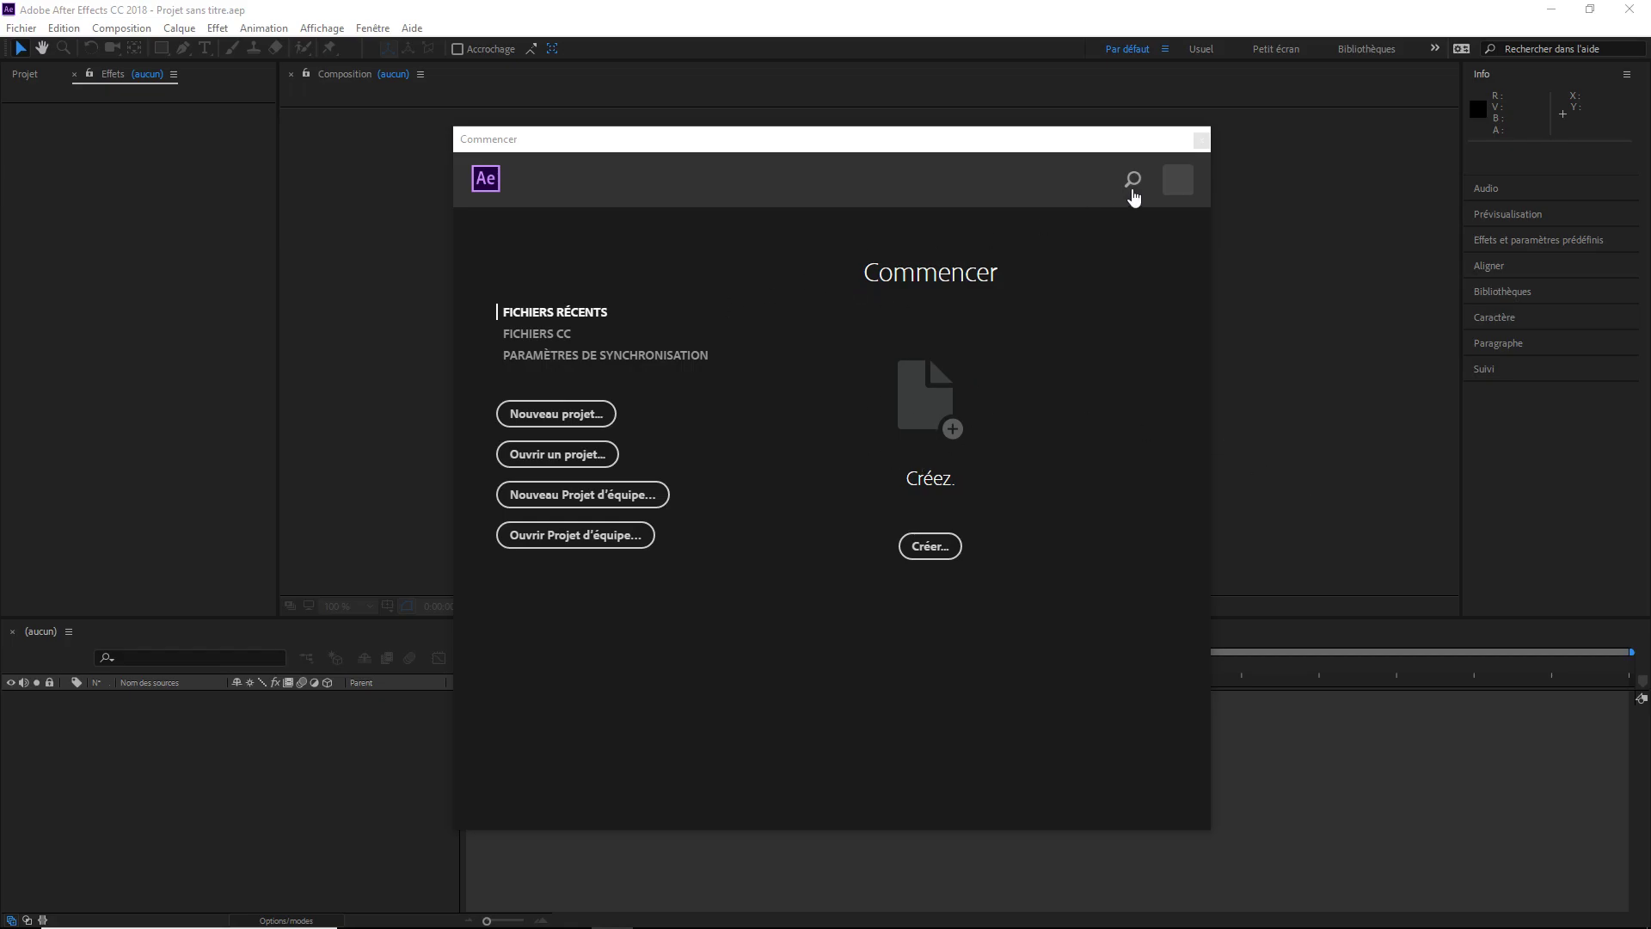
Create a new After Effects composition, Composition 1, using the HDTV 1080 29,97 preset
{"action": "left_click", "coordinate": [1202, 140]}
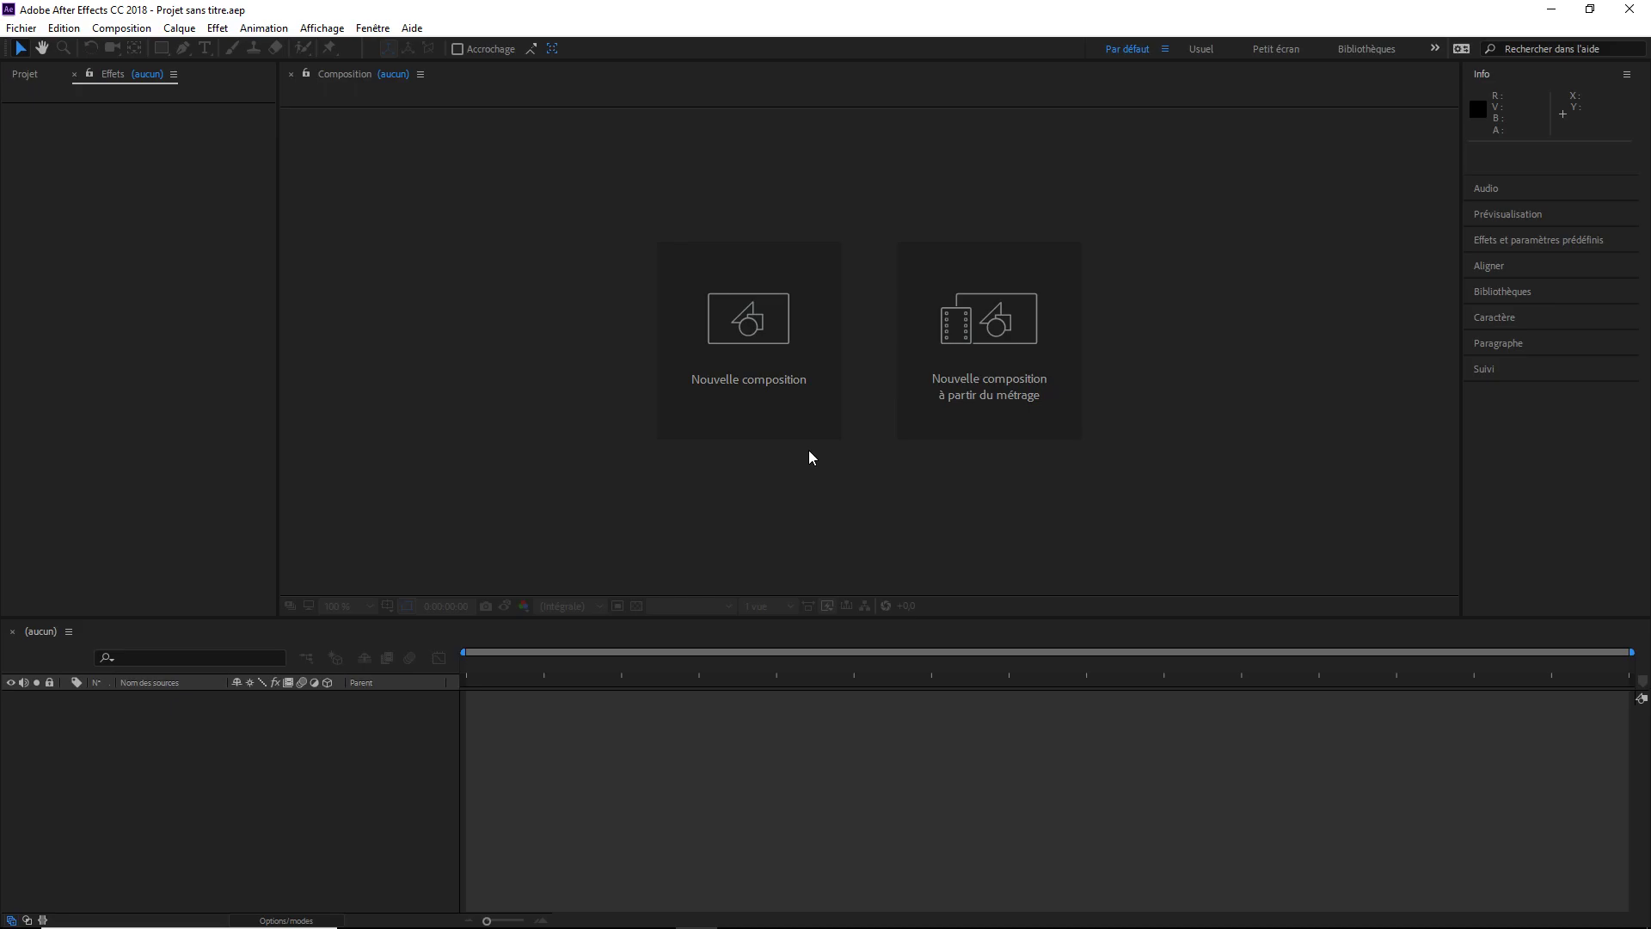
{"action": "left_click", "coordinate": [773, 364]}
{"action": "left_click", "coordinate": [934, 673]}
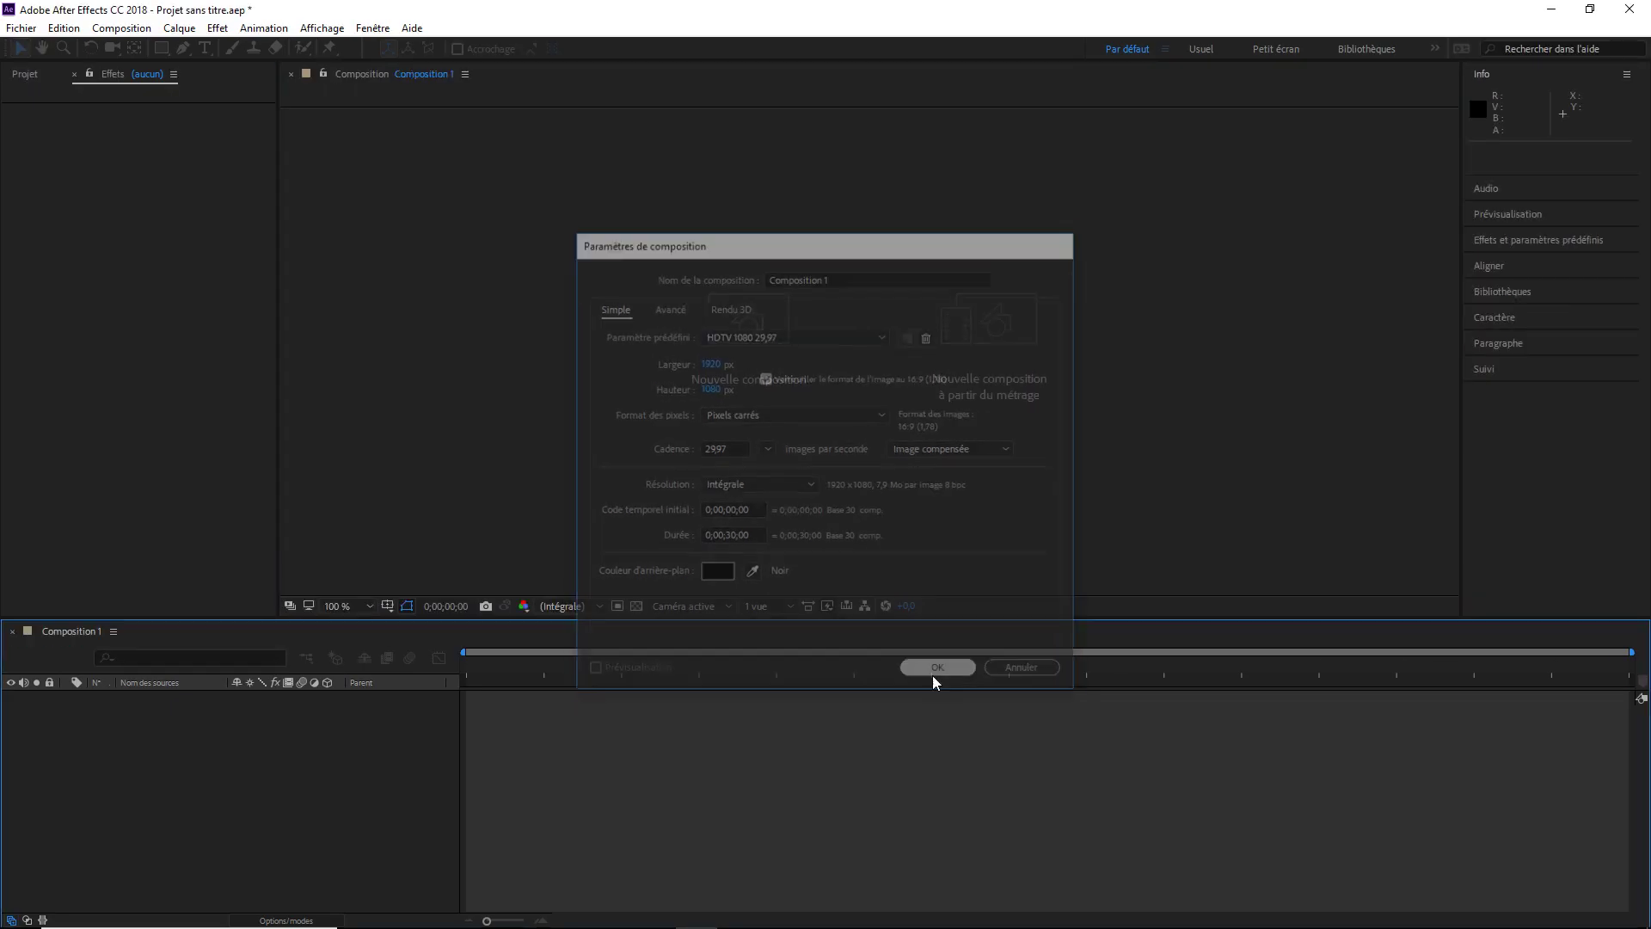
Reset 3ds Max to an empty scene without saving the cube, with Perspective maximized
{"action": "left_click", "coordinate": [1556, 10]}
{"action": "mouse_move", "coordinate": [825, 923]}
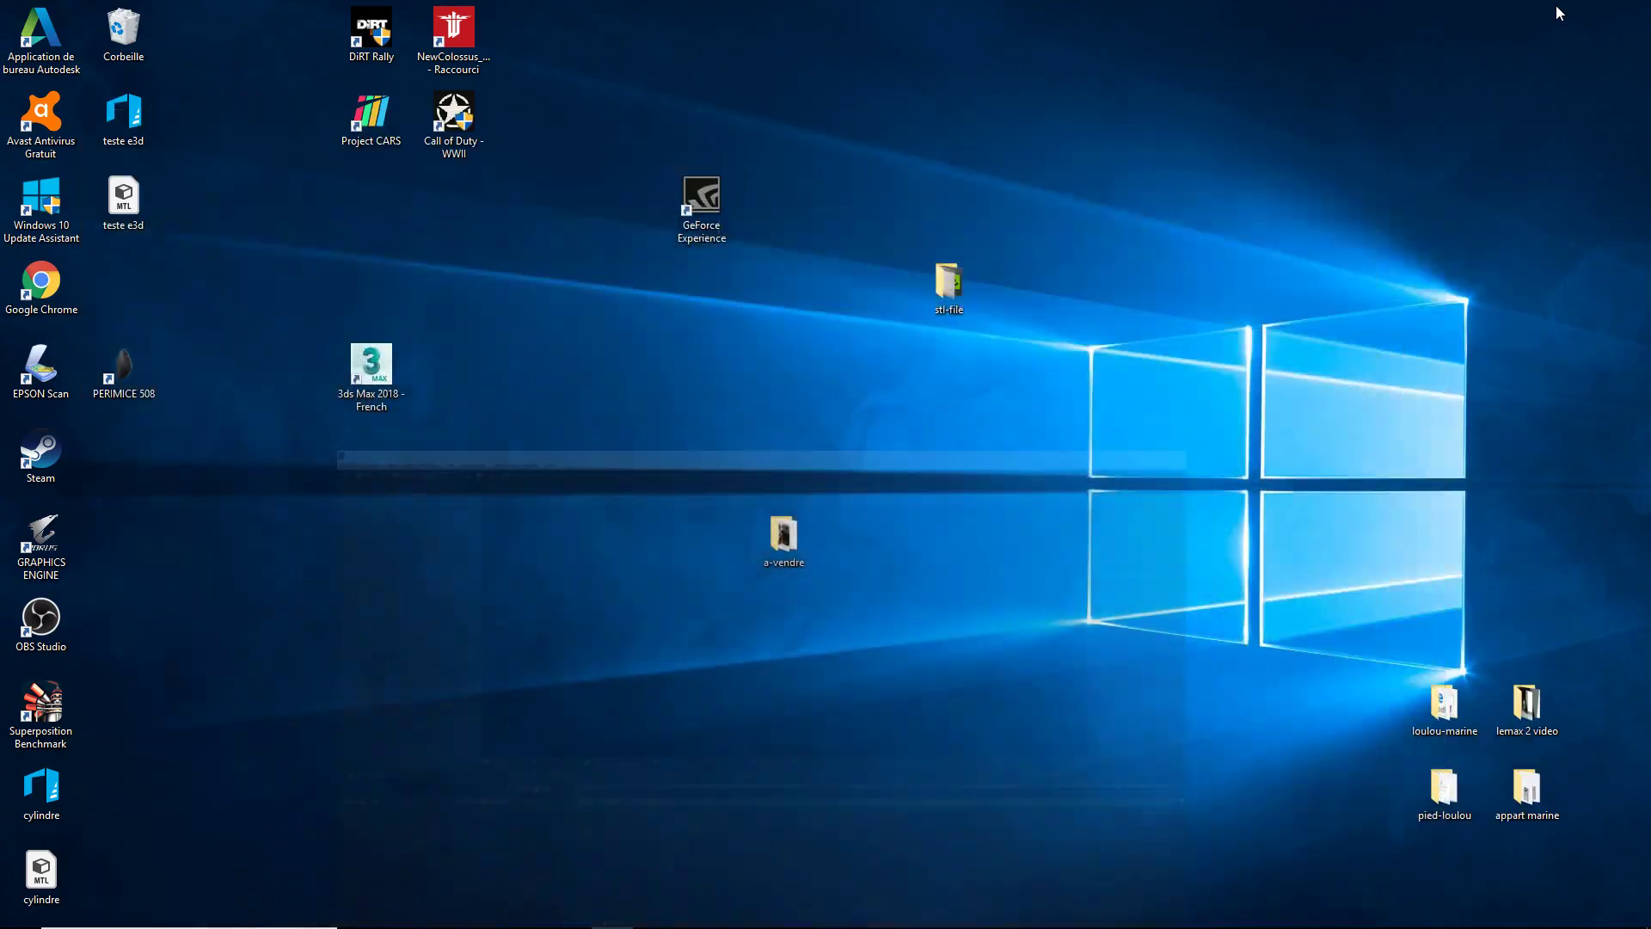
{"action": "left_click", "coordinate": [585, 920]}
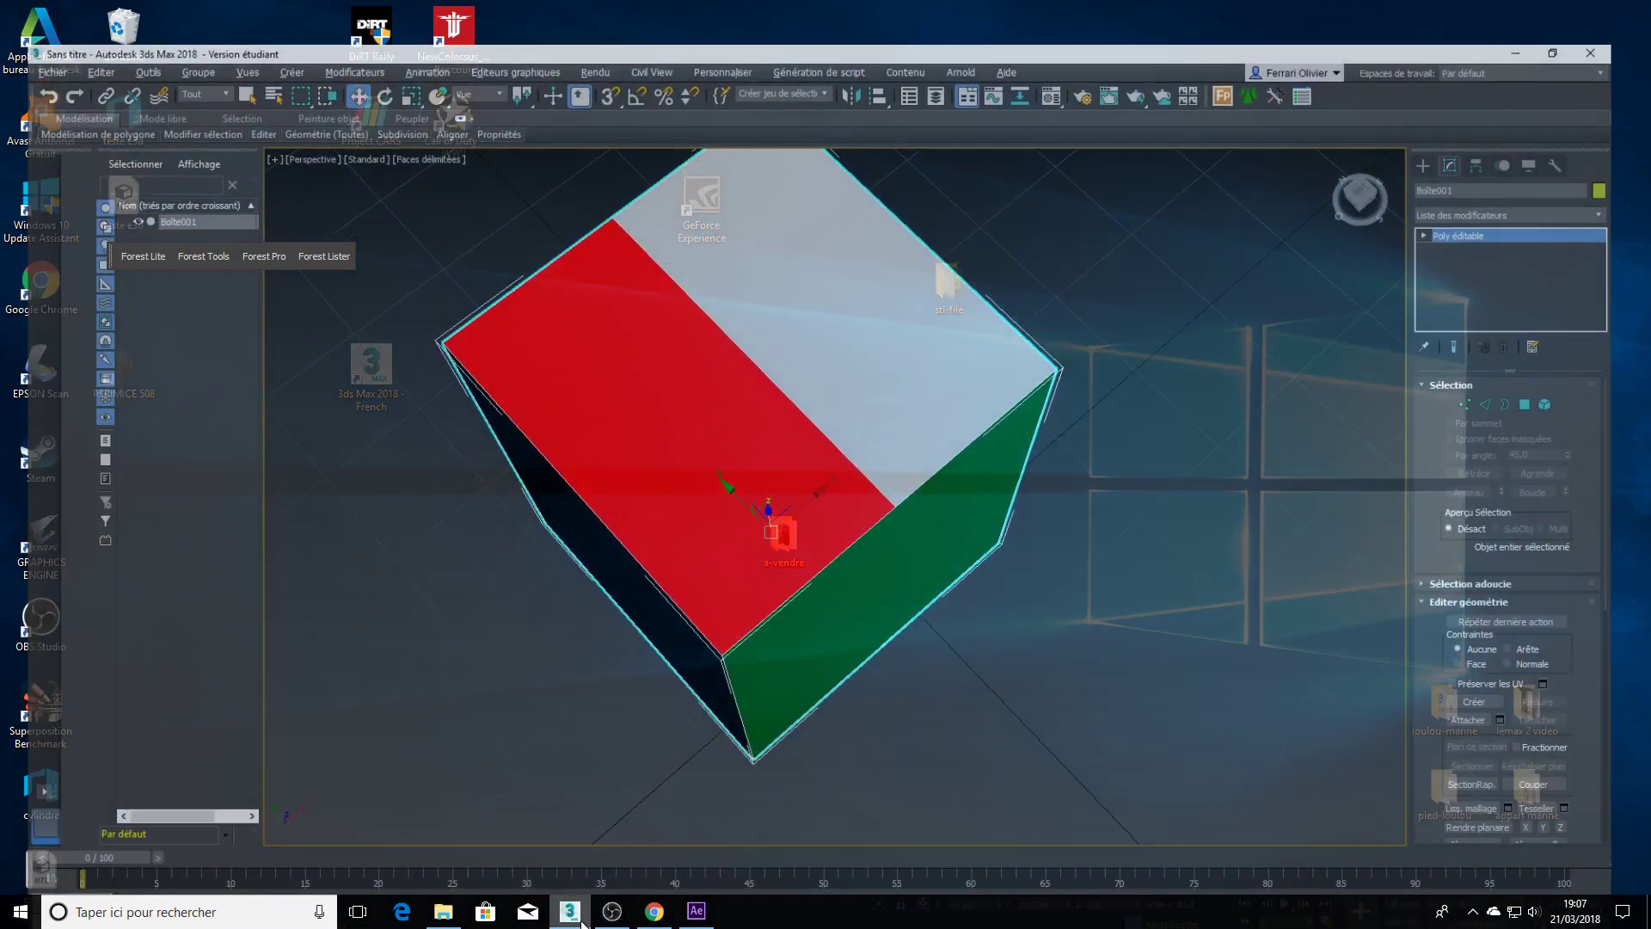
{"action": "left_click", "coordinate": [26, 29]}
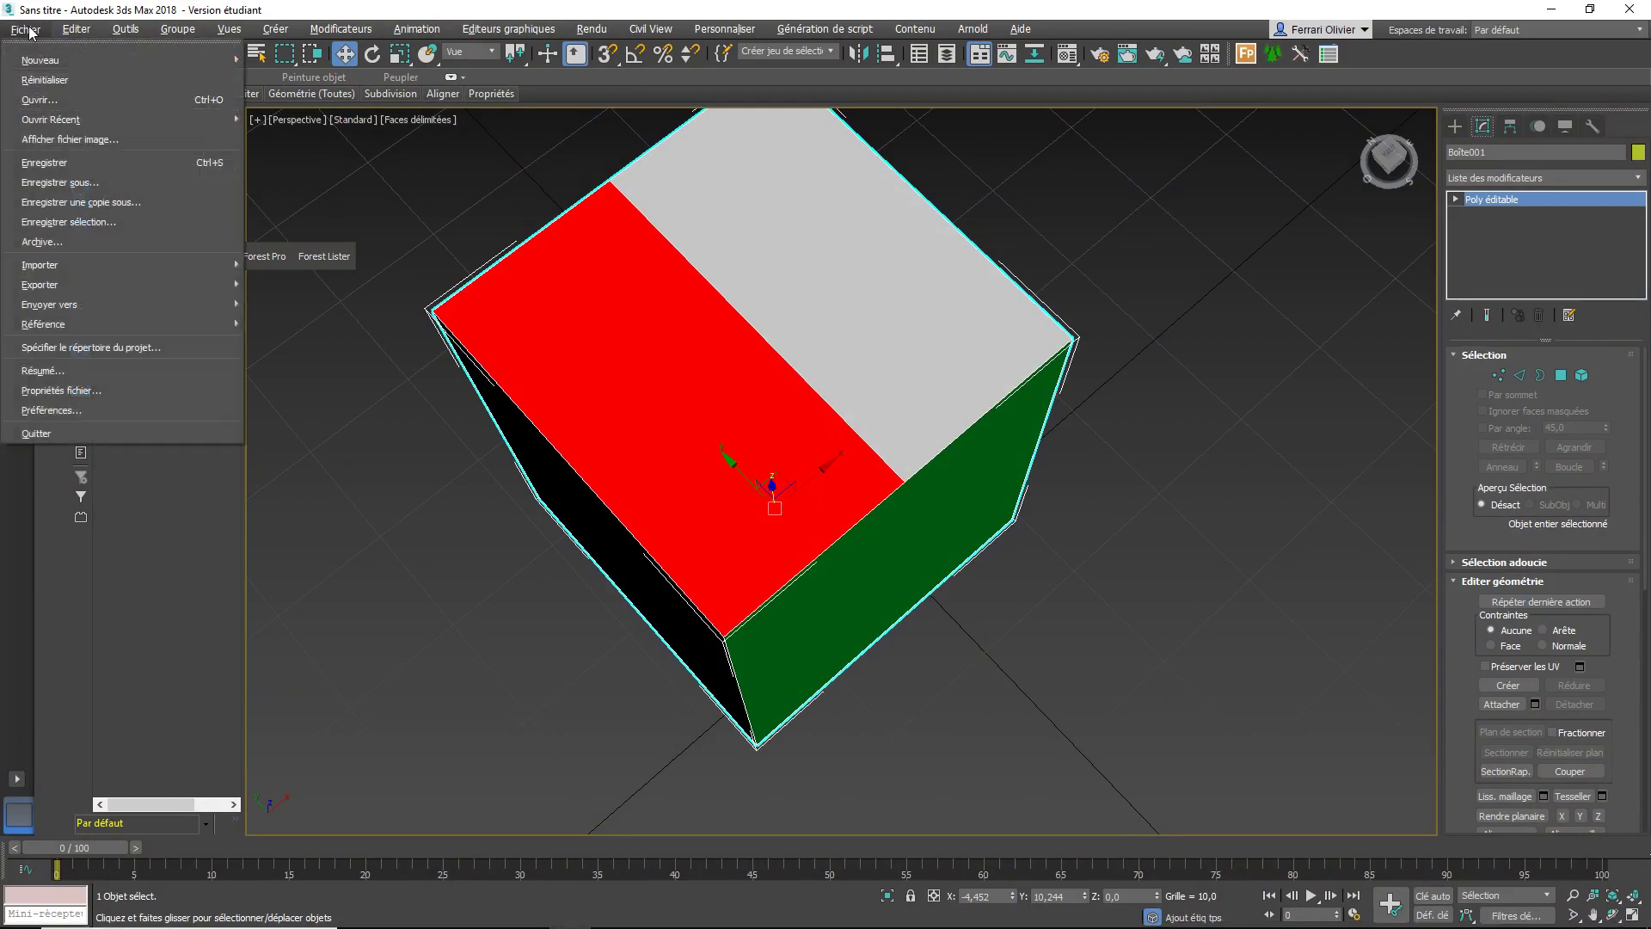
{"action": "left_click", "coordinate": [56, 76]}
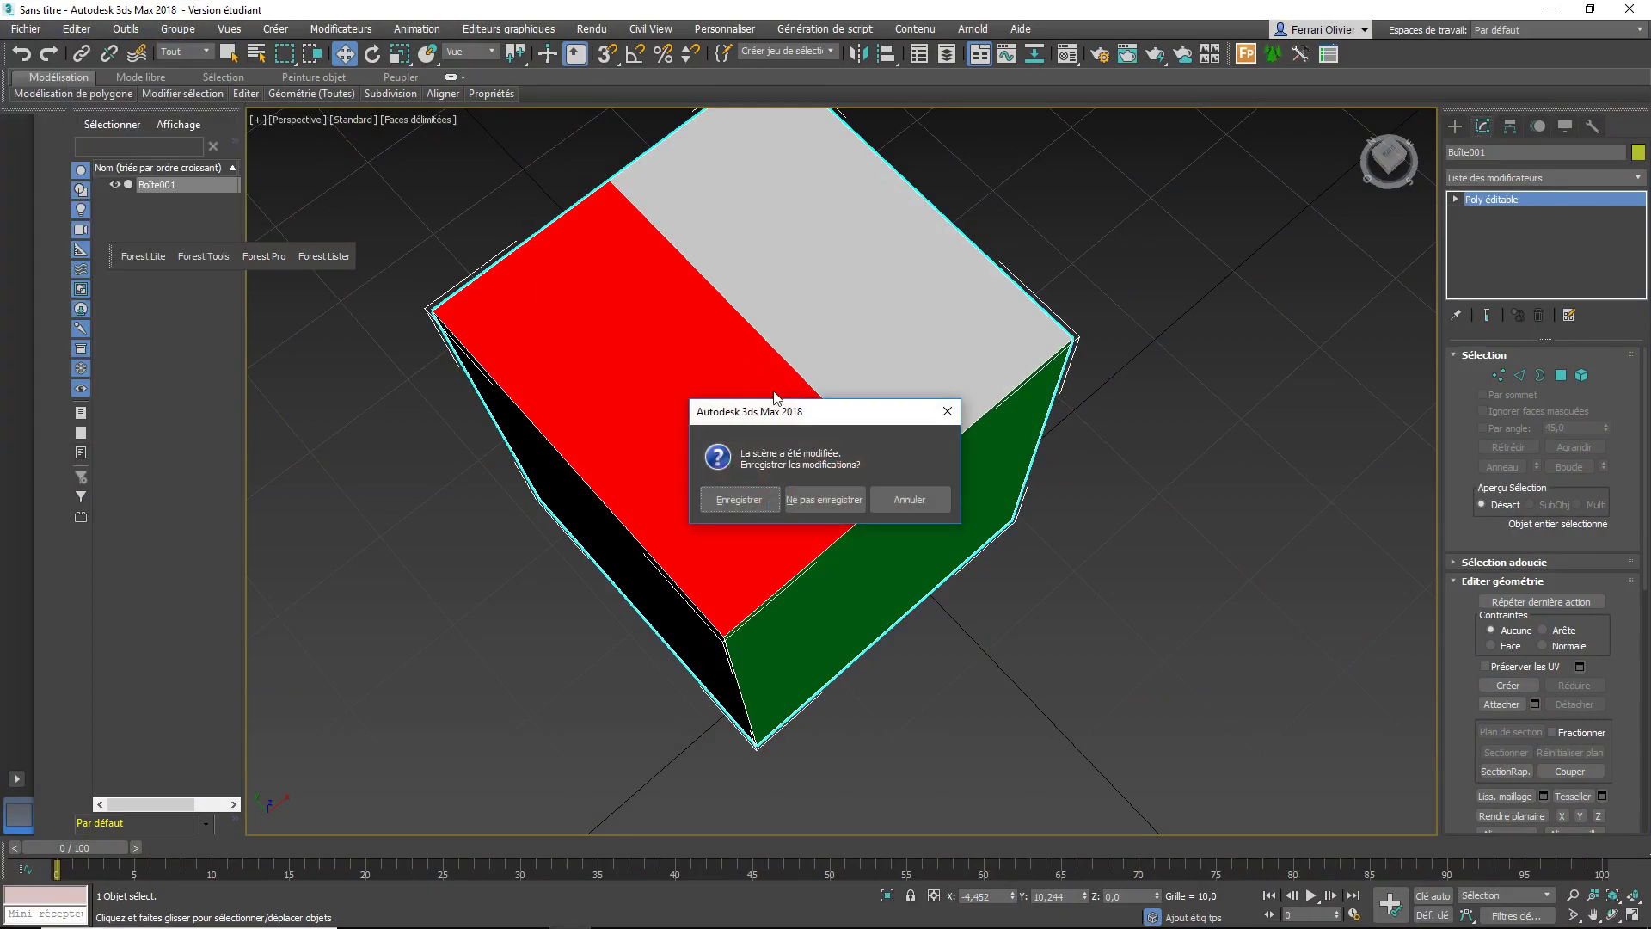
{"action": "left_click", "coordinate": [817, 501]}
{"action": "left_click", "coordinate": [777, 501]}
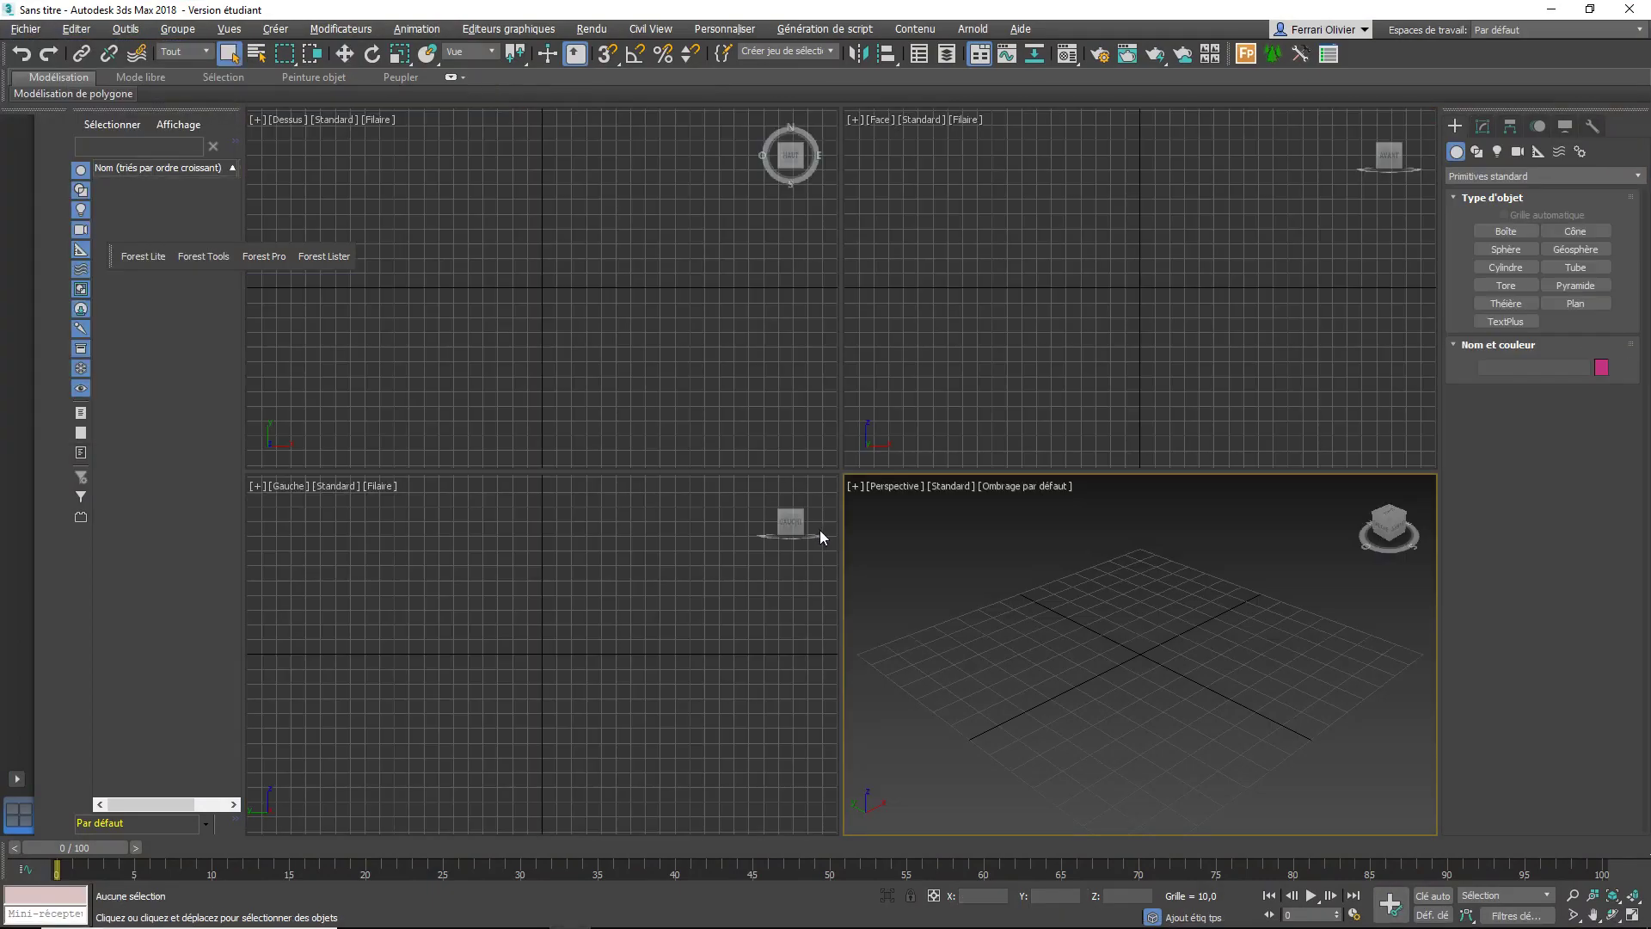
{"action": "key", "text": "alt+w"}
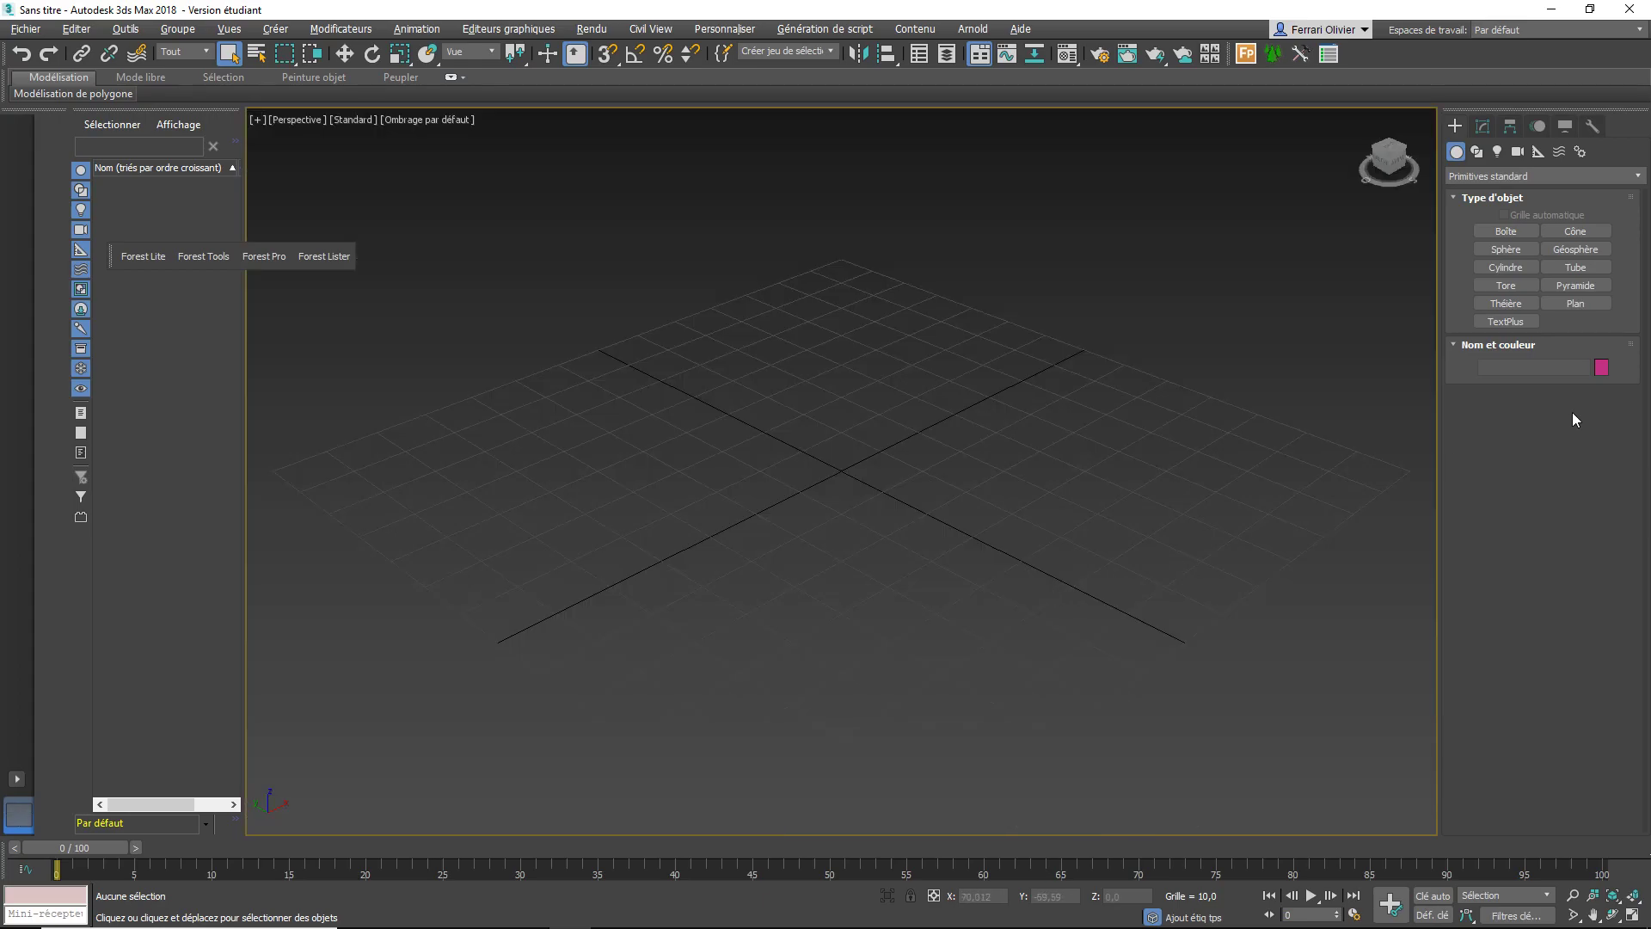
Draw a plane, Plan001, on the grid and set the system unit scale to centimetres
{"action": "left_click", "coordinate": [1579, 305]}
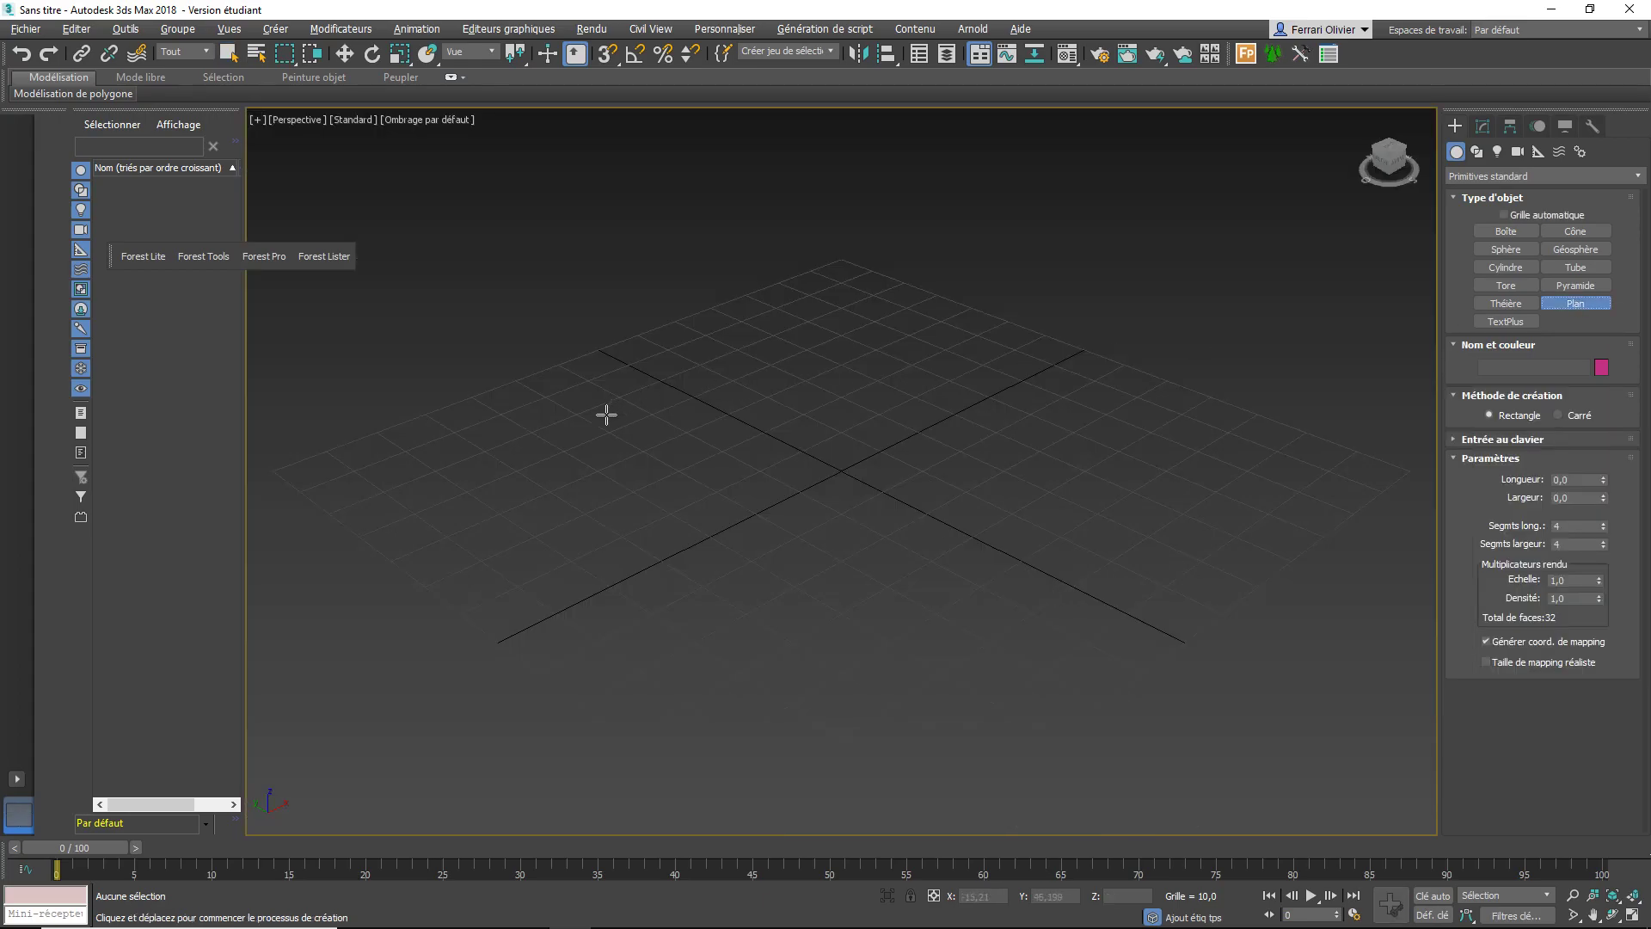
{"action": "left_click_drag", "start_coordinate": [498, 531], "coordinate": [1285, 438]}
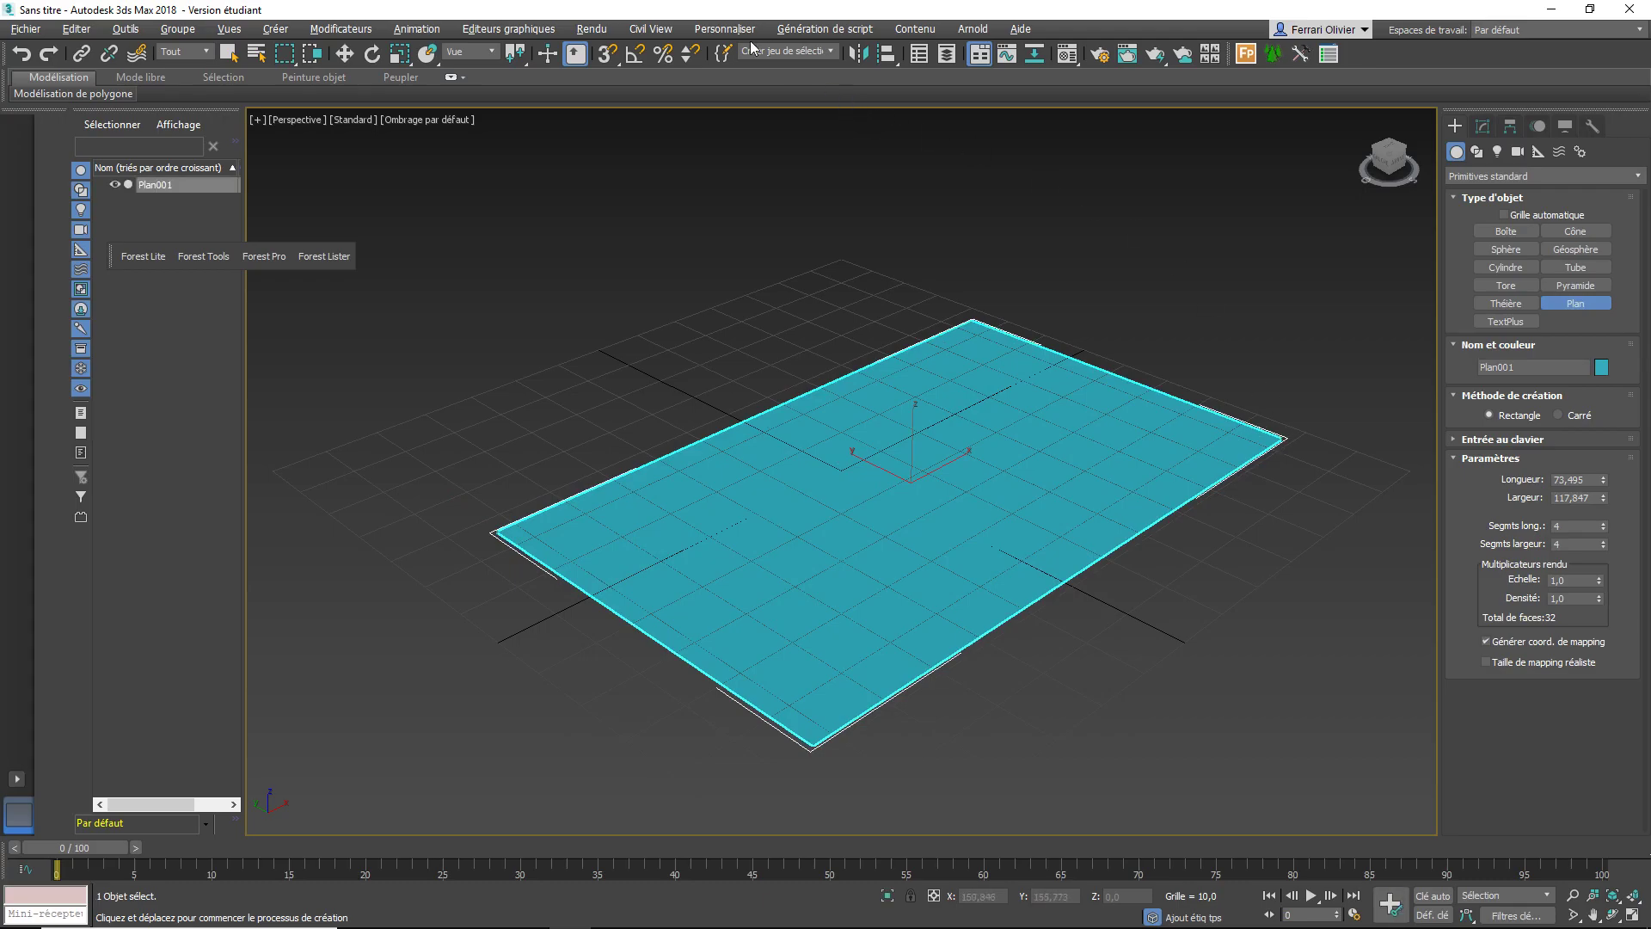
{"action": "left_click", "coordinate": [725, 30]}
{"action": "left_click", "coordinate": [740, 256]}
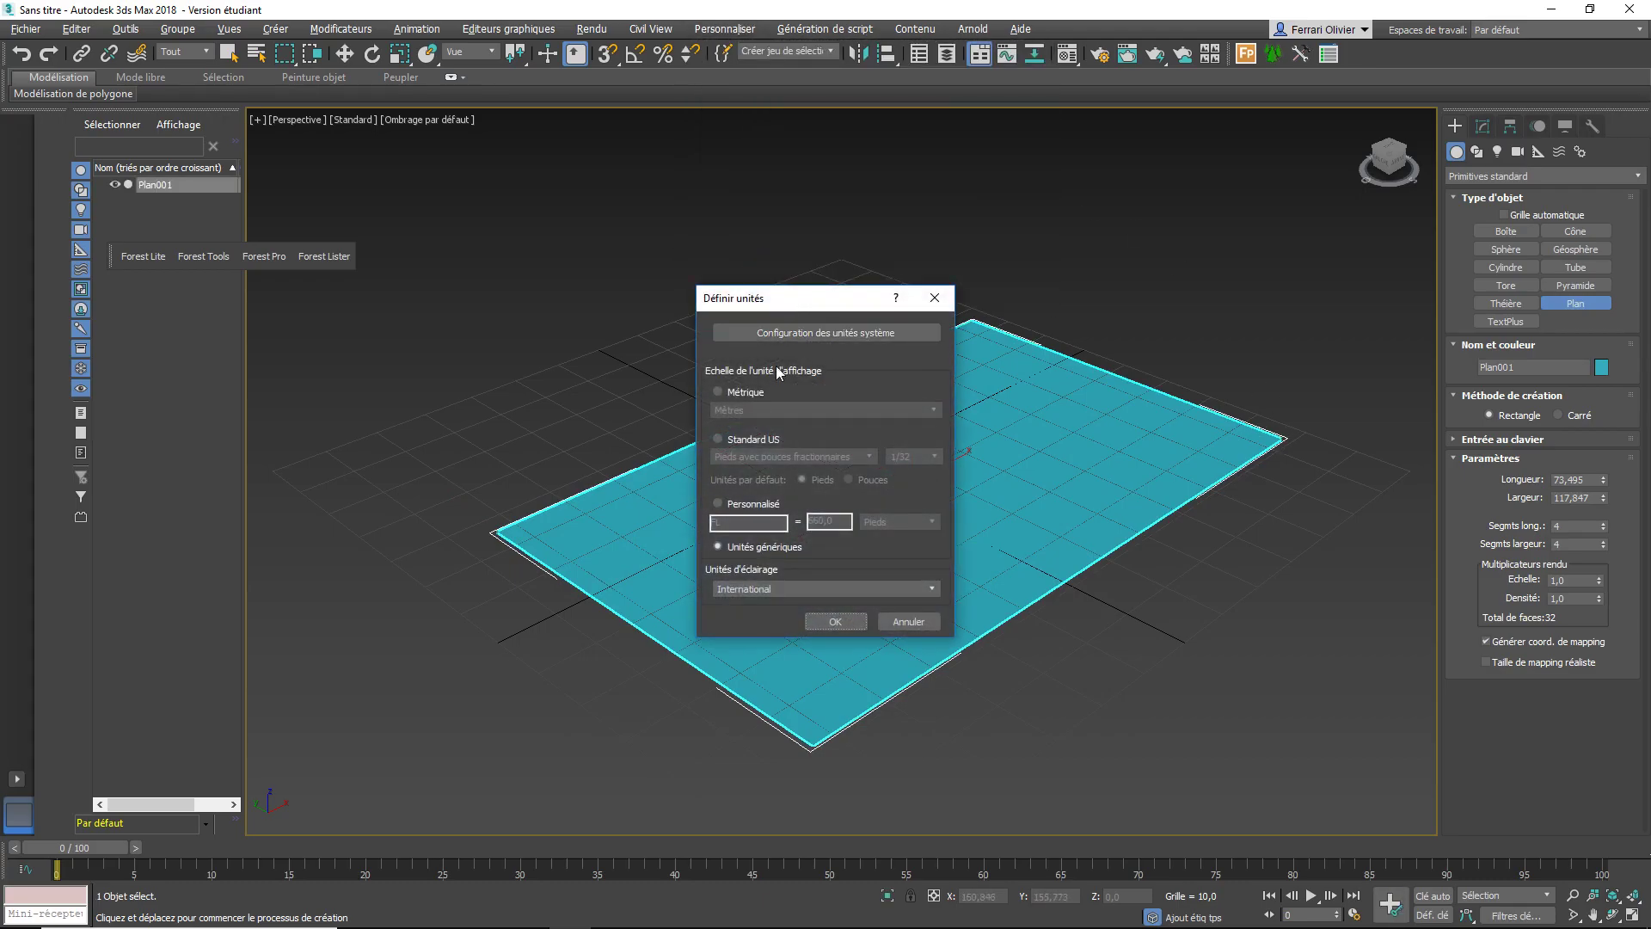
{"action": "left_click", "coordinate": [768, 334]}
{"action": "left_click", "coordinate": [875, 414]}
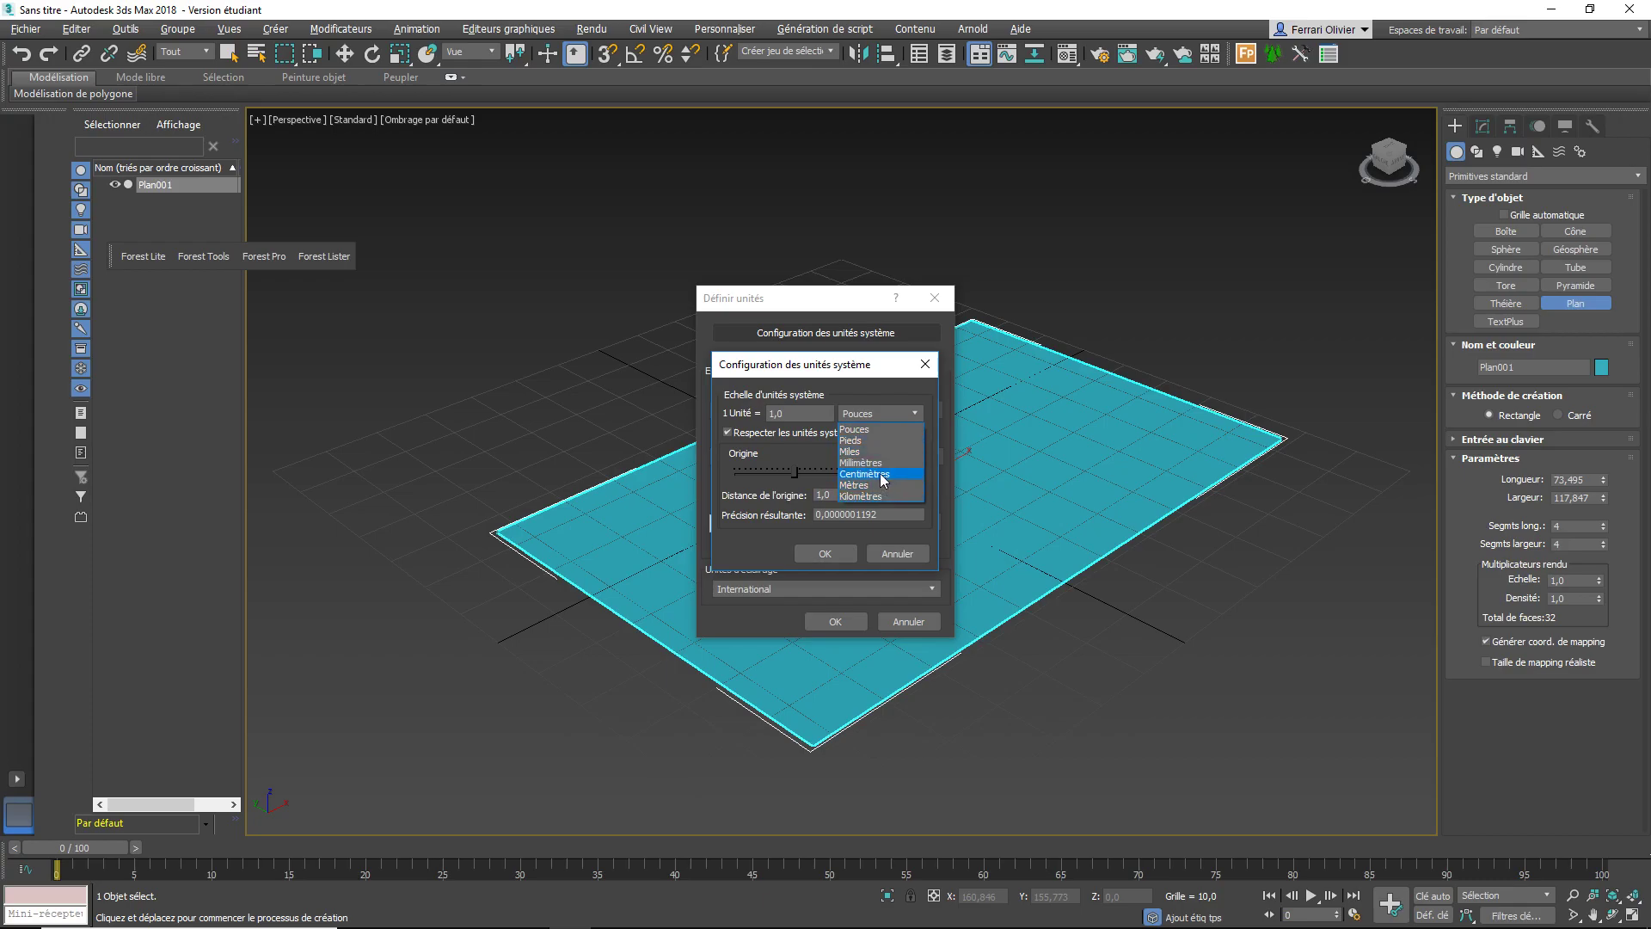
{"action": "left_click", "coordinate": [883, 474]}
{"action": "left_click", "coordinate": [825, 553]}
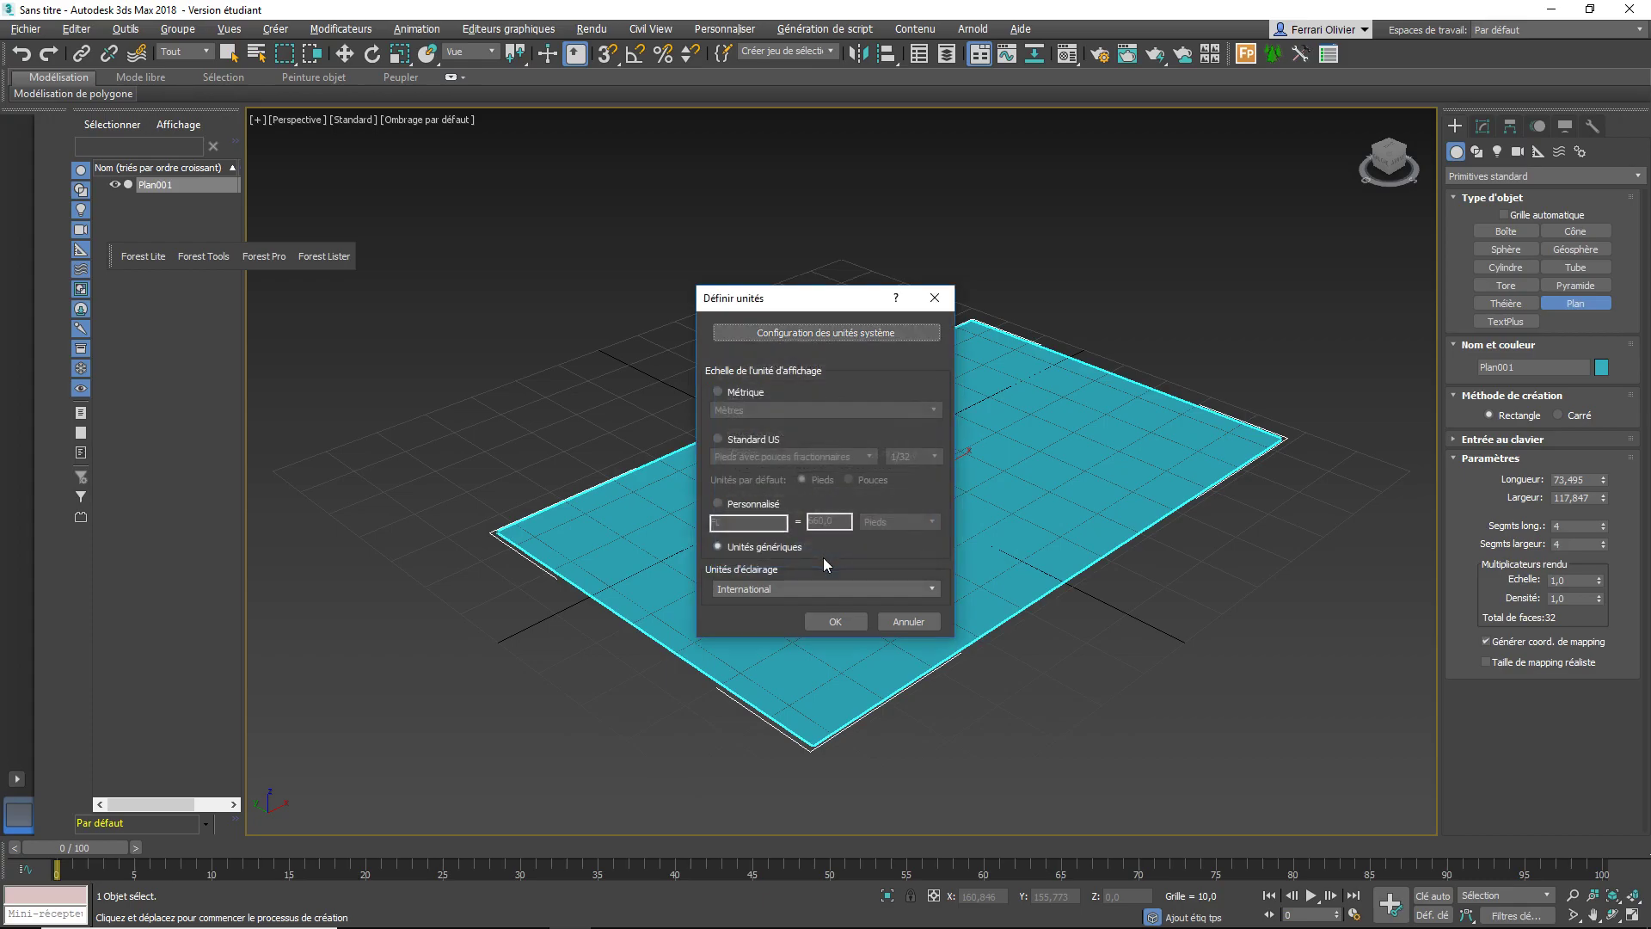
{"action": "left_click", "coordinate": [833, 617]}
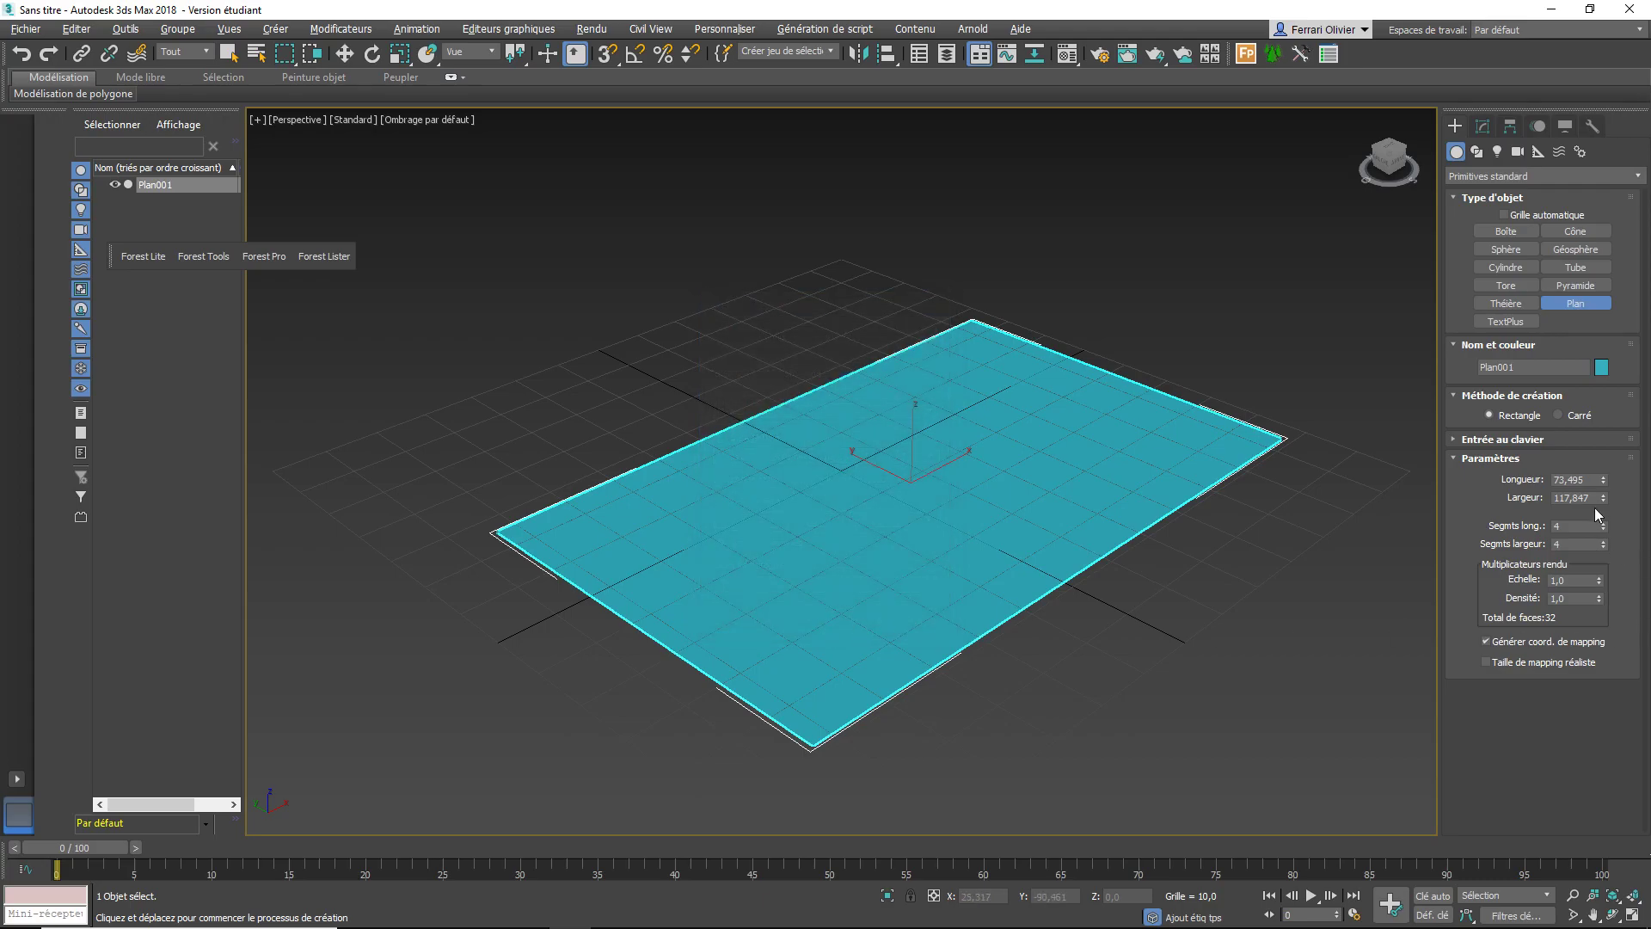
{"action": "left_click", "coordinate": [1588, 479]}
Make Plan001 1000 long by 500 wide, zoom to fit it, and show edged faces
{"action": "key", "text": "BackSpace"}
{"action": "type", "text": "00"}
{"action": "key", "text": "Return"}
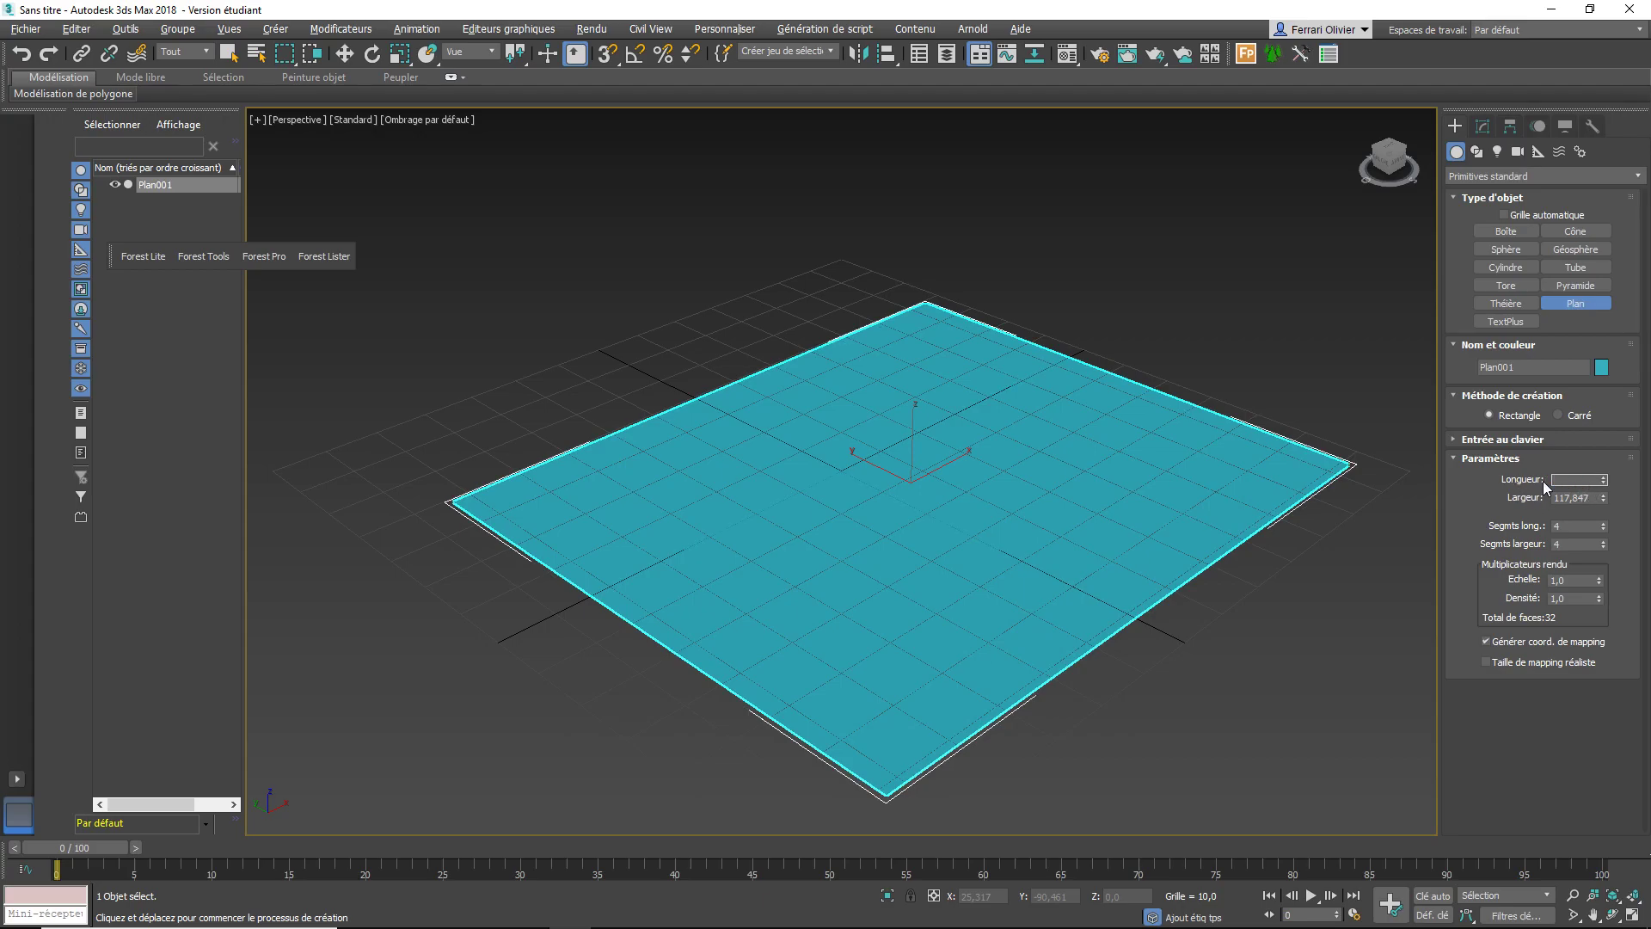
{"action": "type", "text": "1000"}
{"action": "key", "text": "Return"}
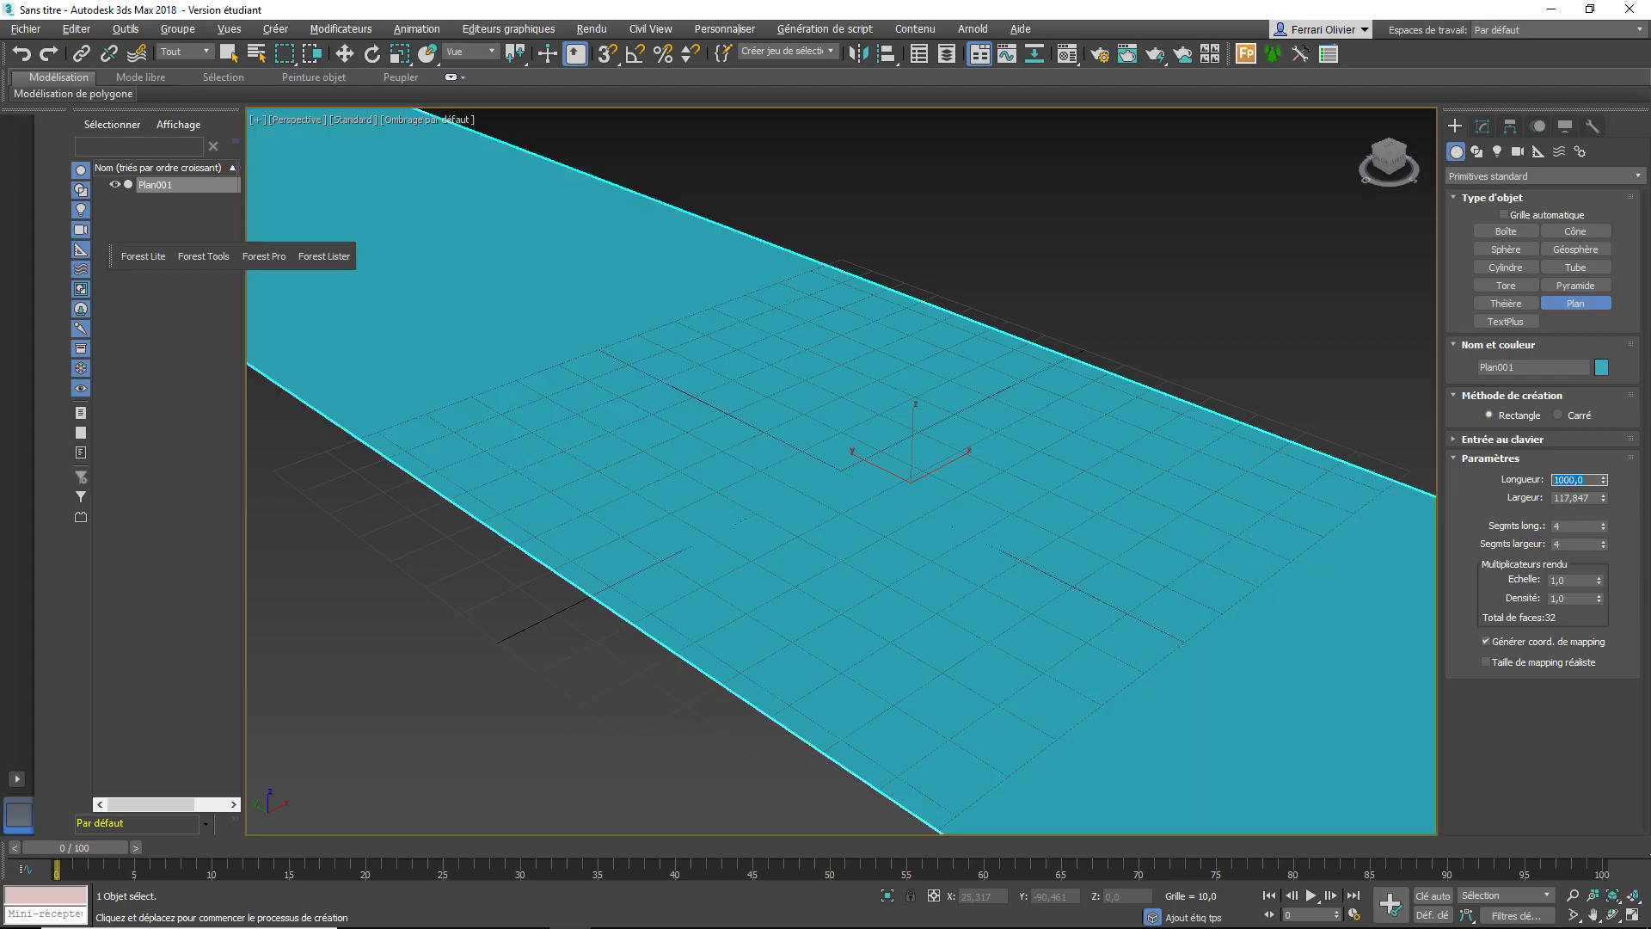
{"action": "scroll", "coordinate": [1332, 372], "scroll_direction": "down", "scroll_amount": 5}
{"action": "scroll", "coordinate": [1332, 372], "scroll_direction": "down", "scroll_amount": 2}
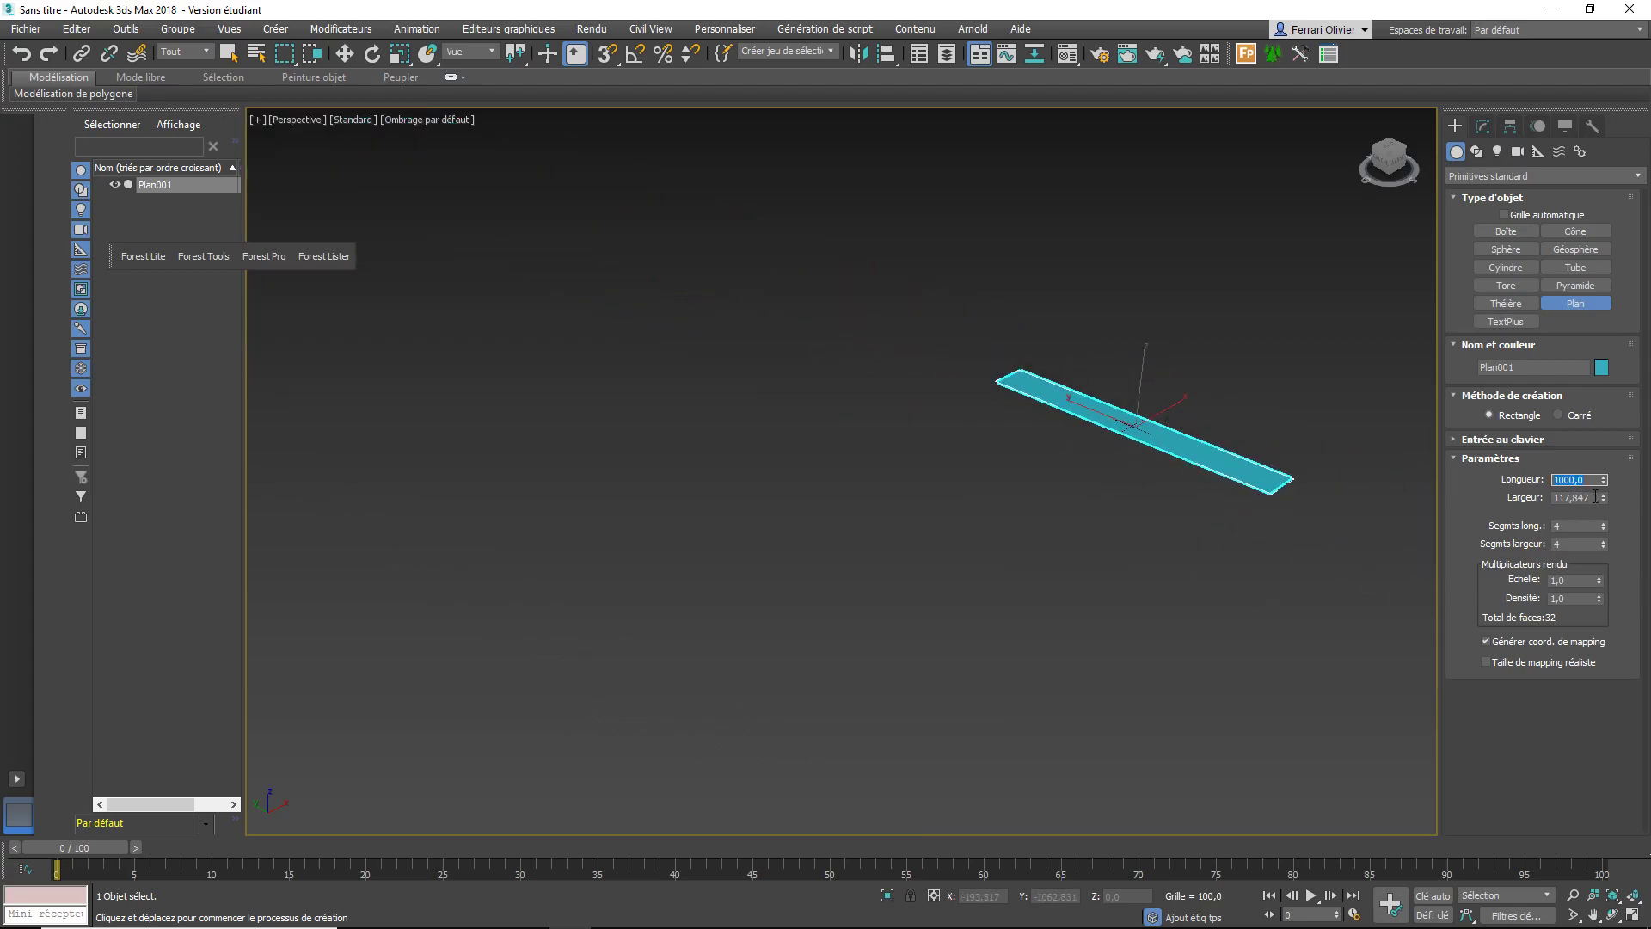
{"action": "key", "text": "Tab"}
{"action": "key", "text": "BackSpace"}
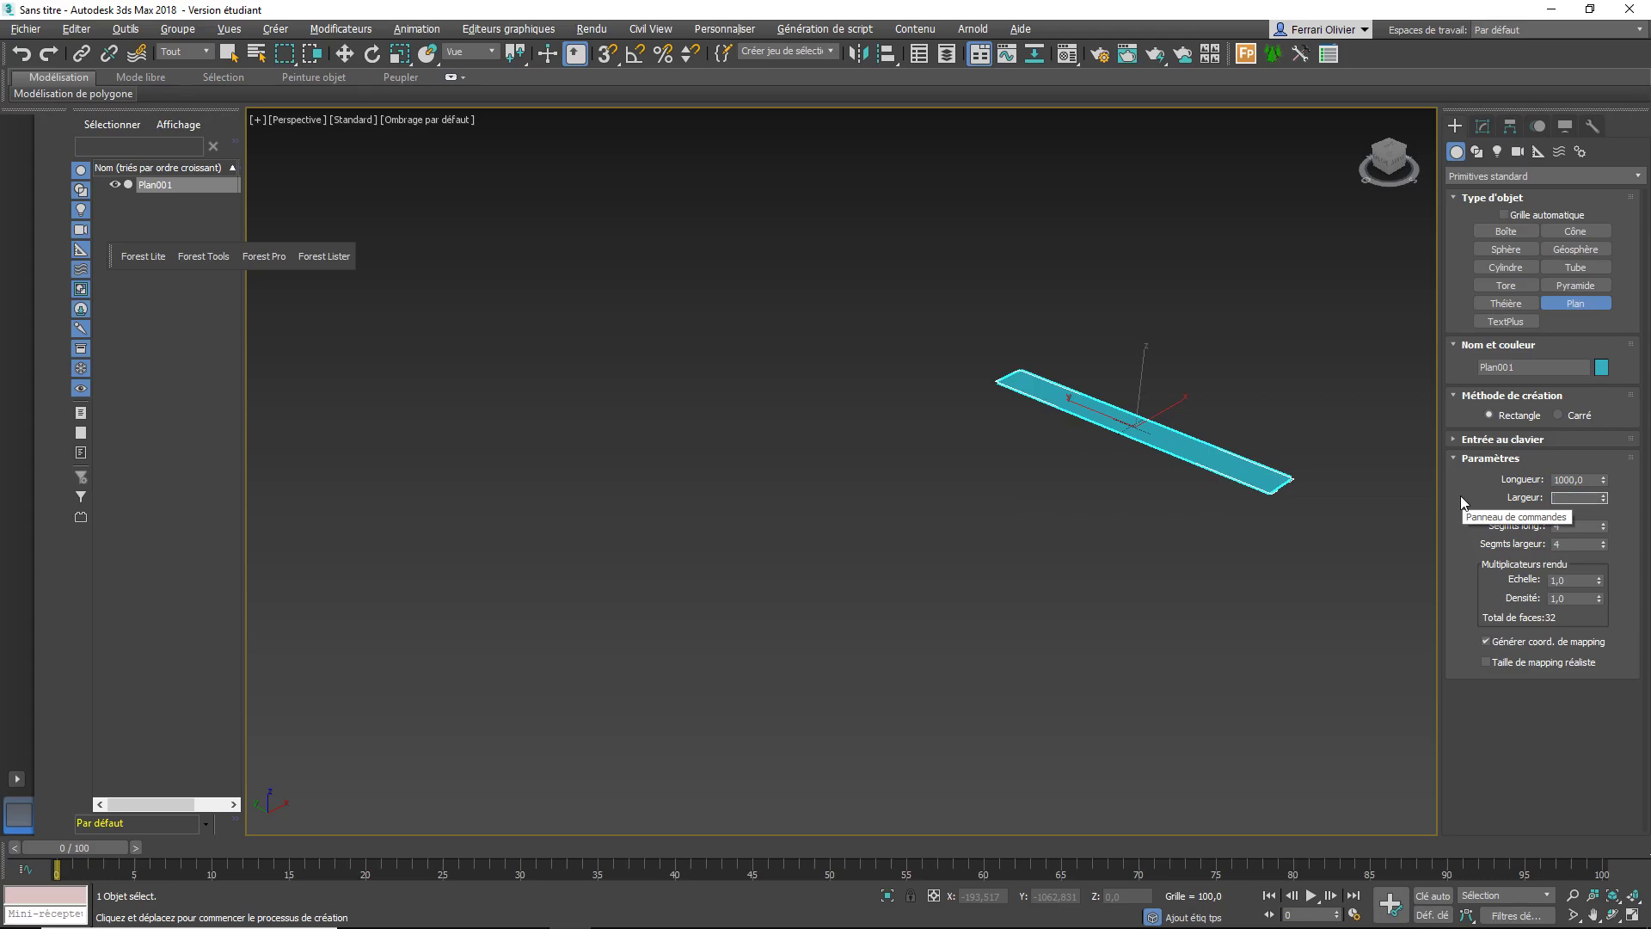
{"action": "type", "text": "500"}
{"action": "key", "text": "Return"}
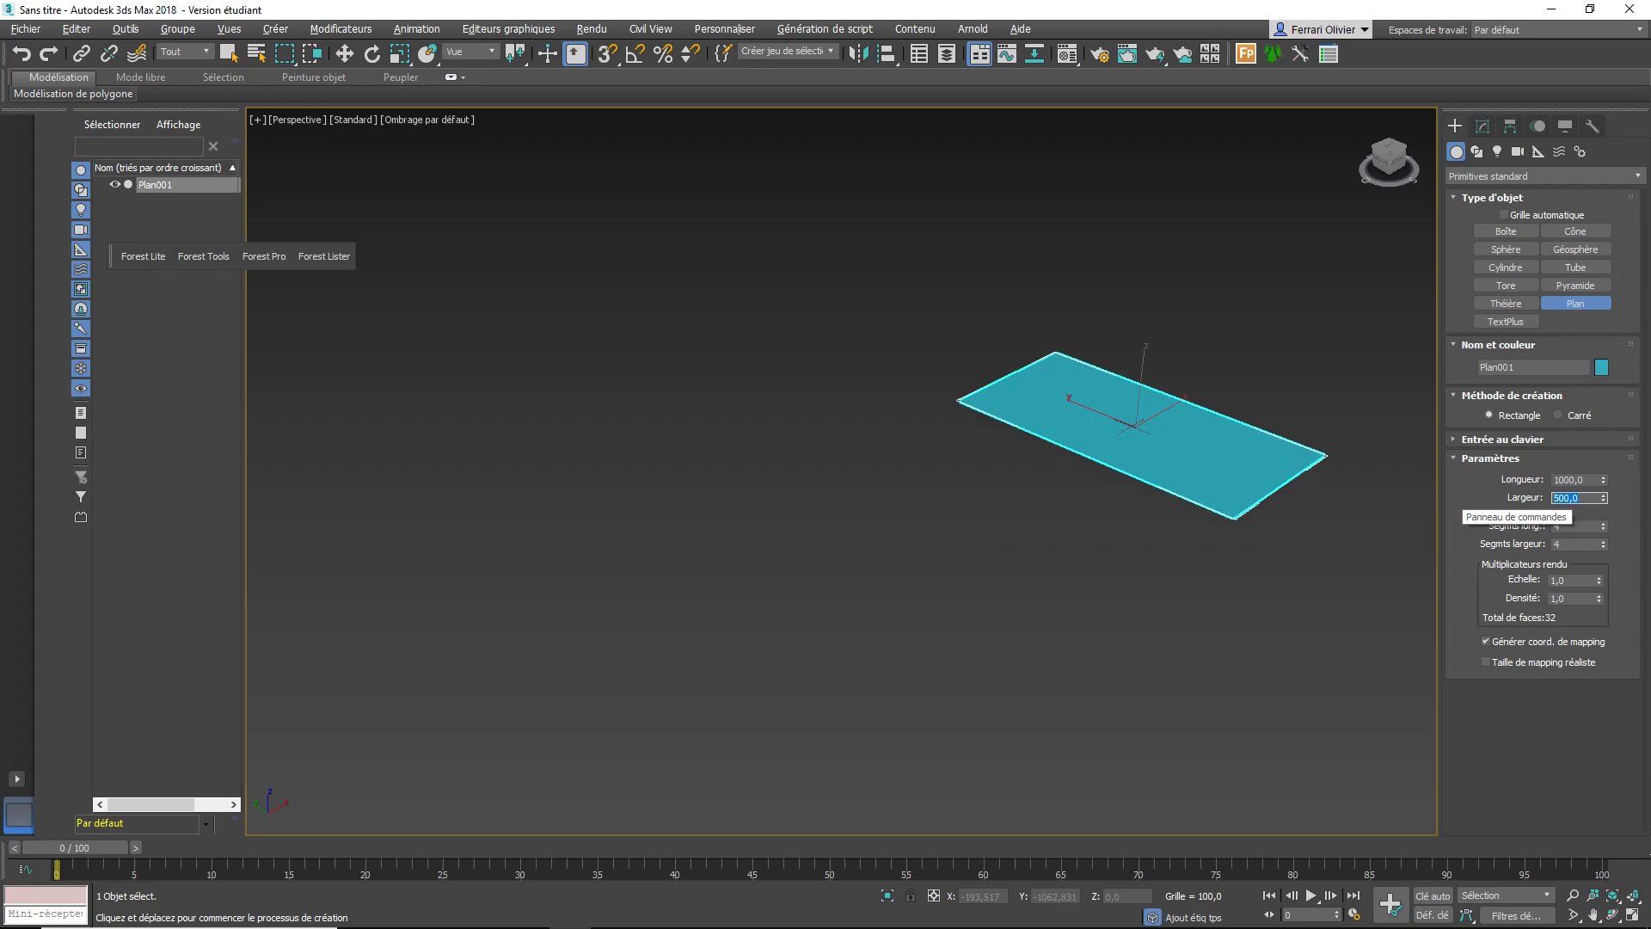
{"action": "left_click", "coordinate": [1633, 895]}
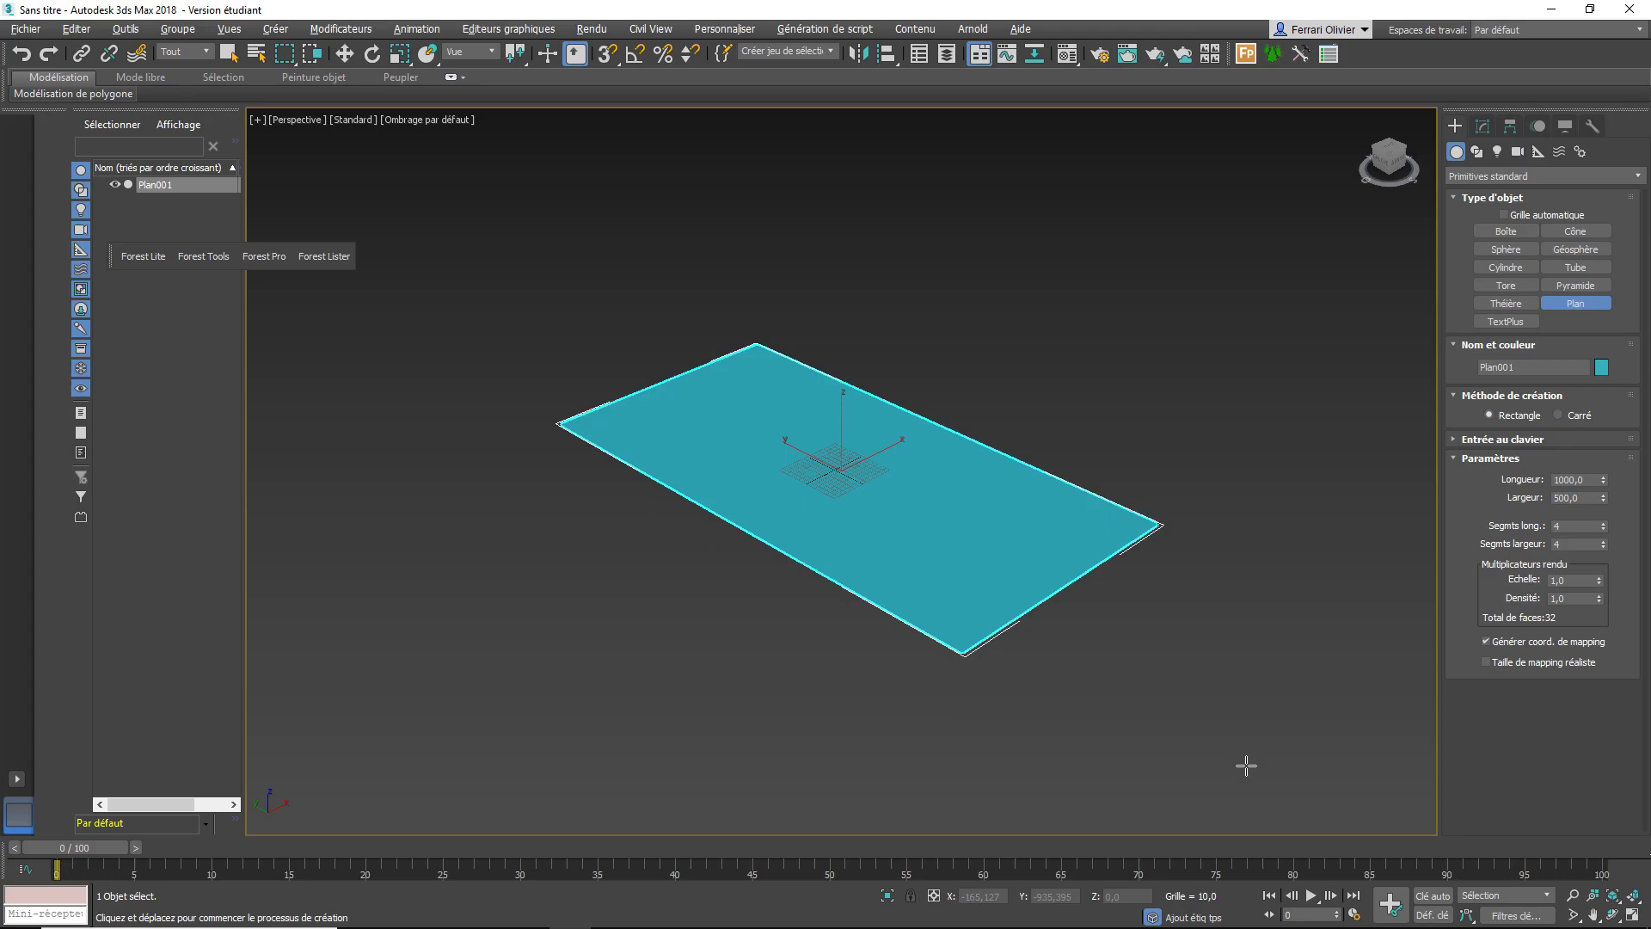
{"action": "key", "text": "F4"}
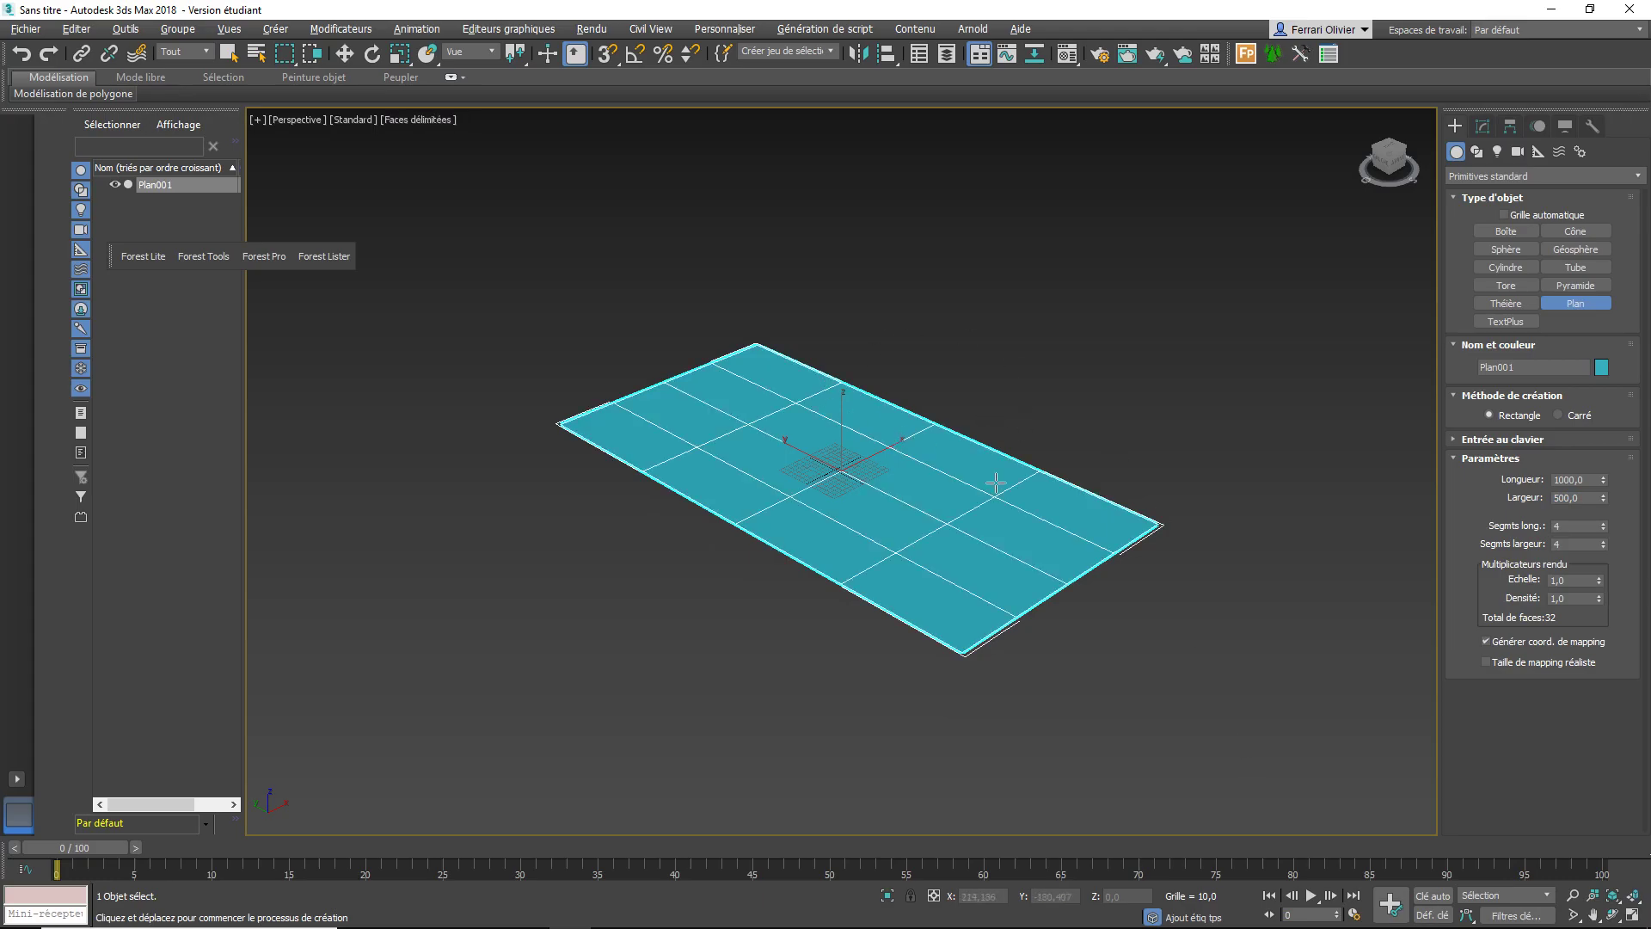
Set Plan001's length and width segments to 100 each, giving 20000 faces
{"action": "left_click", "coordinate": [1613, 914]}
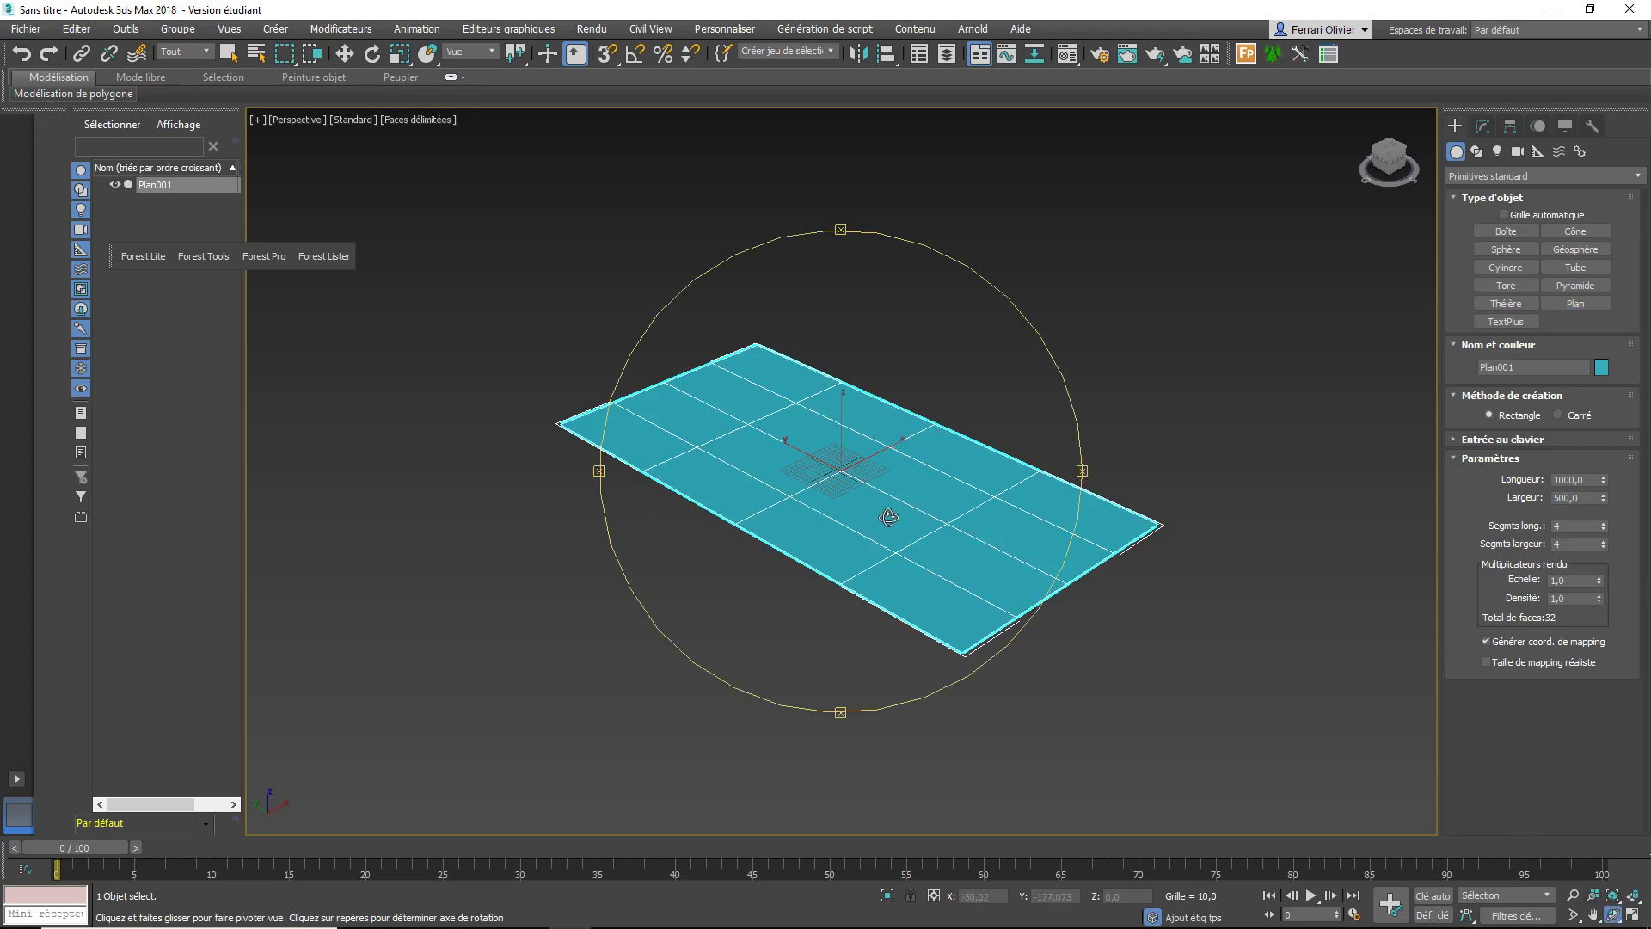
{"action": "mouse_move", "coordinate": [889, 517]}
{"action": "left_mouse_down"}
{"action": "mouse_move", "coordinate": [951, 560]}
{"action": "mouse_move", "coordinate": [995, 560]}
{"action": "mouse_move", "coordinate": [1132, 497]}
{"action": "left_mouse_up"}
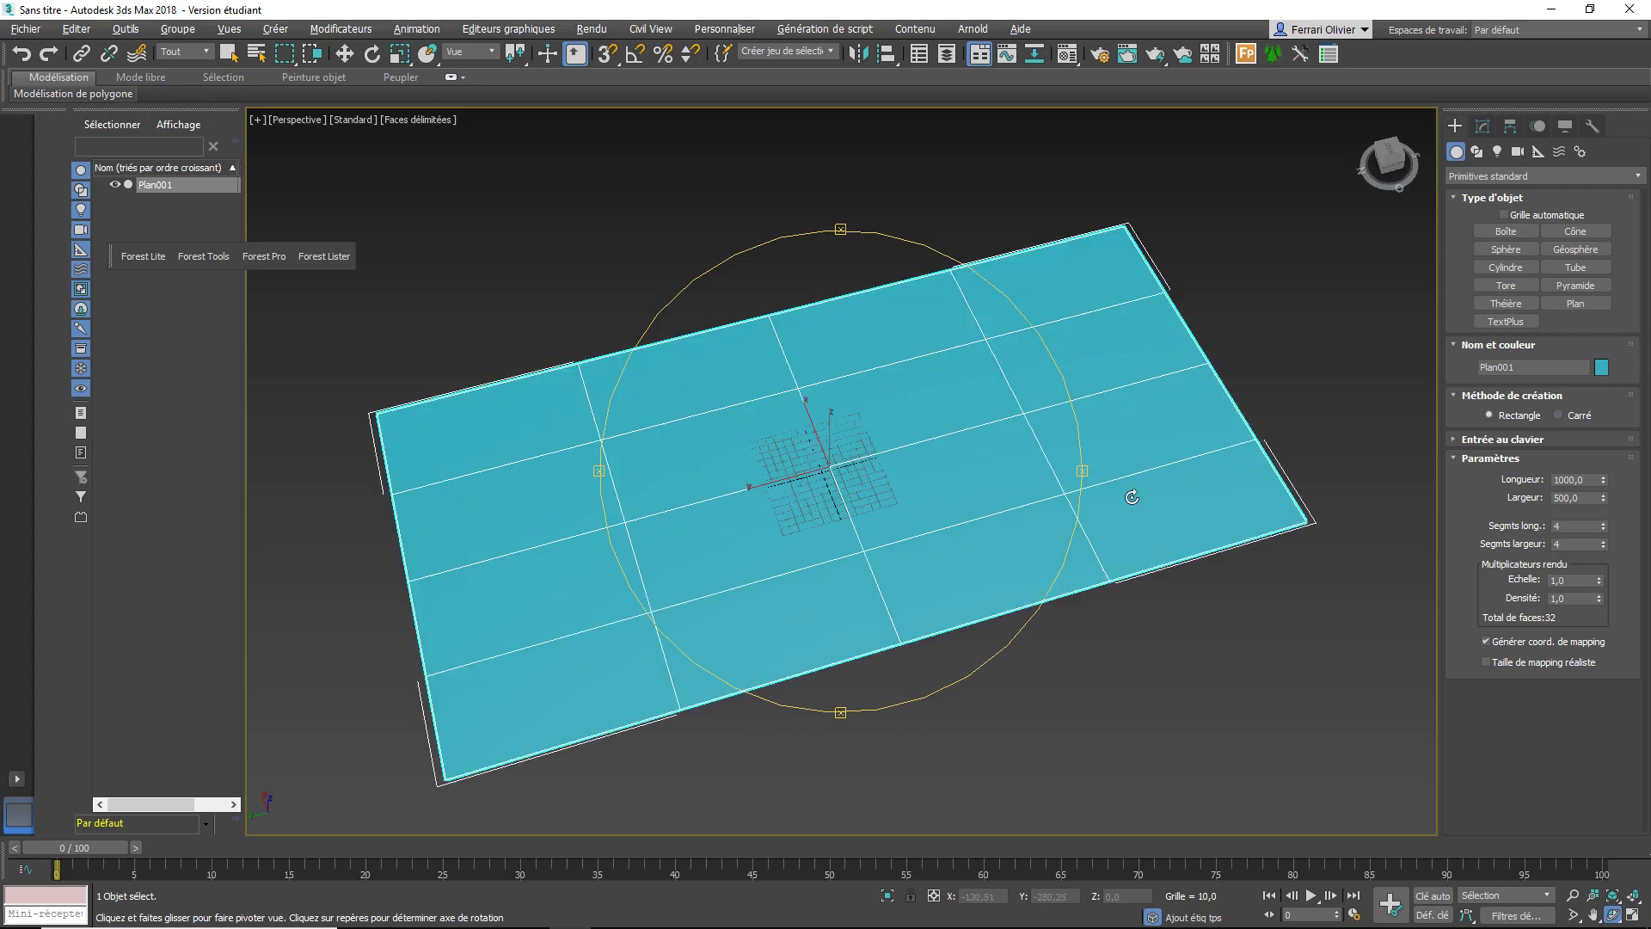
{"action": "left_click_drag", "start_coordinate": [1604, 532], "coordinate": [1609, 439]}
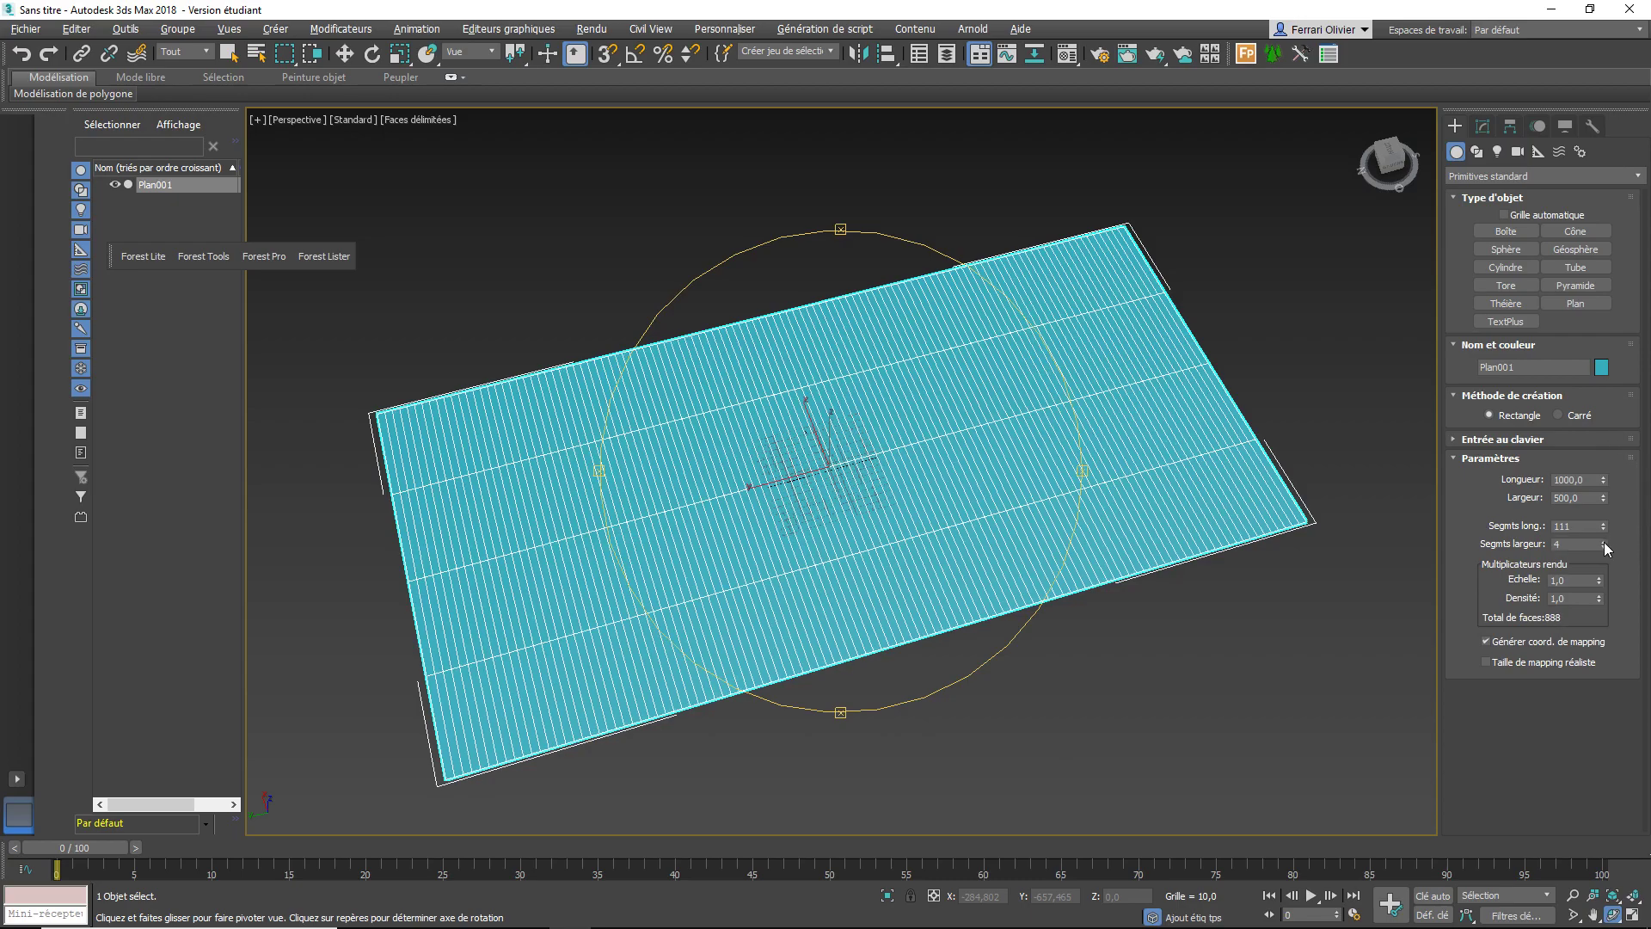
{"action": "left_click_drag", "start_coordinate": [1605, 547], "coordinate": [1606, 480]}
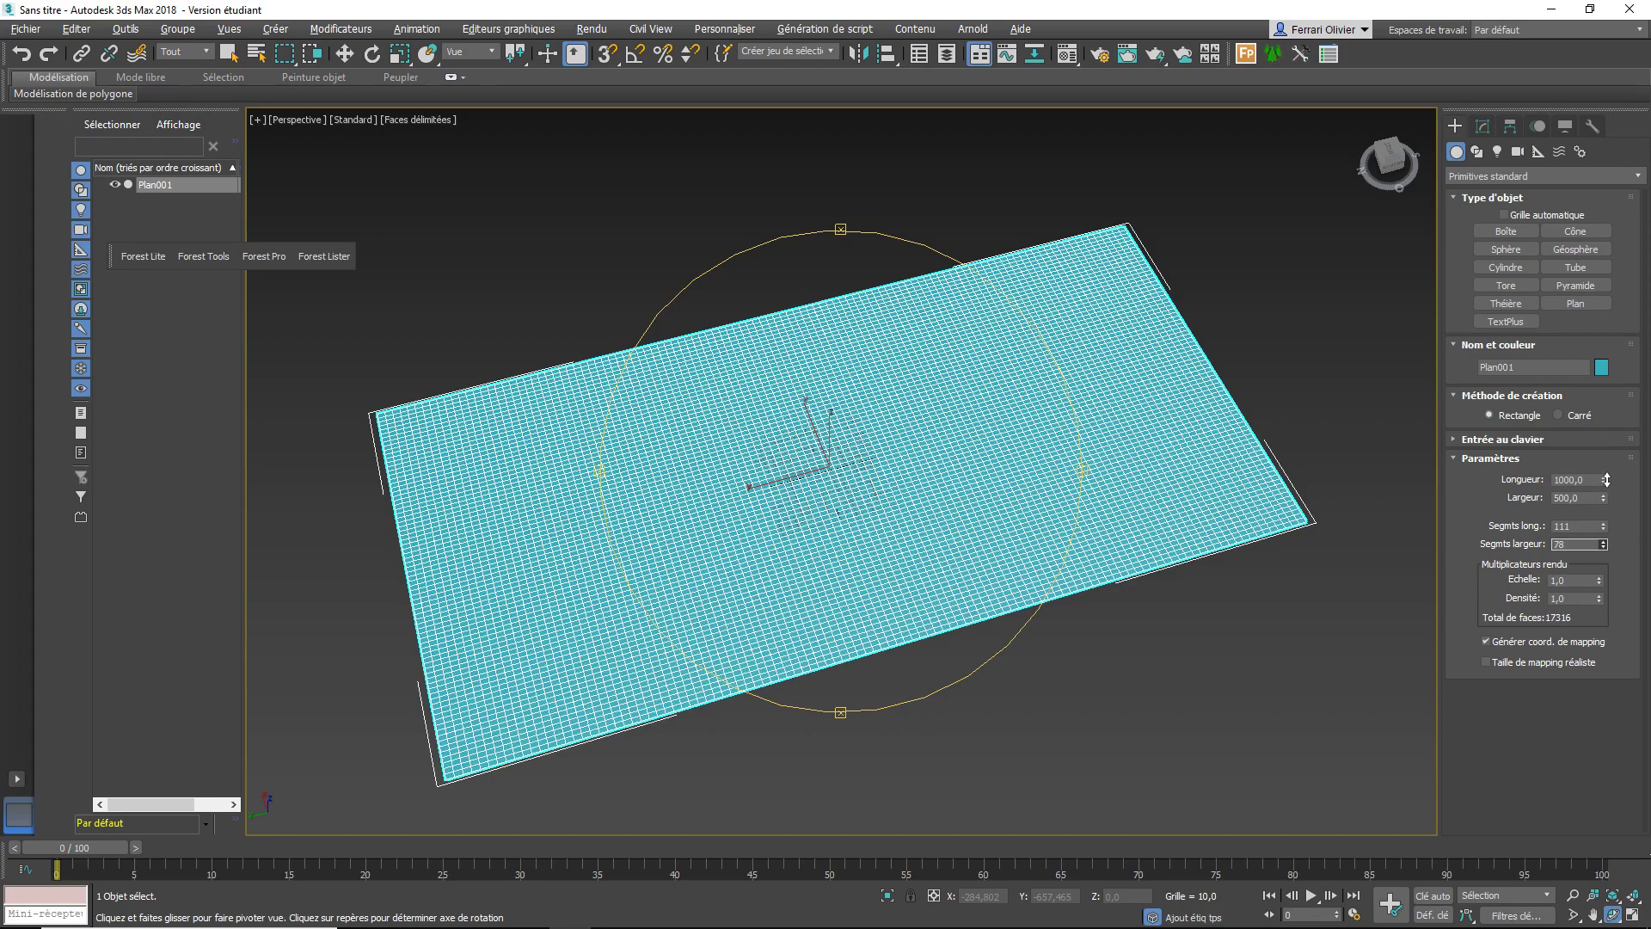
{"action": "left_click_drag", "start_coordinate": [1586, 542], "coordinate": [1541, 543]}
{"action": "type", "text": "100"}
{"action": "key", "text": "Return"}
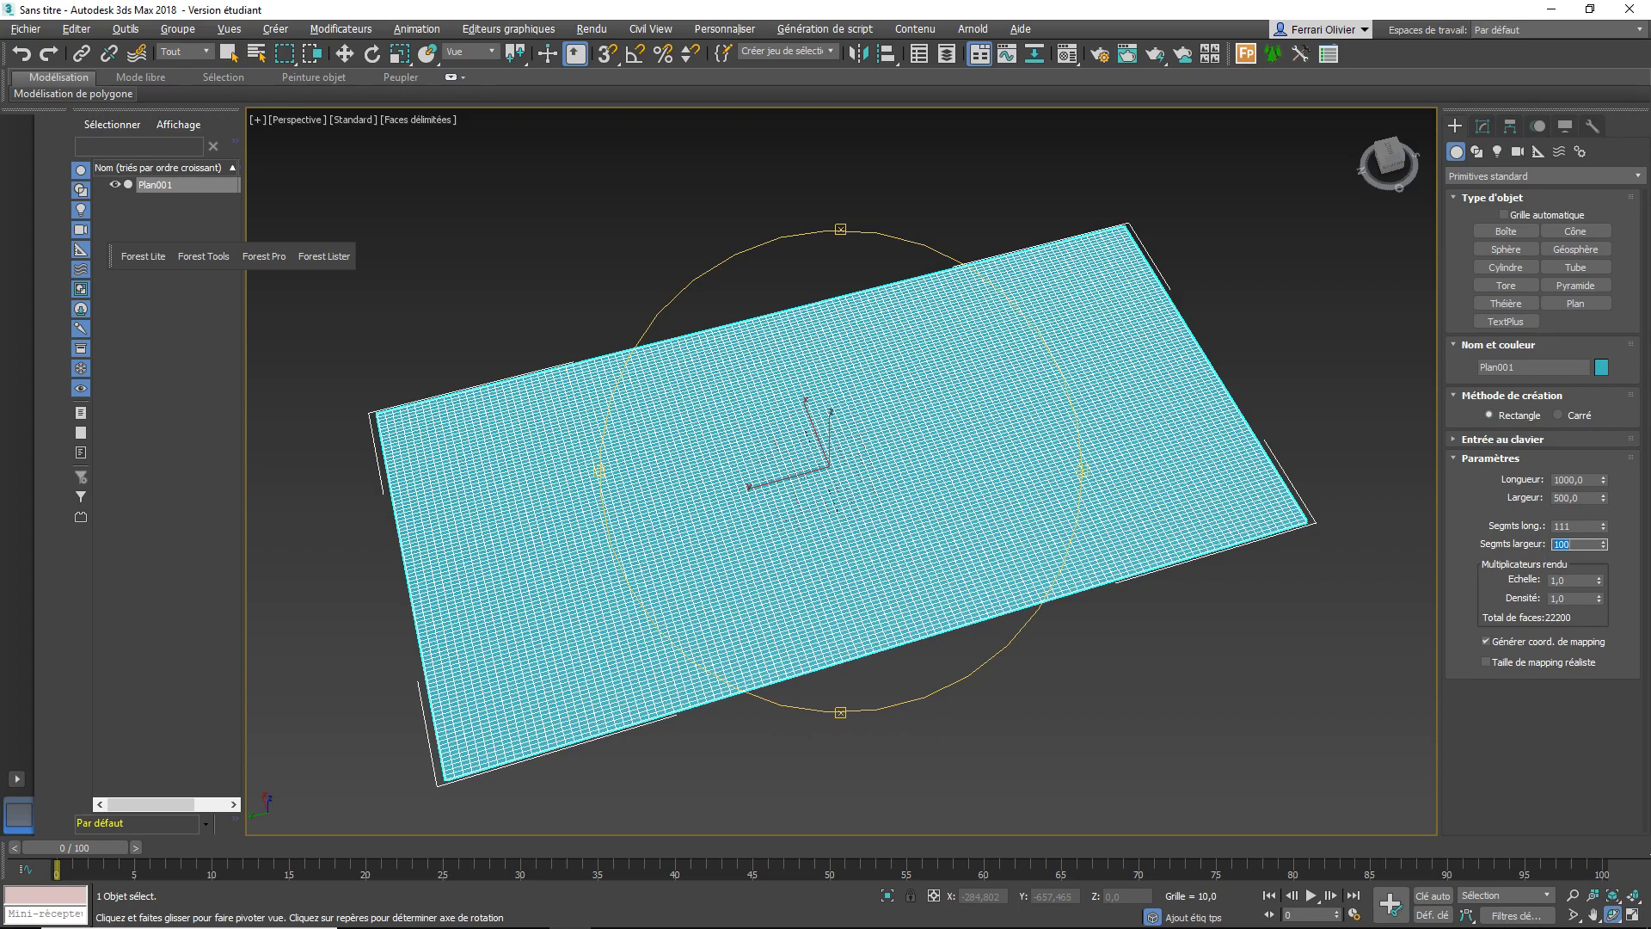
{"action": "left_click_drag", "start_coordinate": [1592, 526], "coordinate": [1496, 528]}
{"action": "type", "text": "00"}
{"action": "key", "text": "Return"}
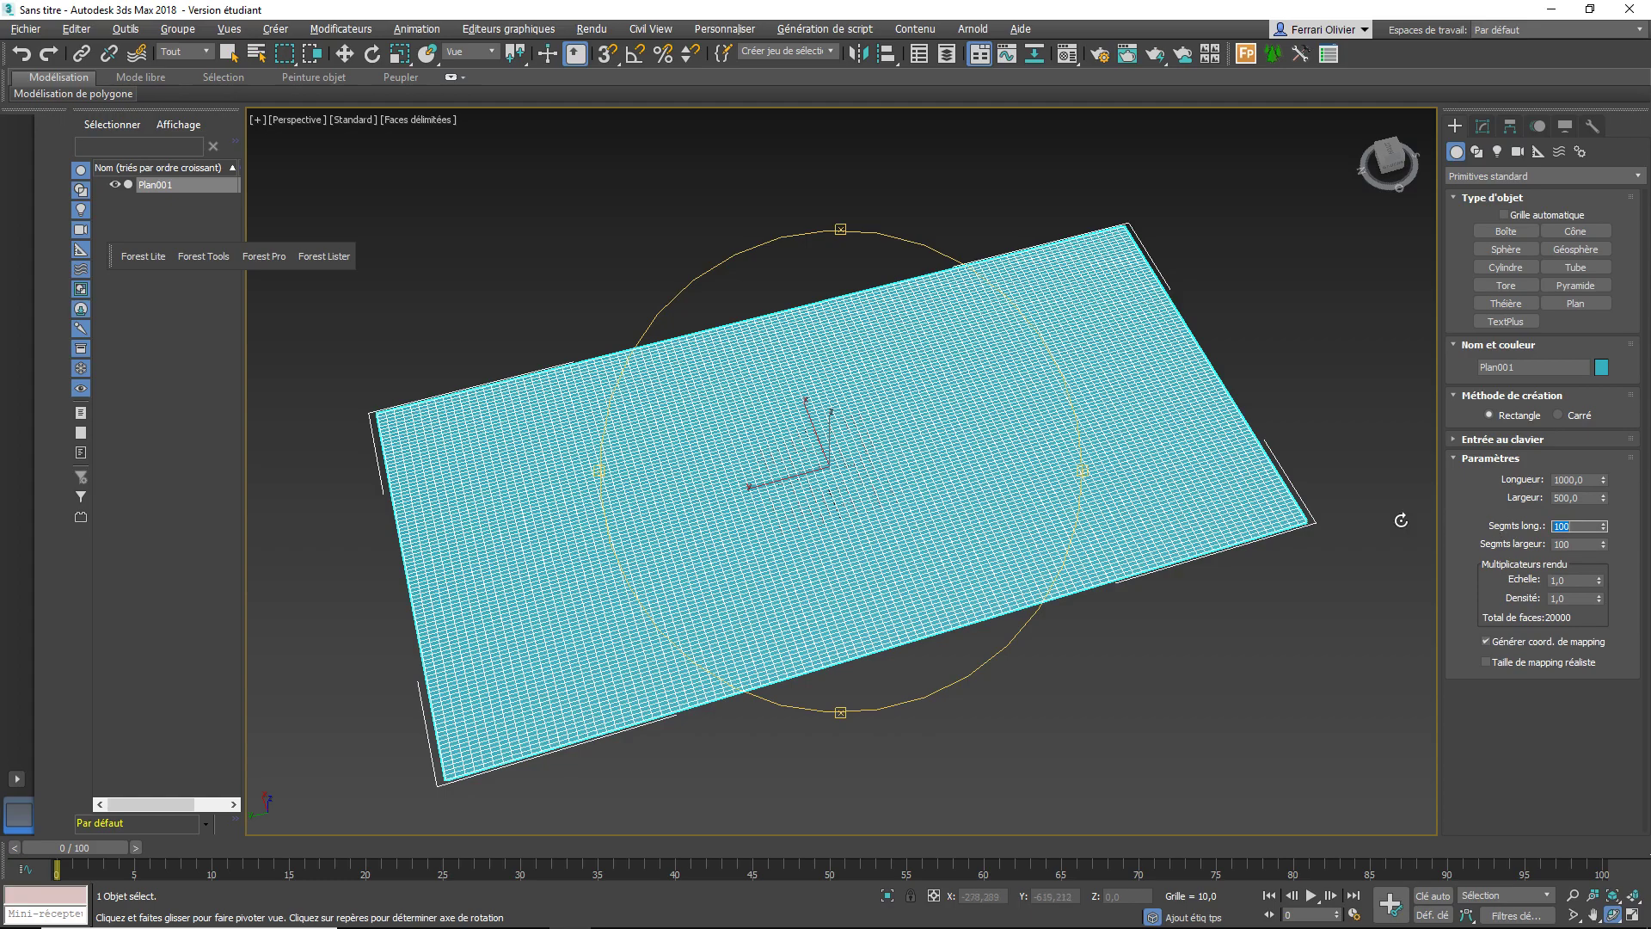
{"action": "left_click_drag", "start_coordinate": [1047, 521], "coordinate": [1063, 477]}
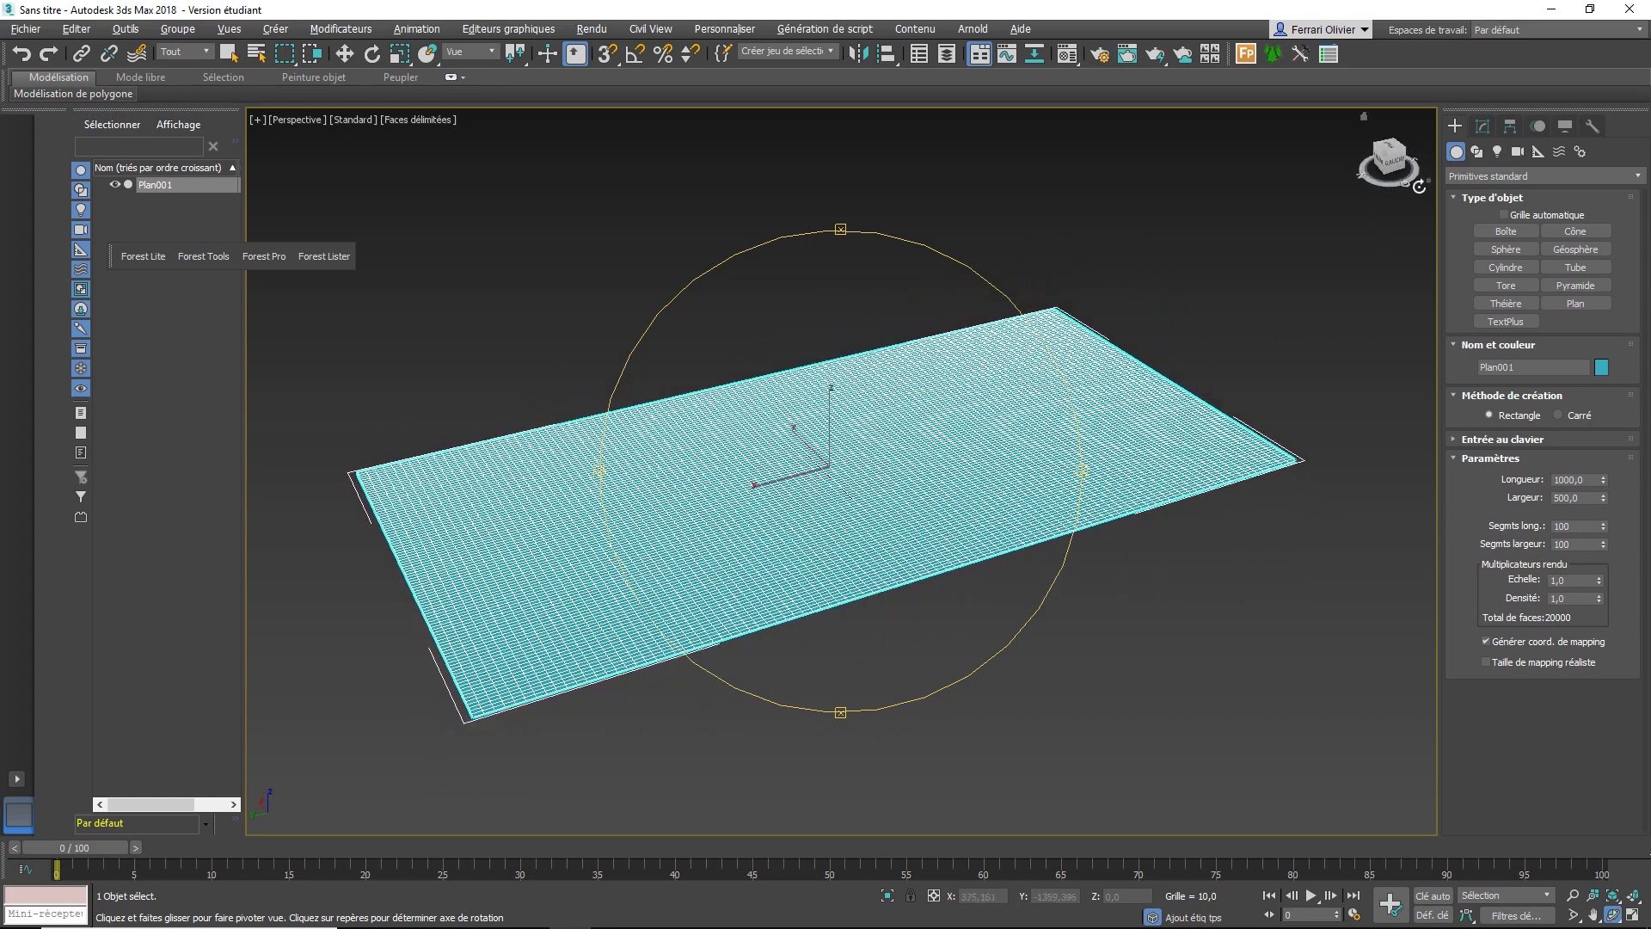
{"action": "left_click", "coordinate": [1476, 151]}
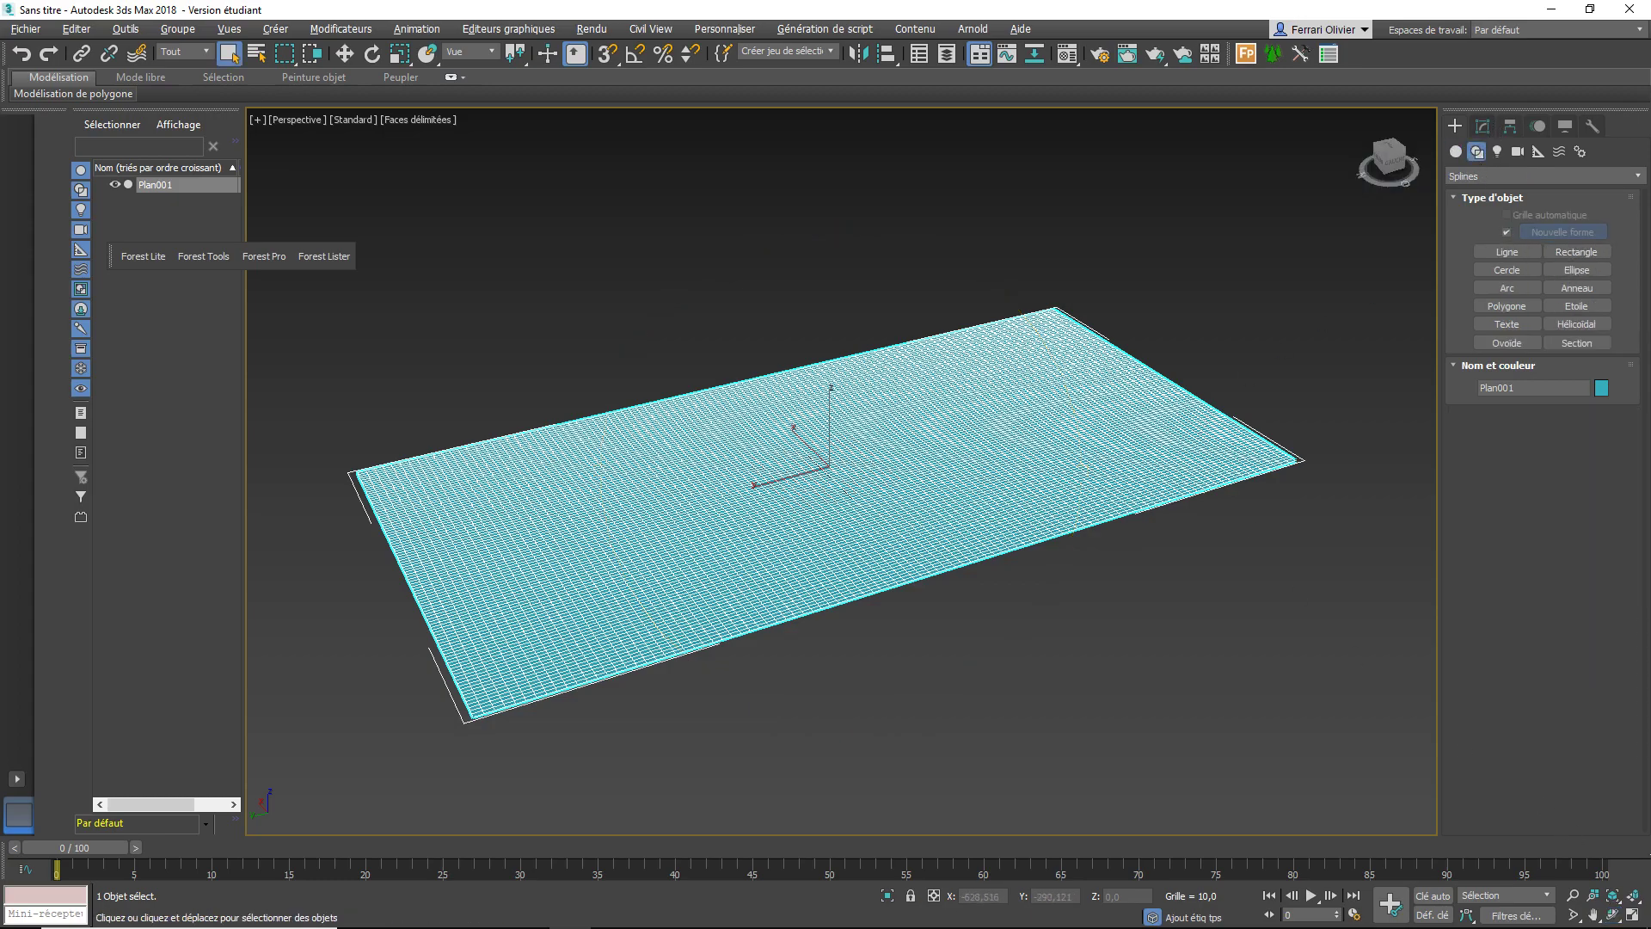
Create a Texte shape reading 'rastakouere tv' at size 100 and place it on the plane
{"action": "left_click", "coordinate": [1631, 895]}
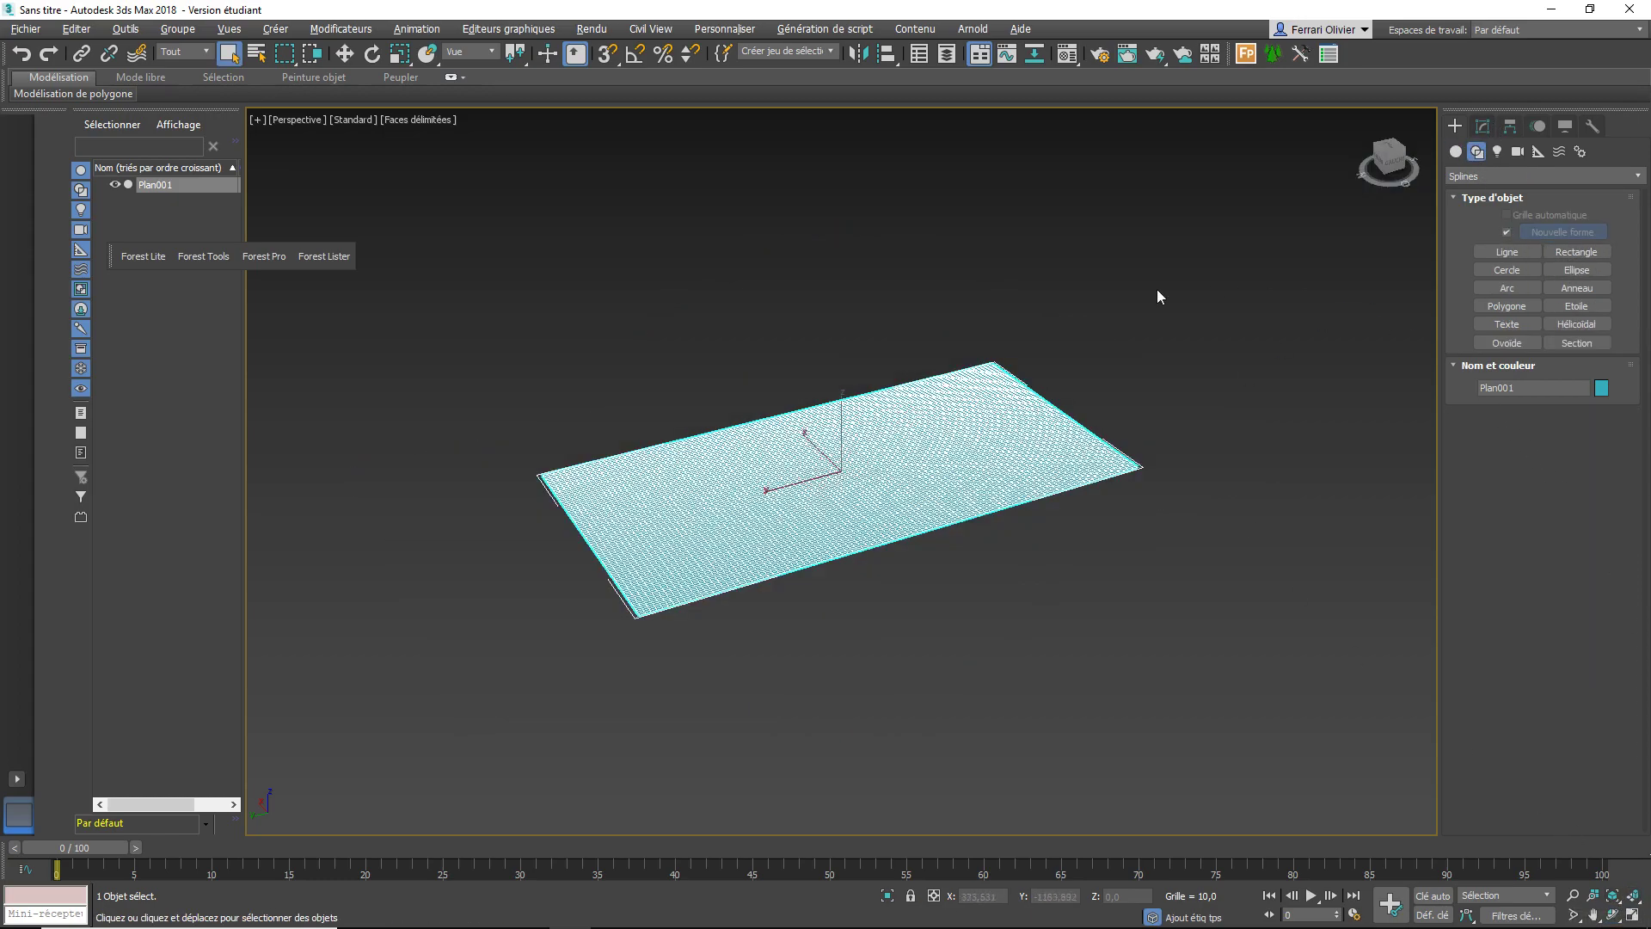
{"action": "scroll", "coordinate": [955, 413], "scroll_direction": "up", "scroll_amount": 5}
{"action": "scroll", "coordinate": [936, 428], "scroll_direction": "down", "scroll_amount": 1}
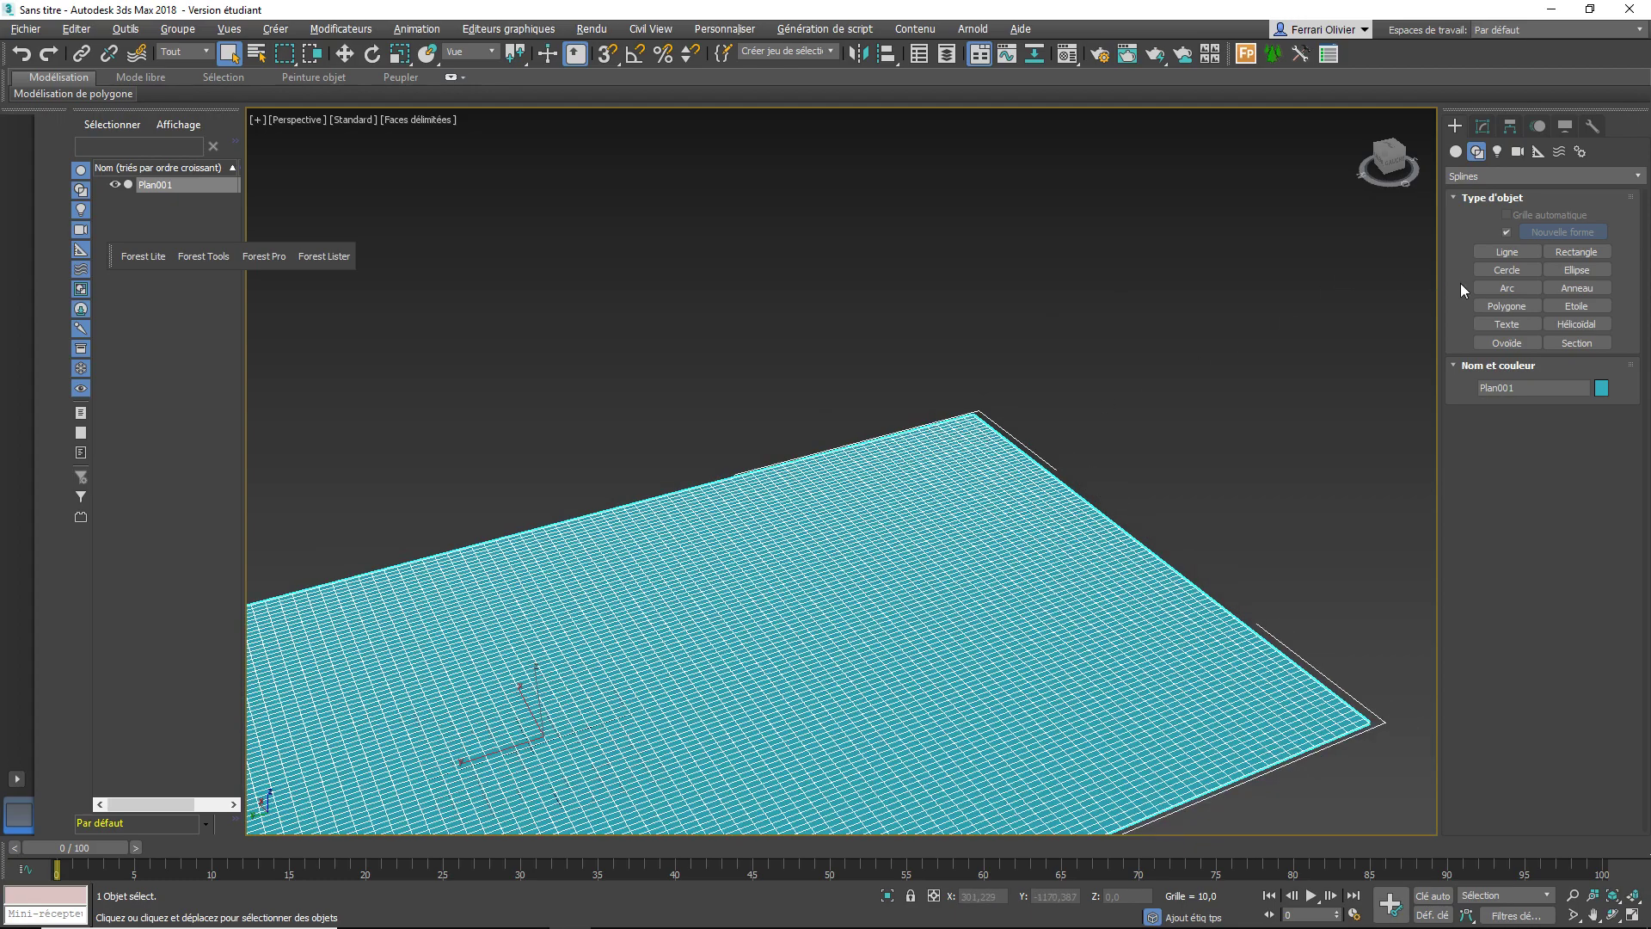
{"action": "left_click", "coordinate": [1507, 325]}
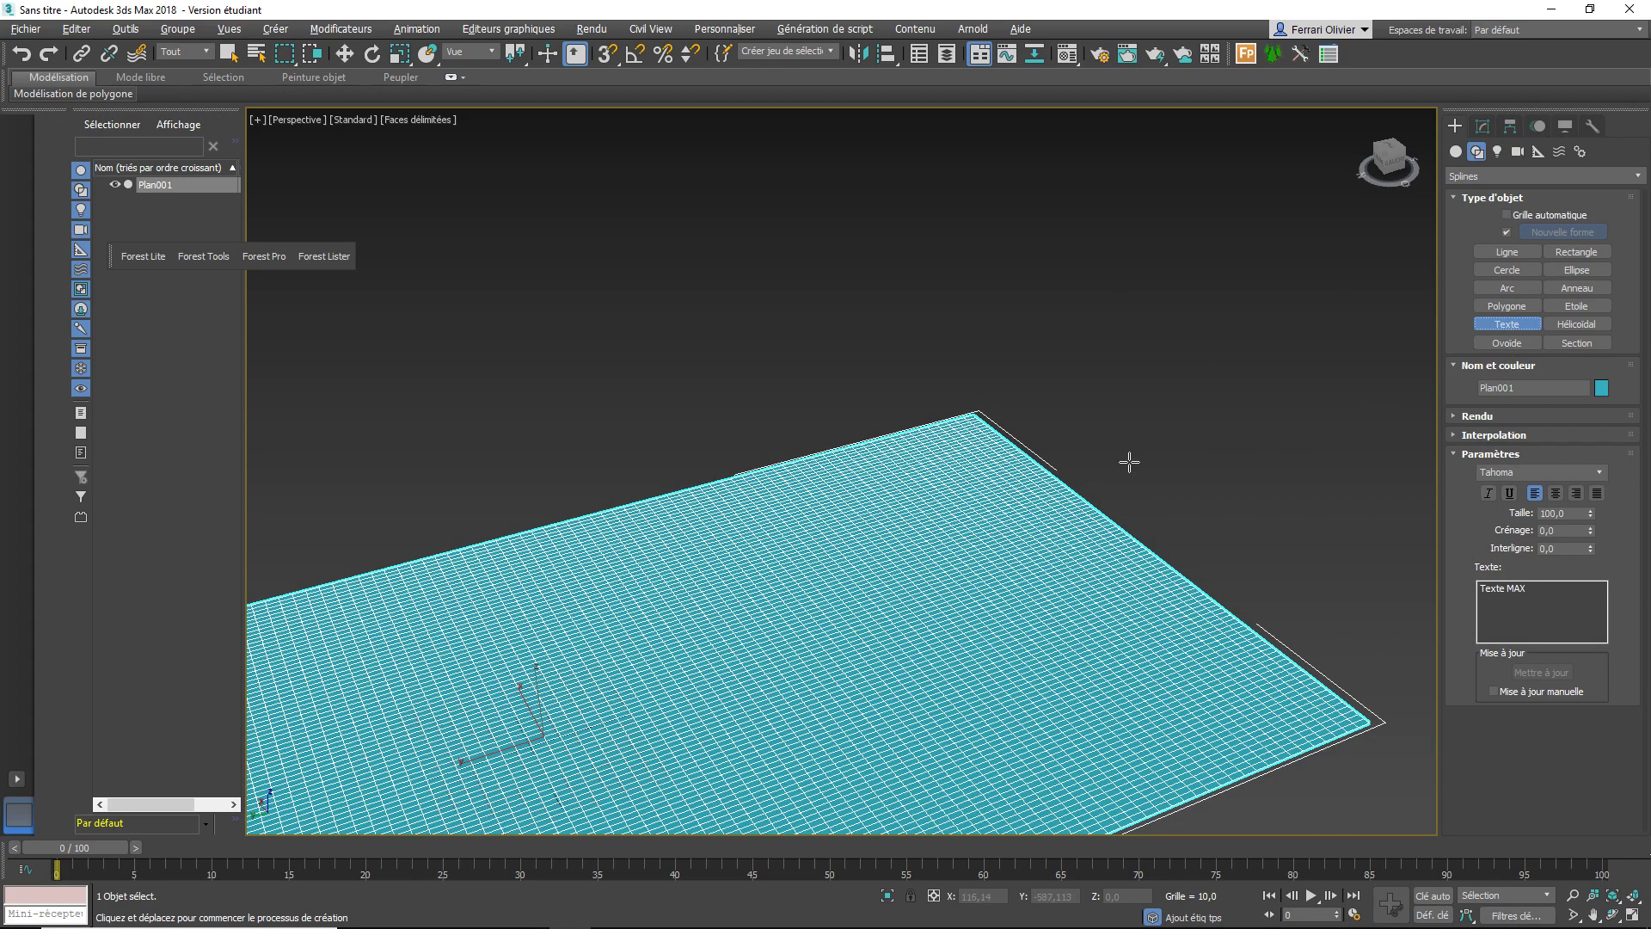
{"action": "left_click_drag", "start_coordinate": [1530, 589], "coordinate": [1463, 585]}
{"action": "key", "text": "BackSpace"}
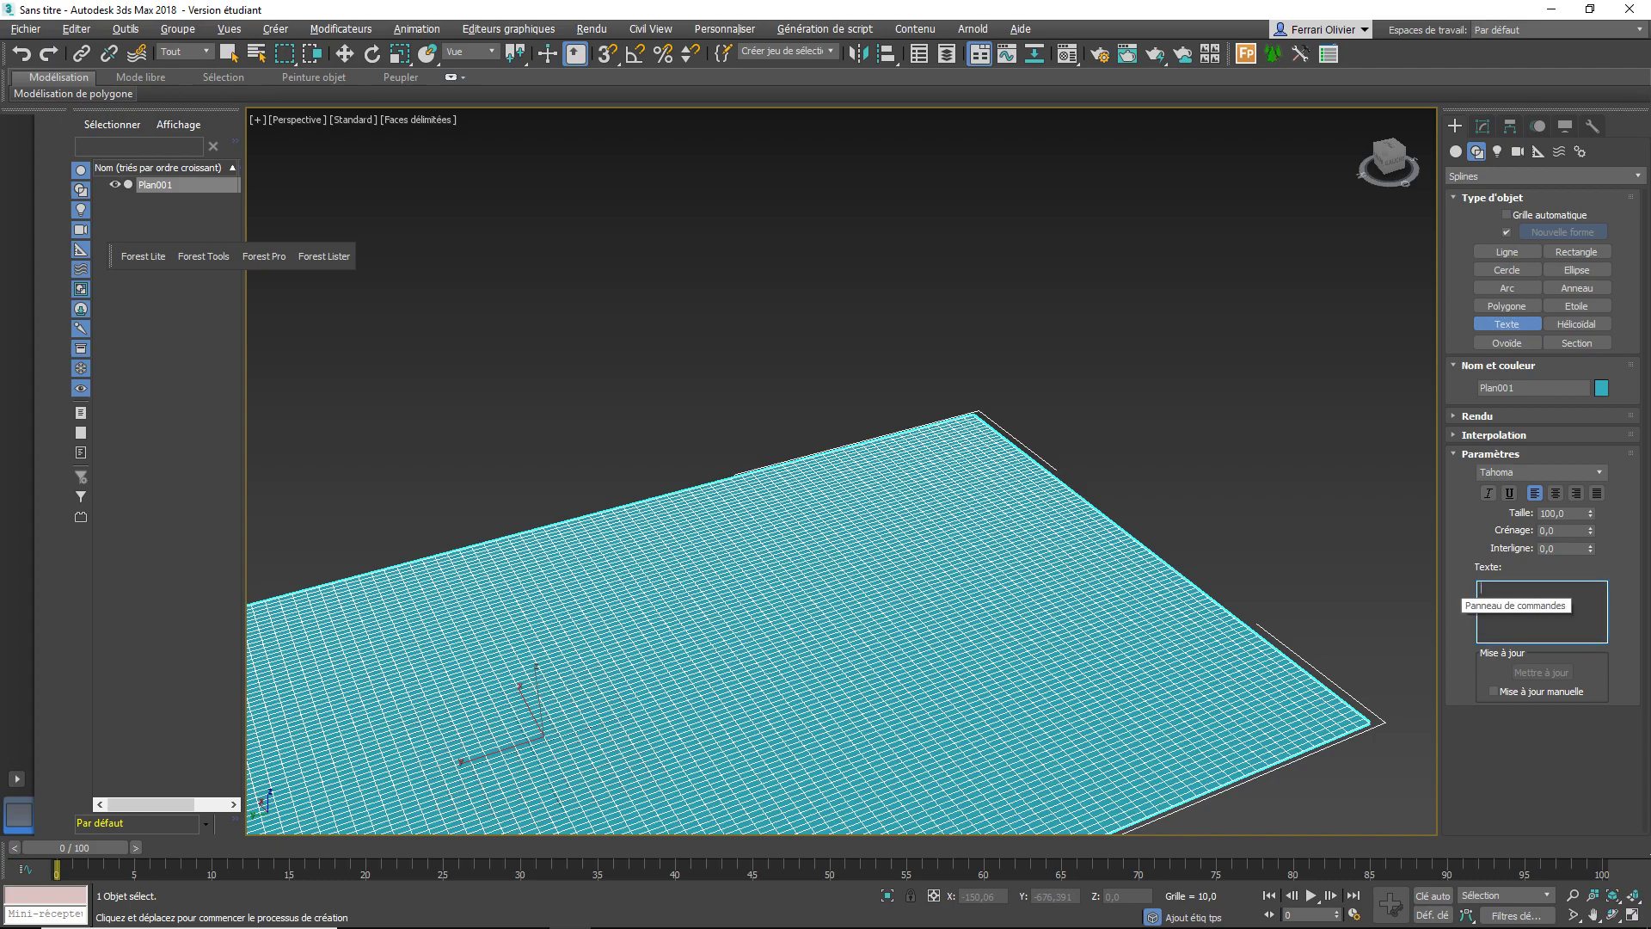
{"action": "type", "text": "rastakouere tv"}
{"action": "left_click", "coordinate": [984, 611]}
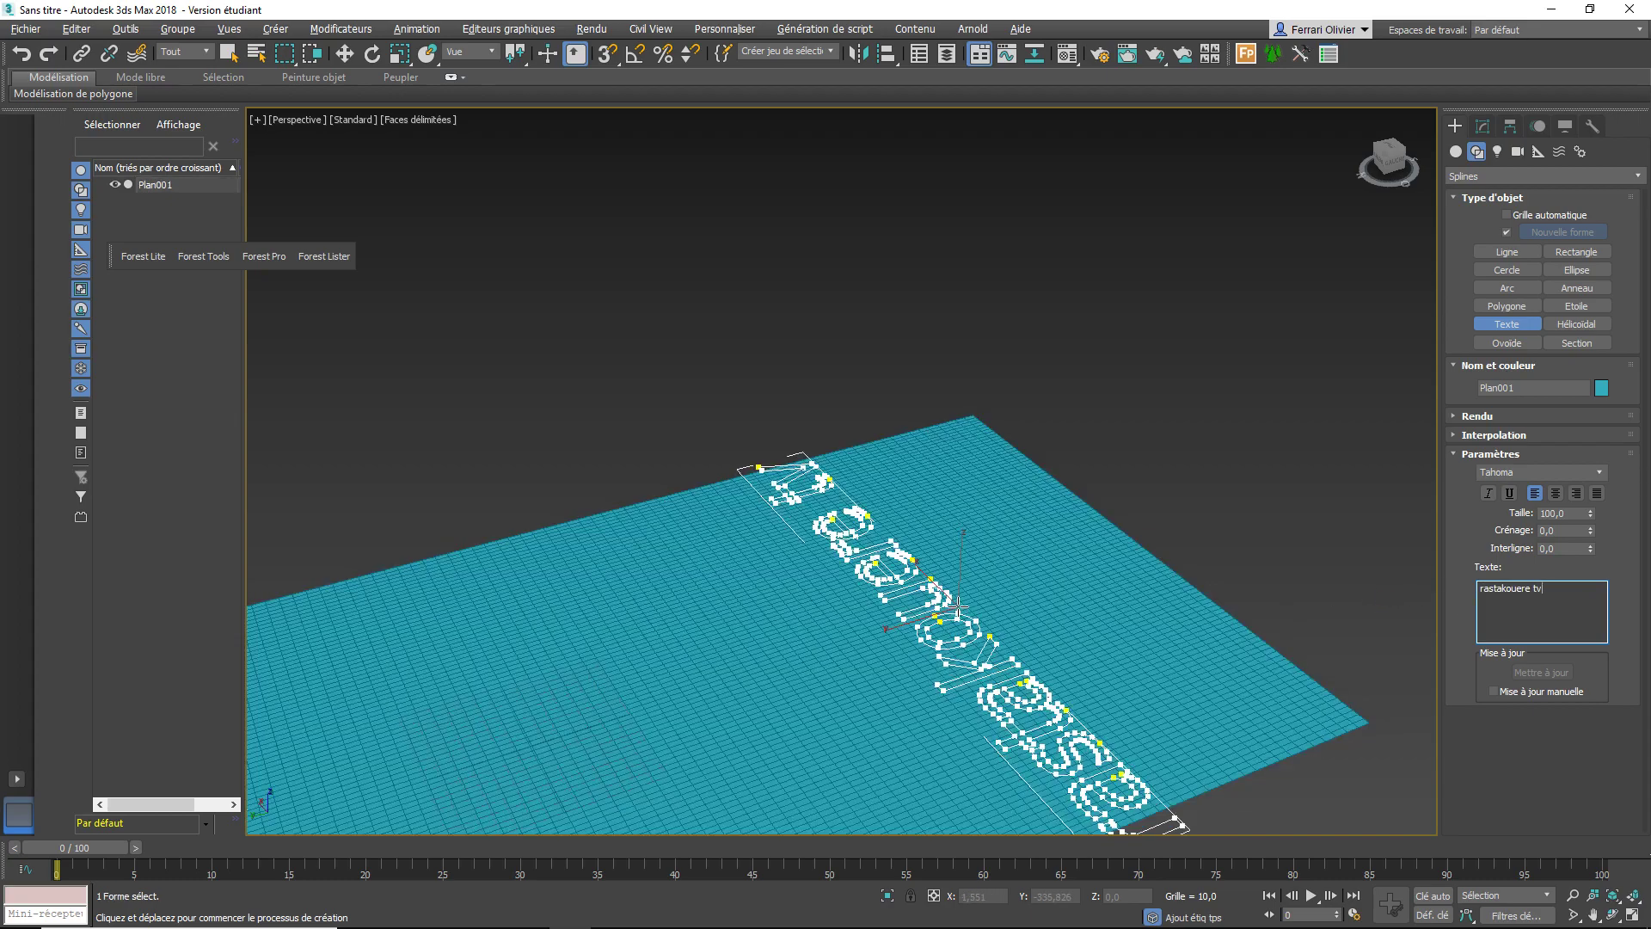
{"action": "scroll", "coordinate": [984, 611], "scroll_direction": "down", "scroll_amount": 2}
{"action": "scroll", "coordinate": [985, 611], "scroll_direction": "down", "scroll_amount": 2}
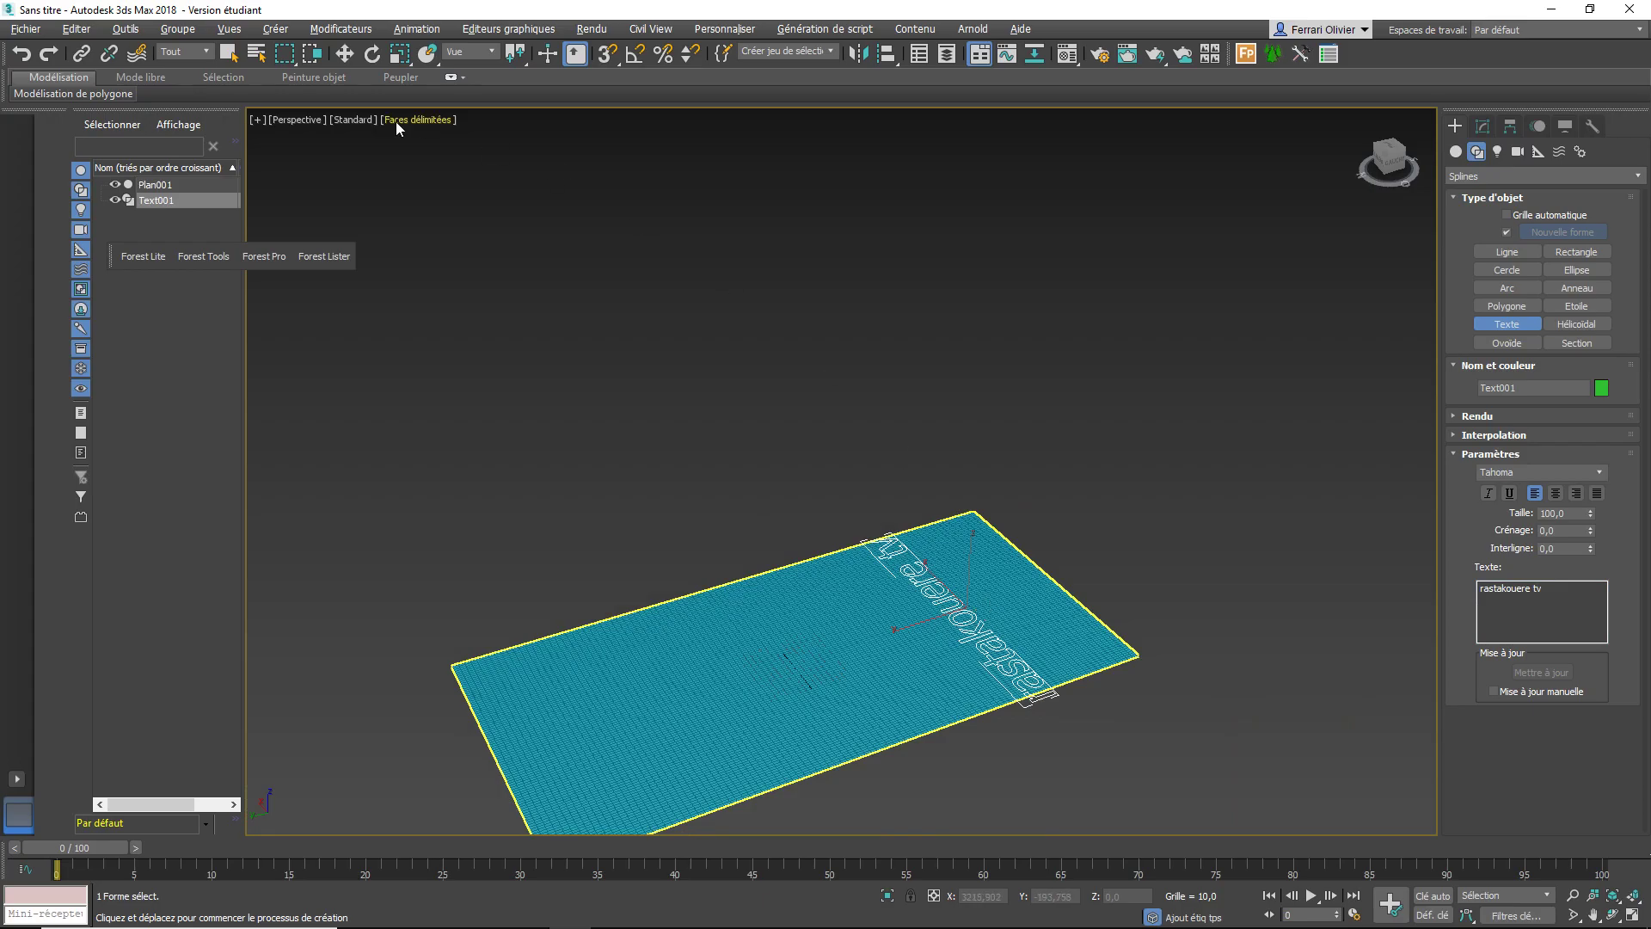
Rotate the text about -20.7° on Z and move it diagonally across the plane
{"action": "left_click", "coordinate": [372, 53]}
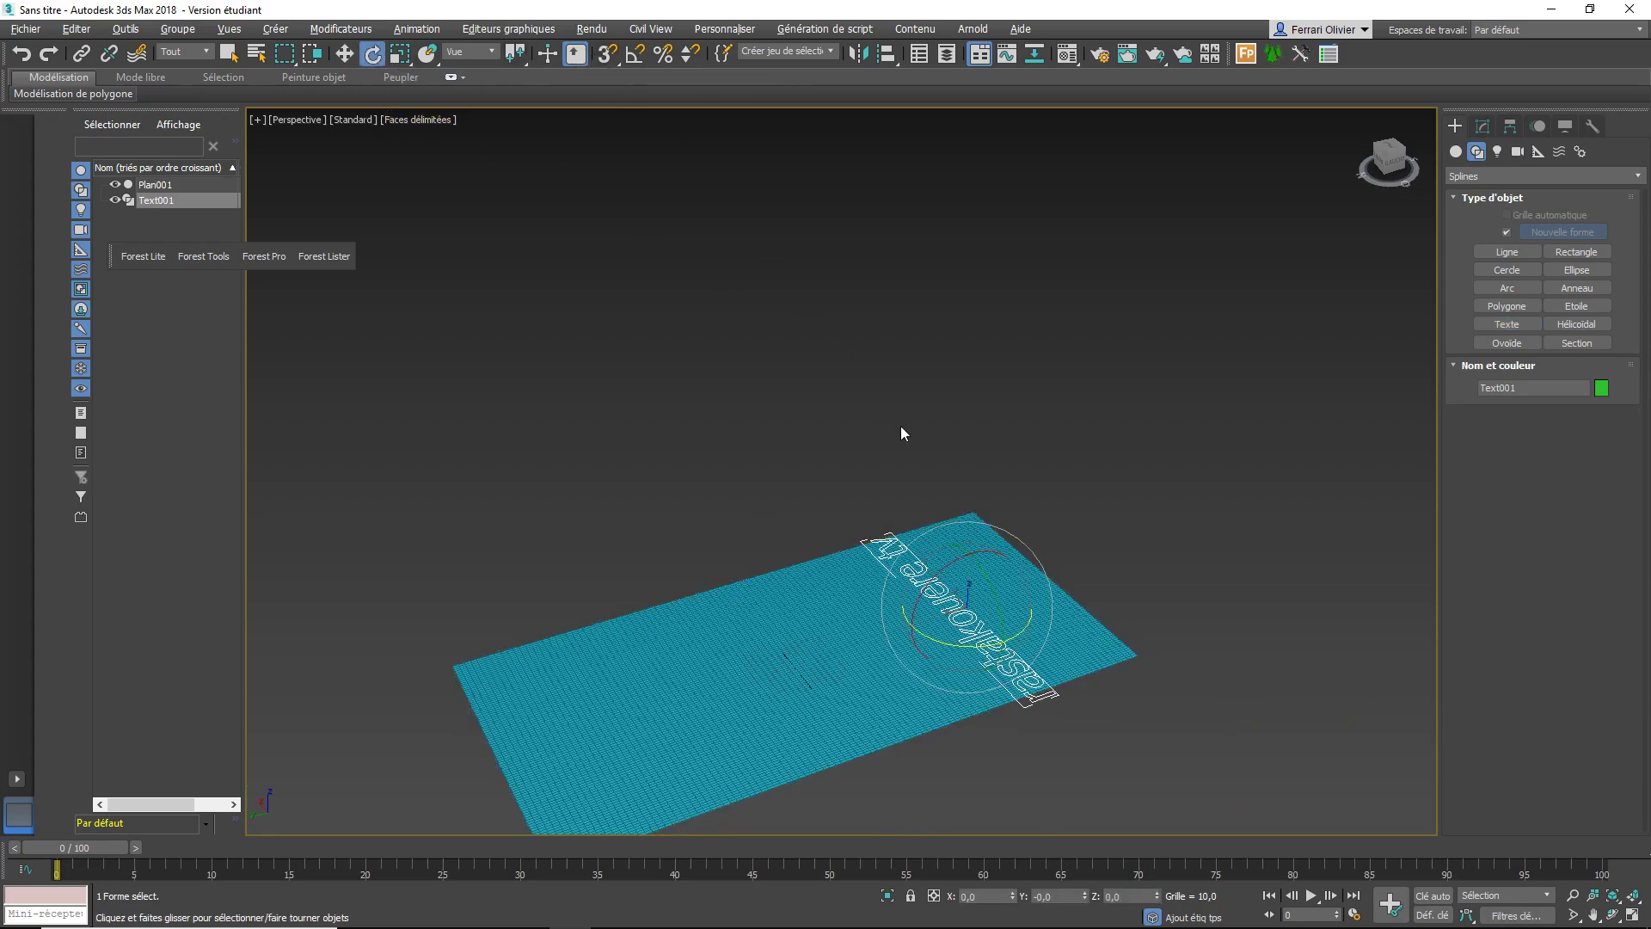
{"action": "mouse_move", "coordinate": [955, 647]}
{"action": "left_mouse_down"}
{"action": "mouse_move", "coordinate": [806, 606]}
{"action": "mouse_move", "coordinate": [849, 629]}
{"action": "left_mouse_up"}
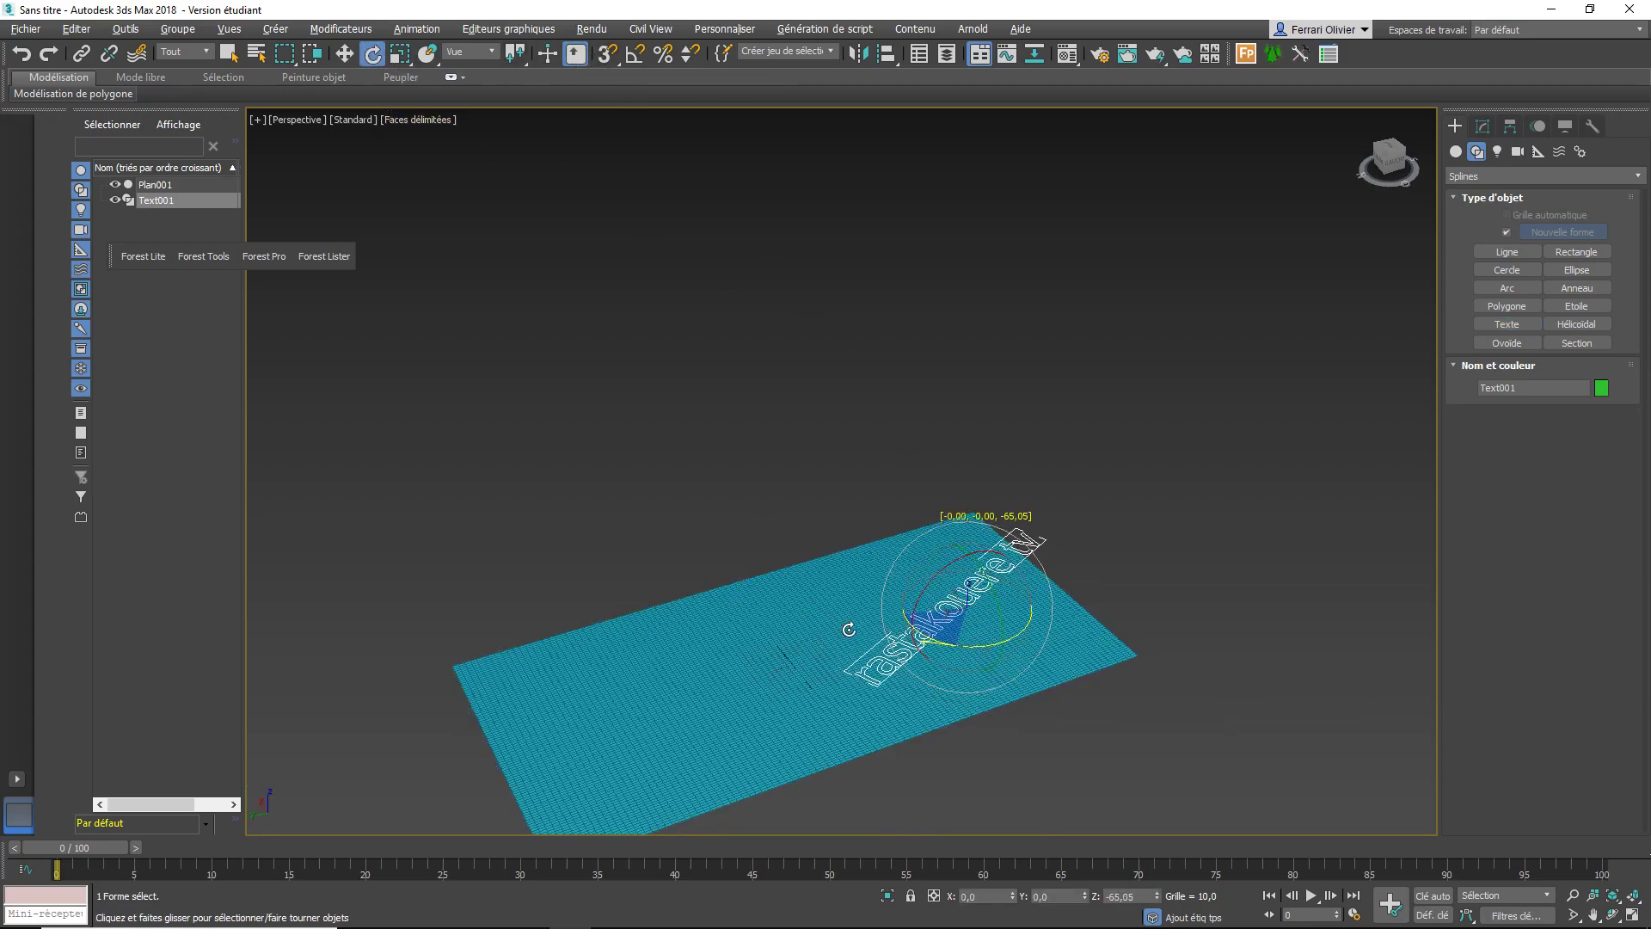
{"action": "left_click", "coordinate": [344, 54]}
{"action": "left_click_drag", "start_coordinate": [940, 584], "coordinate": [771, 646]}
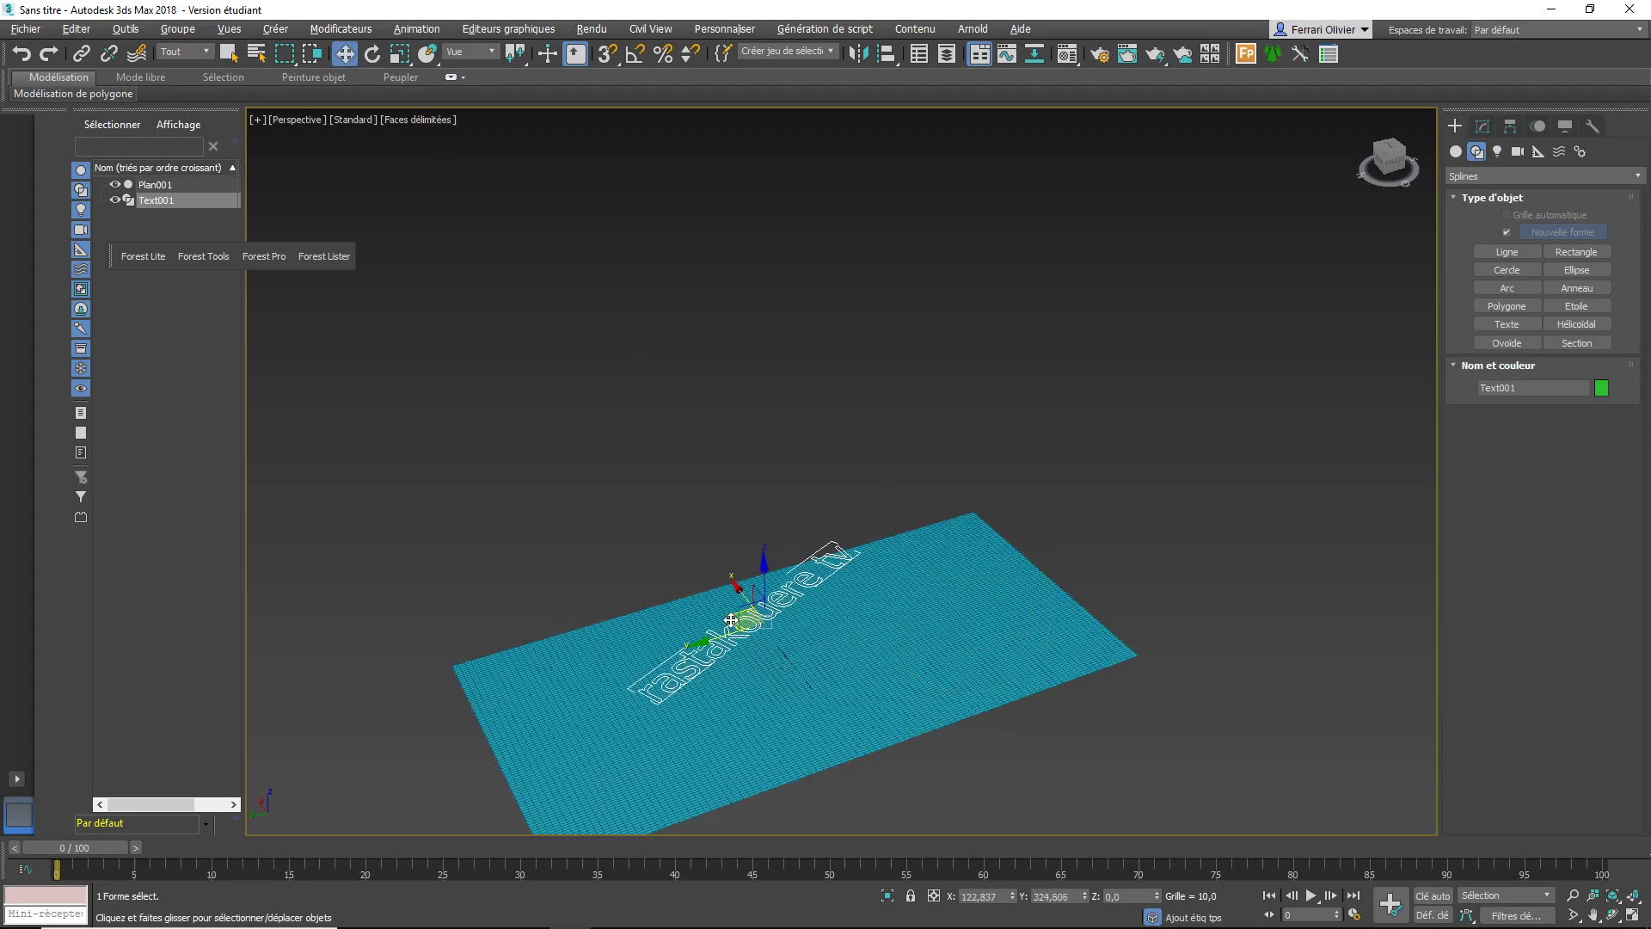
{"action": "key", "text": "alt+w"}
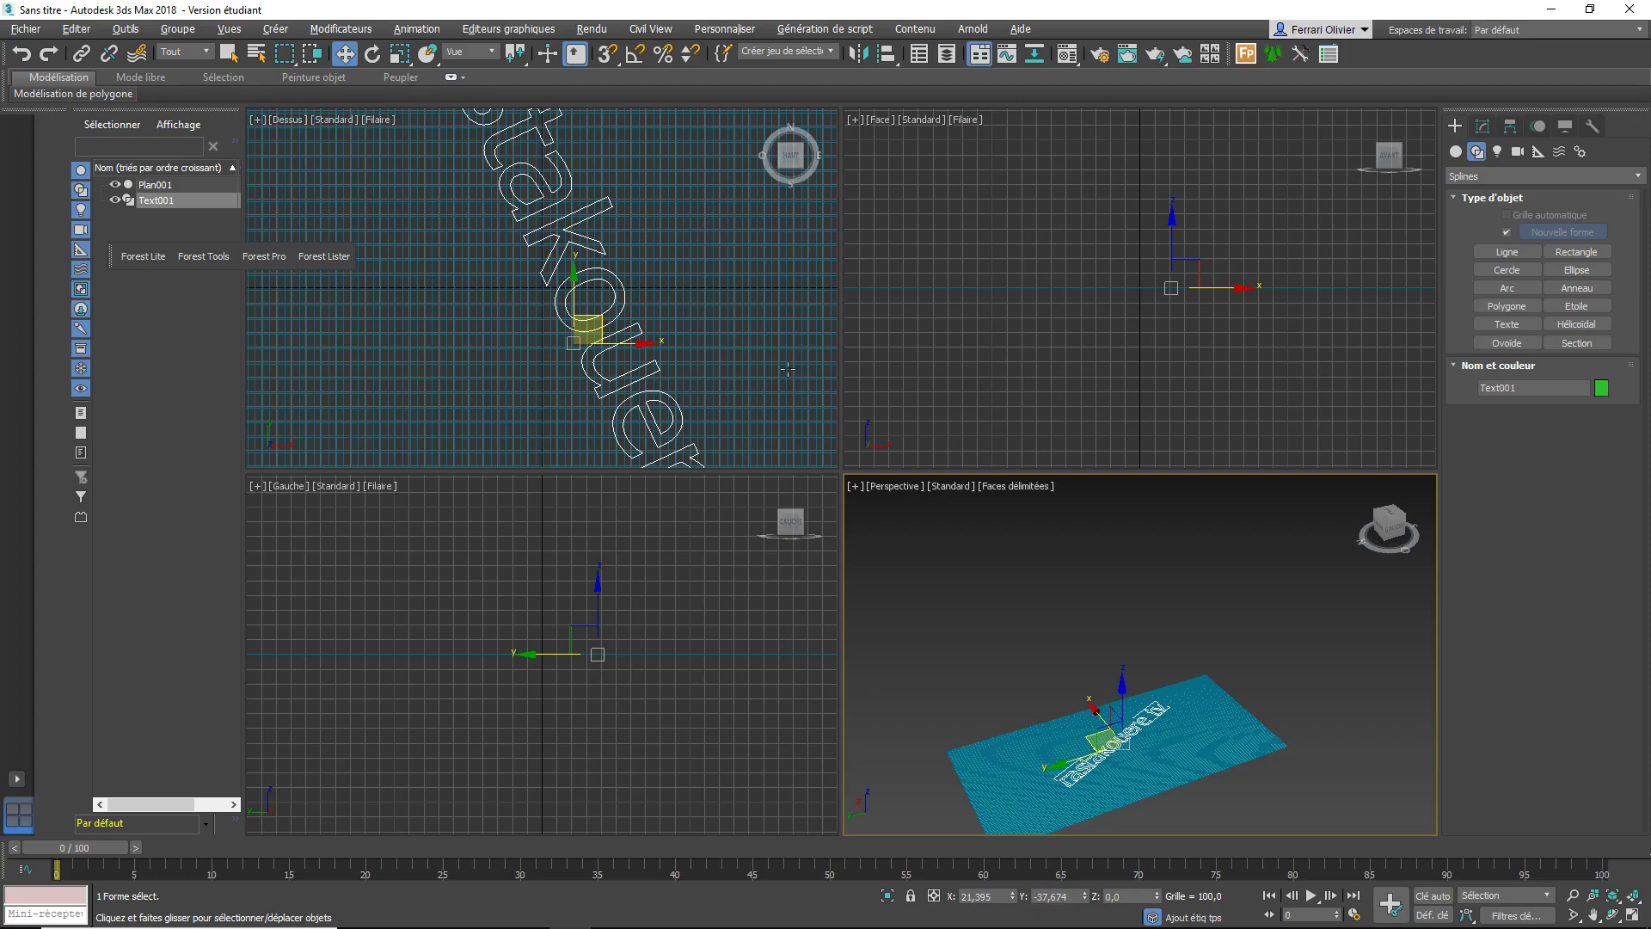
{"action": "scroll", "coordinate": [740, 287], "scroll_direction": "down", "scroll_amount": 5}
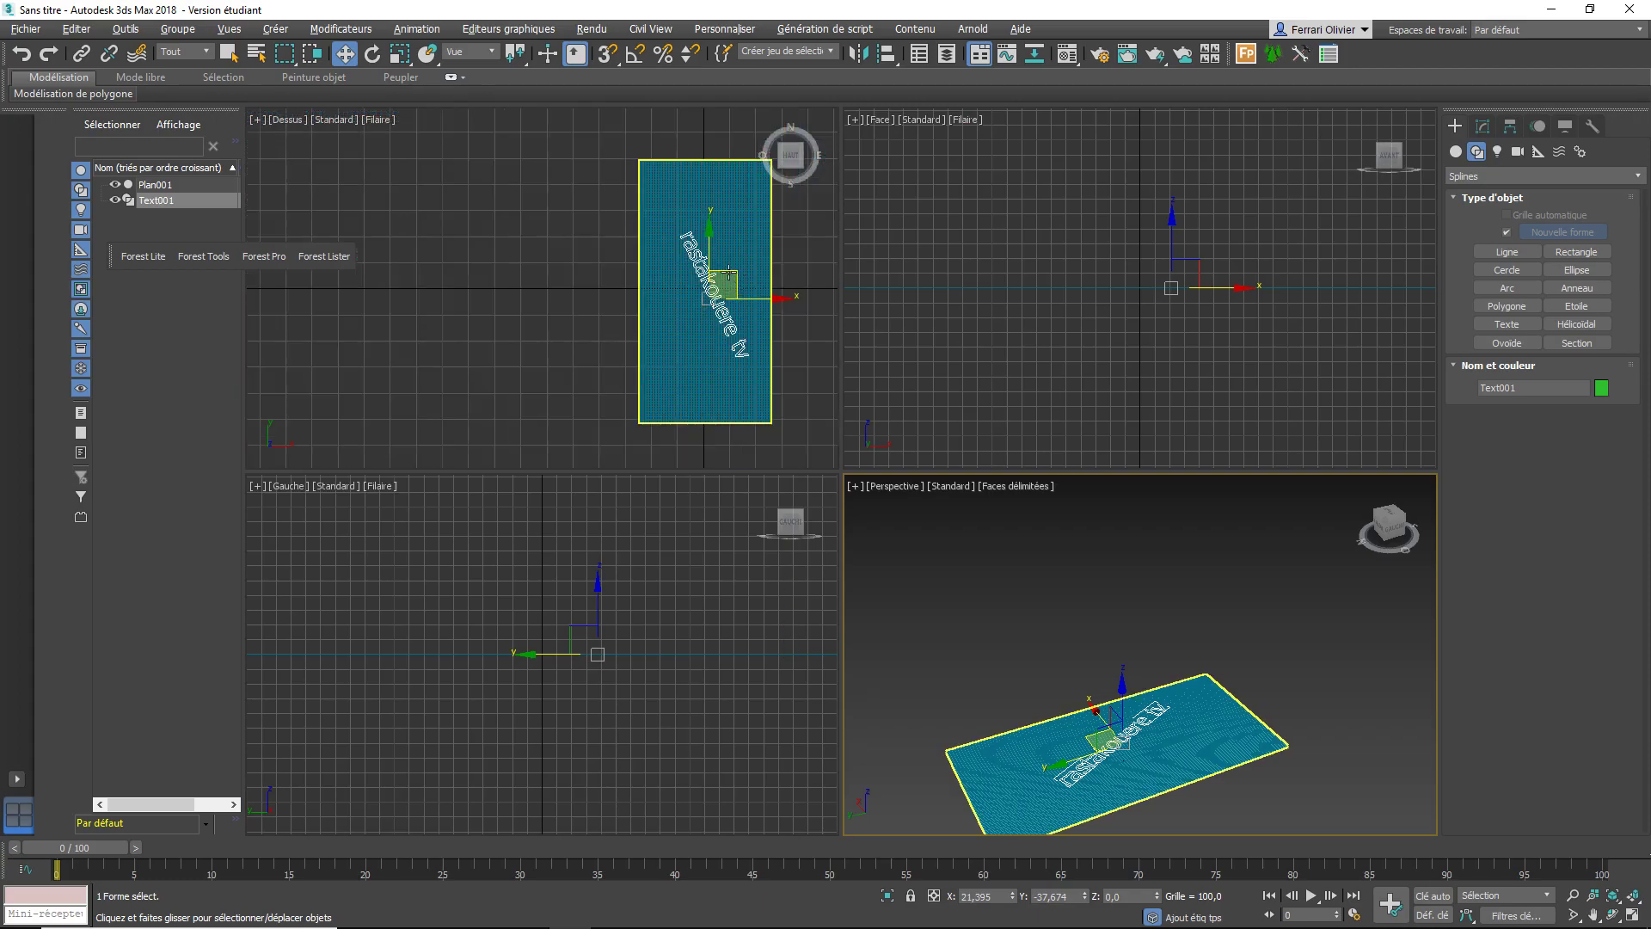
{"action": "left_click", "coordinate": [736, 270]}
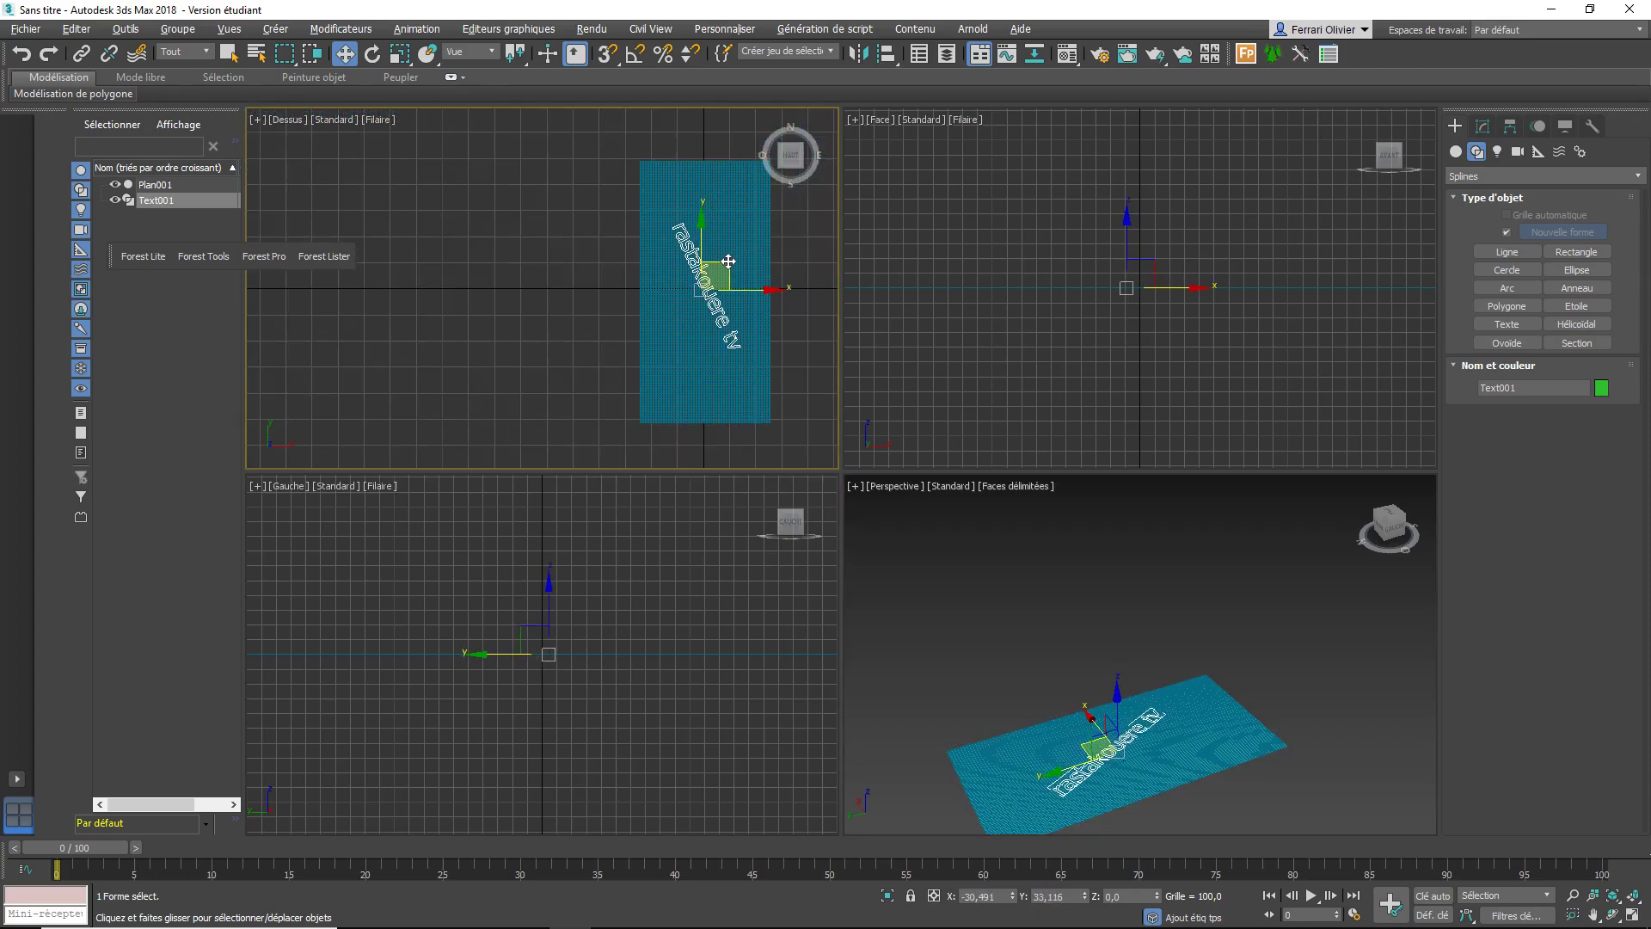
{"action": "left_click_drag", "start_coordinate": [737, 270], "coordinate": [726, 268]}
Scale the text up to about 155% in the Top view
{"action": "left_click", "coordinate": [400, 54]}
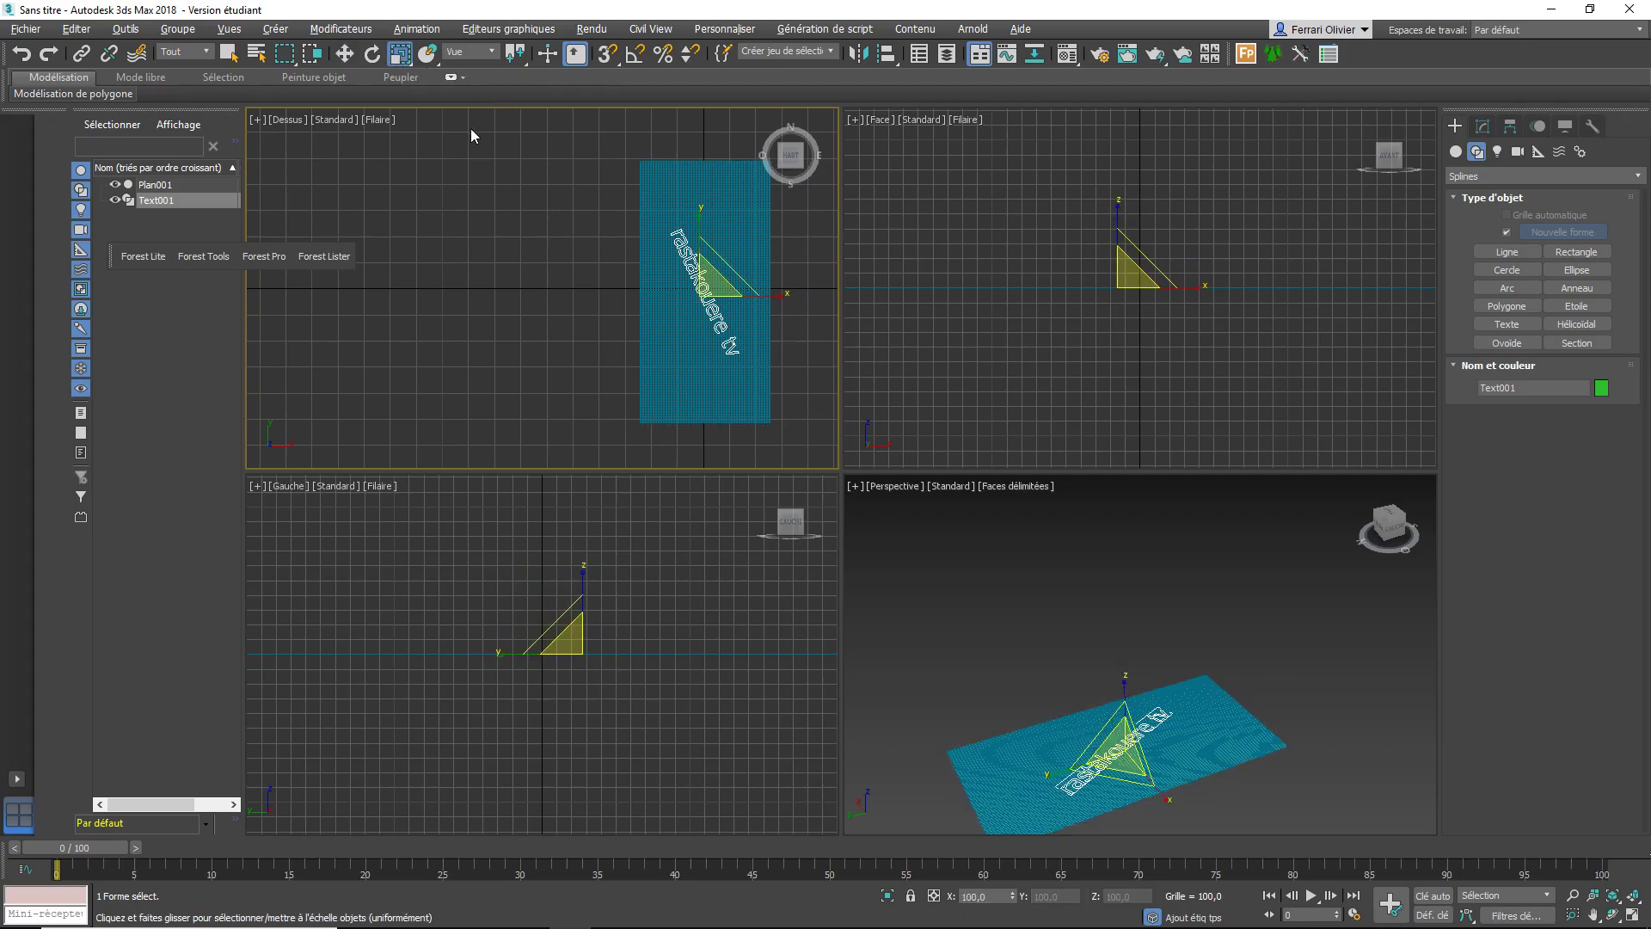
{"action": "left_click_drag", "start_coordinate": [722, 274], "coordinate": [754, 225]}
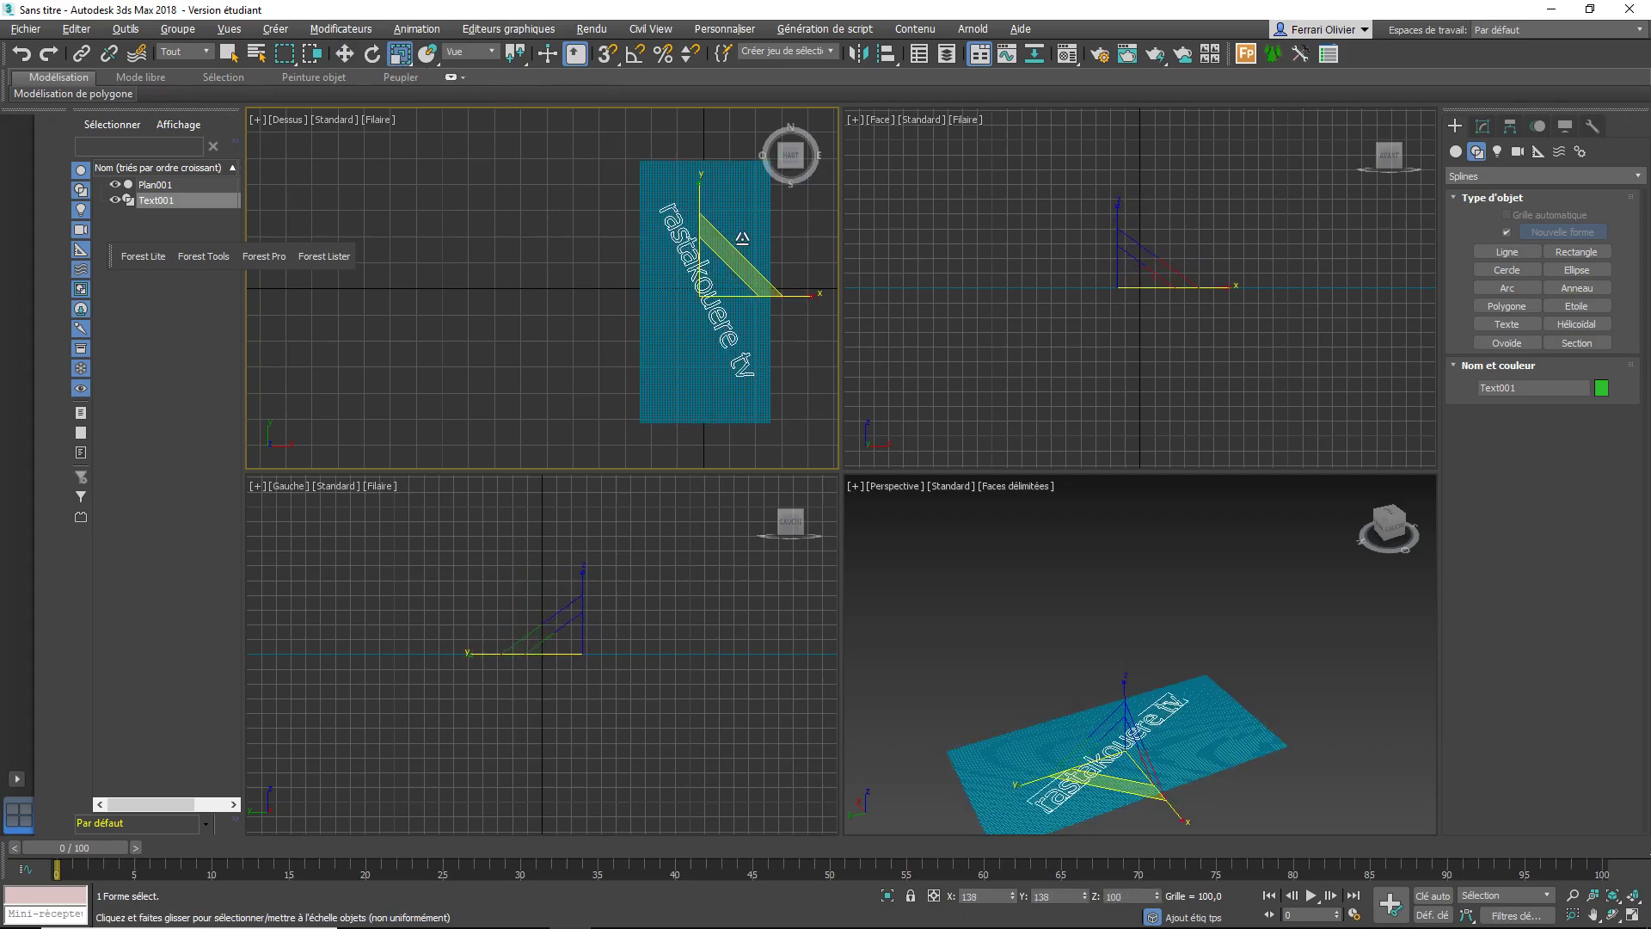
{"action": "right_click", "coordinate": [753, 224]}
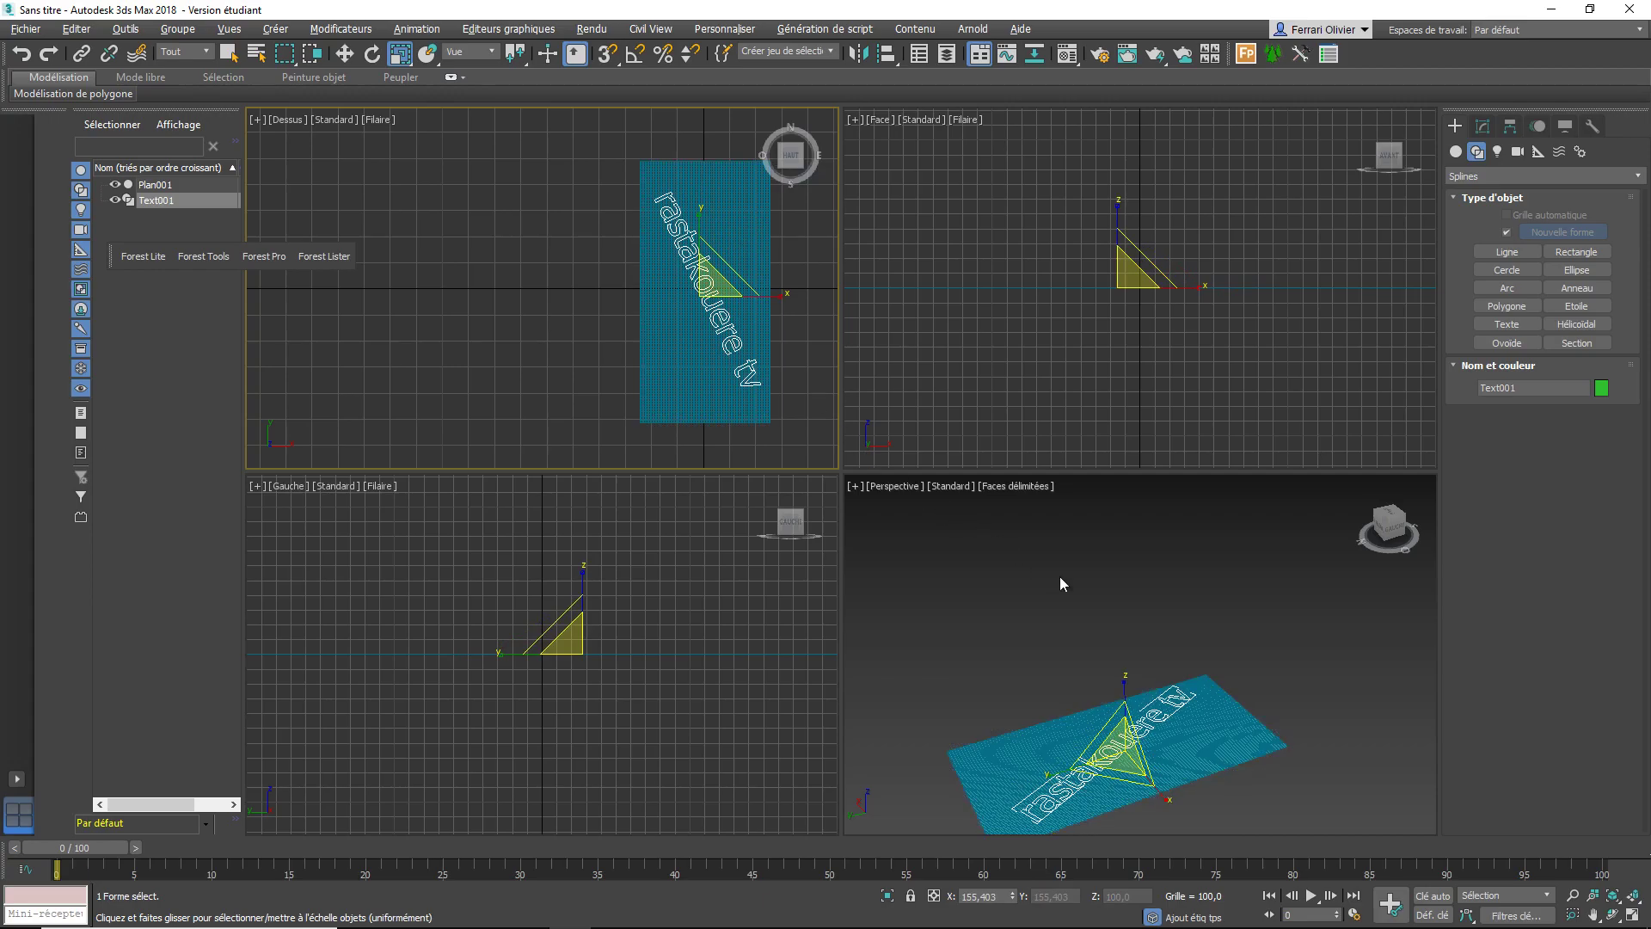
{"action": "right_click", "coordinate": [1123, 603]}
{"action": "key", "text": "alt+w"}
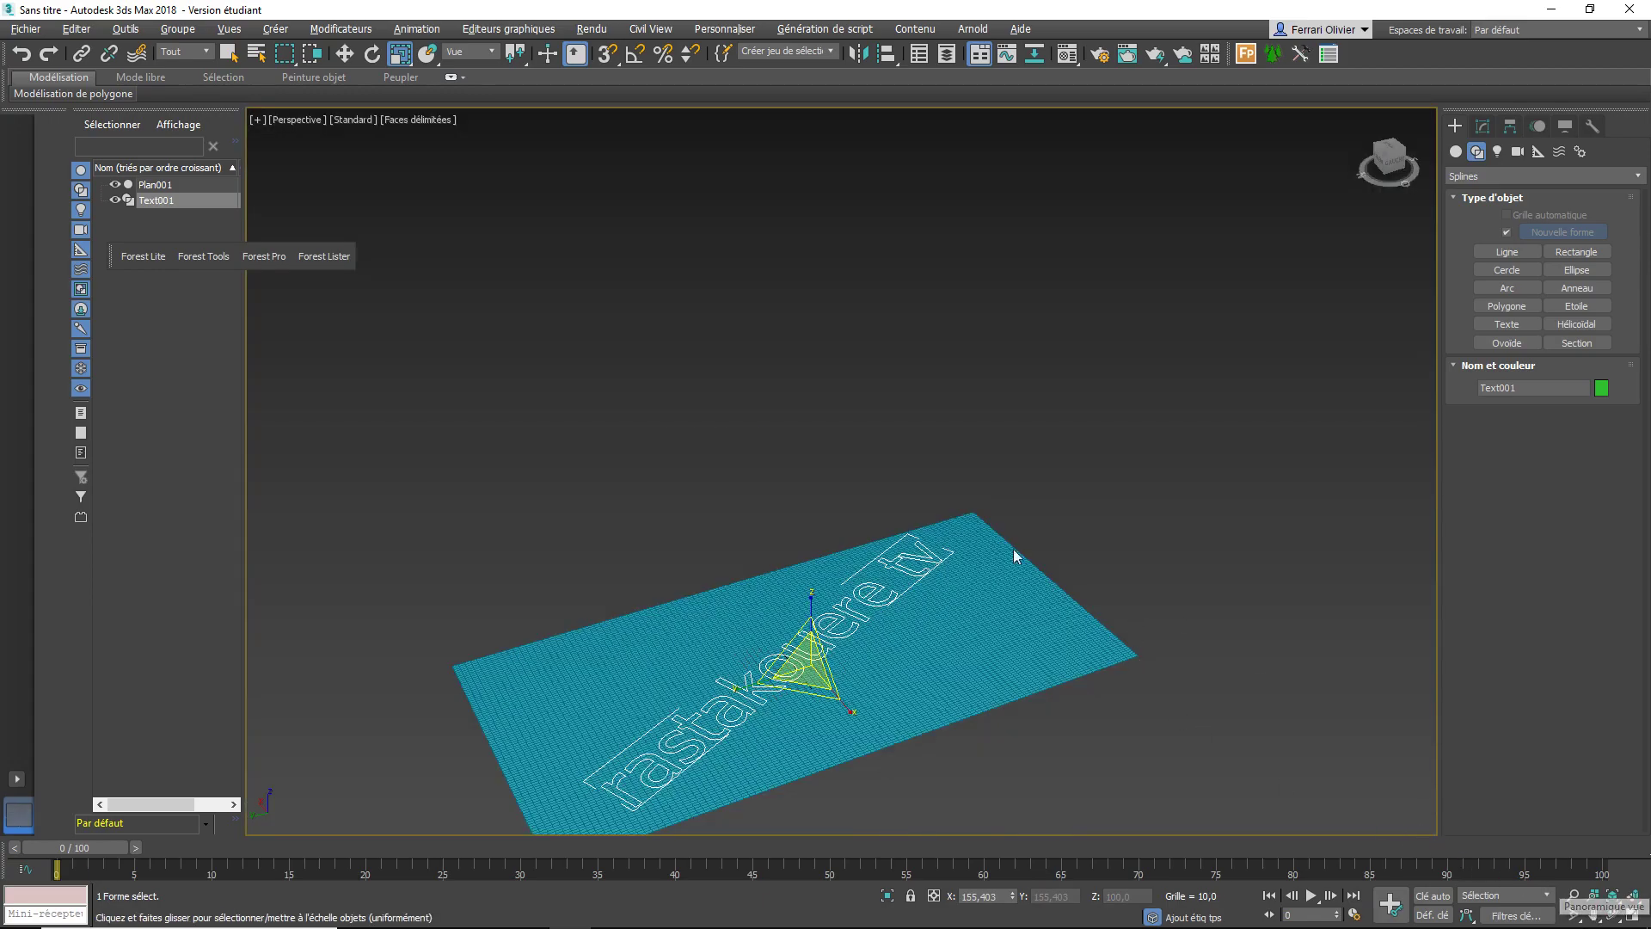
{"action": "mouse_move", "coordinate": [890, 563]}
{"action": "middle_mouse_down"}
{"action": "mouse_move", "coordinate": [969, 421]}
{"action": "mouse_move", "coordinate": [956, 413]}
{"action": "middle_mouse_up"}
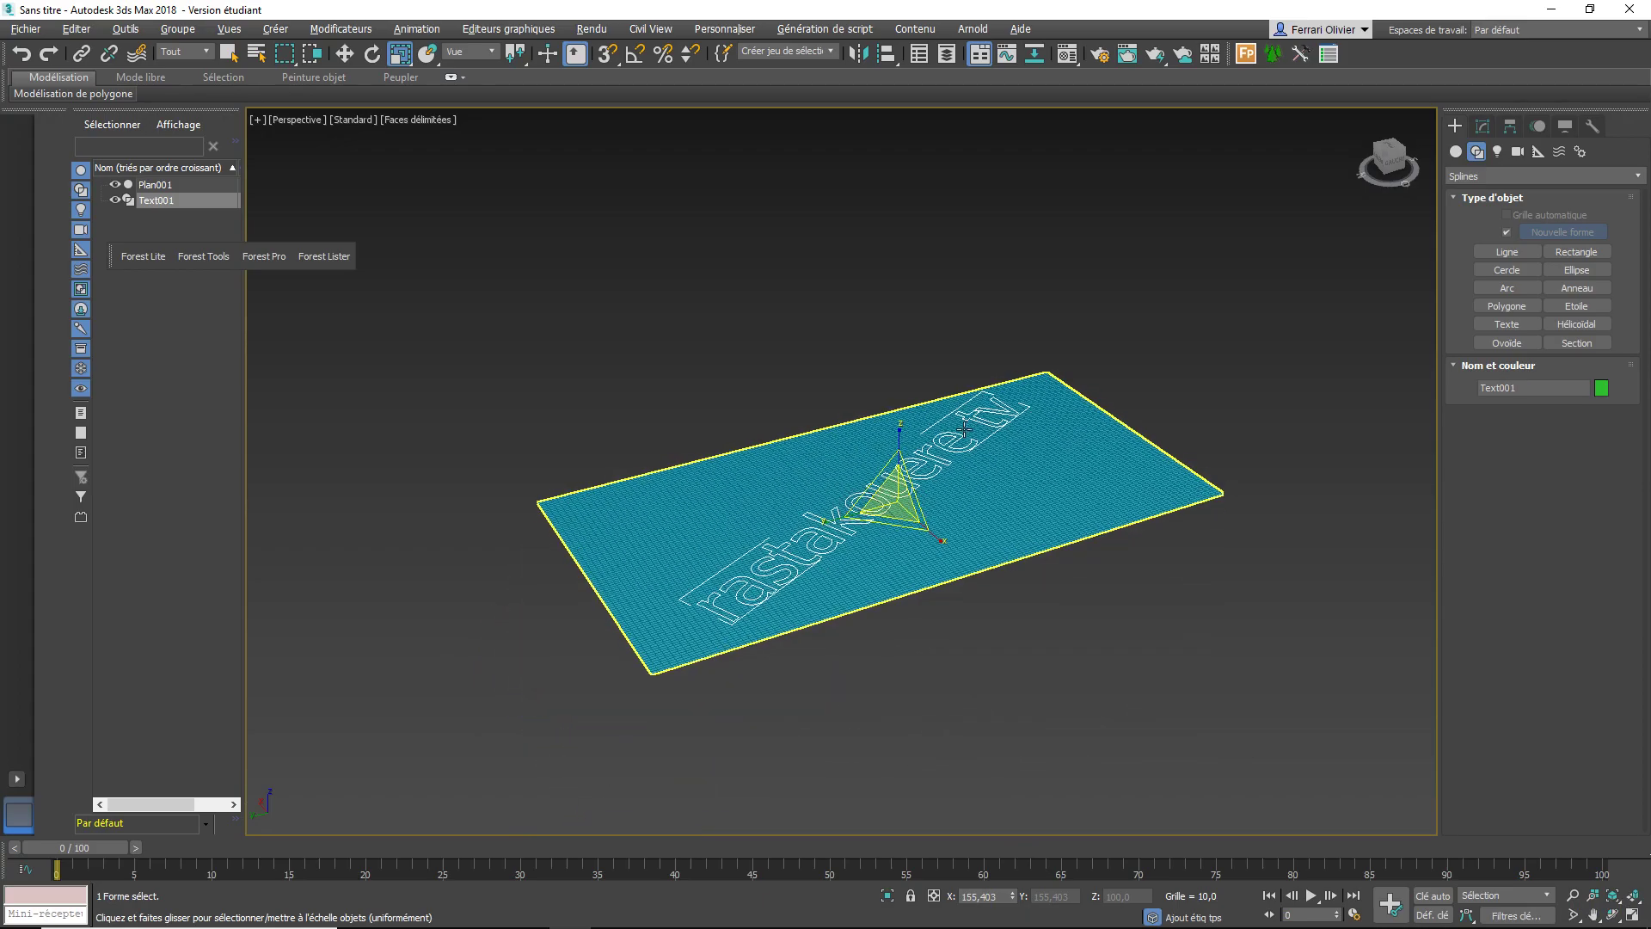
{"action": "scroll", "coordinate": [955, 412], "scroll_direction": "down", "scroll_amount": 2}
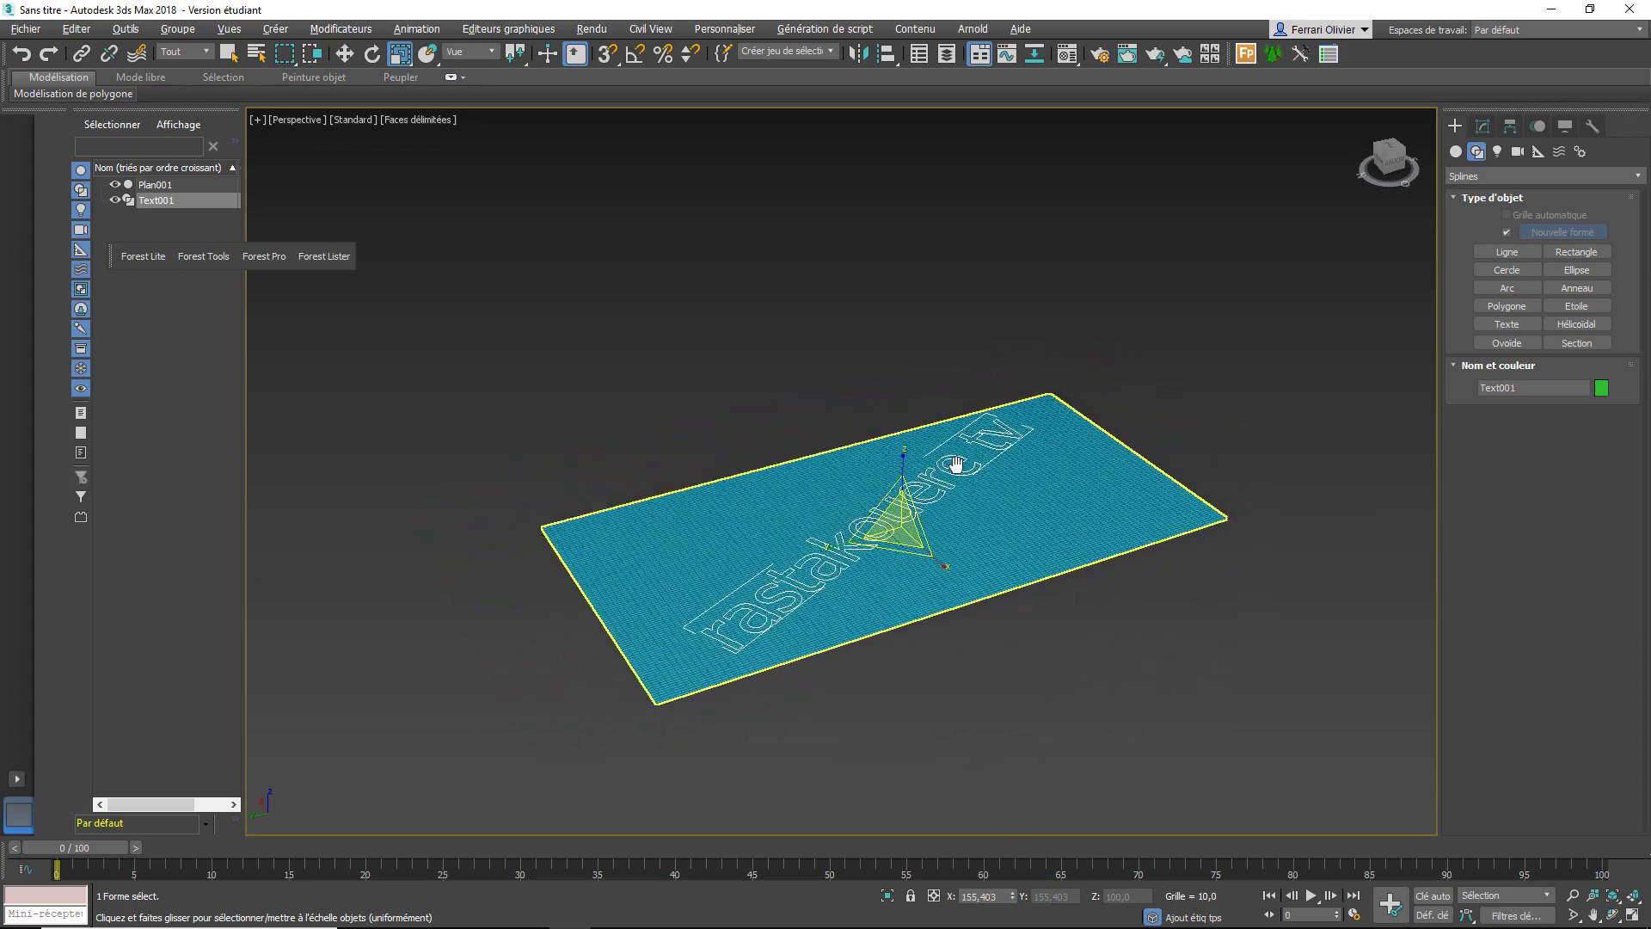
{"action": "scroll", "coordinate": [952, 452], "scroll_direction": "down", "scroll_amount": 2}
{"action": "scroll", "coordinate": [946, 449], "scroll_direction": "down", "scroll_amount": 1}
{"action": "scroll", "coordinate": [906, 440], "scroll_direction": "down", "scroll_amount": 2}
{"action": "scroll", "coordinate": [906, 440], "scroll_direction": "up", "scroll_amount": 3}
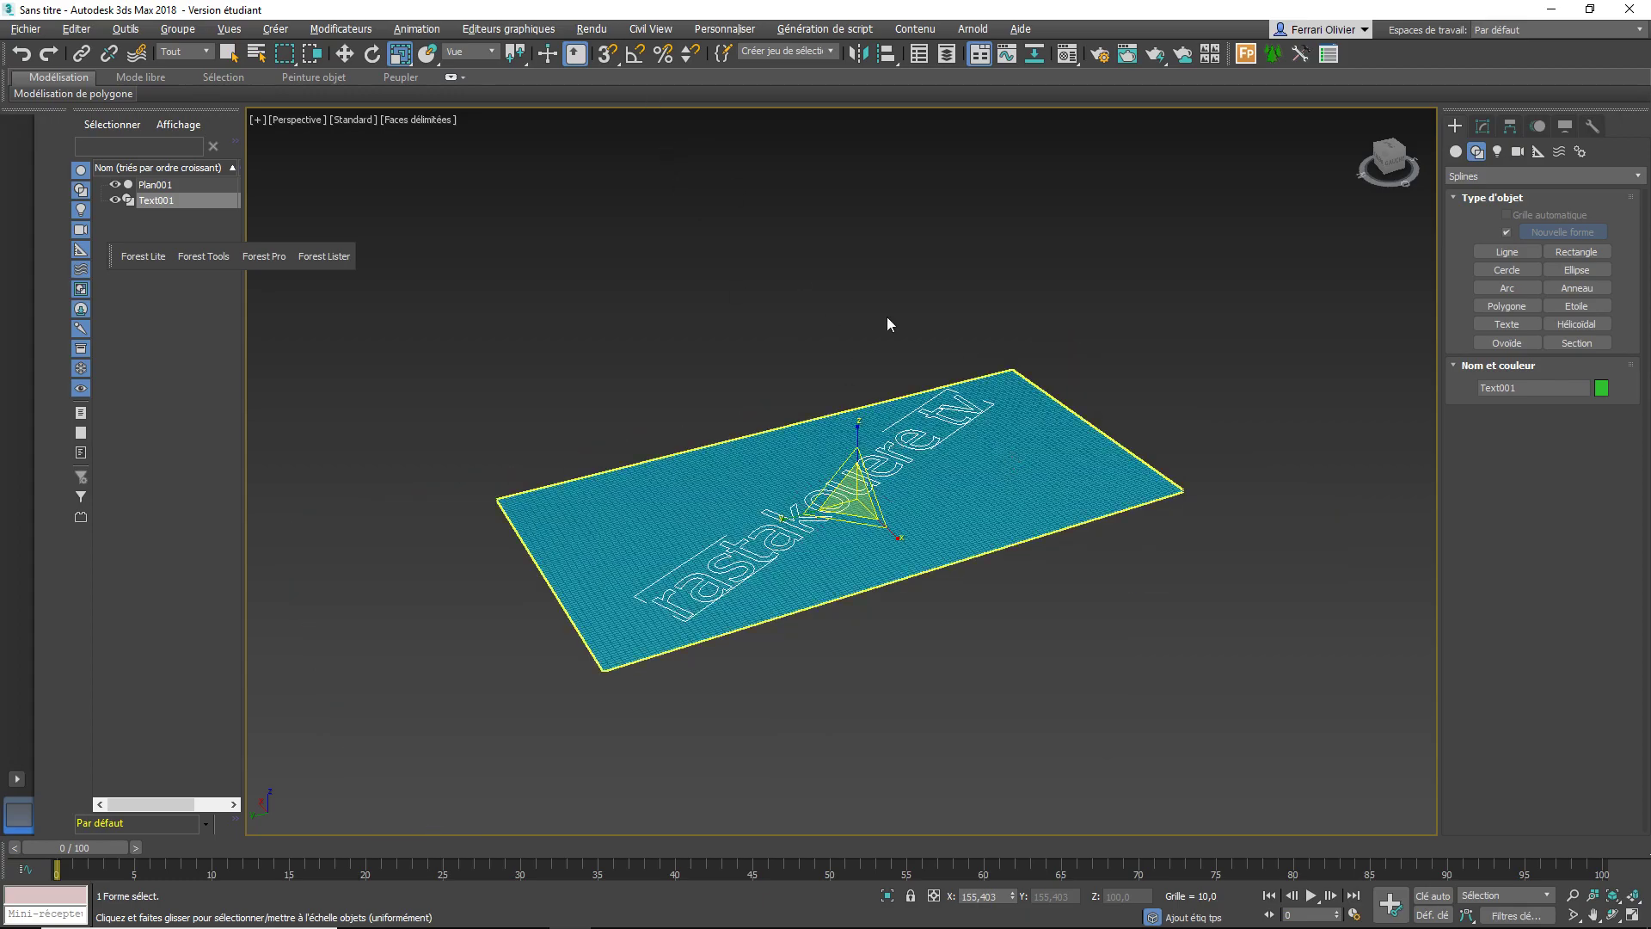
Lift the text about 23,151 units above the plane, then reselect Plan001
{"action": "left_click", "coordinate": [344, 54]}
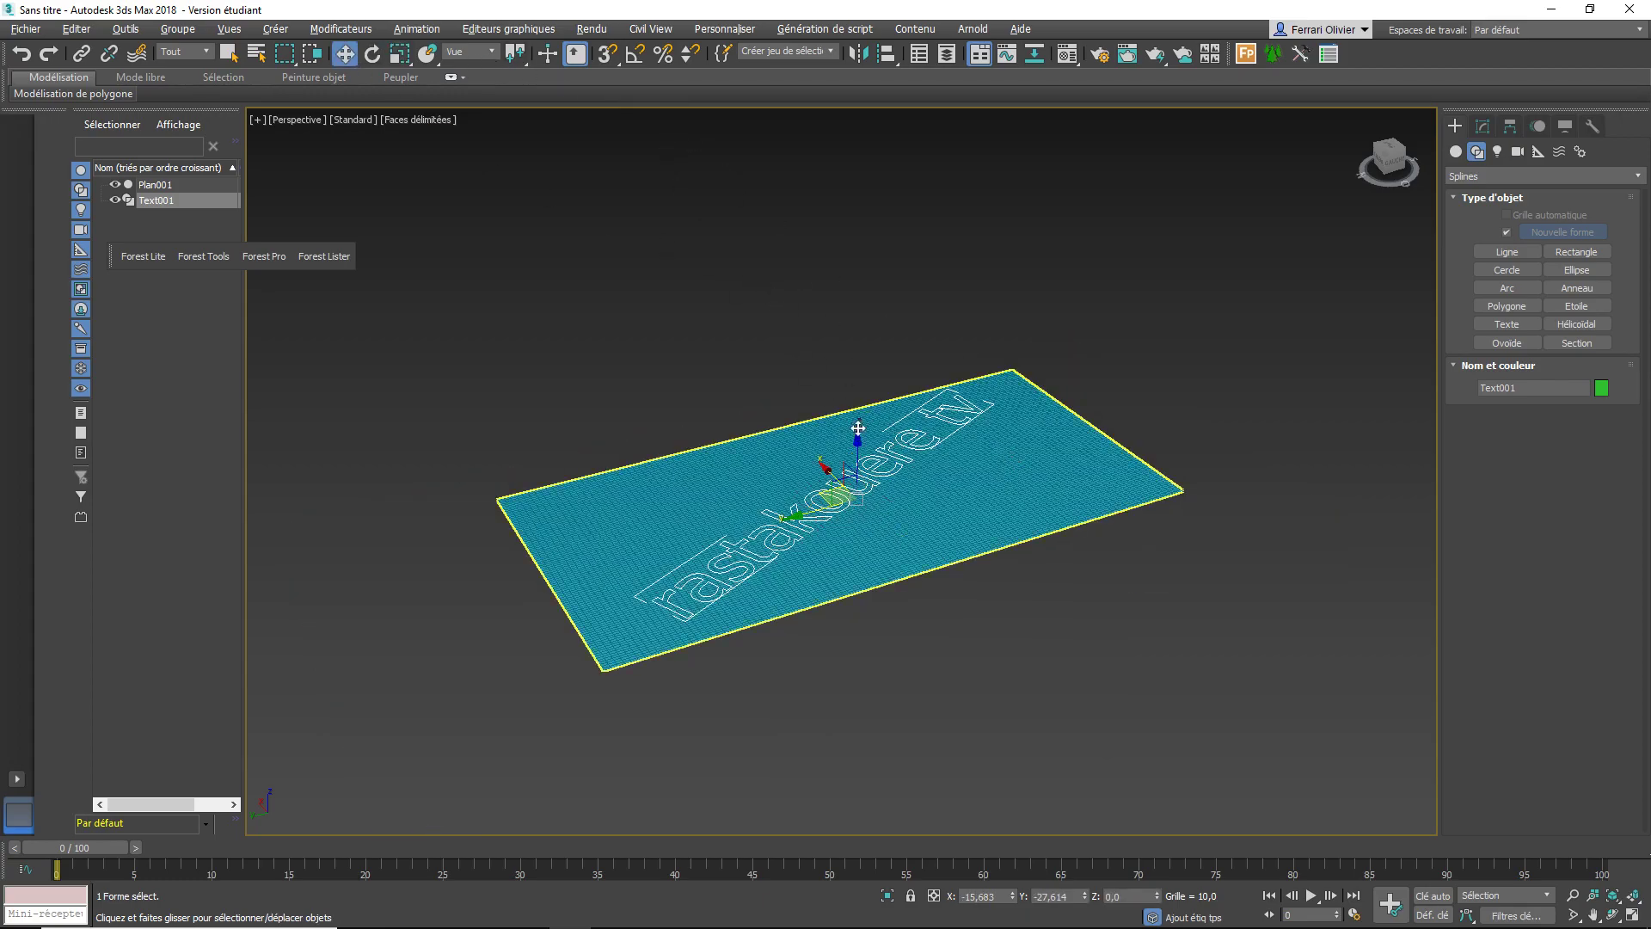
{"action": "left_click_drag", "start_coordinate": [857, 428], "coordinate": [859, 419]}
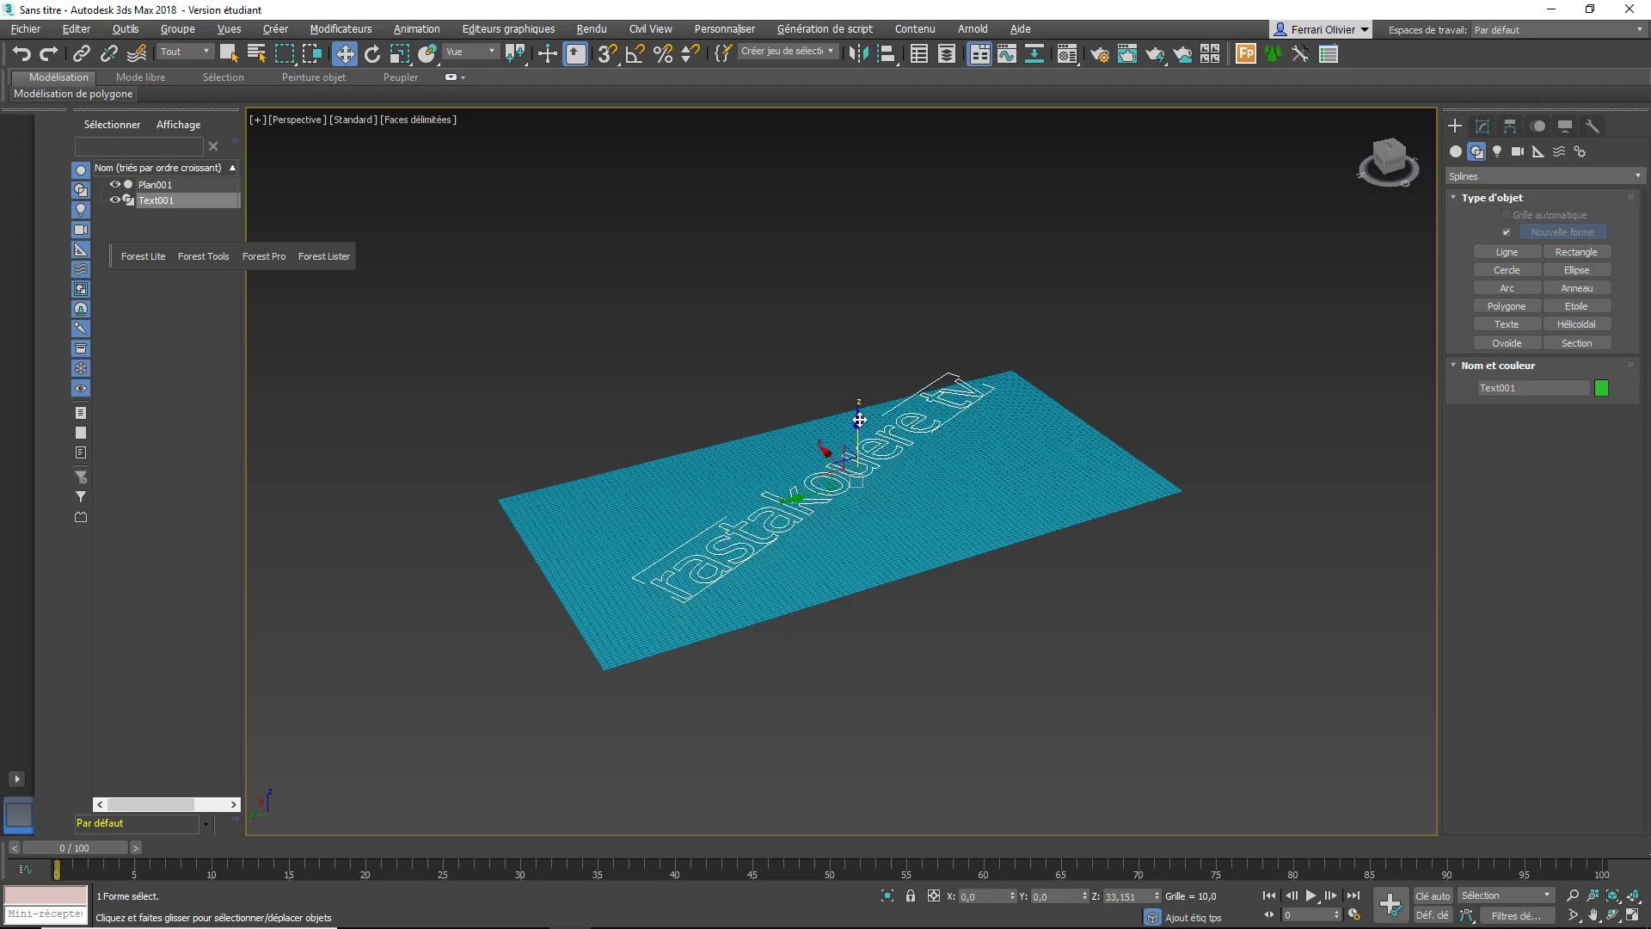
{"action": "left_click", "coordinate": [1113, 482]}
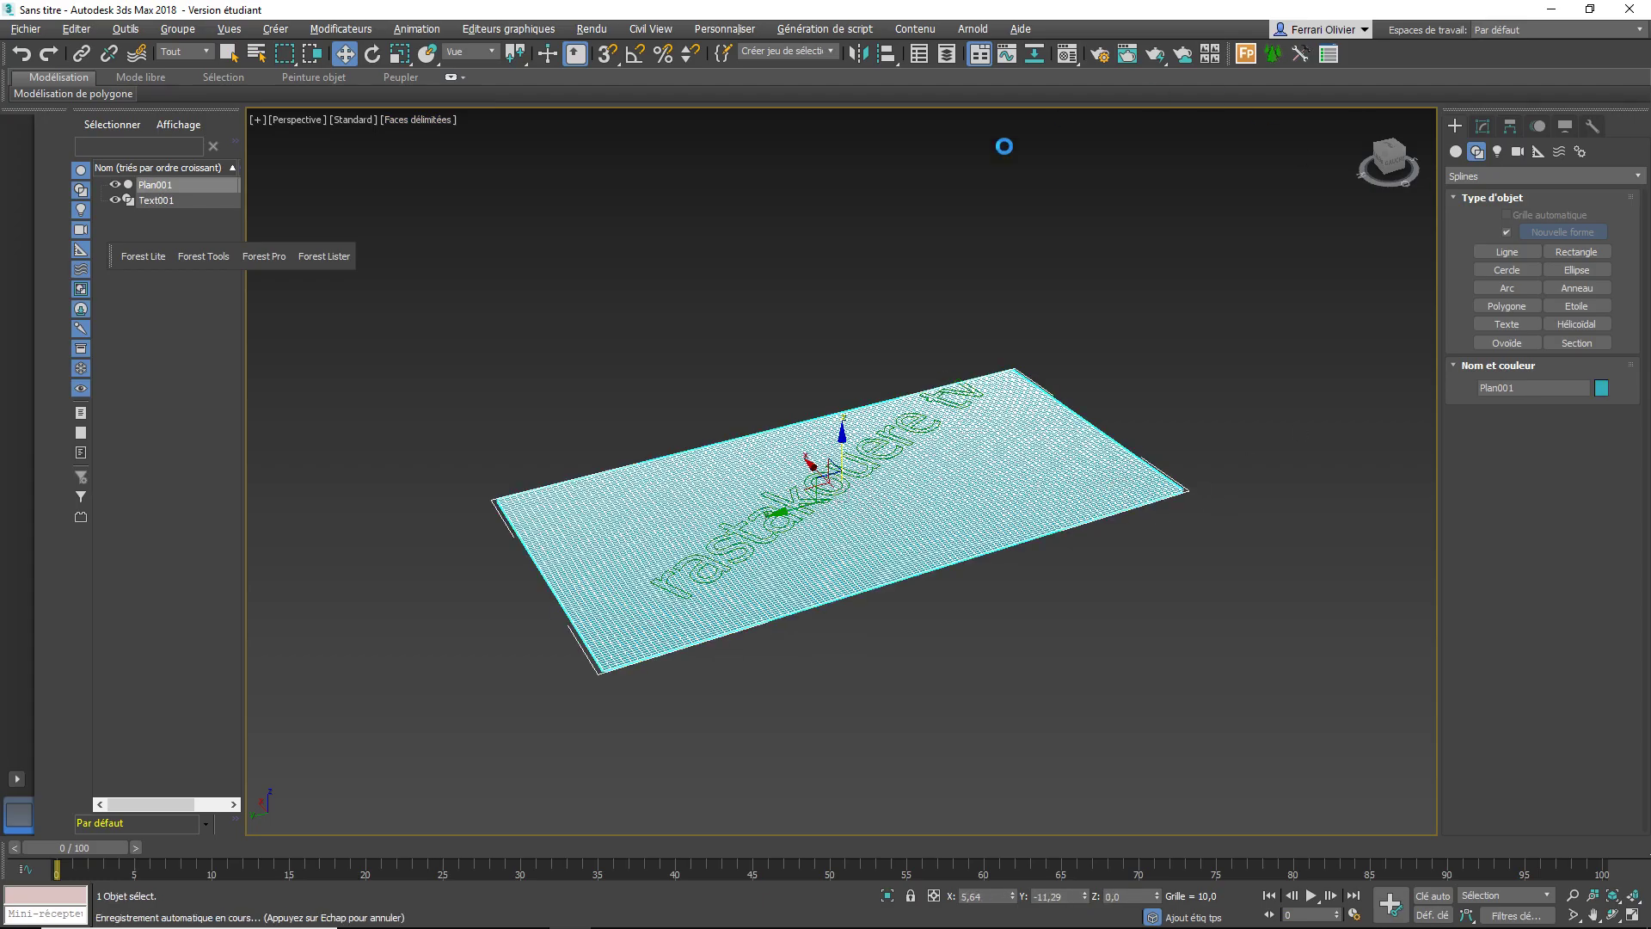
Make Plan001 a FusionForme (ShapeMerge) compound with Text001 picked as its shape
{"action": "left_click", "coordinate": [1455, 152]}
{"action": "left_click", "coordinate": [1492, 176]}
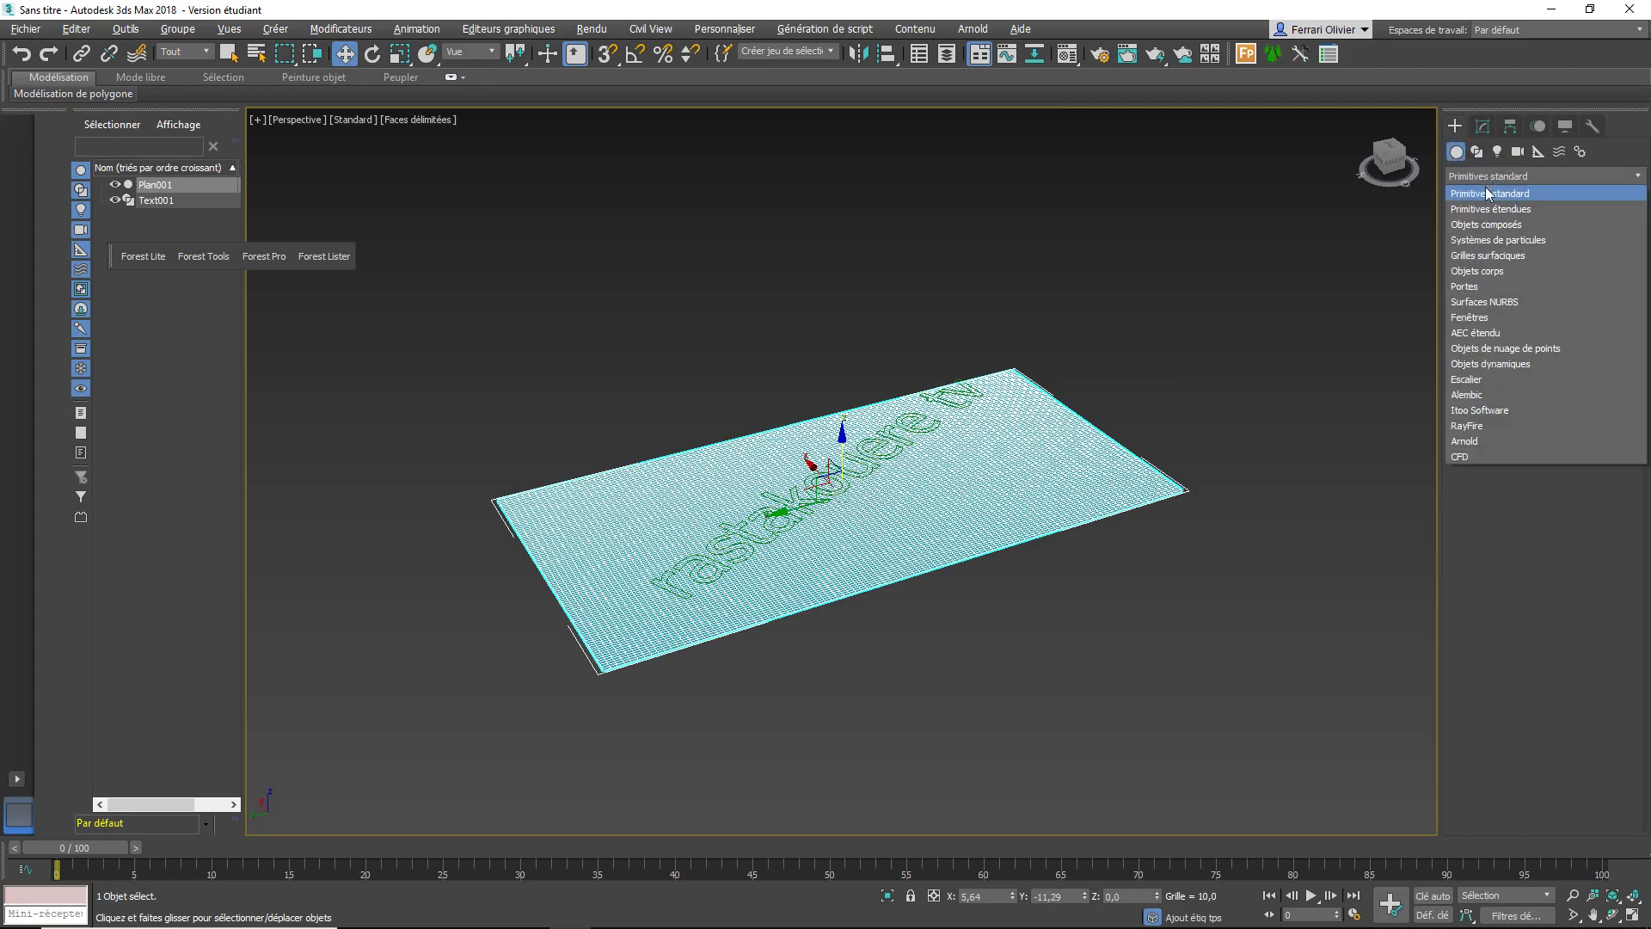
{"action": "left_click", "coordinate": [1496, 225]}
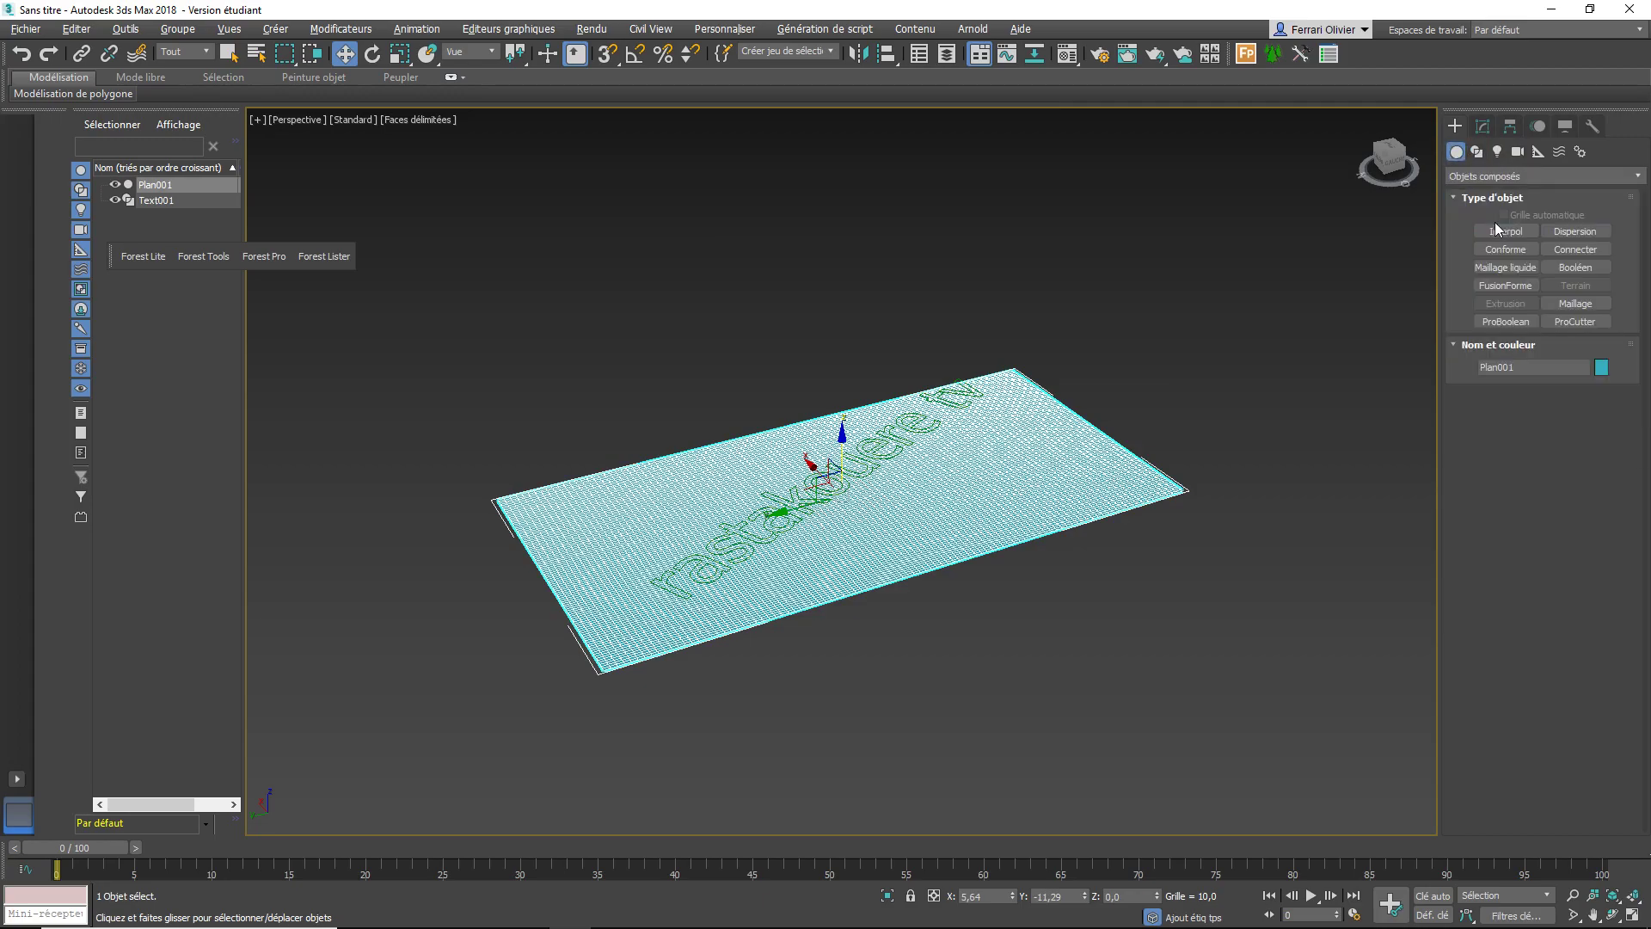
{"action": "left_click", "coordinate": [1492, 287]}
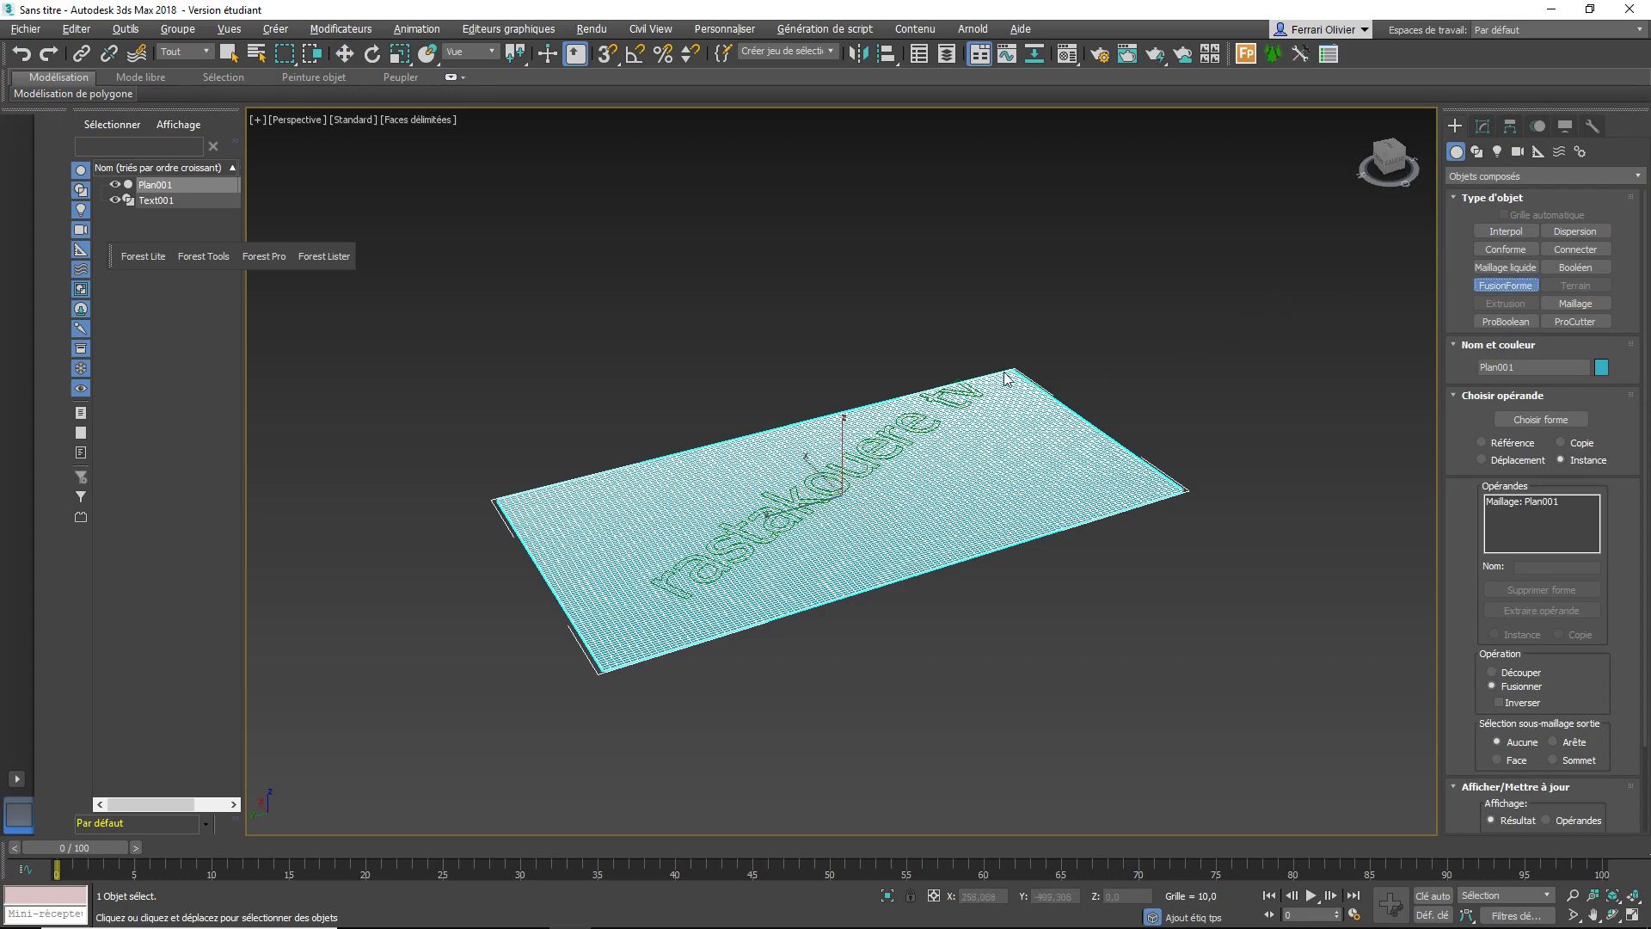
{"action": "left_click", "coordinate": [1534, 419]}
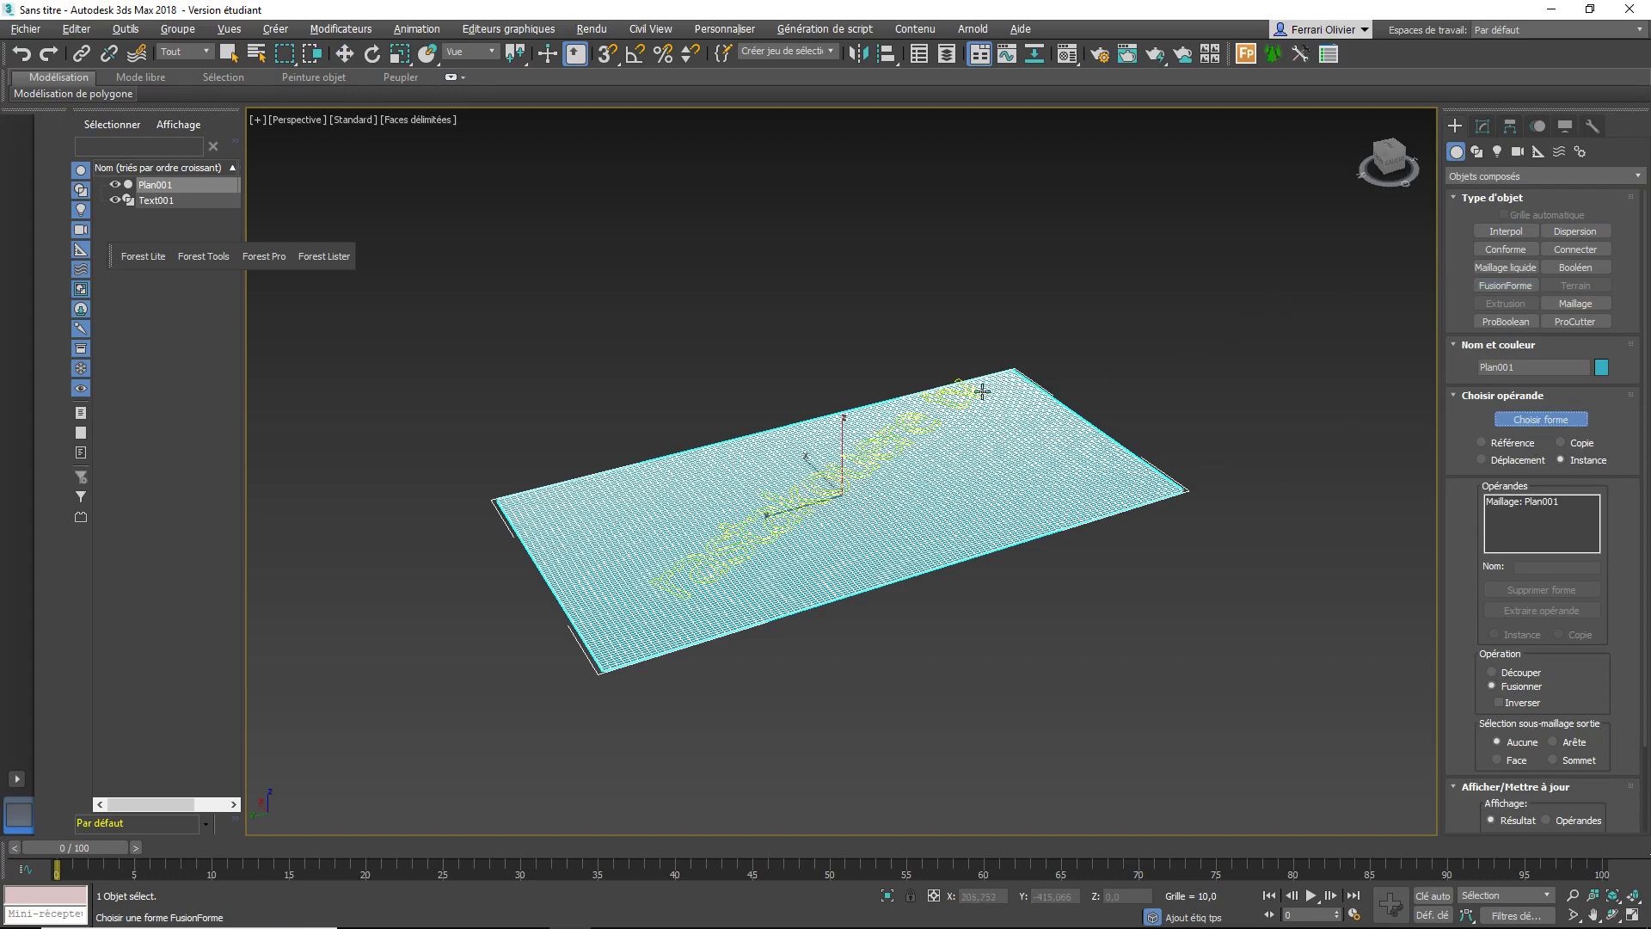
{"action": "left_click", "coordinate": [974, 389]}
{"action": "left_click", "coordinate": [1553, 420]}
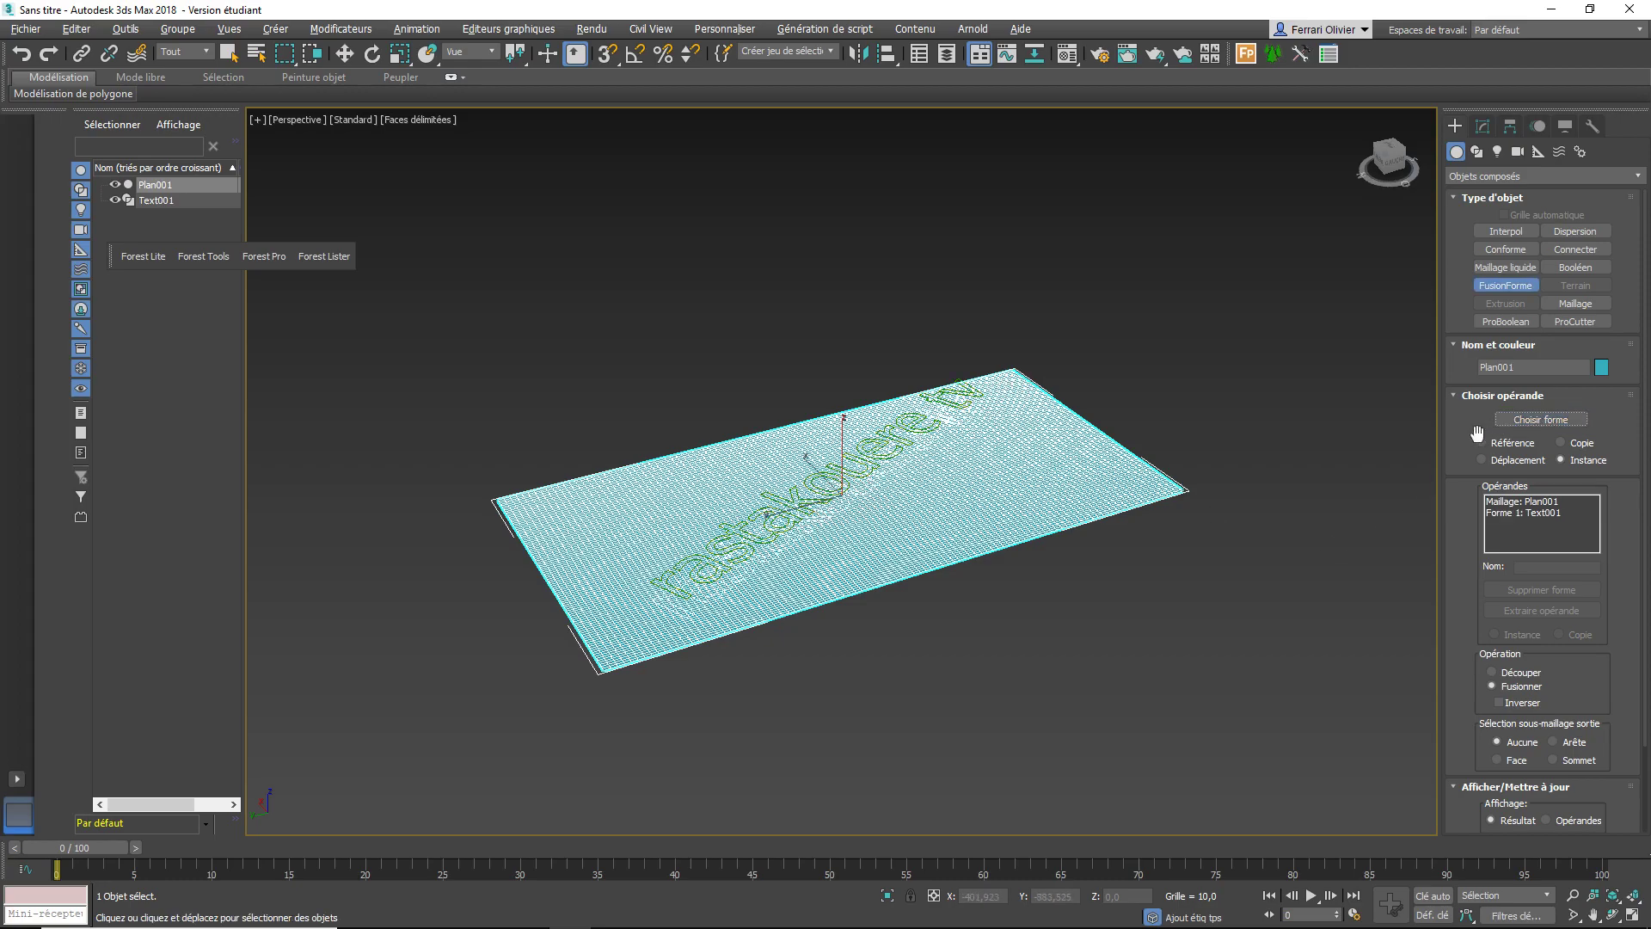
Delete the original Text001 shape, keeping its outline merged into the plane
{"action": "key", "text": "w"}
{"action": "left_click", "coordinate": [1482, 126]}
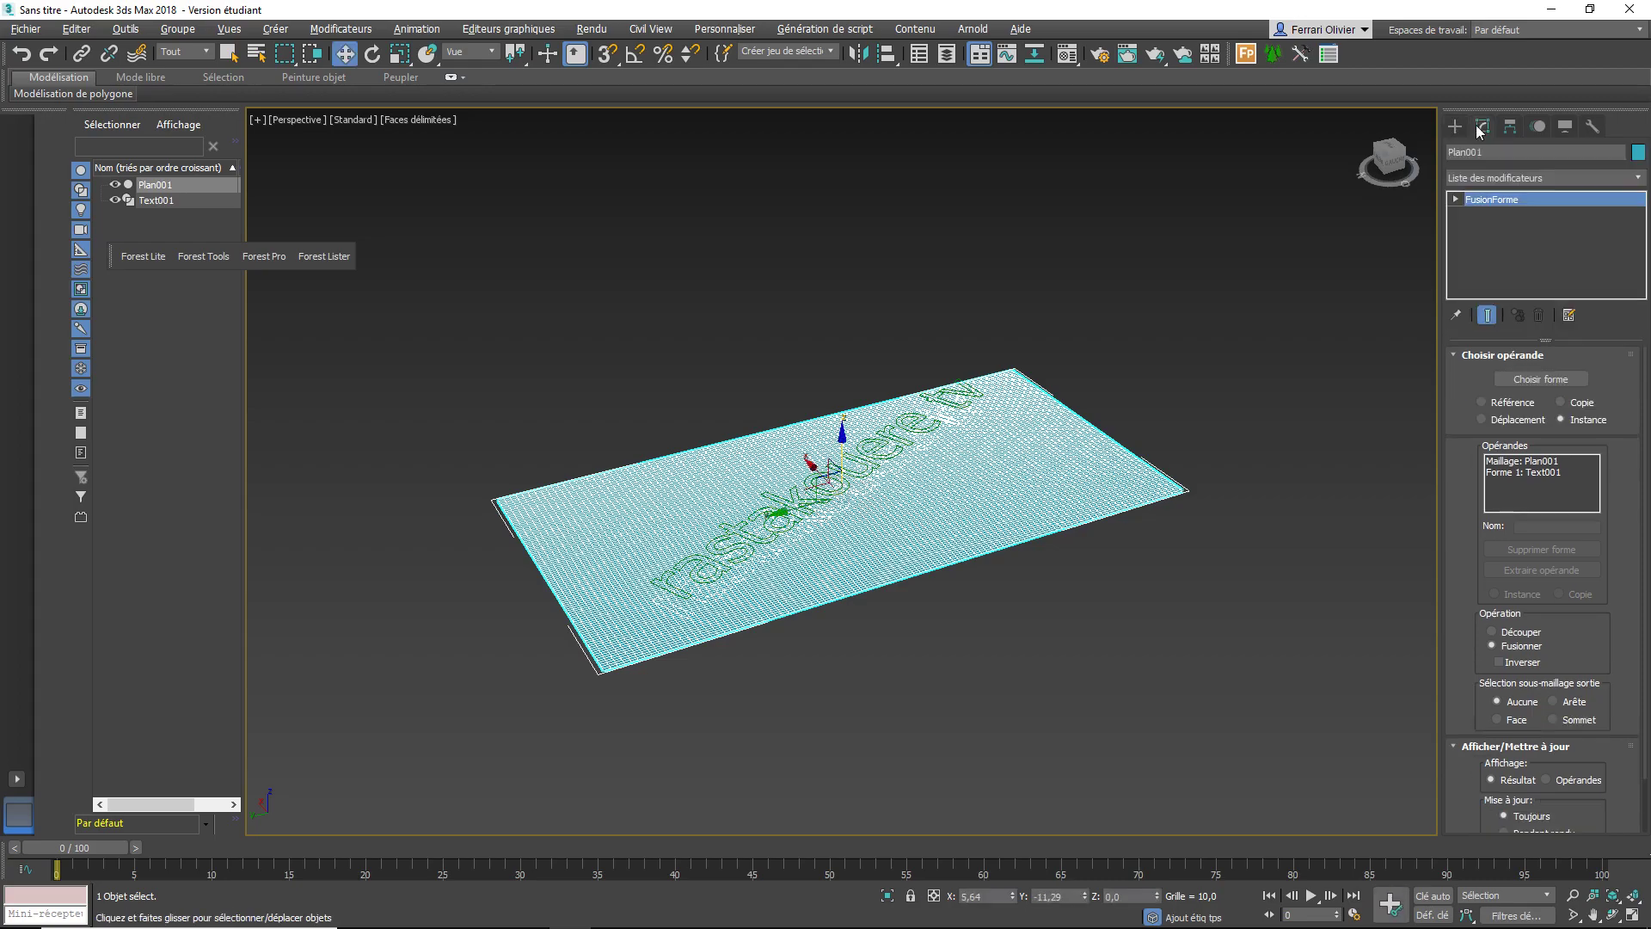
{"action": "scroll", "coordinate": [886, 487], "scroll_direction": "up", "scroll_amount": 5}
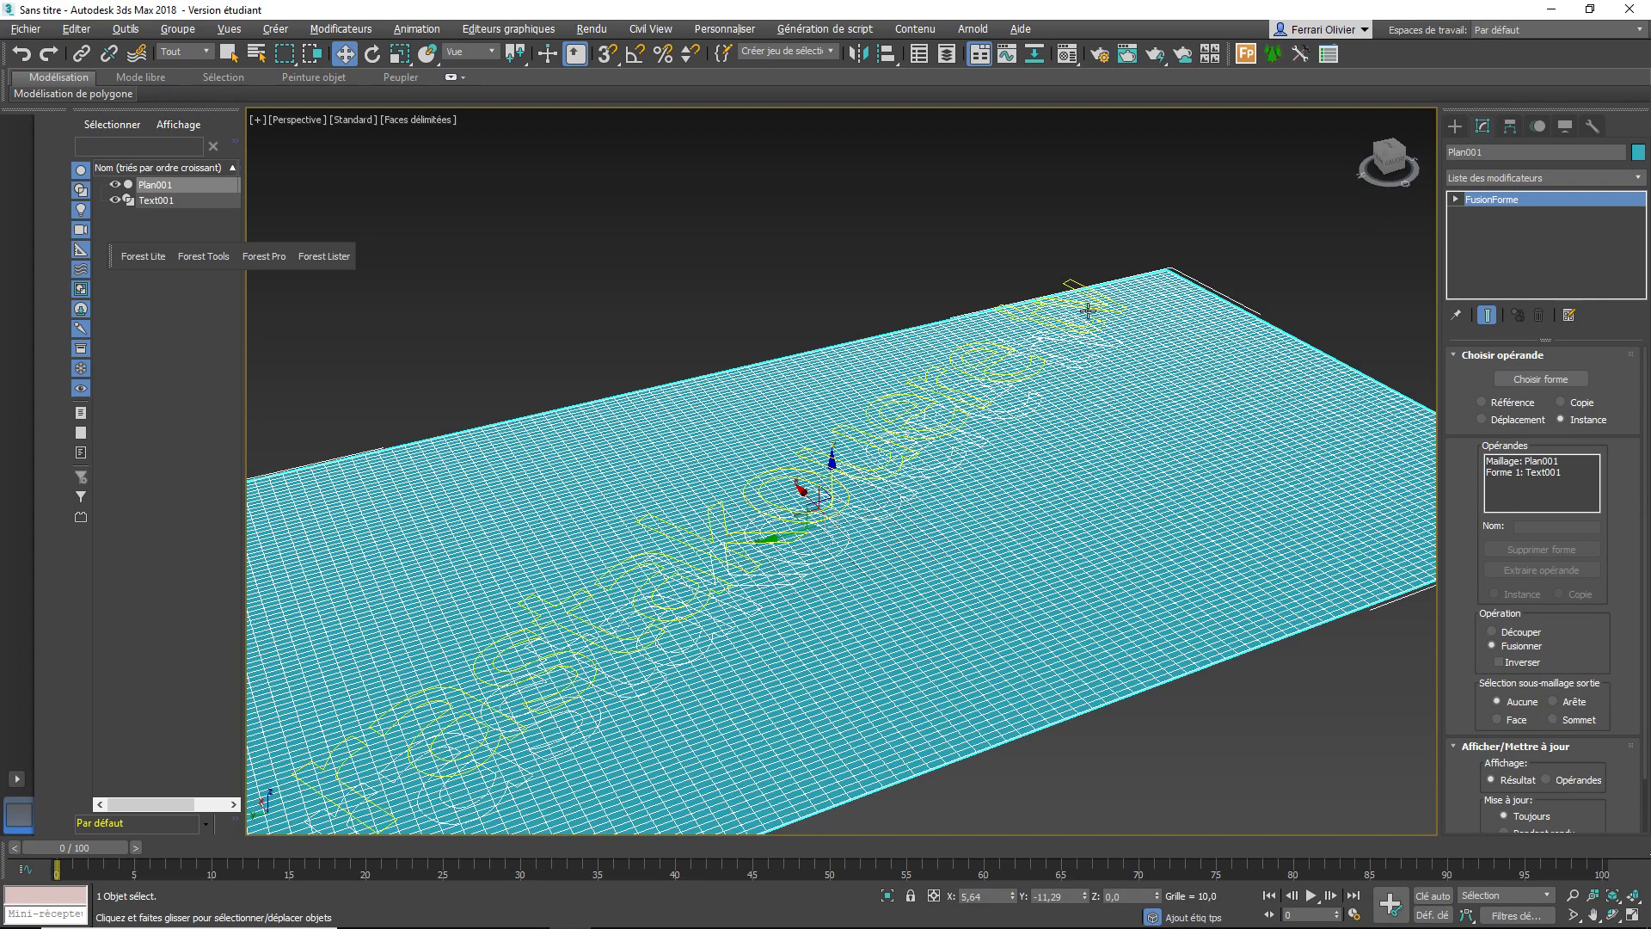
{"action": "left_click", "coordinate": [1088, 310]}
{"action": "key", "text": "Delete"}
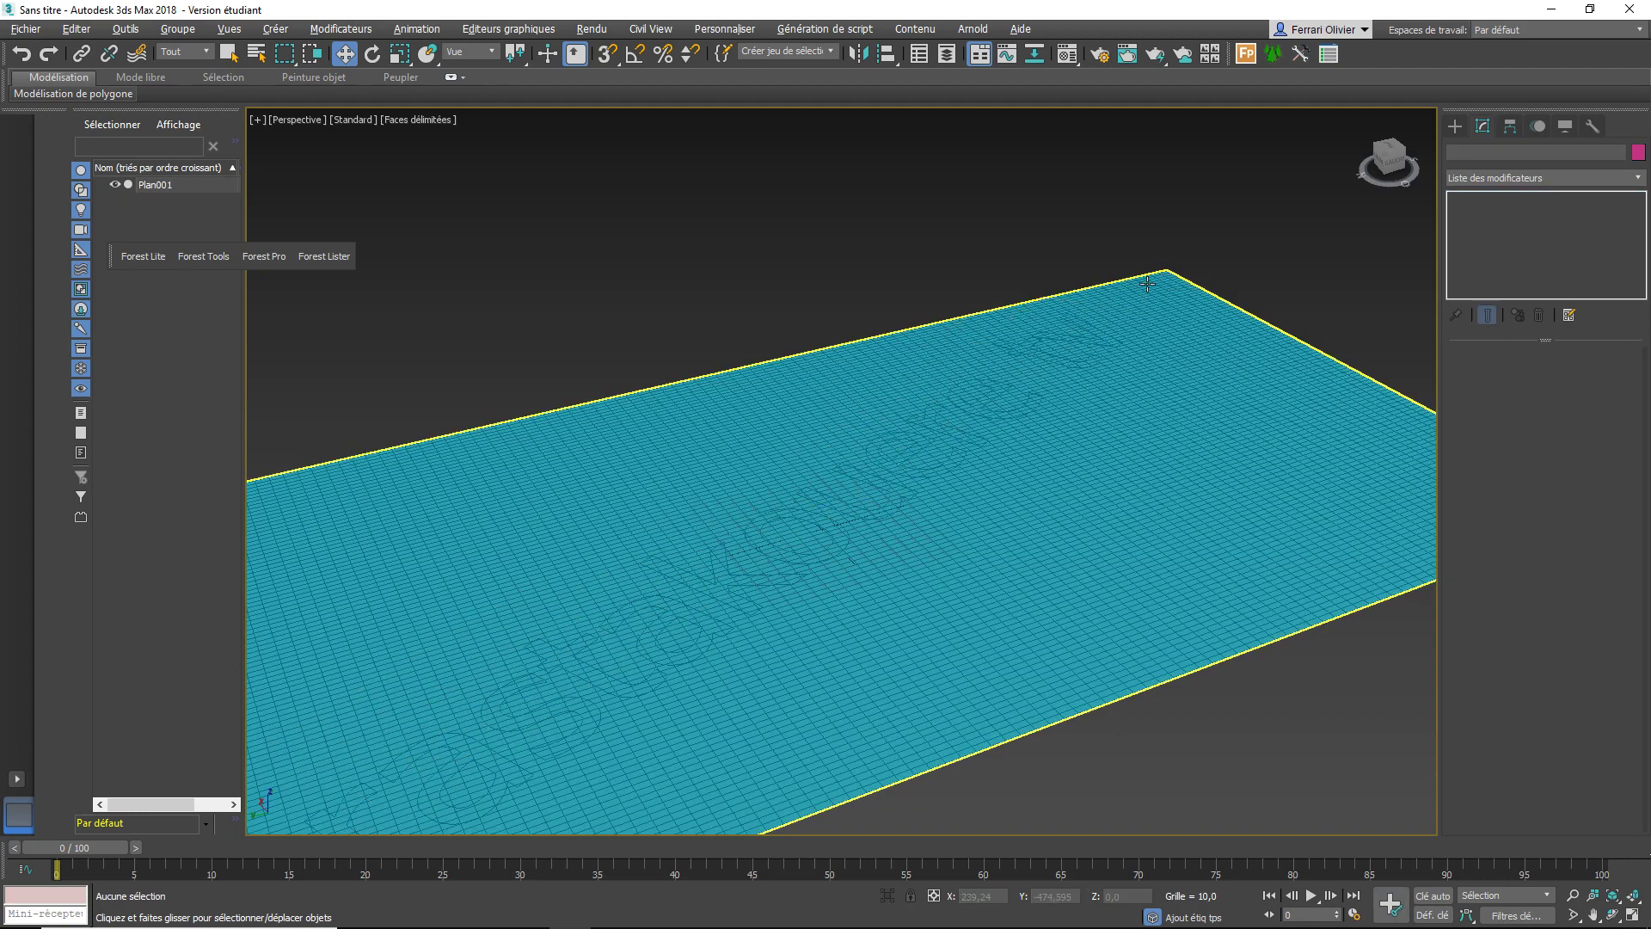
{"action": "scroll", "coordinate": [839, 612], "scroll_direction": "down", "scroll_amount": 3}
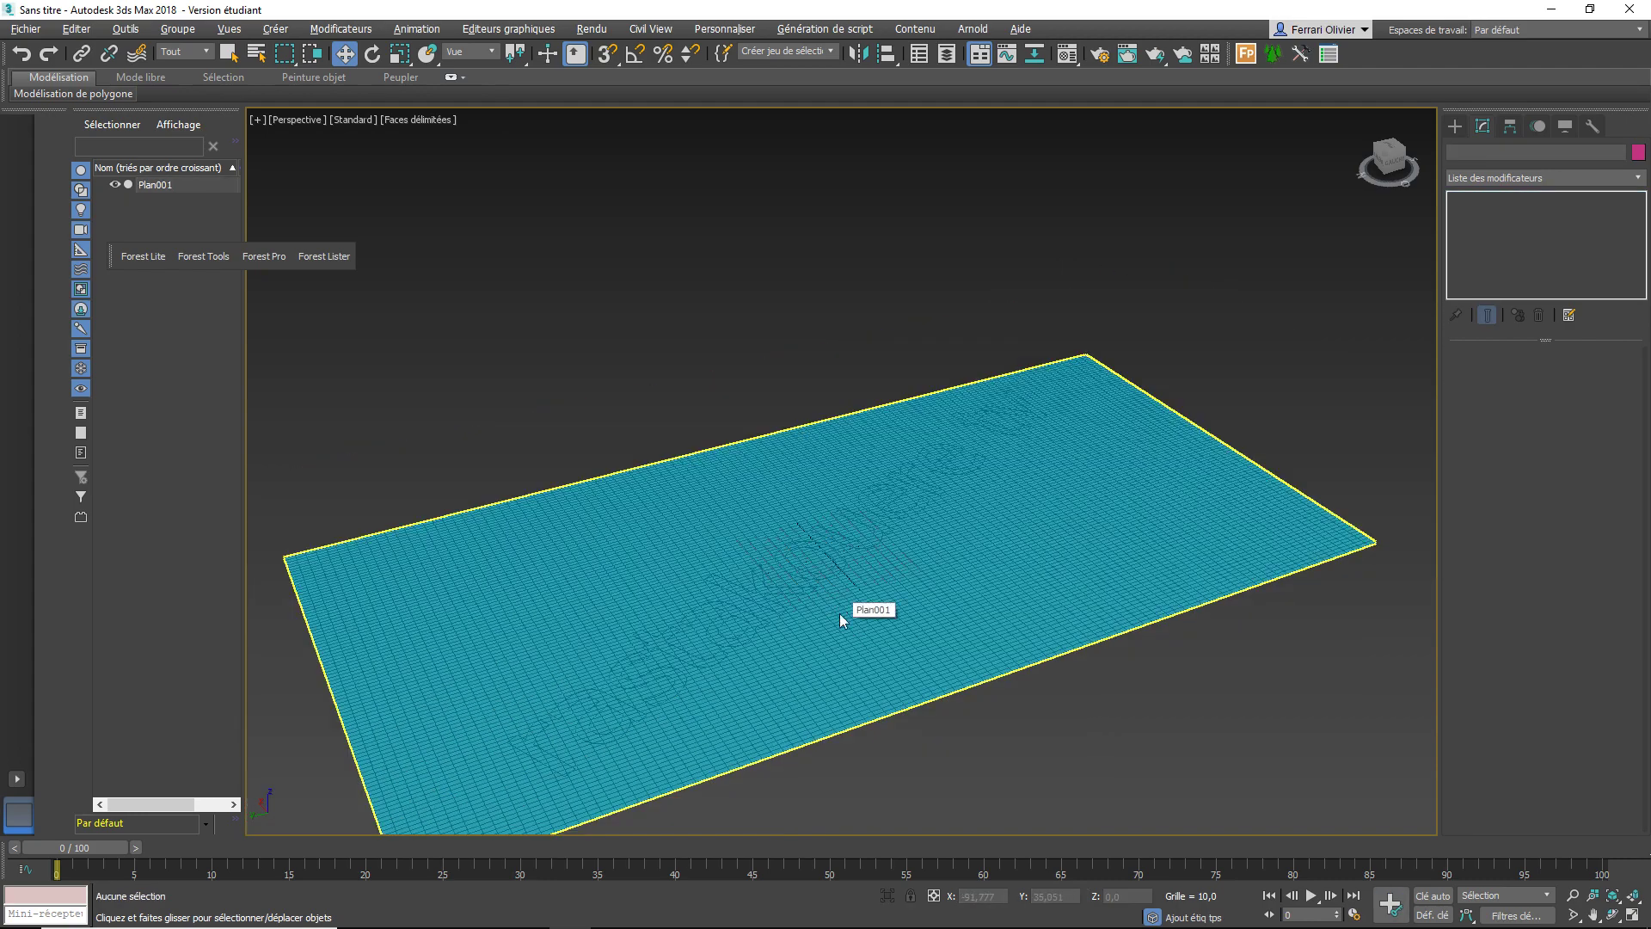
Reselect Plan001 and bring up its quad menu for conversion
{"action": "right_click", "coordinate": [839, 613]}
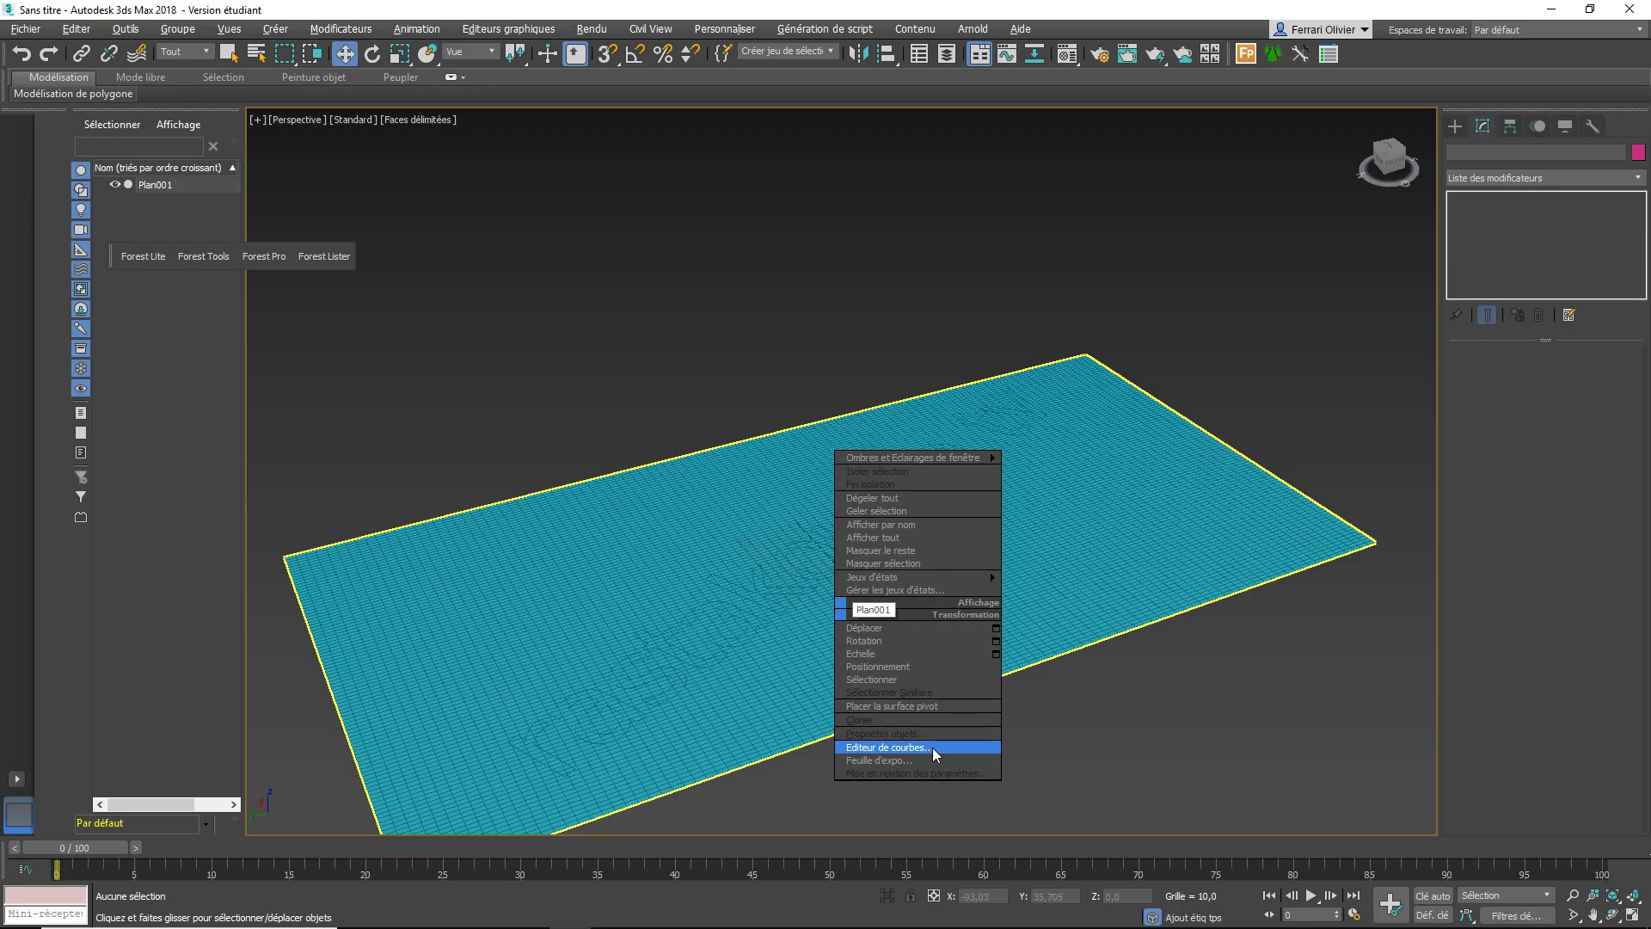
{"action": "left_click", "coordinate": [619, 545]}
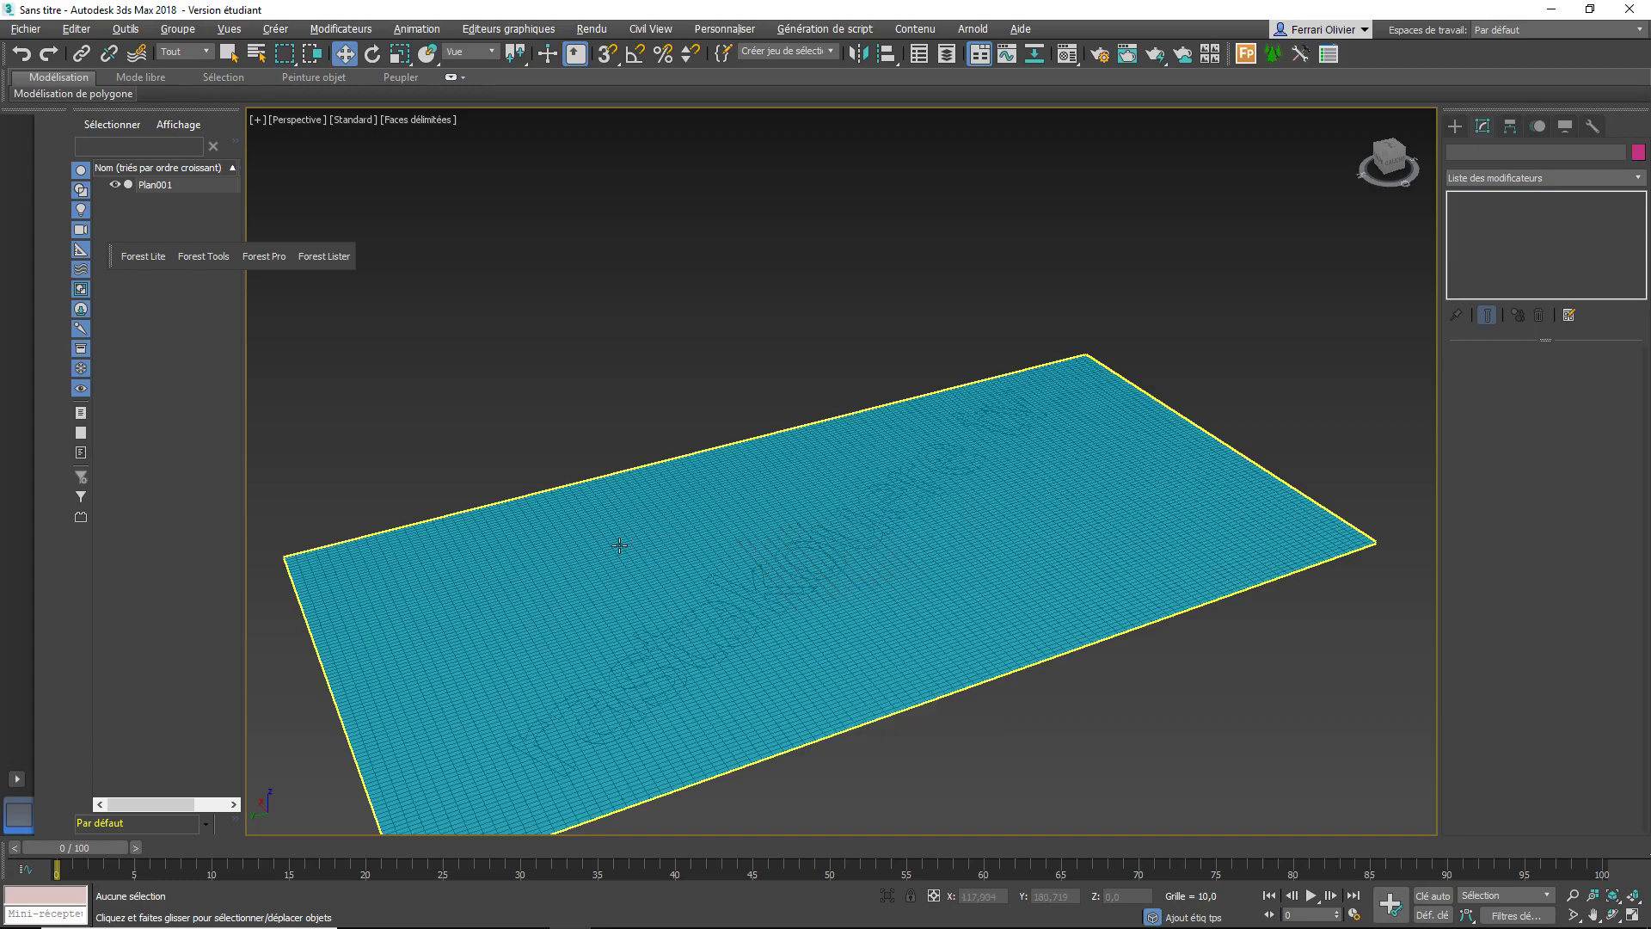
{"action": "right_click", "coordinate": [615, 543]}
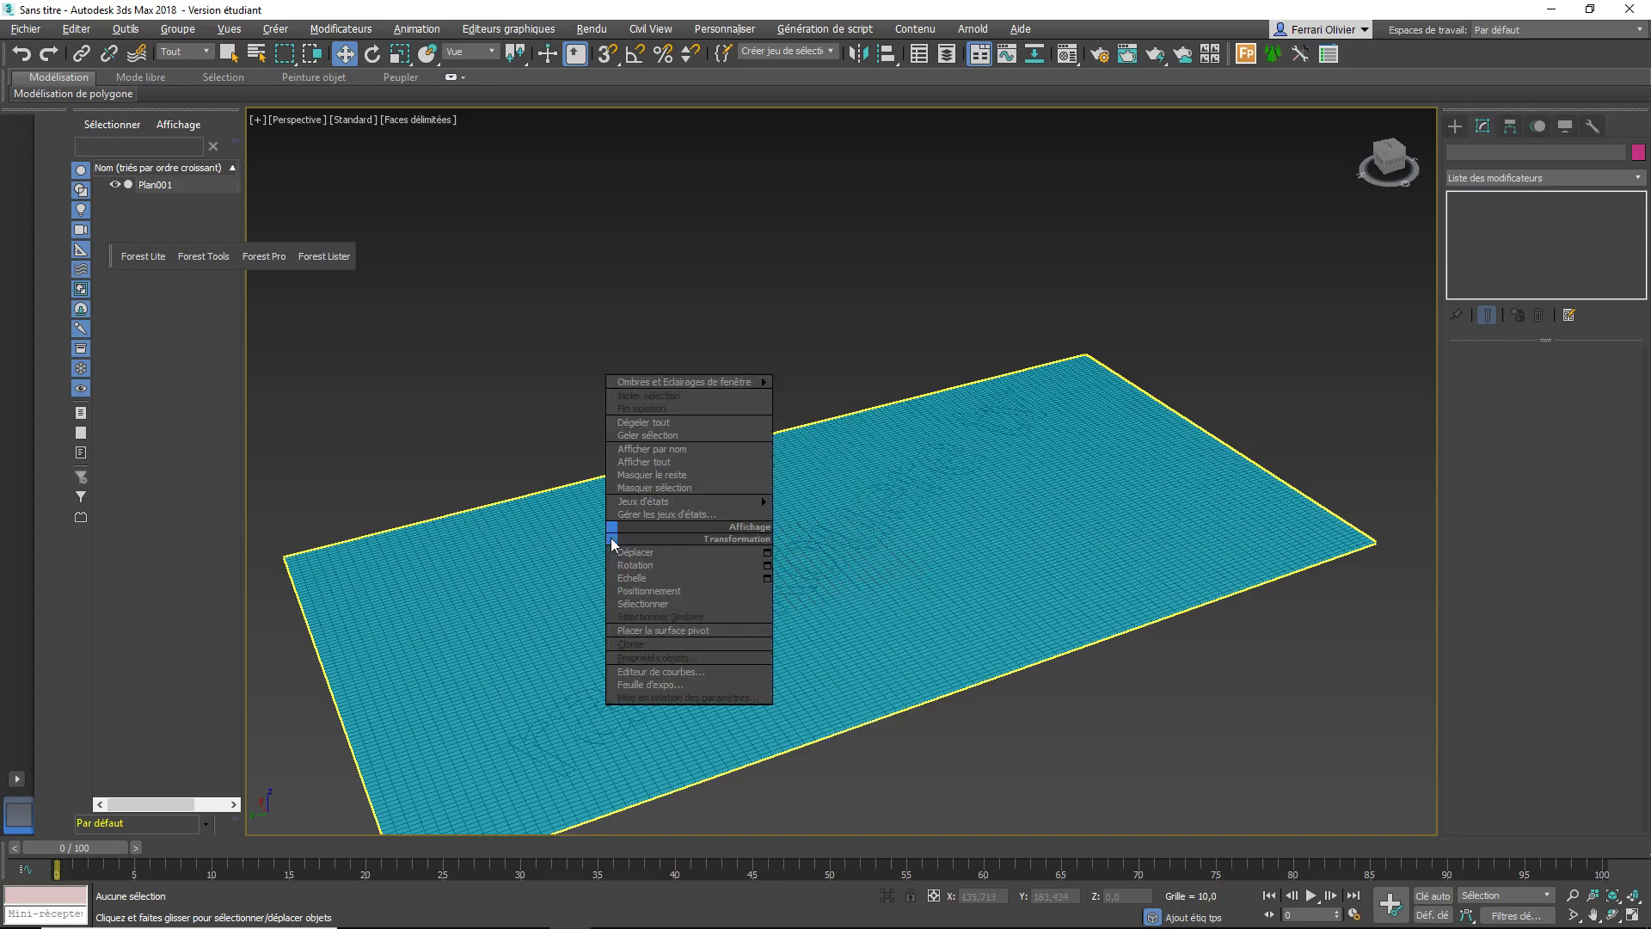
{"action": "left_click", "coordinate": [555, 533]}
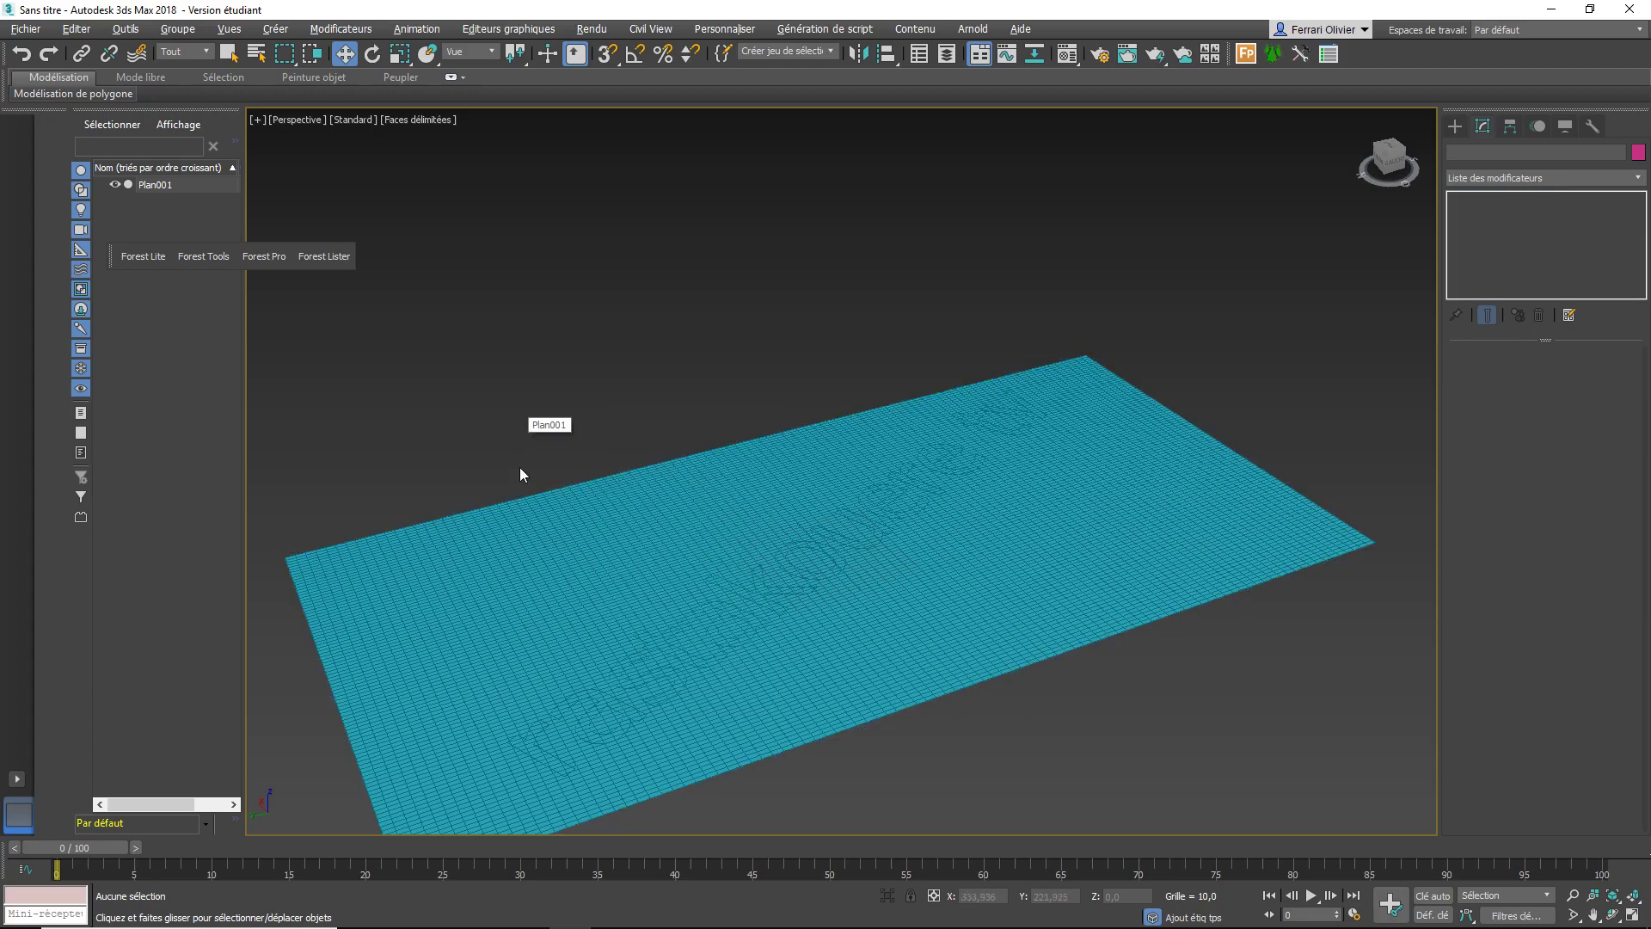
{"action": "left_click", "coordinate": [527, 503]}
{"action": "right_click", "coordinate": [528, 512]}
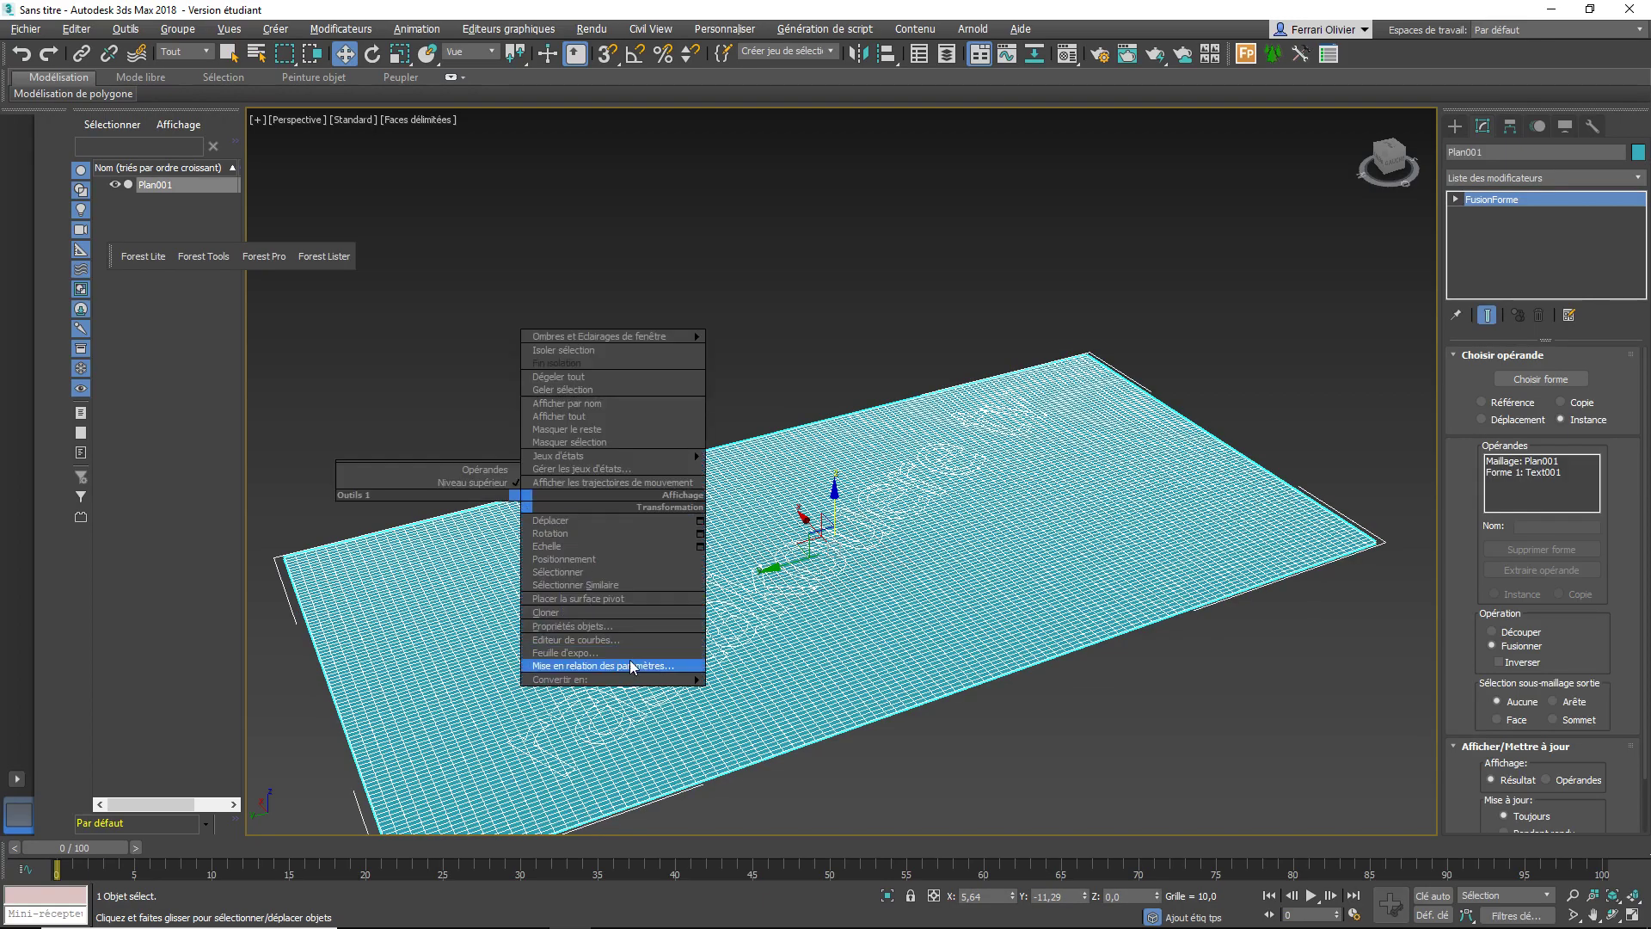
Convert Plan001 to an editable poly and enter Polygon sub-object mode
{"action": "left_click", "coordinate": [749, 699]}
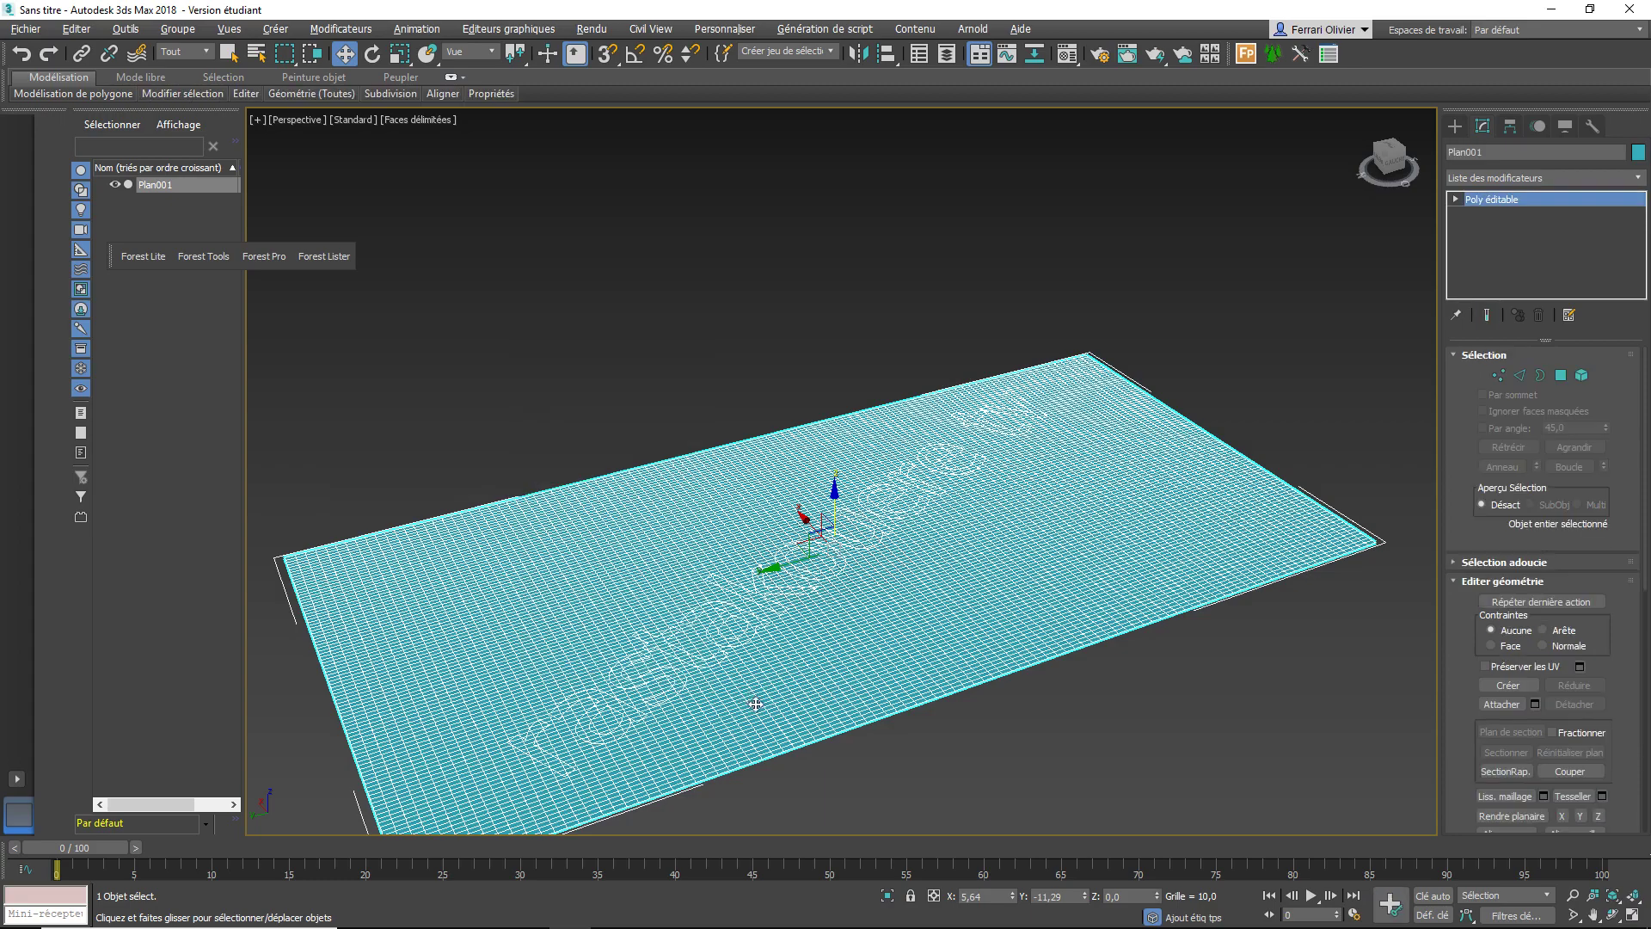
{"action": "left_click", "coordinate": [1561, 376]}
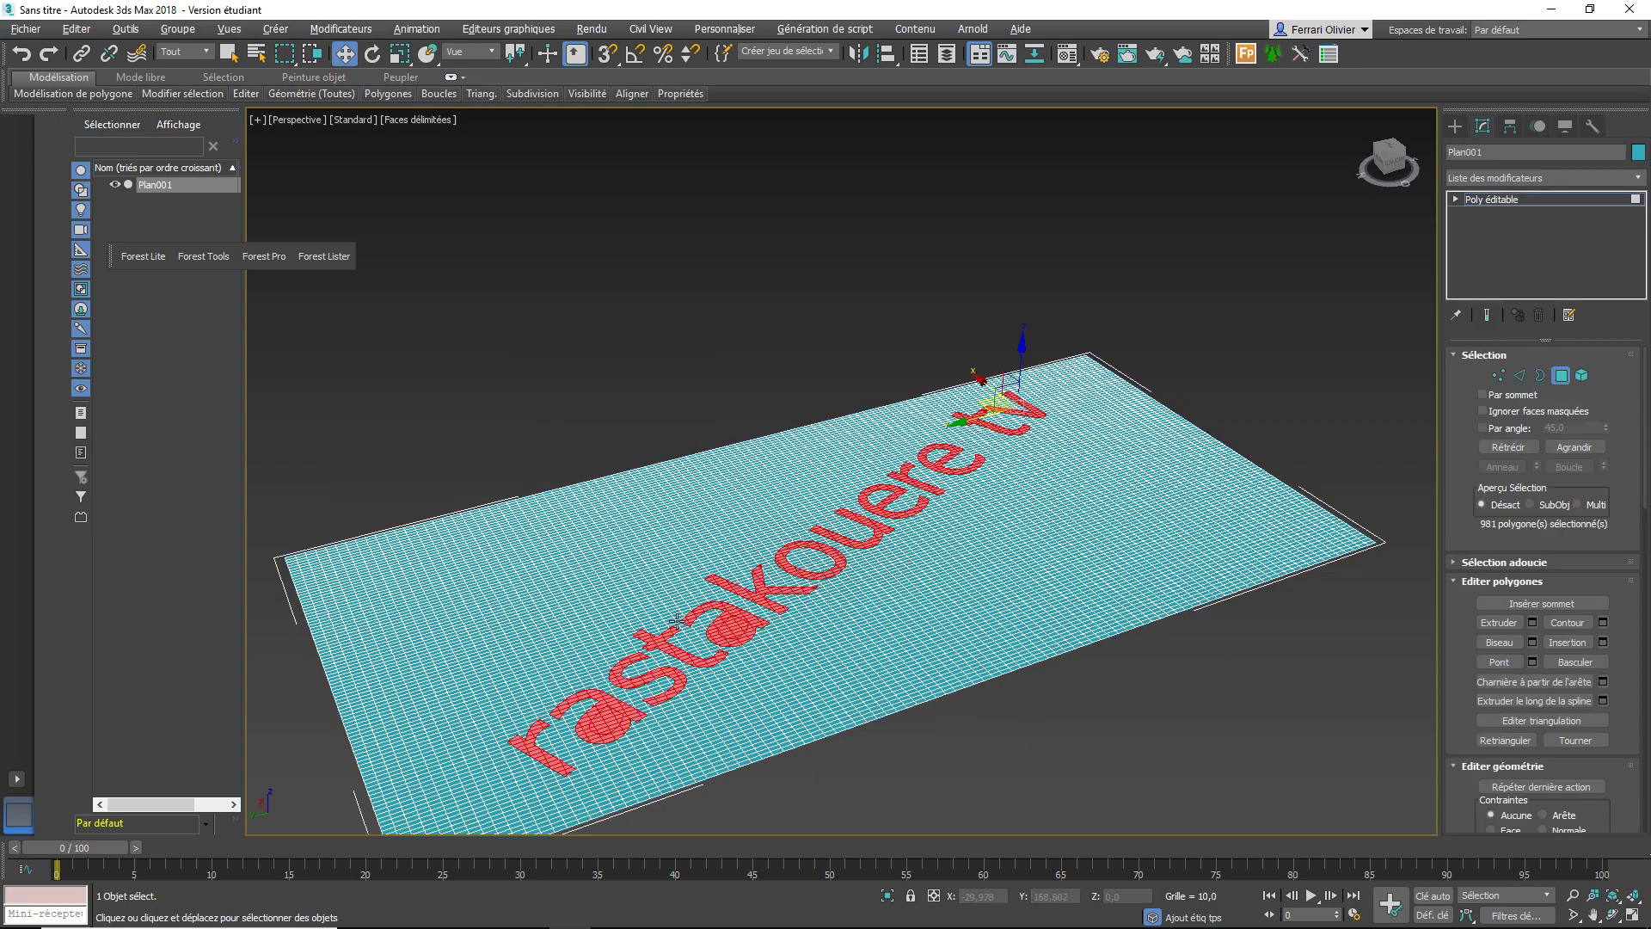
{"action": "scroll", "coordinate": [677, 620], "scroll_direction": "up", "scroll_amount": 3}
{"action": "scroll", "coordinate": [687, 729], "scroll_direction": "up", "scroll_amount": 2}
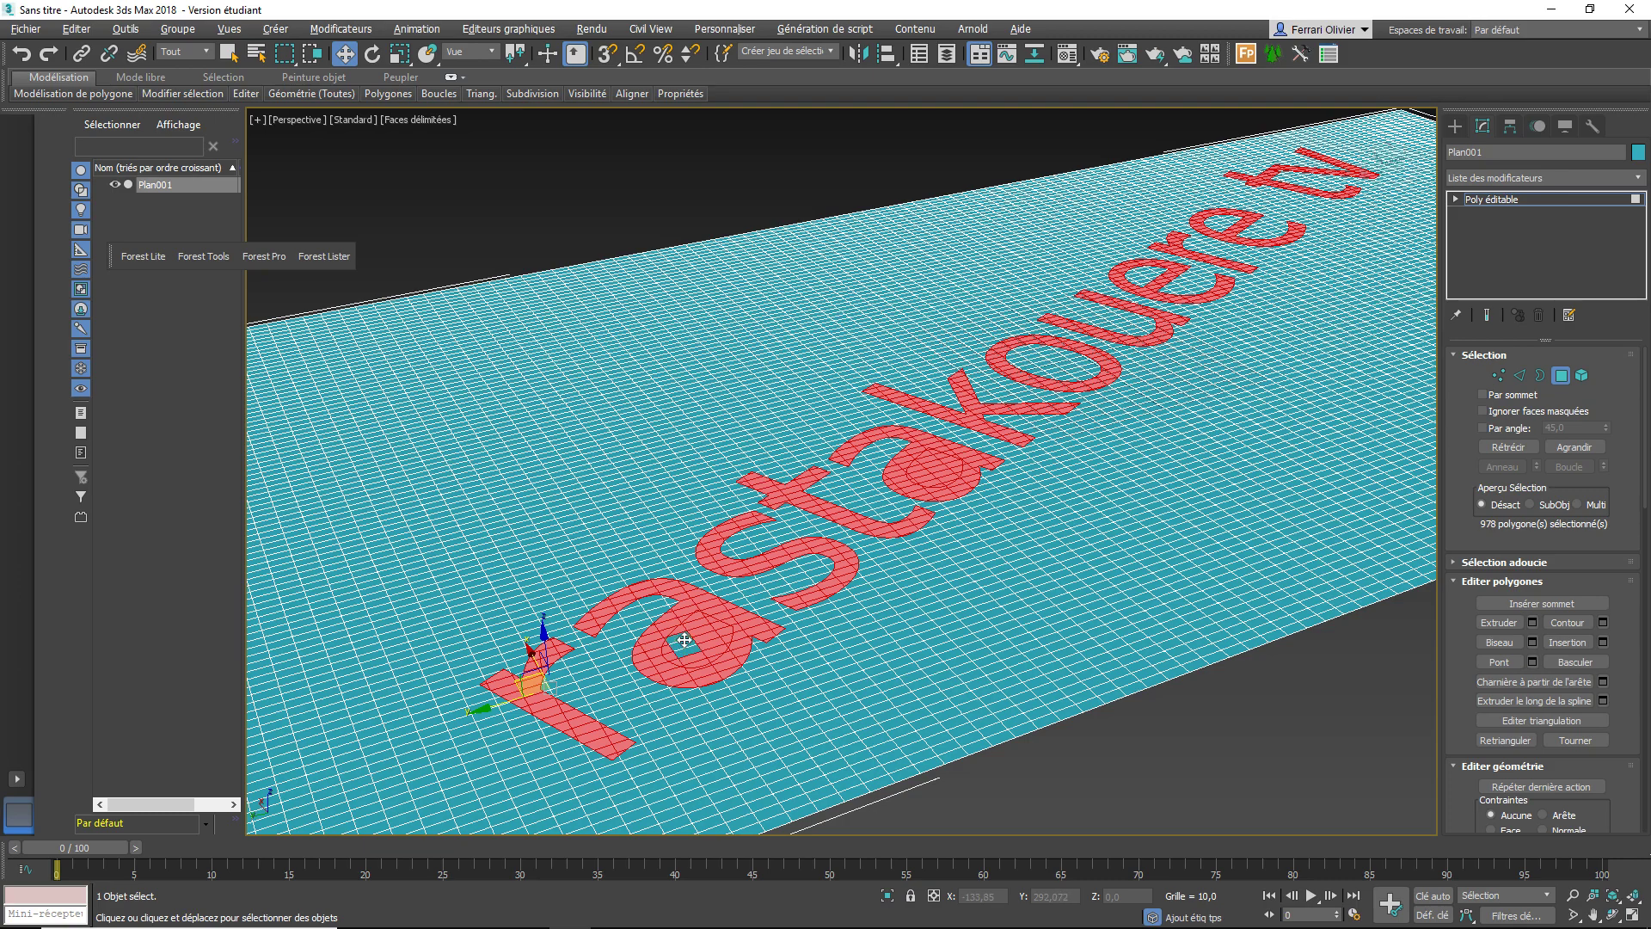
Deselect the stray polygons inside the letter 'a', leaving 960 lettering polygons selected
{"action": "left_click", "coordinate": [684, 644], "text": "alt"}
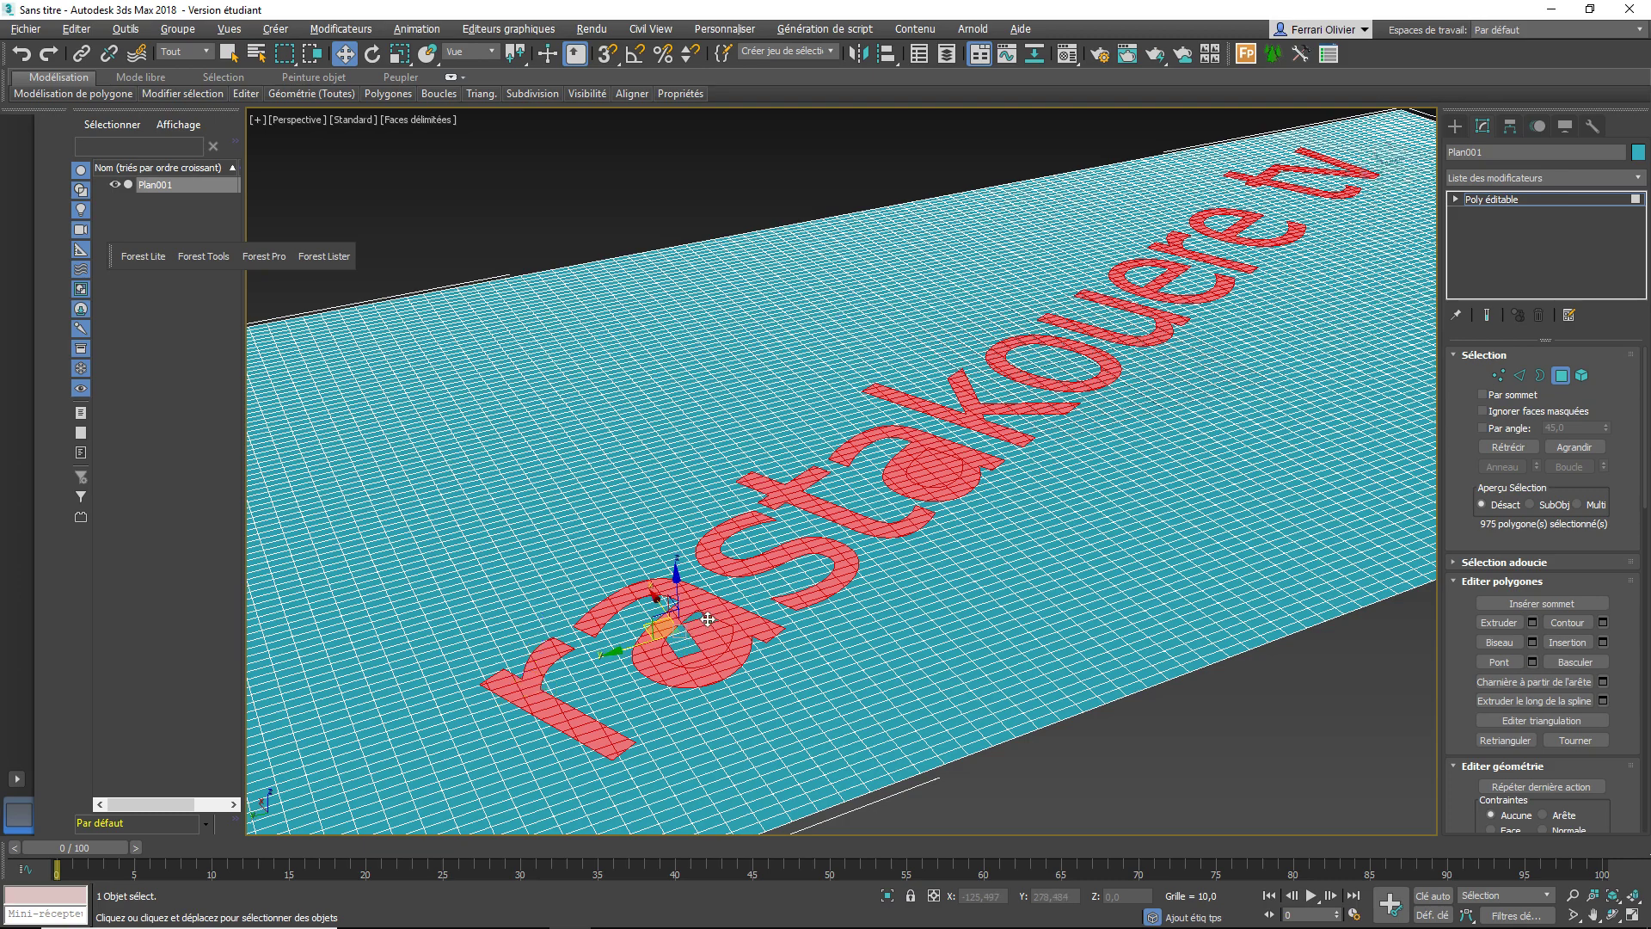
{"action": "left_click", "coordinate": [707, 619], "text": "alt"}
{"action": "left_click", "coordinate": [709, 637], "text": "alt"}
{"action": "left_click", "coordinate": [714, 635], "text": "alt"}
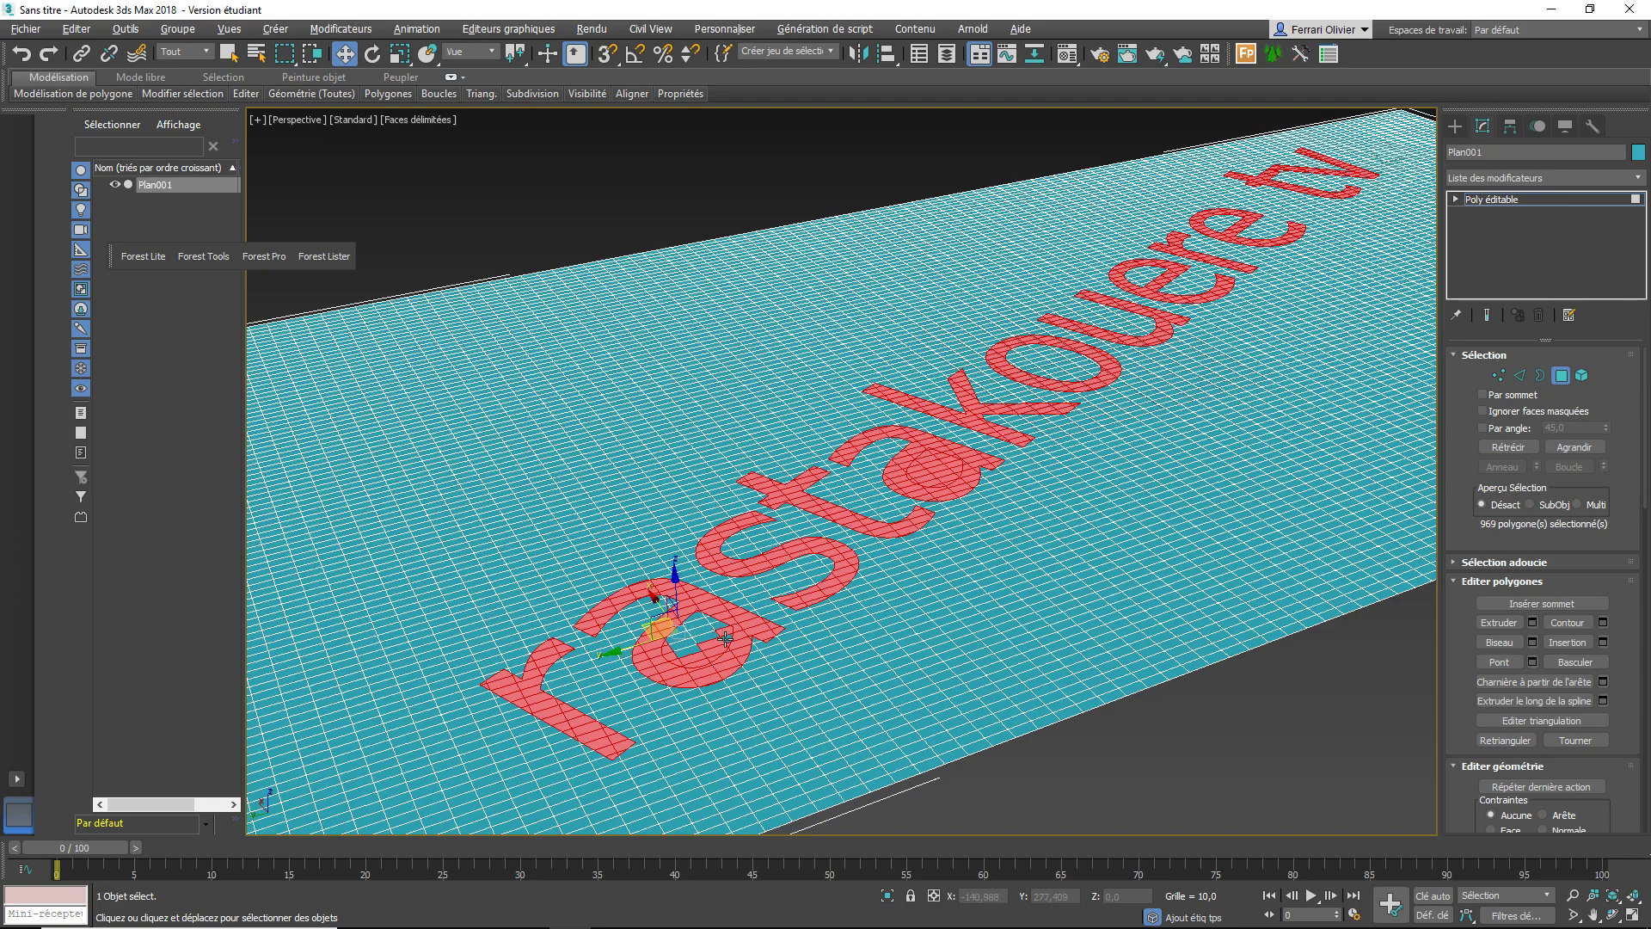
{"action": "left_click", "coordinate": [725, 638], "text": "alt"}
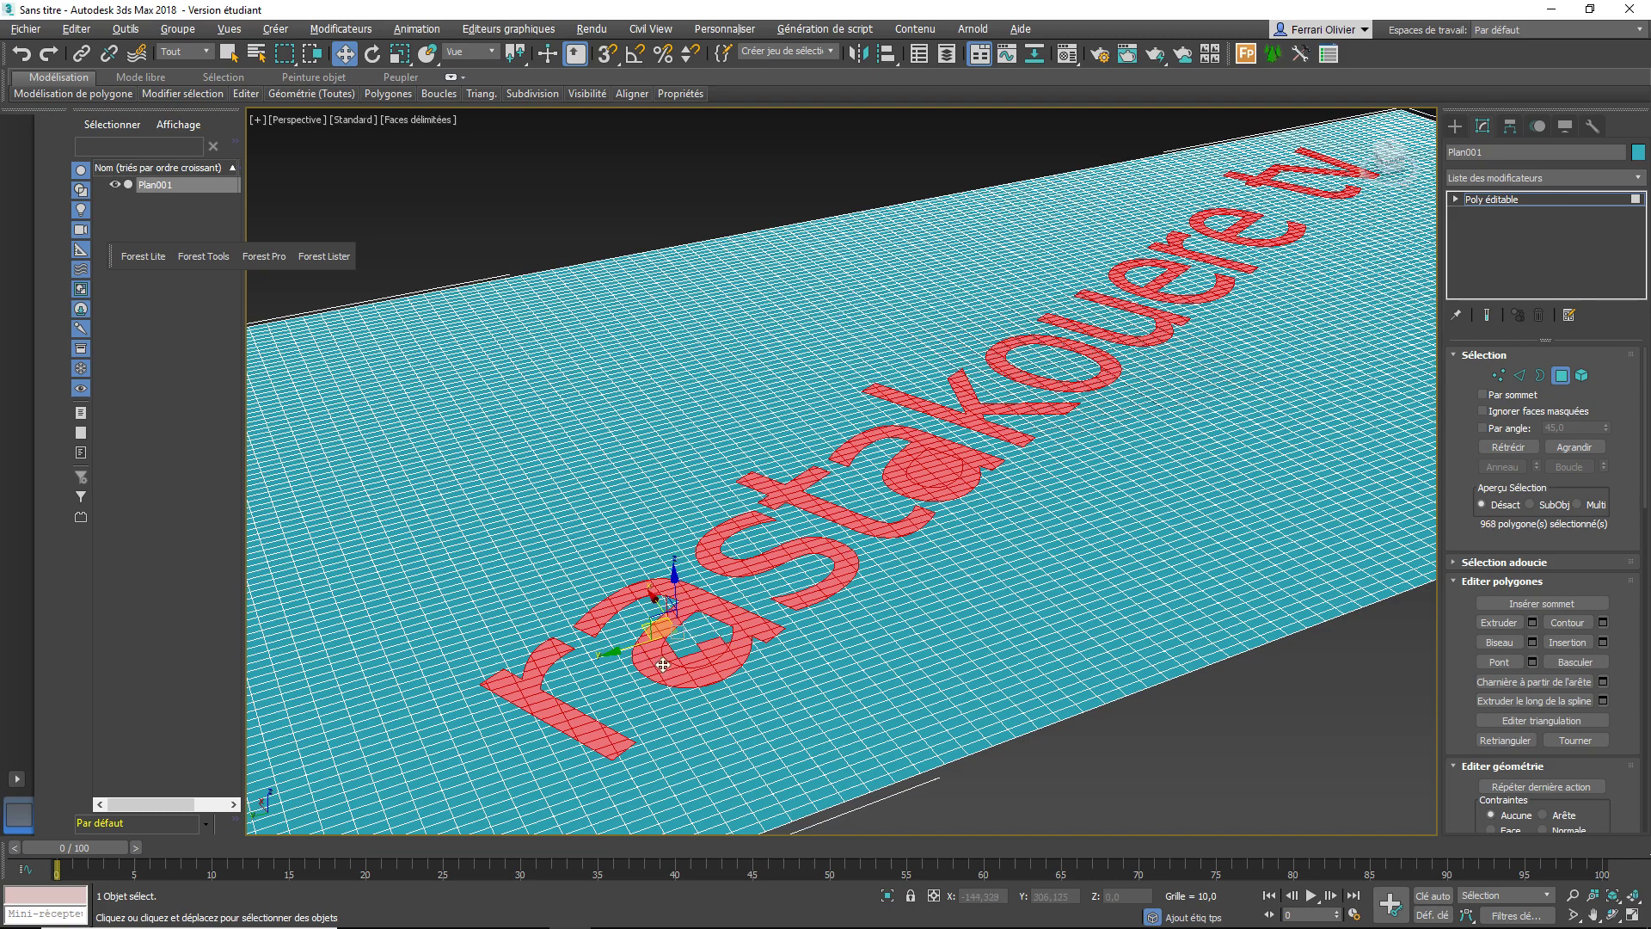
{"action": "left_click", "coordinate": [699, 657], "text": "alt"}
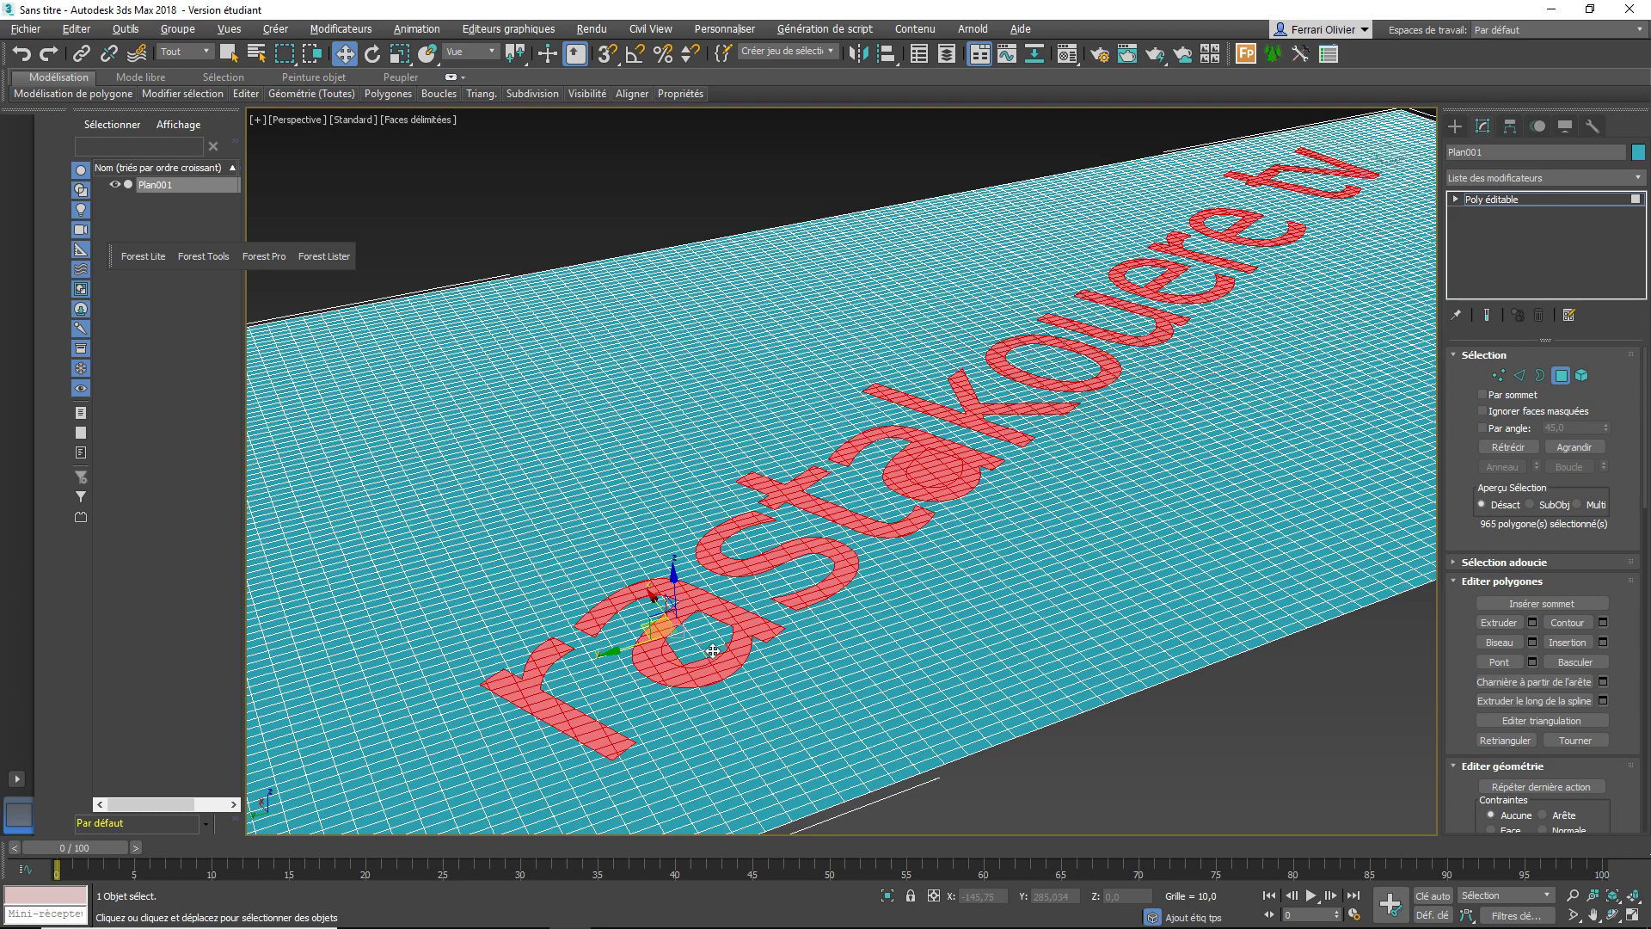
{"action": "left_click", "coordinate": [721, 644], "text": "alt"}
{"action": "left_click", "coordinate": [720, 661], "text": "alt"}
{"action": "left_click", "coordinate": [710, 660], "text": "alt"}
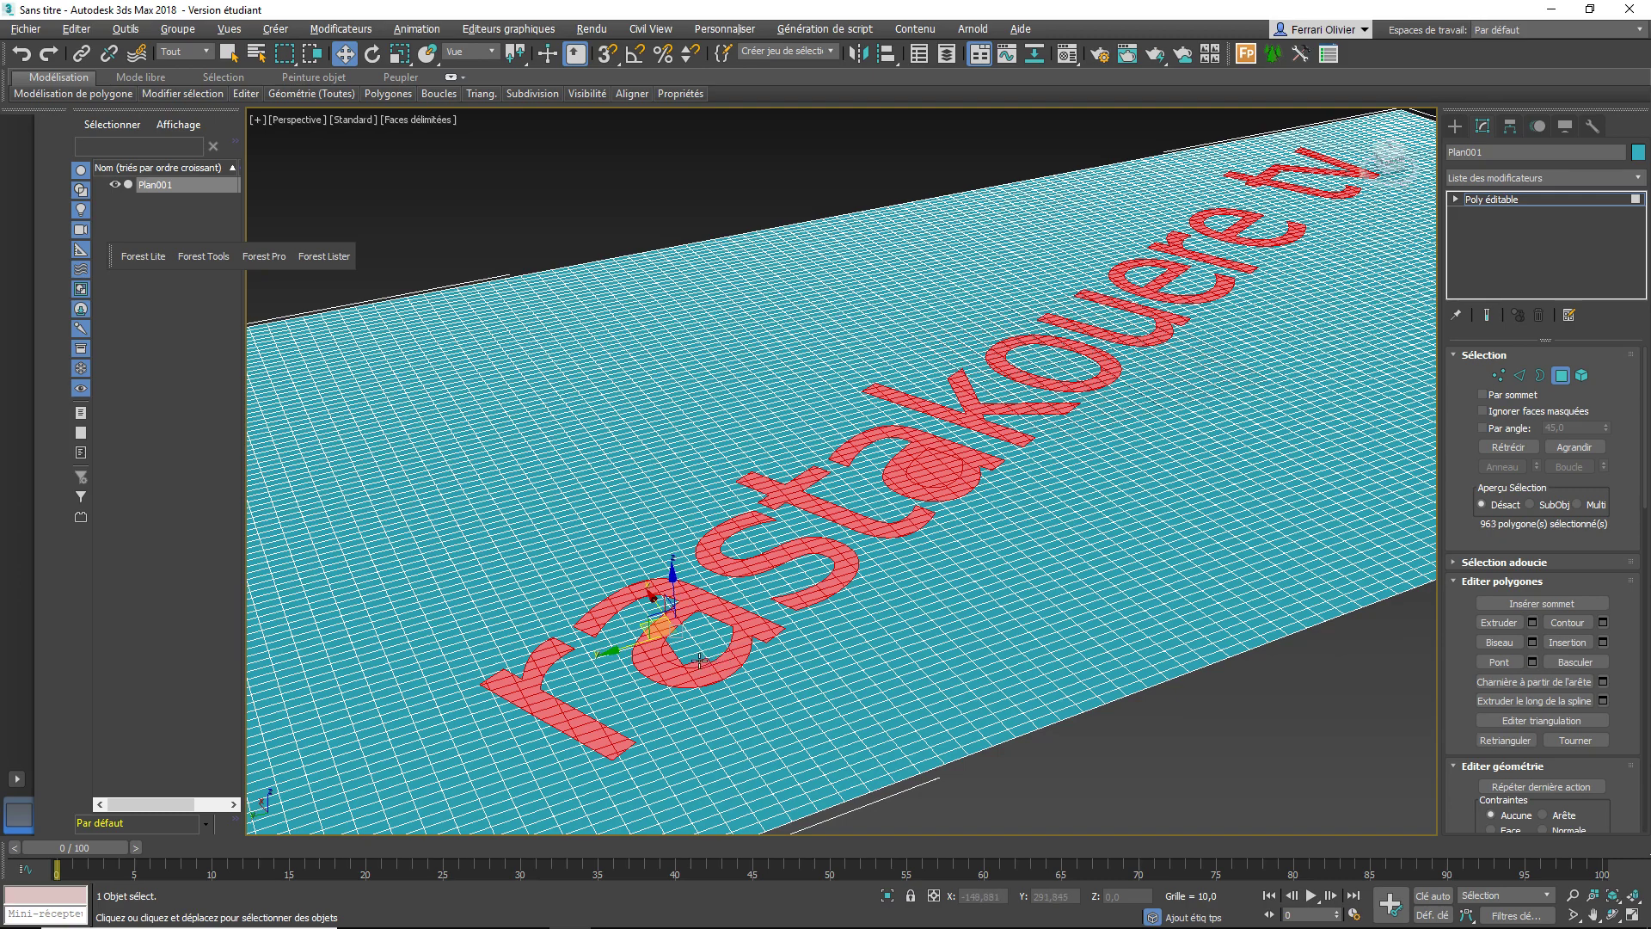
{"action": "left_click", "coordinate": [676, 661], "text": "alt"}
{"action": "left_click", "coordinate": [675, 660], "text": "alt"}
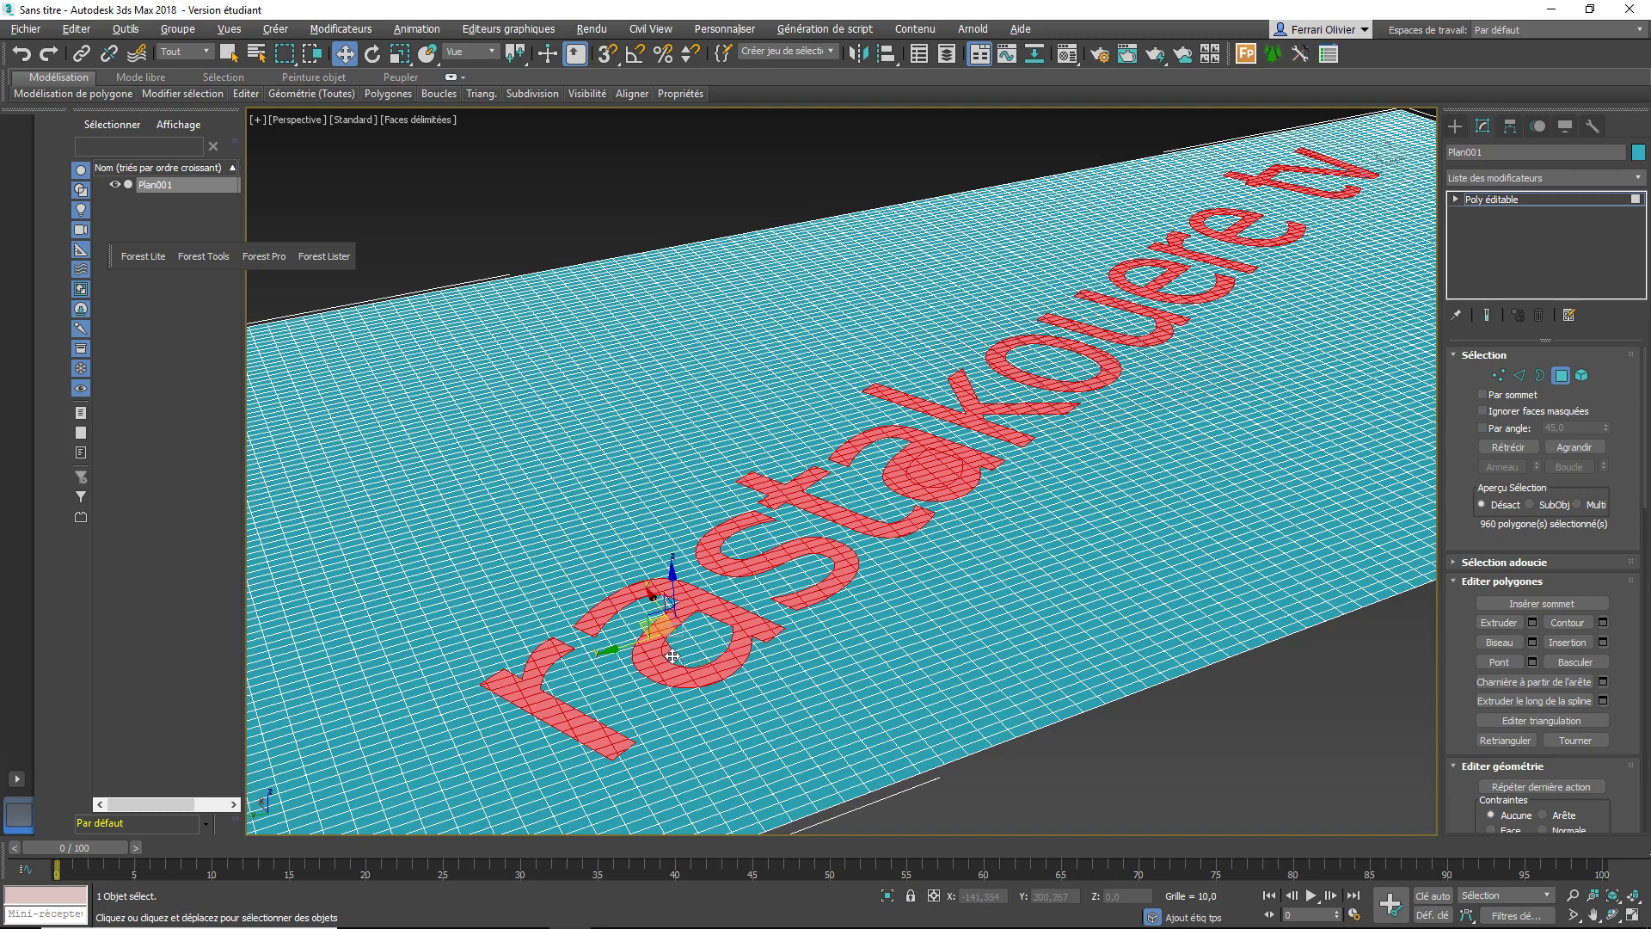
{"action": "scroll", "coordinate": [675, 660], "scroll_direction": "up", "scroll_amount": 5}
Deselect the stray notch polygons along the inner edge of the letter a
{"action": "scroll", "coordinate": [672, 645], "scroll_direction": "up", "scroll_amount": 4}
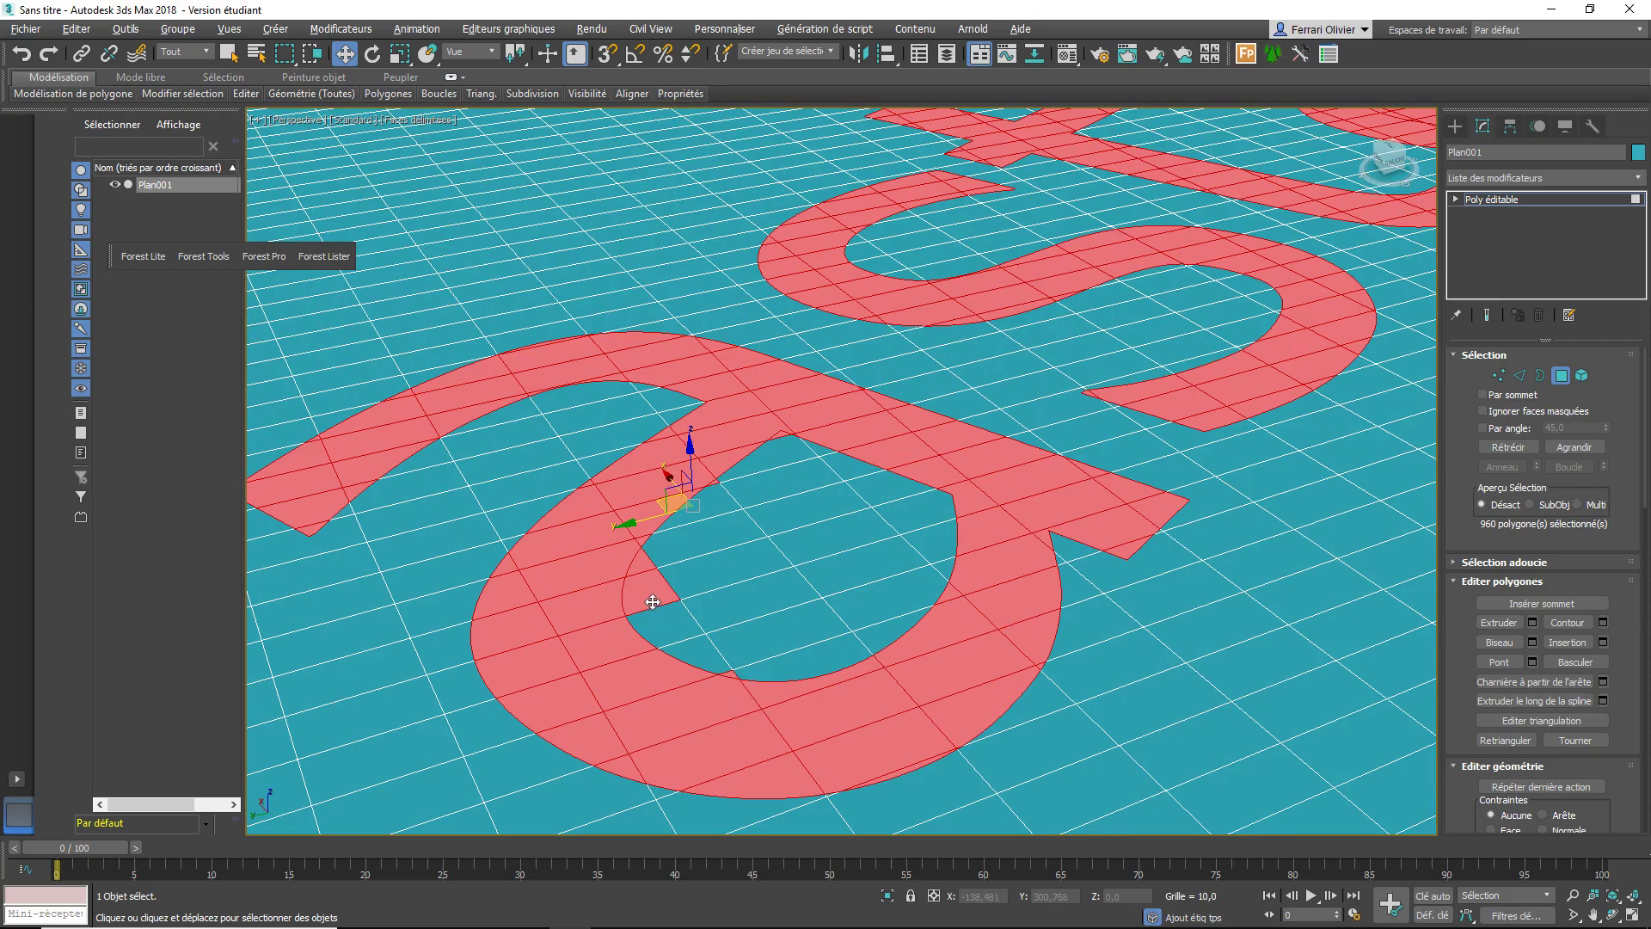
{"action": "left_click", "coordinate": [651, 602], "text": "alt"}
{"action": "left_click", "coordinate": [640, 568], "text": "alt"}
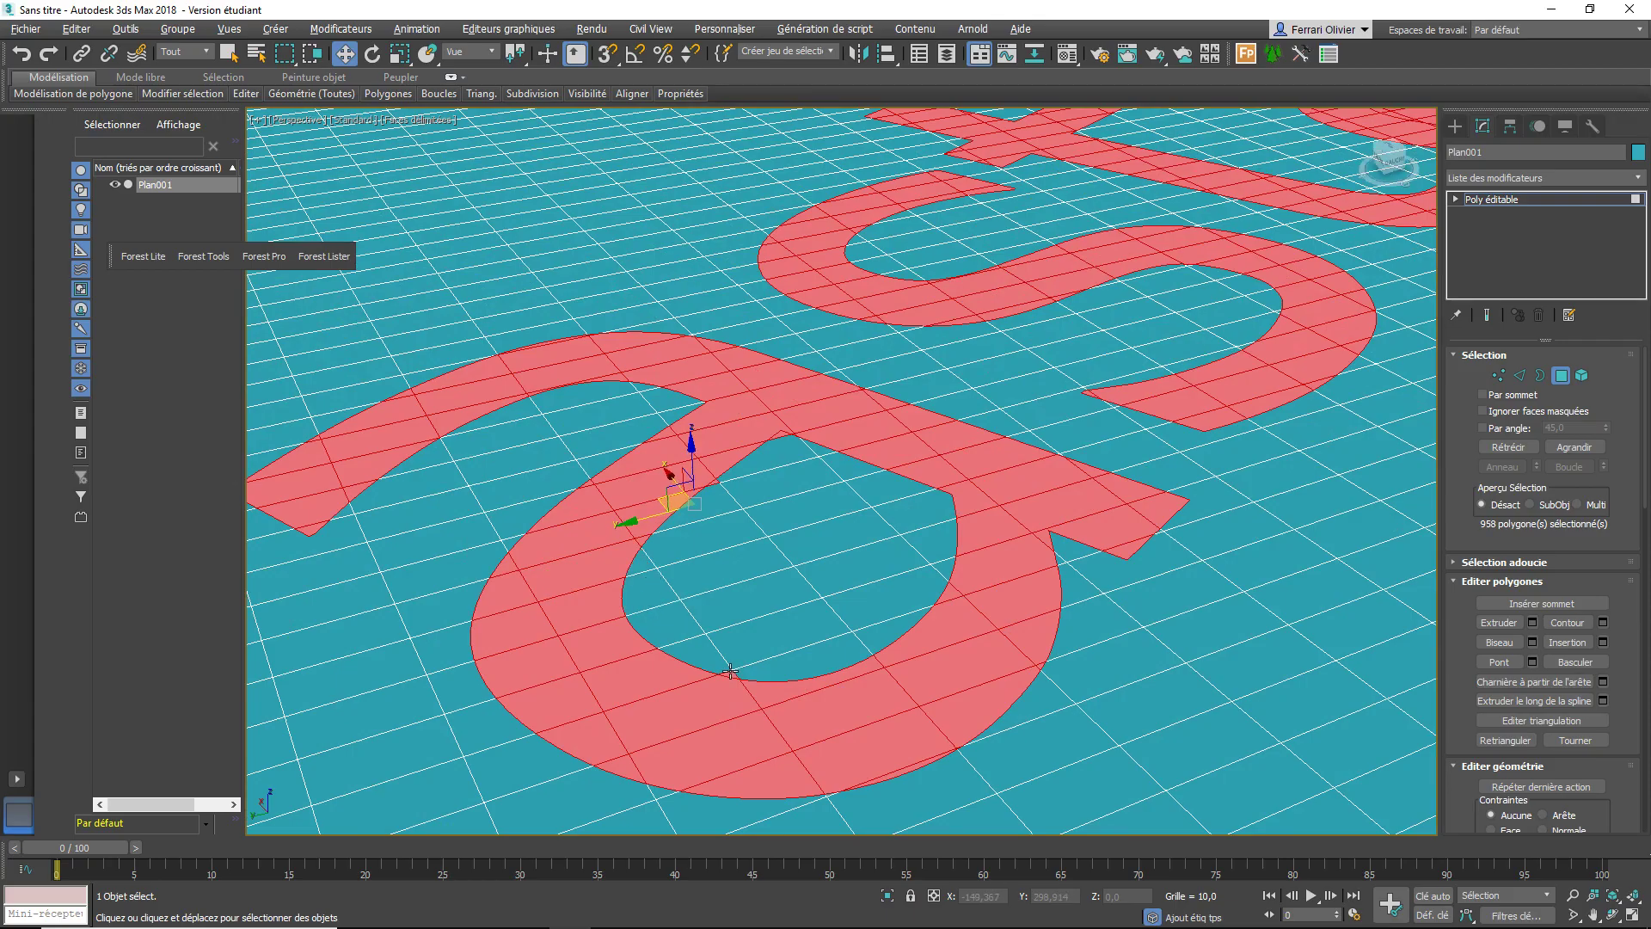
{"action": "left_click", "coordinate": [734, 674], "text": "alt"}
{"action": "scroll", "coordinate": [1146, 362], "scroll_direction": "down", "scroll_amount": 3}
{"action": "scroll", "coordinate": [1187, 370], "scroll_direction": "down", "scroll_amount": 3}
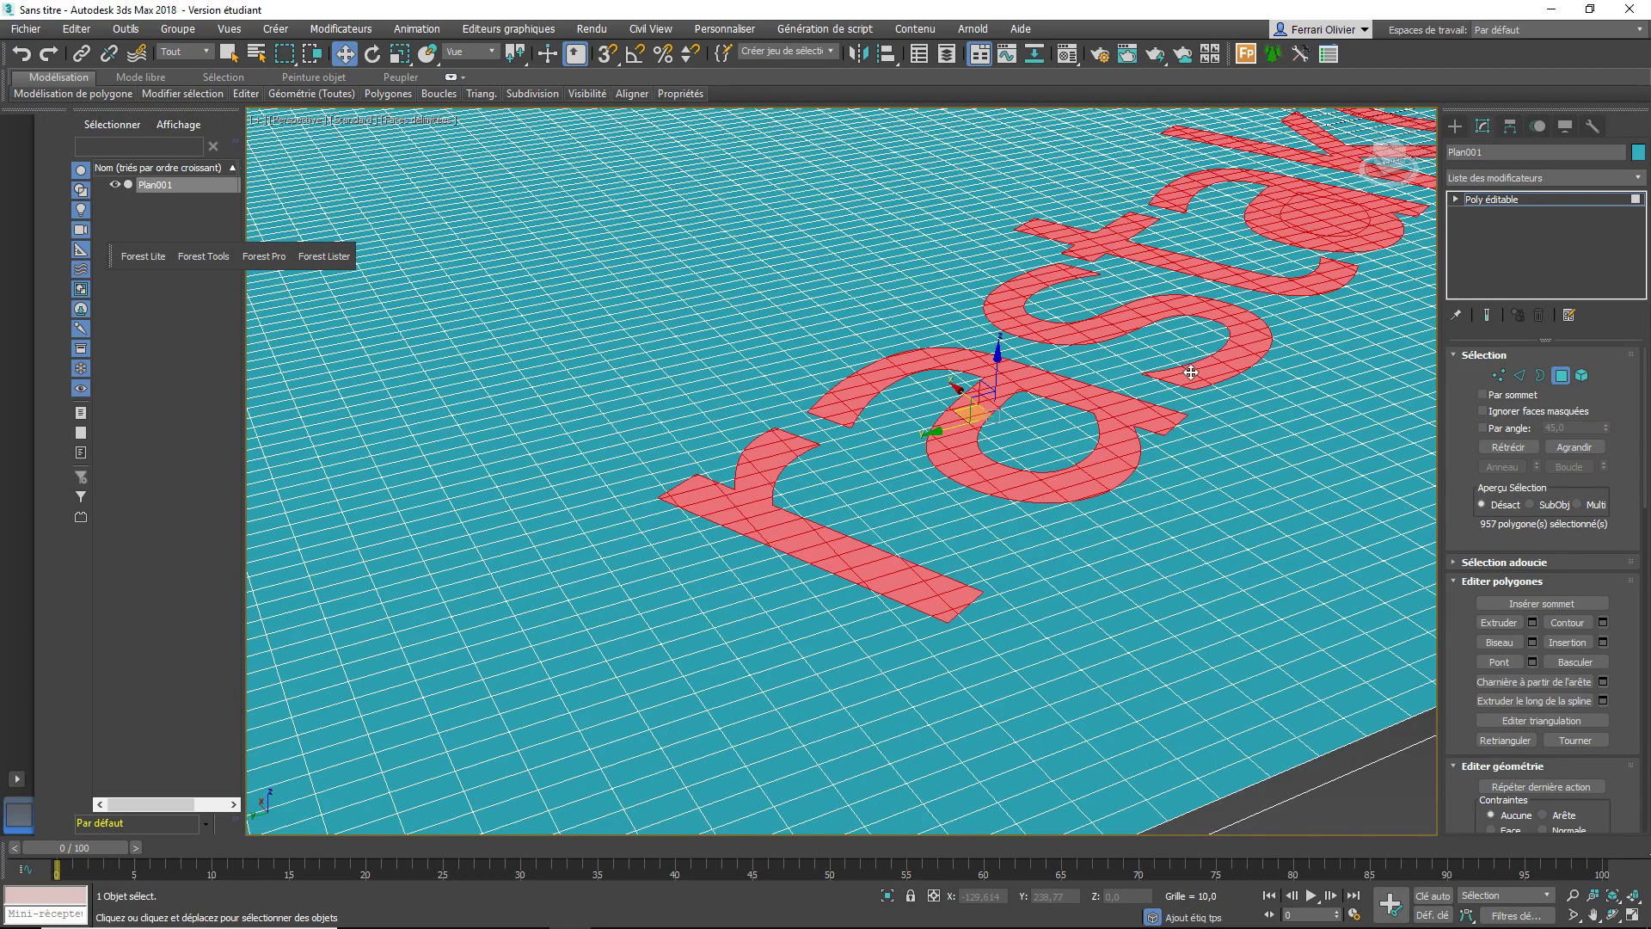
Deselect the polygons inside the a's opening and around its hole
{"action": "mouse_move", "coordinate": [1189, 371]}
{"action": "middle_mouse_down"}
{"action": "mouse_move", "coordinate": [889, 540]}
{"action": "mouse_move", "coordinate": [748, 674]}
{"action": "mouse_move", "coordinate": [966, 634]}
{"action": "middle_mouse_up"}
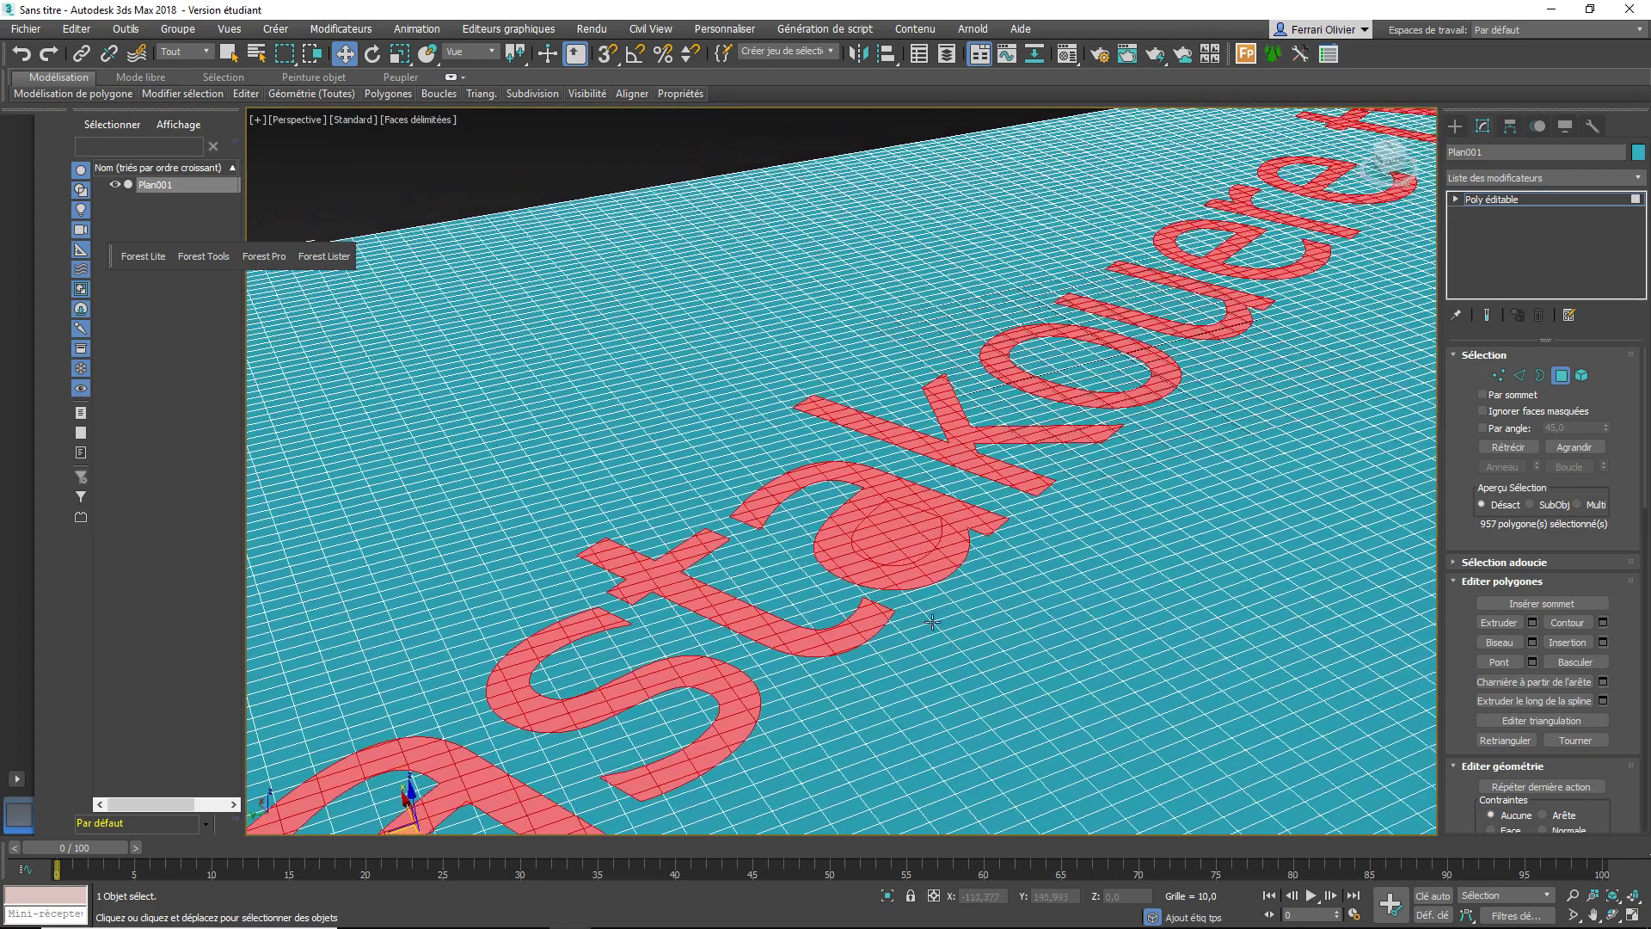
{"action": "scroll", "coordinate": [963, 561], "scroll_direction": "up", "scroll_amount": 4}
{"action": "scroll", "coordinate": [963, 561], "scroll_direction": "up", "scroll_amount": 2}
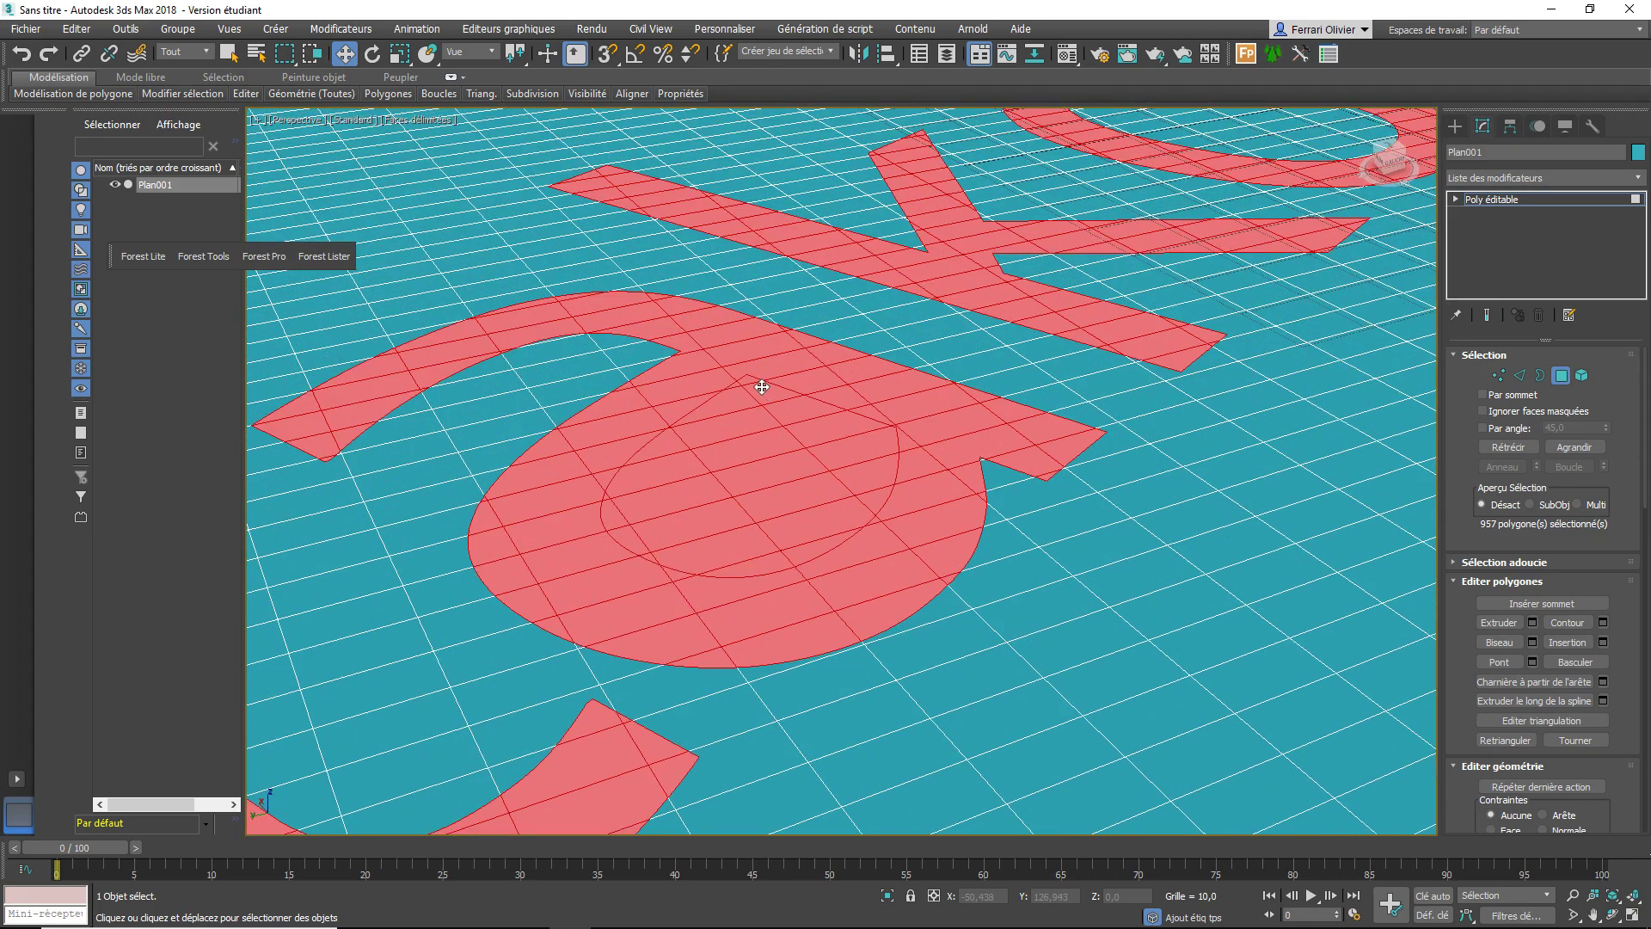
{"action": "left_click", "coordinate": [748, 382], "text": "alt"}
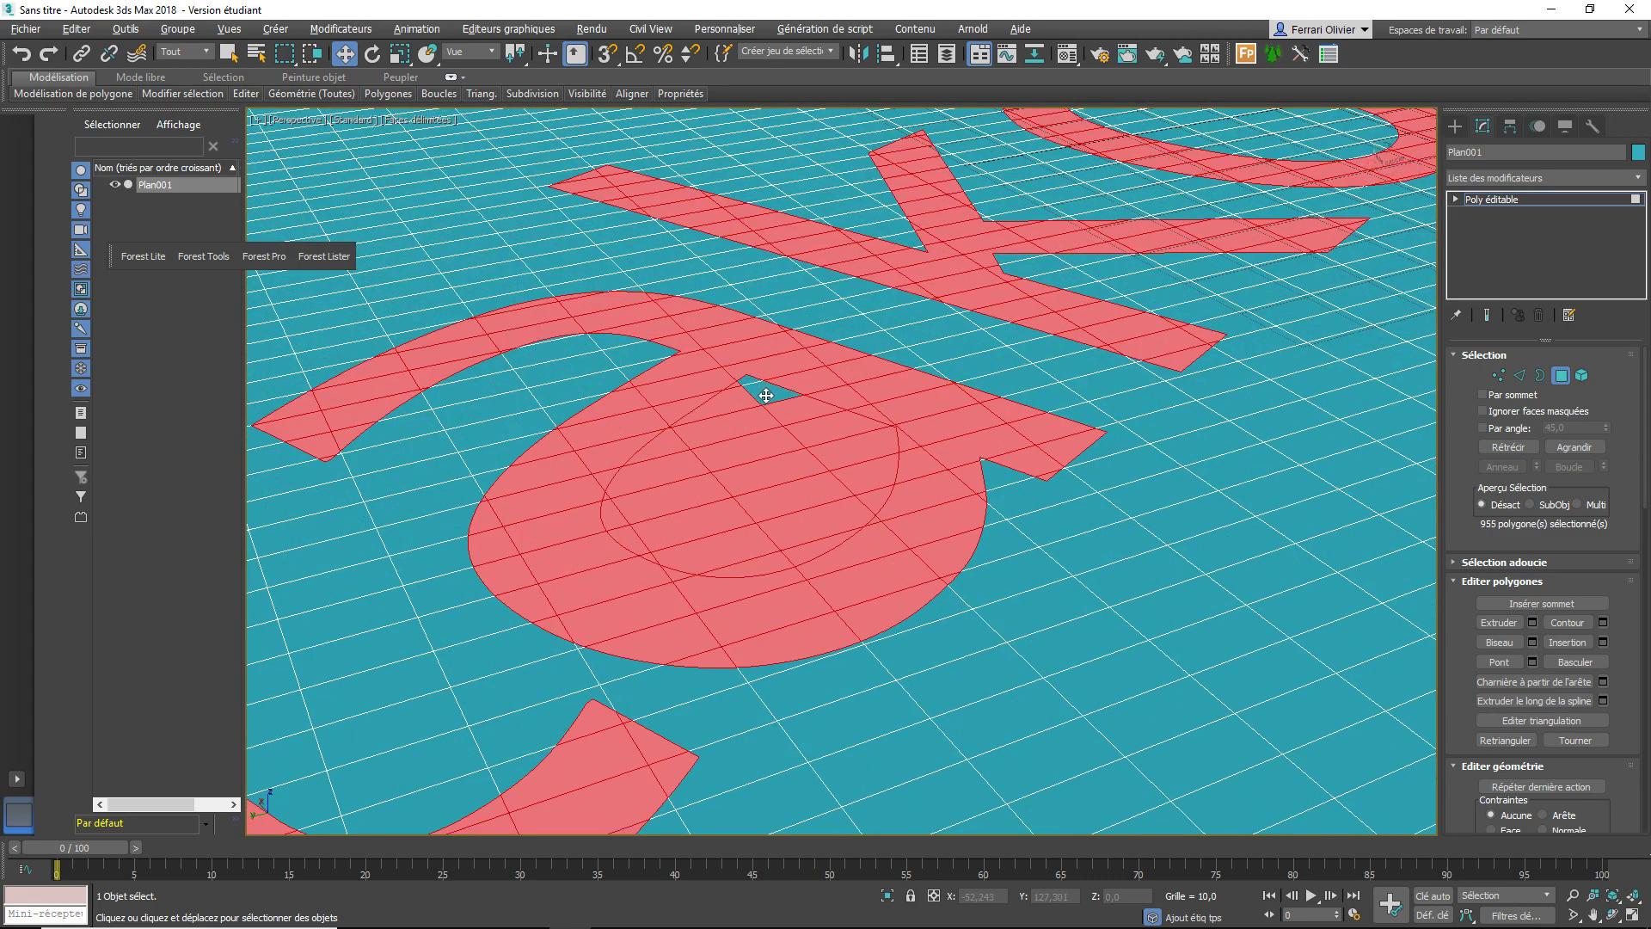
{"action": "left_click", "coordinate": [755, 416], "text": "alt"}
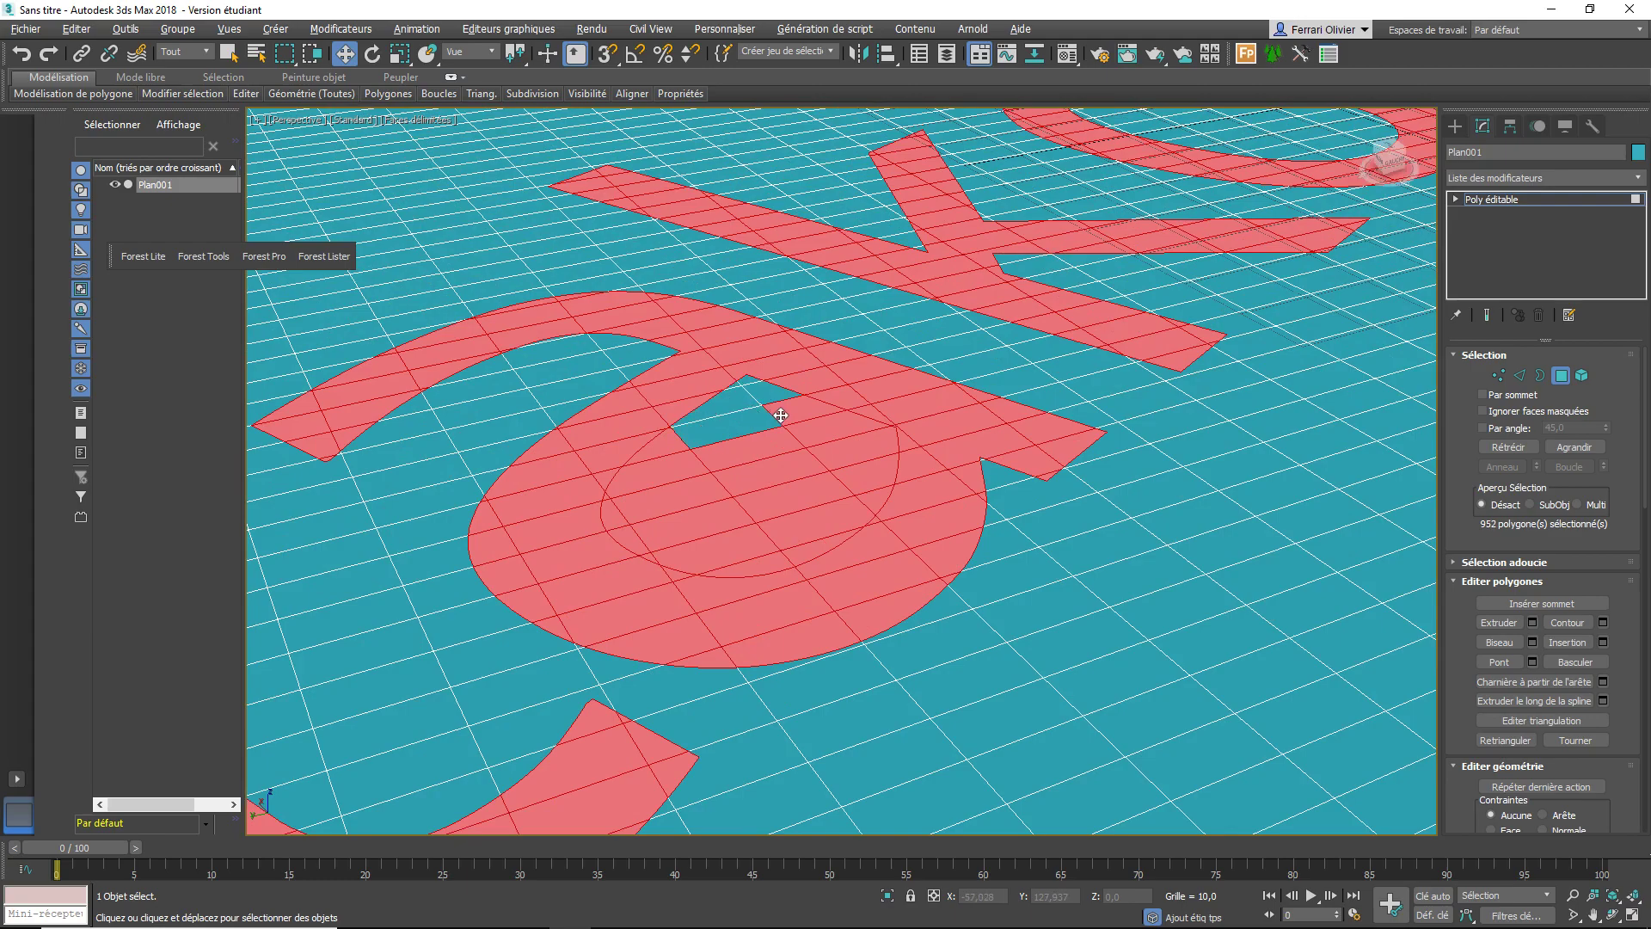
{"action": "left_click", "coordinate": [806, 436], "text": "alt"}
{"action": "left_click", "coordinate": [779, 447], "text": "alt"}
{"action": "left_click", "coordinate": [847, 456], "text": "alt"}
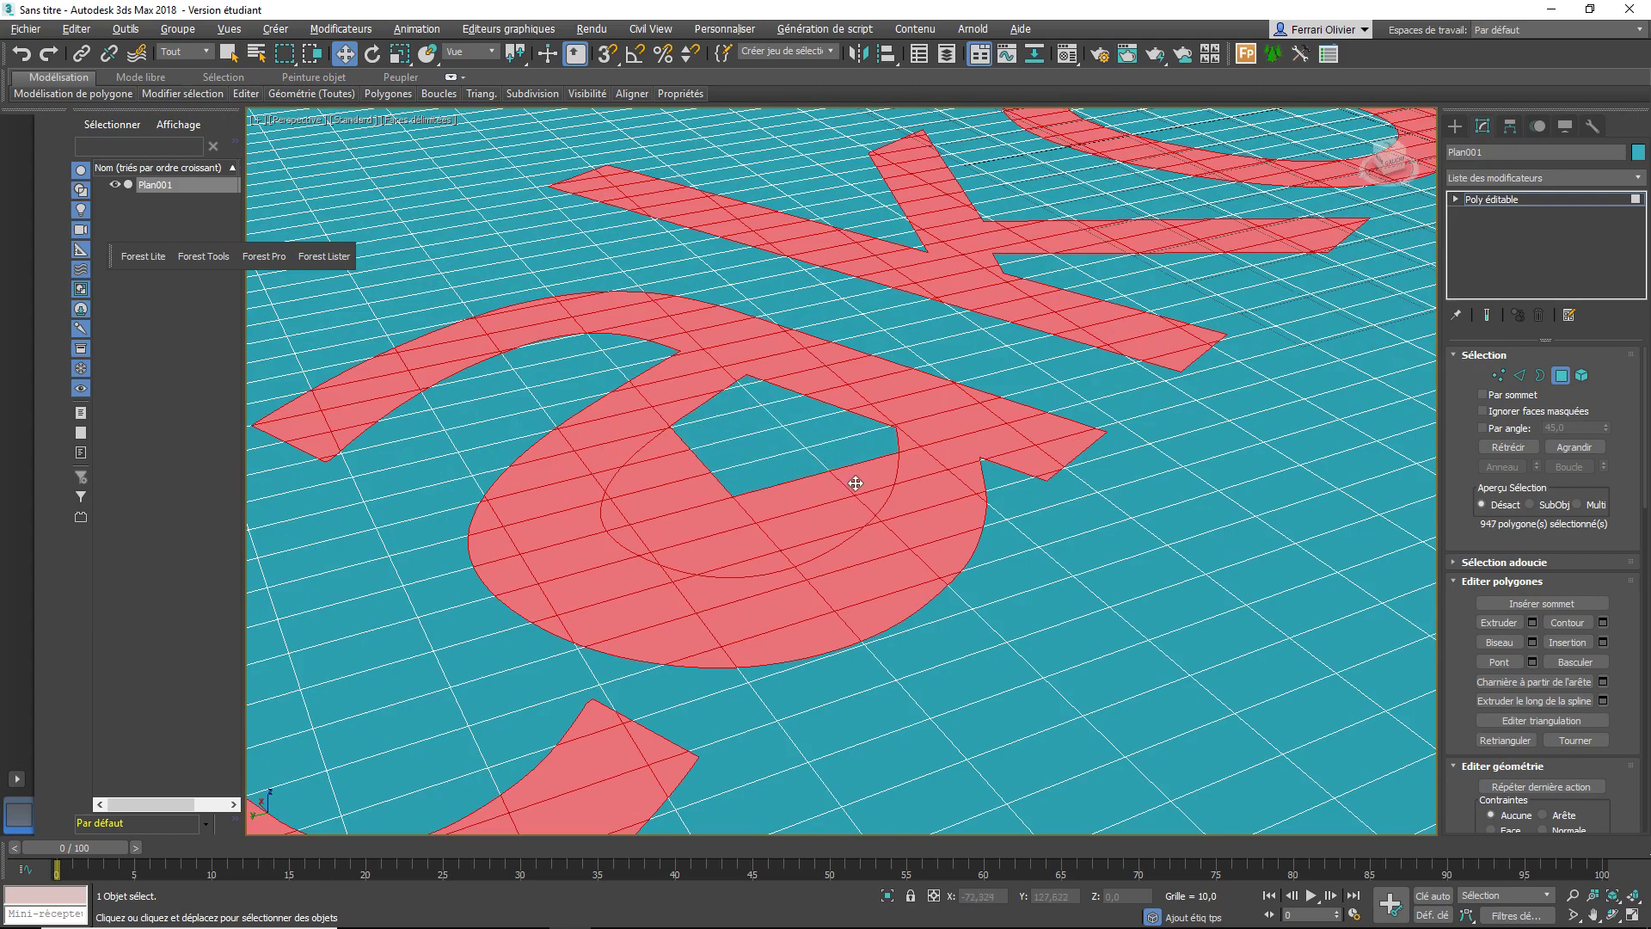
{"action": "left_click", "coordinate": [854, 509], "text": "alt"}
{"action": "left_click", "coordinate": [823, 529], "text": "alt"}
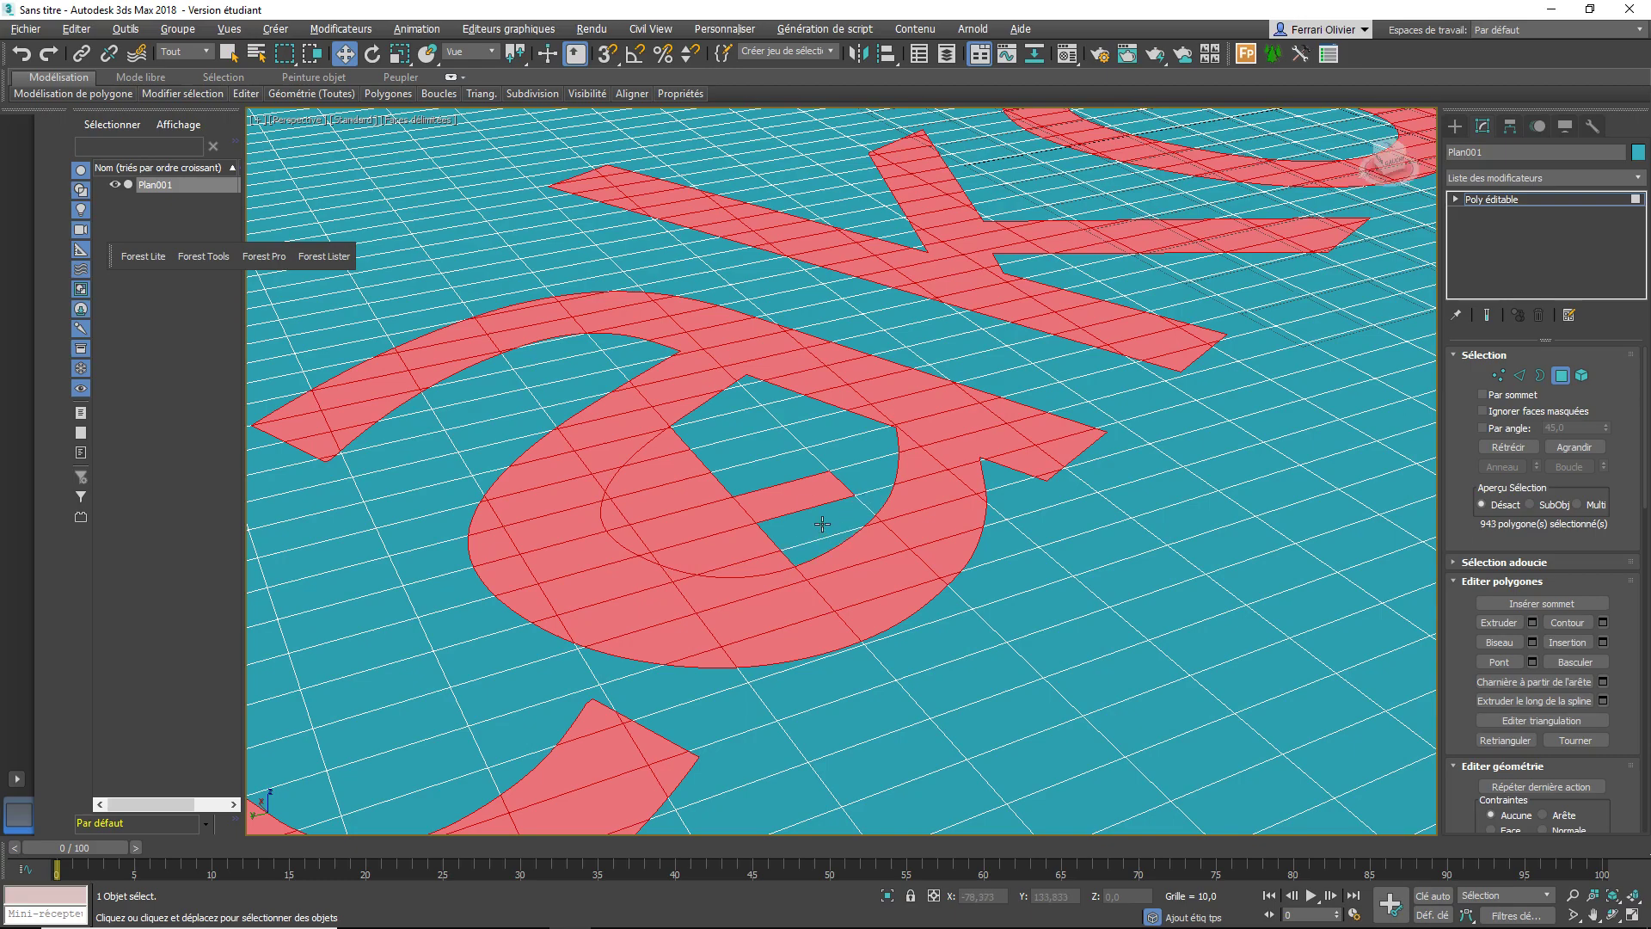
Deselect the a's crossbar and inner lower-edge polygons, leaving 932 polygons selected
{"action": "left_click", "coordinate": [793, 481], "text": "alt"}
{"action": "left_click", "coordinate": [718, 488], "text": "alt"}
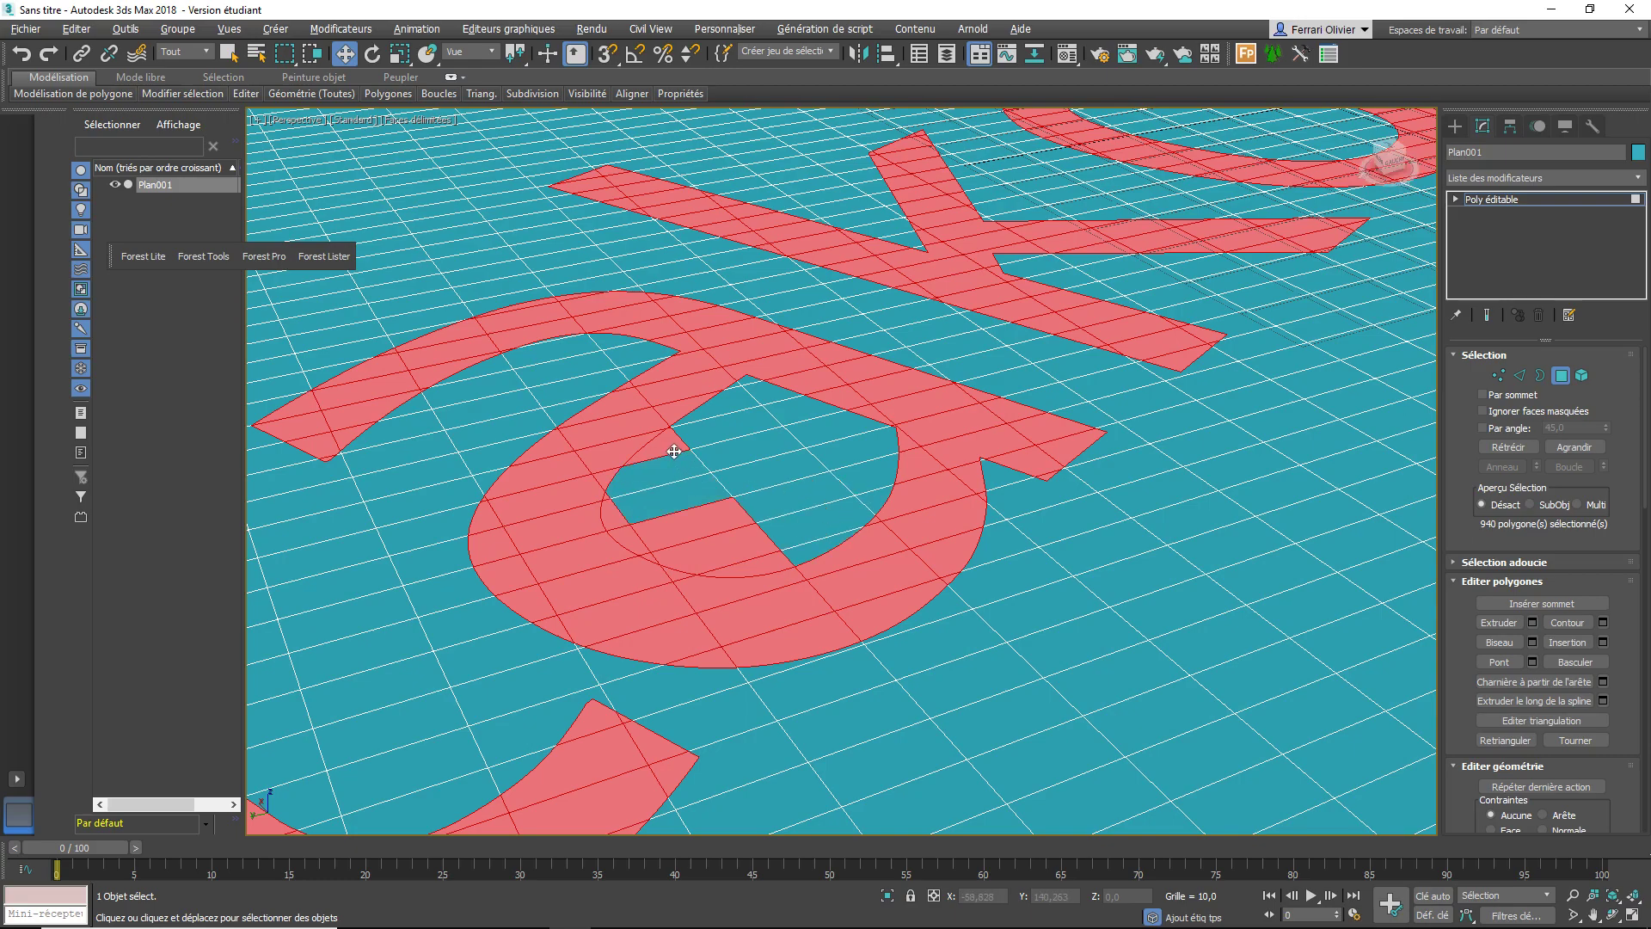
{"action": "left_click", "coordinate": [629, 478], "text": "alt"}
{"action": "left_click", "coordinate": [609, 504], "text": "alt"}
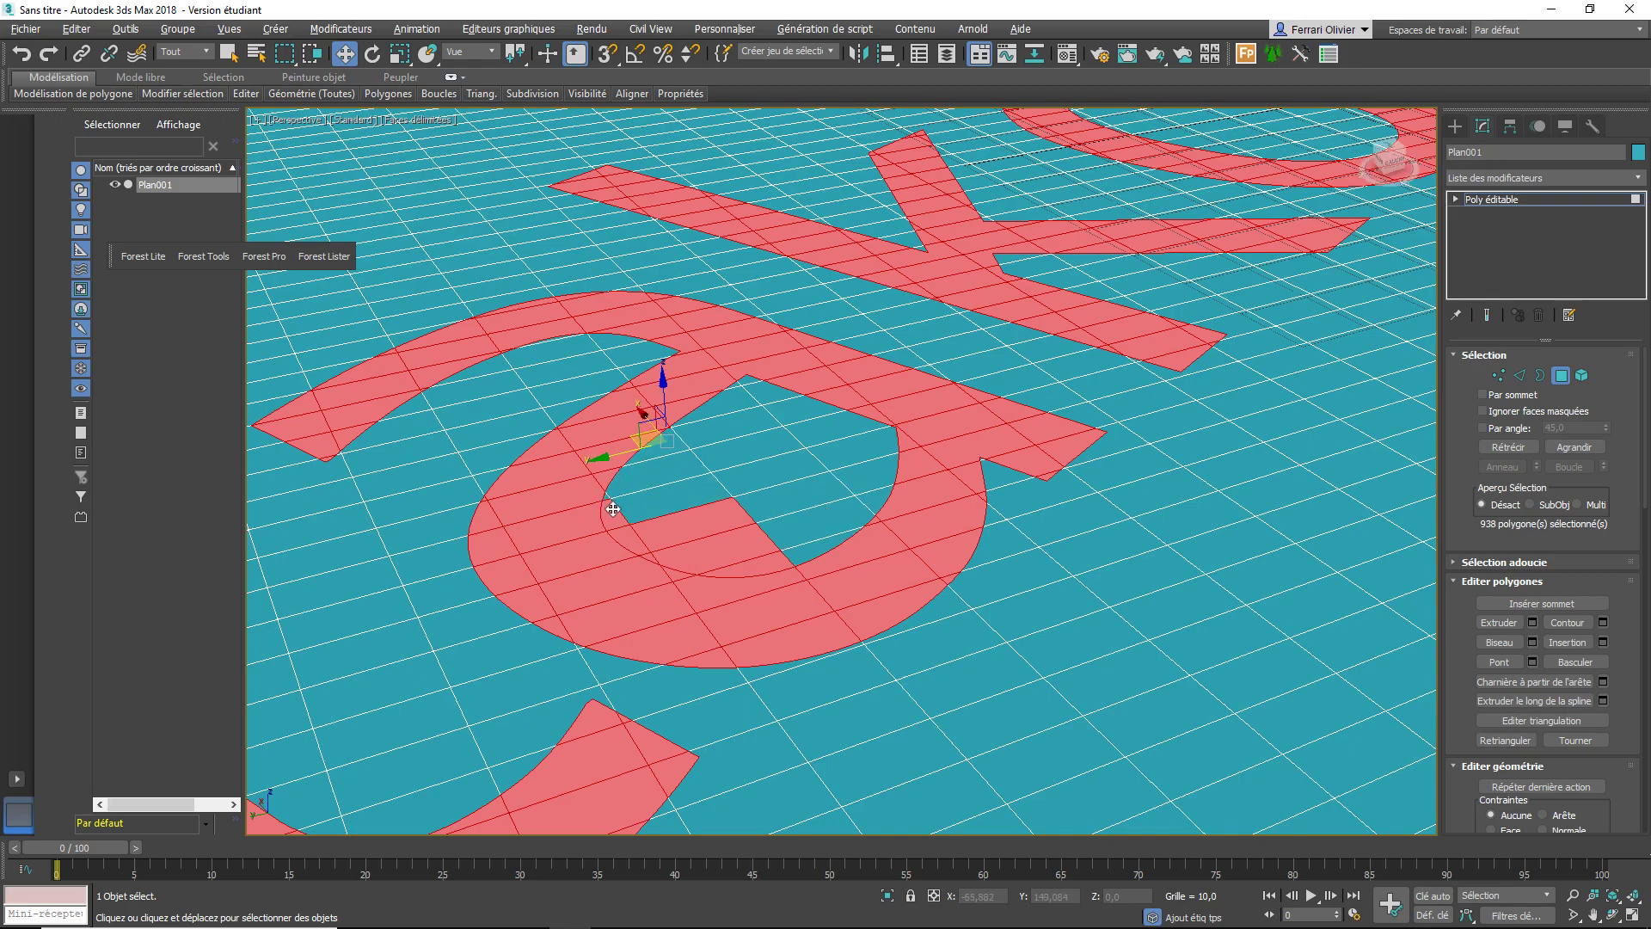
{"action": "left_click", "coordinate": [637, 543], "text": "alt"}
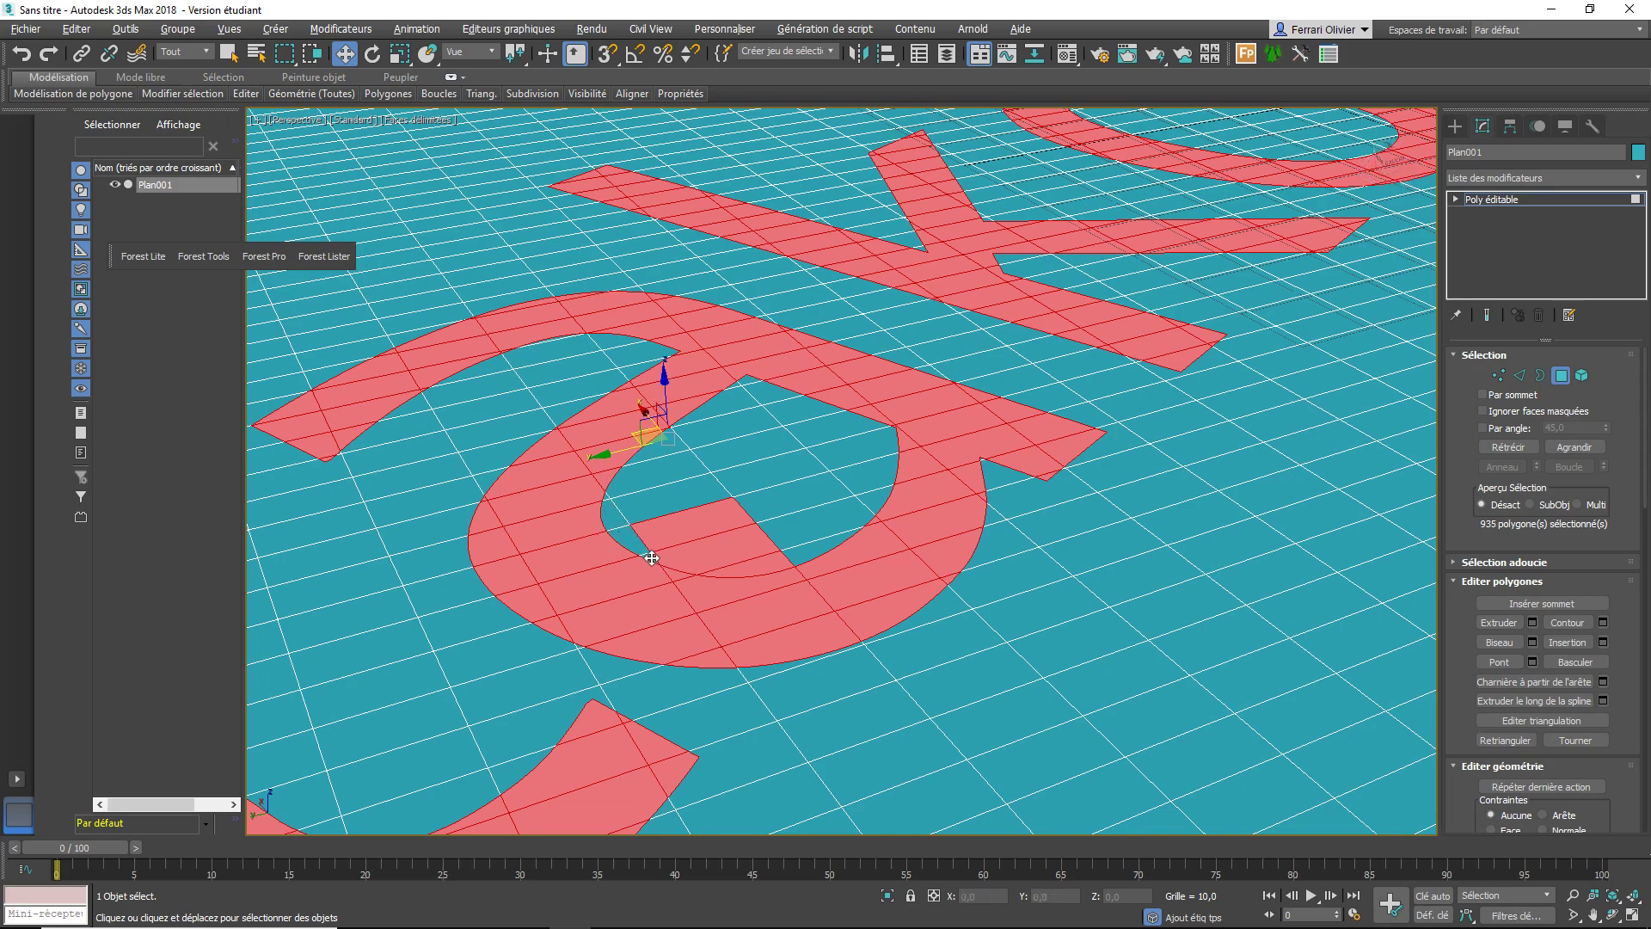
{"action": "left_click", "coordinate": [669, 530], "text": "alt"}
{"action": "left_click", "coordinate": [728, 557], "text": "alt"}
{"action": "left_click", "coordinate": [747, 563], "text": "alt"}
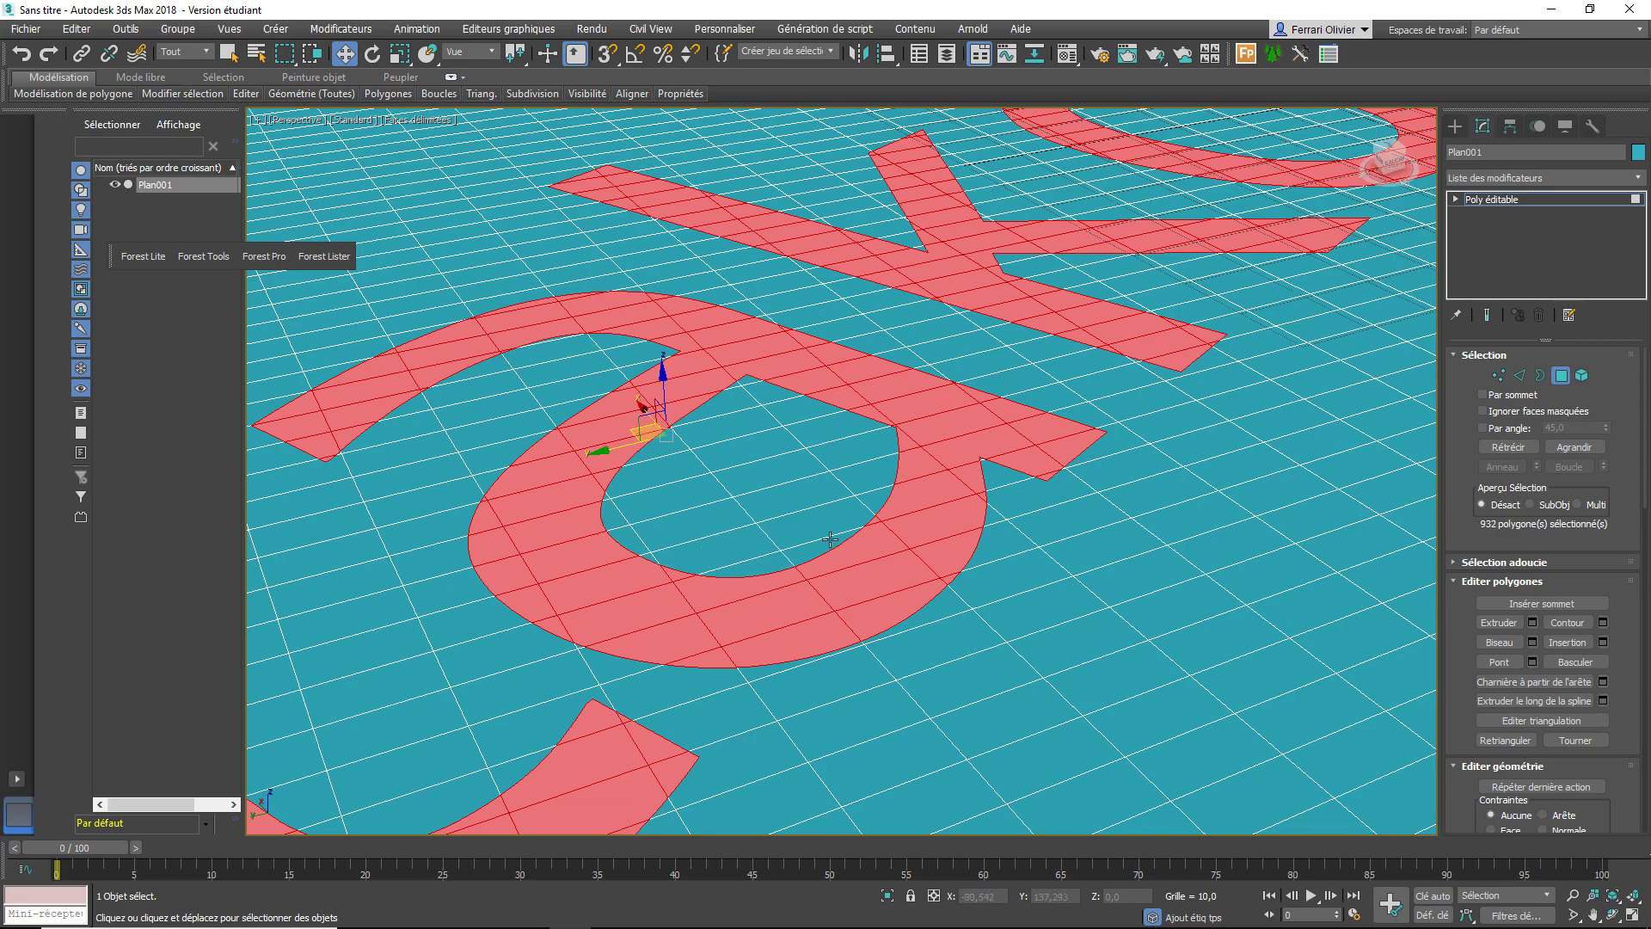
{"action": "scroll", "coordinate": [936, 513], "scroll_direction": "down", "scroll_amount": 10}
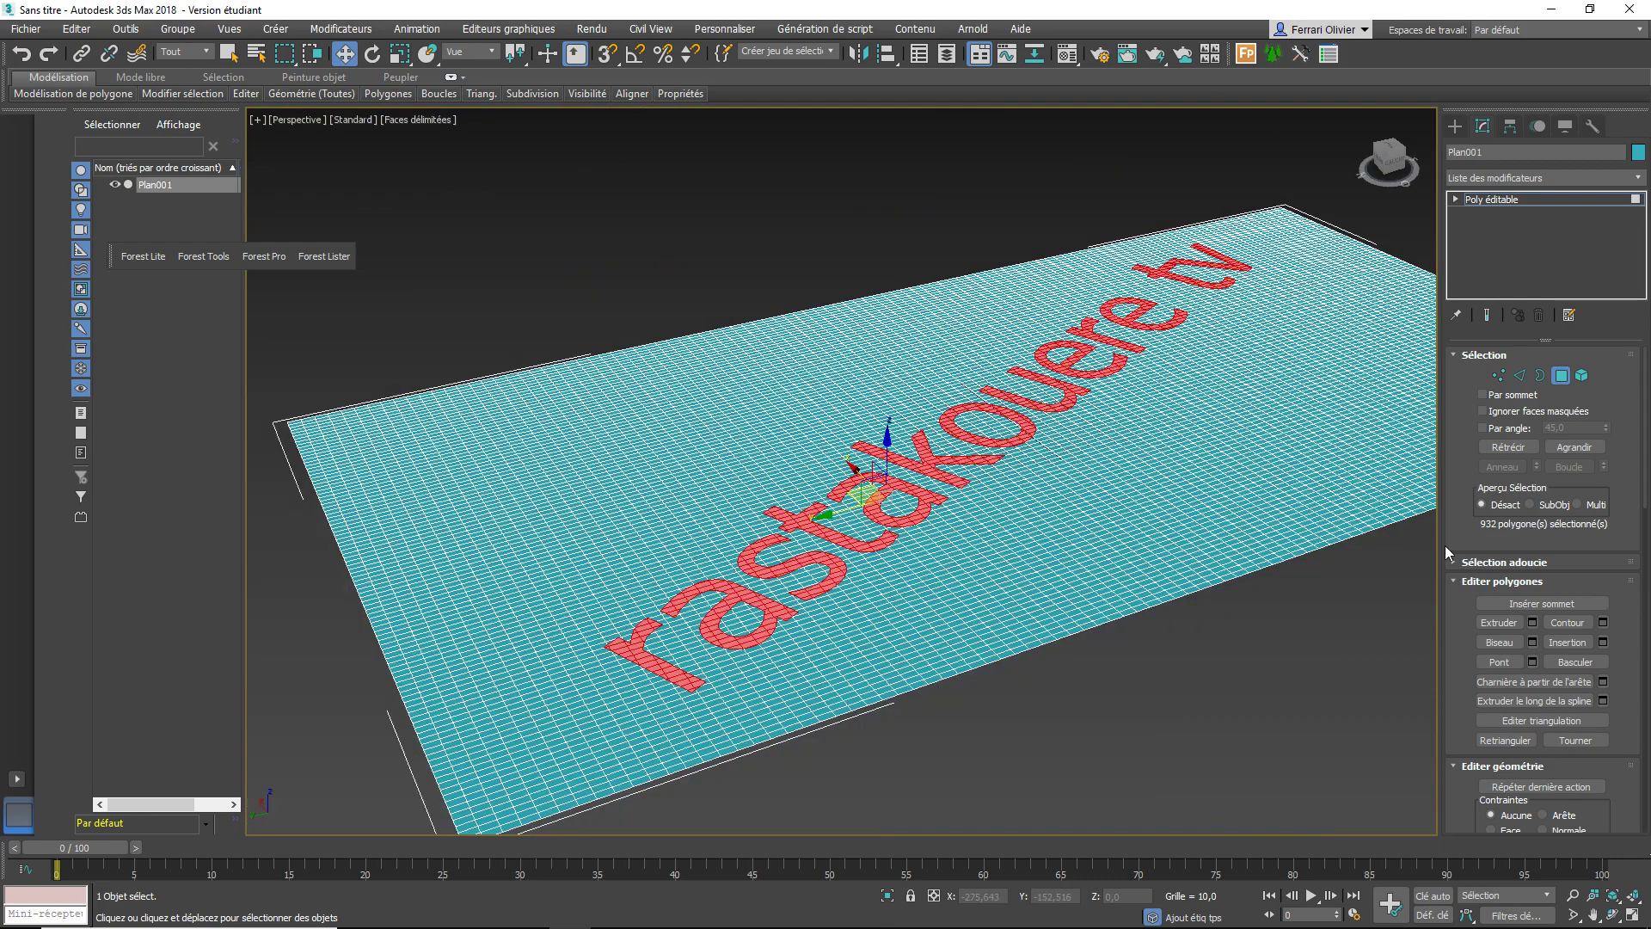
Extrude the 932 selected lettering polygons upward by a height of 10
{"action": "left_click", "coordinate": [1531, 622]}
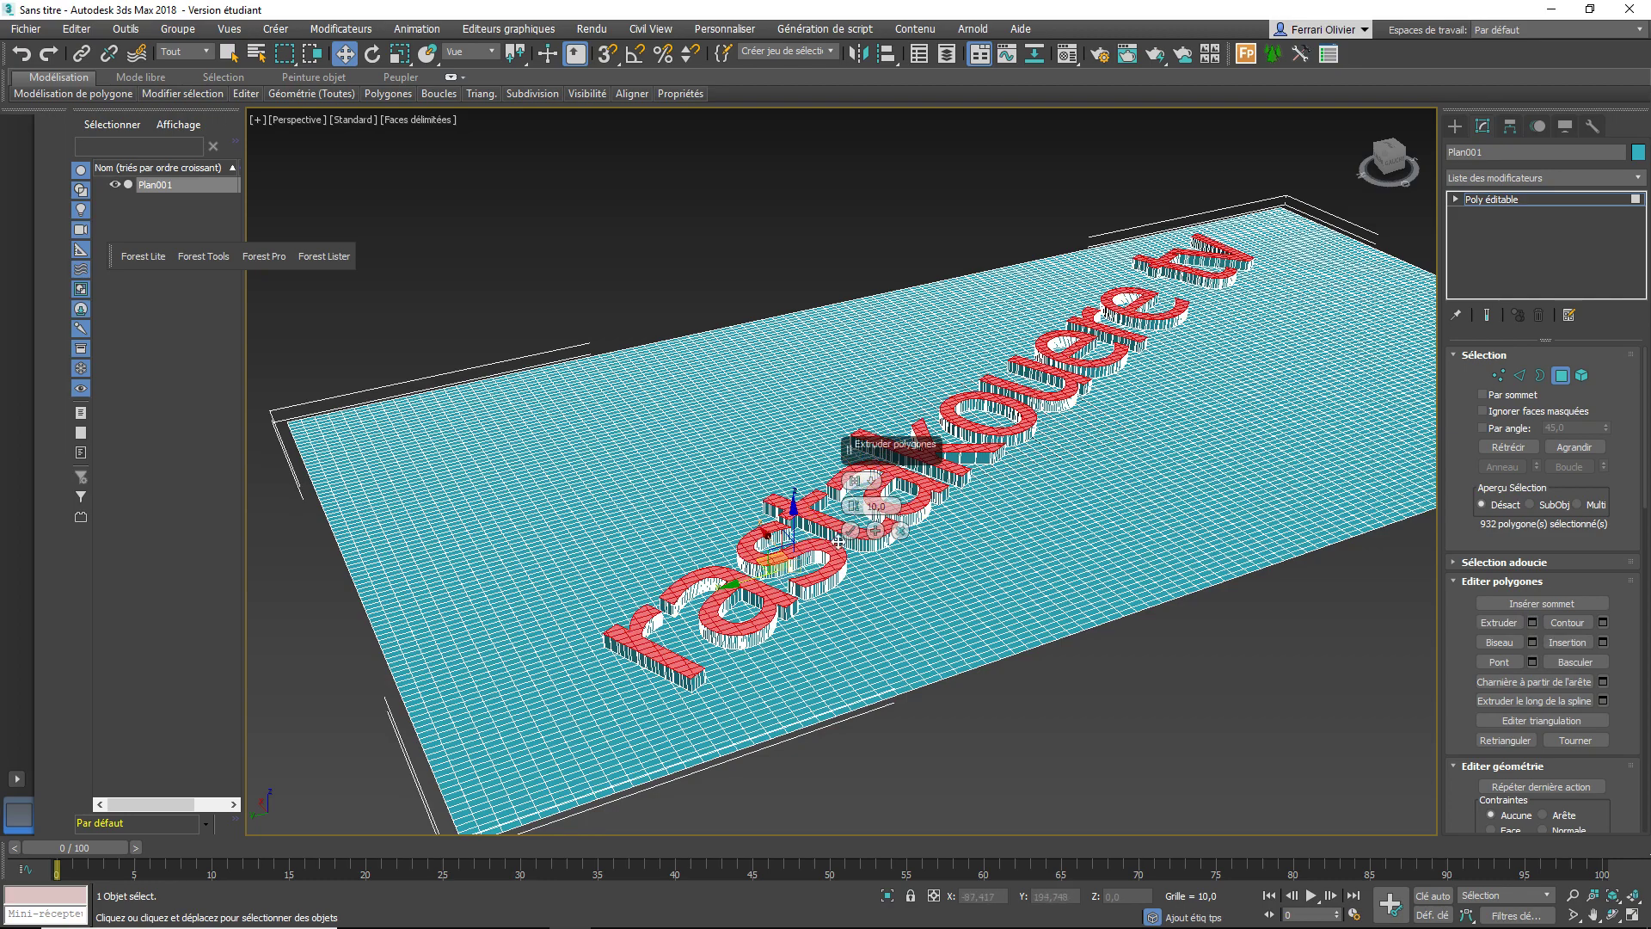
{"action": "left_click", "coordinate": [851, 531]}
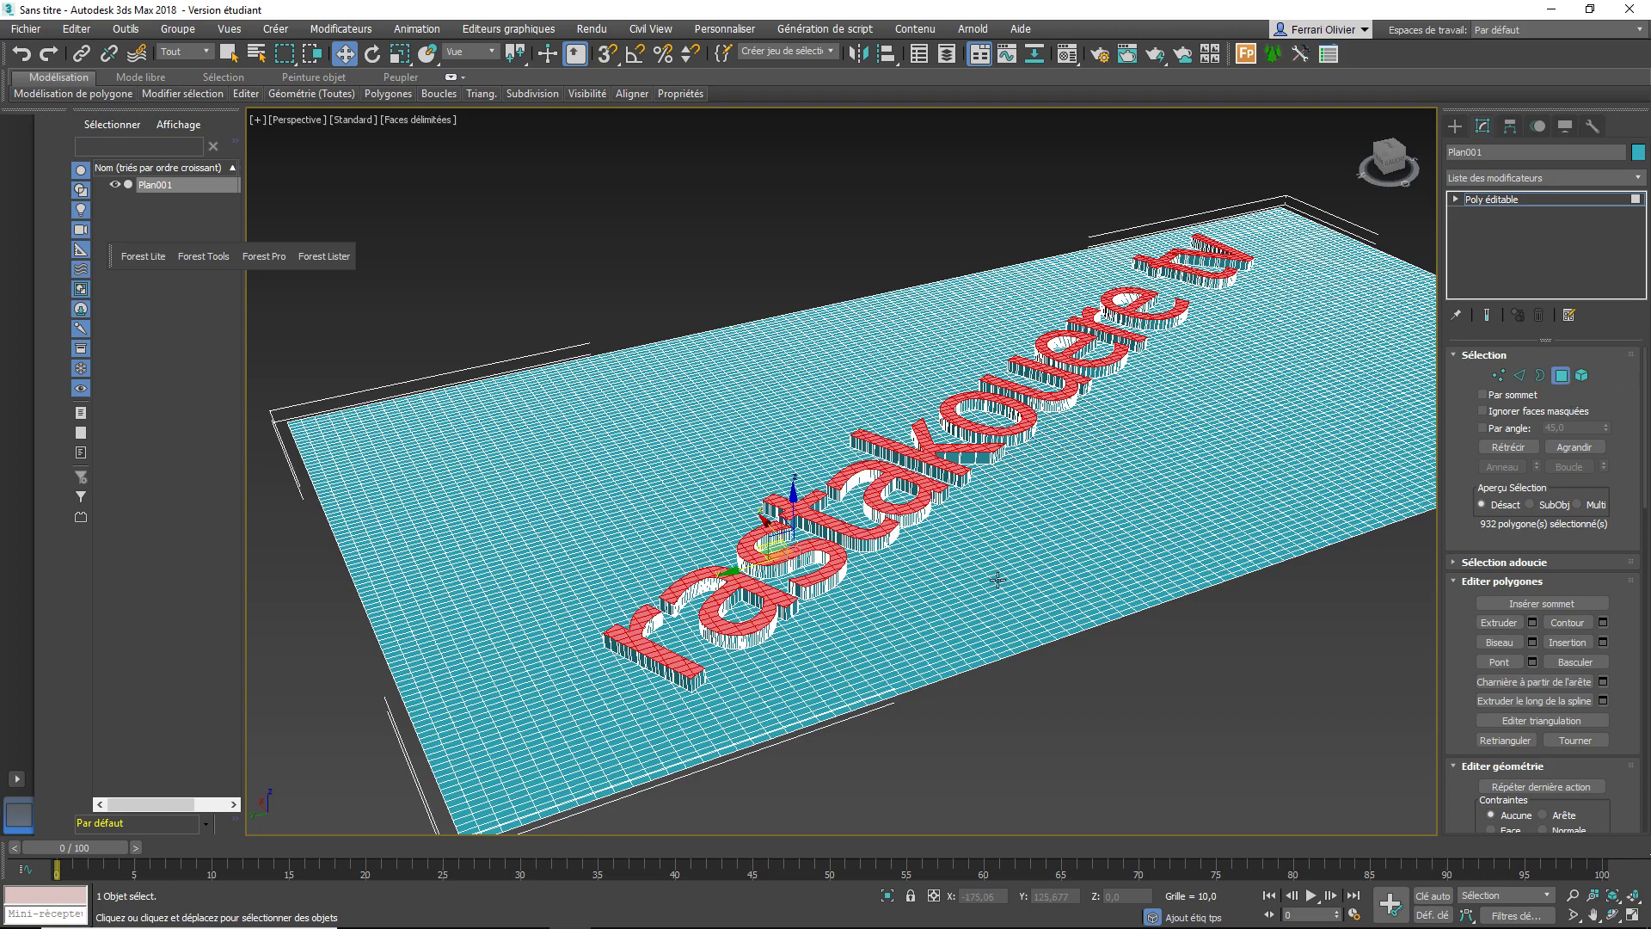
Box-select all 5156 raised lettering polygons in the Front viewport and verify the selection
{"action": "key", "text": "alt+w"}
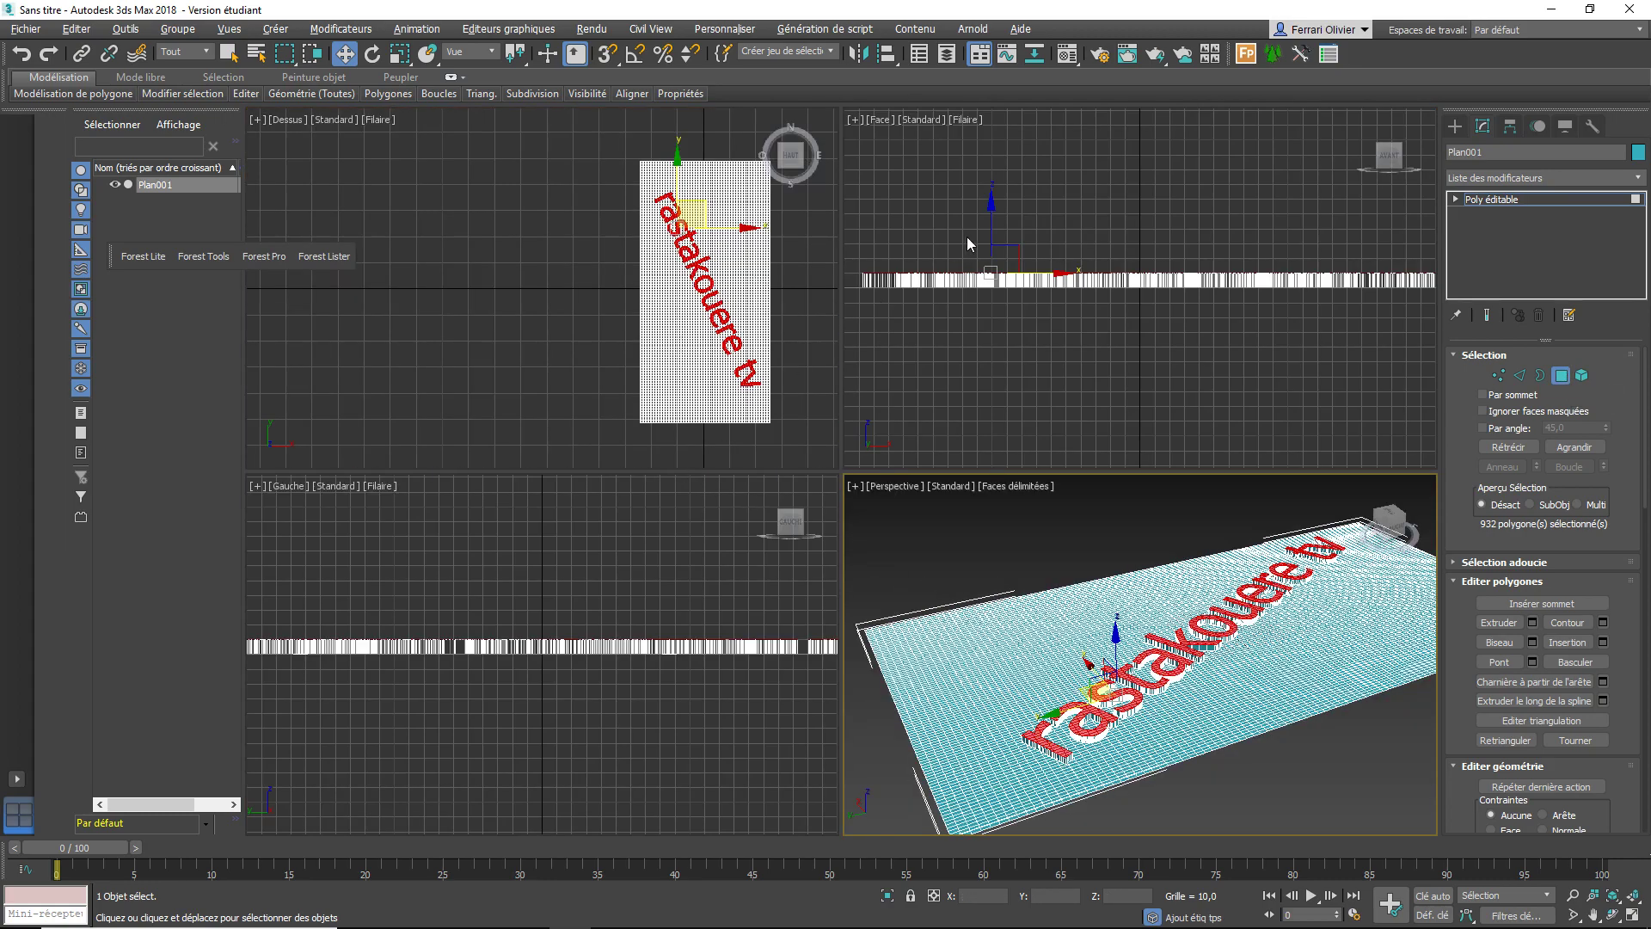
{"action": "scroll", "coordinate": [967, 243], "scroll_direction": "down", "scroll_amount": 2}
{"action": "left_click", "coordinate": [1072, 210]}
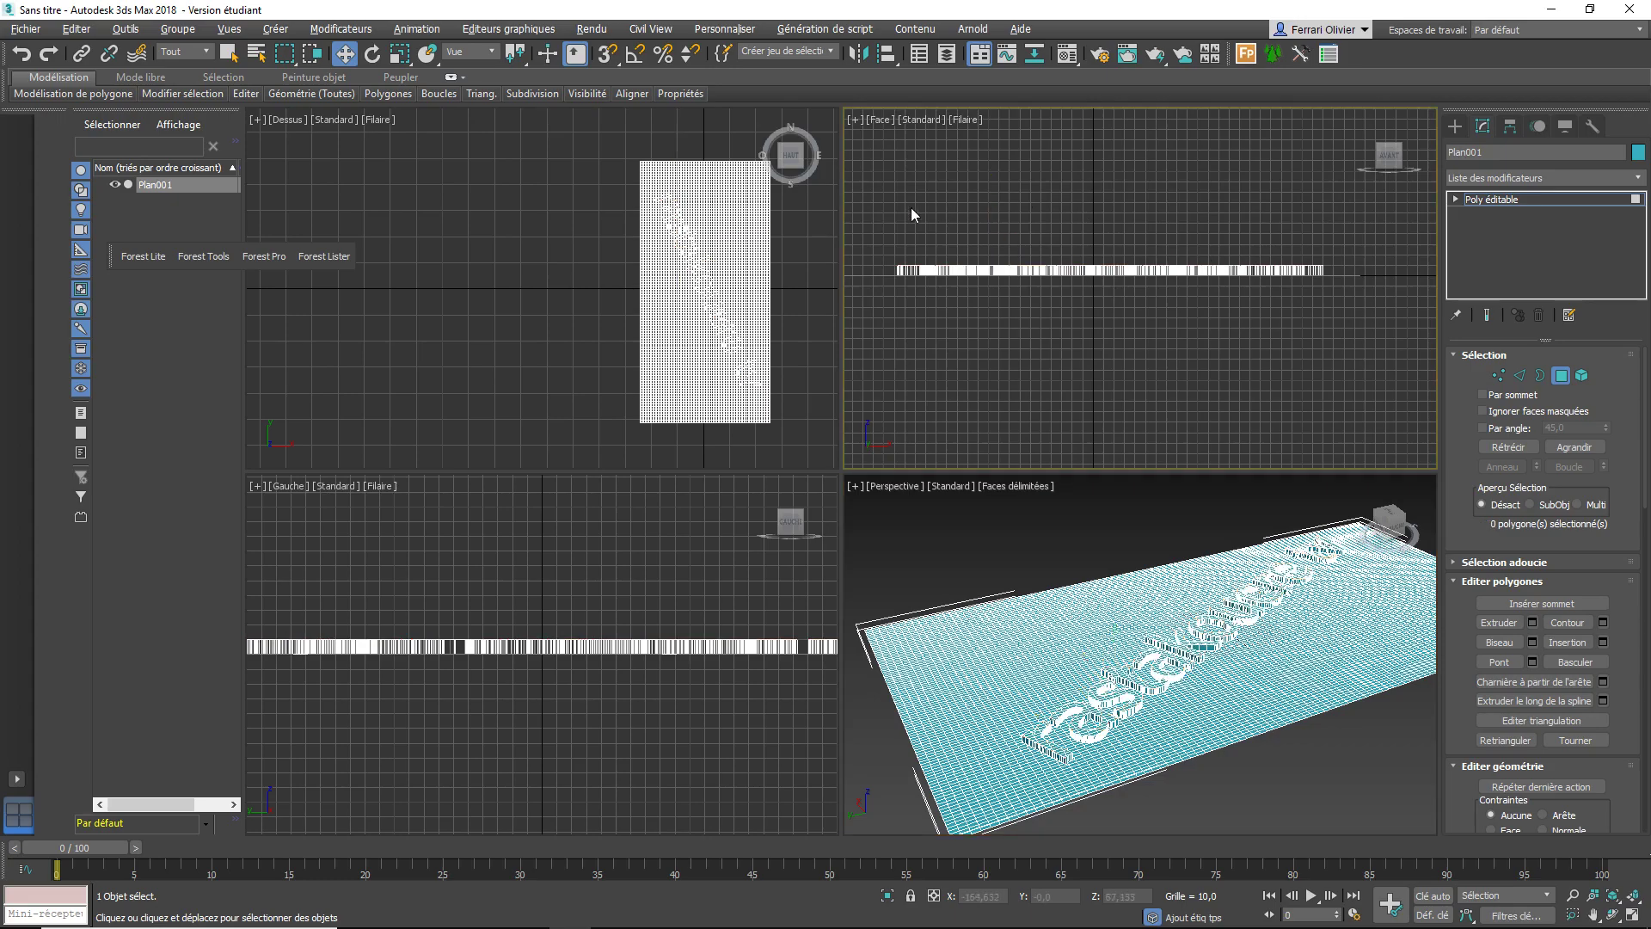
{"action": "left_click_drag", "start_coordinate": [878, 219], "coordinate": [1344, 274]}
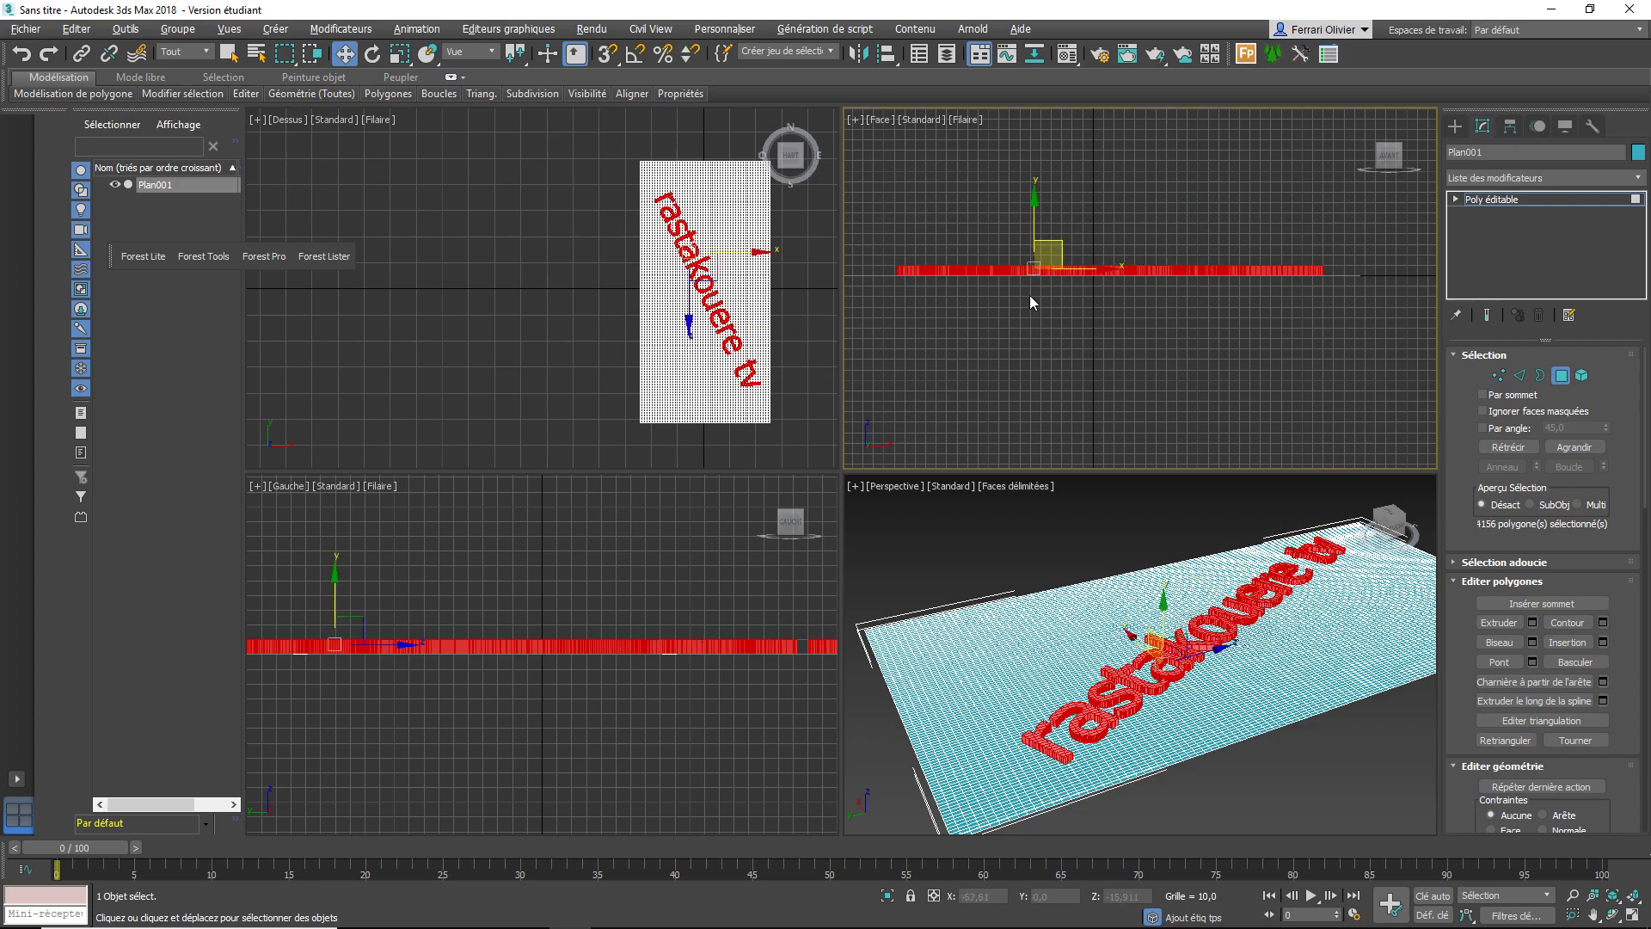
{"action": "key", "text": "alt+w"}
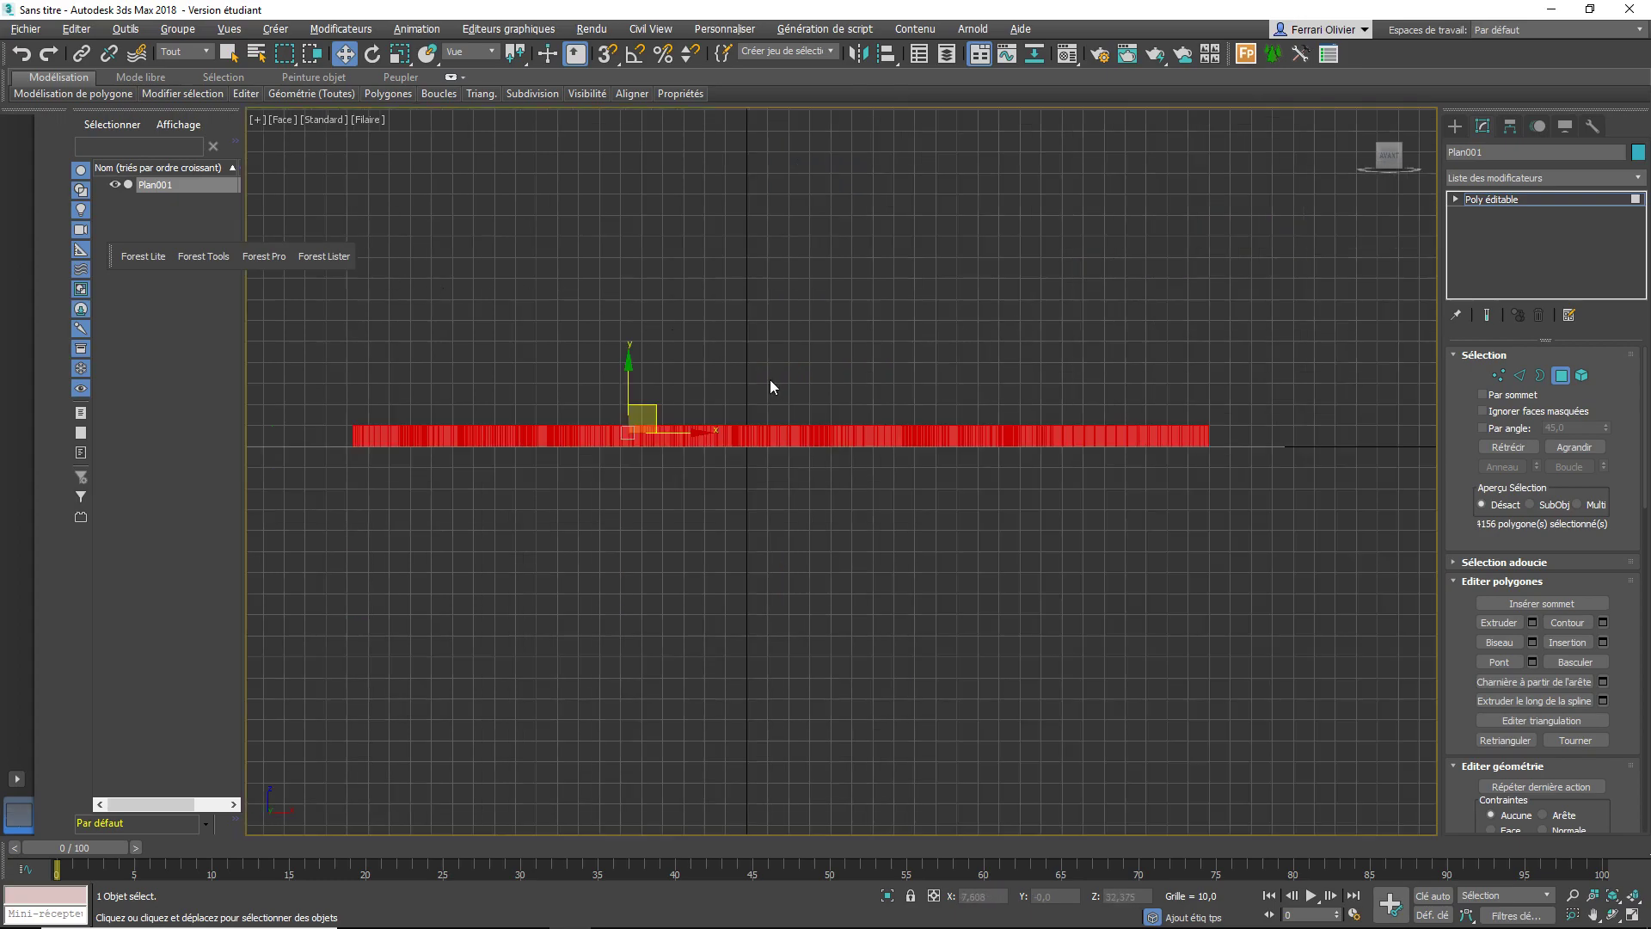
{"action": "key", "text": "alt+w"}
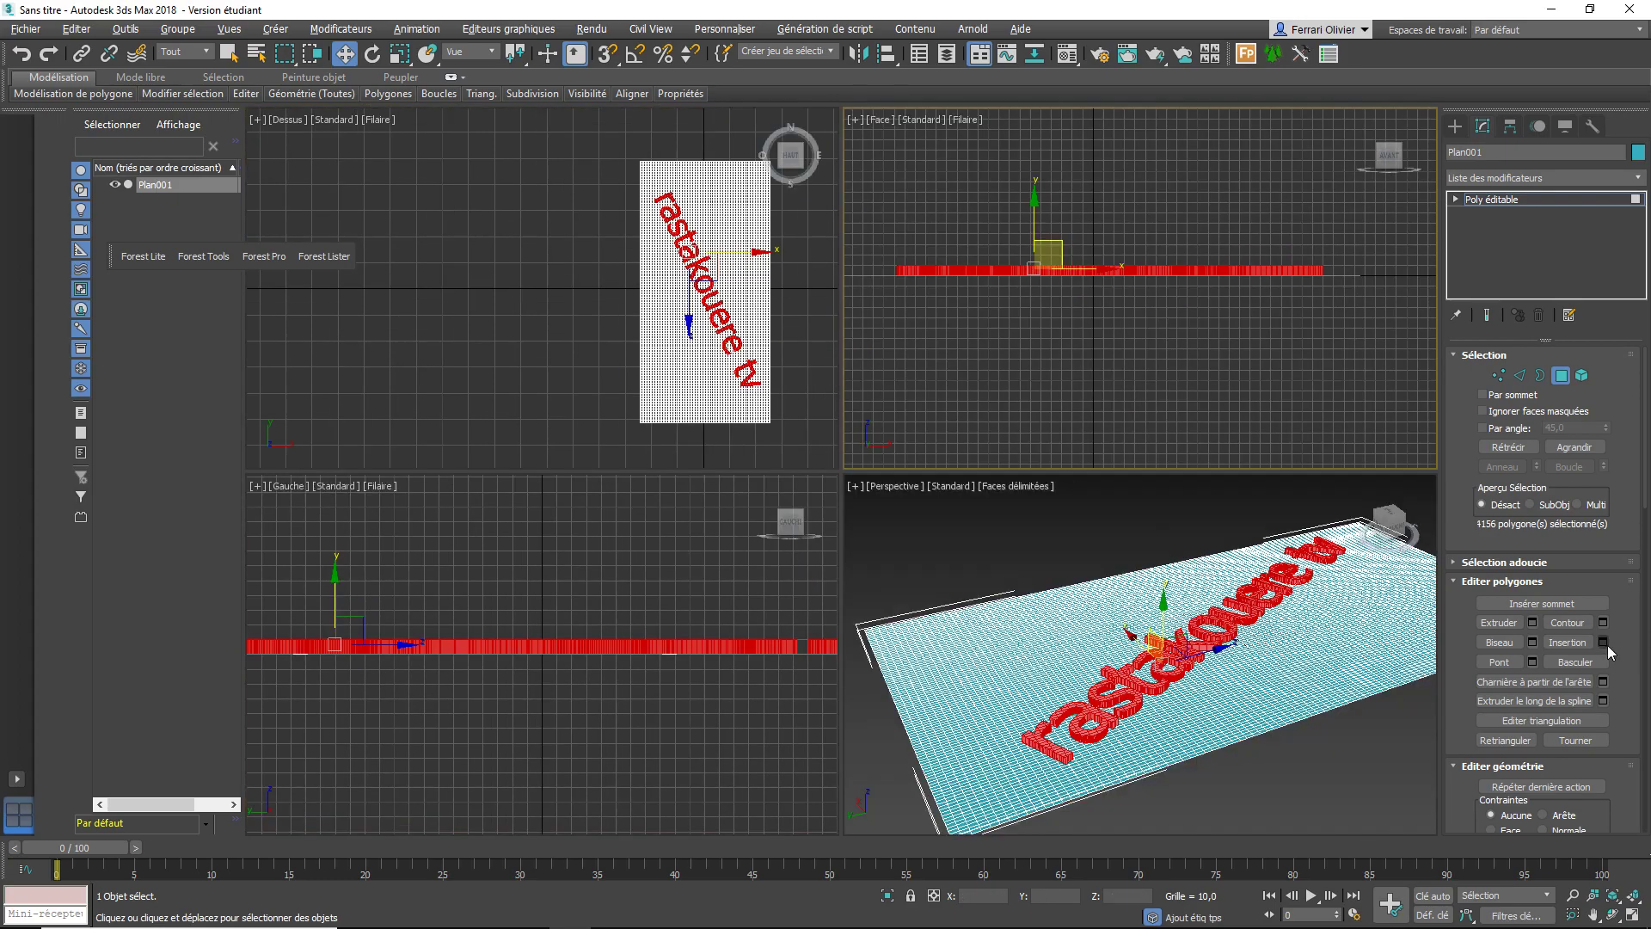
{"action": "scroll", "coordinate": [1576, 667], "scroll_direction": "down", "scroll_amount": 2}
{"action": "scroll", "coordinate": [1577, 666], "scroll_direction": "down", "scroll_amount": 2}
{"action": "scroll", "coordinate": [1576, 667], "scroll_direction": "down", "scroll_amount": 2}
{"action": "scroll", "coordinate": [1578, 668], "scroll_direction": "down", "scroll_amount": 2}
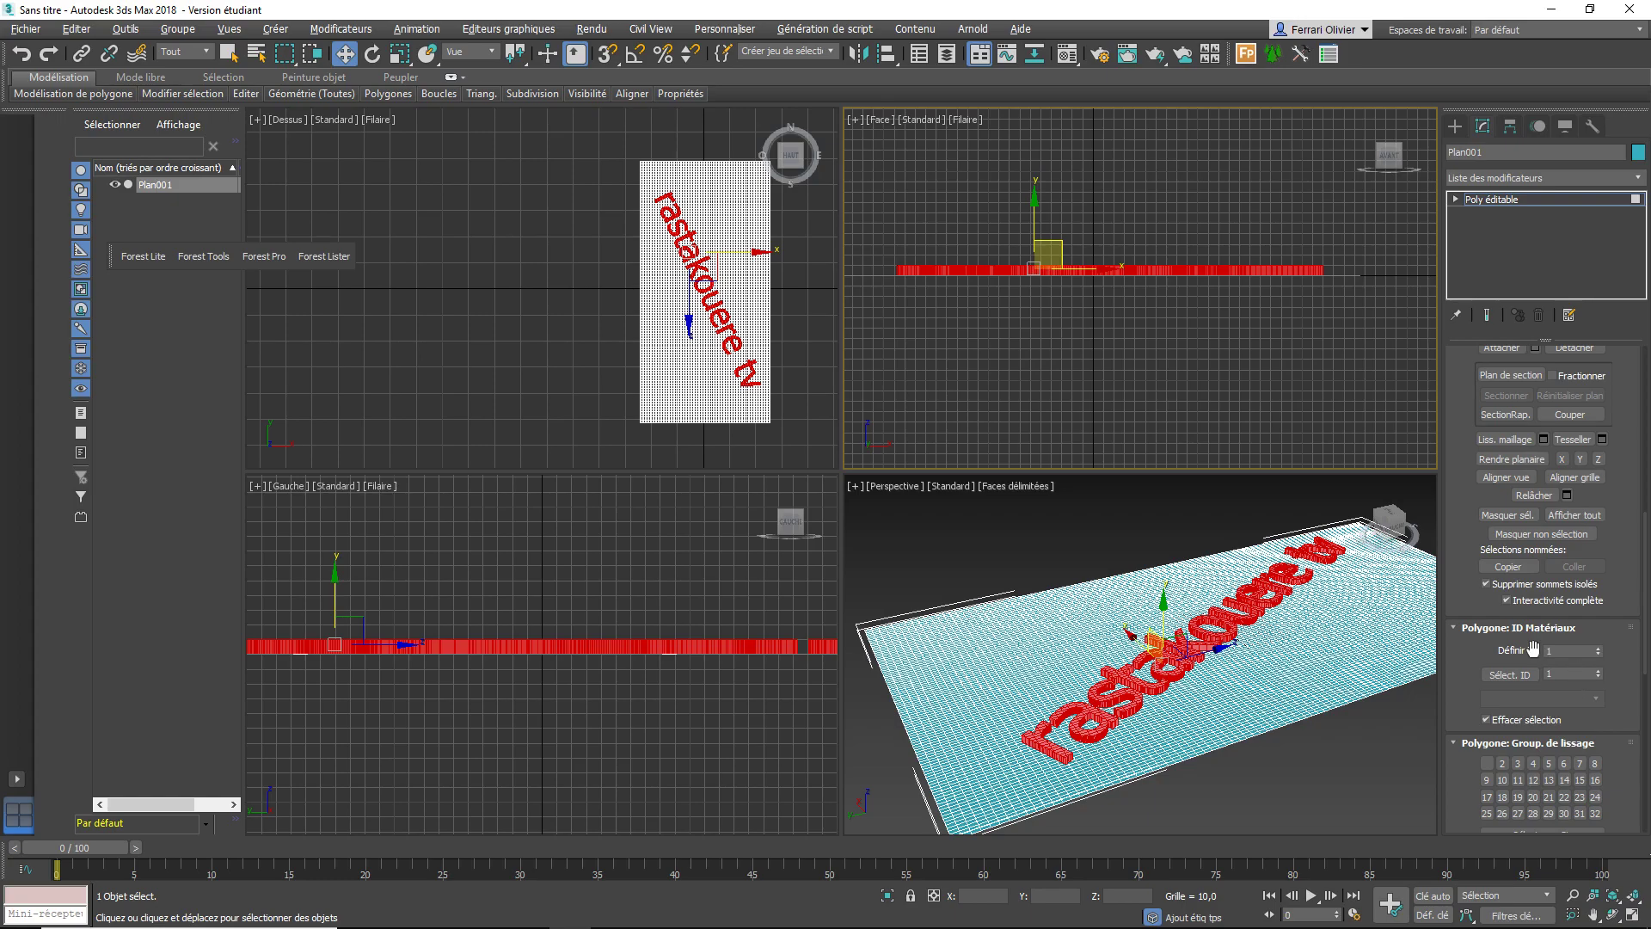
Invert the selection to the plane's flat faces and give them material ID 2
{"action": "left_click", "coordinate": [76, 29]}
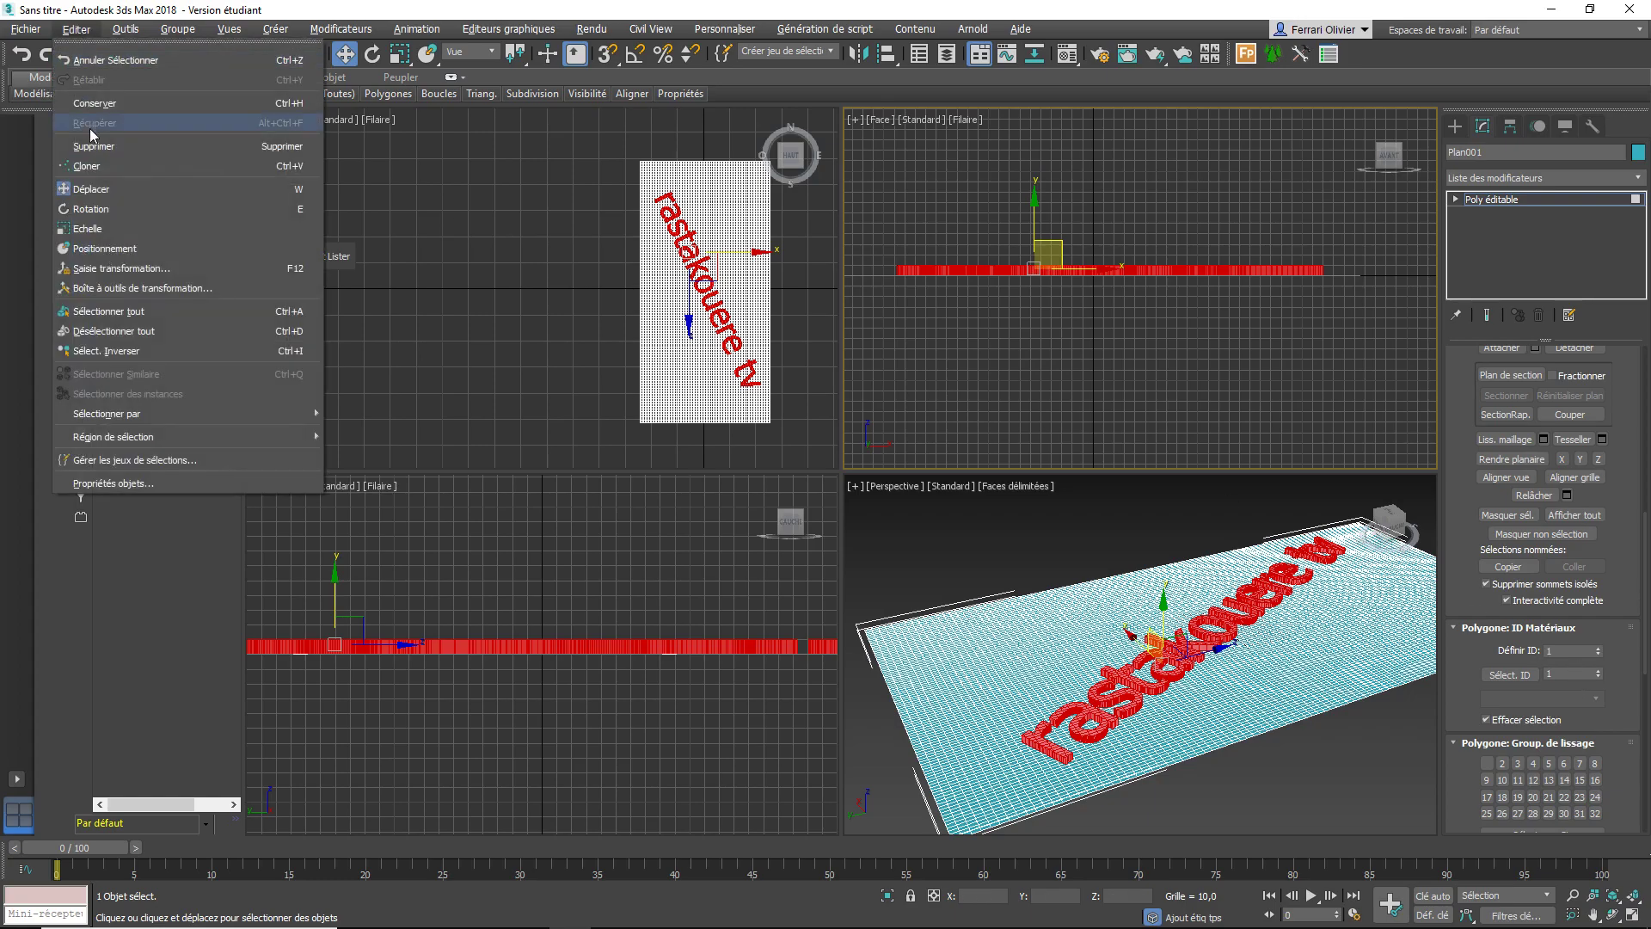
{"action": "left_click", "coordinate": [130, 351]}
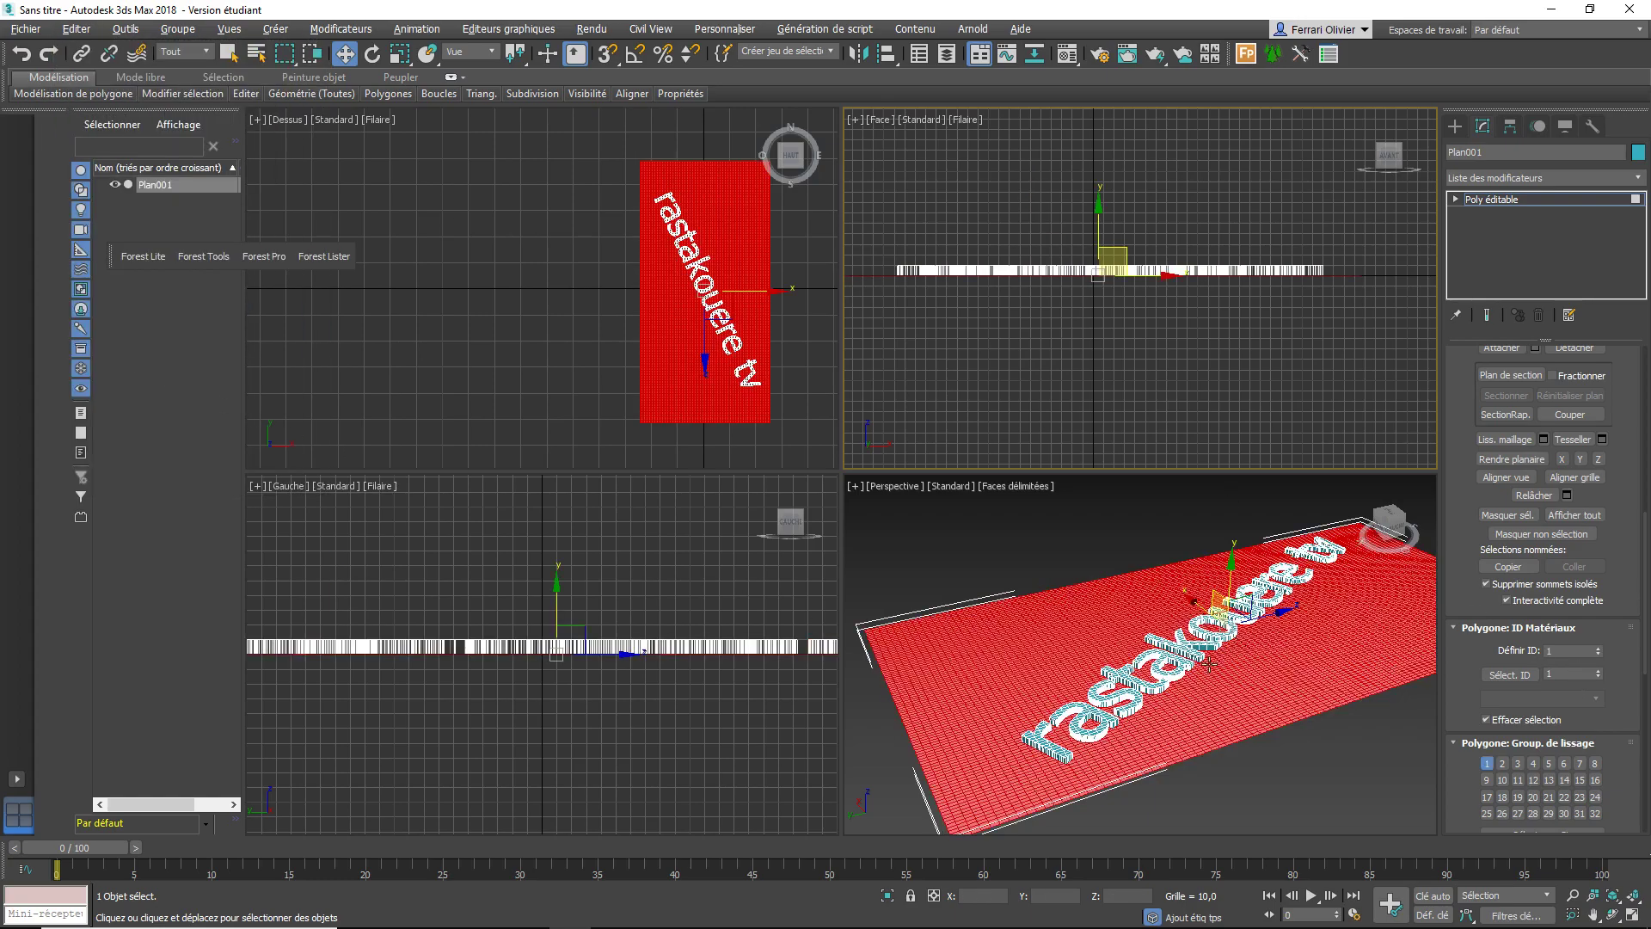
{"action": "left_click", "coordinate": [1572, 650]}
{"action": "left_click", "coordinate": [1142, 532]}
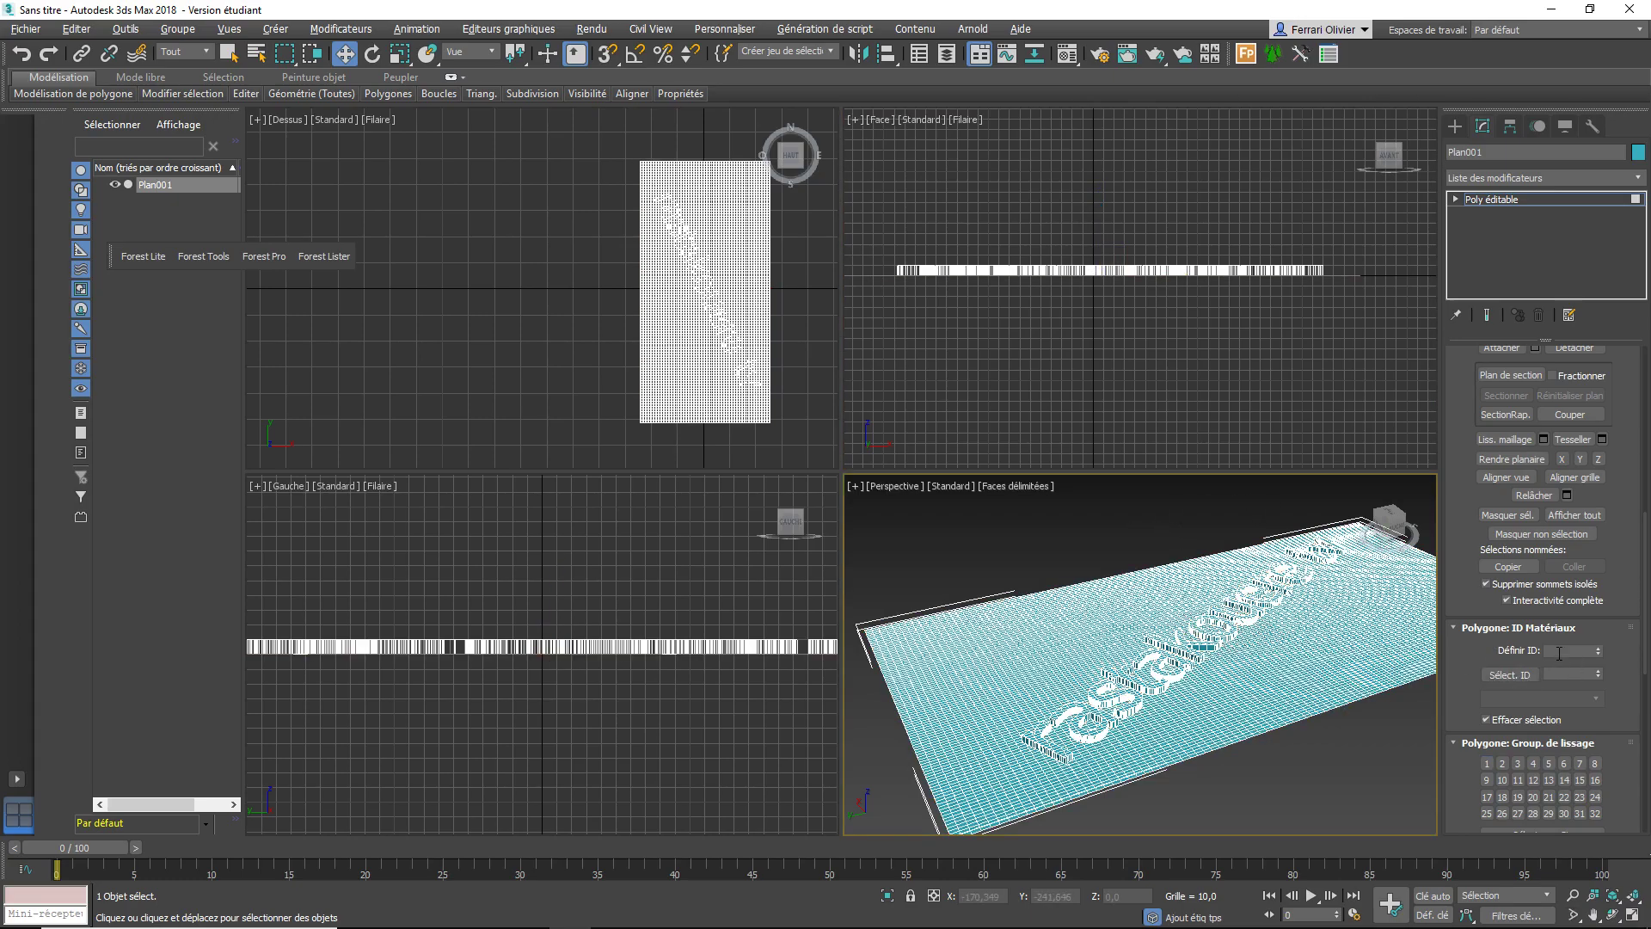
Check material IDs 1 and 2 by selecting each in turn, then deselect all
{"action": "left_click", "coordinate": [1568, 678]}
{"action": "left_click", "coordinate": [1510, 674]}
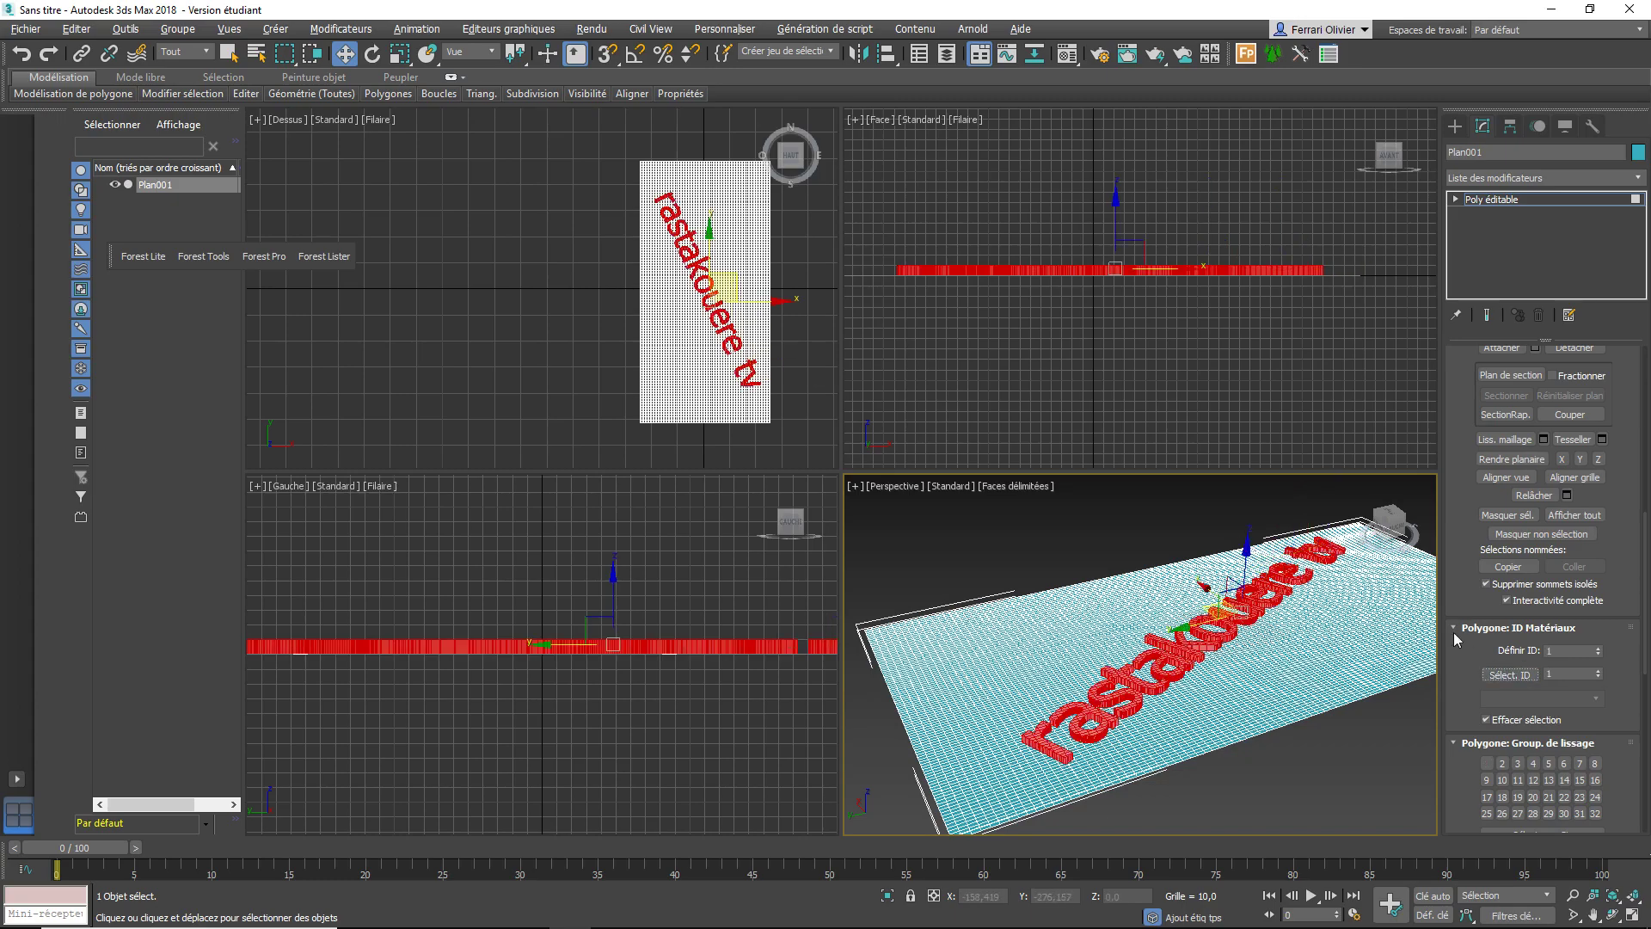
{"action": "left_click", "coordinate": [1569, 675]}
{"action": "type", "text": "2"}
{"action": "left_click", "coordinate": [1510, 675]}
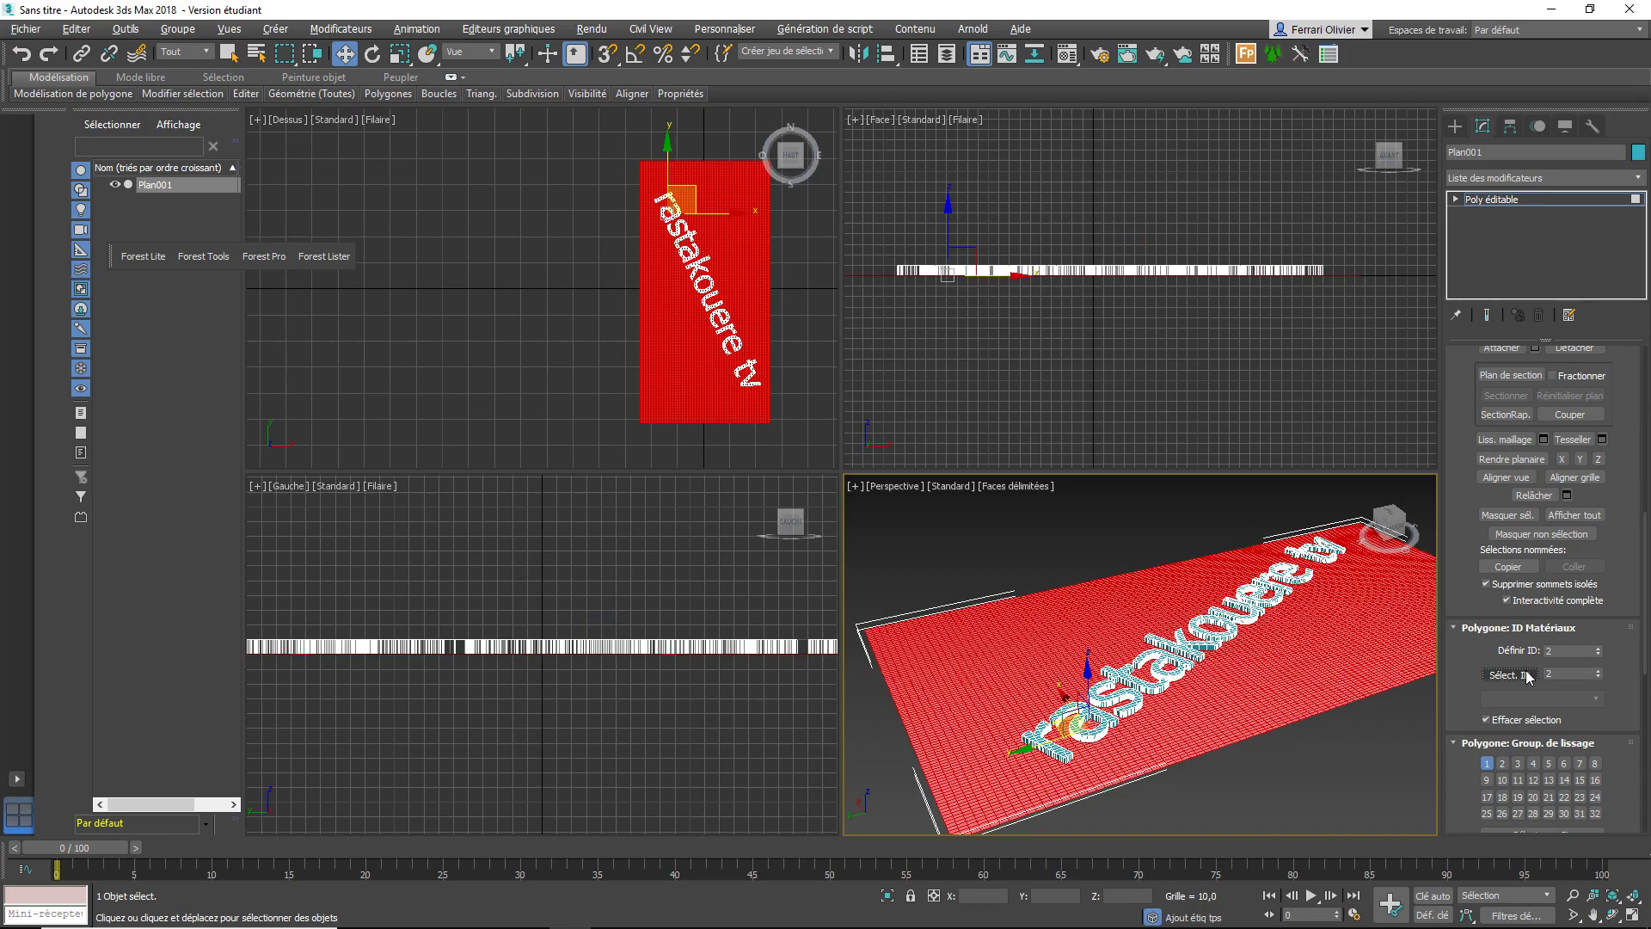
{"action": "left_click", "coordinate": [1291, 779]}
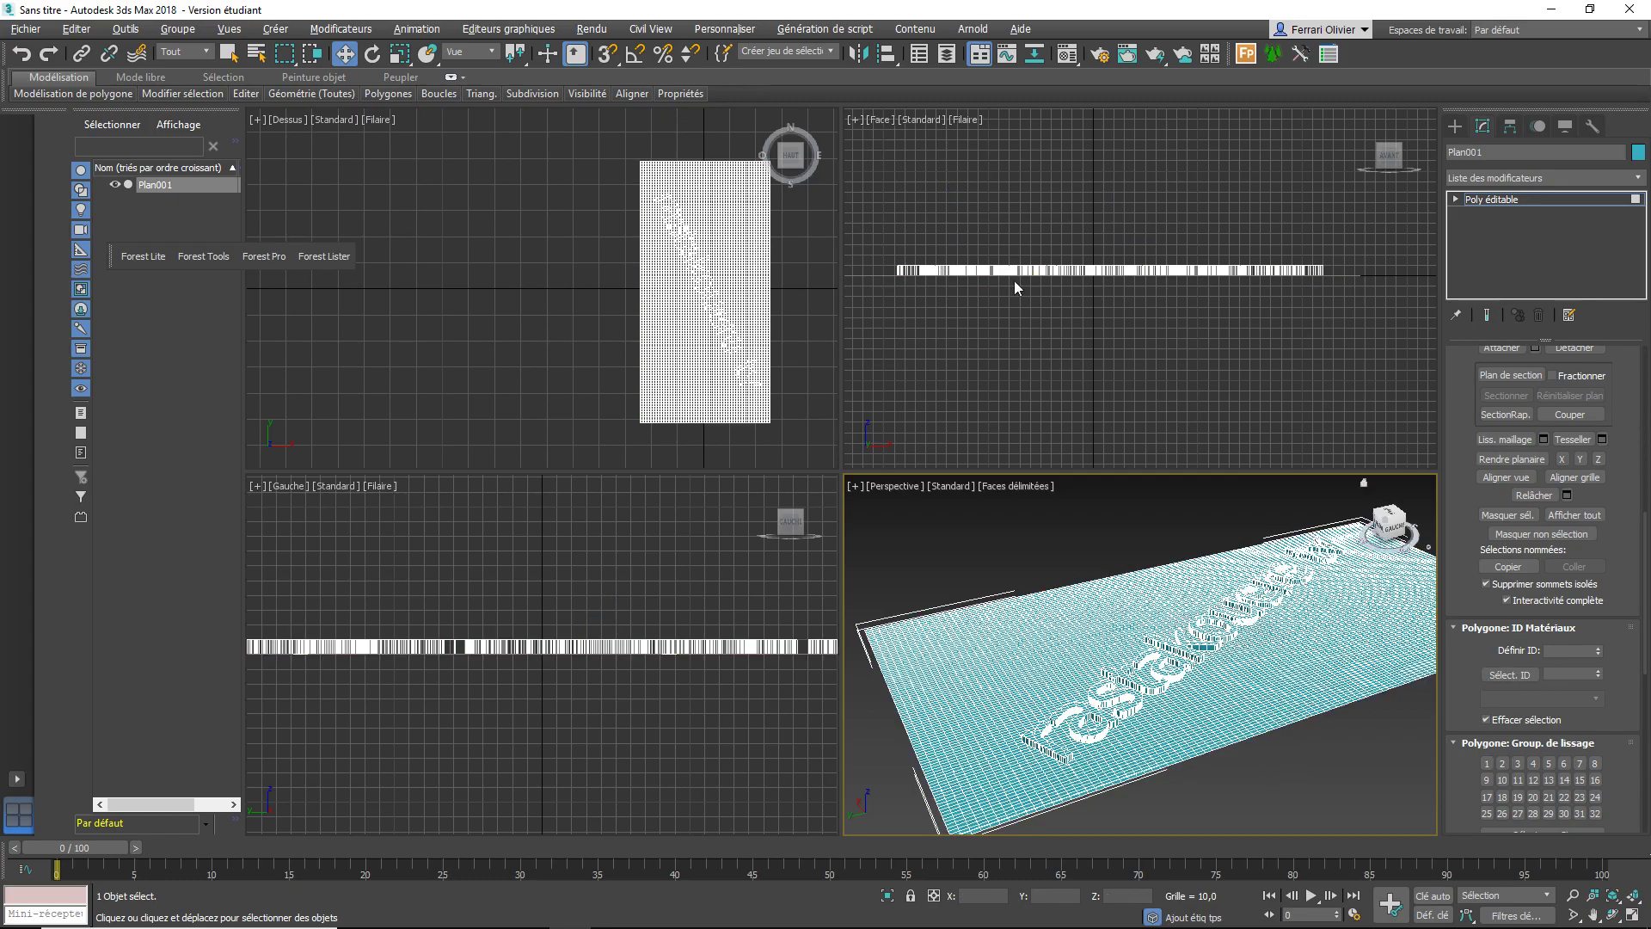
{"action": "left_click", "coordinate": [29, 30]}
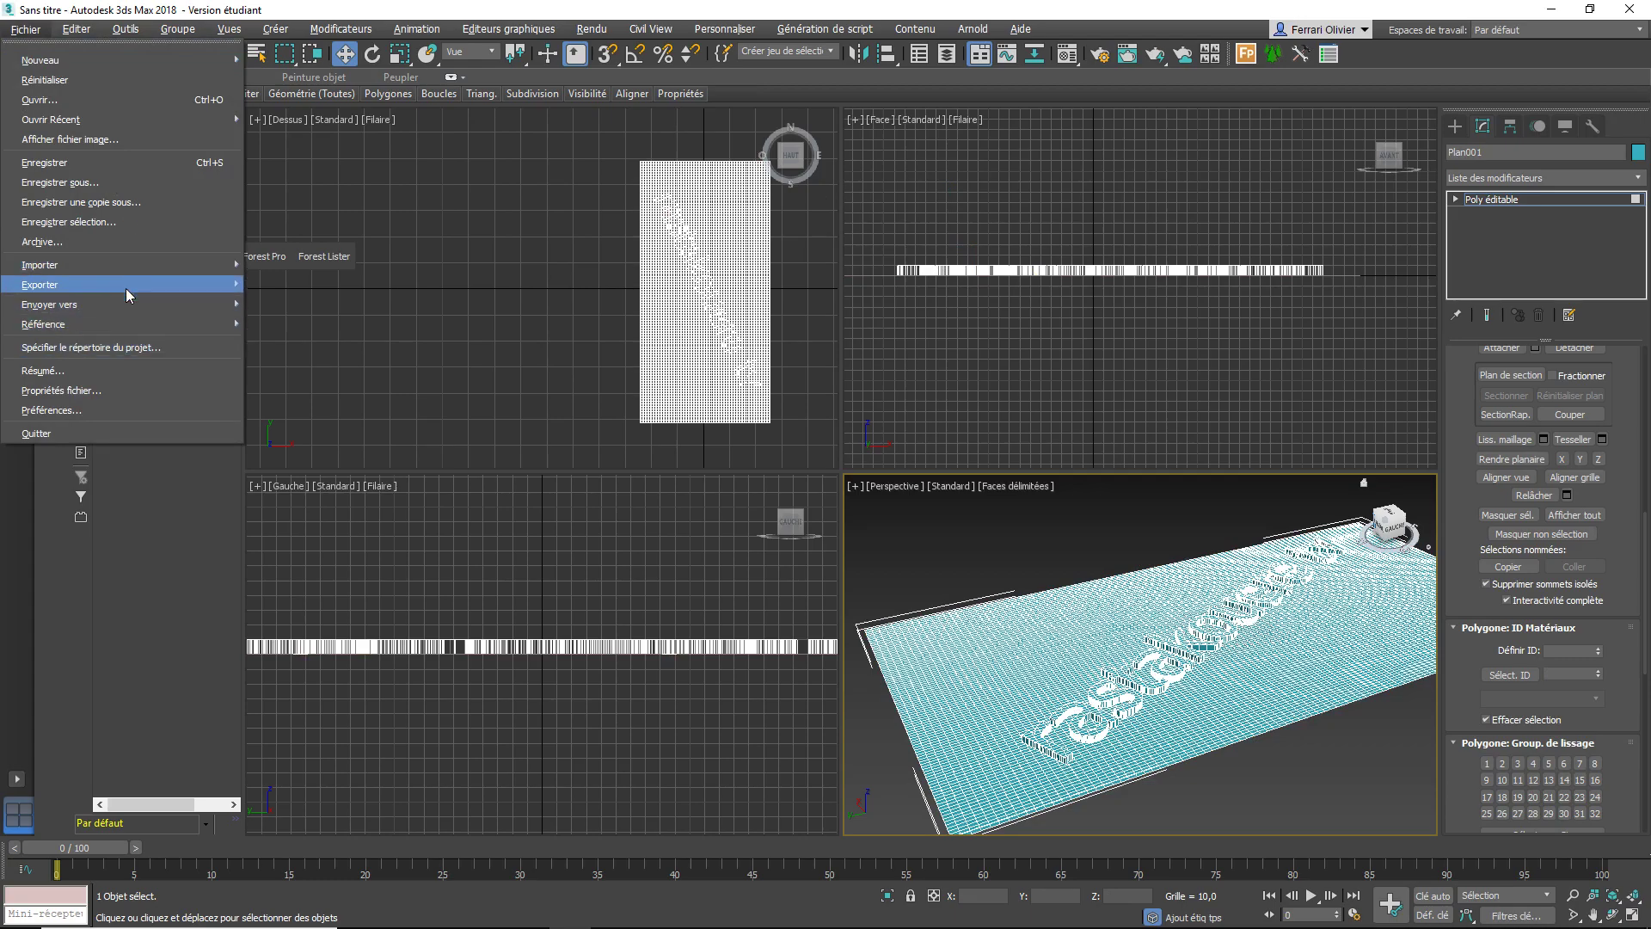
{"action": "mouse_move", "coordinate": [39, 284]}
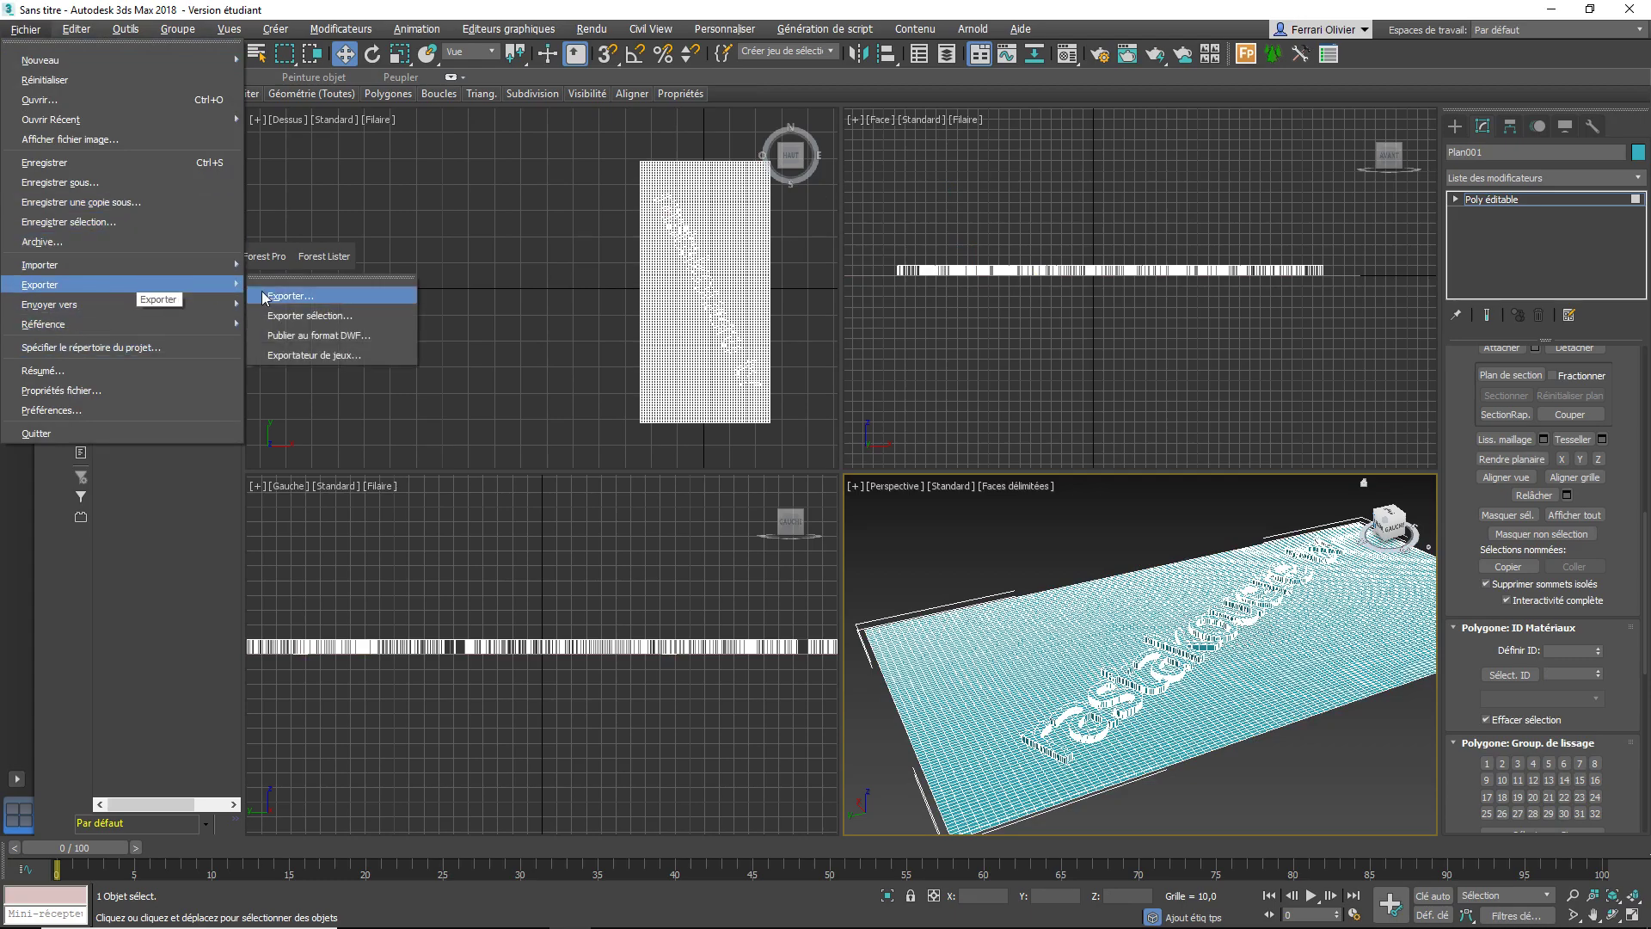
Export Plan001 as an OBJ, overwriting the existing teste e3d file
{"action": "left_click", "coordinate": [275, 299]}
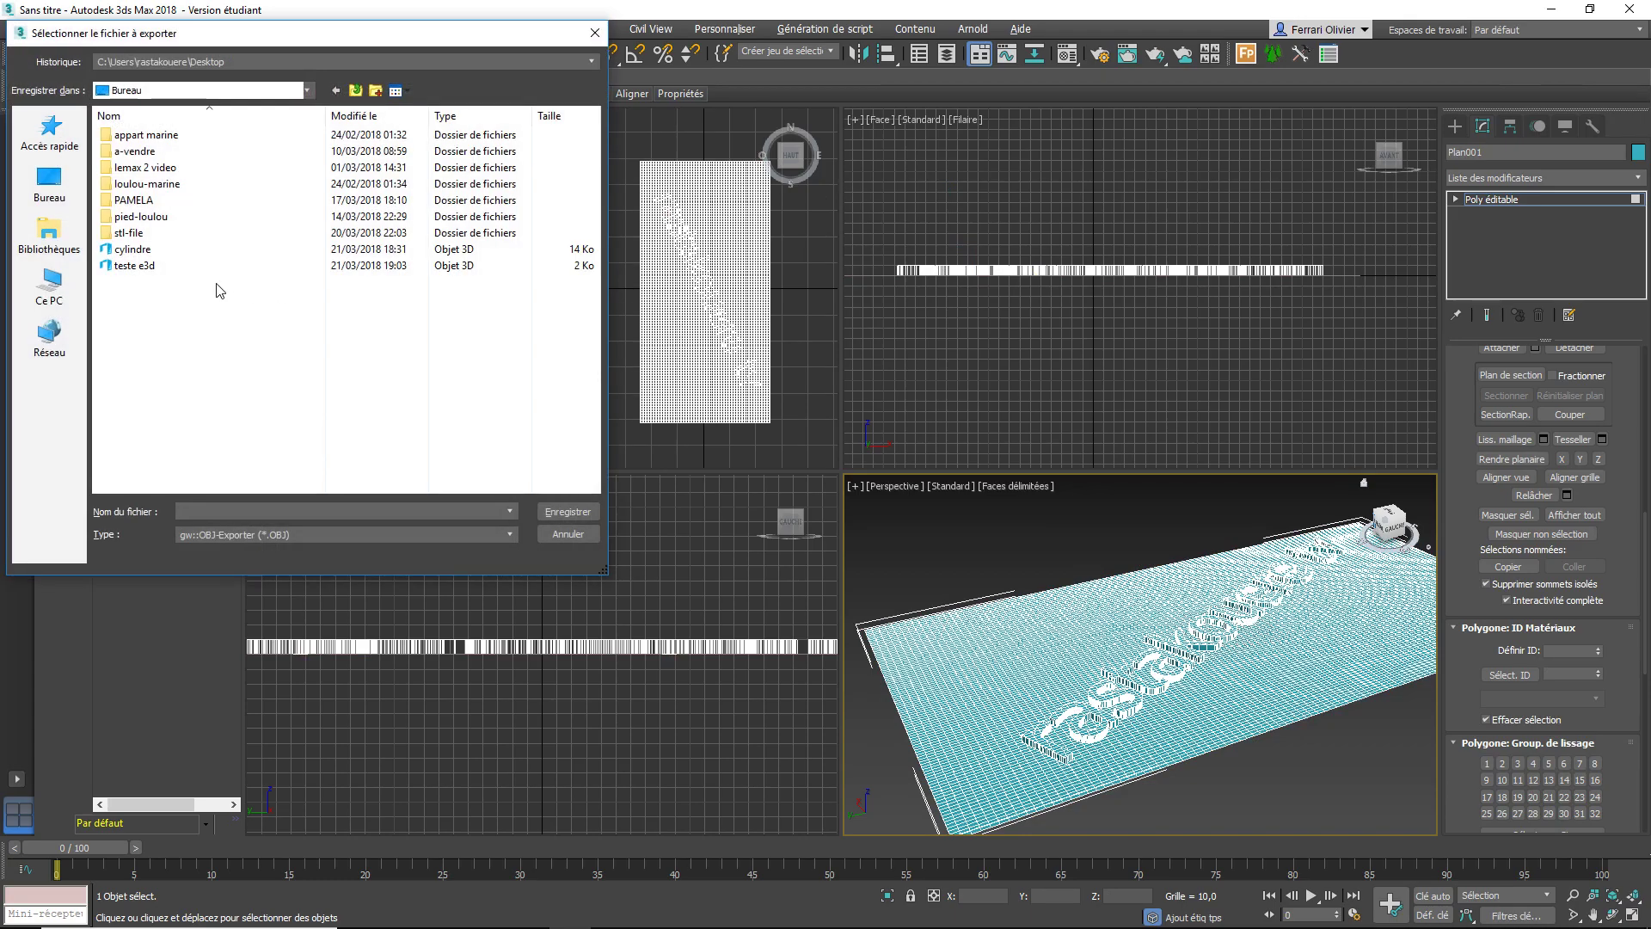
{"action": "double_click", "coordinate": [153, 273]}
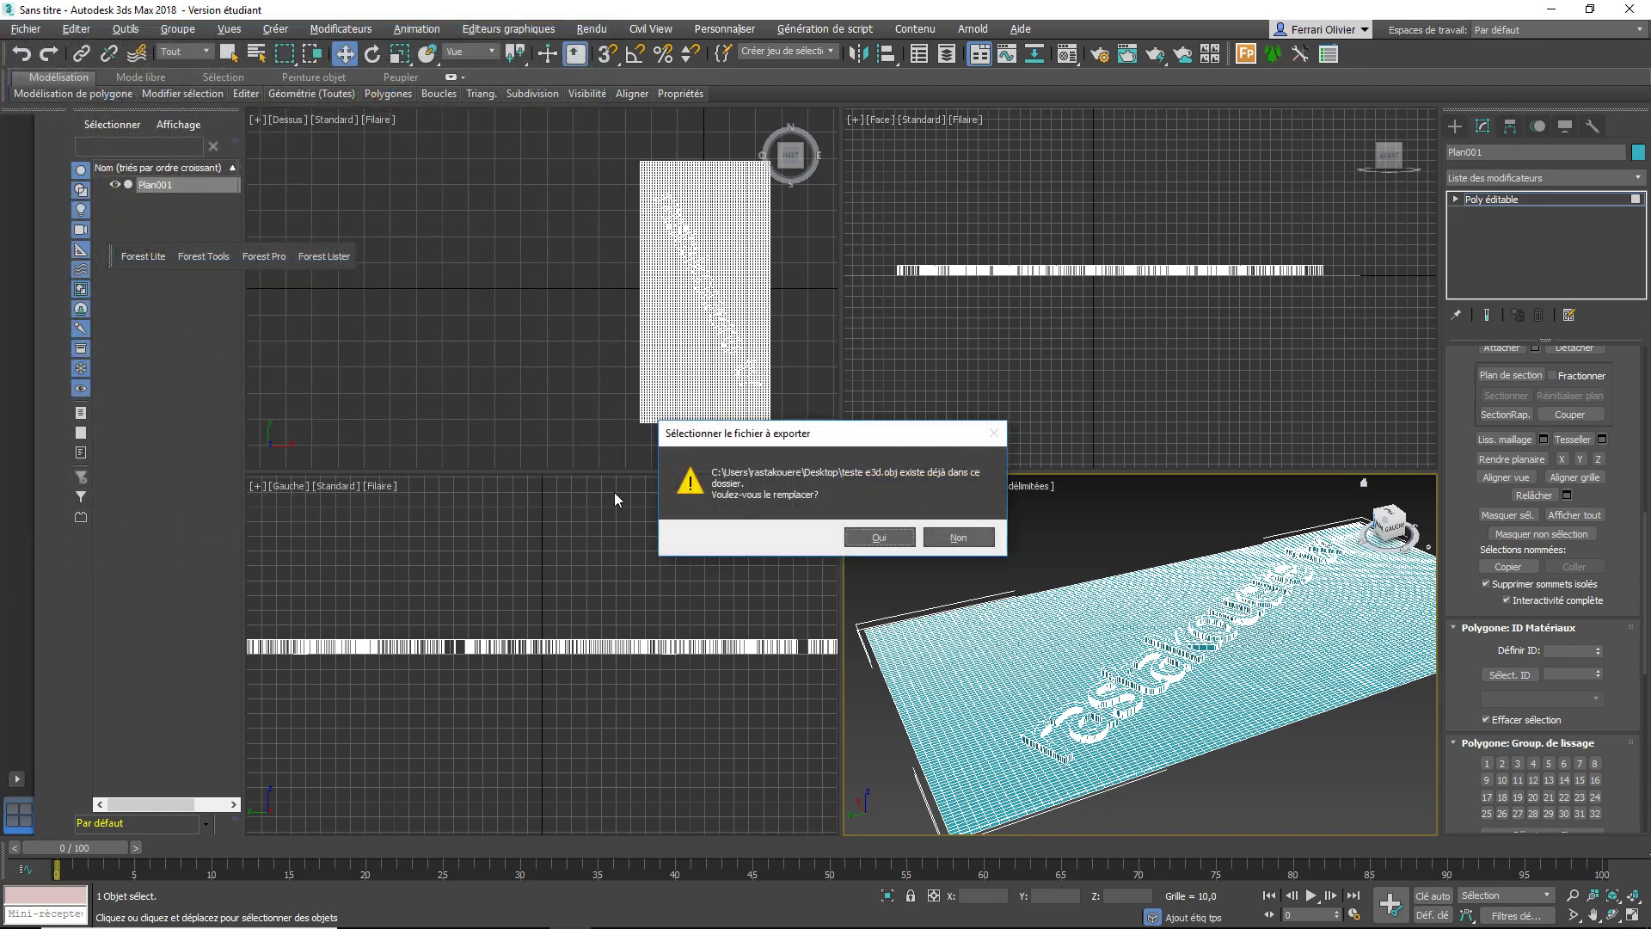
{"action": "left_click", "coordinate": [882, 539]}
{"action": "left_click", "coordinate": [744, 611]}
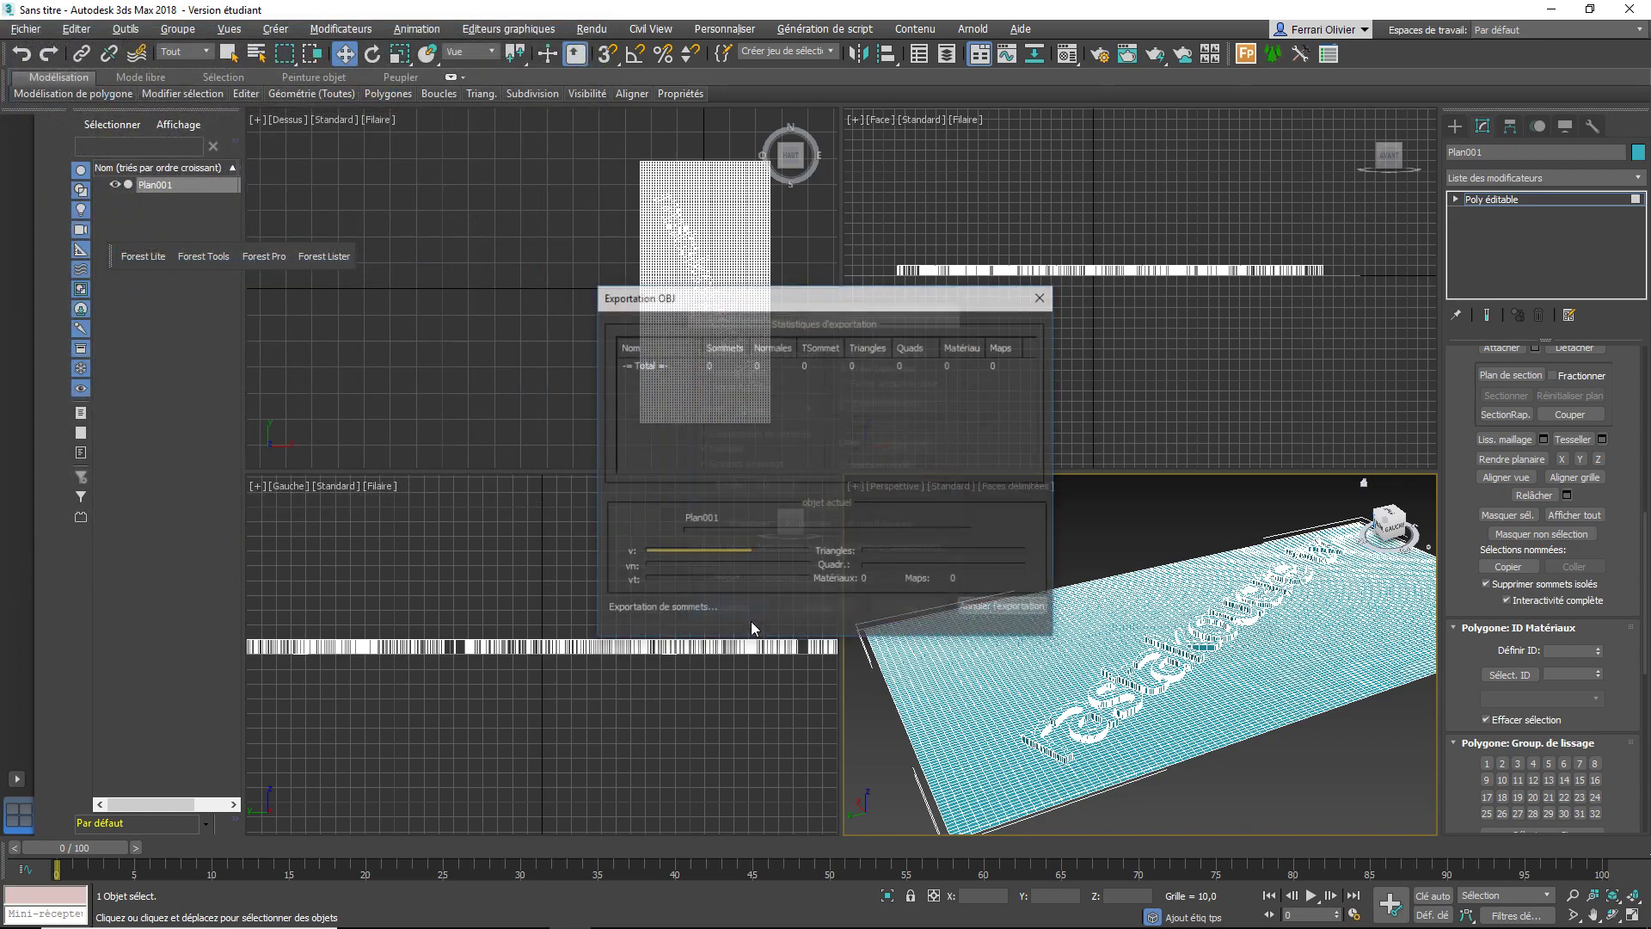
{"action": "left_click", "coordinate": [987, 611]}
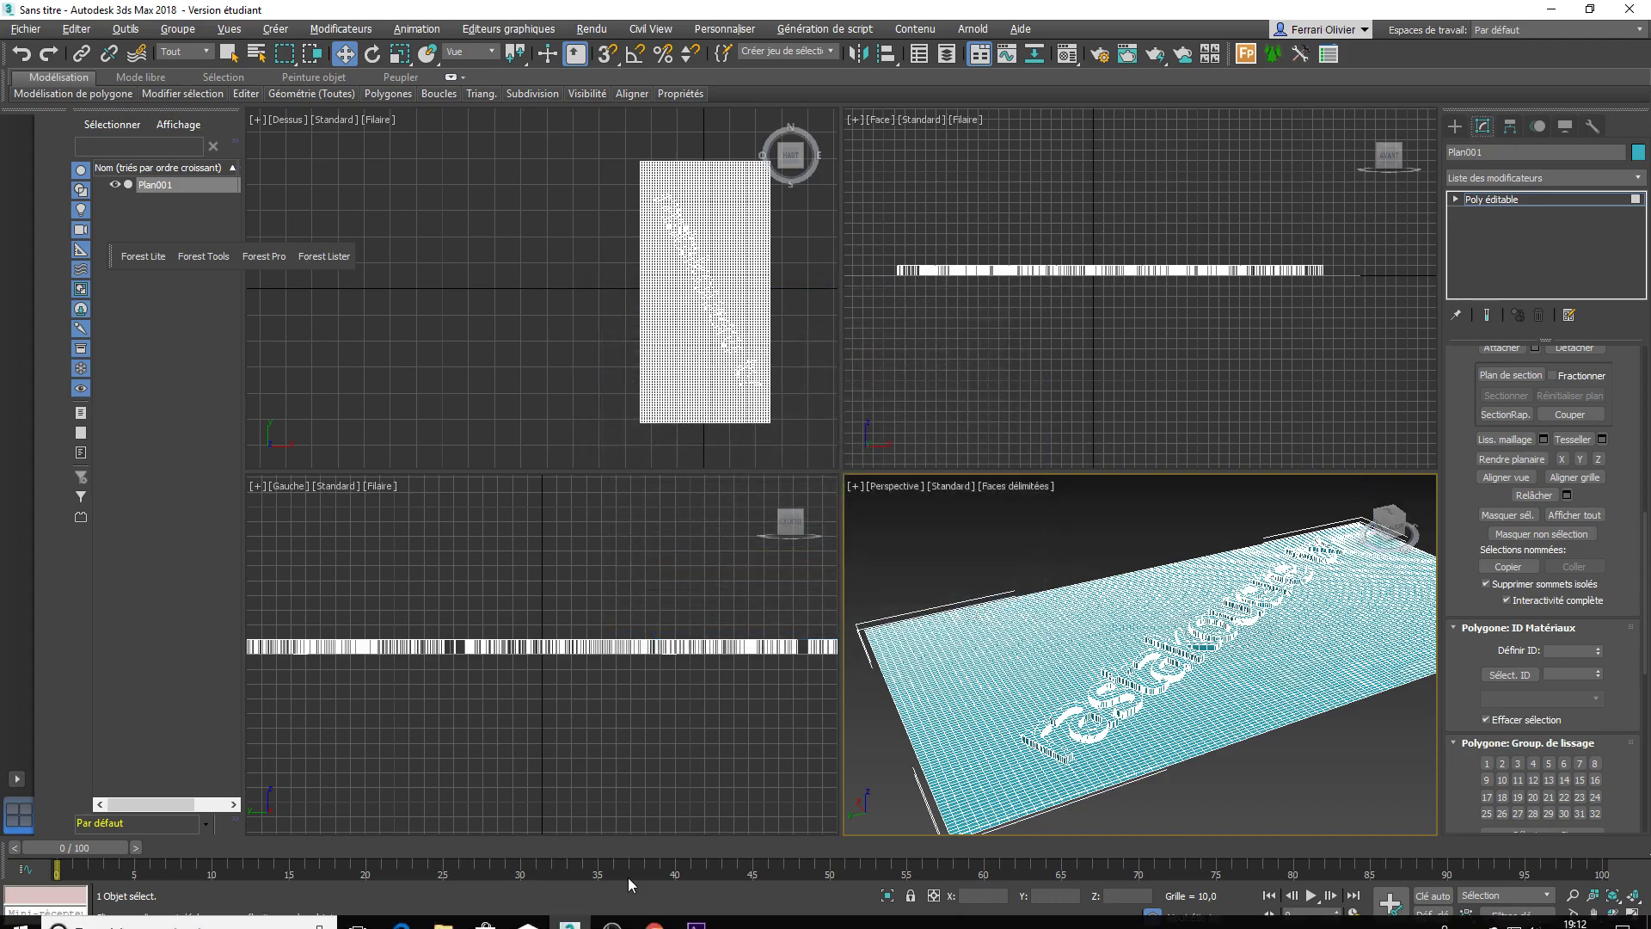
{"action": "left_click", "coordinate": [700, 911]}
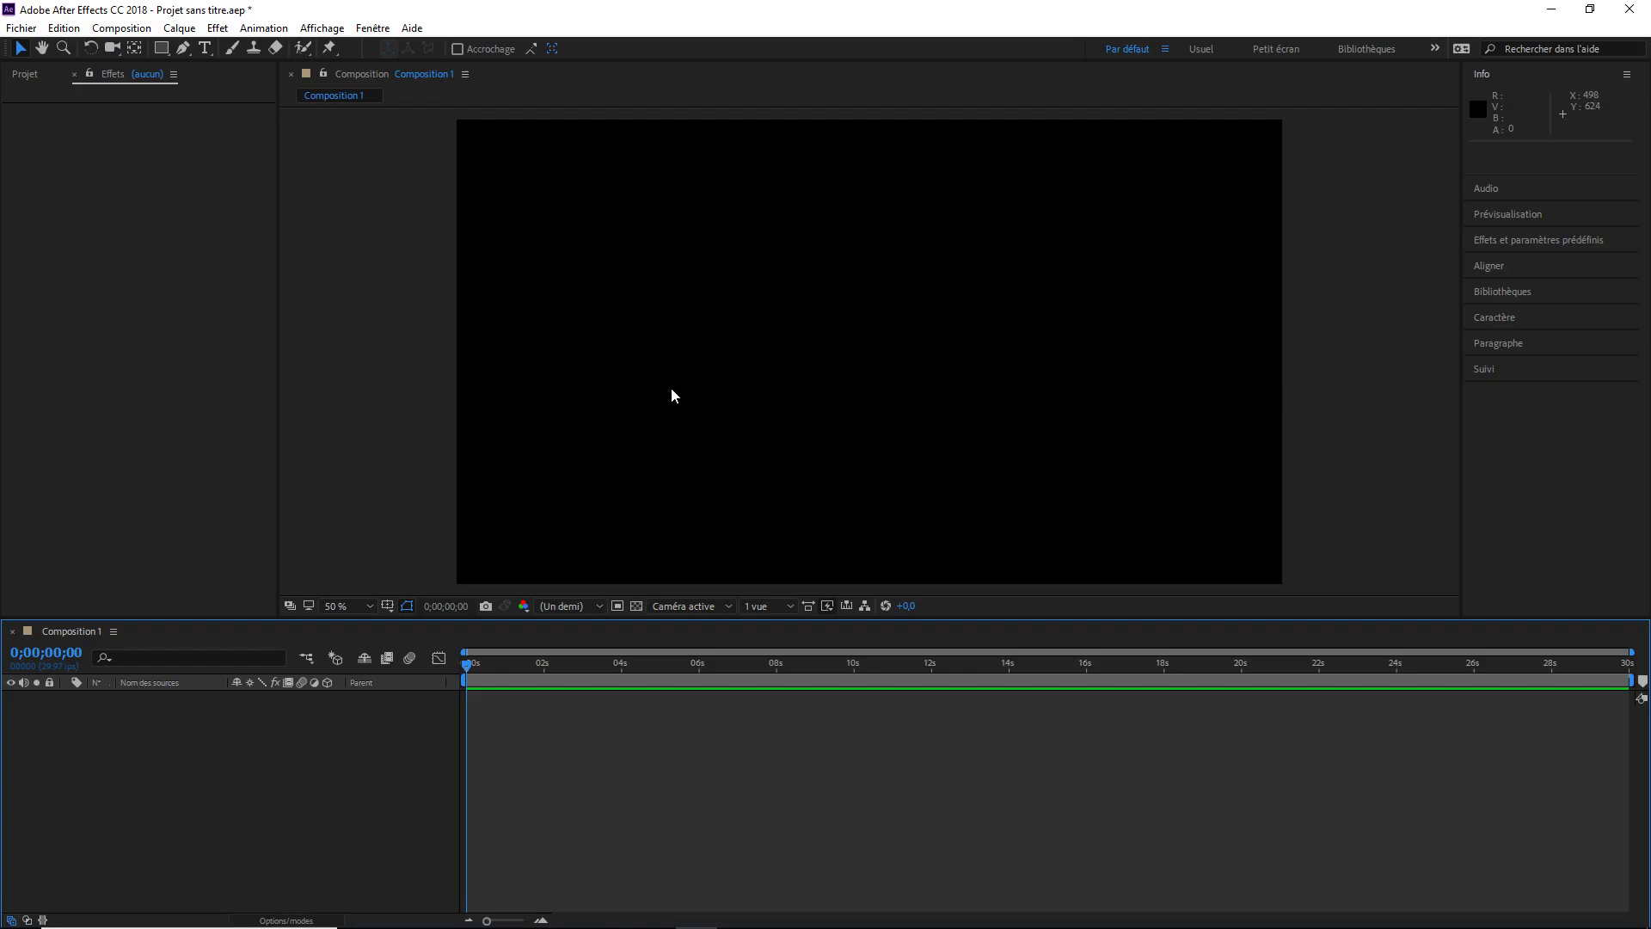
Create the dark grey solid Gris foncé uni 1, apply Video Copilot Element, and open Scene Setup
{"action": "key", "text": "ctrl+y"}
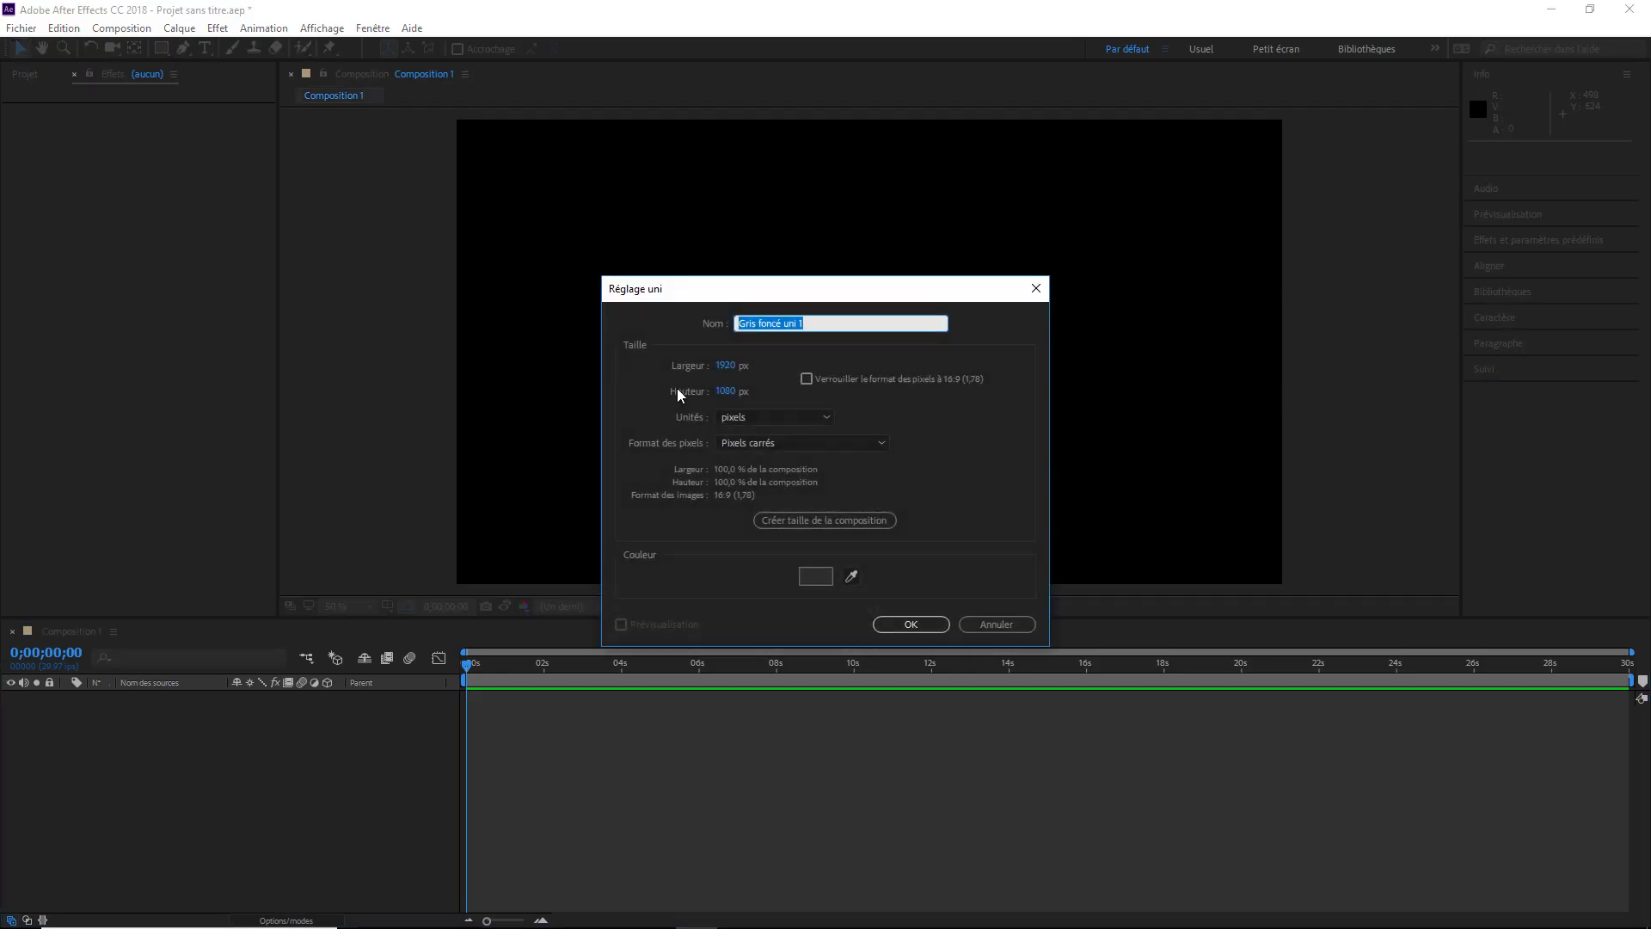
{"action": "left_click", "coordinate": [912, 624]}
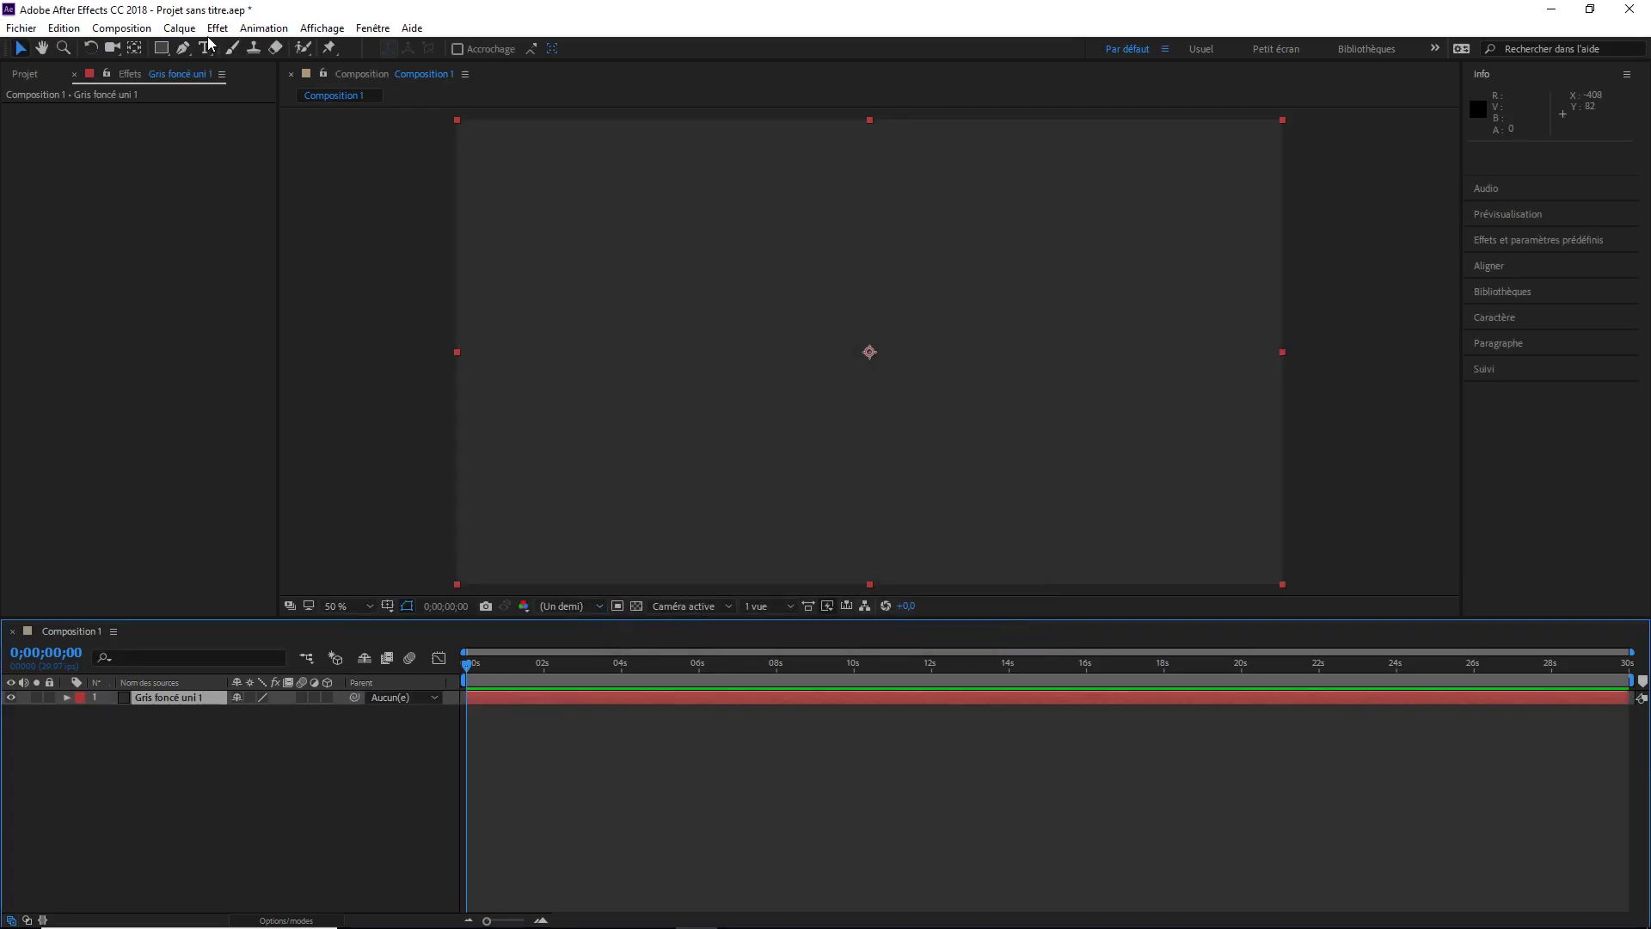
{"action": "left_click", "coordinate": [179, 28]}
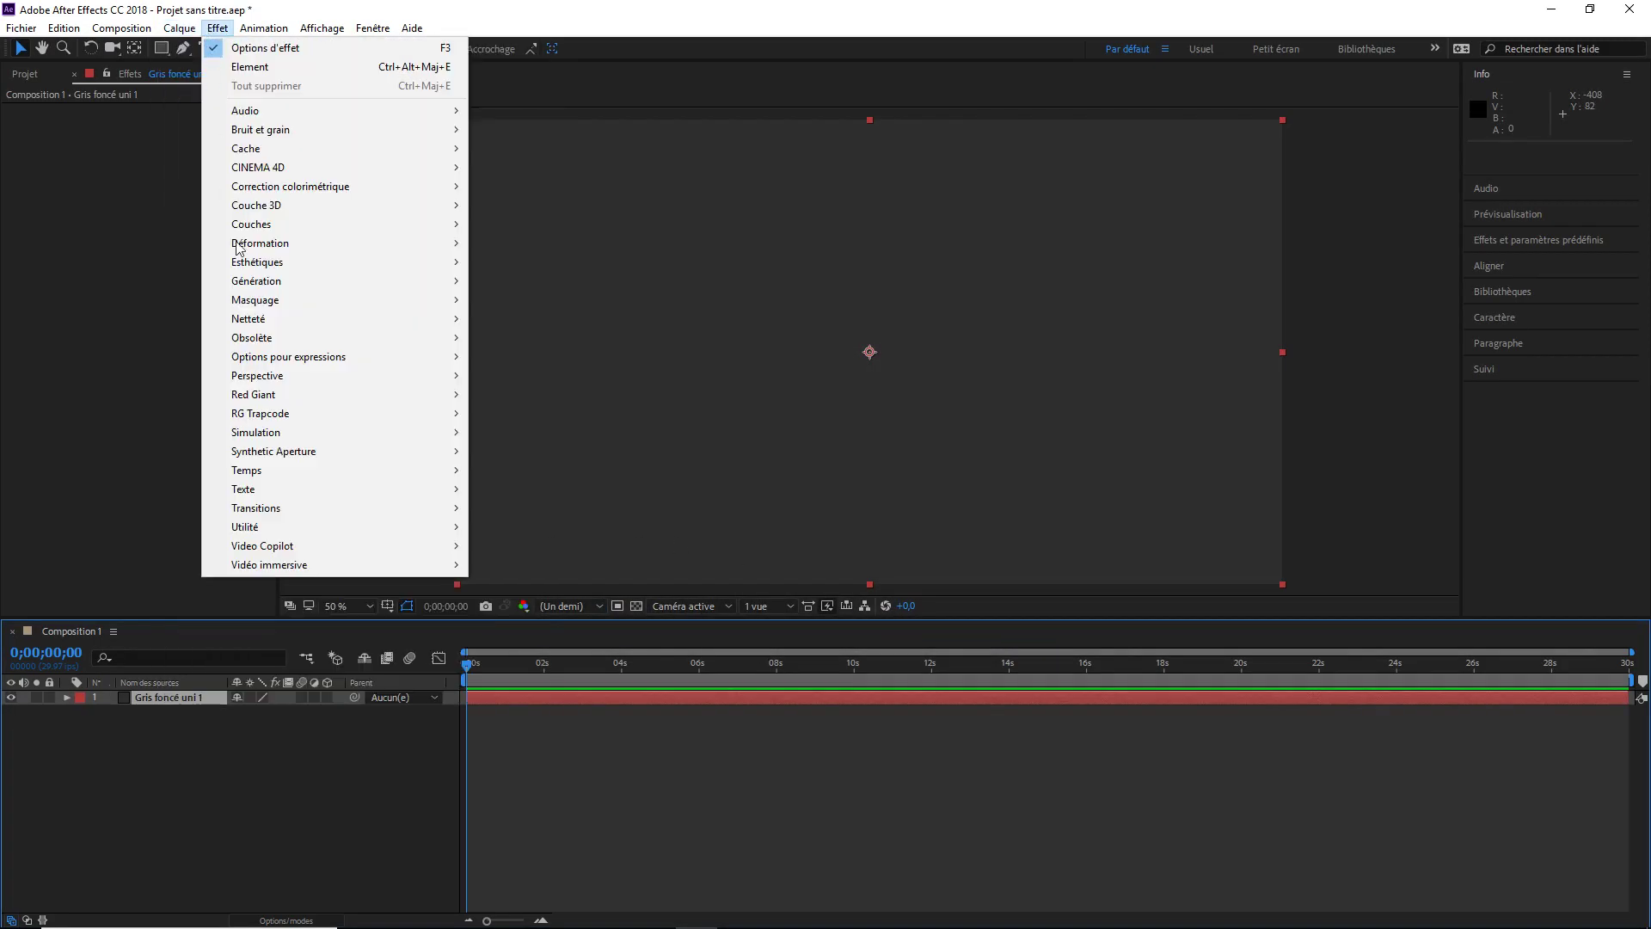
{"action": "mouse_move", "coordinate": [261, 545]}
{"action": "left_click", "coordinate": [504, 546]}
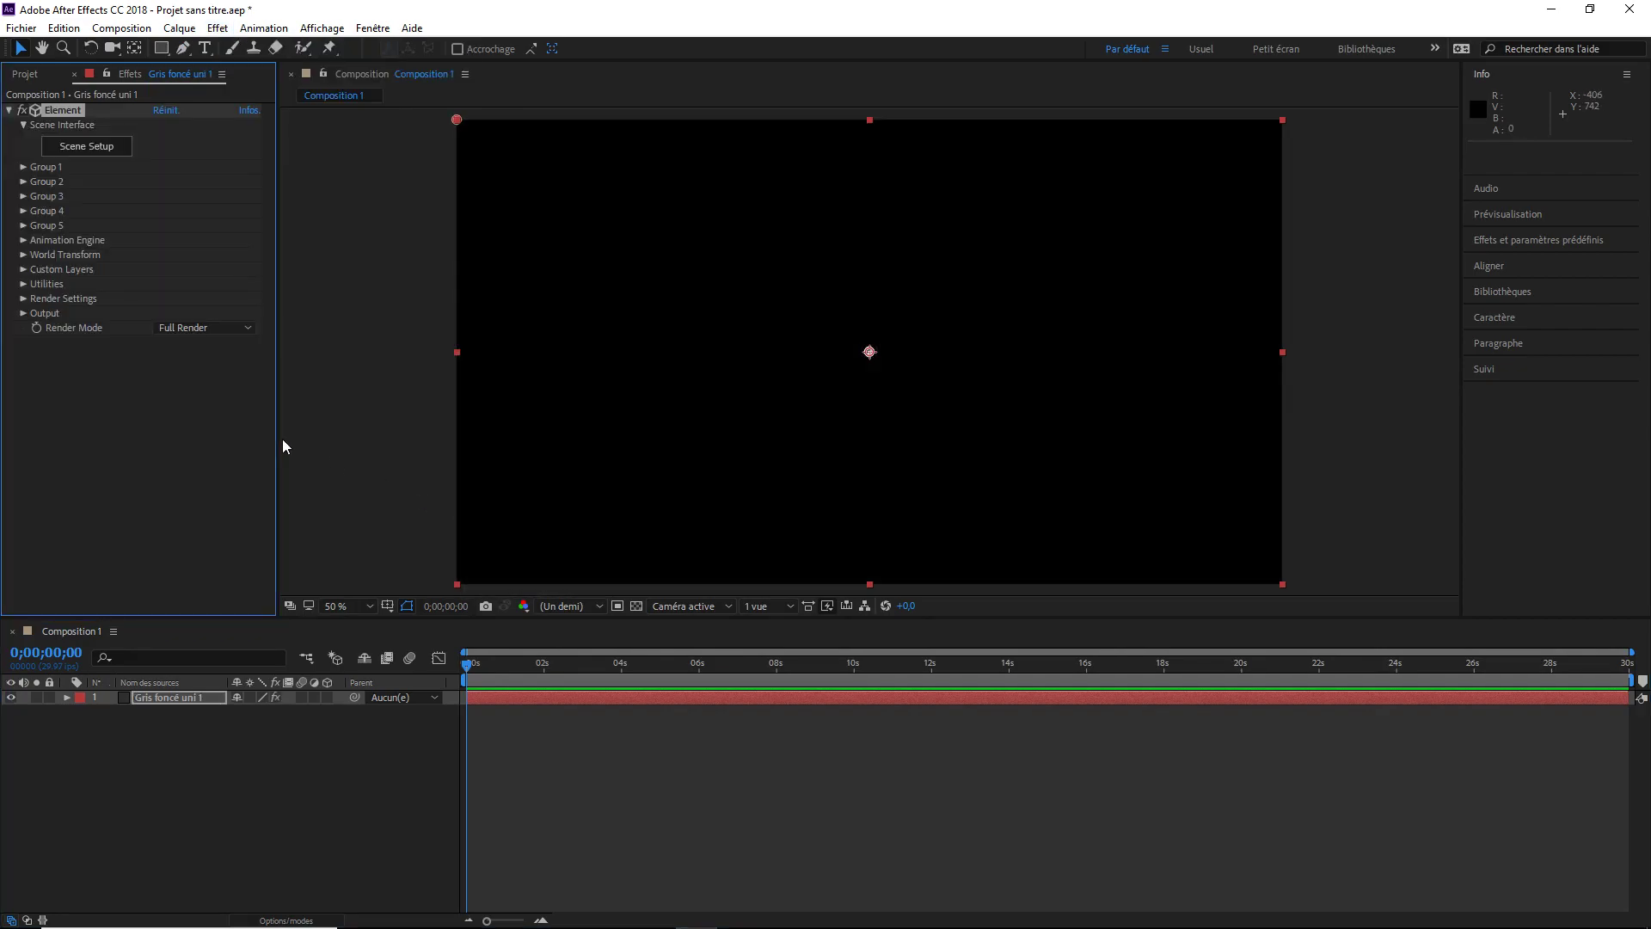
{"action": "left_click", "coordinate": [111, 148]}
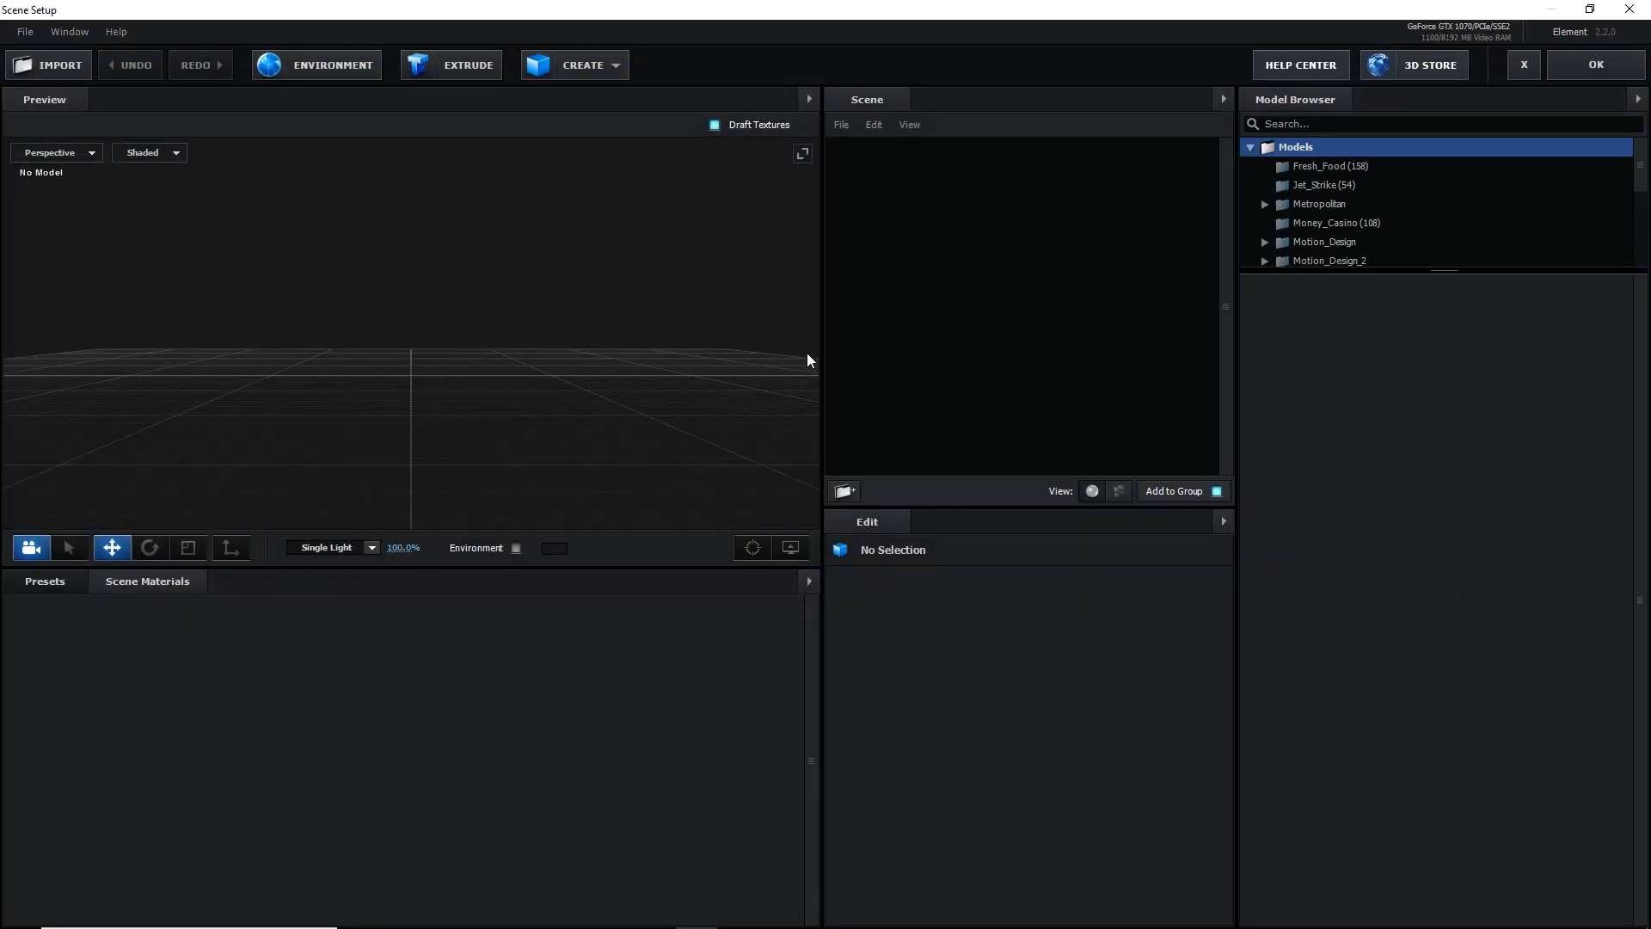
Import the teste e3d model and orbit the Preview to view the raised lettering
{"action": "left_click", "coordinate": [69, 69]}
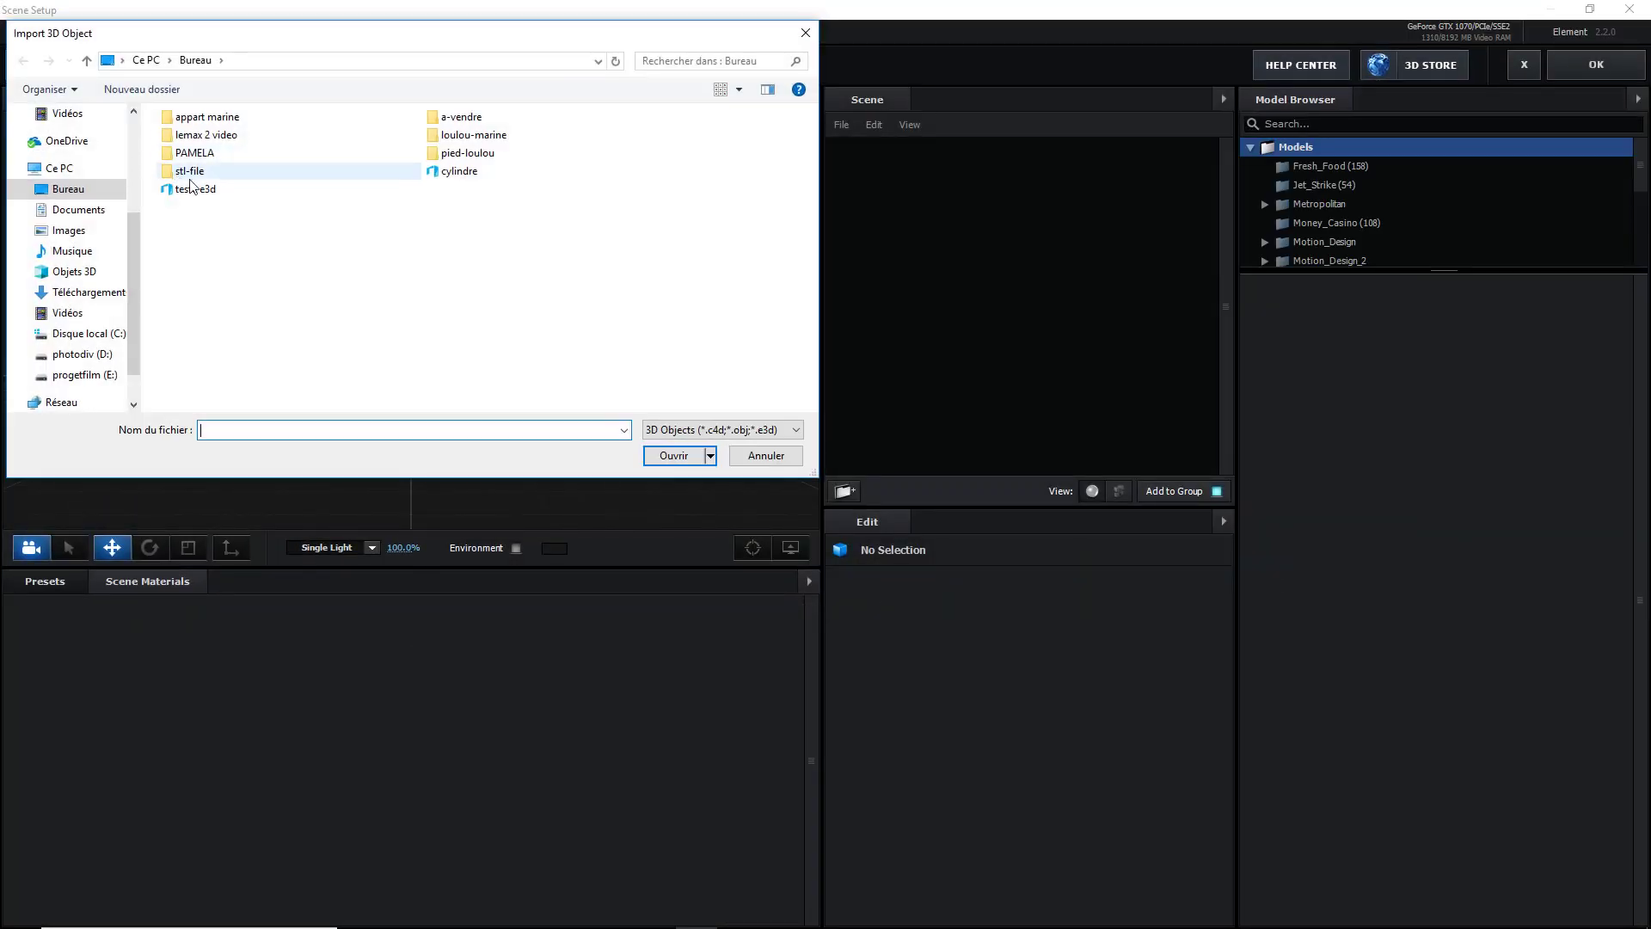
{"action": "double_click", "coordinate": [207, 191]}
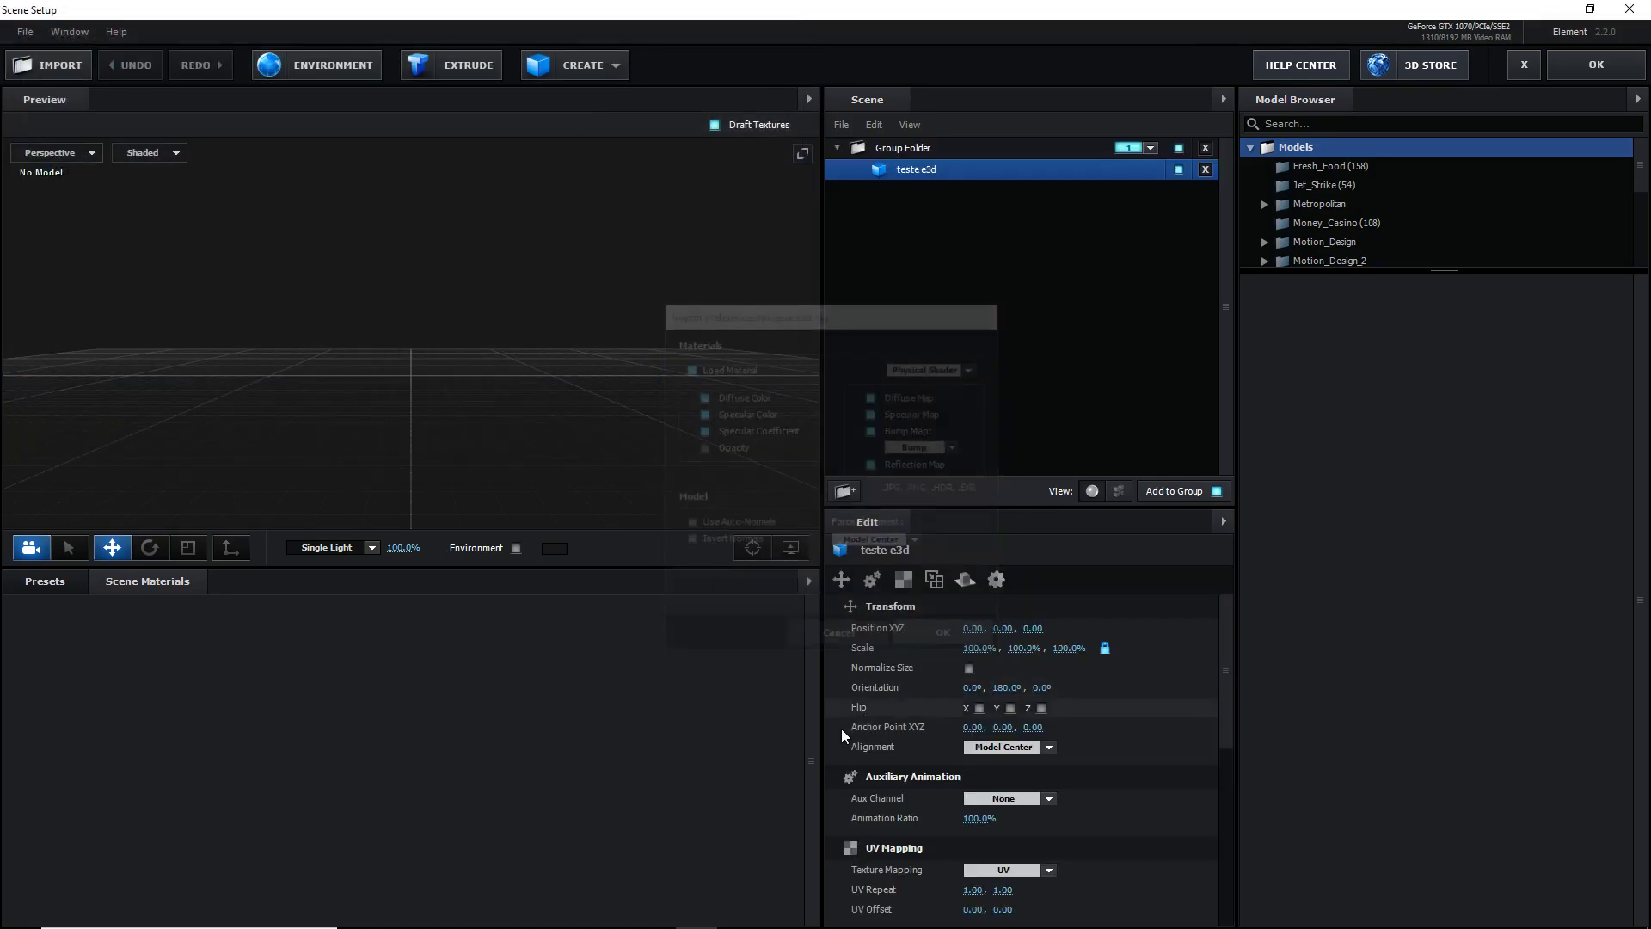
{"action": "mouse_move", "coordinate": [632, 448]}
{"action": "left_mouse_down"}
{"action": "mouse_move", "coordinate": [684, 358]}
{"action": "mouse_move", "coordinate": [793, 442]}
{"action": "mouse_move", "coordinate": [384, 348]}
{"action": "mouse_move", "coordinate": [353, 392]}
{"action": "left_mouse_up"}
{"action": "scroll", "coordinate": [353, 392], "scroll_direction": "down", "scroll_amount": 2}
{"action": "scroll", "coordinate": [354, 392], "scroll_direction": "down", "scroll_amount": 2}
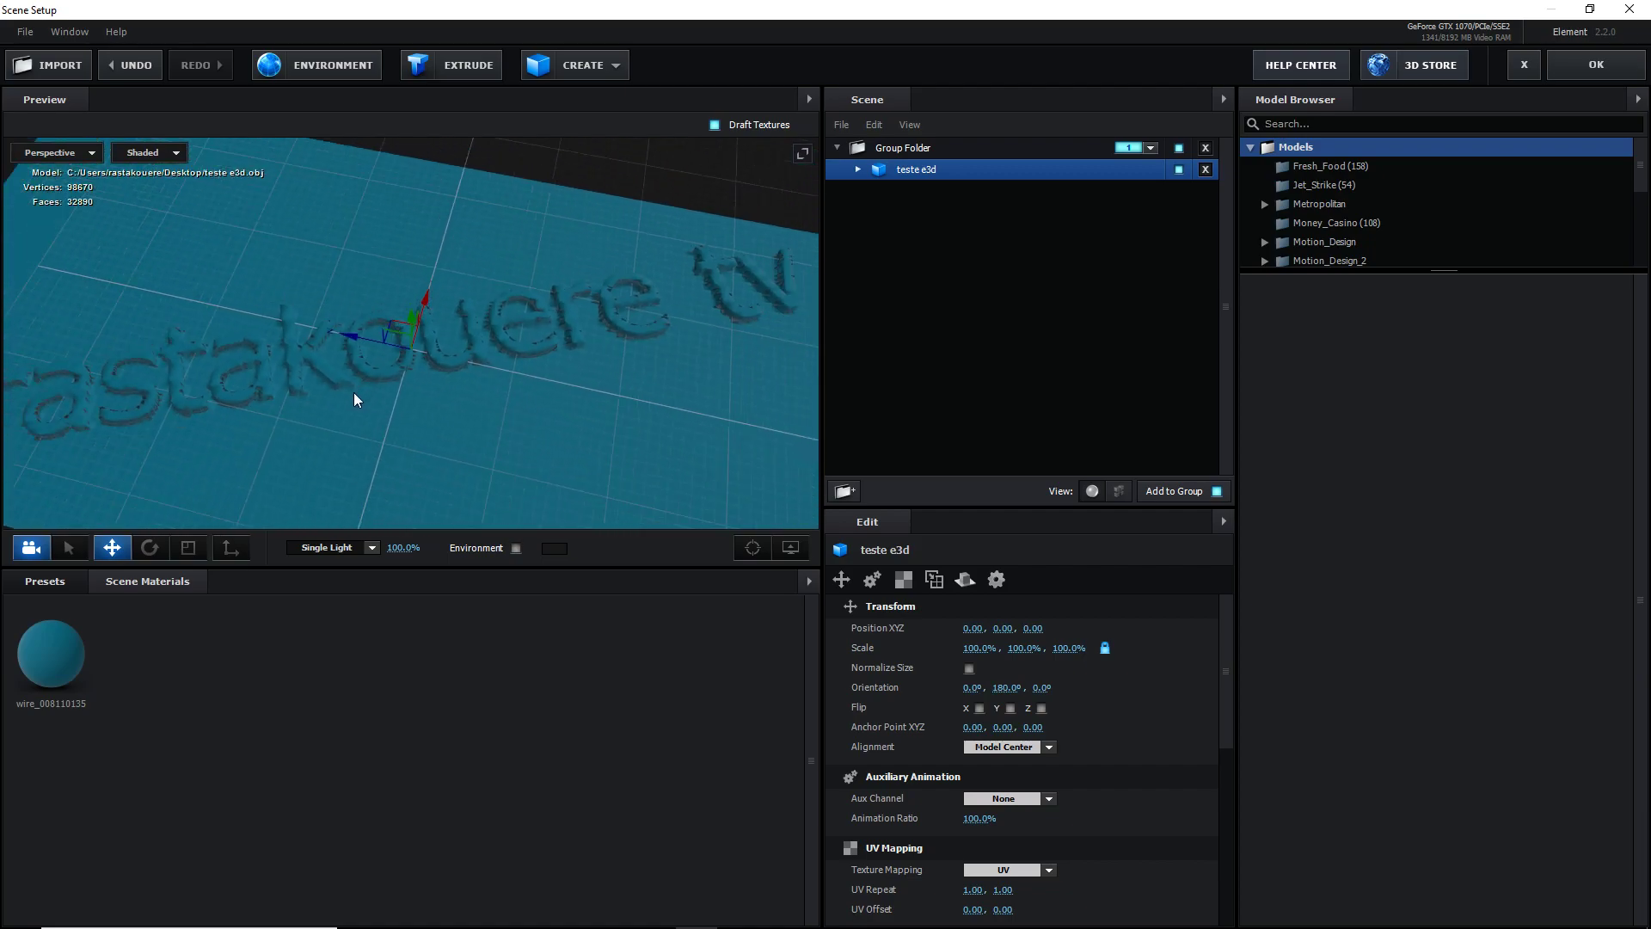
{"action": "scroll", "coordinate": [353, 392], "scroll_direction": "down", "scroll_amount": 2}
{"action": "scroll", "coordinate": [353, 394], "scroll_direction": "down", "scroll_amount": 2}
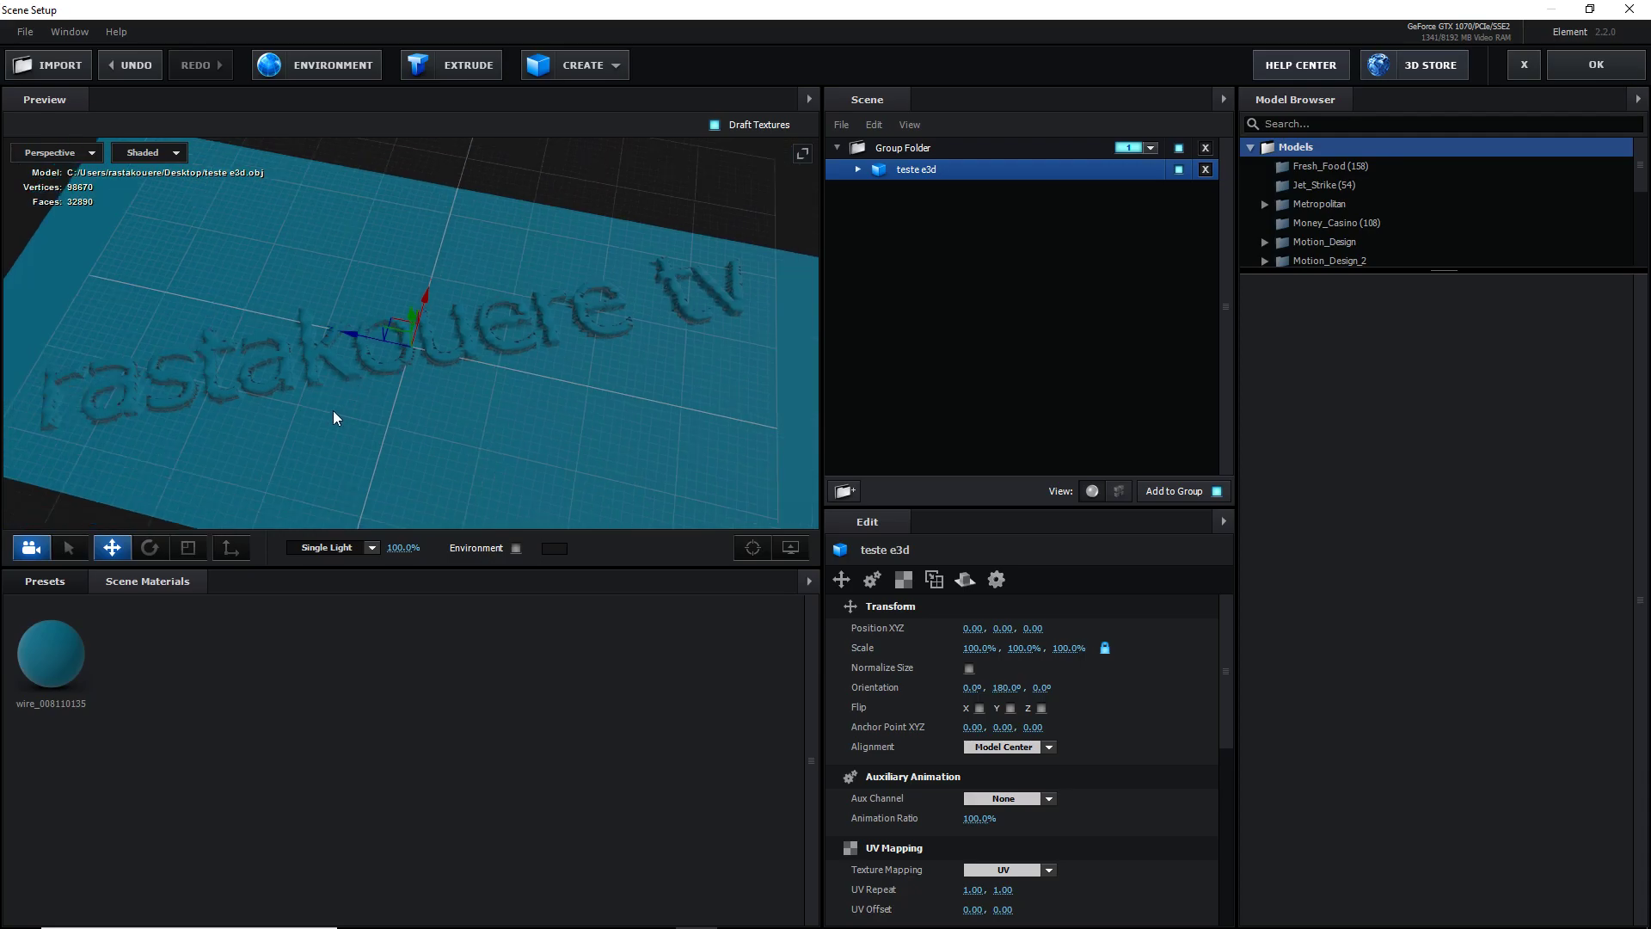
{"action": "mouse_move", "coordinate": [334, 417]}
{"action": "left_mouse_down"}
{"action": "mouse_move", "coordinate": [411, 387]}
{"action": "mouse_move", "coordinate": [748, 348]}
{"action": "left_mouse_up"}
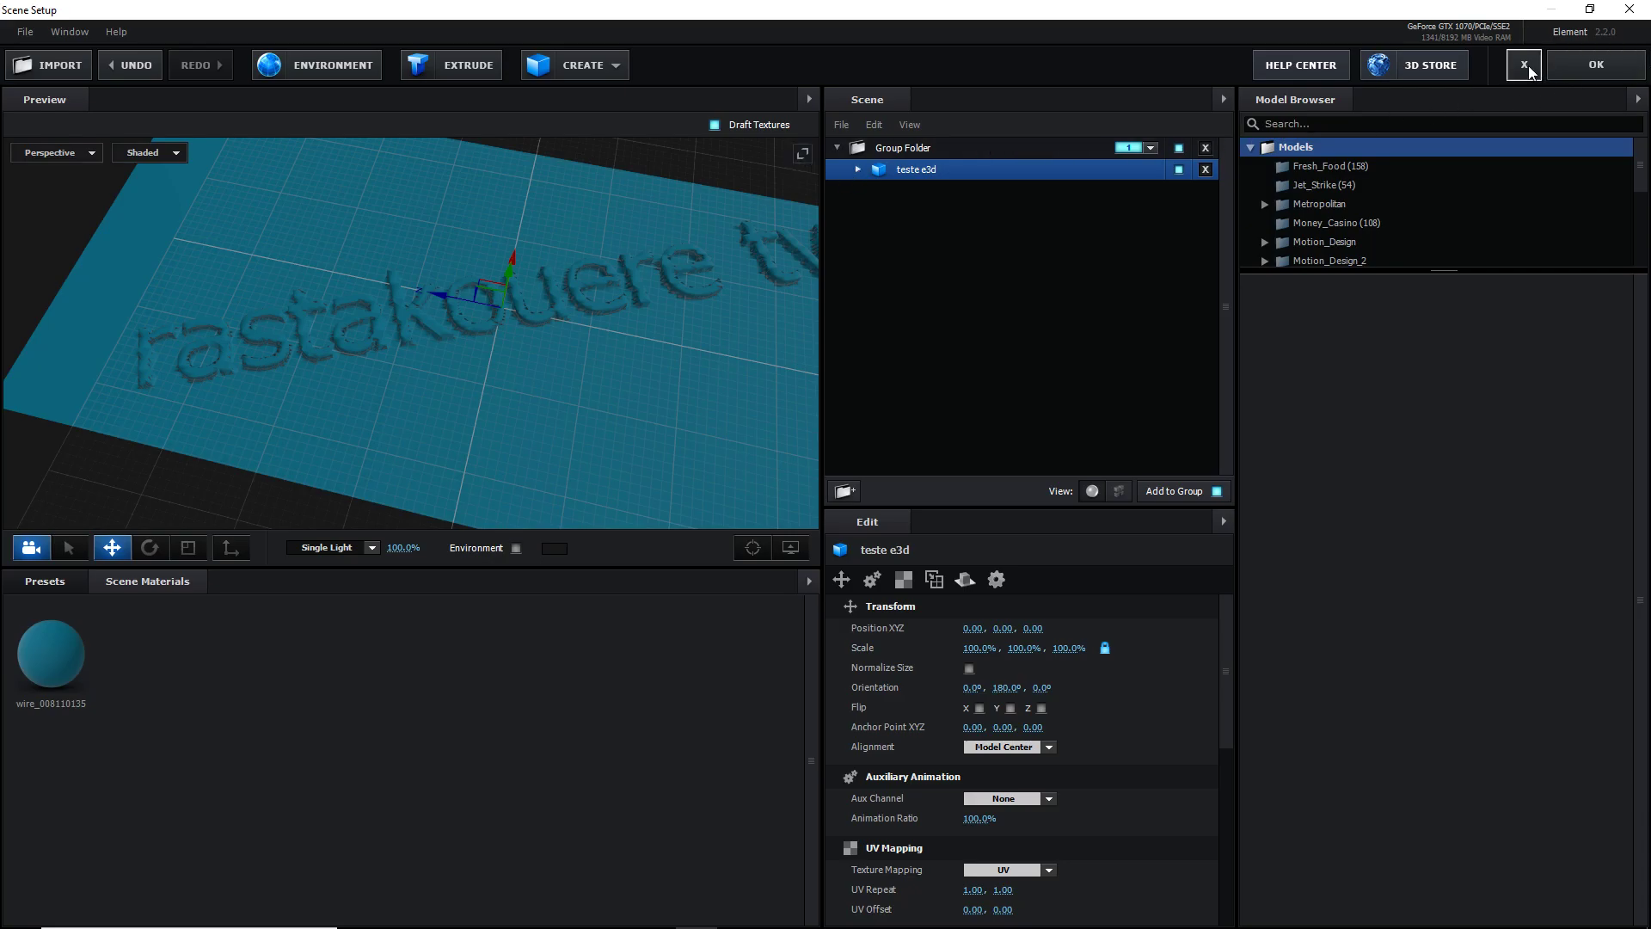
{"action": "mouse_move", "coordinate": [525, 352]}
{"action": "left_mouse_down"}
{"action": "mouse_move", "coordinate": [493, 364]}
{"action": "mouse_move", "coordinate": [525, 326]}
{"action": "left_mouse_up"}
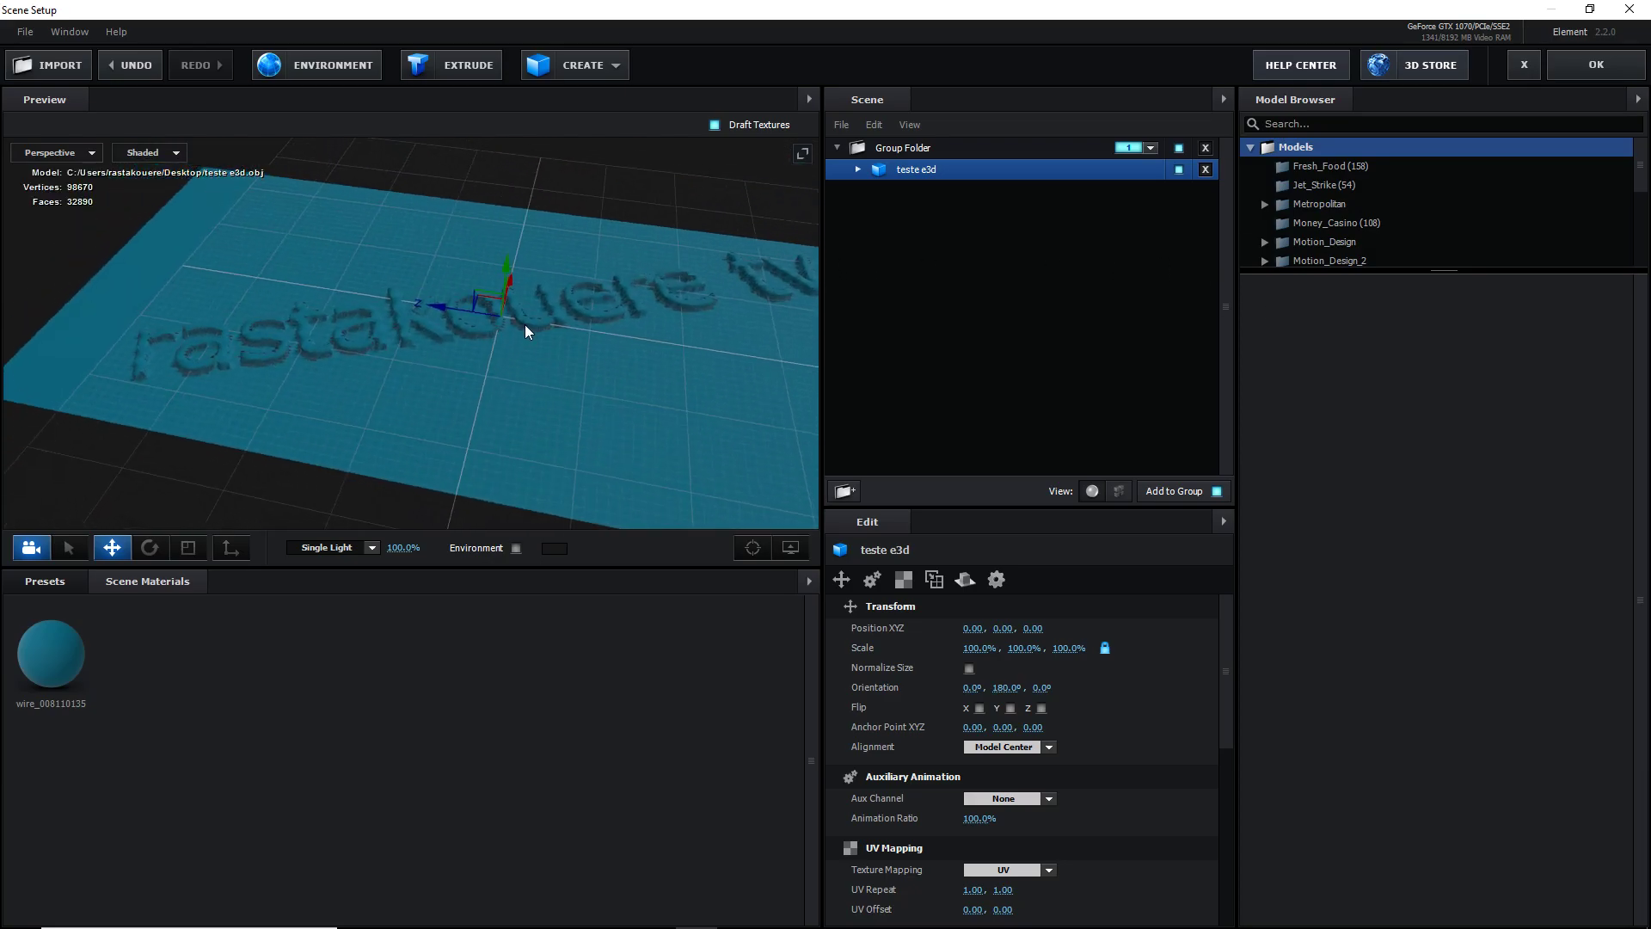
Expand teste e3d, toggle its visibility, and apply the Pro_Shaders concrete_bare_02 material to it
{"action": "left_click", "coordinate": [859, 170]}
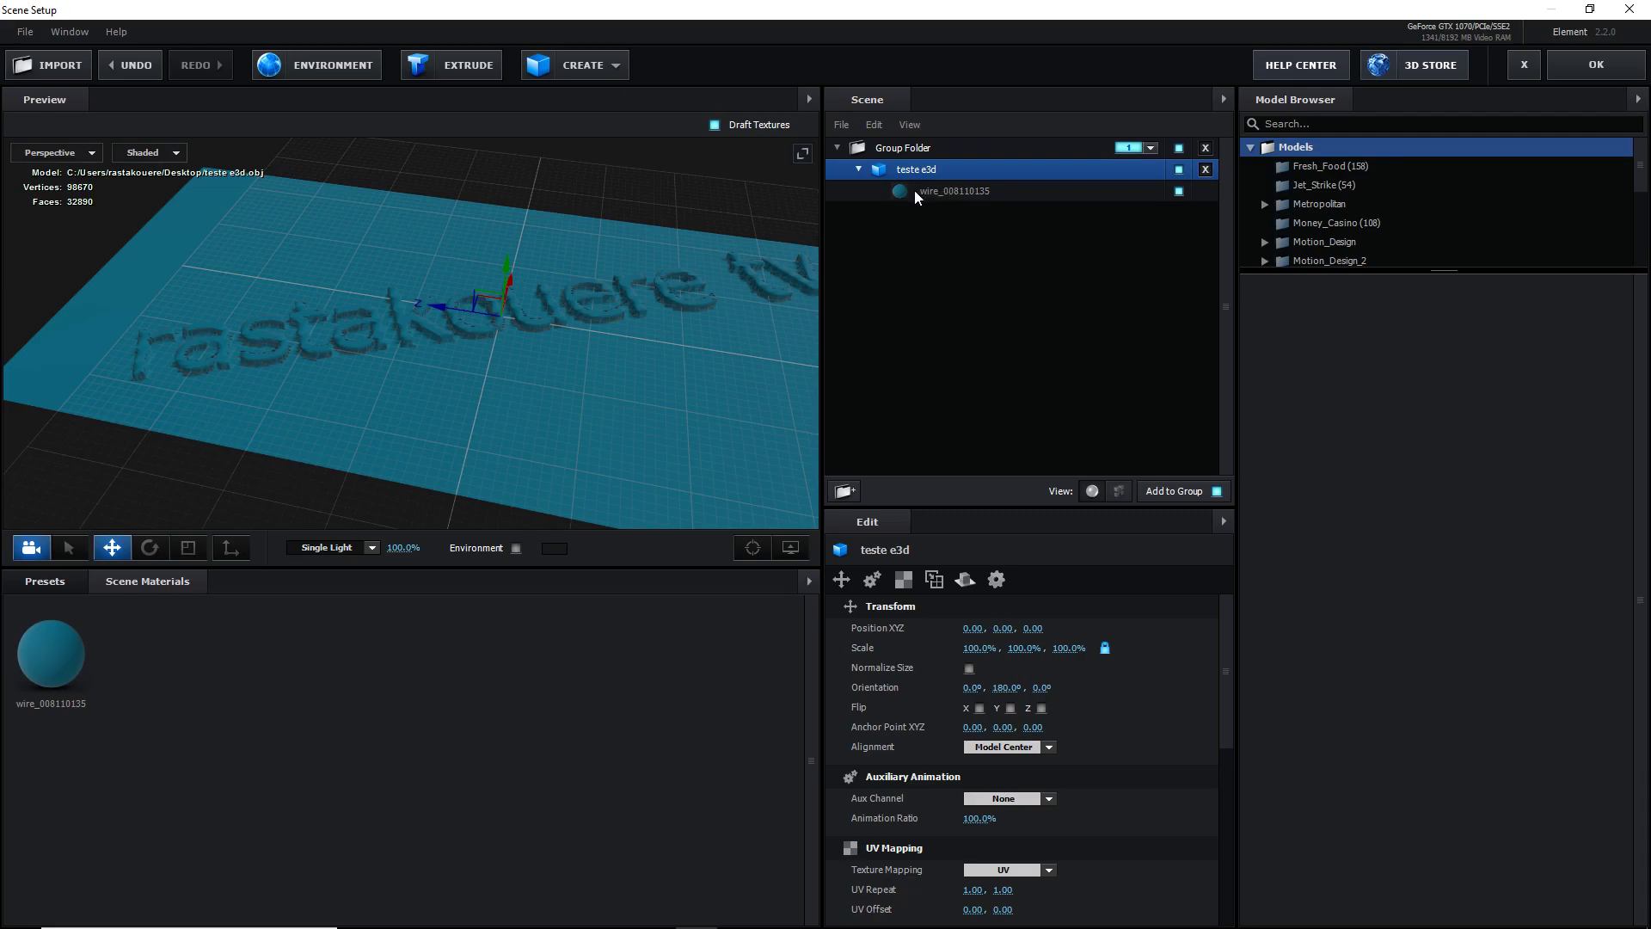
{"action": "left_click", "coordinate": [1183, 192]}
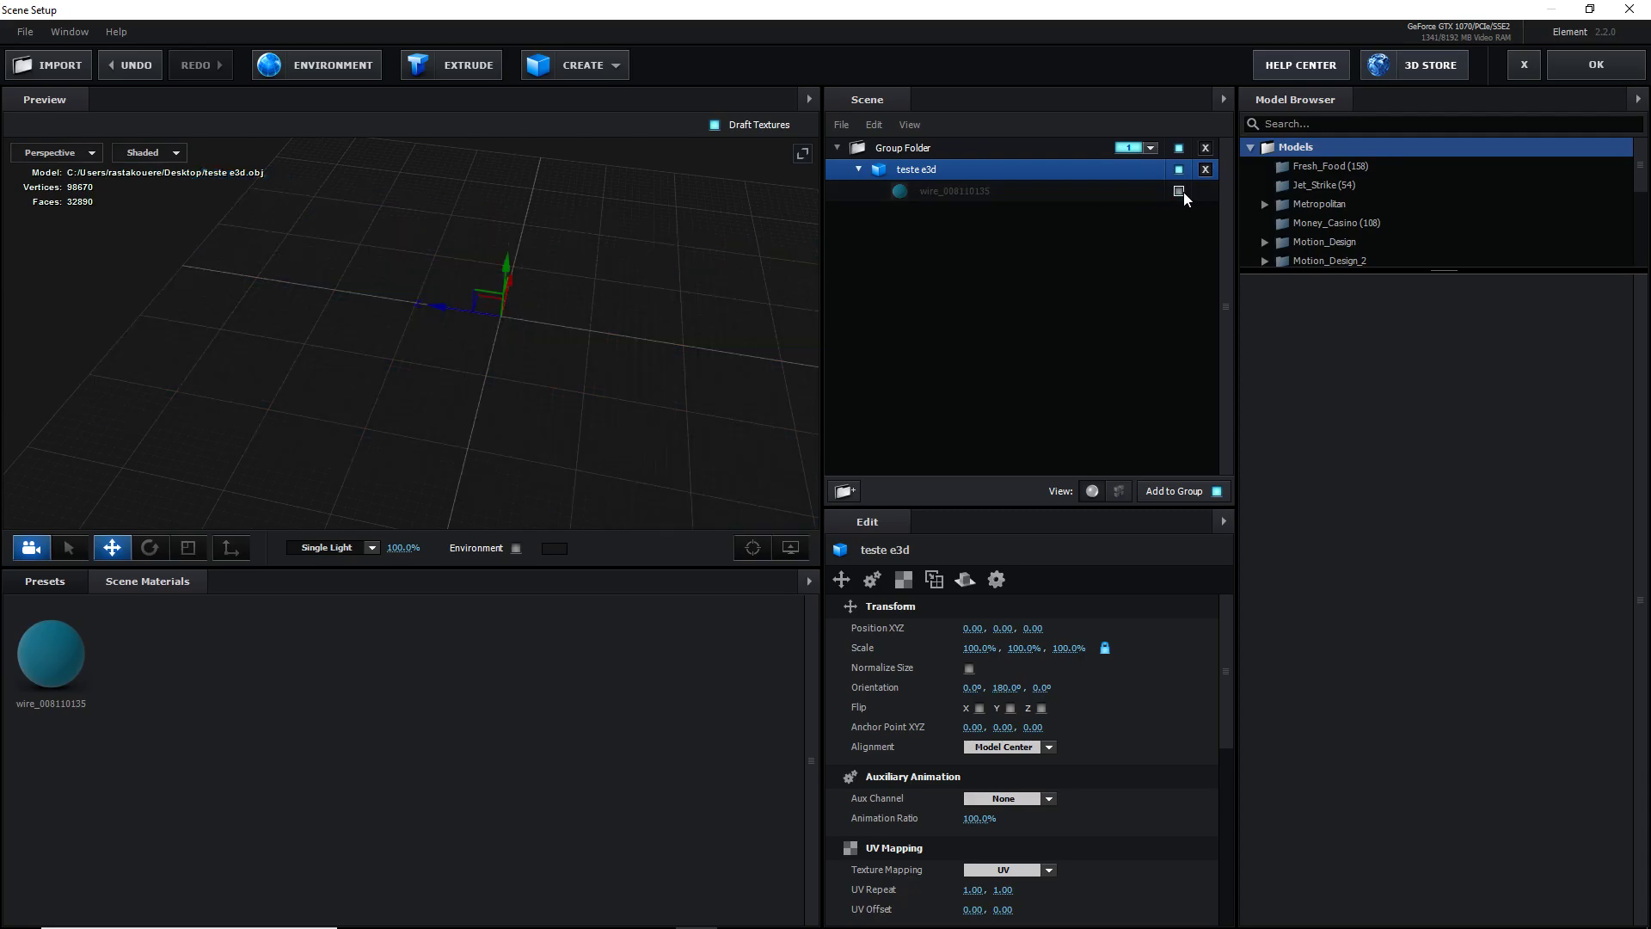
{"action": "left_click", "coordinate": [1184, 193]}
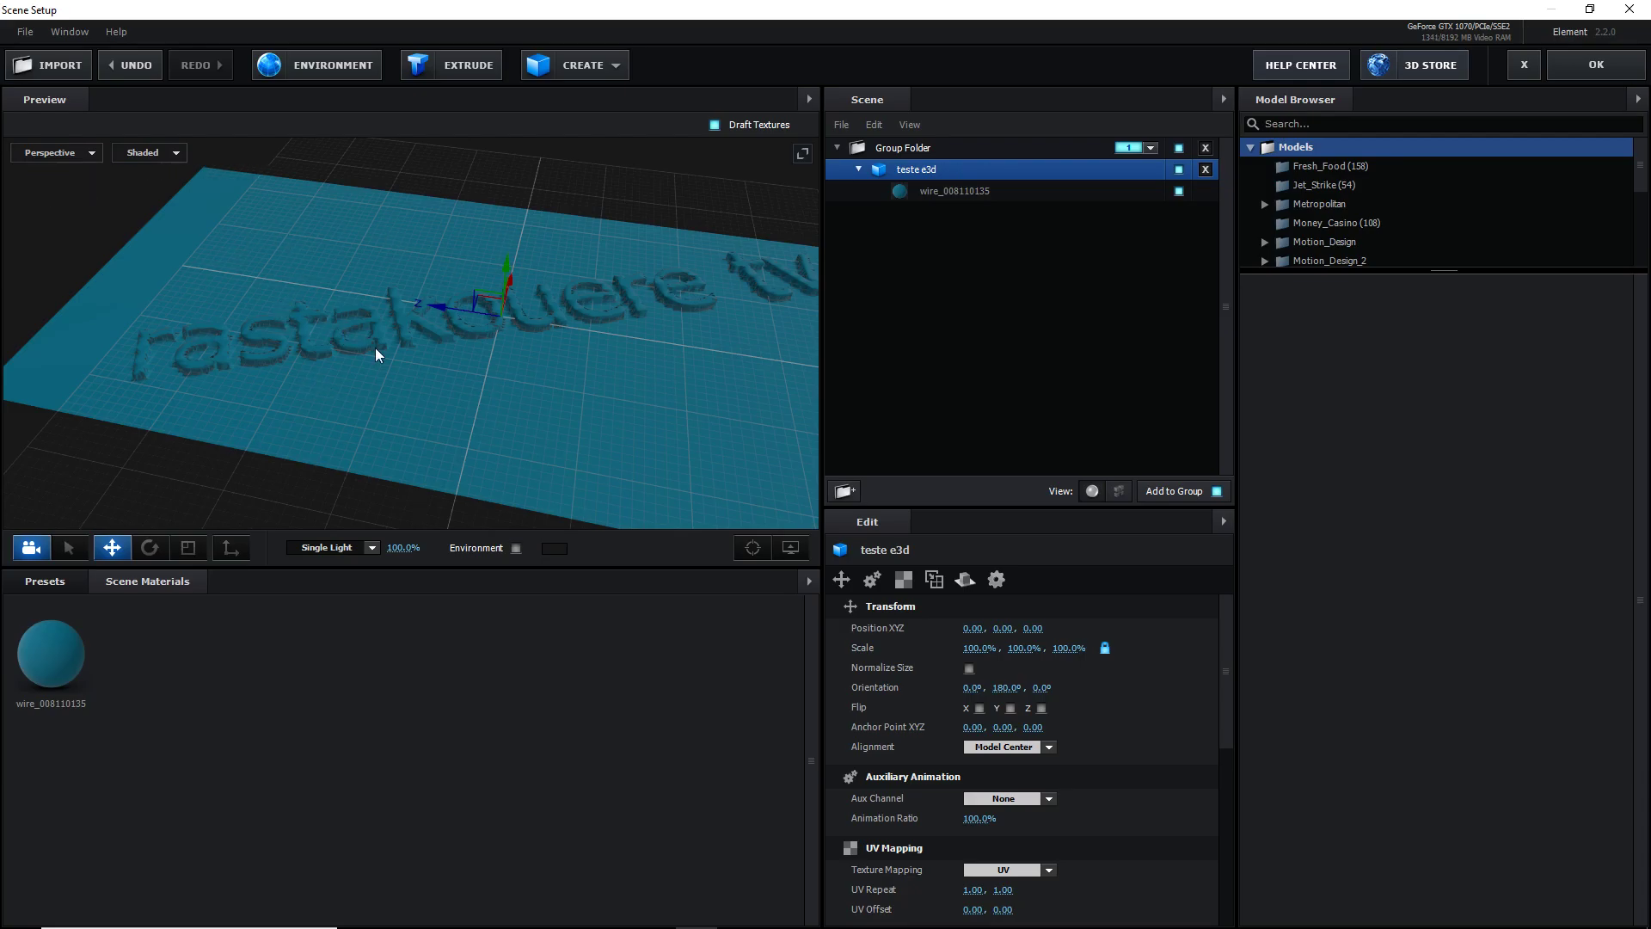
{"action": "left_click", "coordinate": [50, 581]}
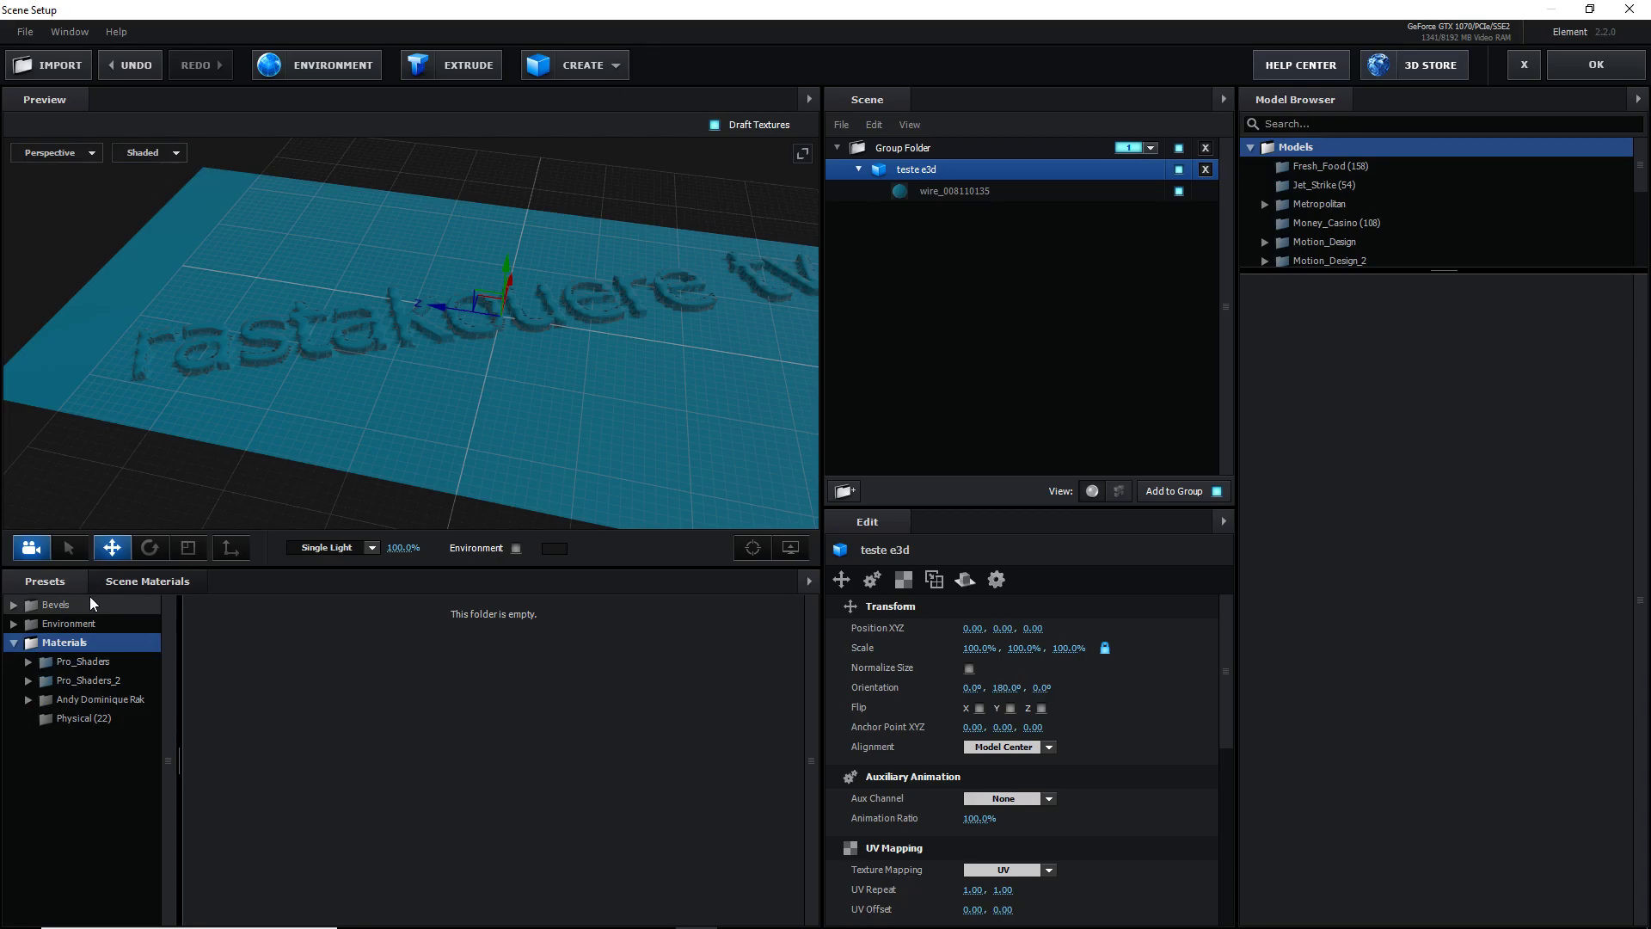
{"action": "left_click", "coordinate": [30, 663]}
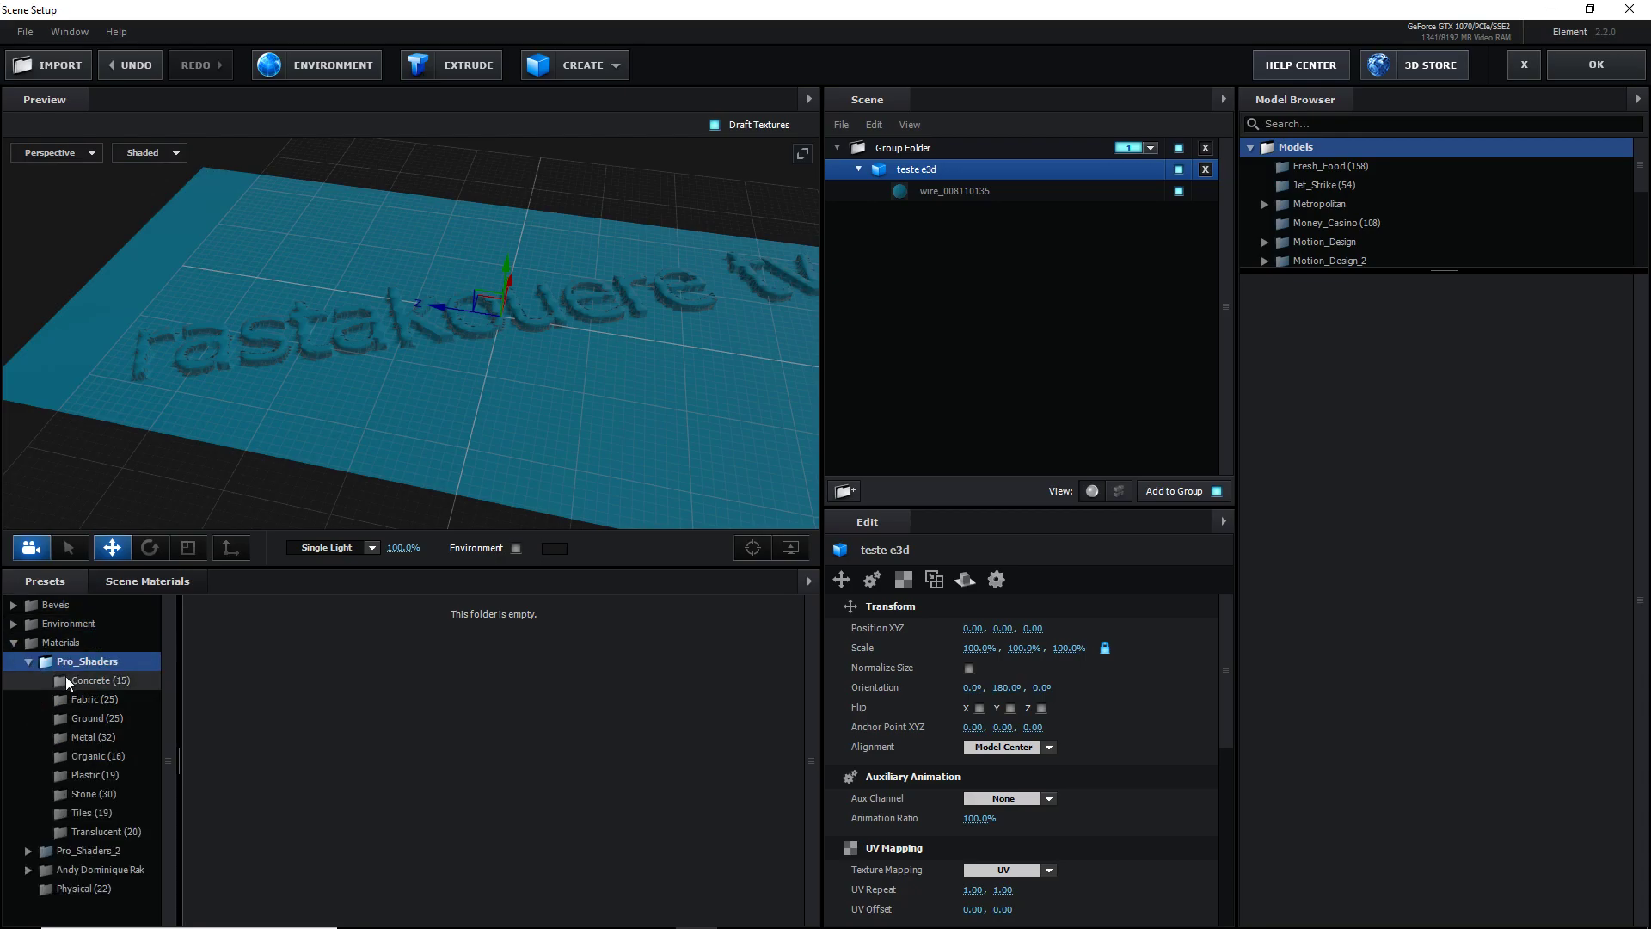
{"action": "left_click_drag", "start_coordinate": [307, 657], "coordinate": [462, 416]}
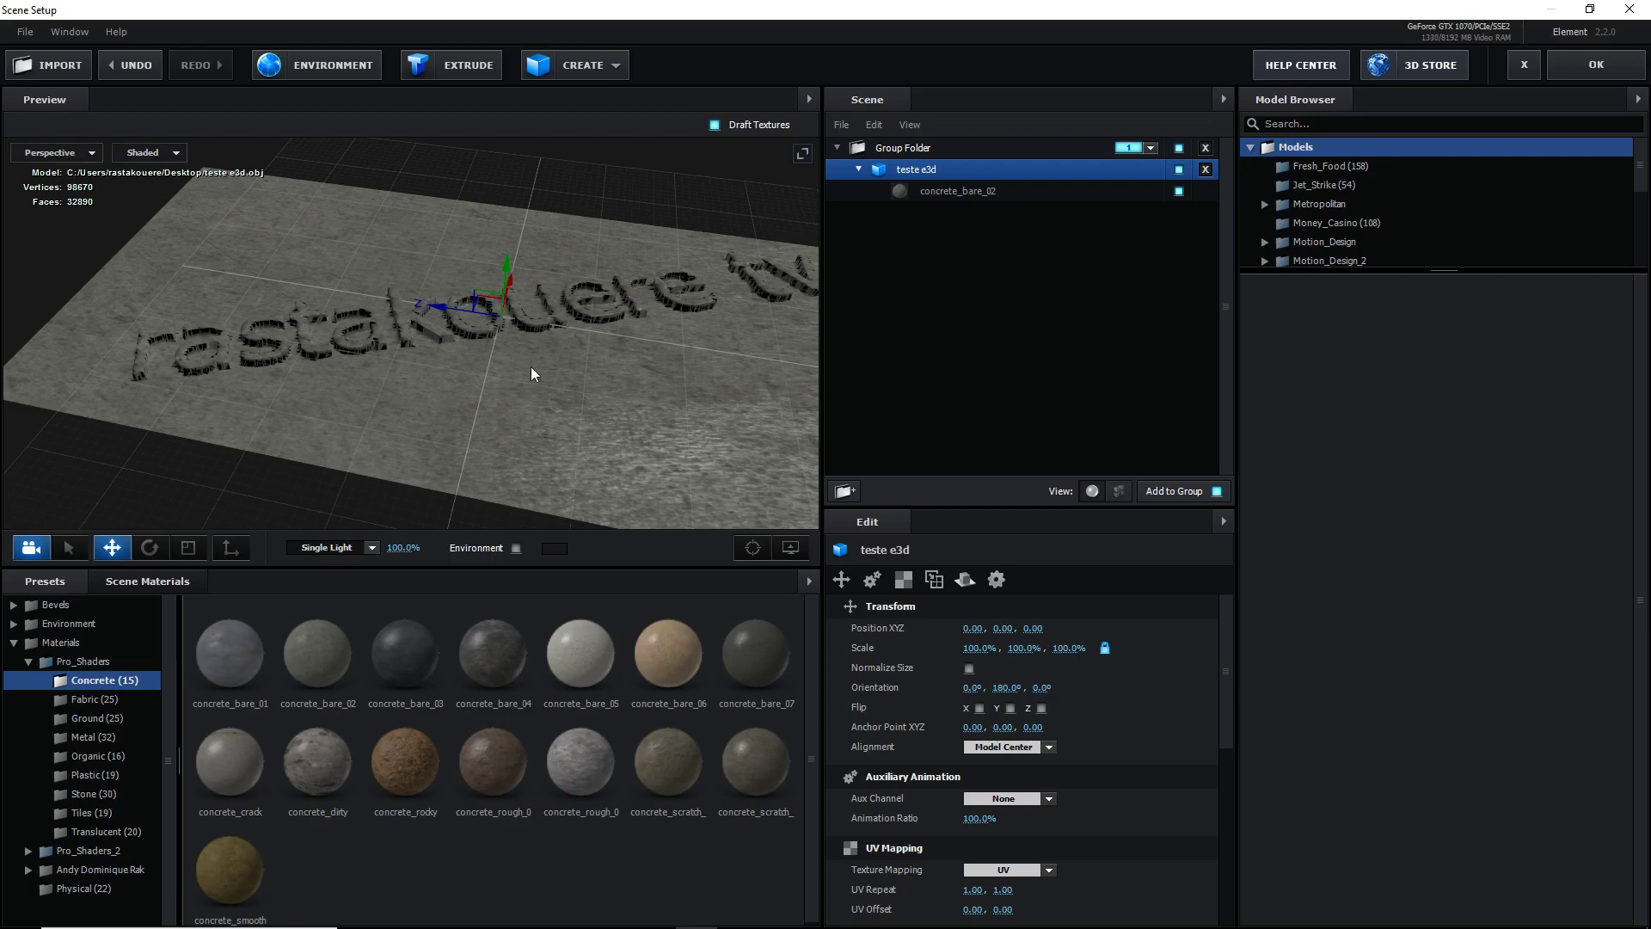
Delete the Group Folder and close the scene setup without saving
{"action": "left_click", "coordinate": [1207, 147]}
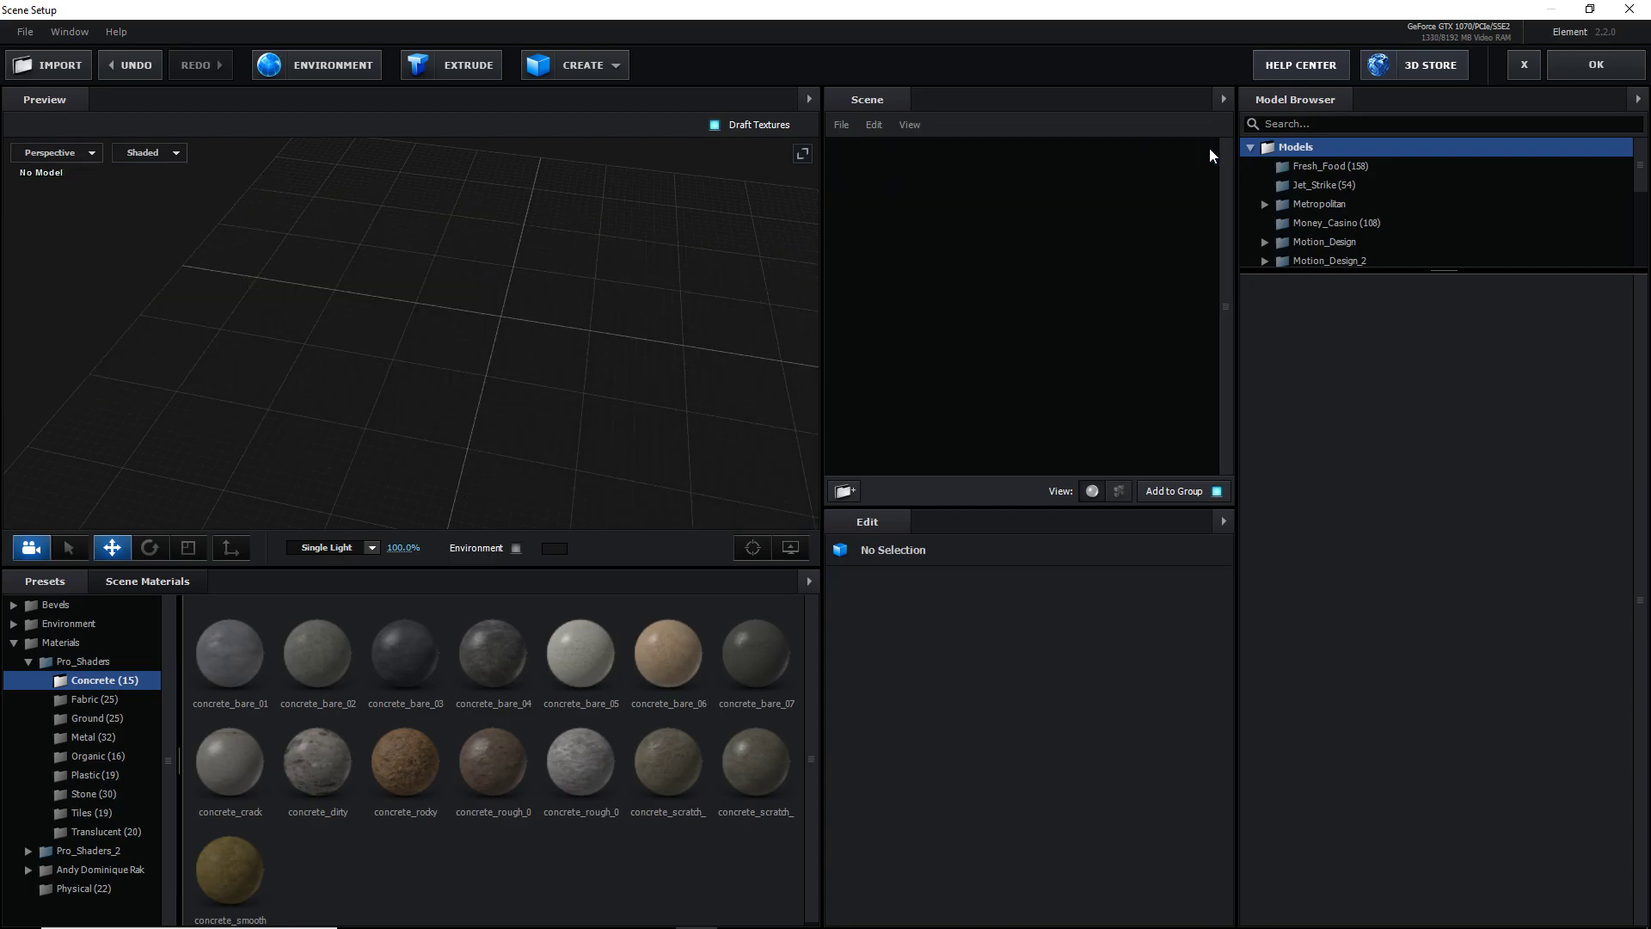
{"action": "left_click", "coordinate": [1524, 65]}
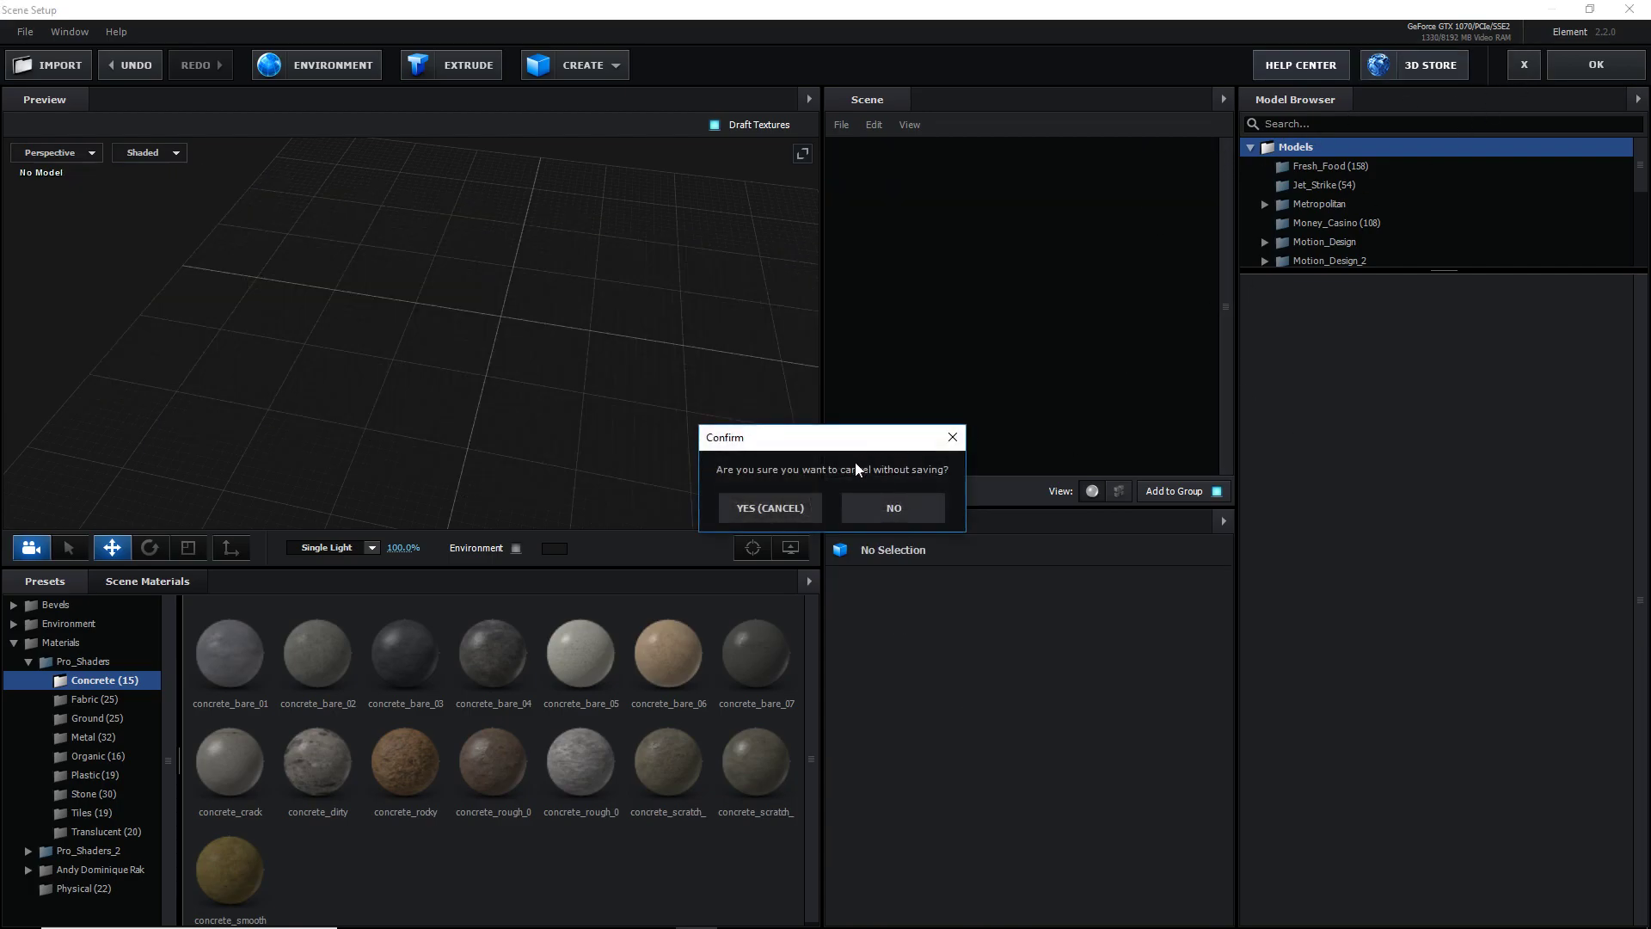
{"action": "left_click", "coordinate": [780, 506]}
Back in 3ds Max, verify material ID 1 selects the letters, deselect, and open the Material Editor
{"action": "left_click", "coordinate": [1550, 17]}
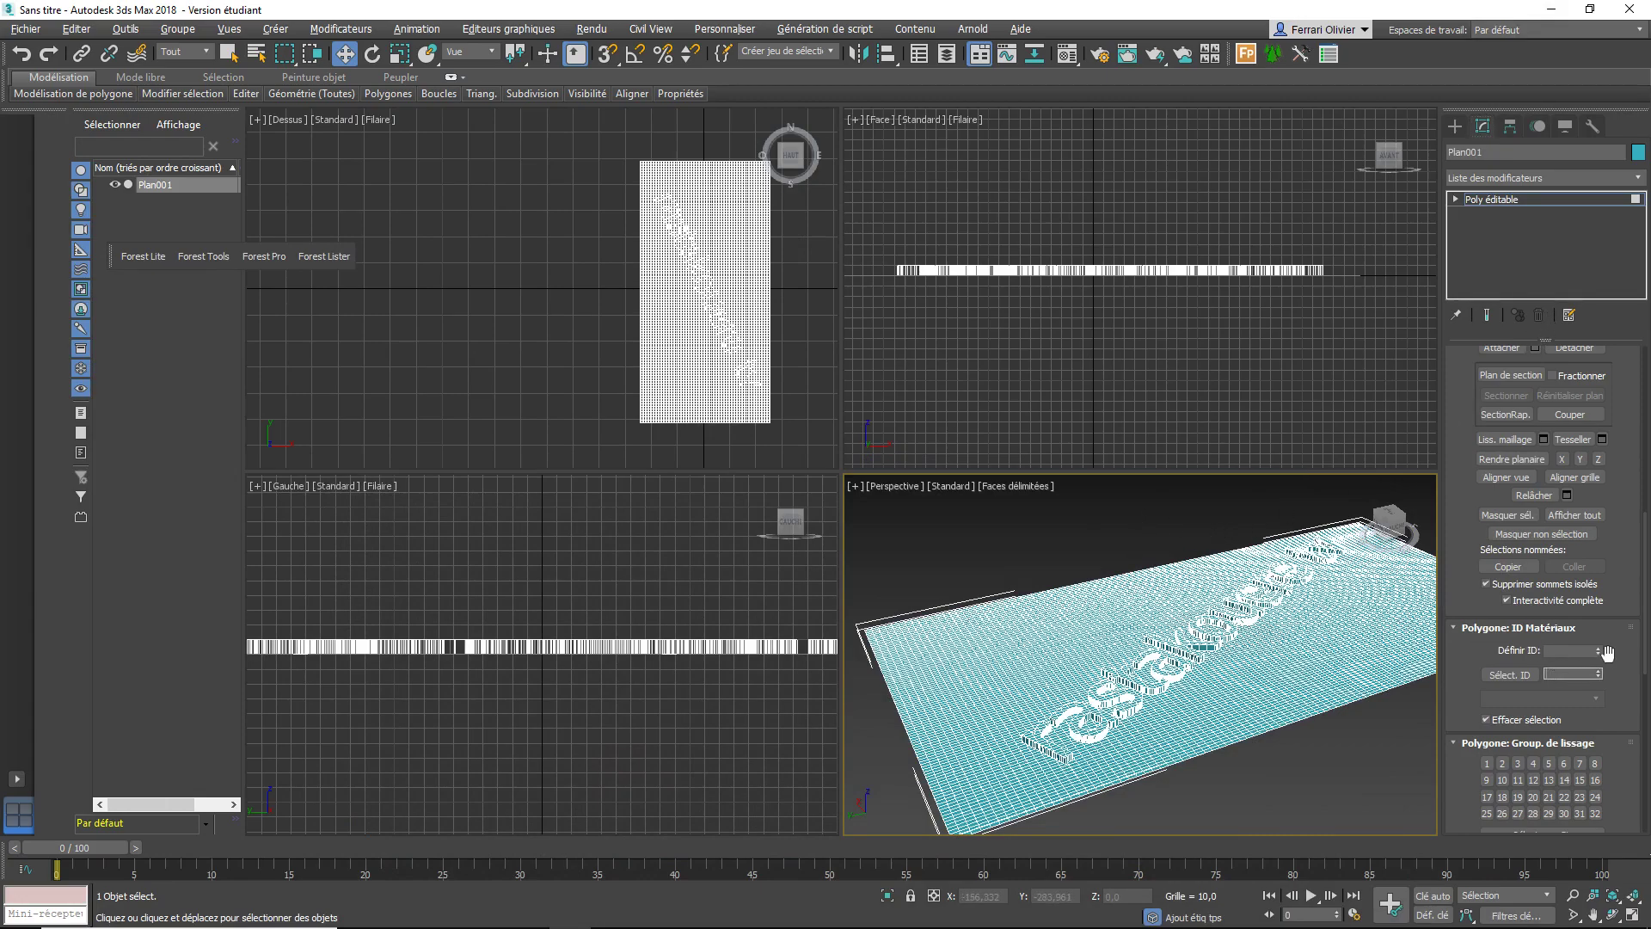
{"action": "left_click", "coordinate": [1510, 674]}
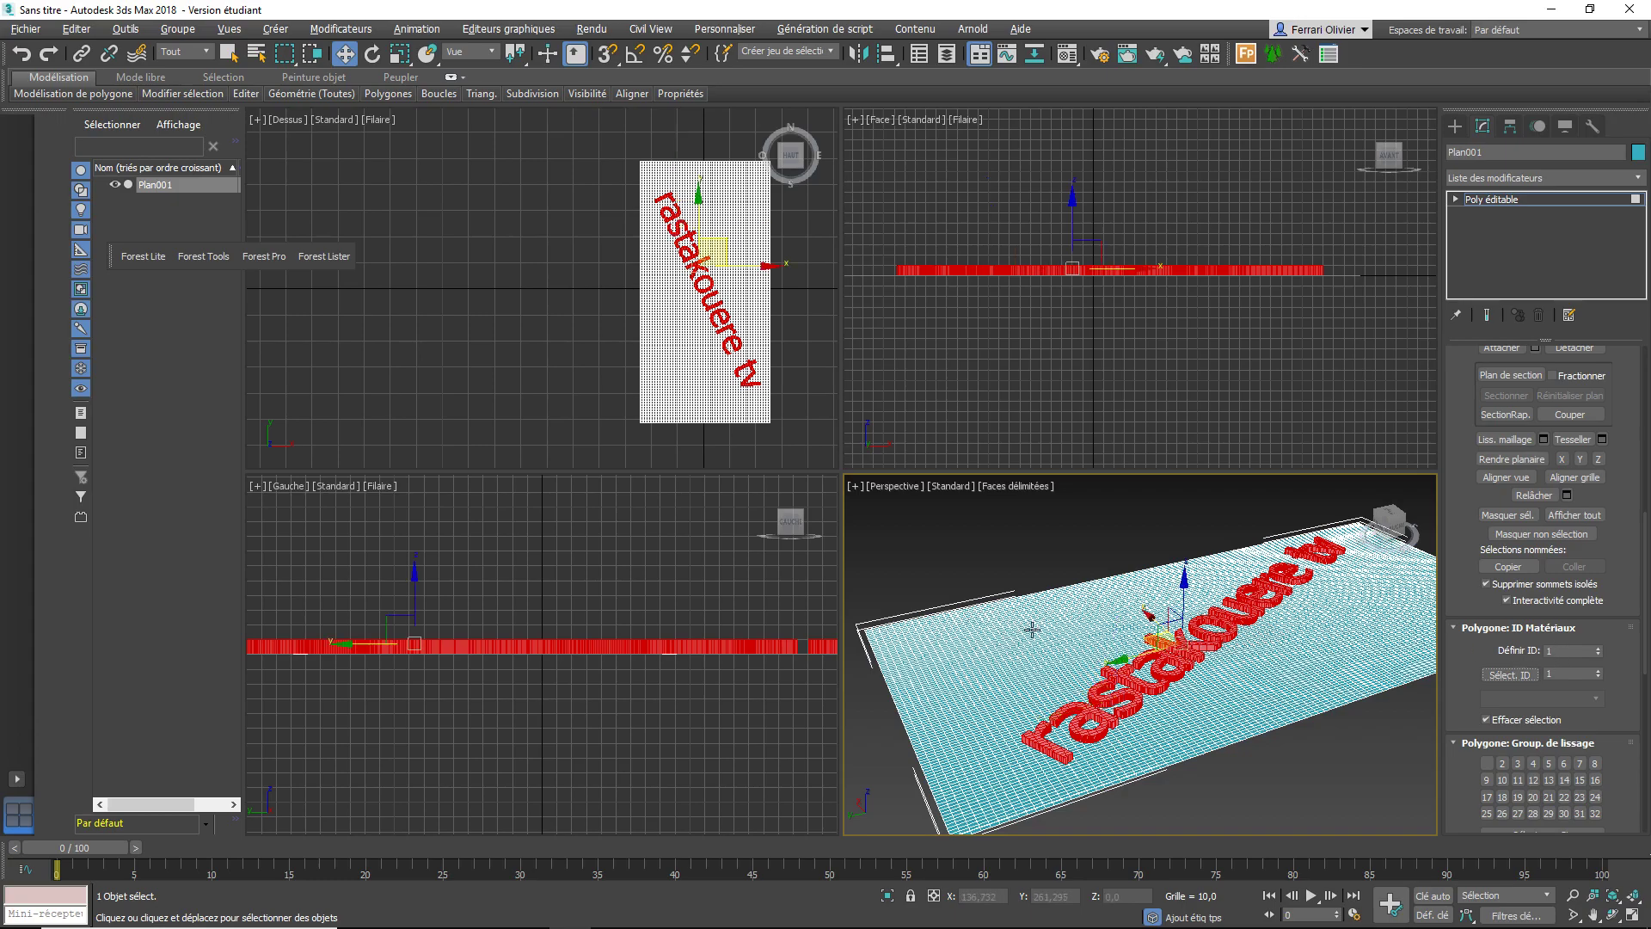
{"action": "left_click", "coordinate": [1501, 678]}
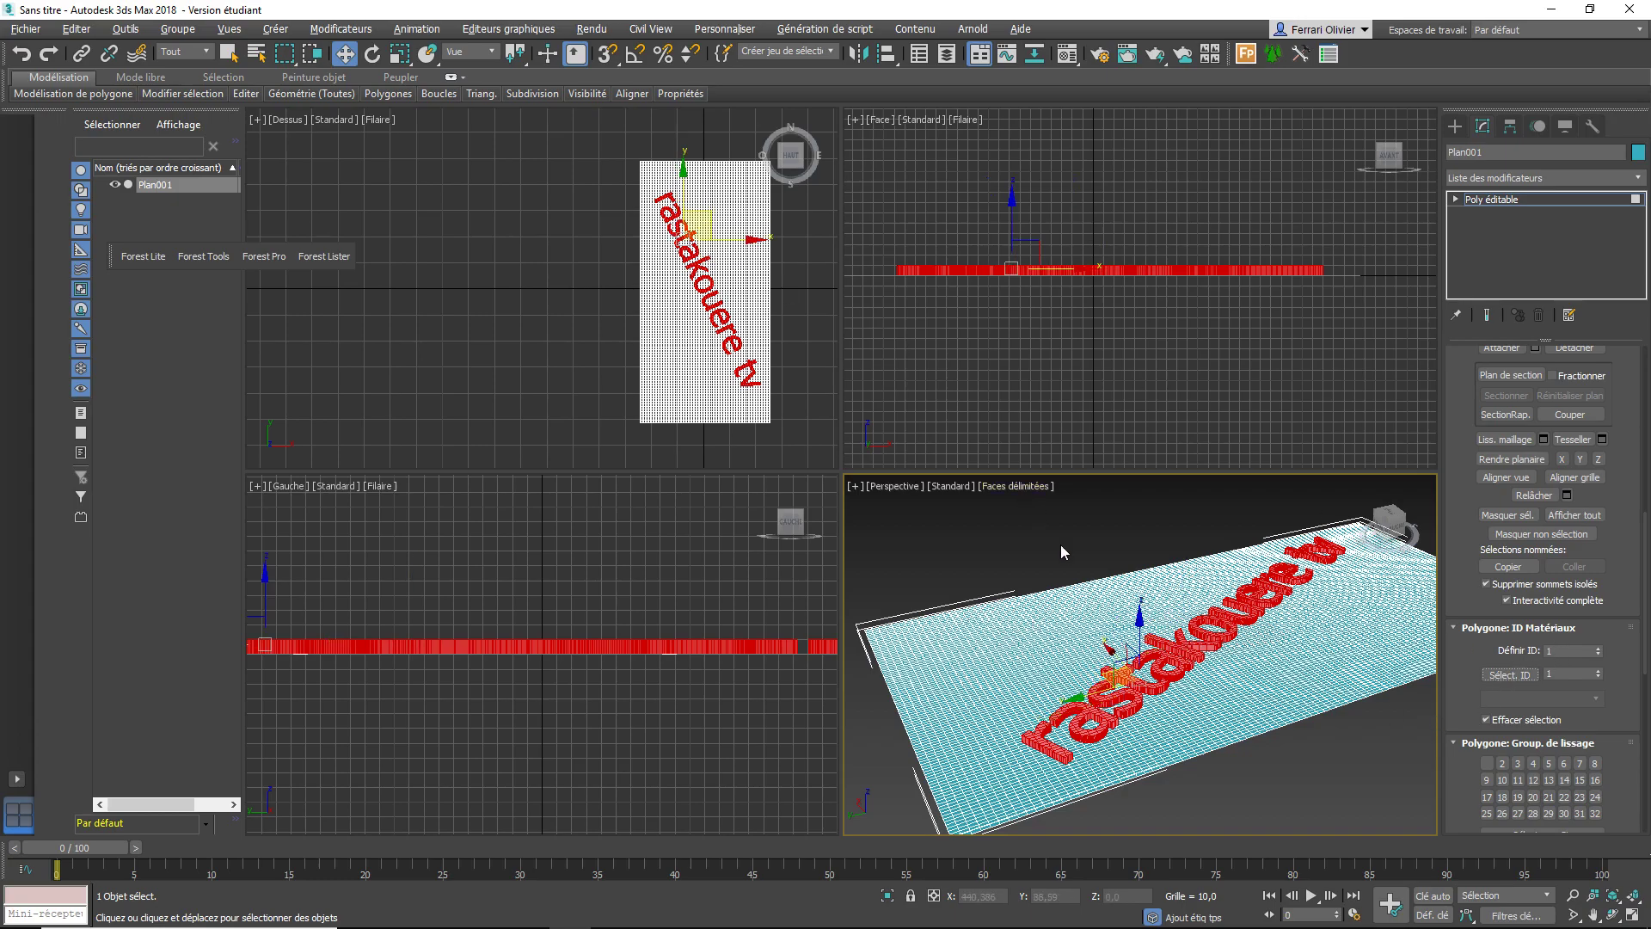
{"action": "left_click", "coordinate": [1067, 55]}
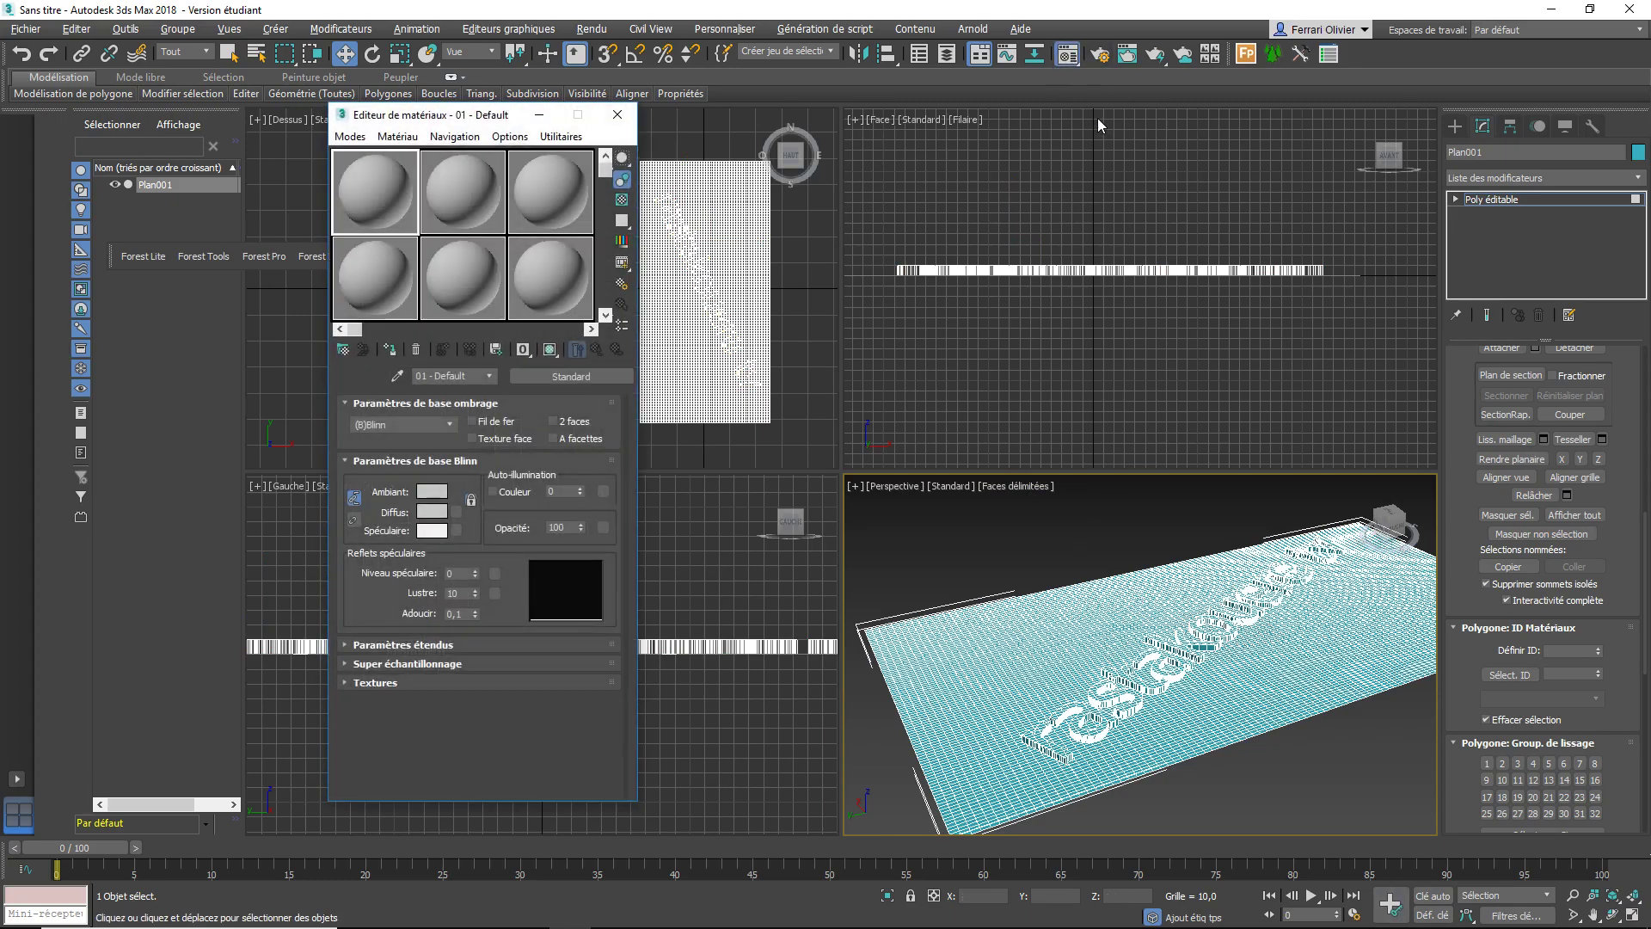
Assign sample slot 1 to the plane and convert it to Multi/sous-objet, discarding the old material
{"action": "left_click_drag", "start_coordinate": [440, 119], "coordinate": [454, 107]}
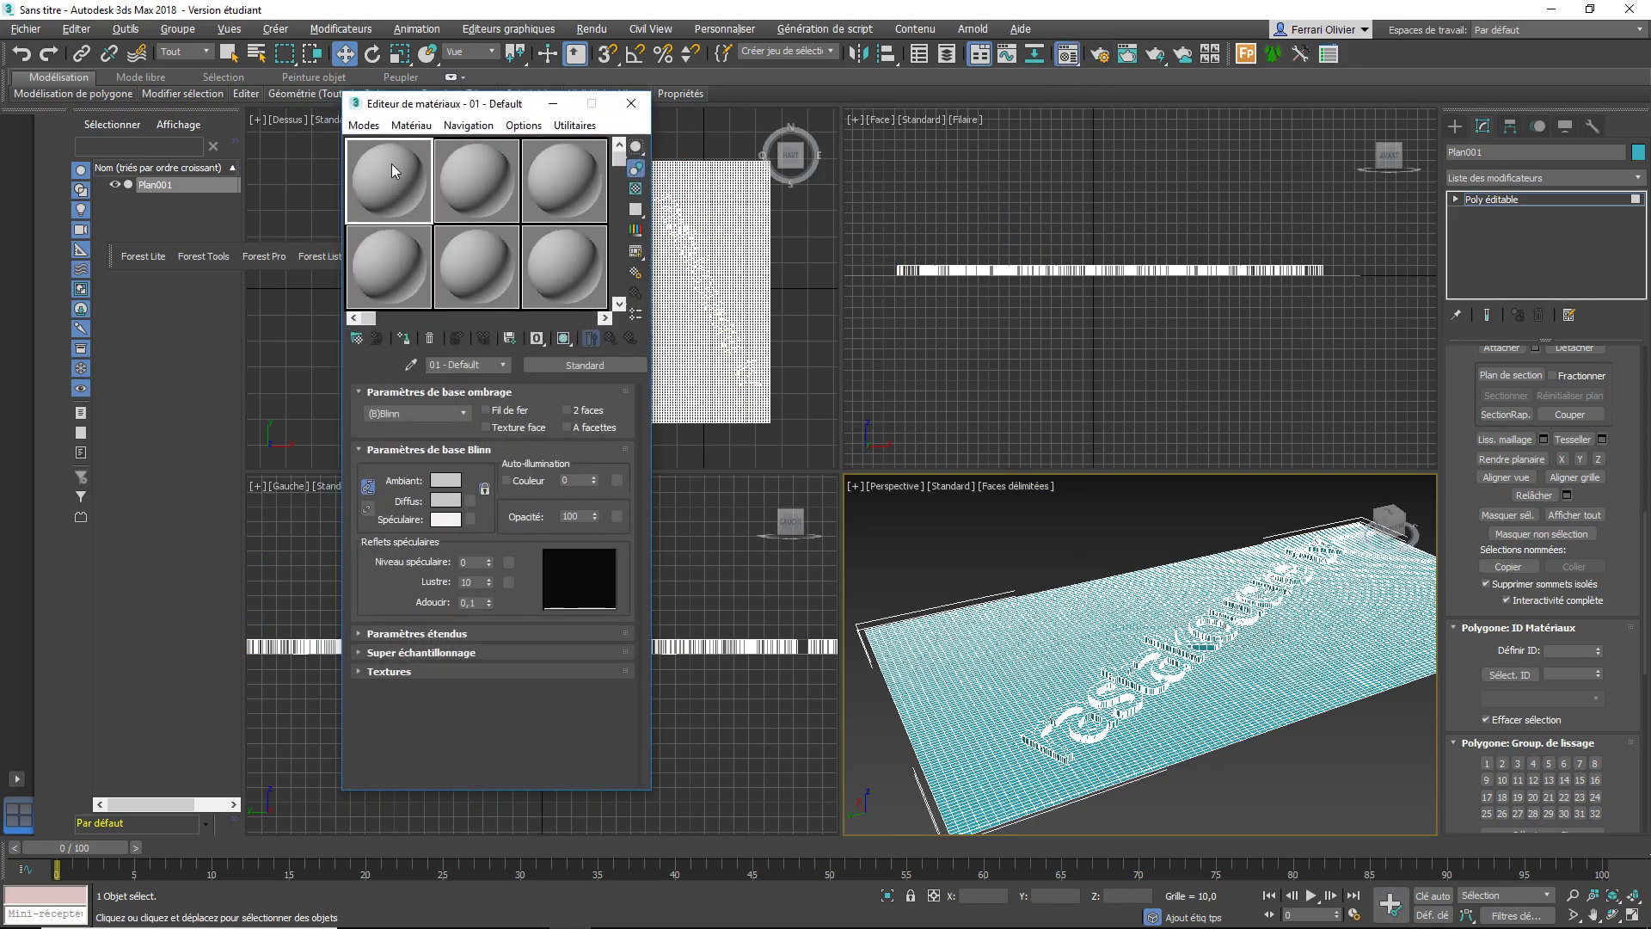
{"action": "left_click_drag", "start_coordinate": [486, 216], "coordinate": [1044, 593]}
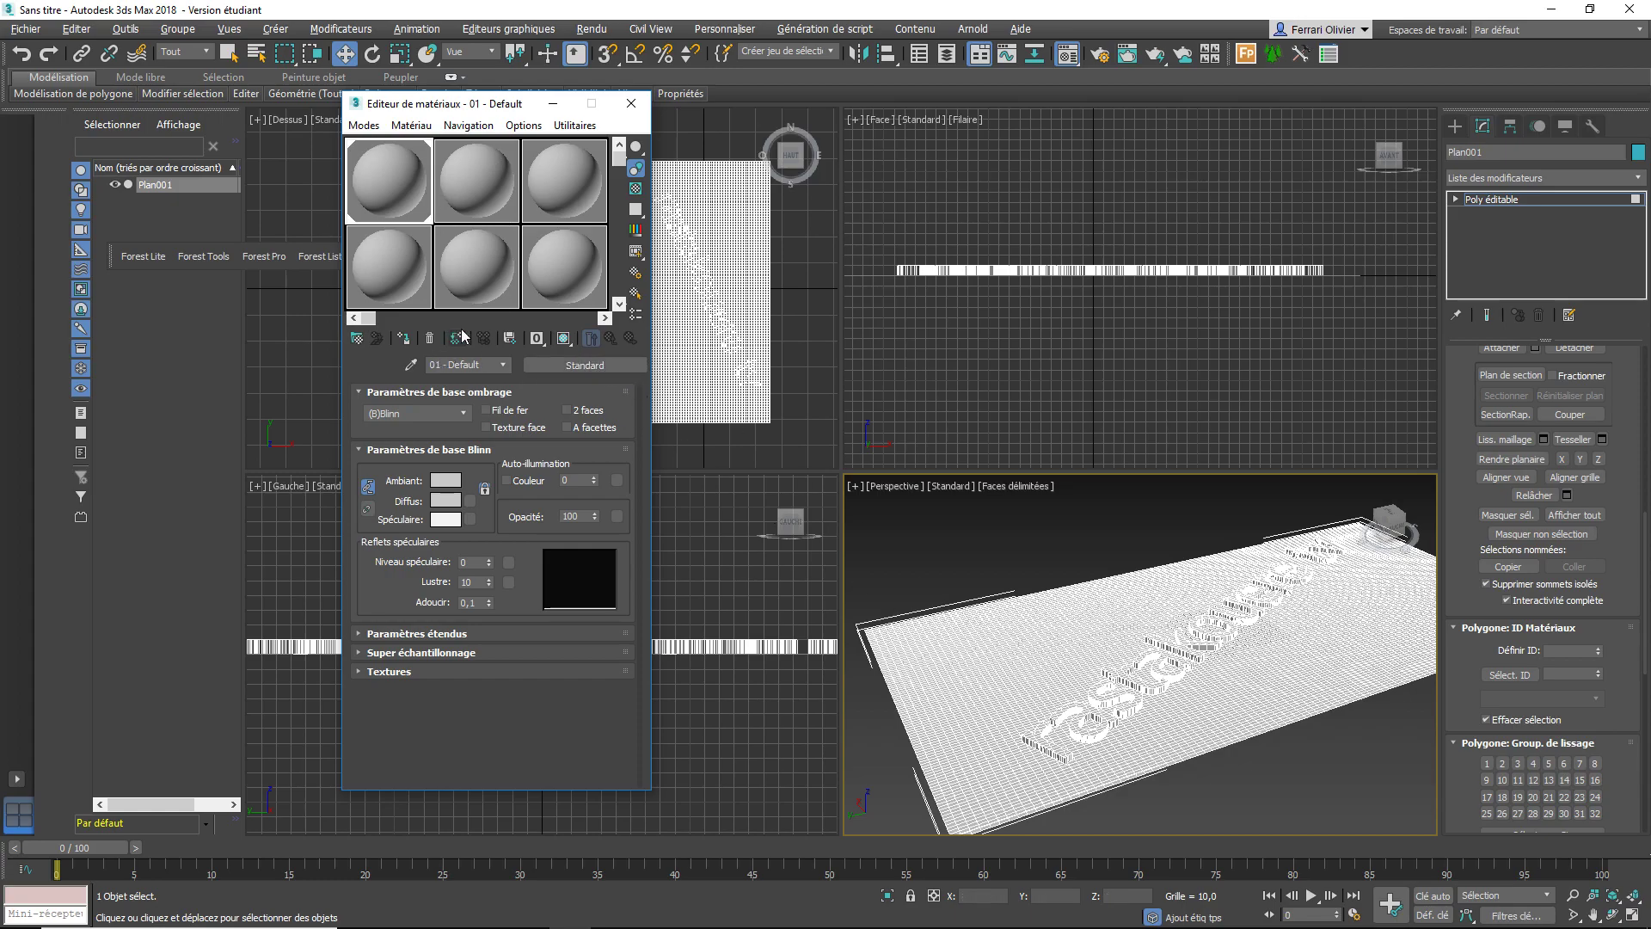
{"action": "left_click", "coordinate": [583, 362]}
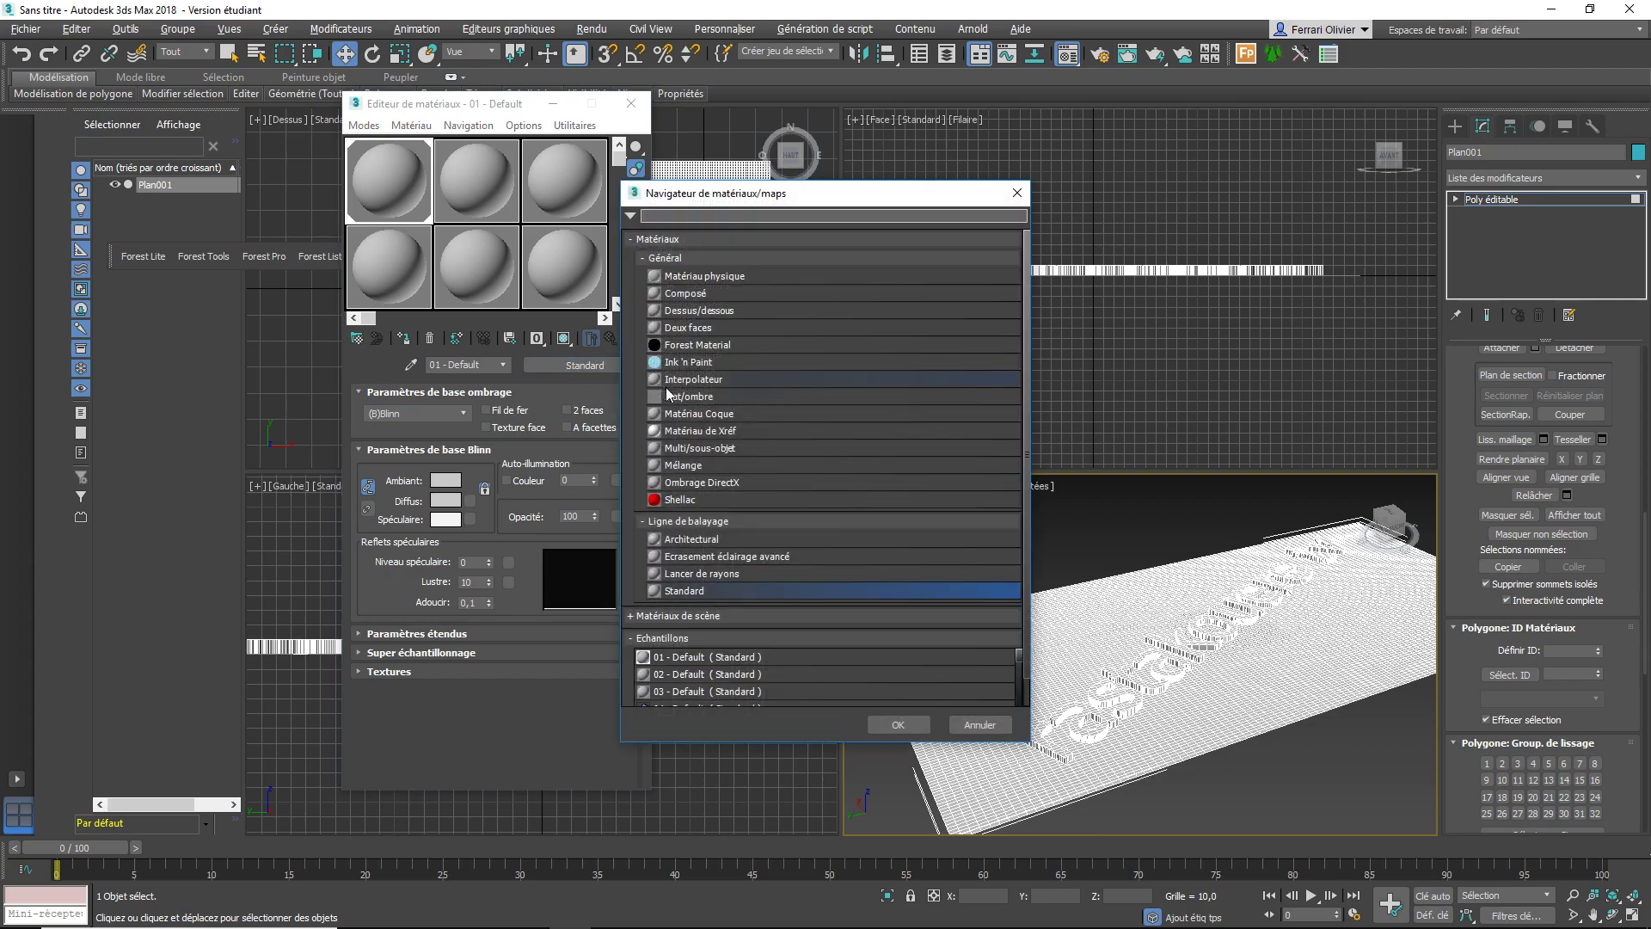
{"action": "left_click", "coordinate": [733, 454]}
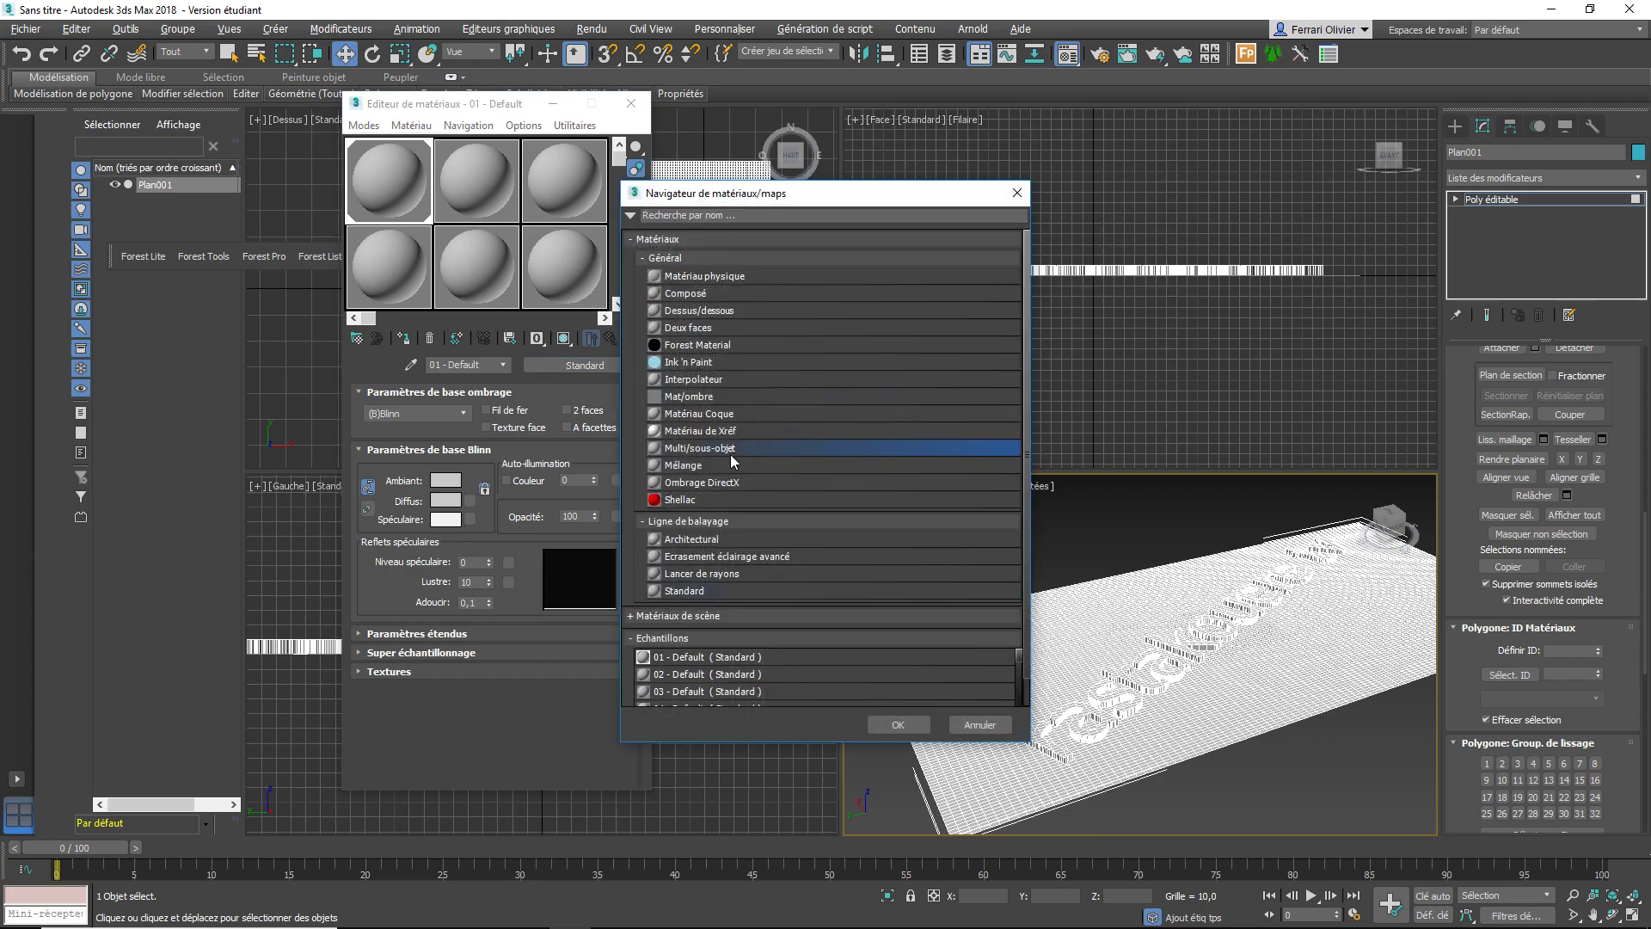
{"action": "double_click", "coordinate": [734, 462]}
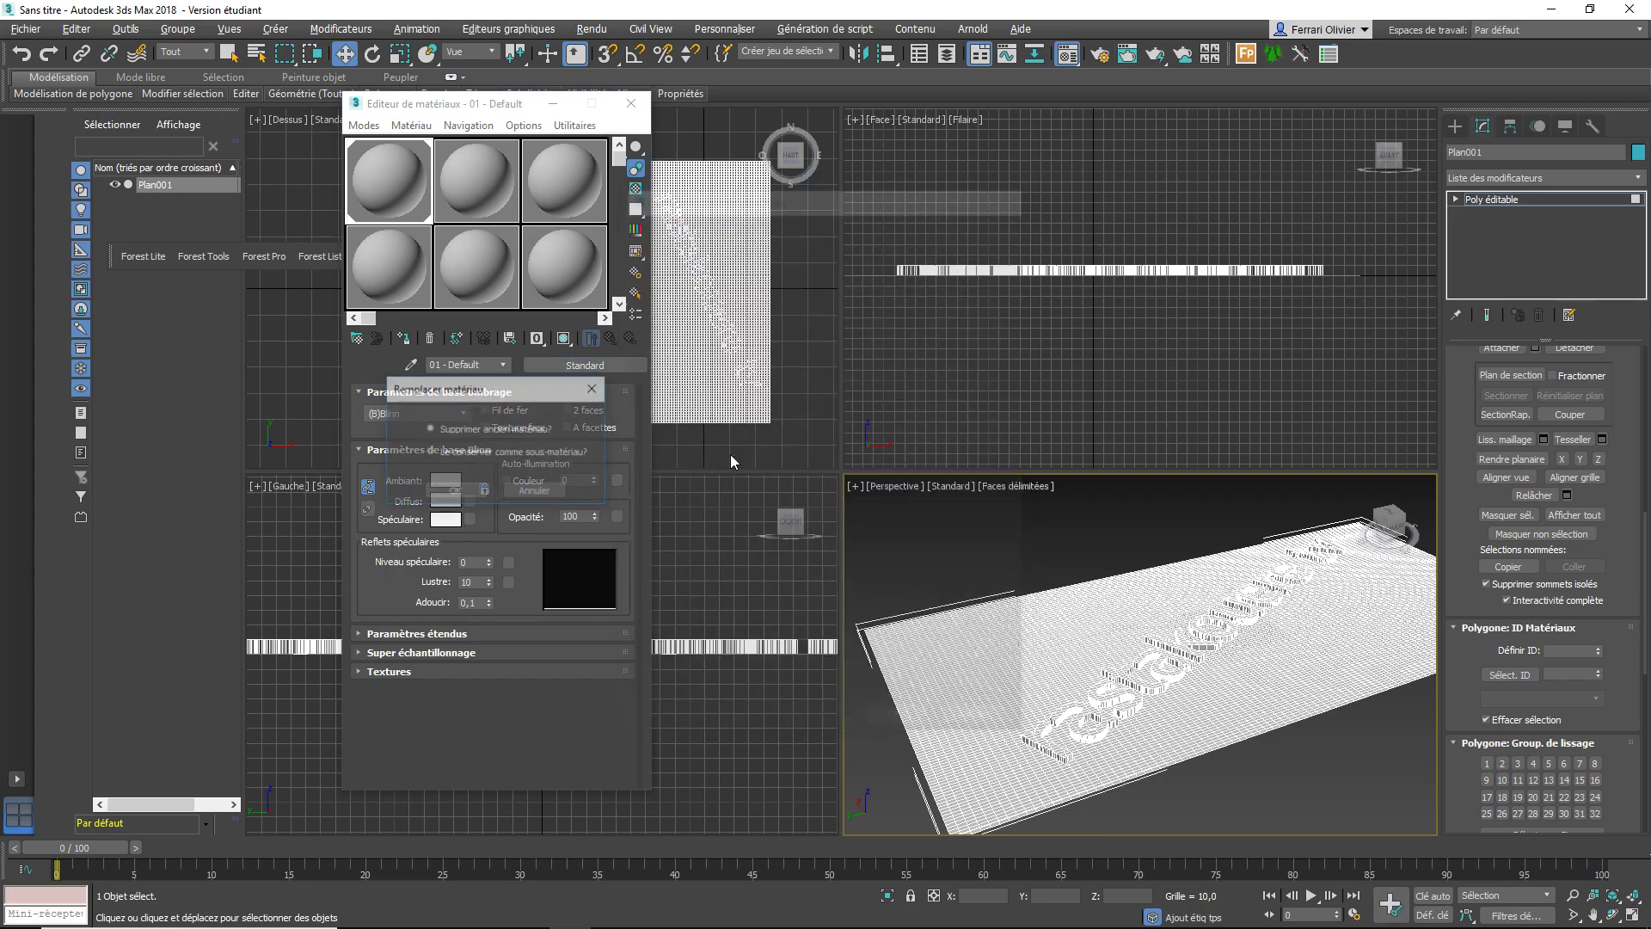
{"action": "left_click", "coordinate": [456, 492]}
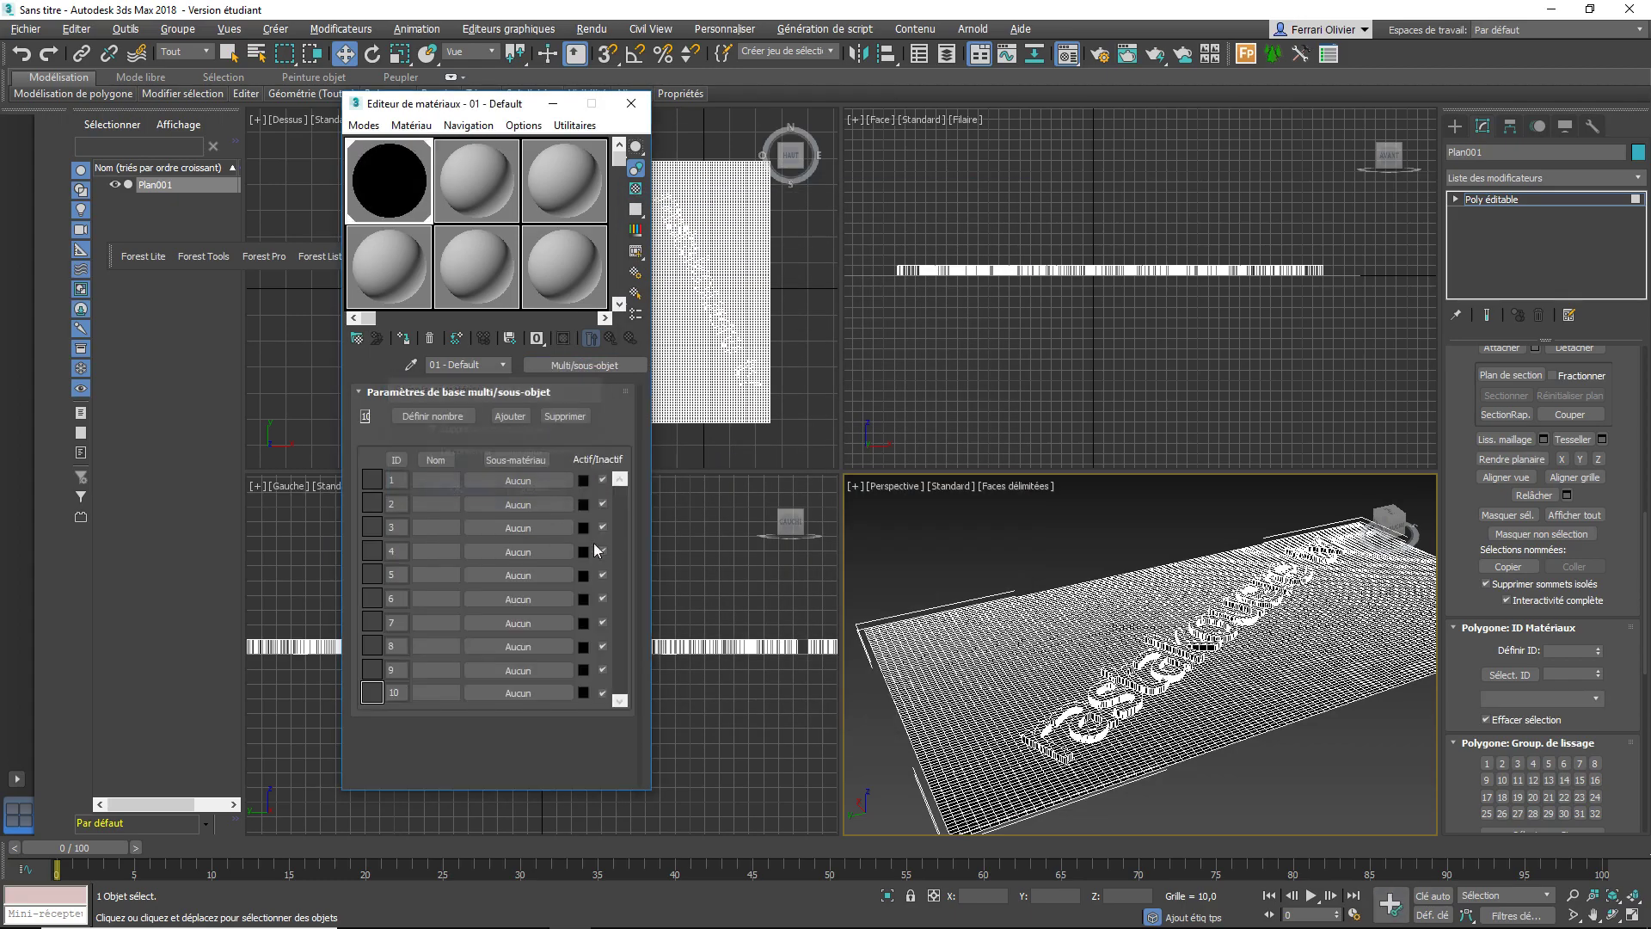
Set the sub-material count to 2 and name the slots texte and plane
{"action": "left_click", "coordinate": [432, 417]}
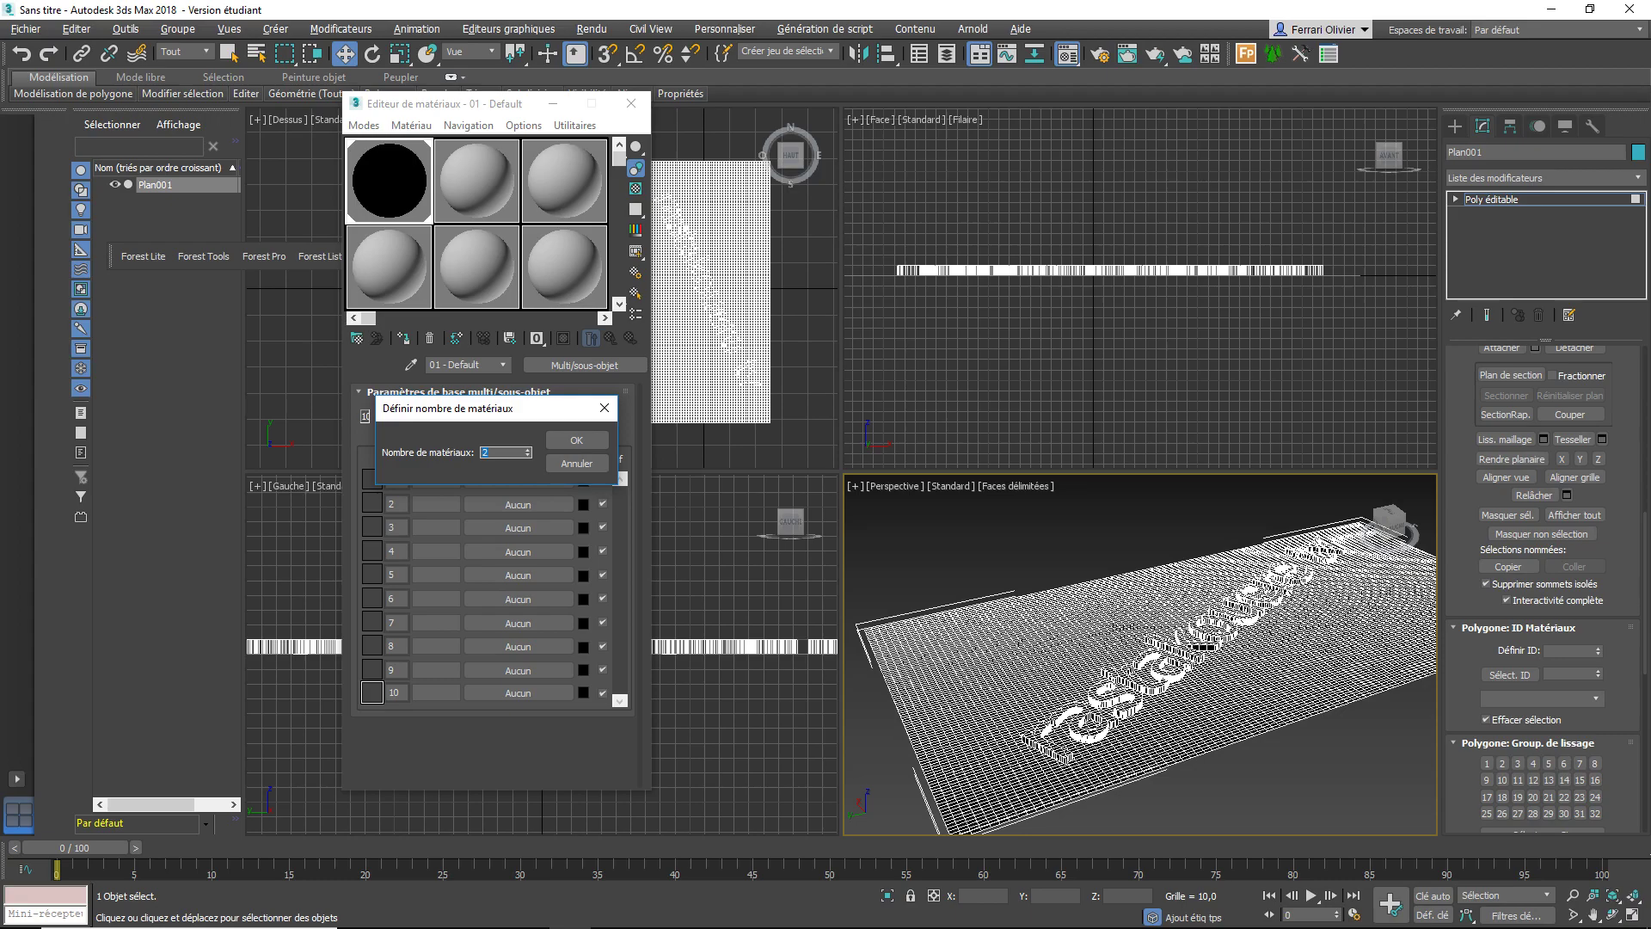
{"action": "left_click", "coordinate": [576, 439]}
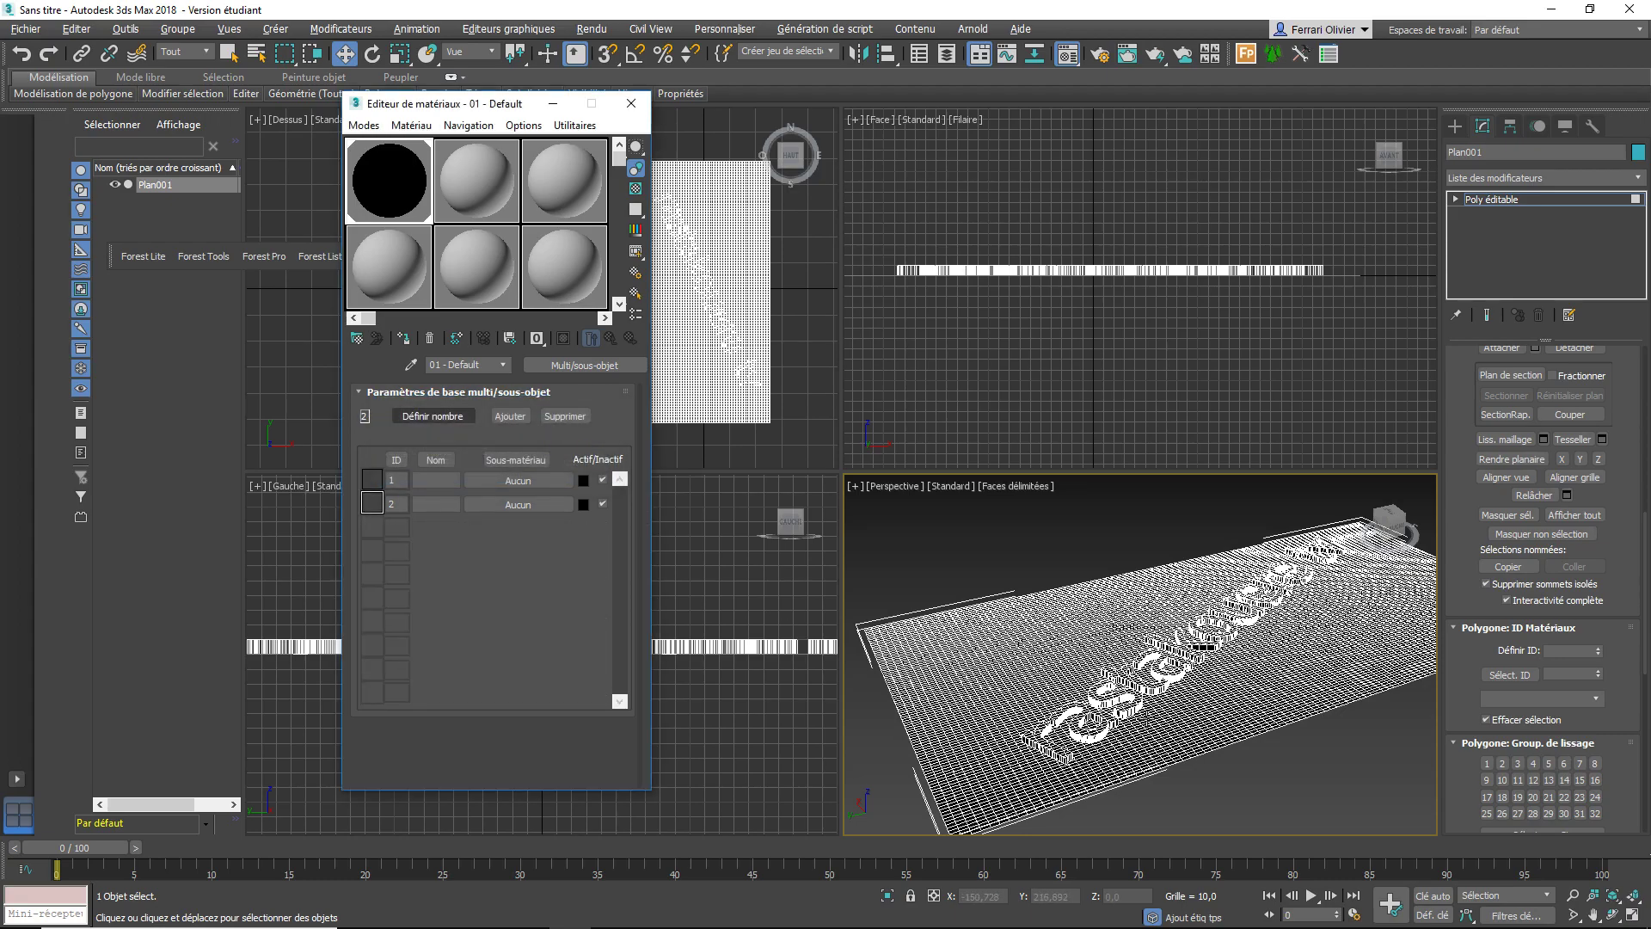
{"action": "left_click", "coordinate": [428, 480]}
{"action": "type", "text": "texte"}
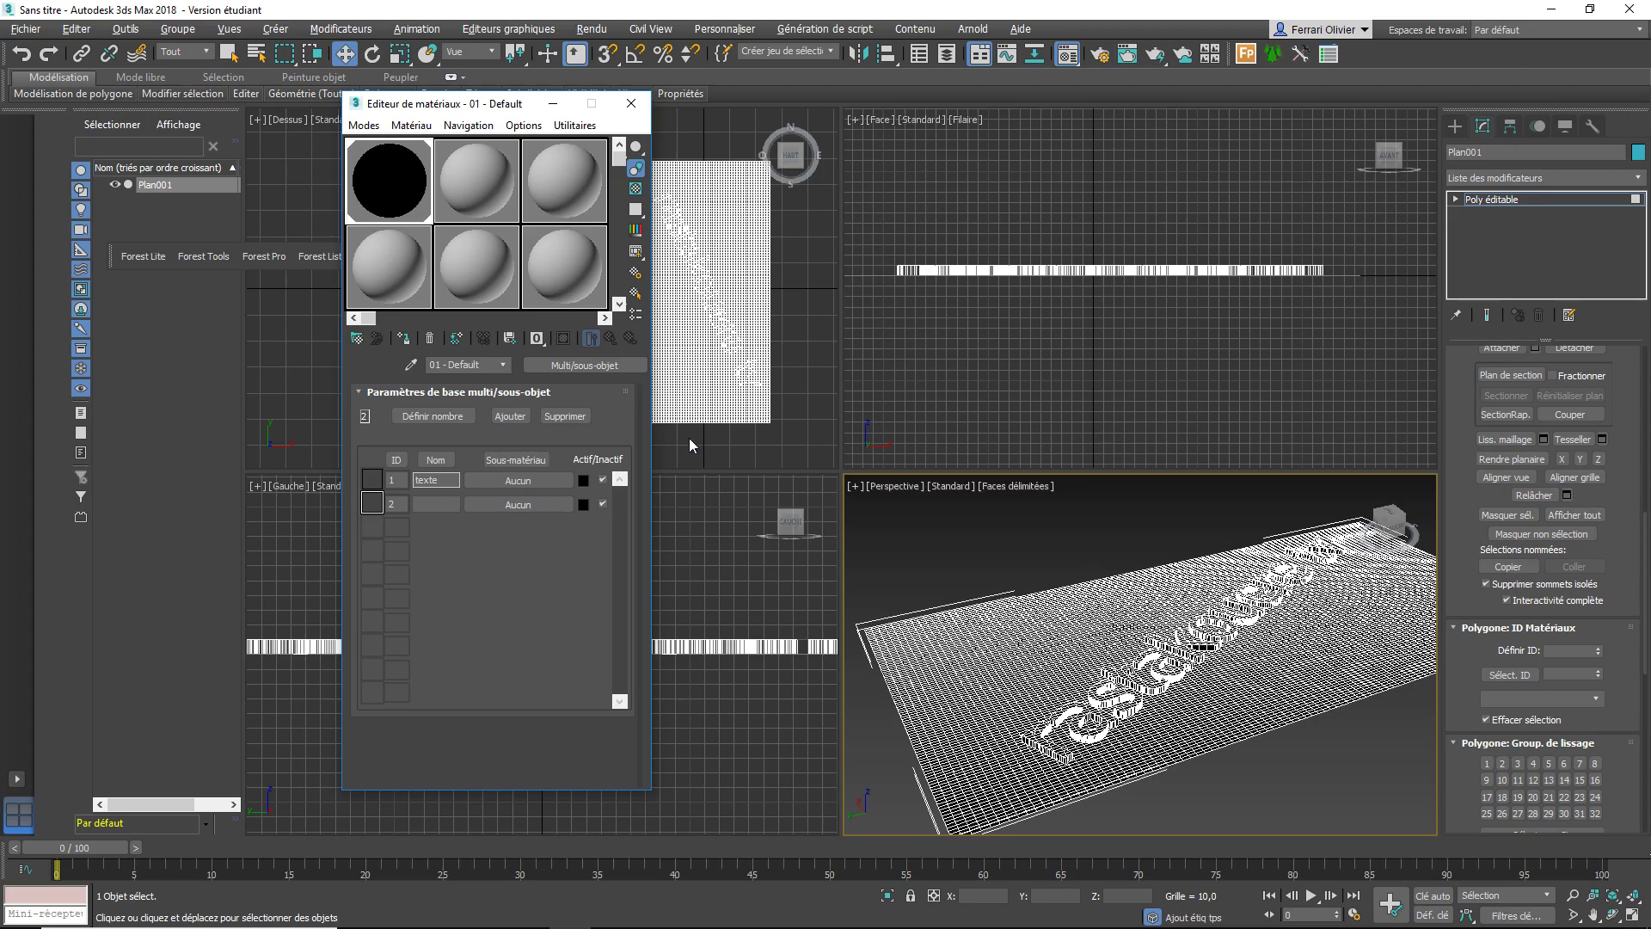
{"action": "left_click", "coordinate": [434, 504]}
{"action": "type", "text": "plane"}
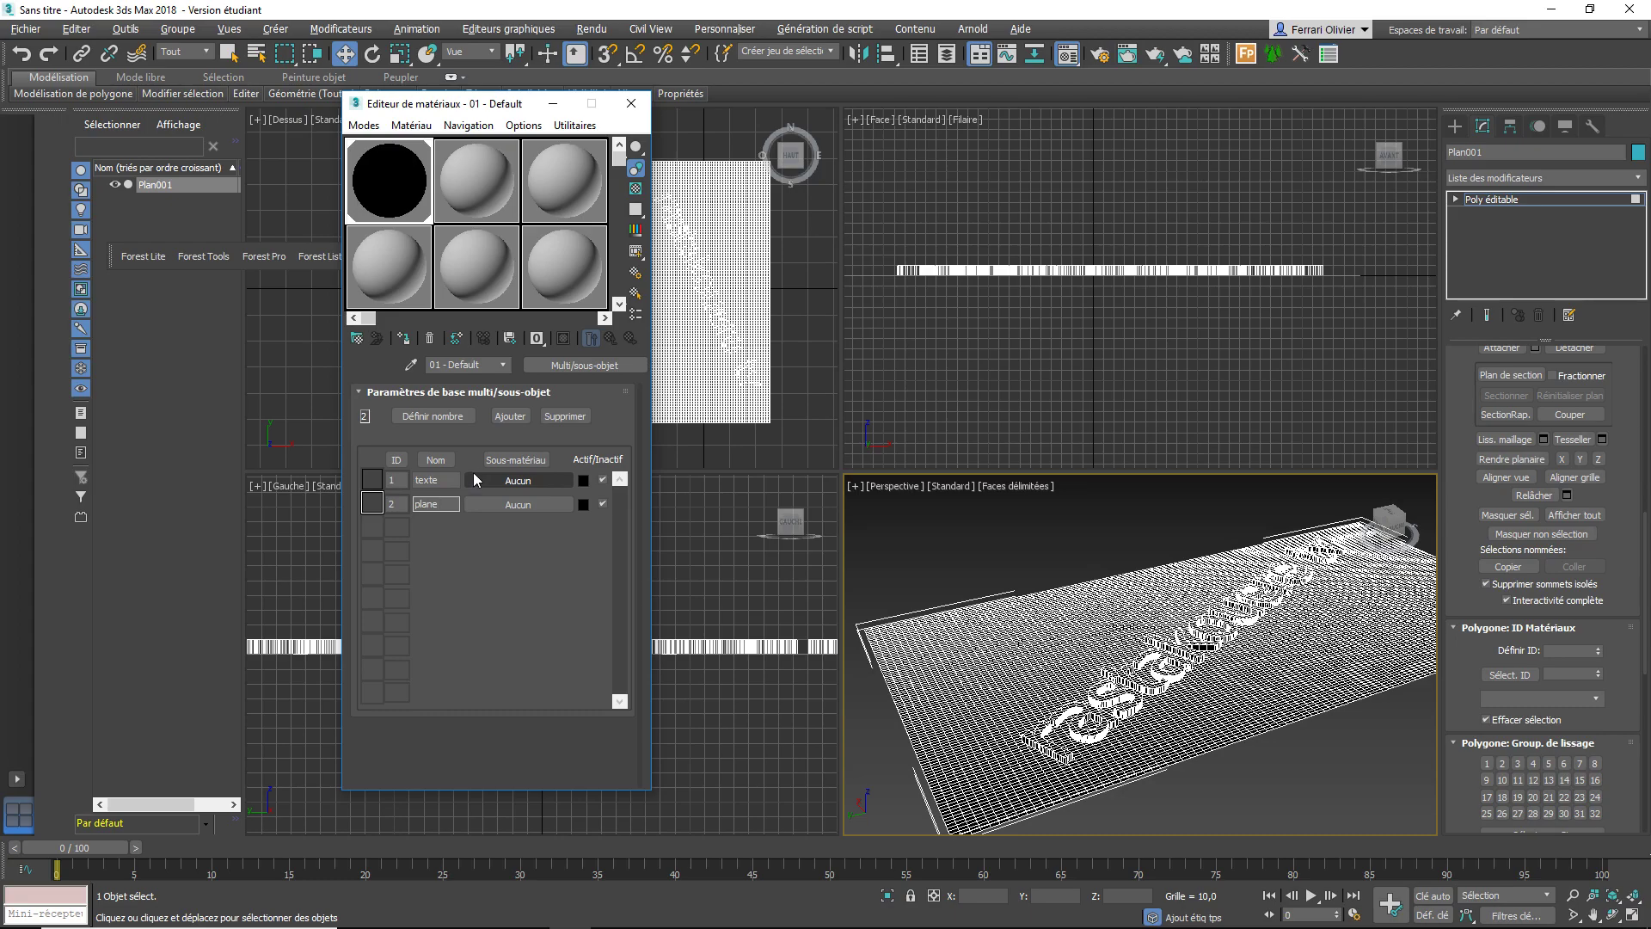
{"action": "left_click", "coordinate": [475, 480]}
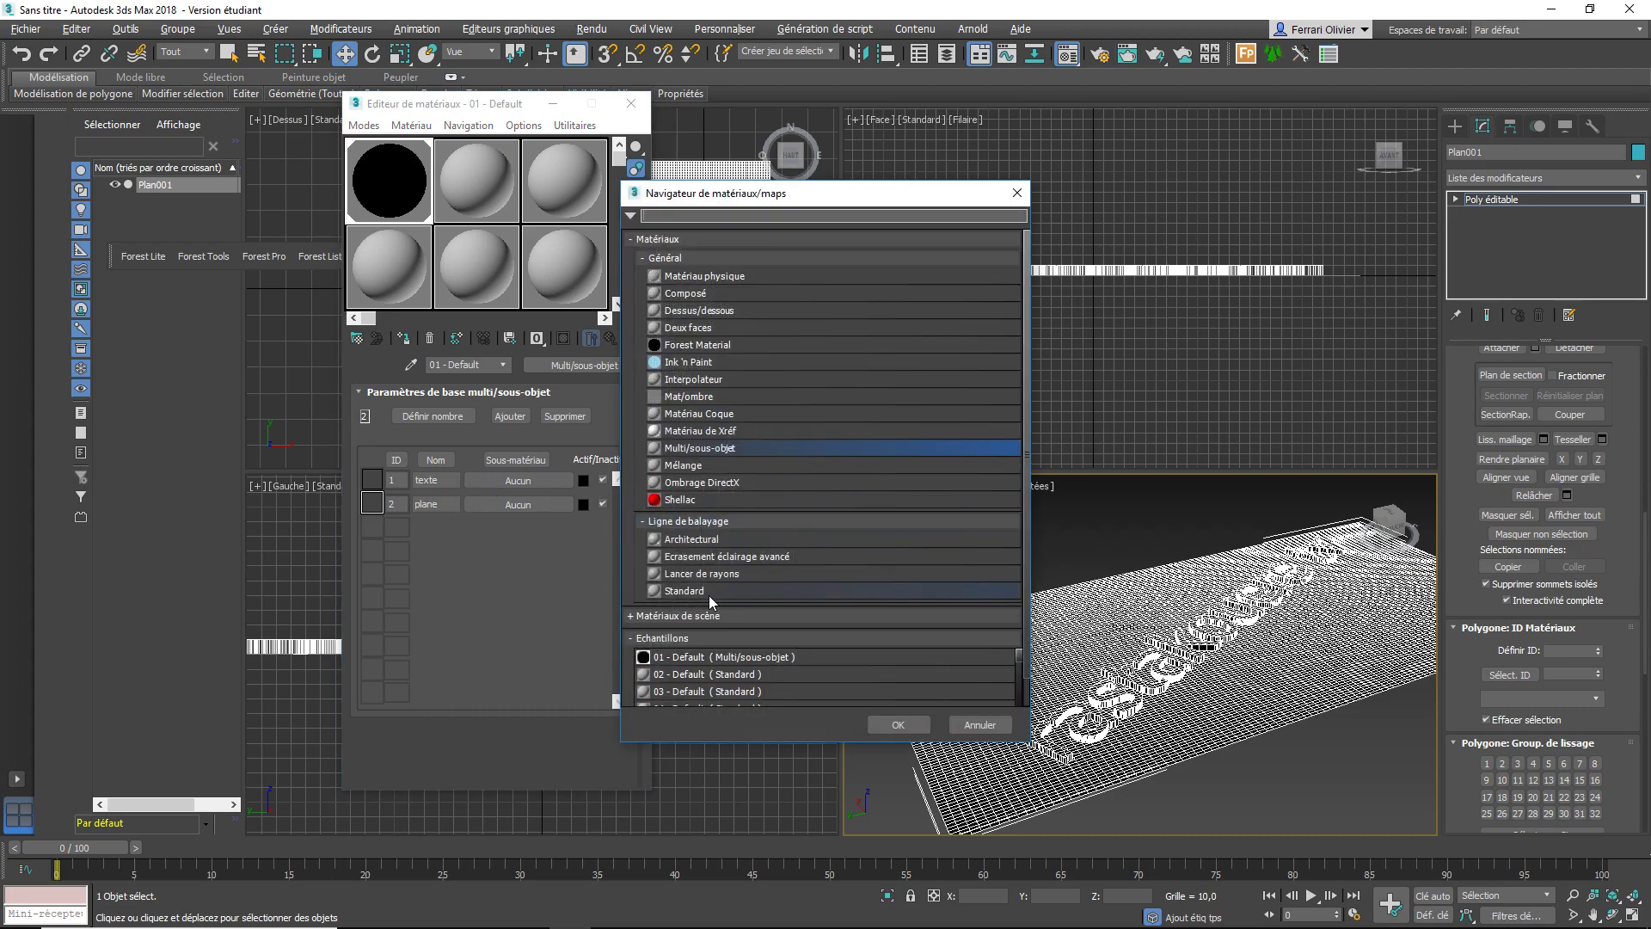
Put Standard materials named 'texte' and 'plane' into the two Multi/Sub-Object slots
{"action": "double_click", "coordinate": [711, 590]}
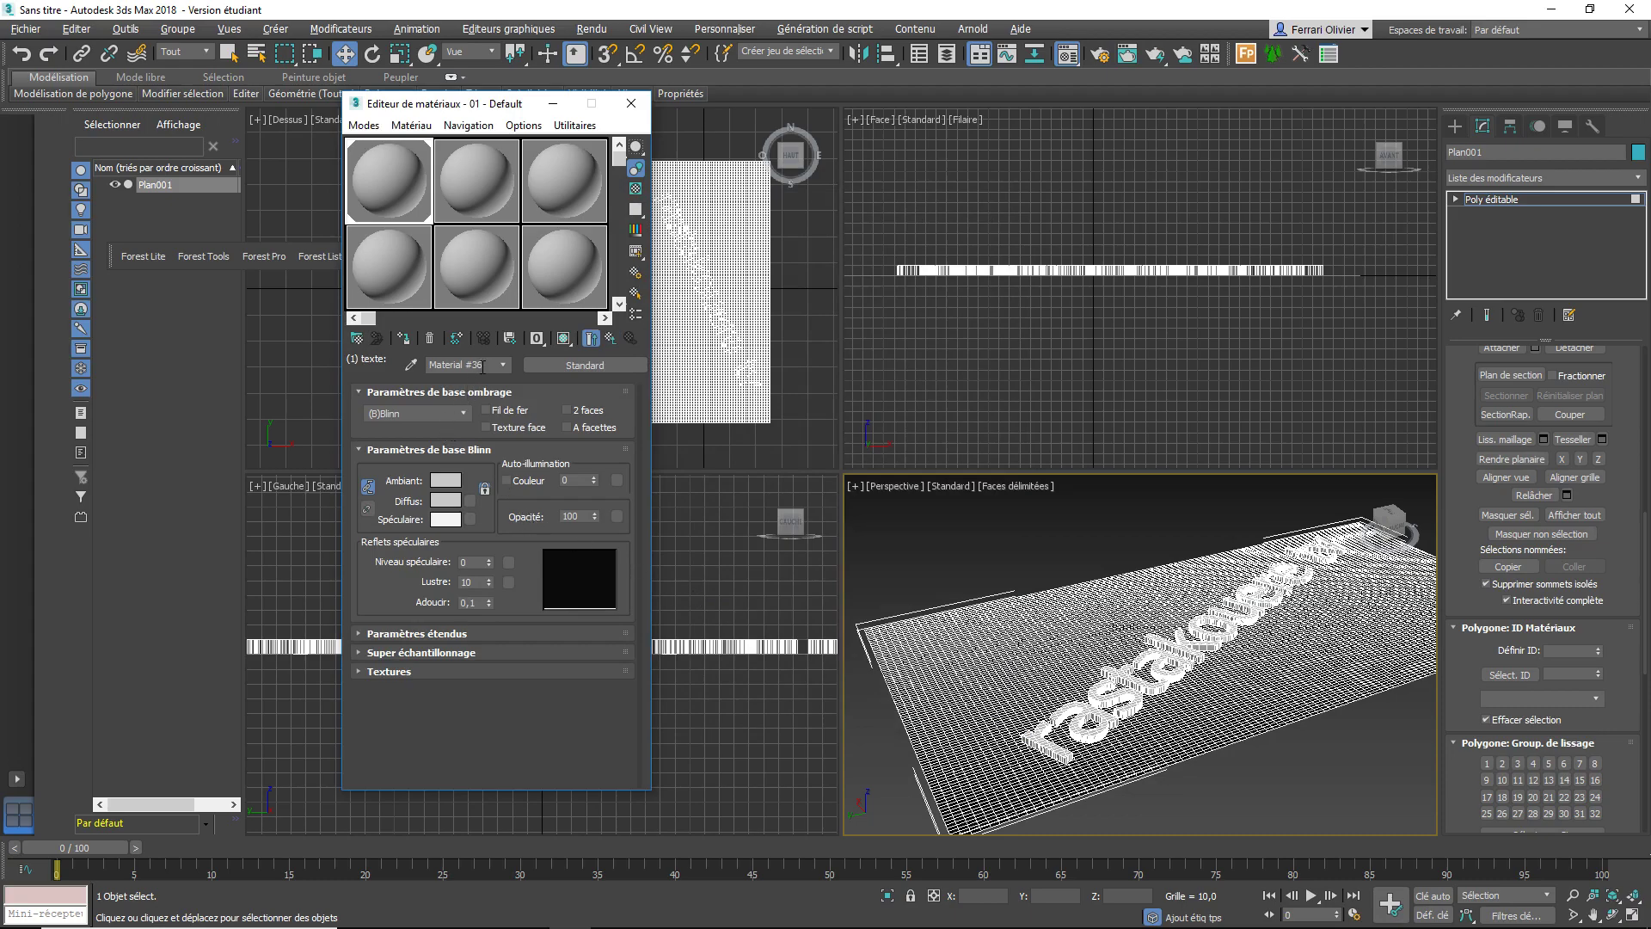
{"action": "key", "text": "BackSpace"}
{"action": "left_click", "coordinate": [613, 340]}
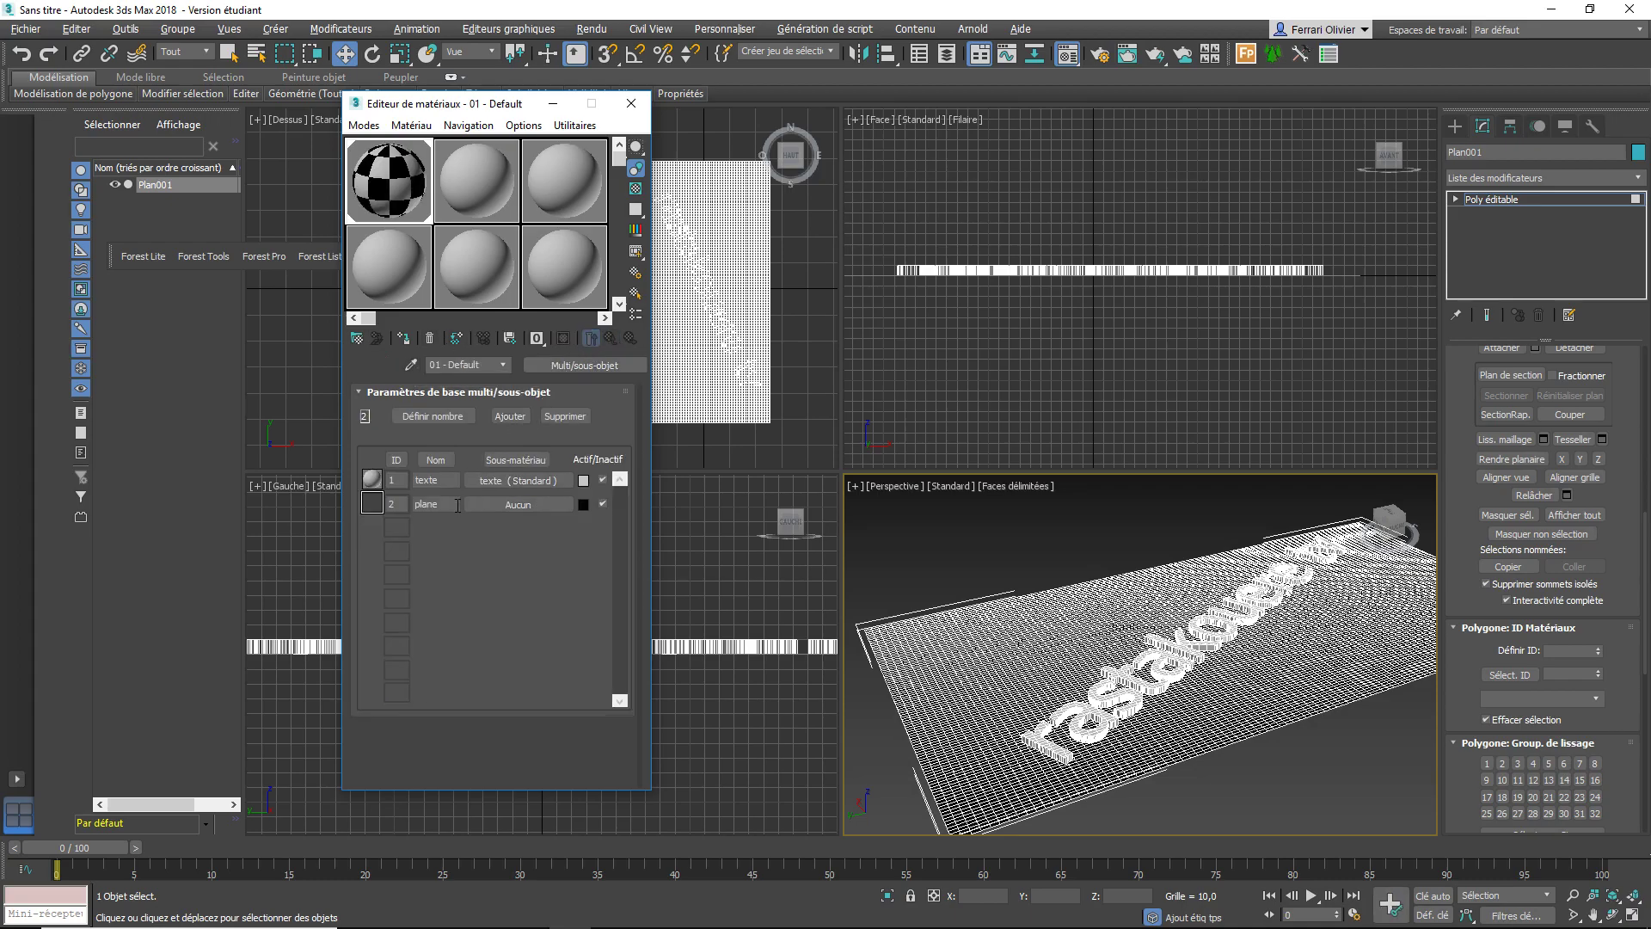
{"action": "left_click", "coordinate": [542, 505]}
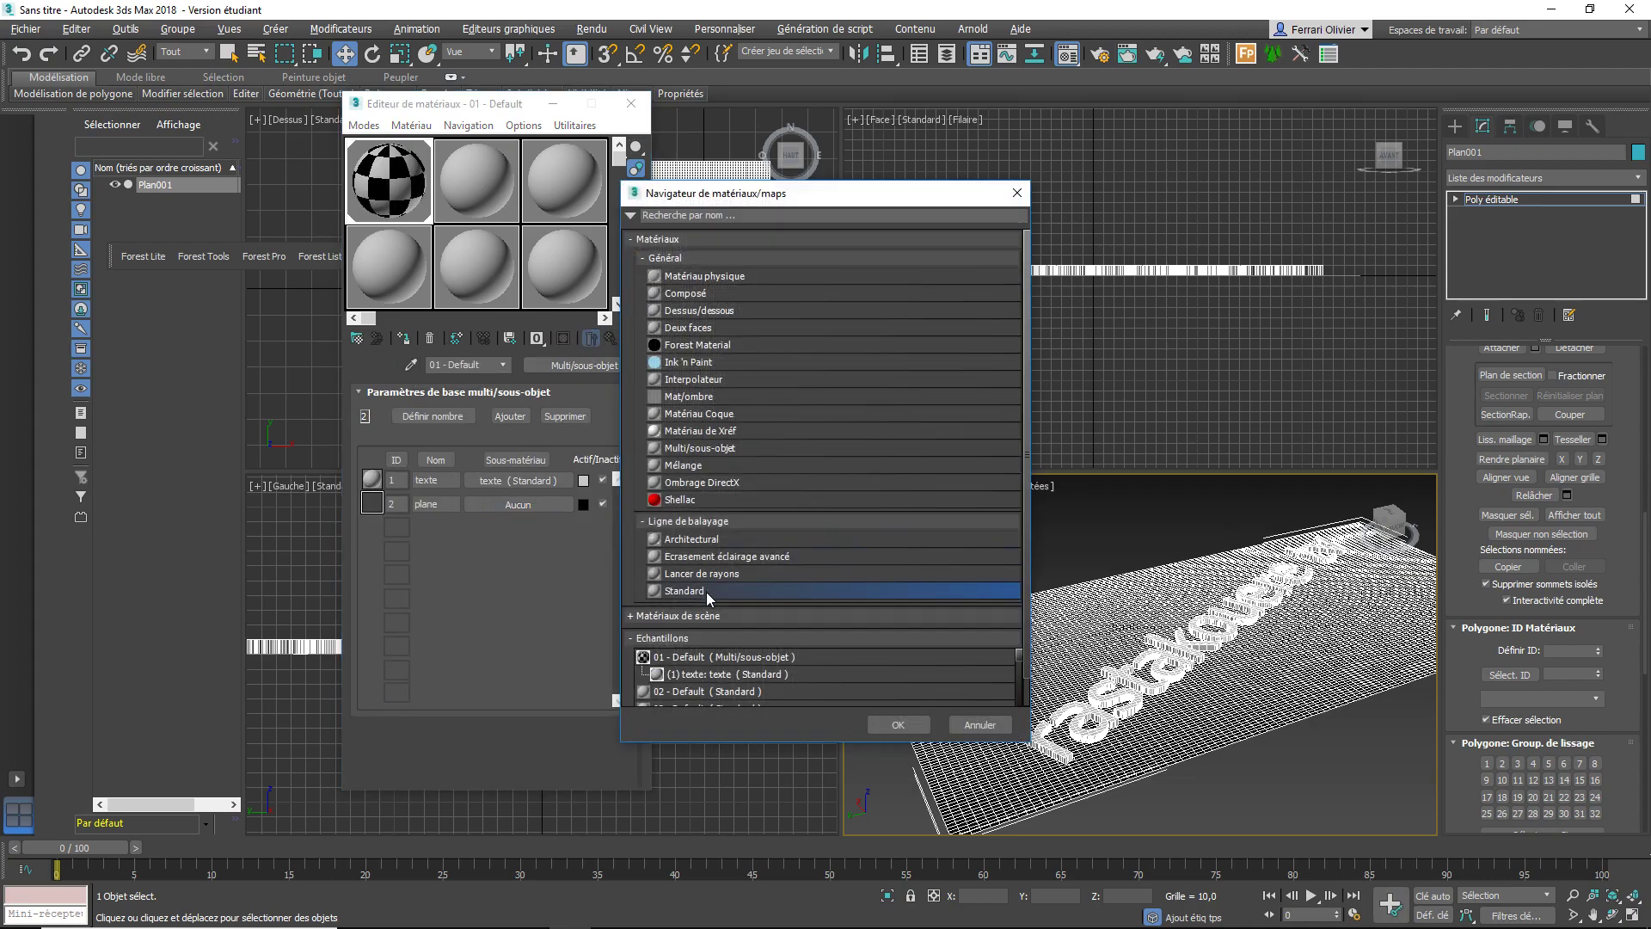
{"action": "key", "text": "Return"}
{"action": "key", "text": "BackSpace"}
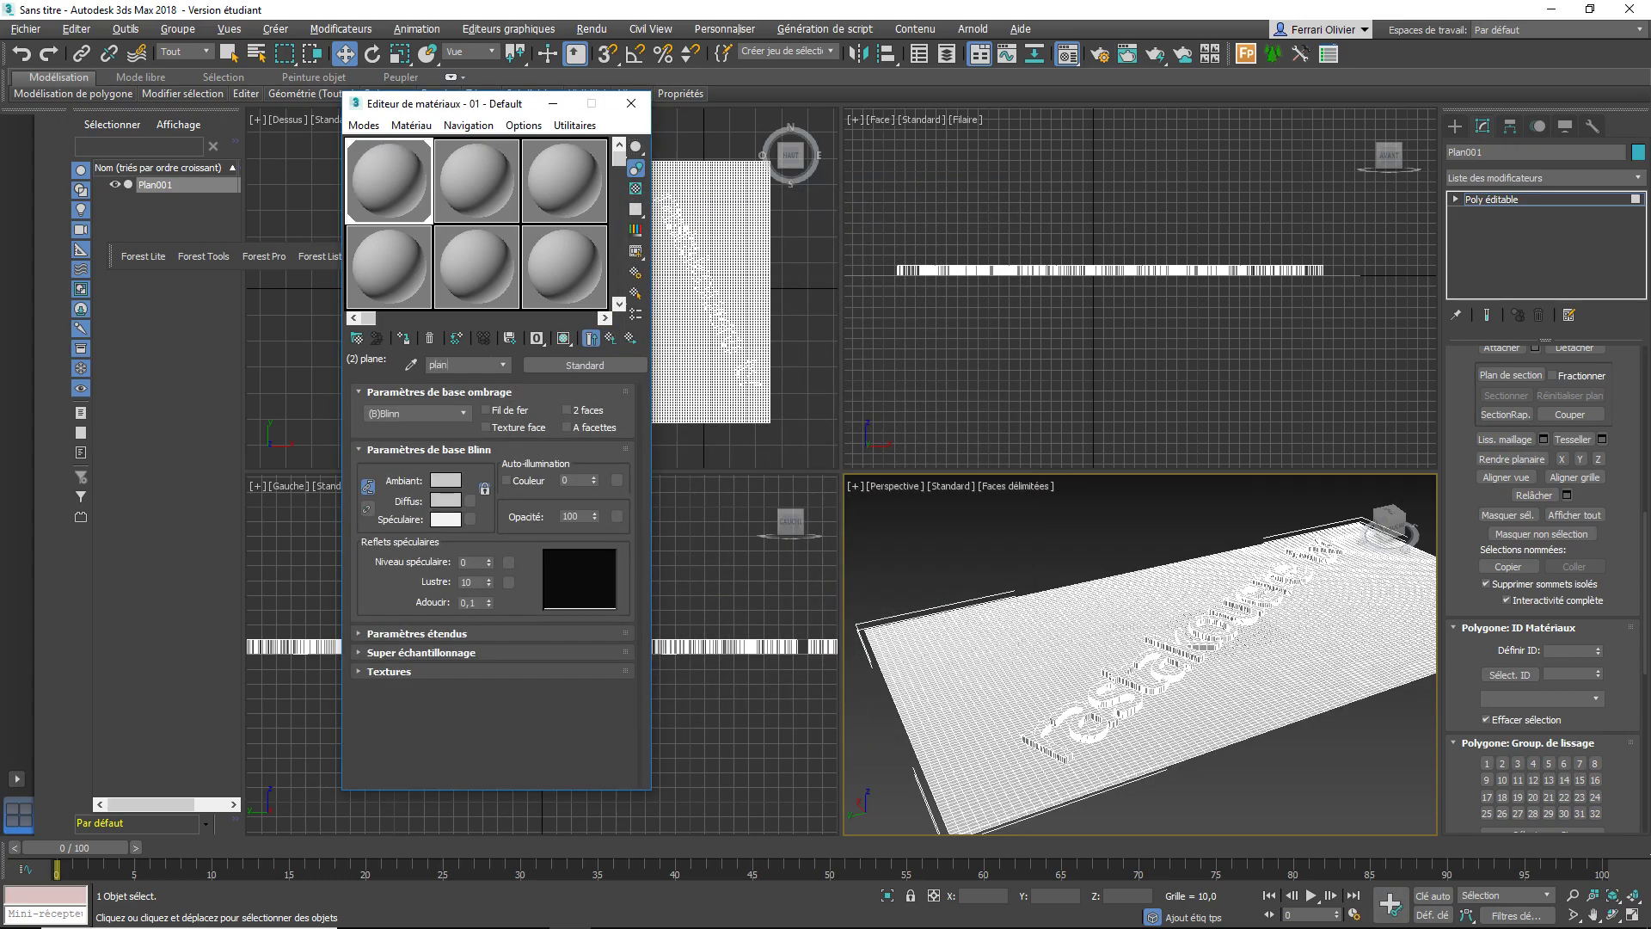
{"action": "left_click", "coordinate": [610, 341]}
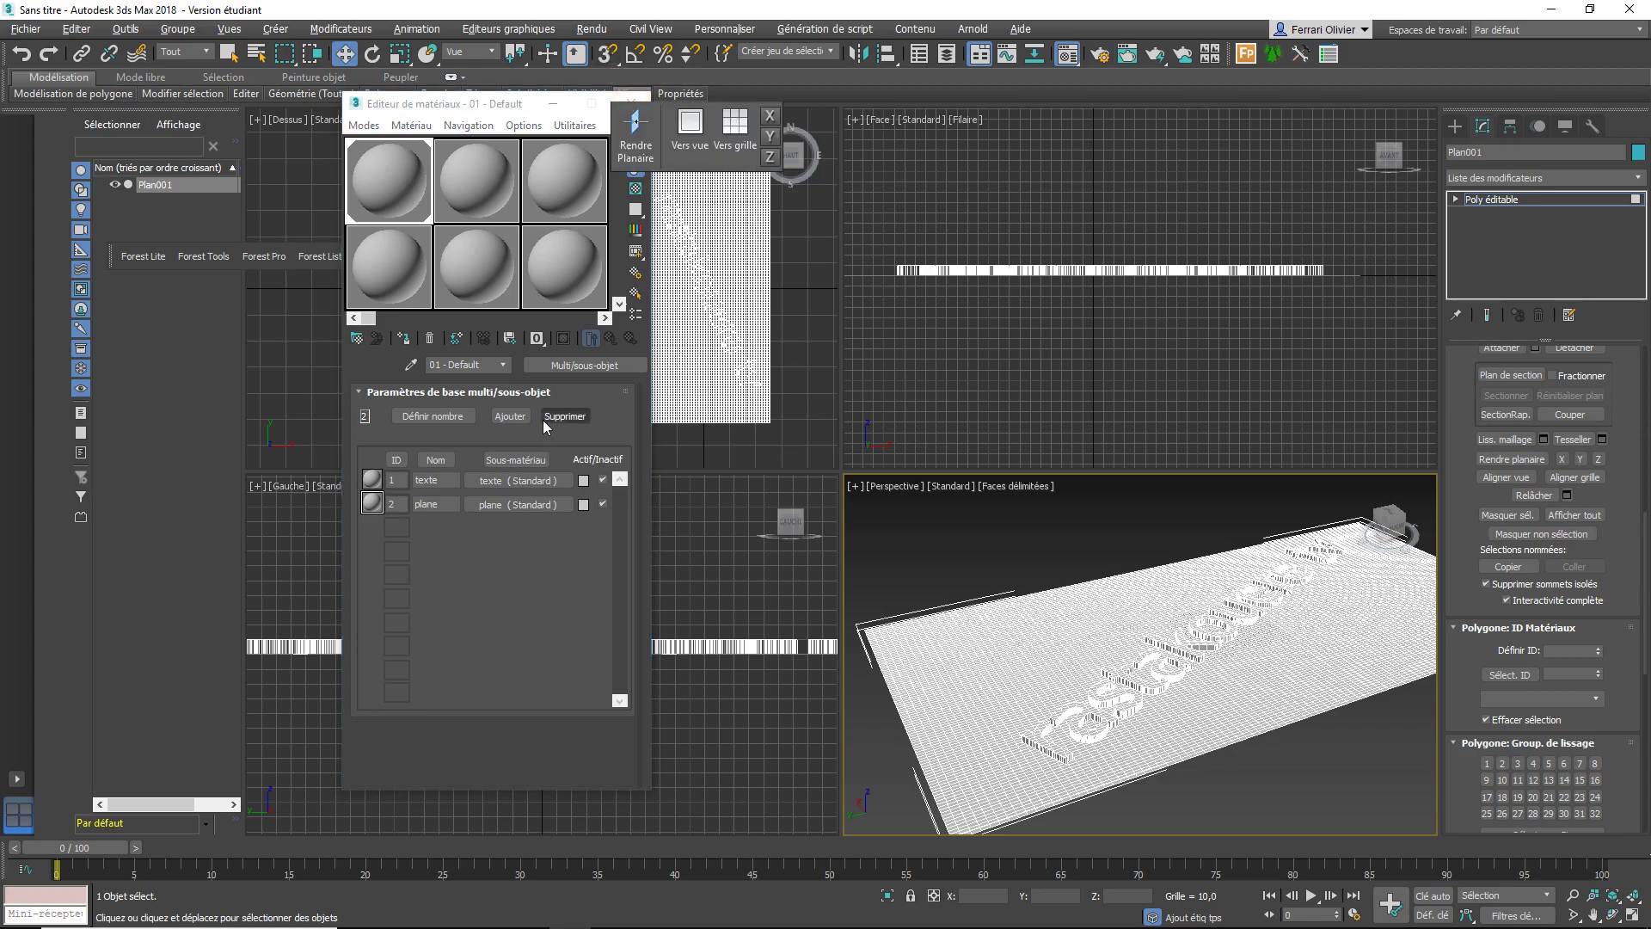
Set the texte sub-material's colour to saturated magenta
{"action": "left_click", "coordinate": [583, 481]}
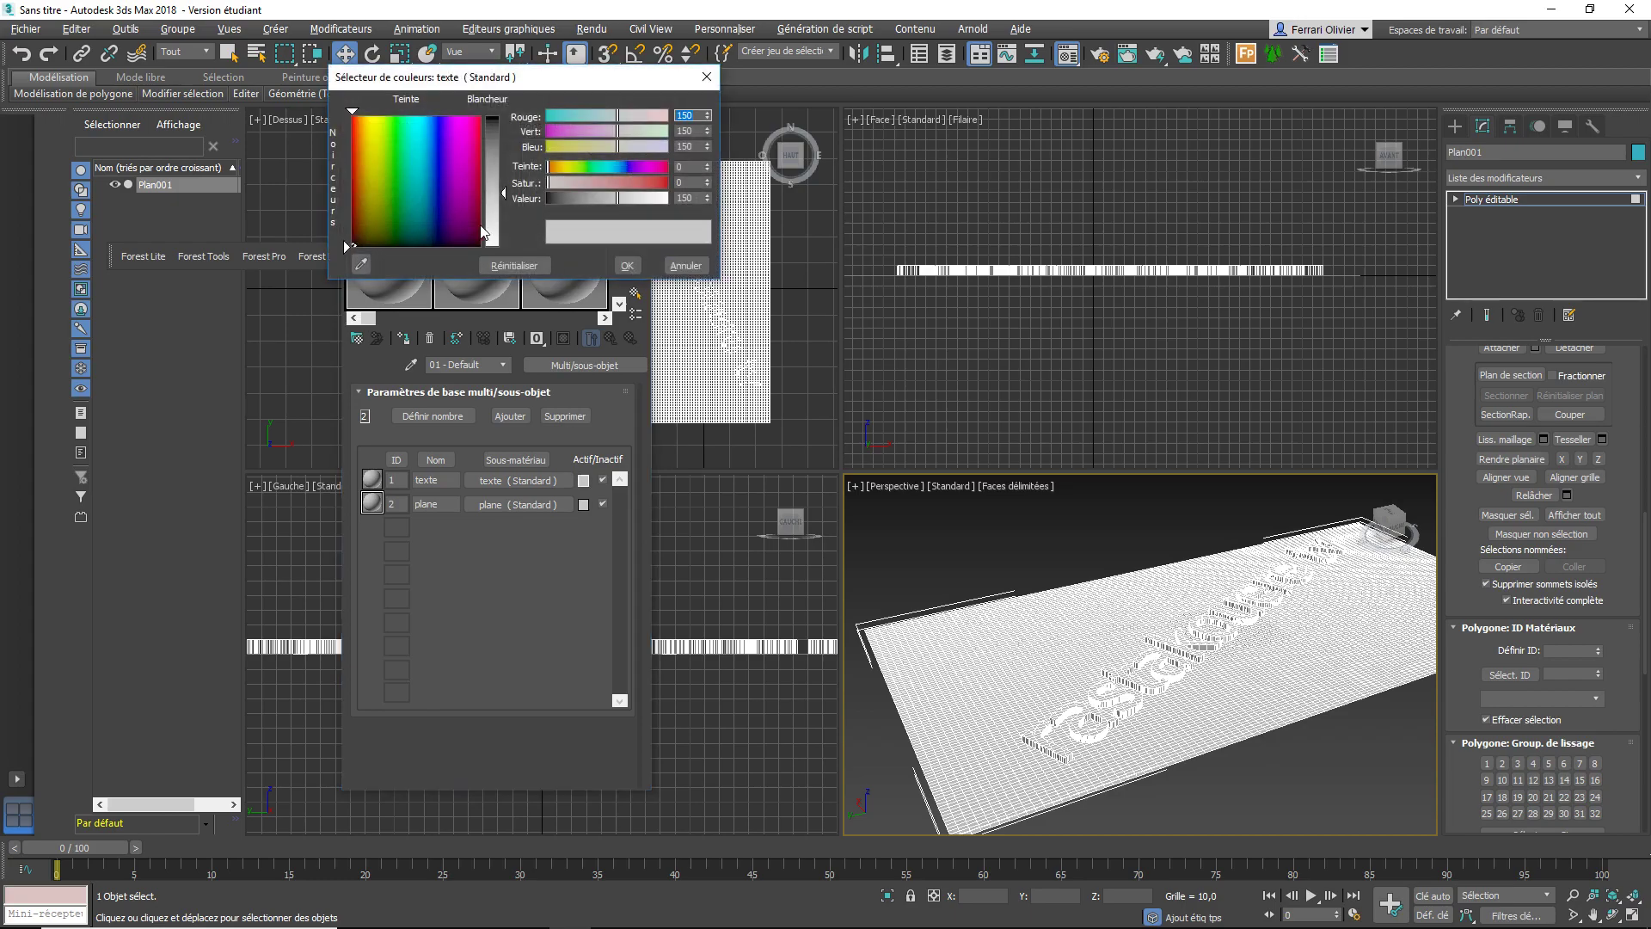
{"action": "mouse_move", "coordinate": [460, 222]}
{"action": "left_mouse_down"}
{"action": "mouse_move", "coordinate": [480, 146]}
{"action": "mouse_move", "coordinate": [493, 228]}
{"action": "left_mouse_up"}
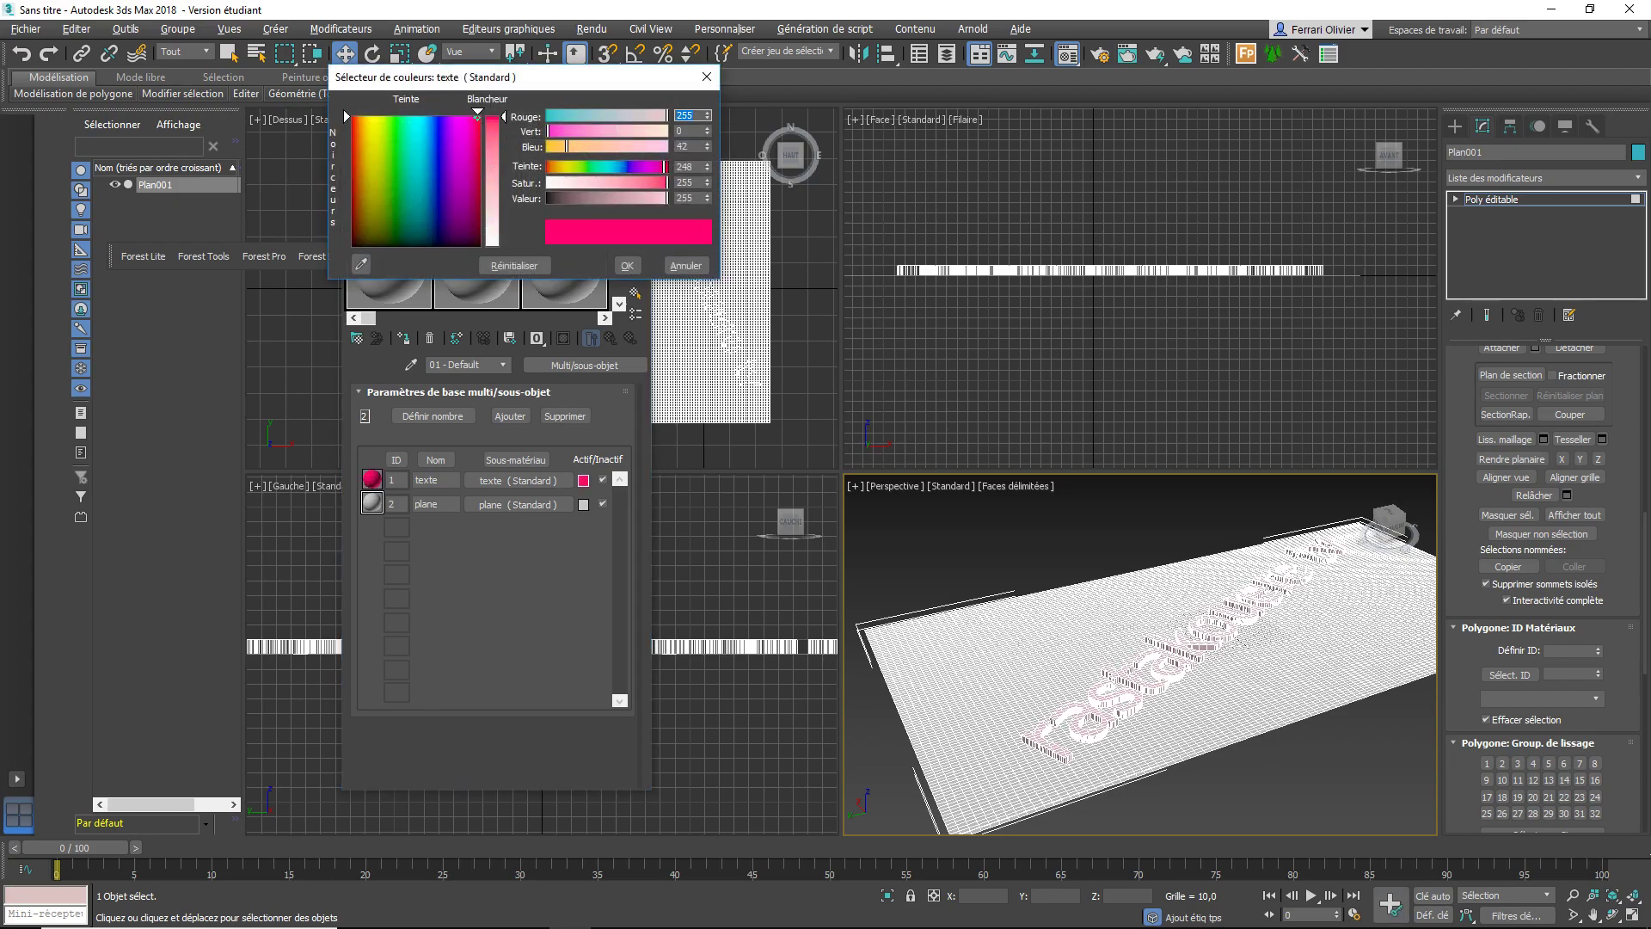
{"action": "left_click", "coordinate": [626, 264]}
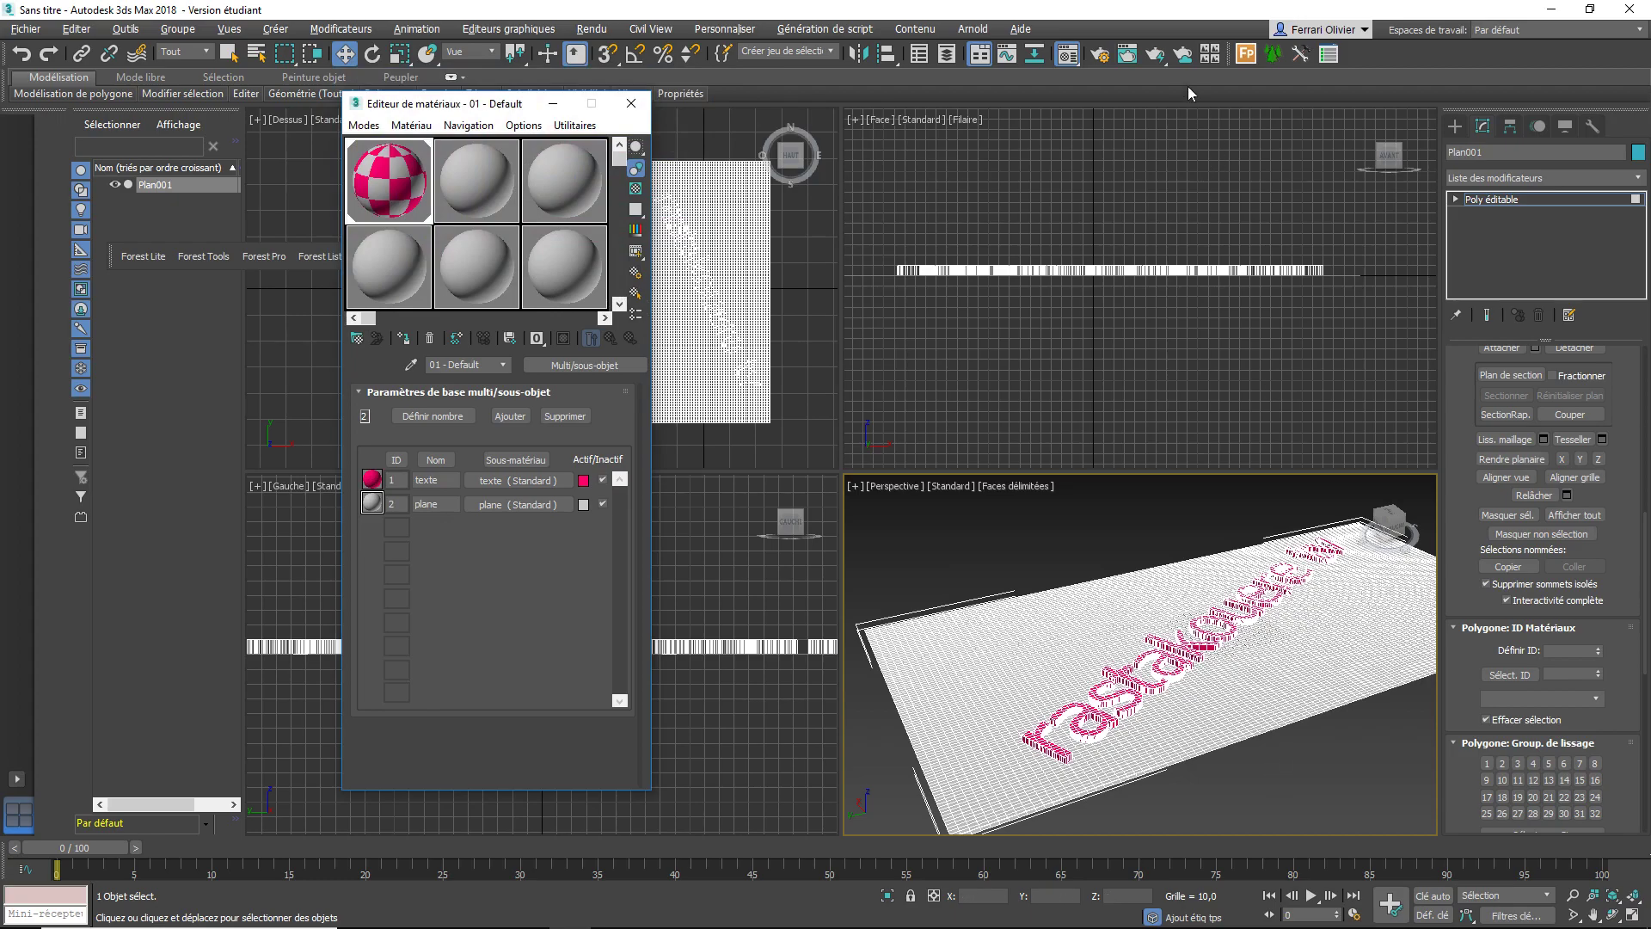
Turn off Edged Faces, maximize the Perspective viewport, and orbit around the extruded text
{"action": "key", "text": "F4"}
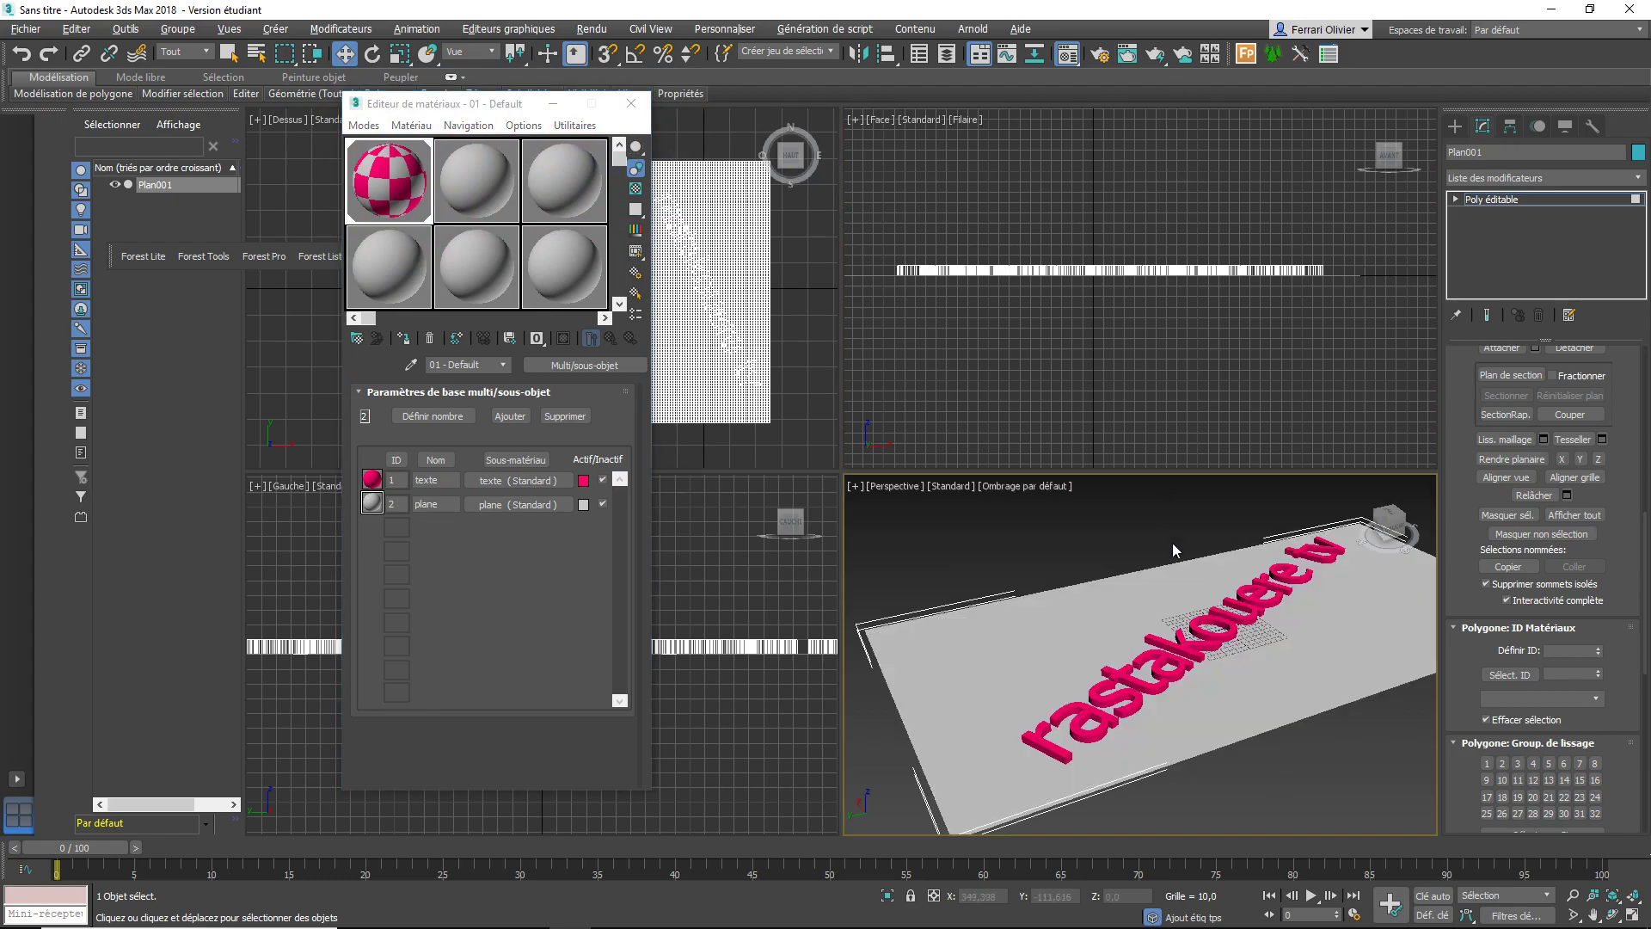
{"action": "key", "text": "alt+w"}
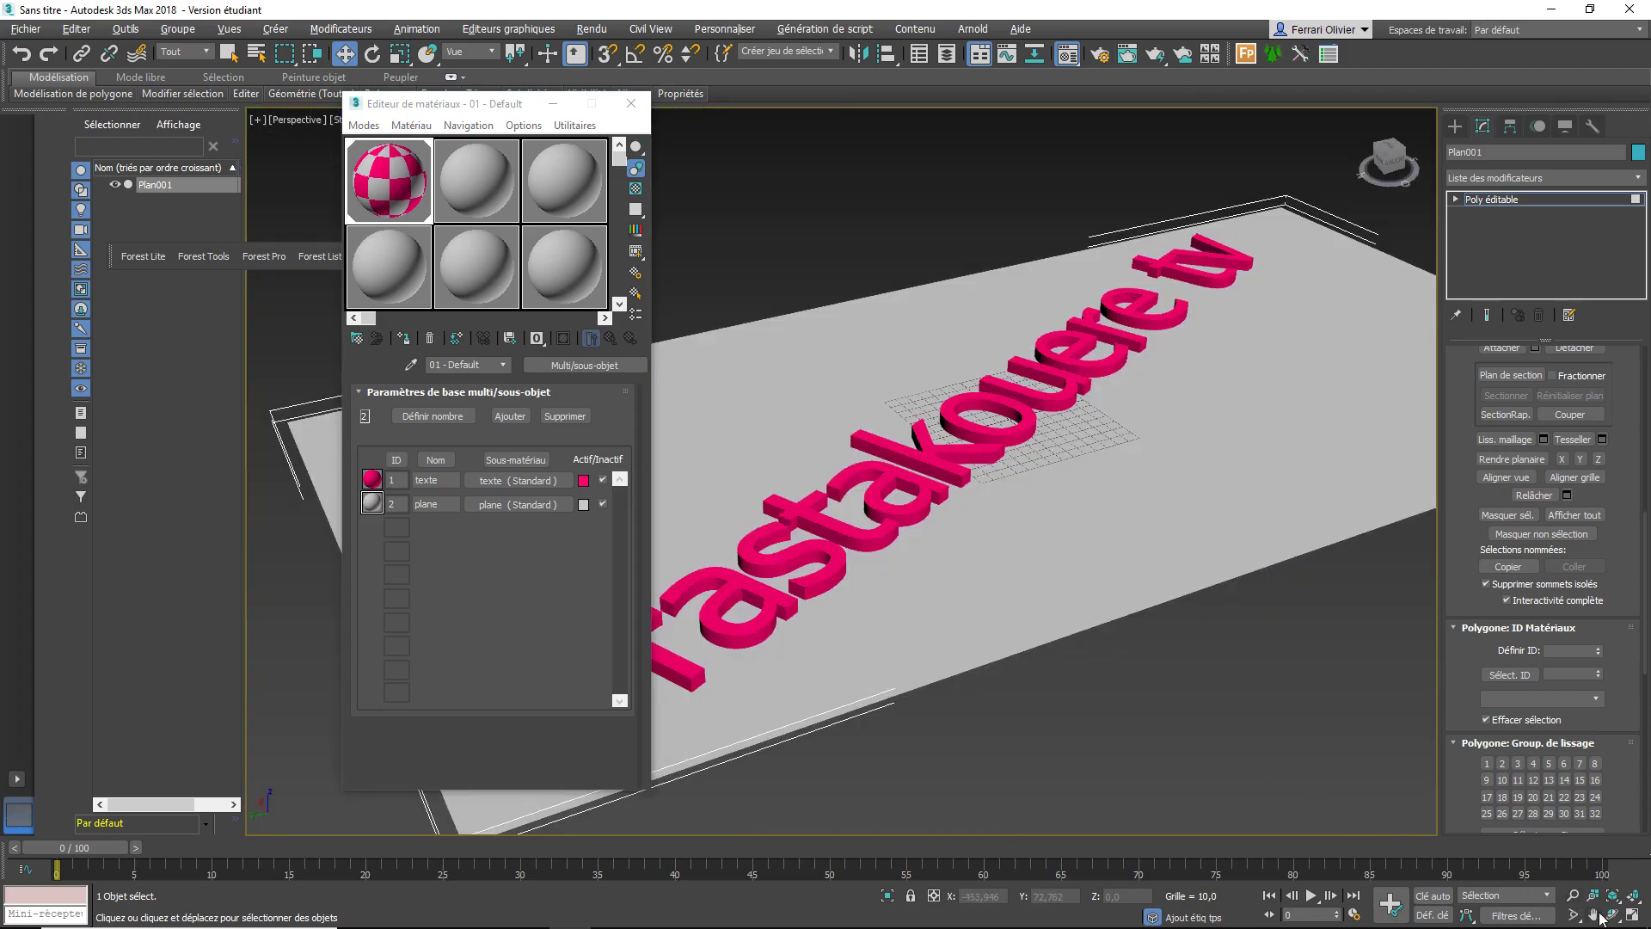
{"action": "left_click", "coordinate": [1613, 915]}
{"action": "mouse_move", "coordinate": [937, 513]}
{"action": "left_mouse_down"}
{"action": "mouse_move", "coordinate": [994, 483]}
{"action": "mouse_move", "coordinate": [956, 433]}
{"action": "mouse_move", "coordinate": [1033, 391]}
{"action": "mouse_move", "coordinate": [945, 525]}
{"action": "mouse_move", "coordinate": [946, 454]}
{"action": "left_mouse_up"}
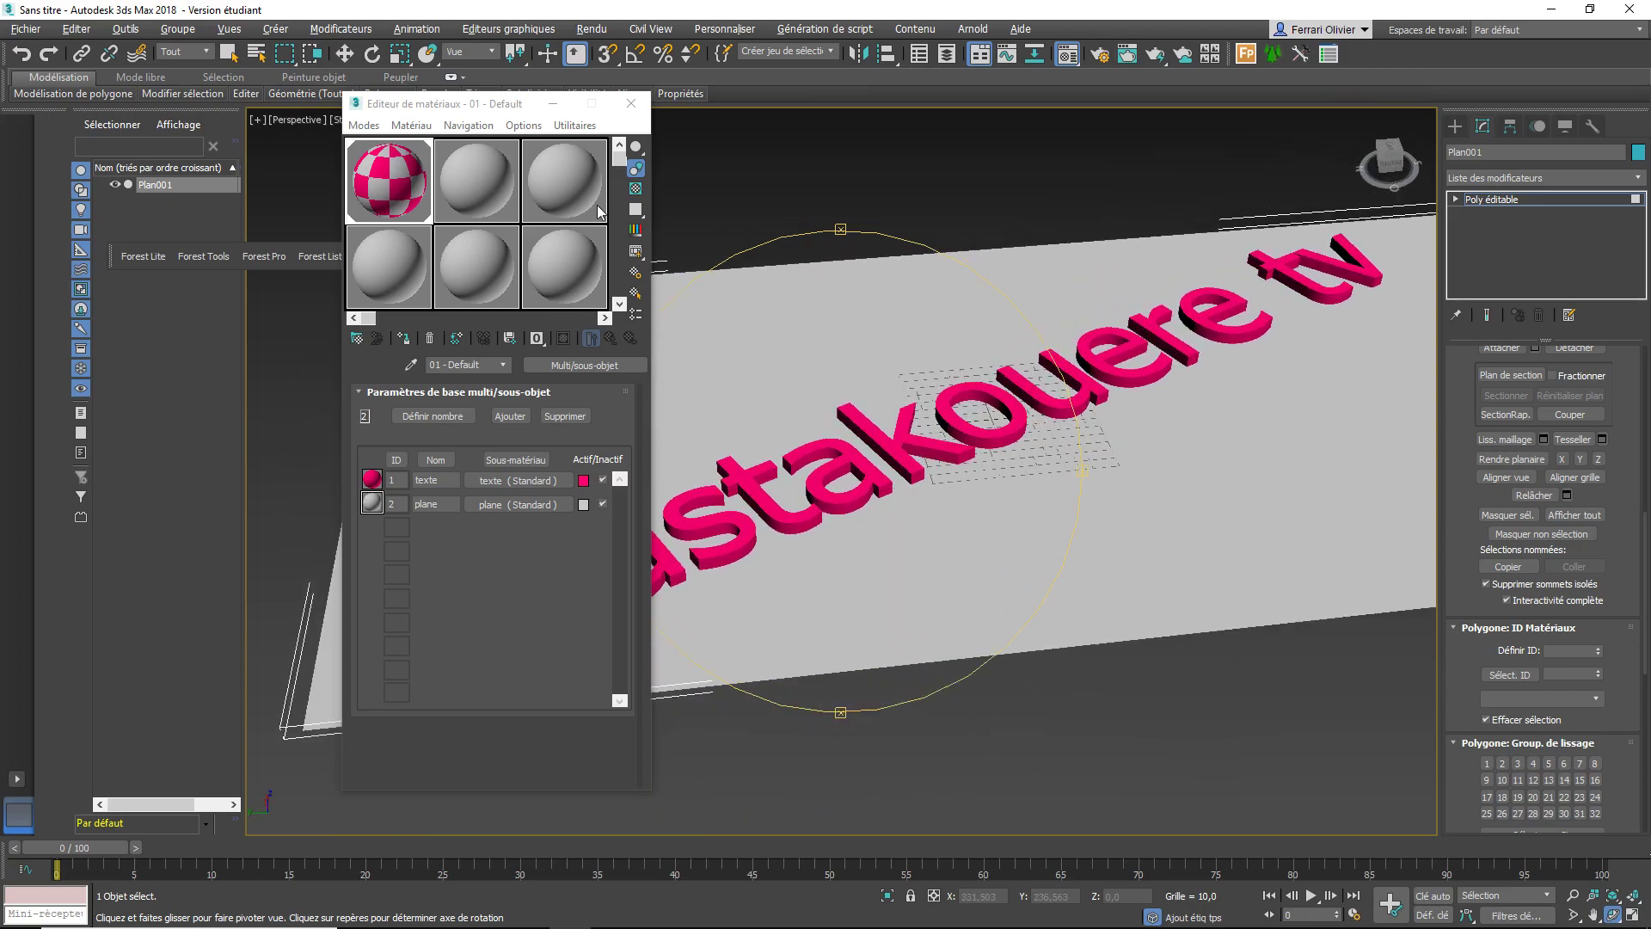
Export the scene as OBJ overwriting teste e3d.obj, then switch to After Effects
{"action": "left_click", "coordinate": [26, 29]}
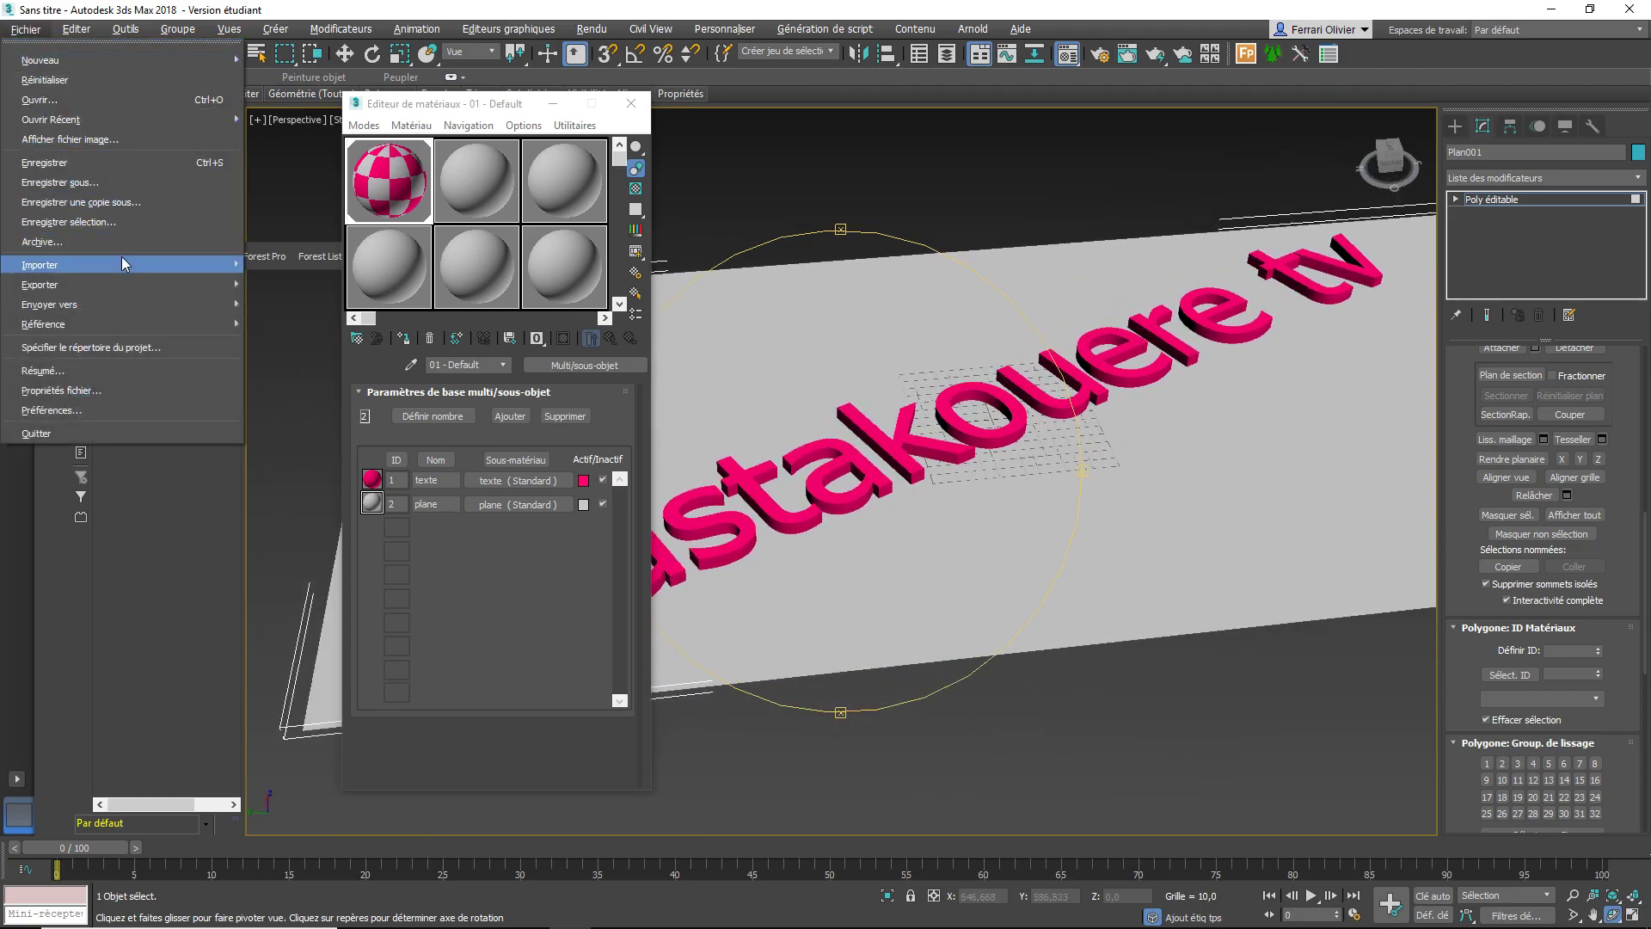
{"action": "mouse_move", "coordinate": [39, 284]}
{"action": "left_click", "coordinate": [284, 295]}
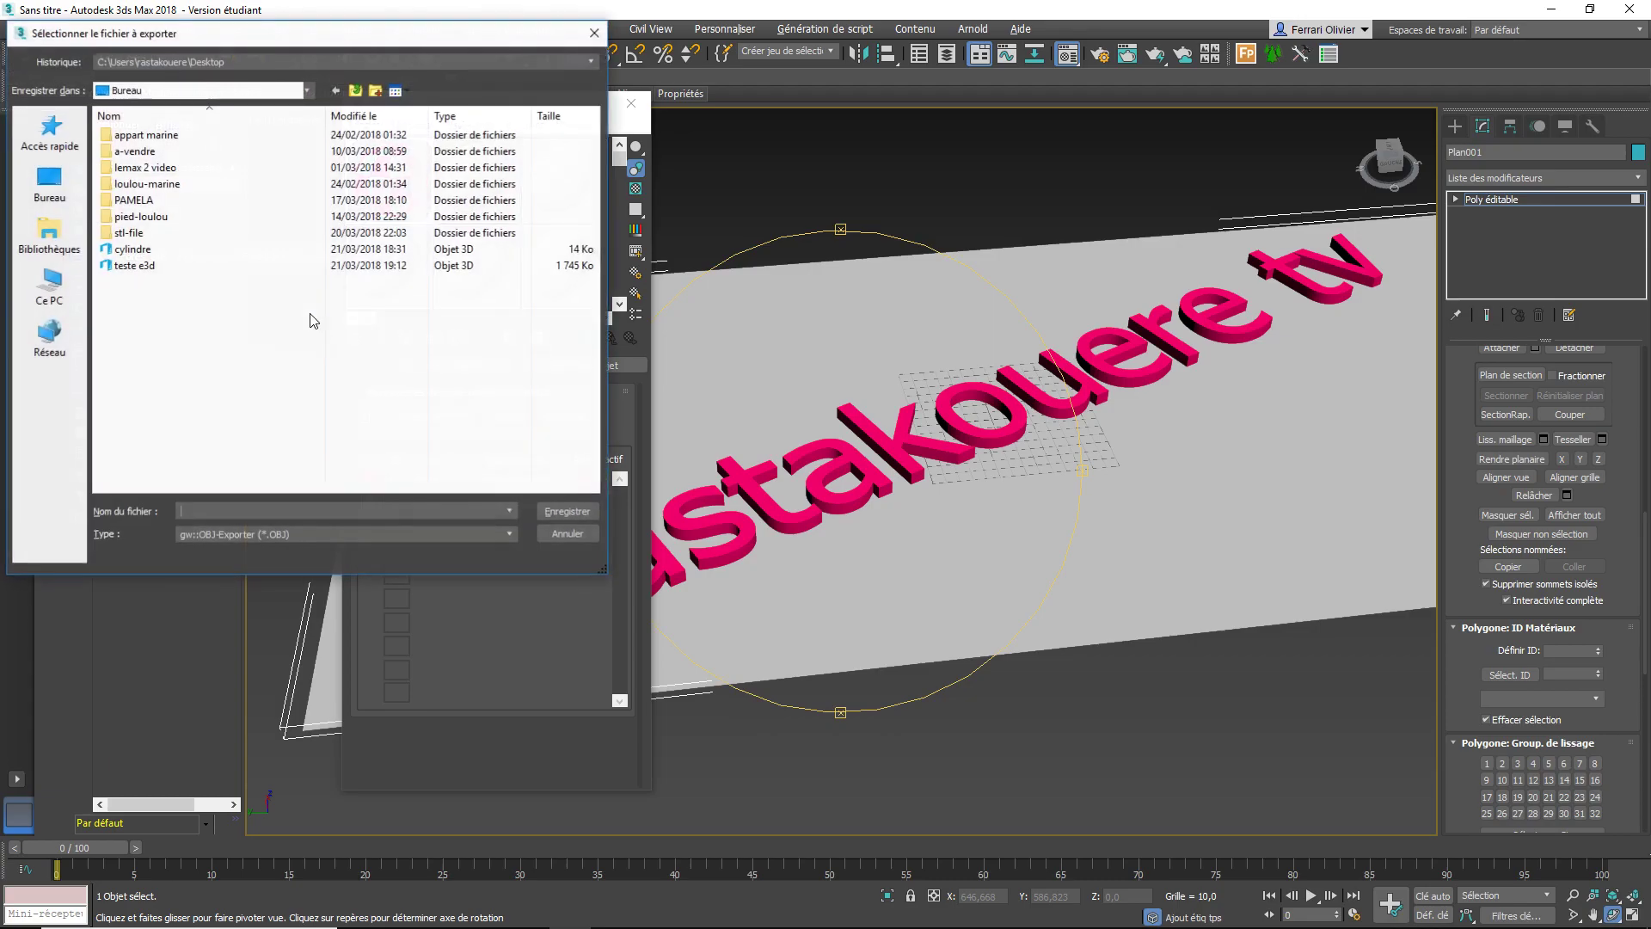
{"action": "double_click", "coordinate": [148, 265]}
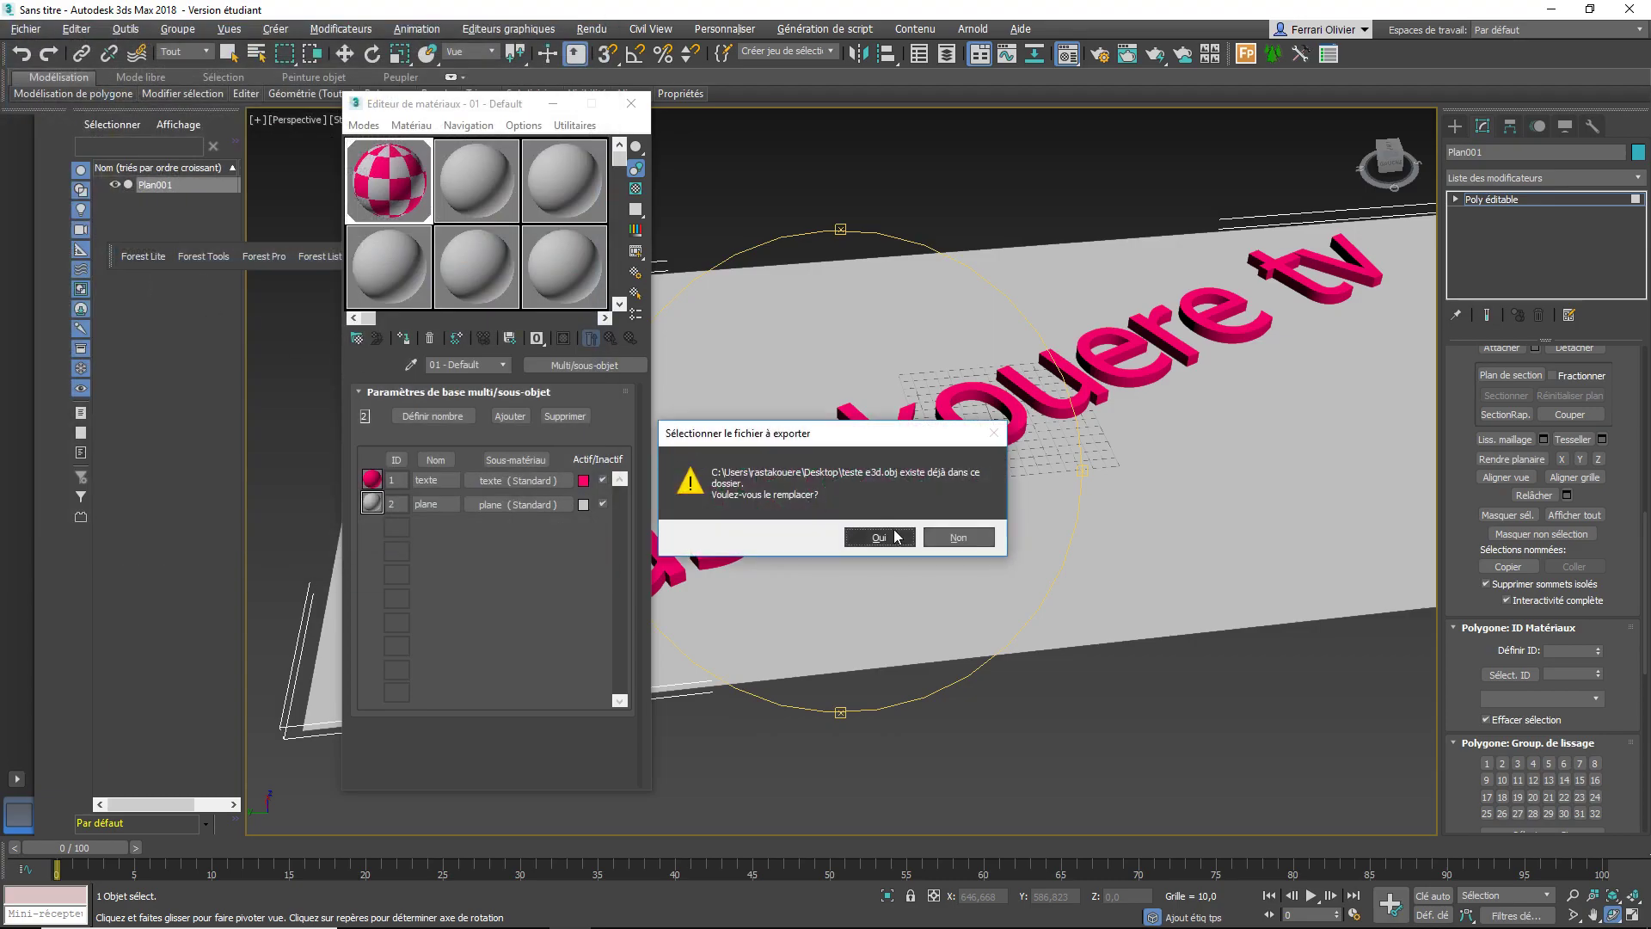
{"action": "left_click", "coordinate": [886, 538]}
{"action": "left_click", "coordinate": [760, 618]}
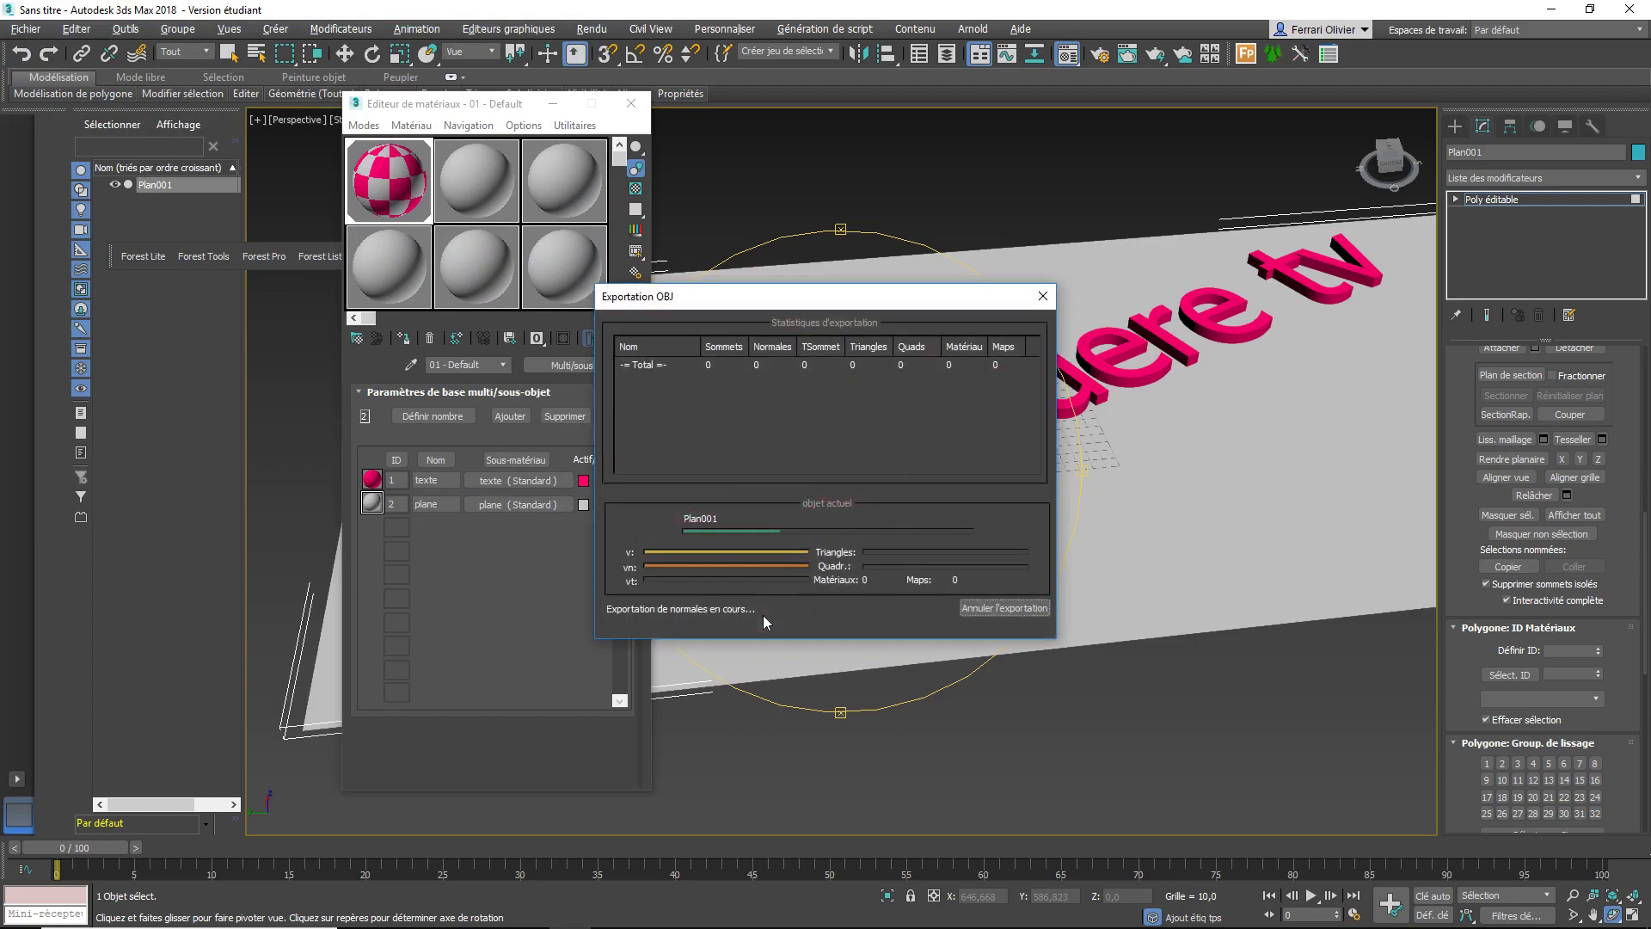
{"action": "left_click", "coordinate": [989, 610]}
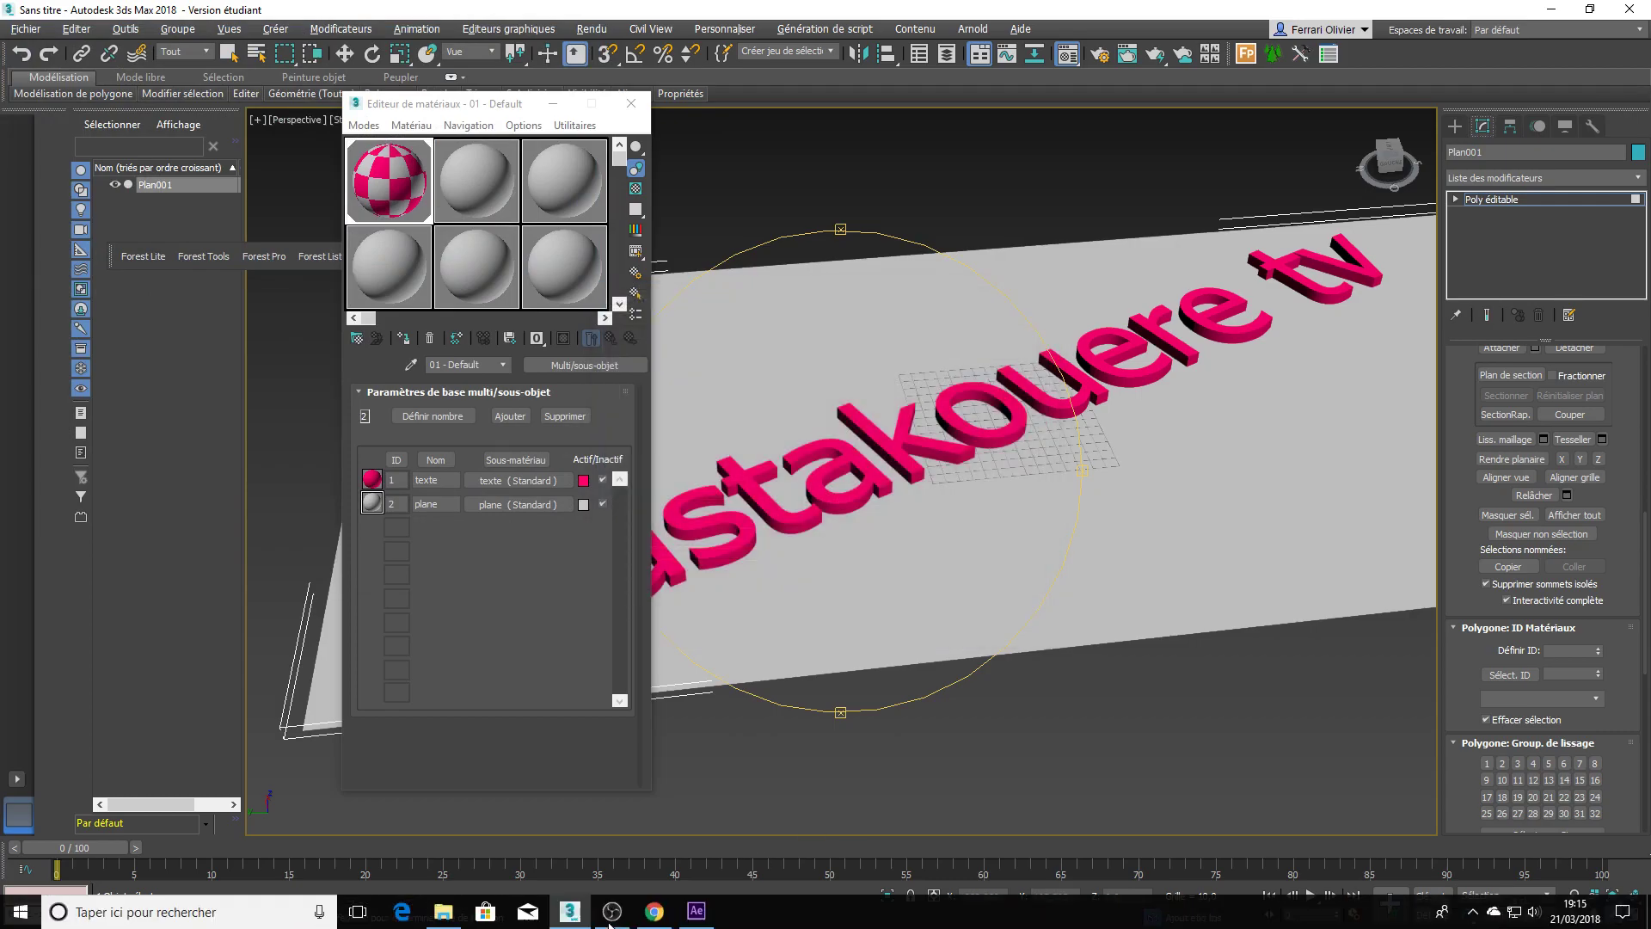
{"action": "left_click", "coordinate": [692, 913]}
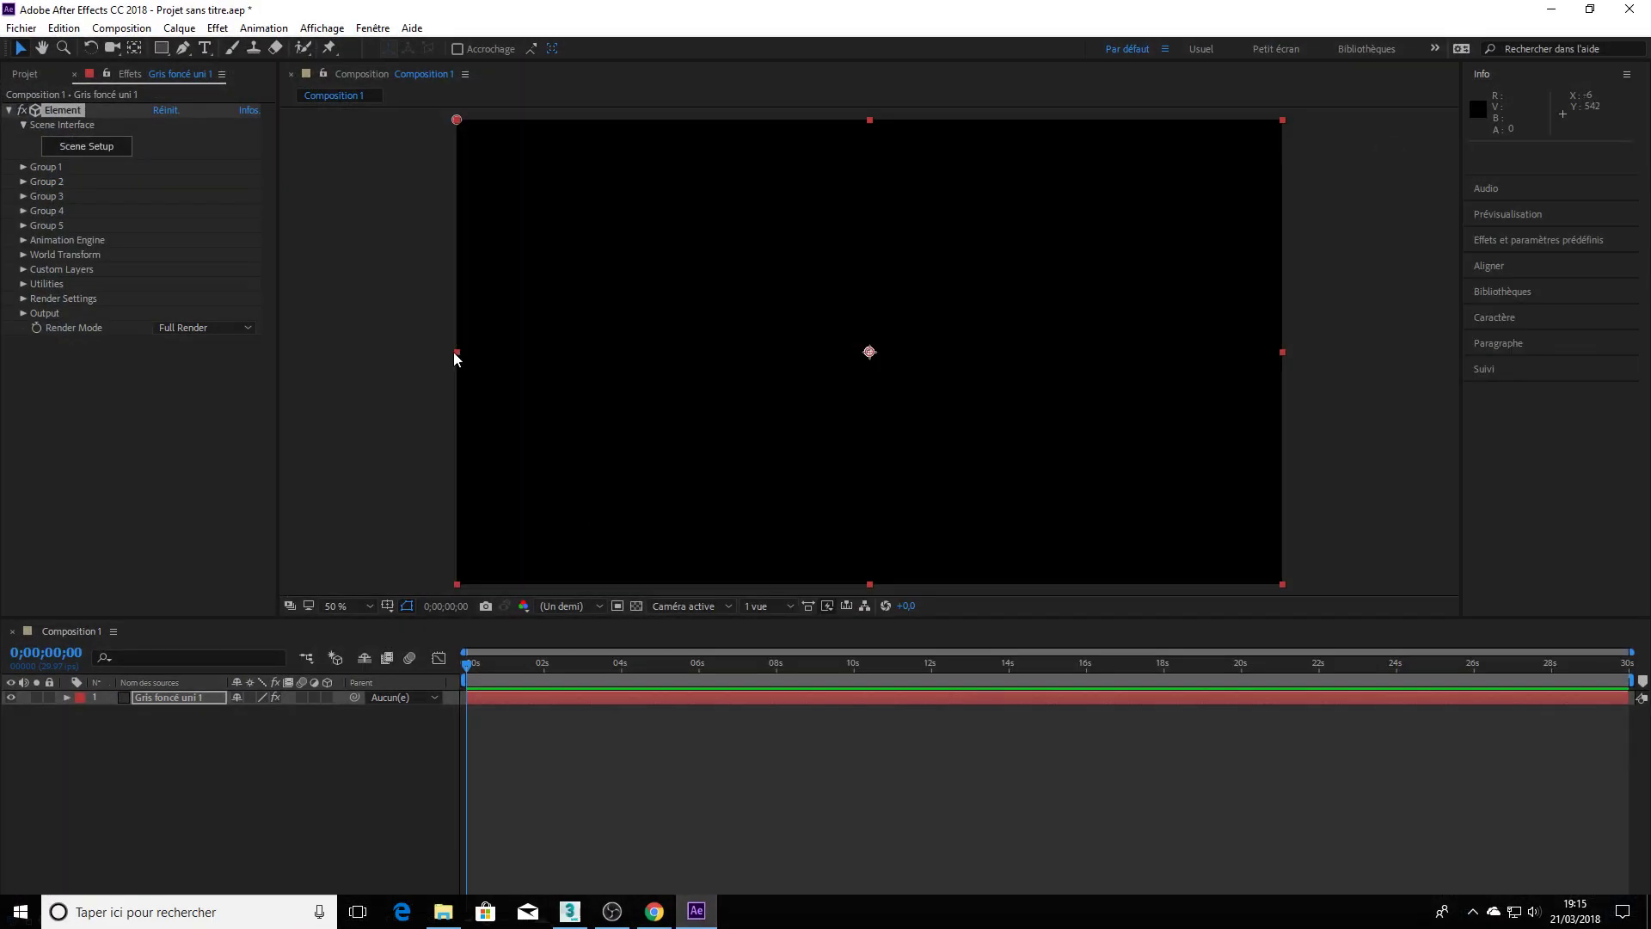
Import teste e3d.obj into Element 3D Scene Setup, orbit the preview, then return to 3ds Max
{"action": "left_click", "coordinate": [113, 148]}
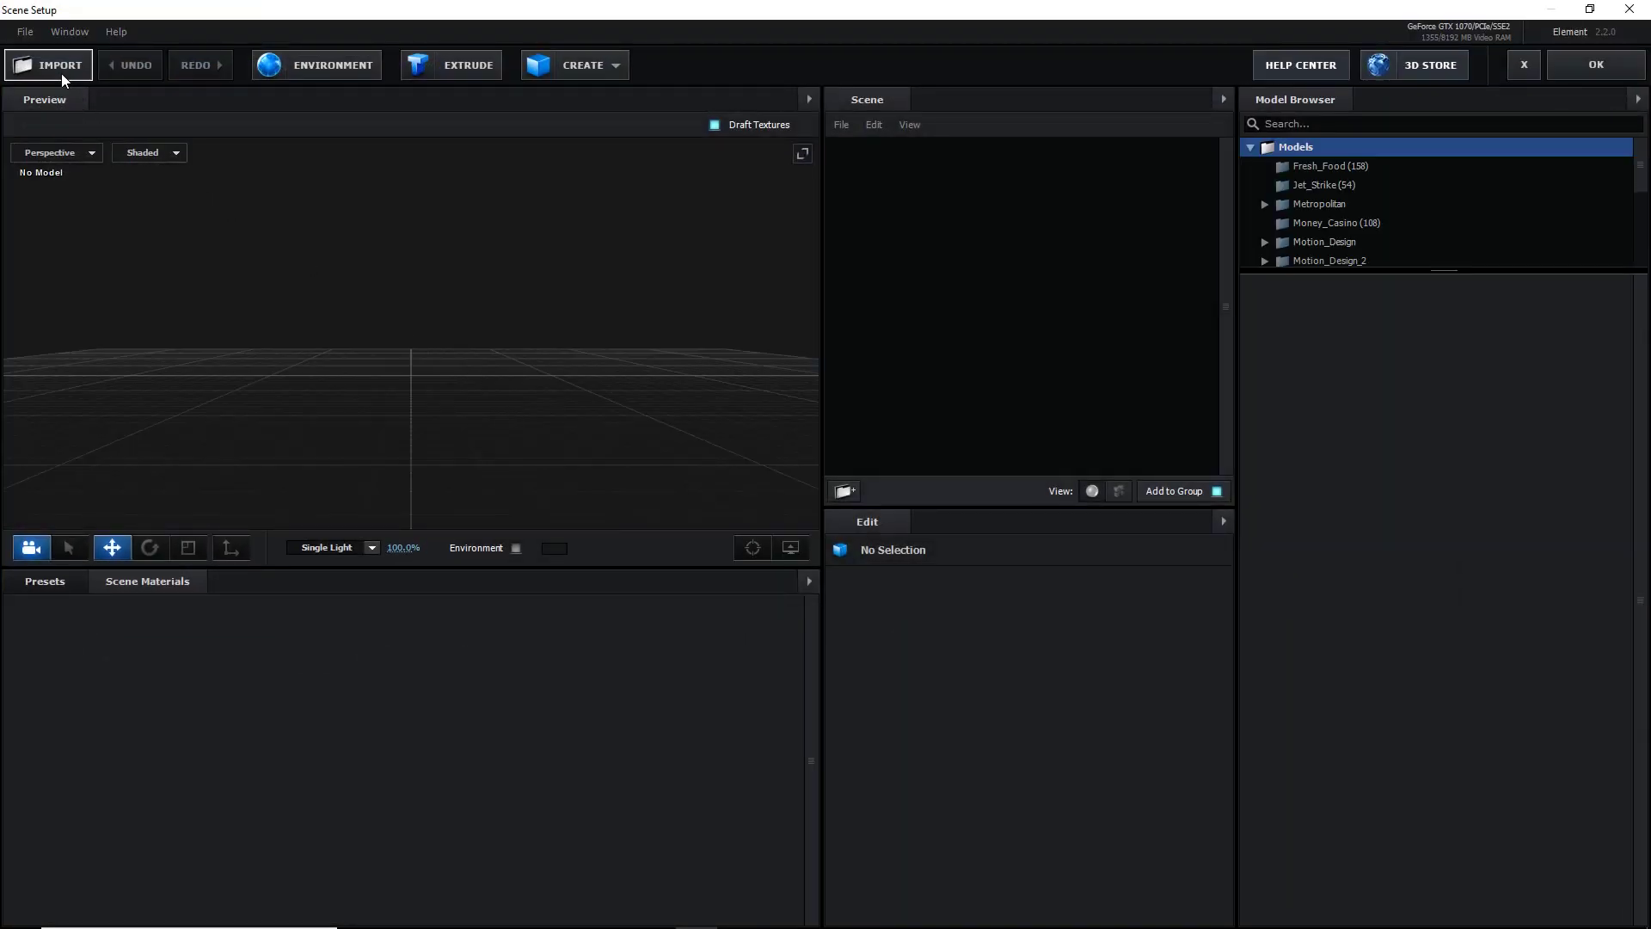
{"action": "left_click", "coordinate": [60, 74]}
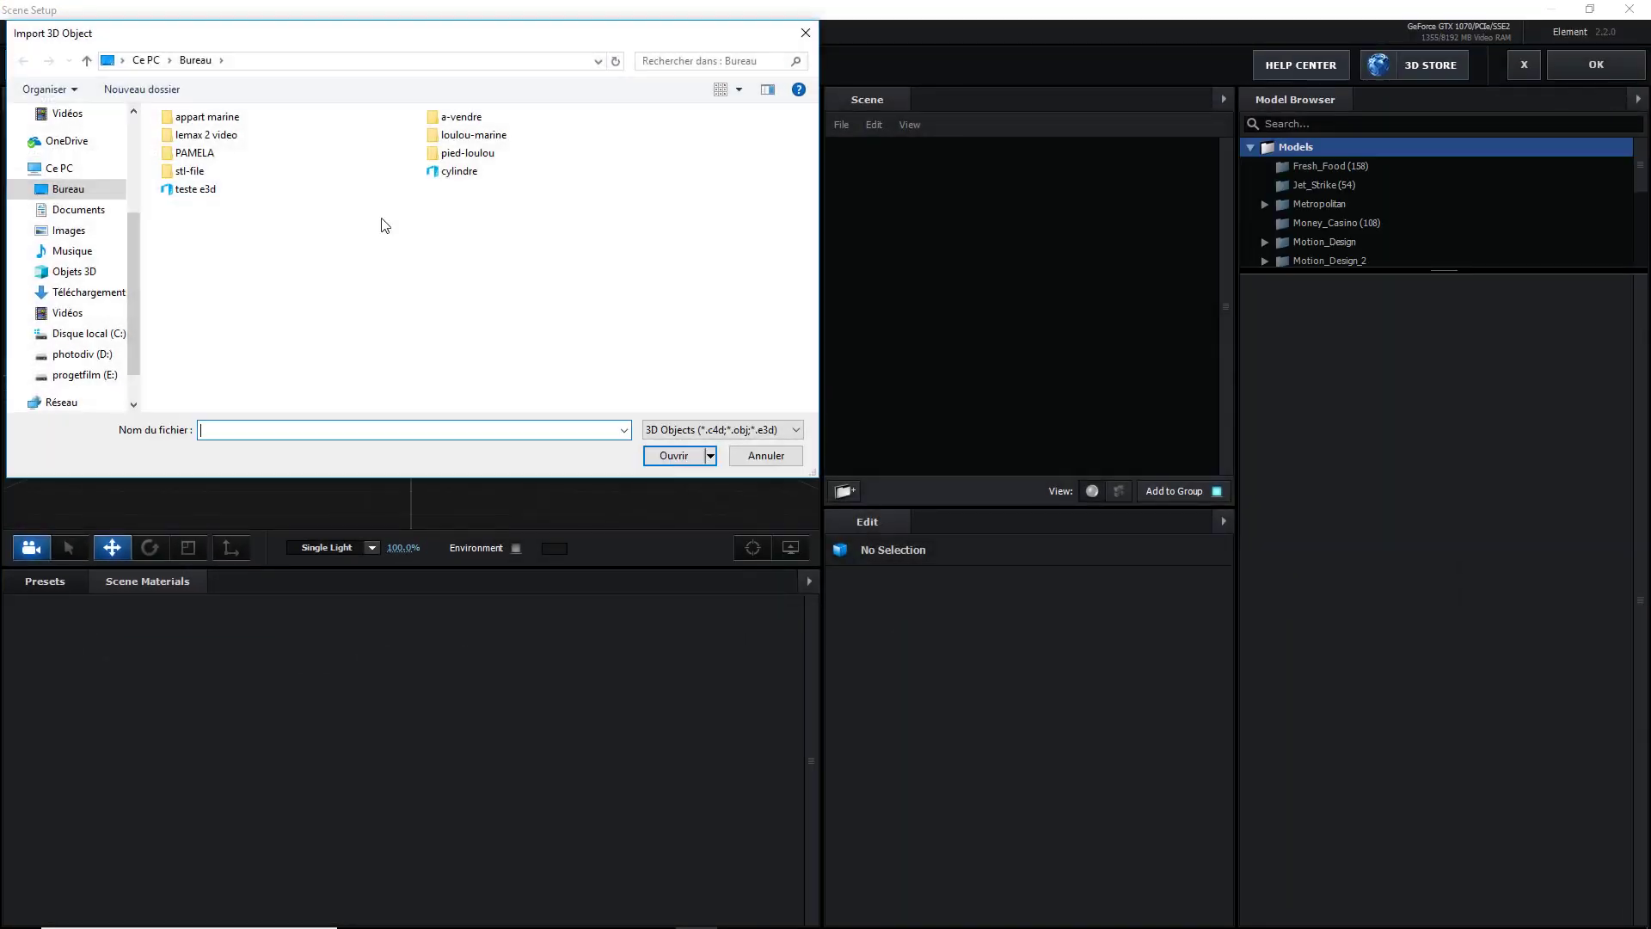
{"action": "double_click", "coordinate": [250, 190]}
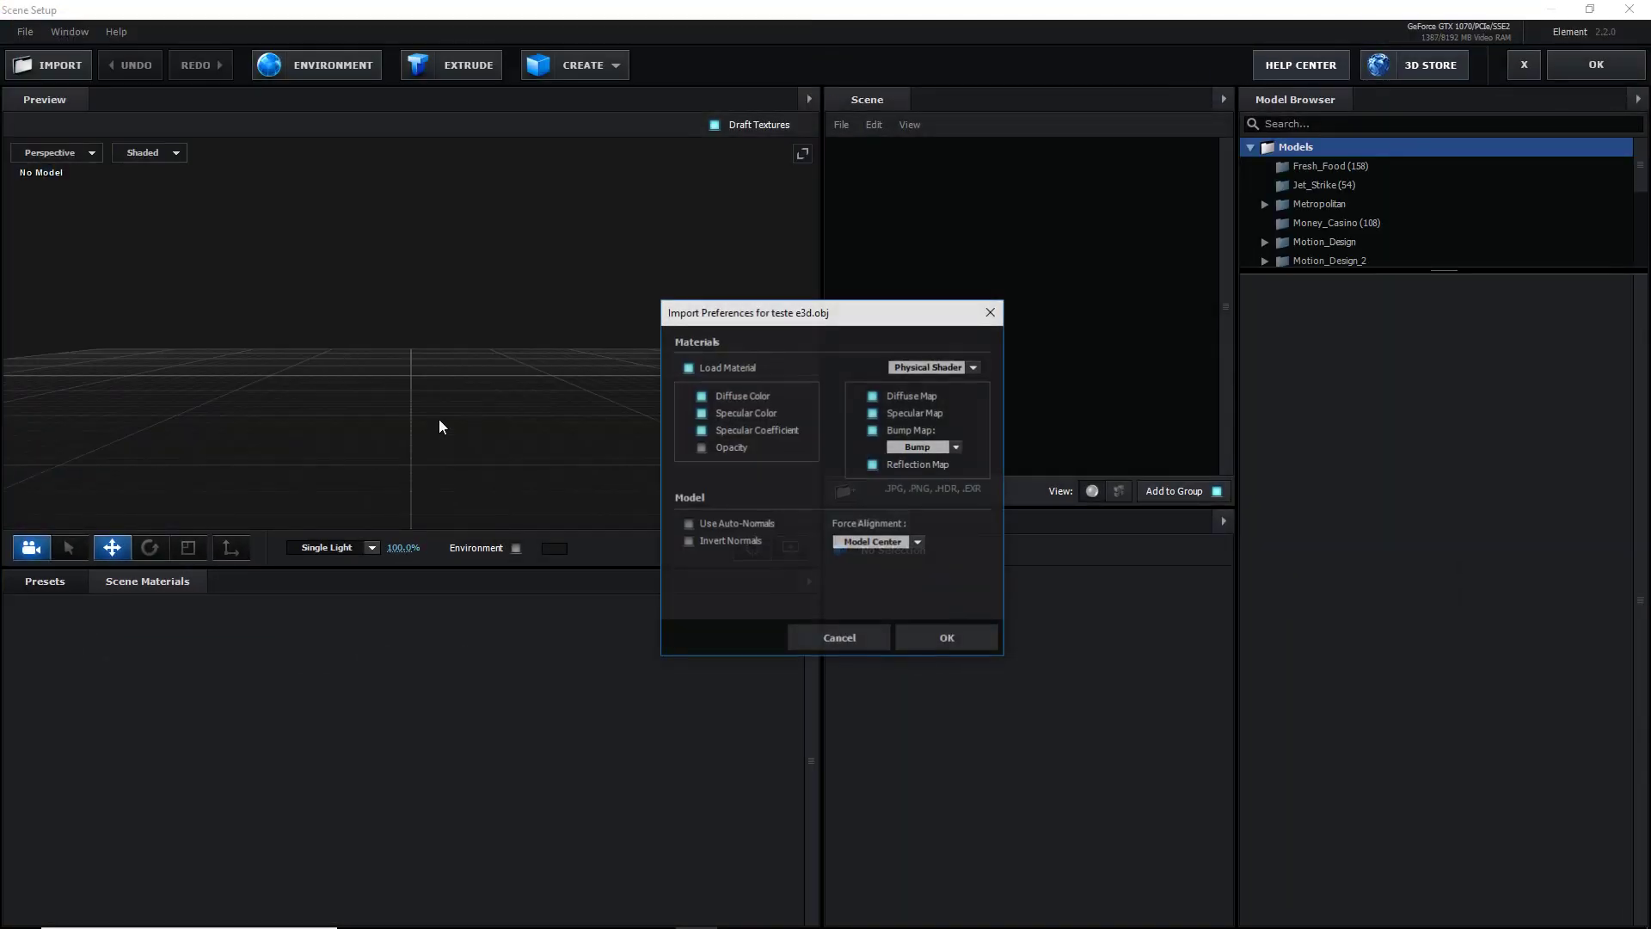
{"action": "left_click", "coordinate": [953, 645]}
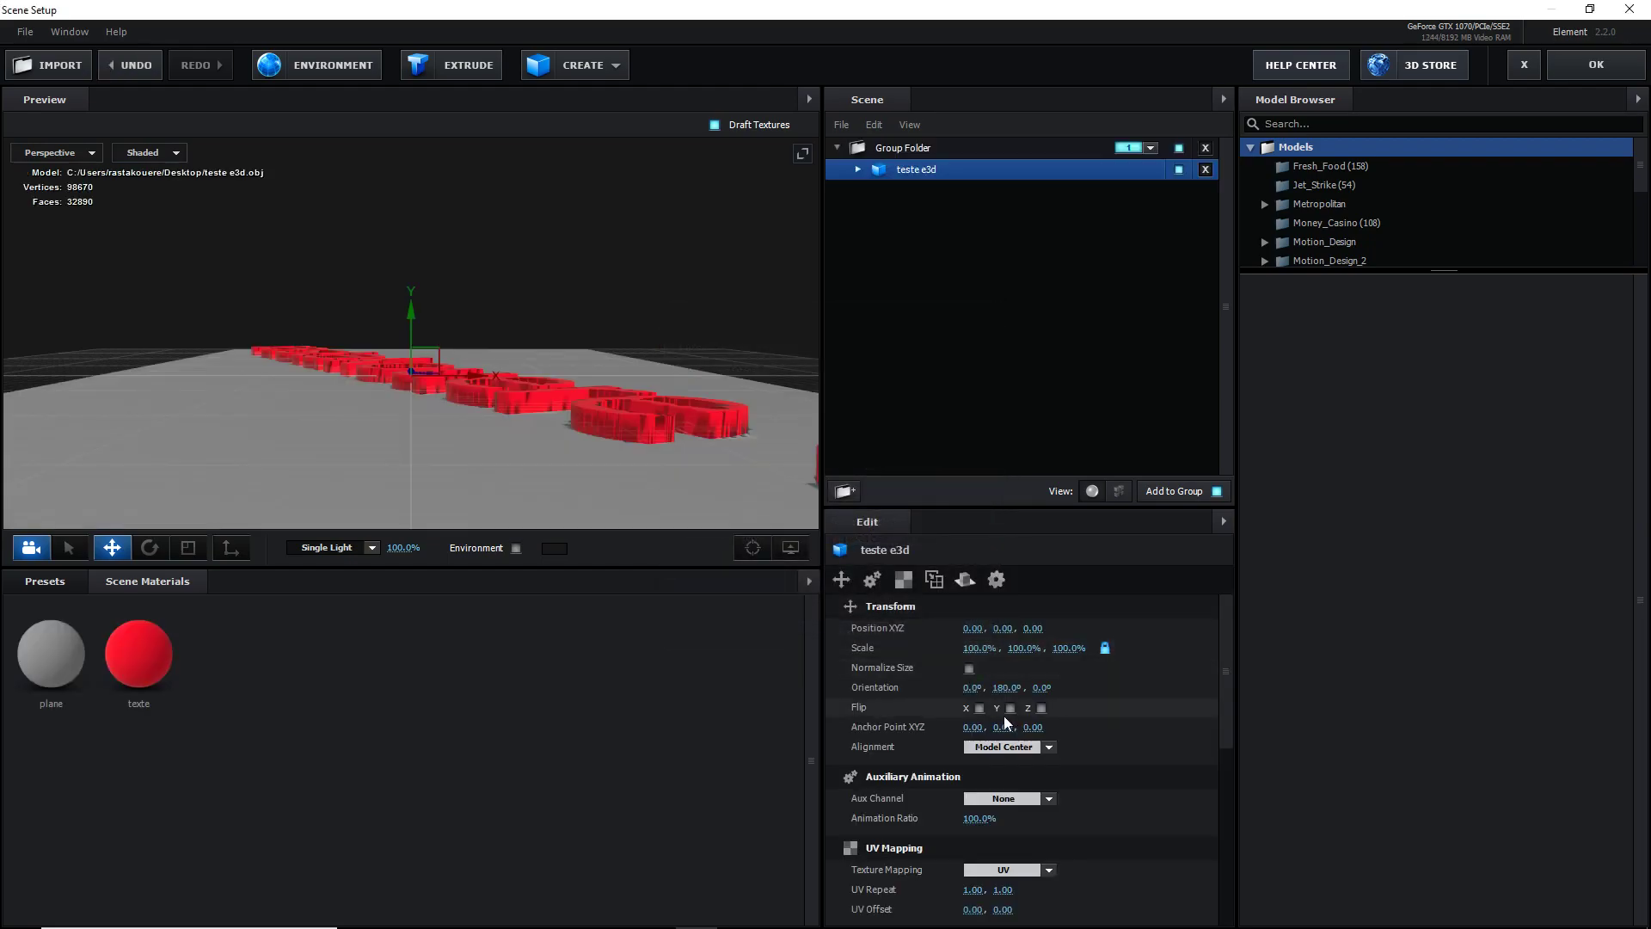
{"action": "left_click_drag", "start_coordinate": [703, 311], "coordinate": [736, 354]}
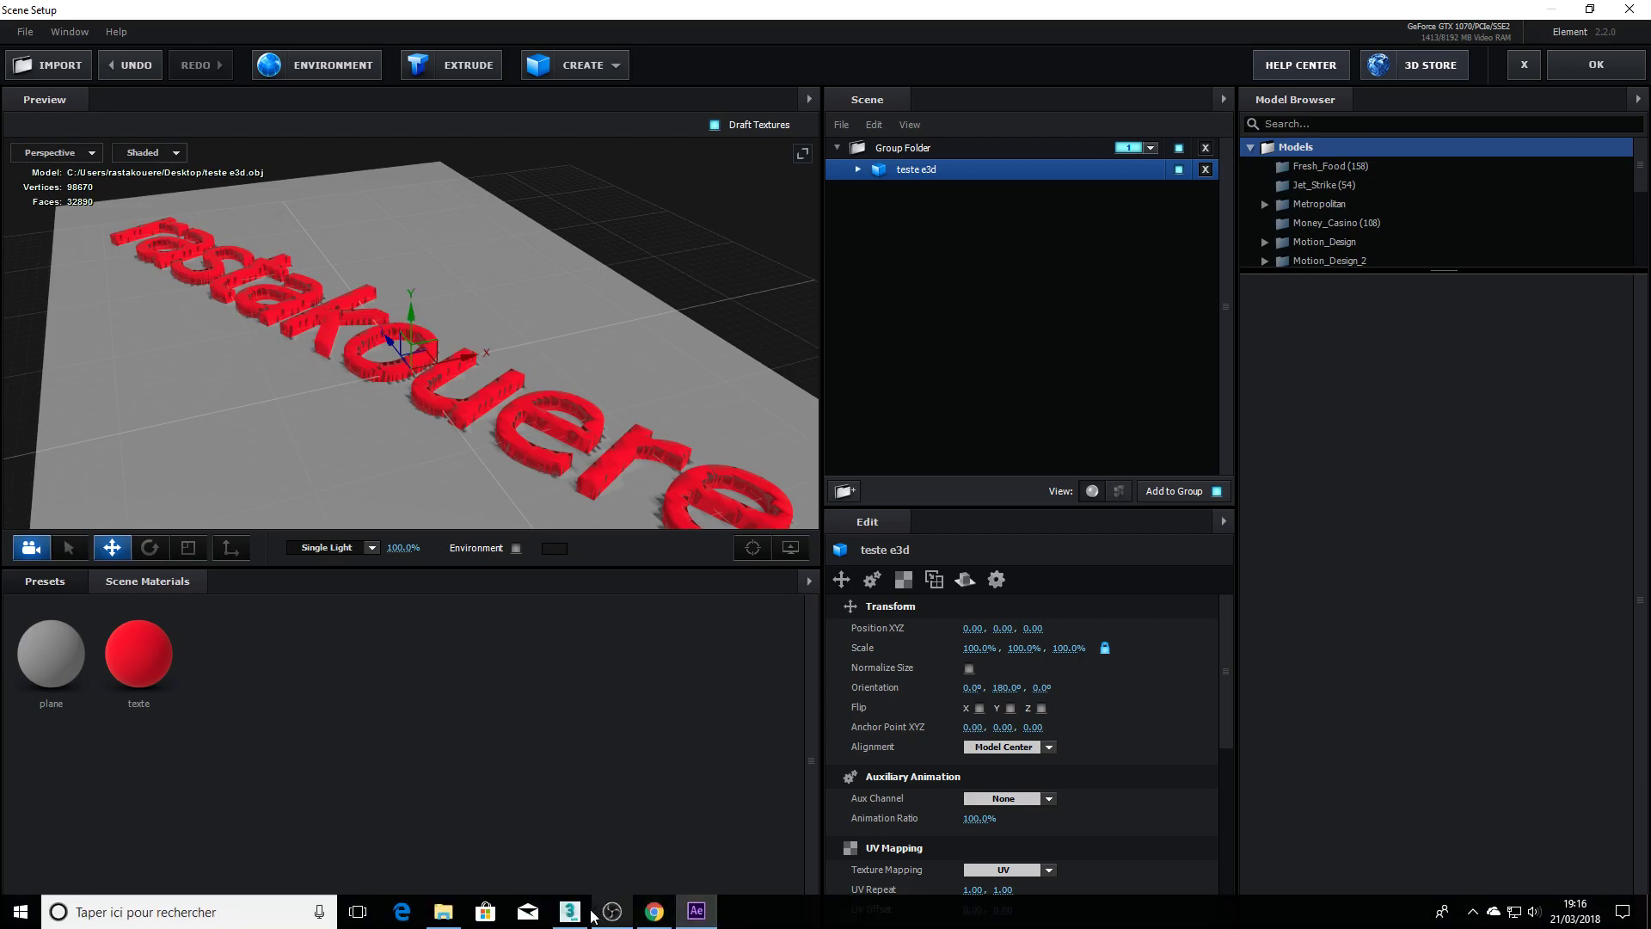
{"action": "left_click", "coordinate": [571, 912]}
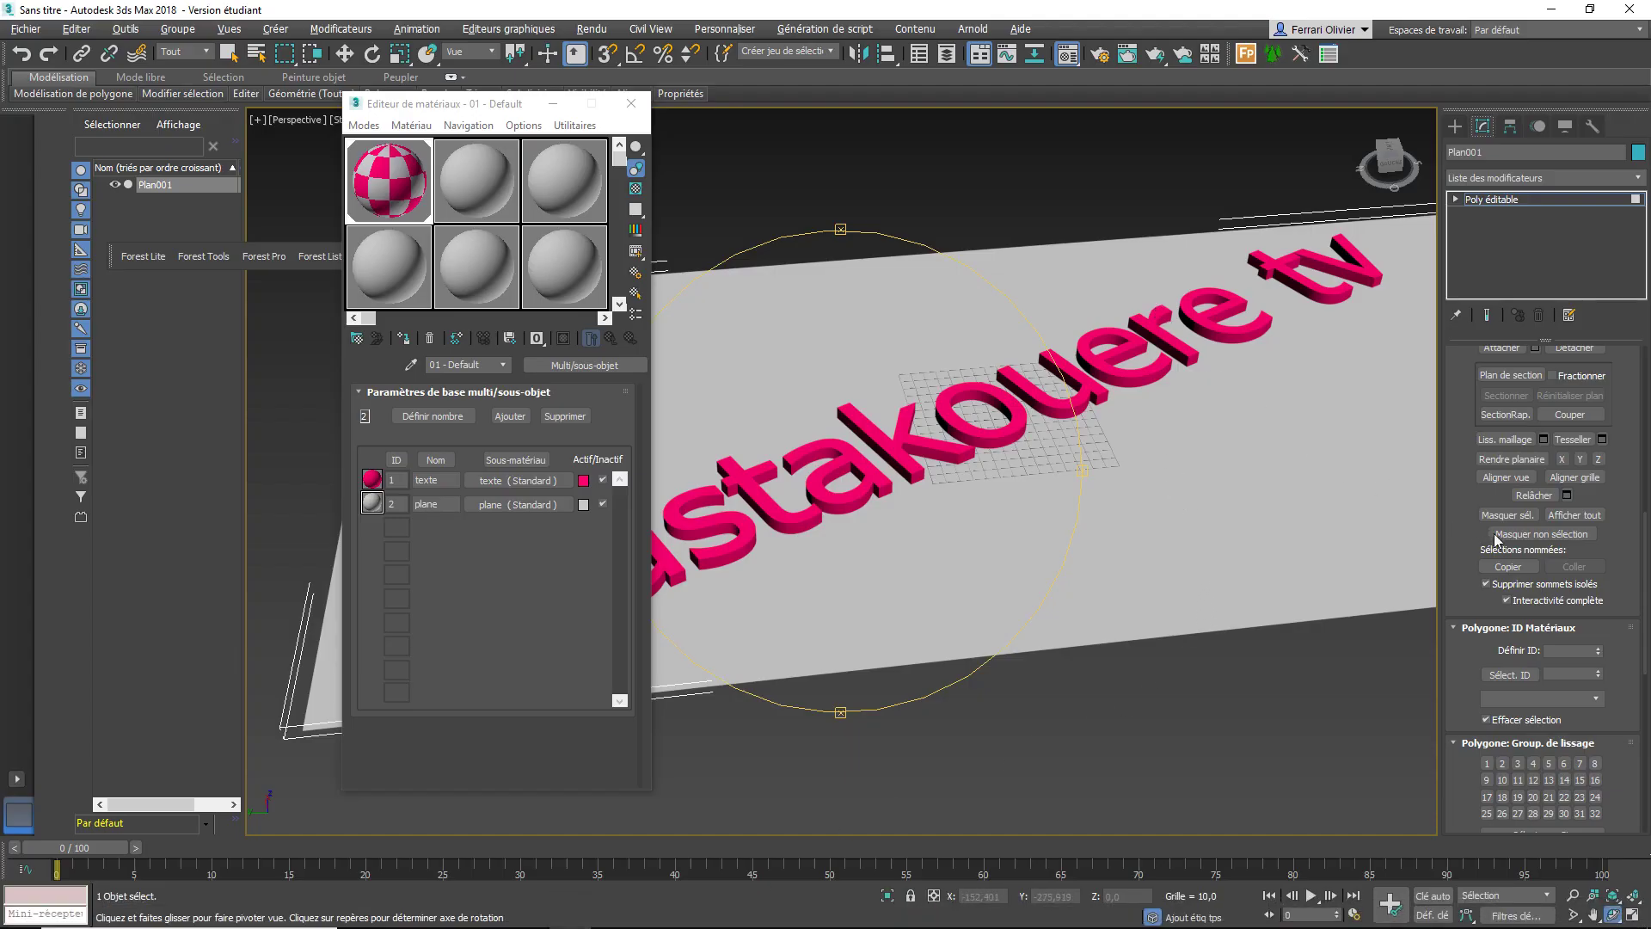
Select the lettering polygons with material ID 1, then return to Element 3D's scene setup
{"action": "scroll", "coordinate": [1600, 499], "scroll_direction": "down", "scroll_amount": 2}
{"action": "scroll", "coordinate": [1601, 559], "scroll_direction": "down", "scroll_amount": 2}
{"action": "scroll", "coordinate": [1600, 619], "scroll_direction": "down", "scroll_amount": 2}
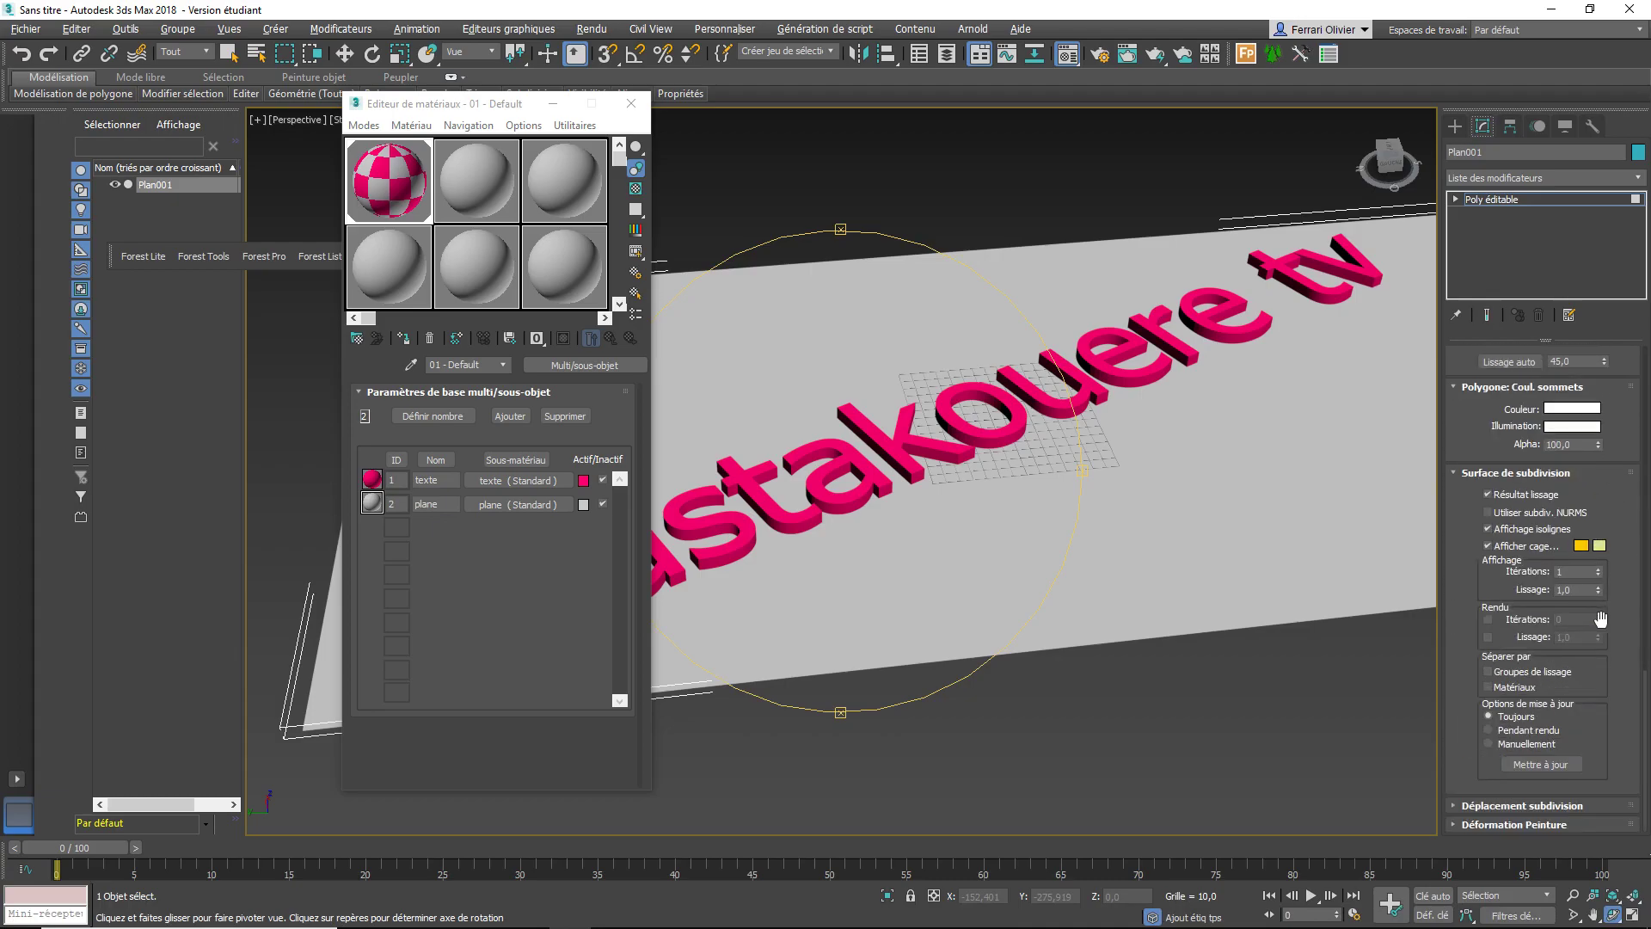
{"action": "scroll", "coordinate": [1625, 413], "scroll_direction": "up", "scroll_amount": 3}
{"action": "scroll", "coordinate": [1548, 447], "scroll_direction": "up", "scroll_amount": 5}
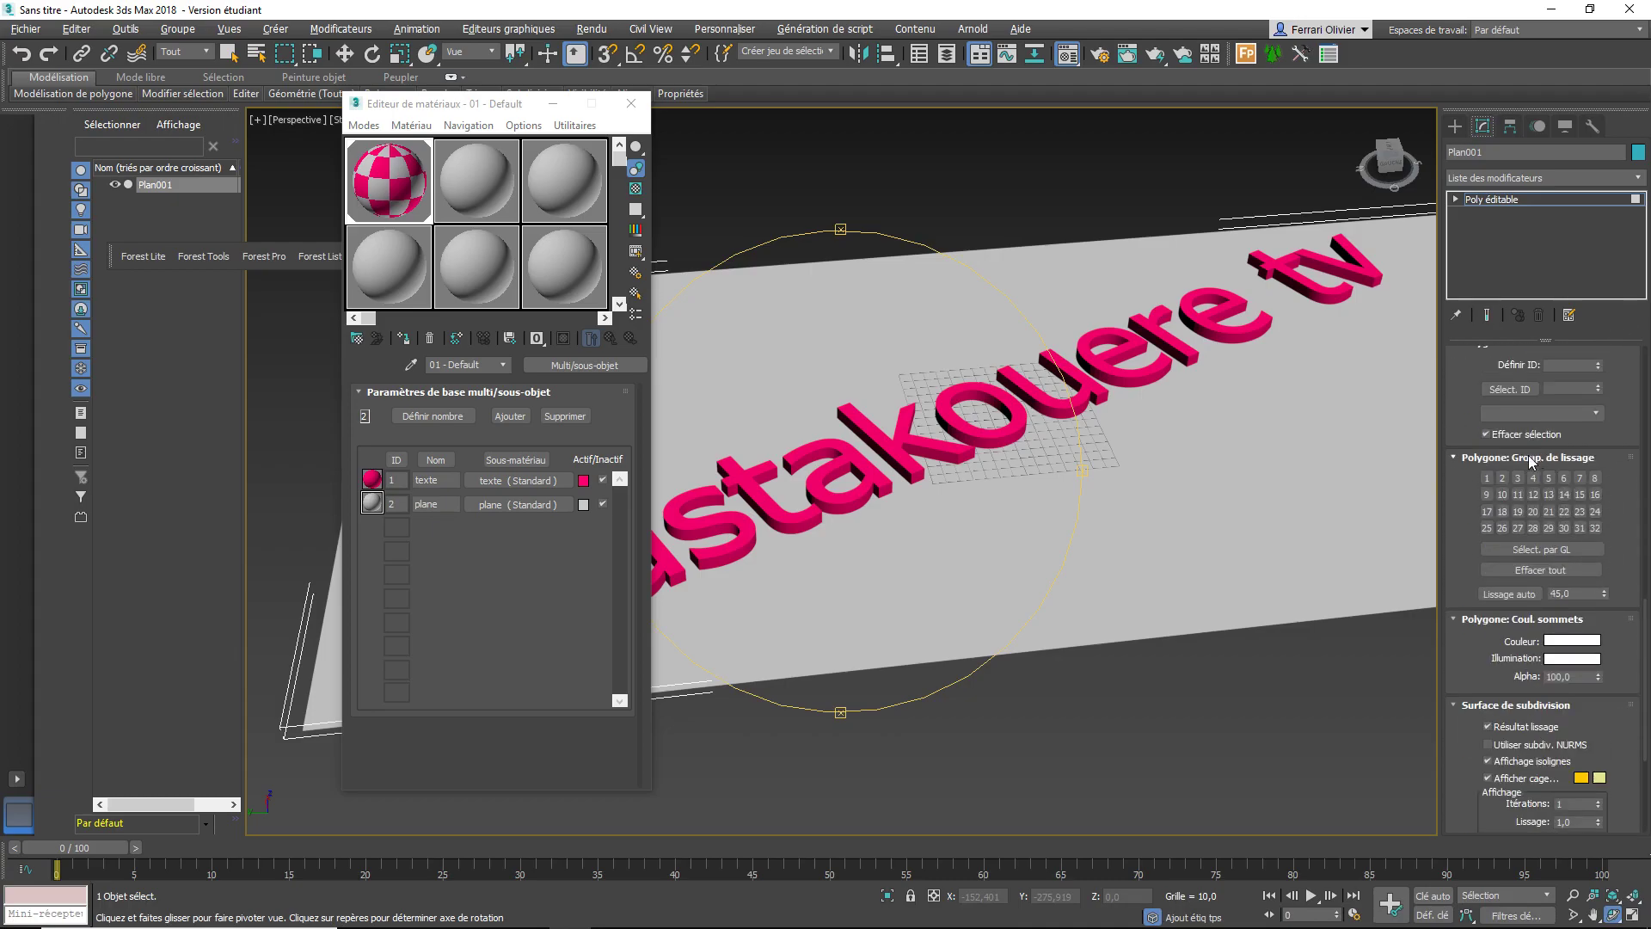
{"action": "scroll", "coordinate": [1522, 464], "scroll_direction": "up", "scroll_amount": 5}
{"action": "scroll", "coordinate": [1509, 473], "scroll_direction": "up", "scroll_amount": 5}
{"action": "scroll", "coordinate": [1509, 473], "scroll_direction": "up", "scroll_amount": 3}
{"action": "scroll", "coordinate": [1487, 475], "scroll_direction": "up", "scroll_amount": 3}
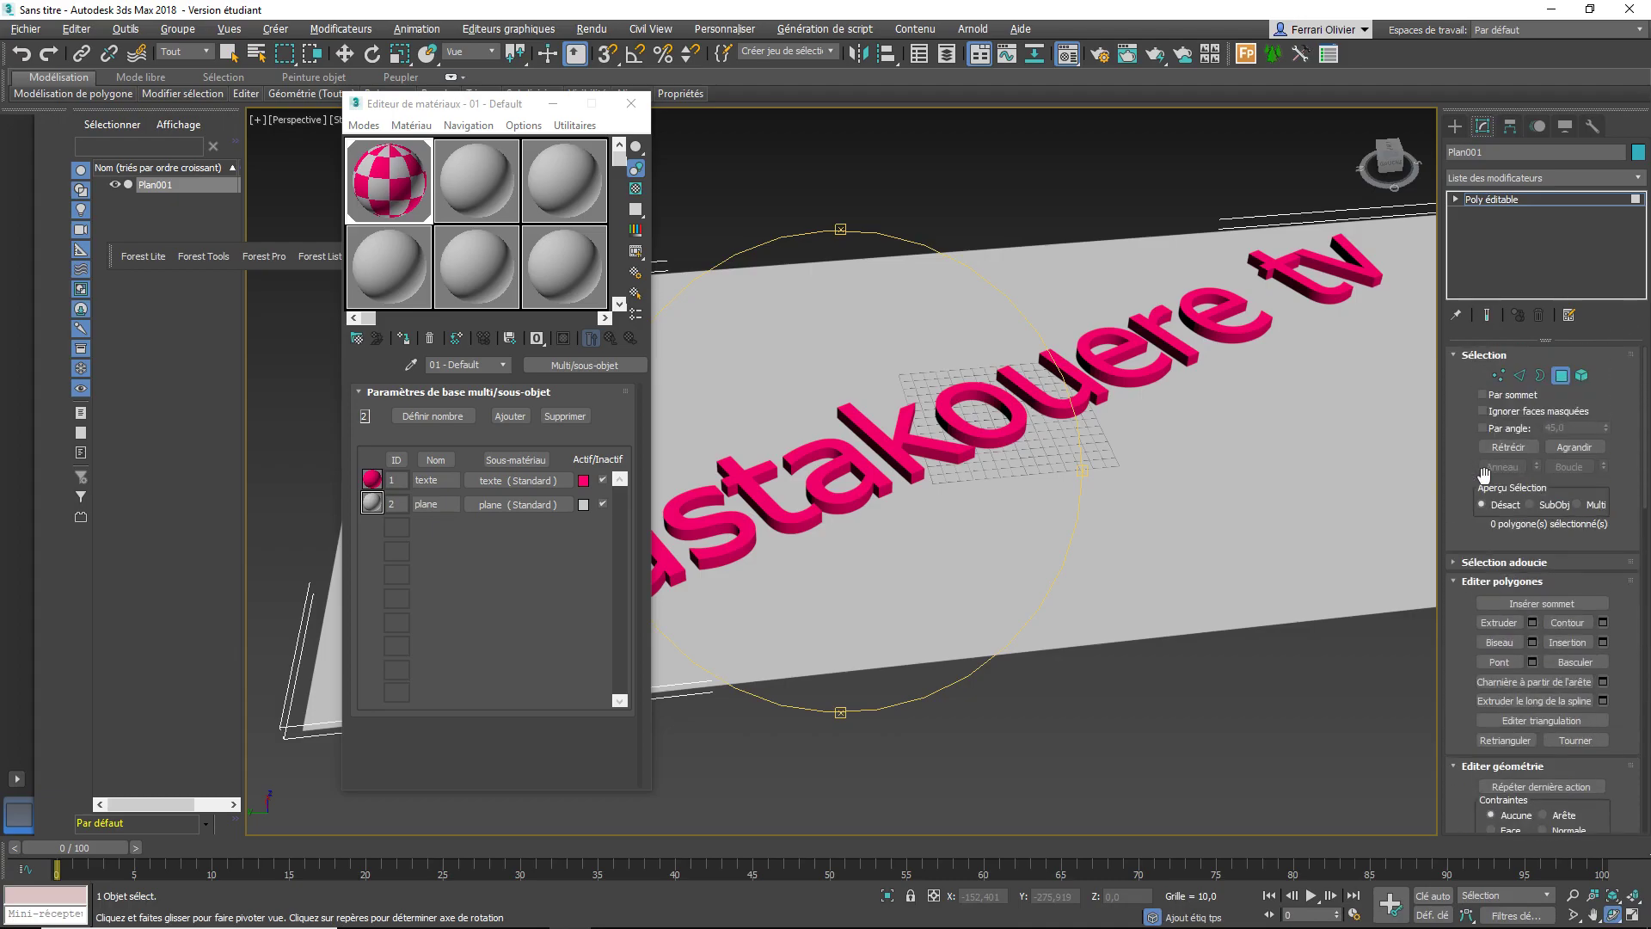
{"action": "scroll", "coordinate": [1581, 533], "scroll_direction": "down", "scroll_amount": 5}
{"action": "scroll", "coordinate": [1581, 551], "scroll_direction": "down", "scroll_amount": 5}
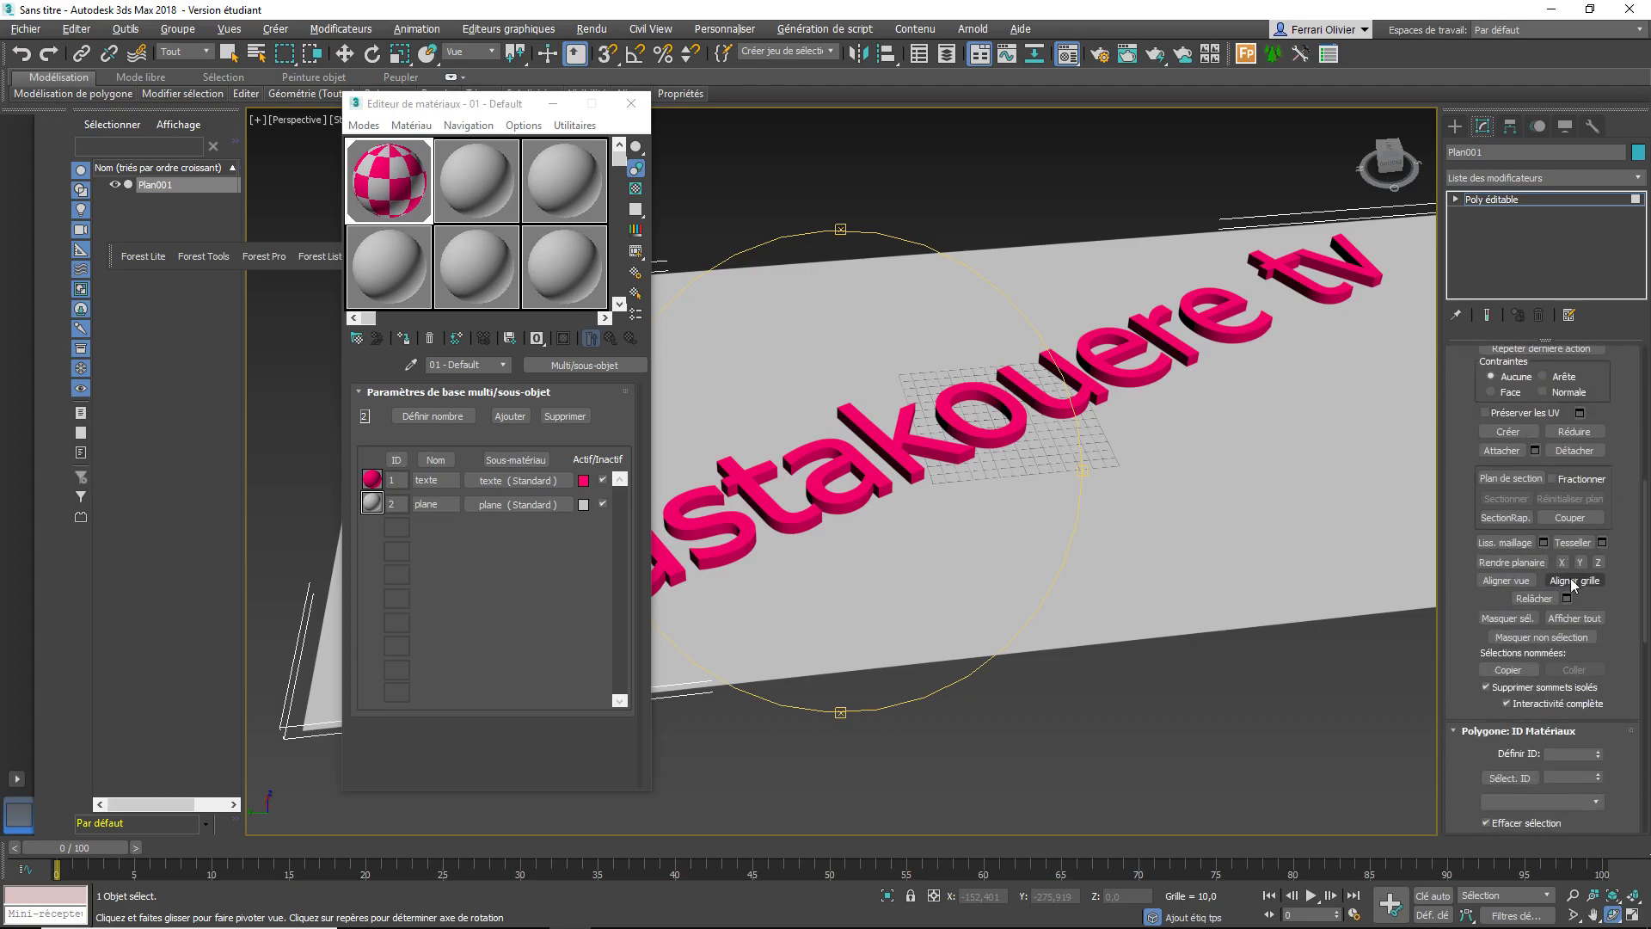
{"action": "scroll", "coordinate": [1579, 576], "scroll_direction": "down", "scroll_amount": 5}
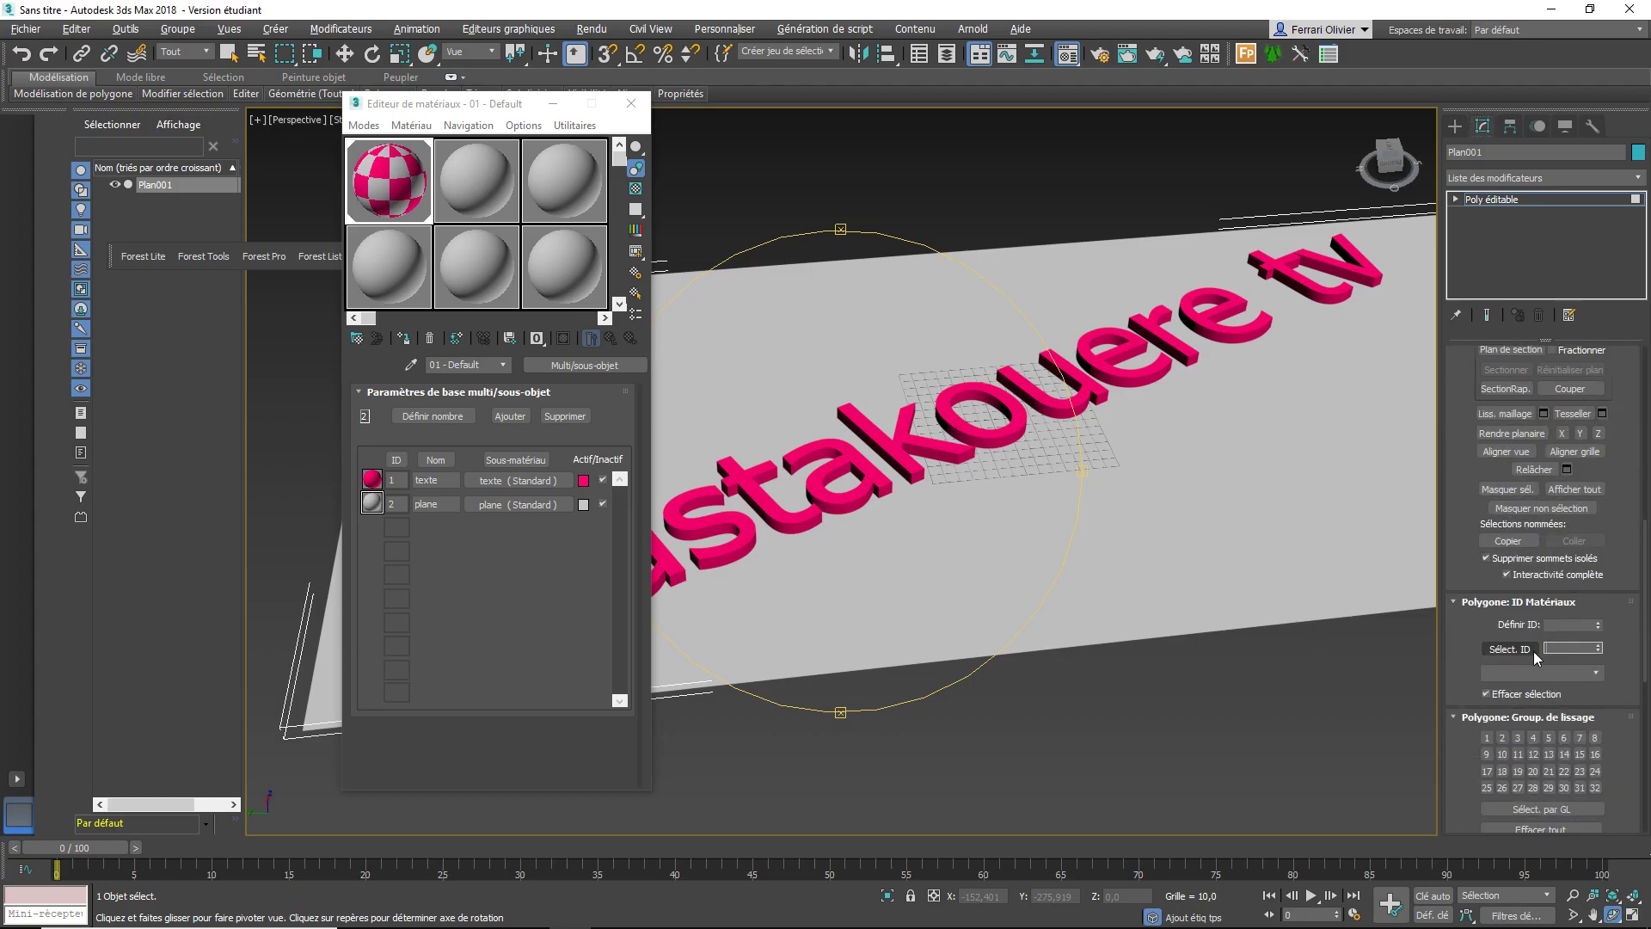
{"action": "left_click", "coordinate": [1497, 651]}
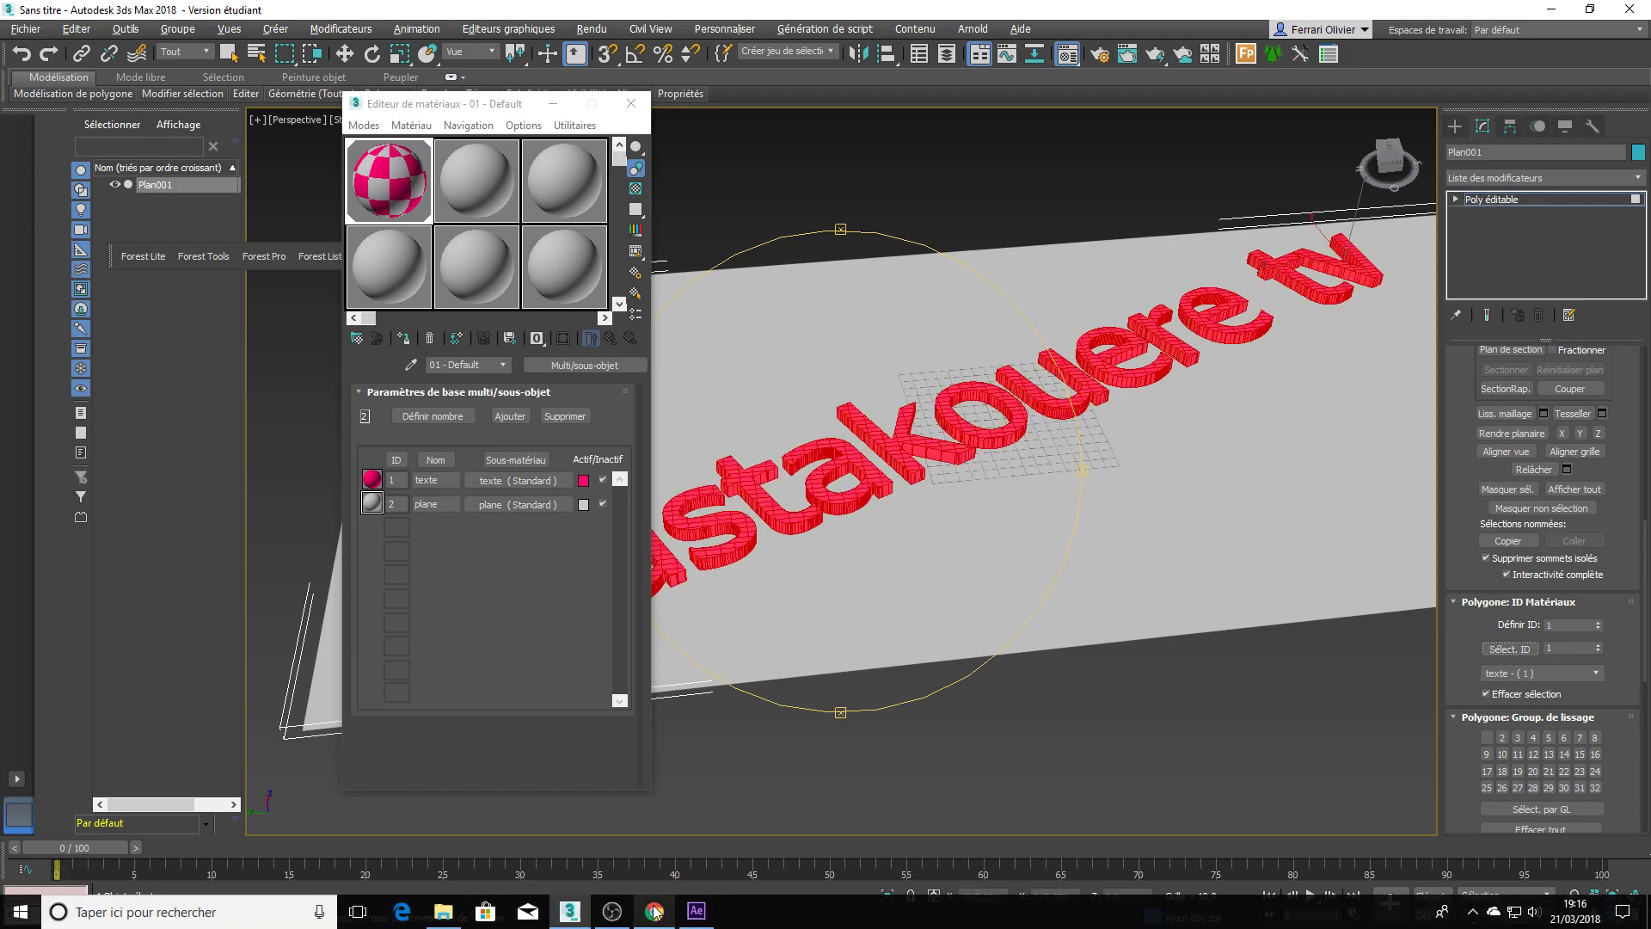
{"action": "left_click", "coordinate": [696, 912]}
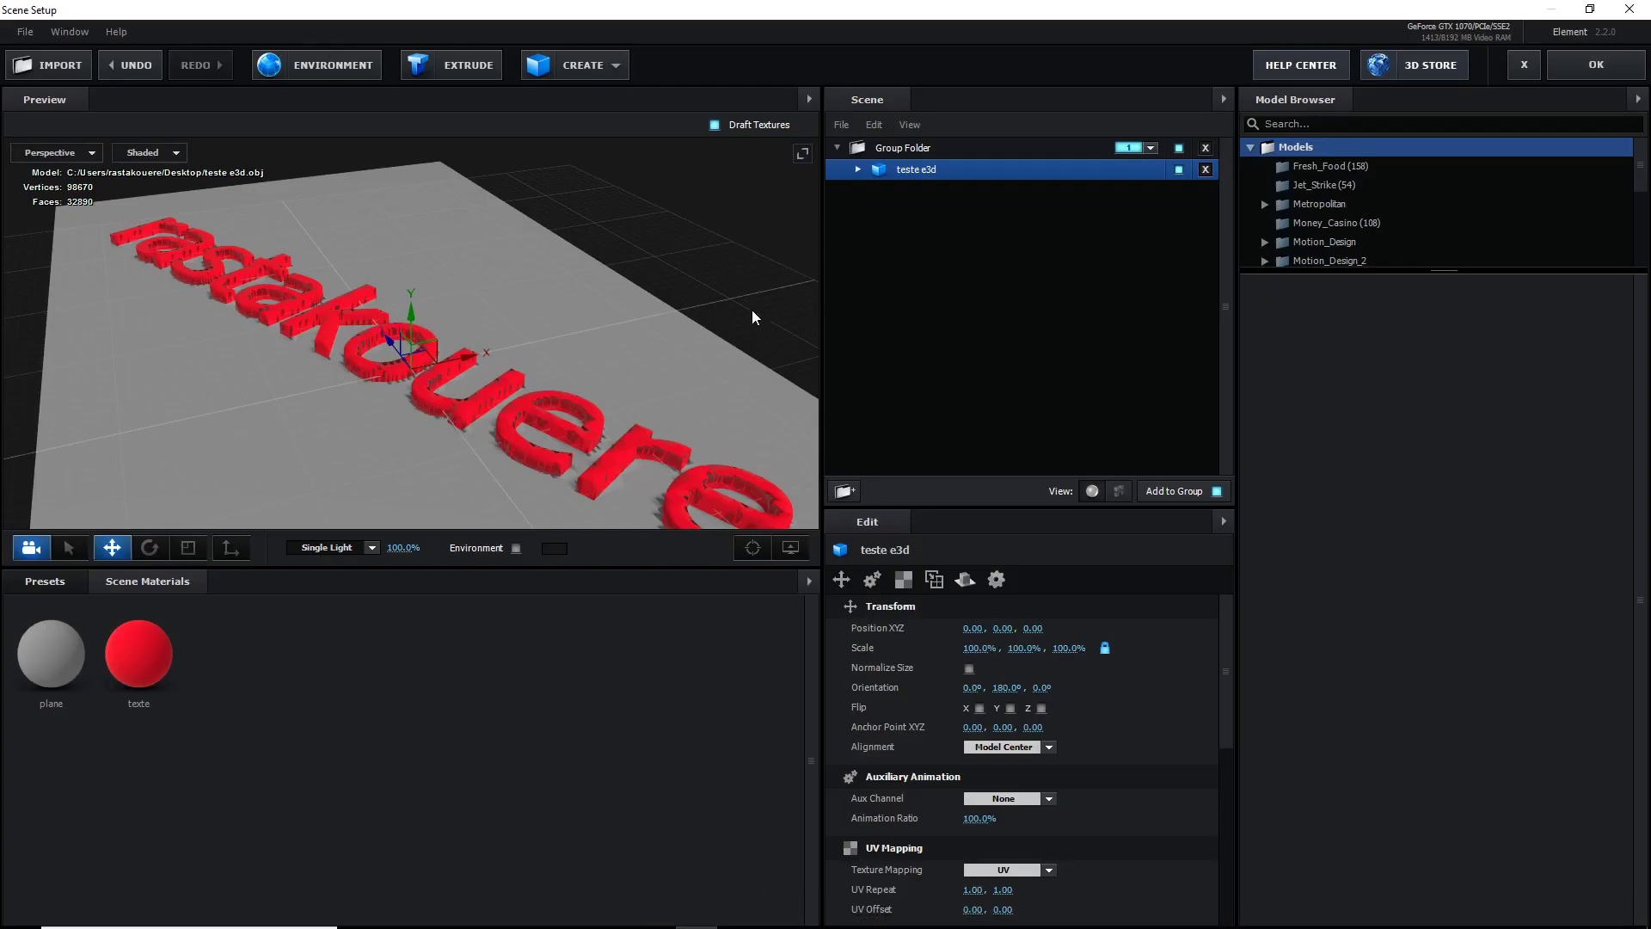
Expand teste e3d in the Scene panel, toggle the plane's visibility, and orbit closer
{"action": "left_click", "coordinate": [856, 170]}
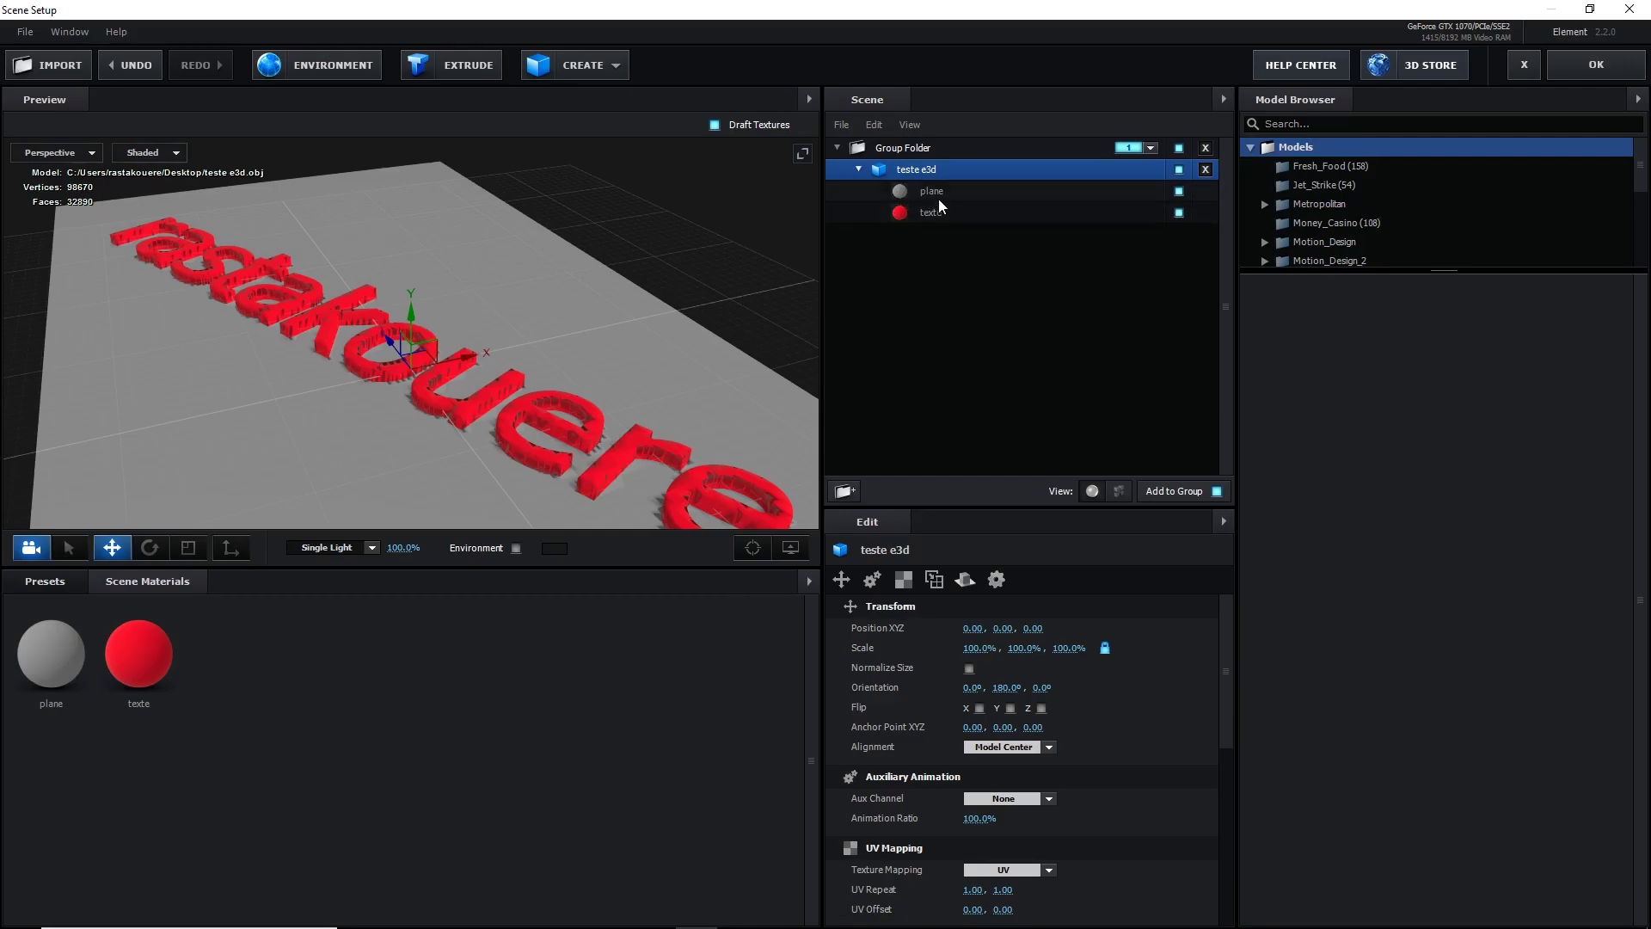
{"action": "left_click", "coordinate": [1179, 191]}
{"action": "left_click", "coordinate": [1178, 191]}
{"action": "left_click", "coordinate": [1179, 212]}
{"action": "mouse_move", "coordinate": [724, 266]}
{"action": "left_mouse_down"}
{"action": "mouse_move", "coordinate": [804, 263]}
{"action": "mouse_move", "coordinate": [803, 290]}
{"action": "mouse_move", "coordinate": [325, 672]}
{"action": "left_mouse_up"}
Apply the Pro_Shaders_2 Metal preset metal_black_chips to the plane
{"action": "left_click", "coordinate": [67, 579]}
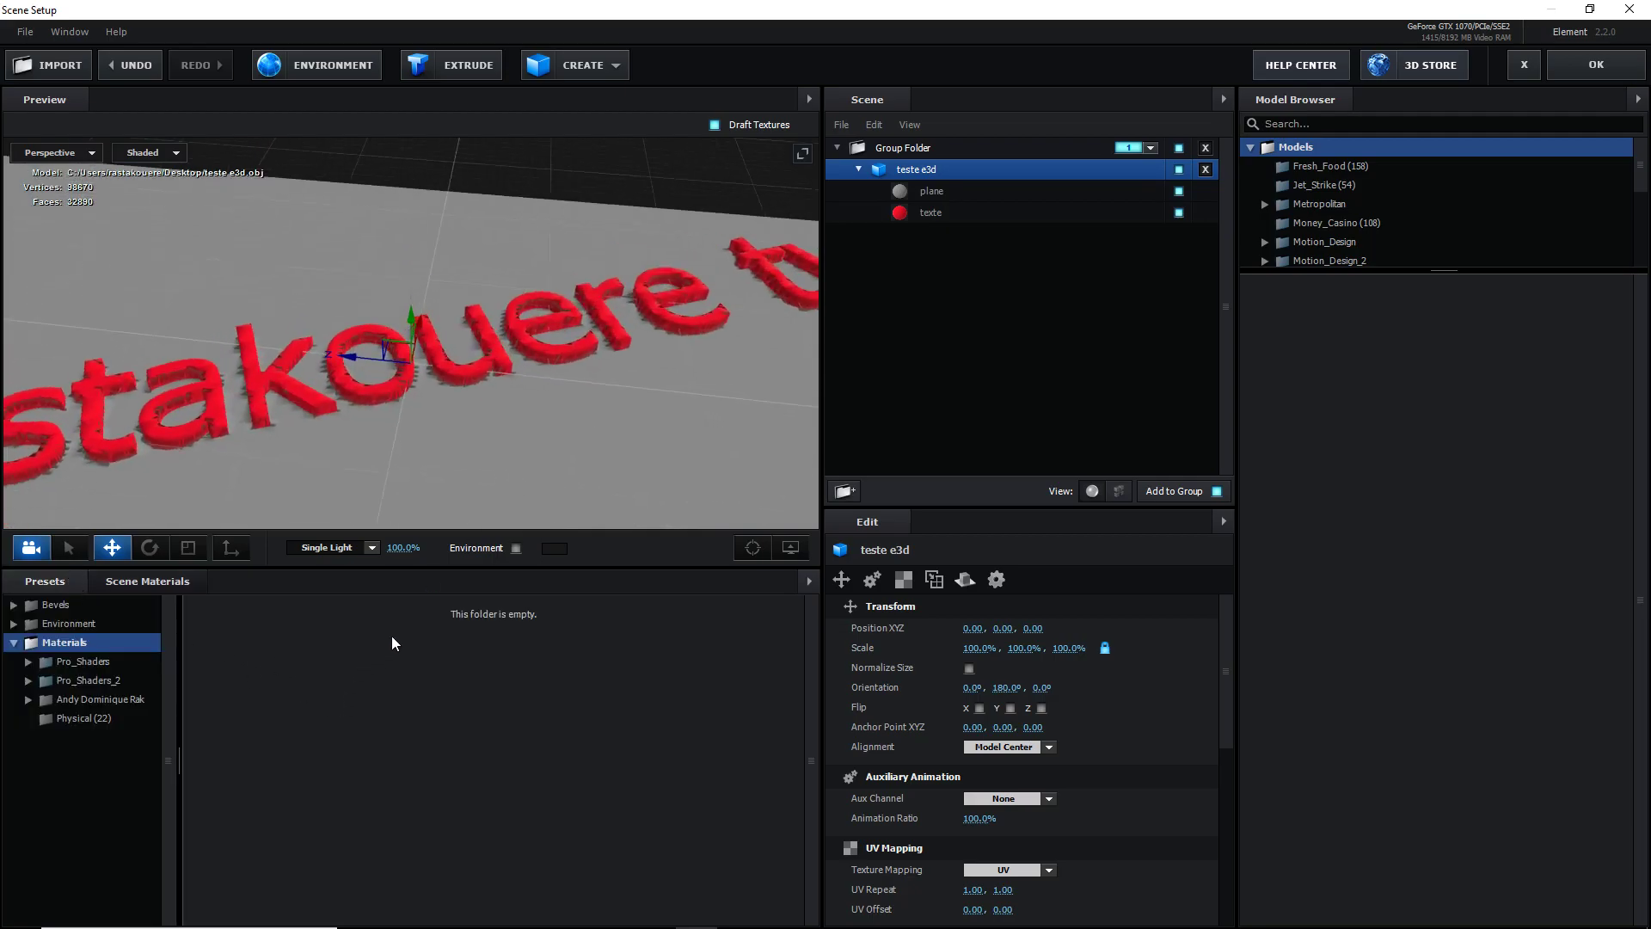
{"action": "left_click", "coordinate": [29, 681]}
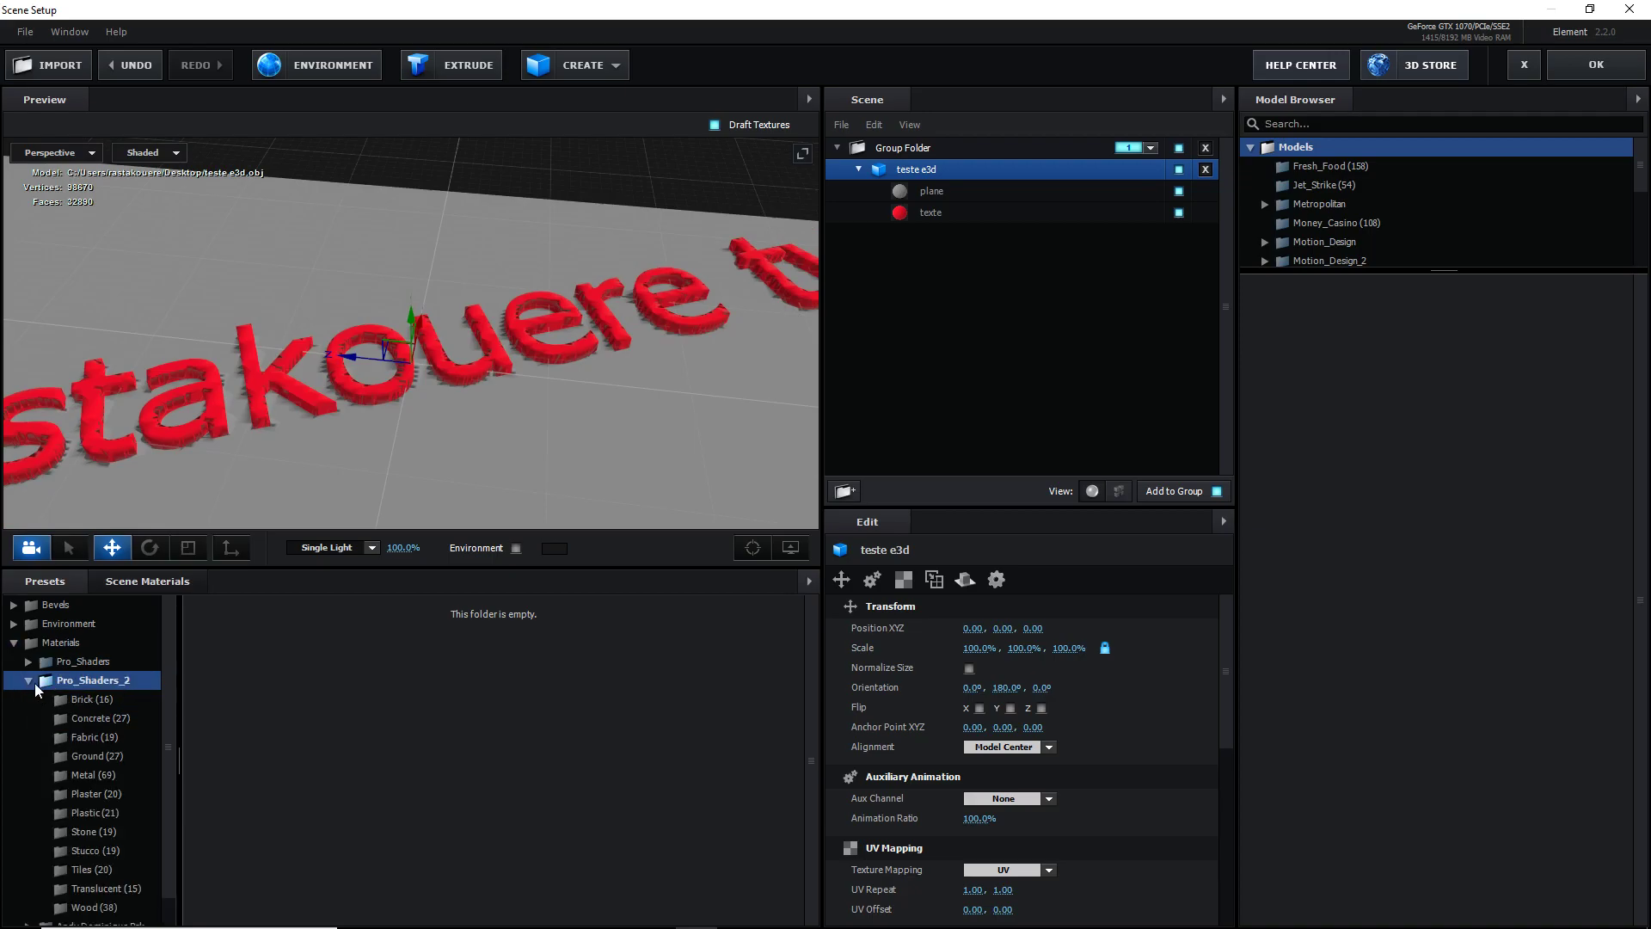
{"action": "left_click", "coordinate": [89, 715]}
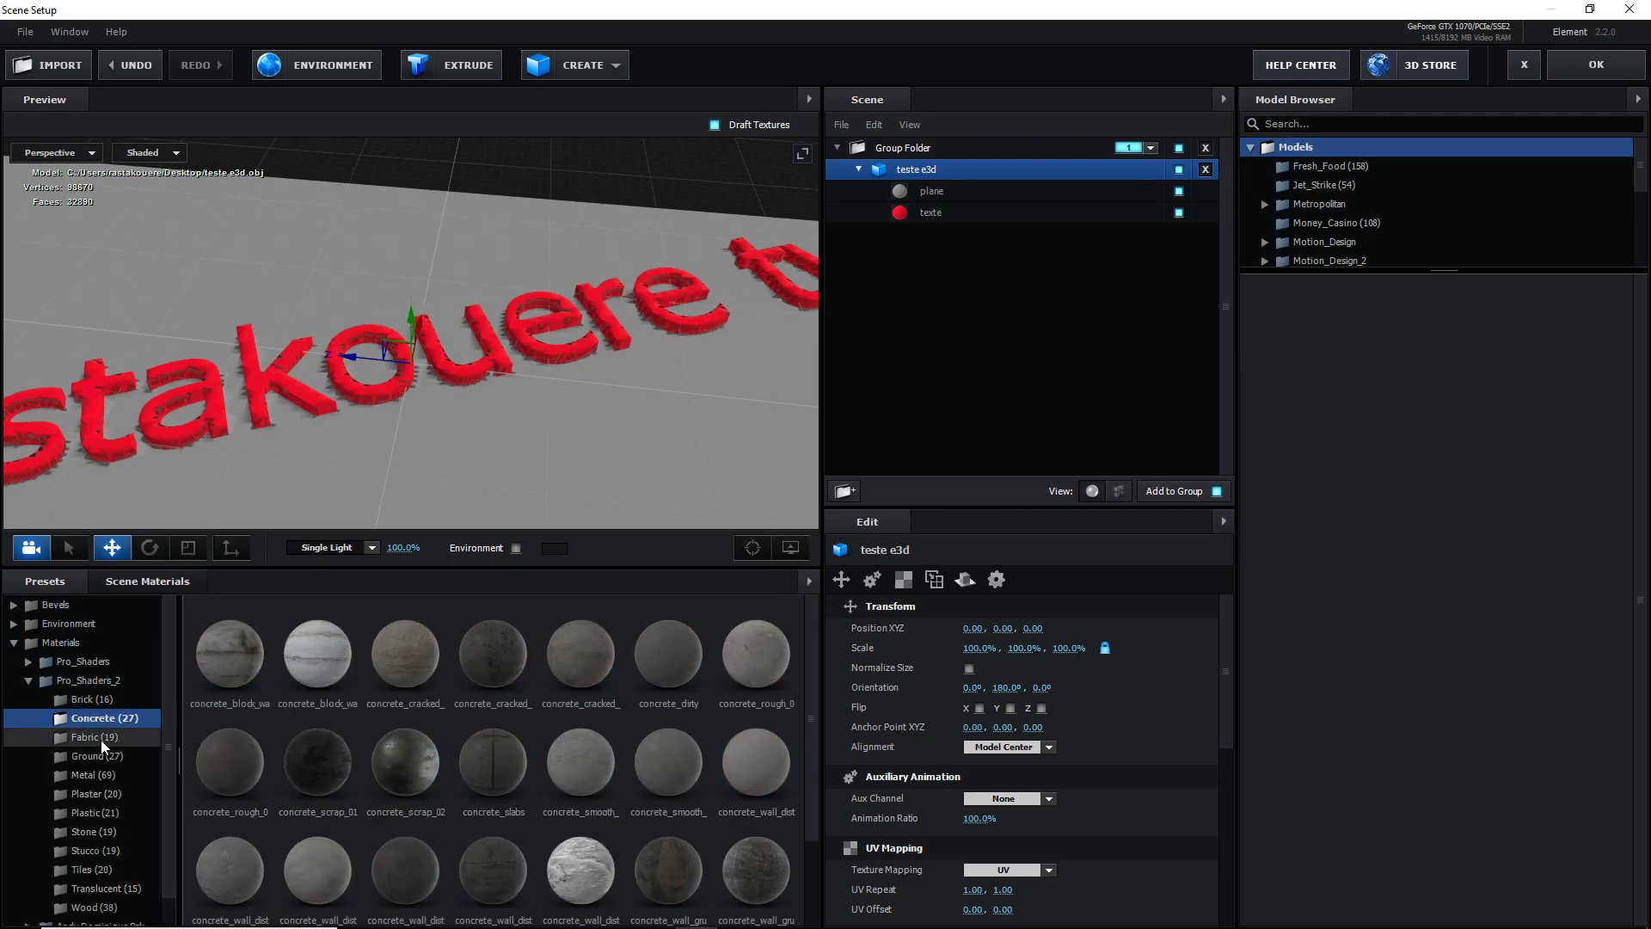
{"action": "left_click", "coordinate": [965, 193]}
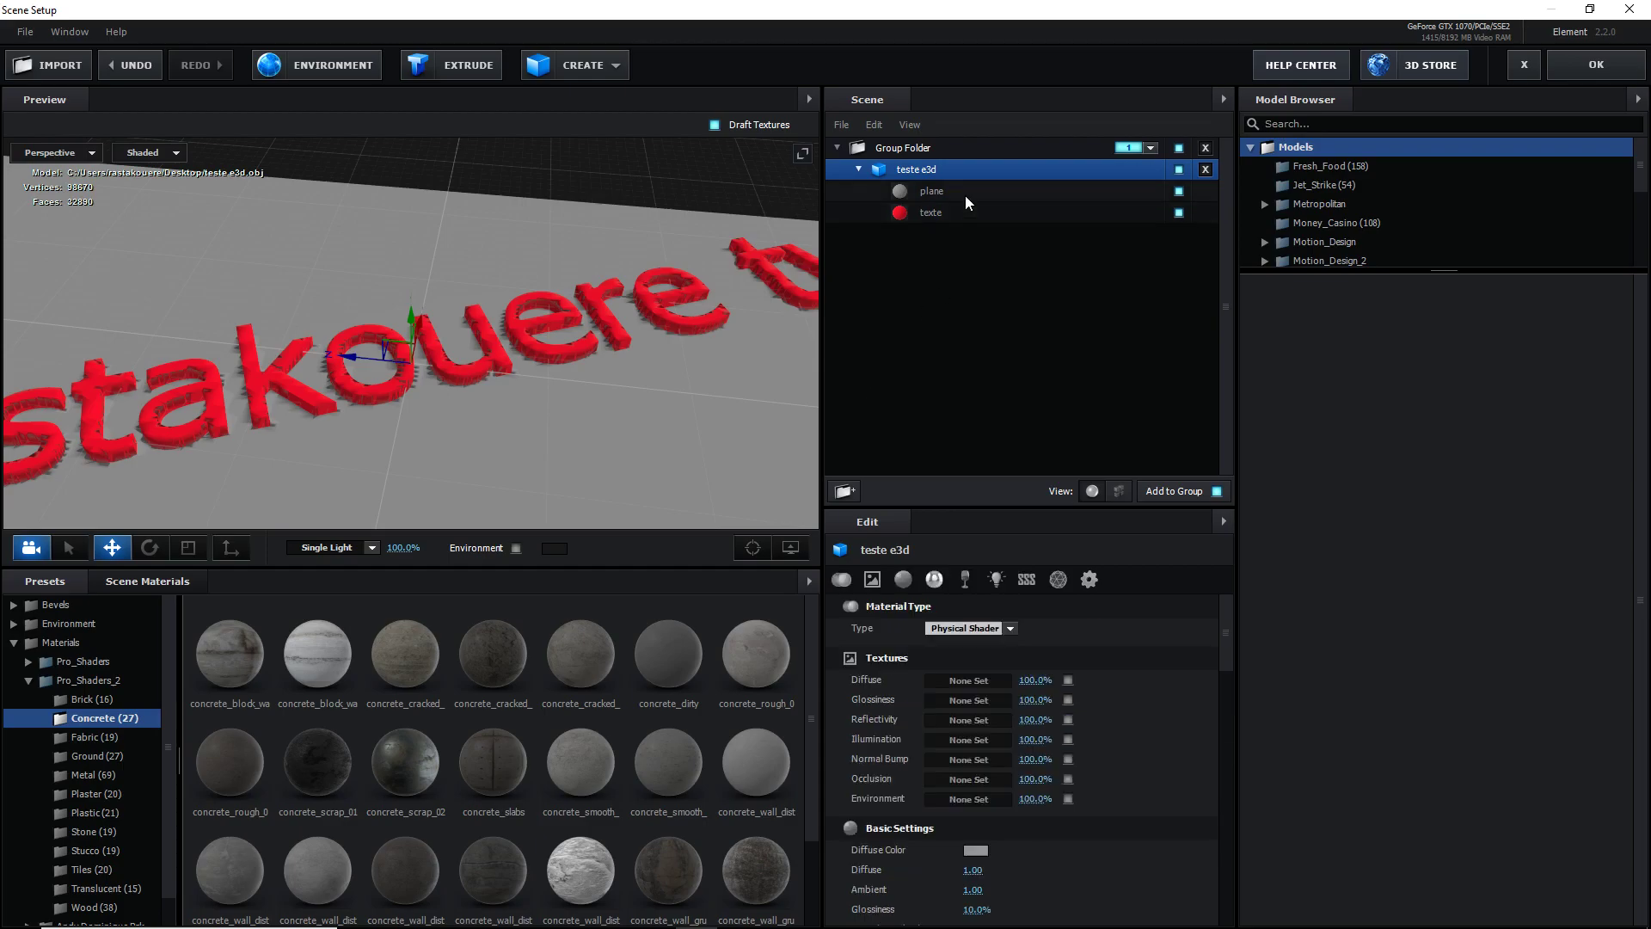
{"action": "left_click", "coordinate": [91, 775]}
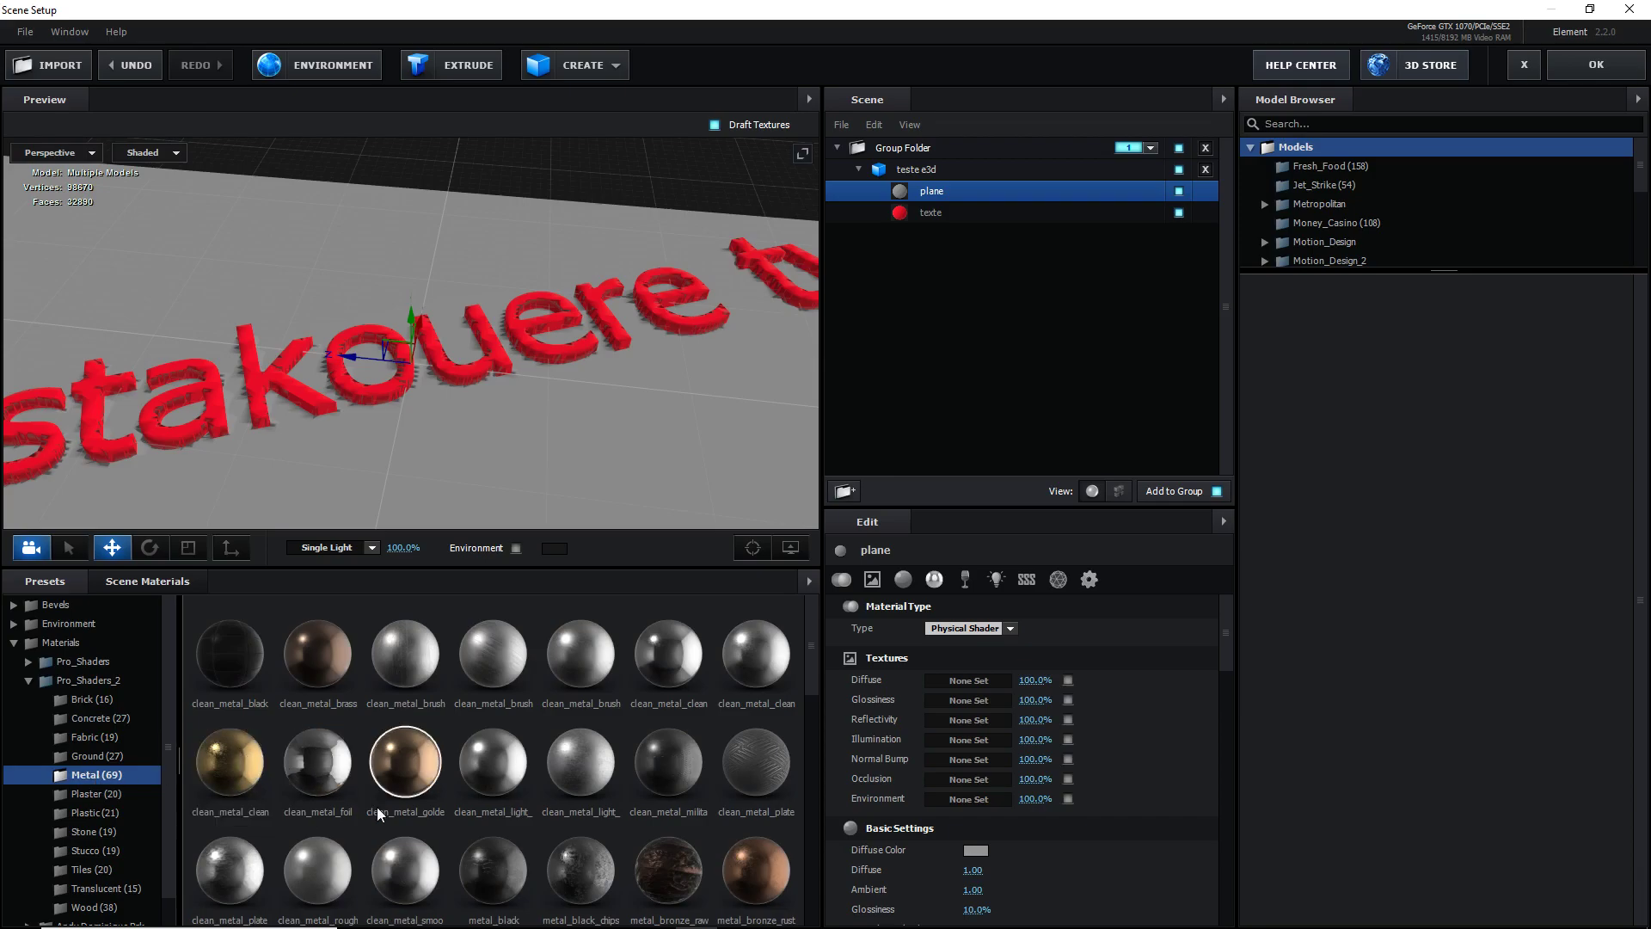
{"action": "left_click", "coordinate": [564, 862]}
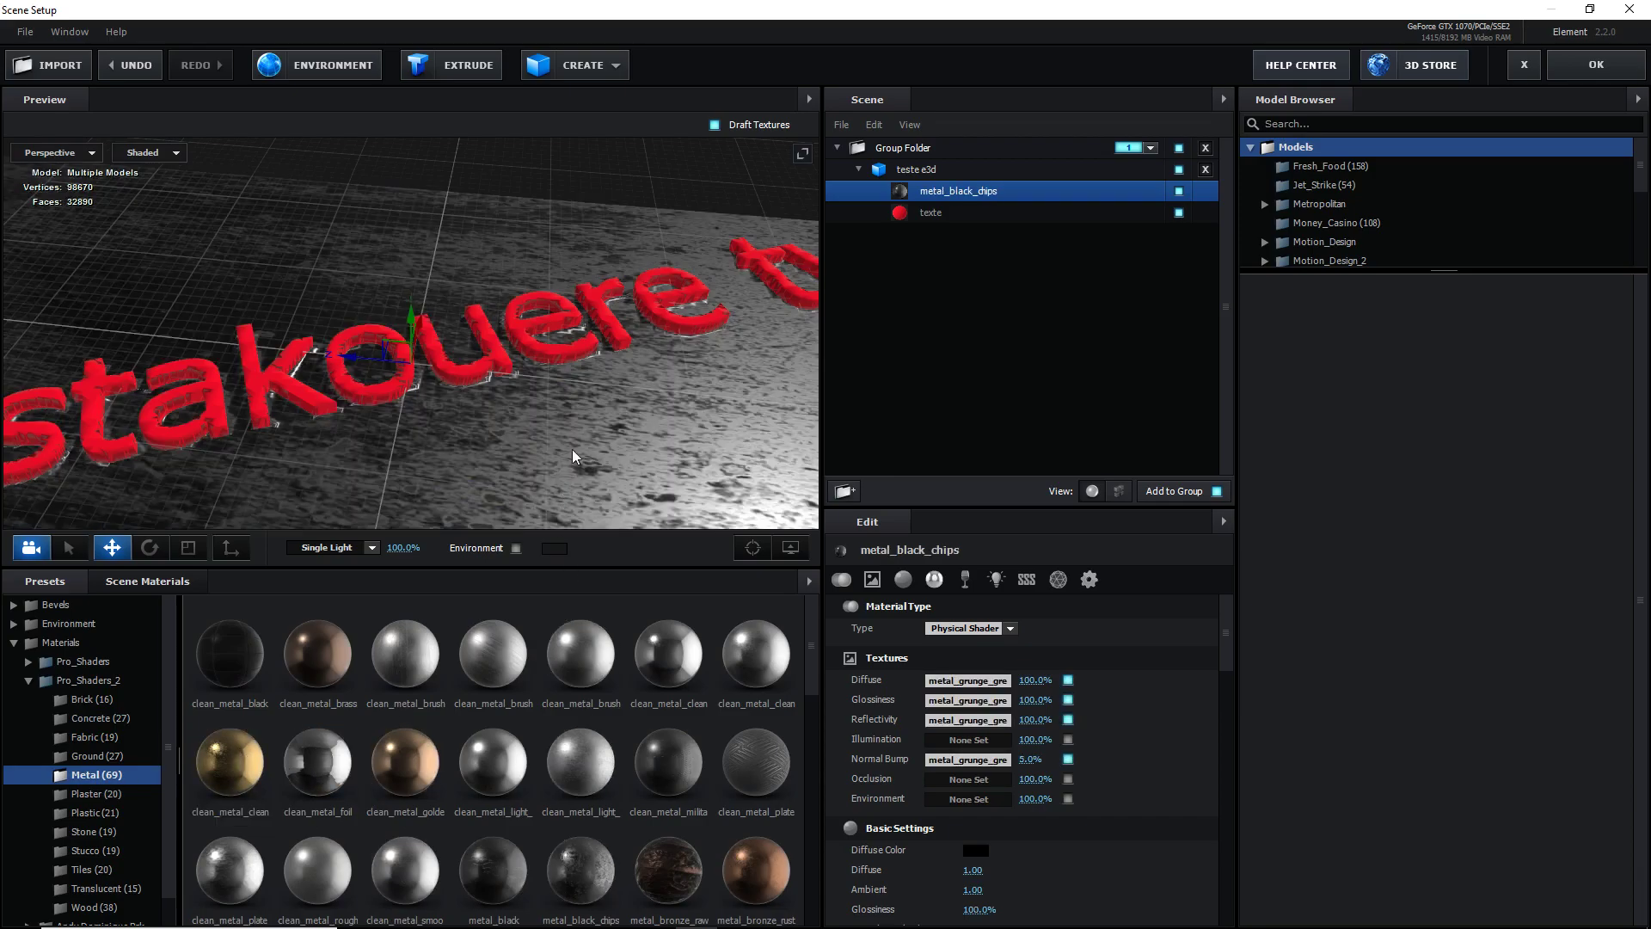
{"action": "mouse_move", "coordinate": [571, 448]}
{"action": "left_mouse_down"}
{"action": "mouse_move", "coordinate": [616, 457]}
{"action": "mouse_move", "coordinate": [596, 442]}
{"action": "left_mouse_up"}
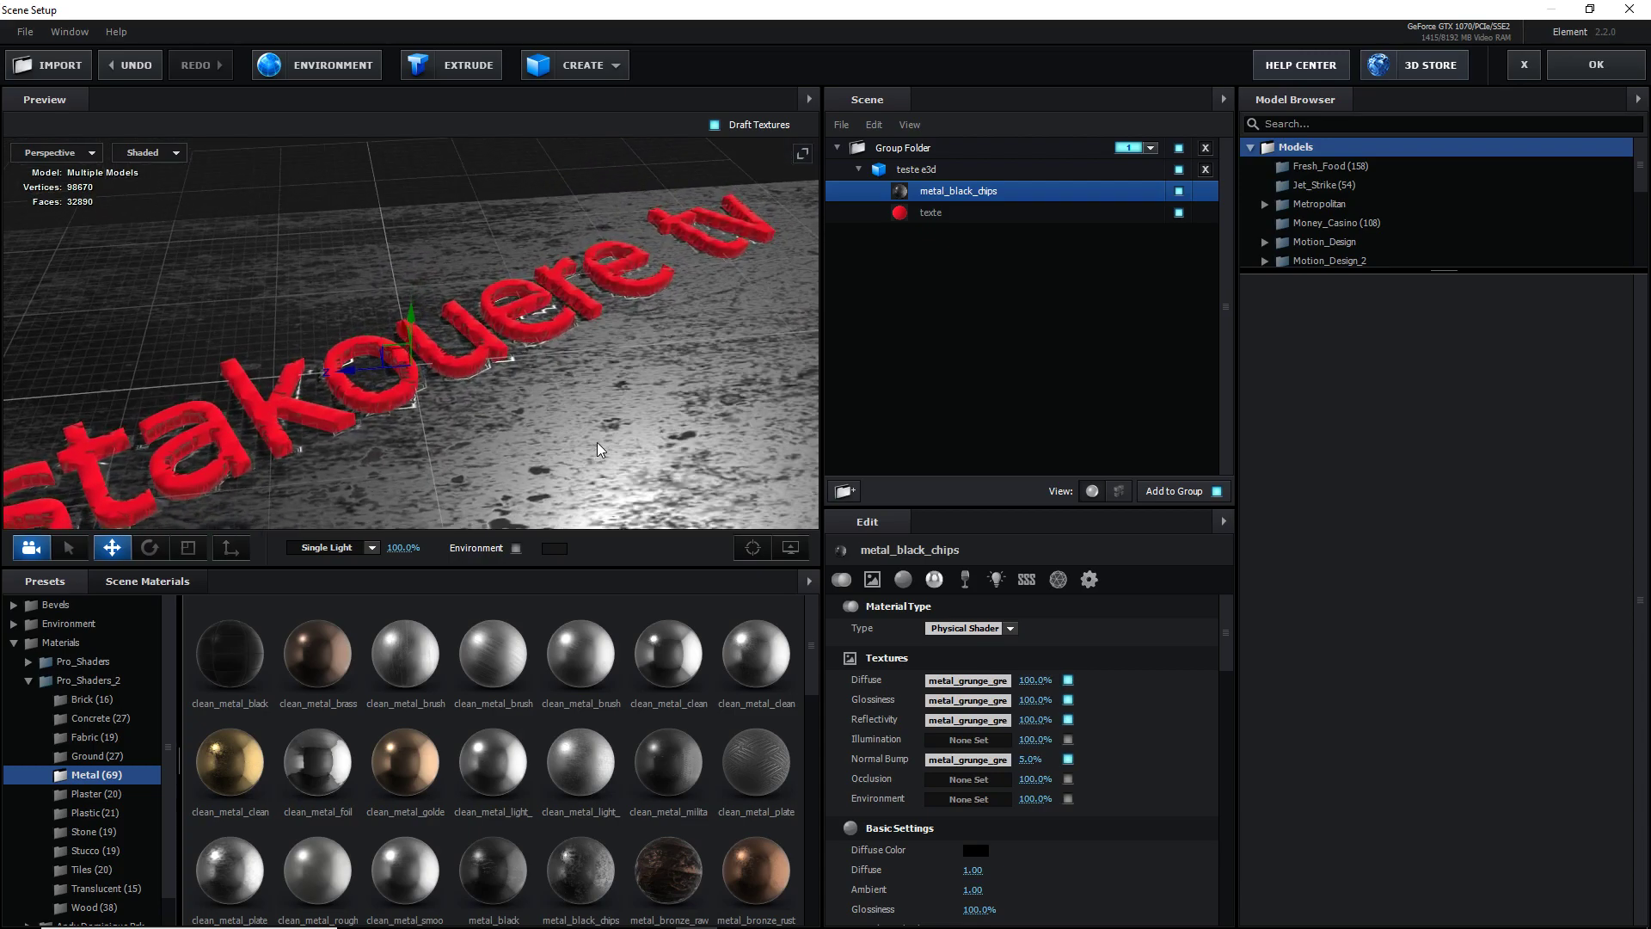
Apply the Physical preset Bright_Light to the texte material
{"action": "left_click", "coordinate": [957, 215]}
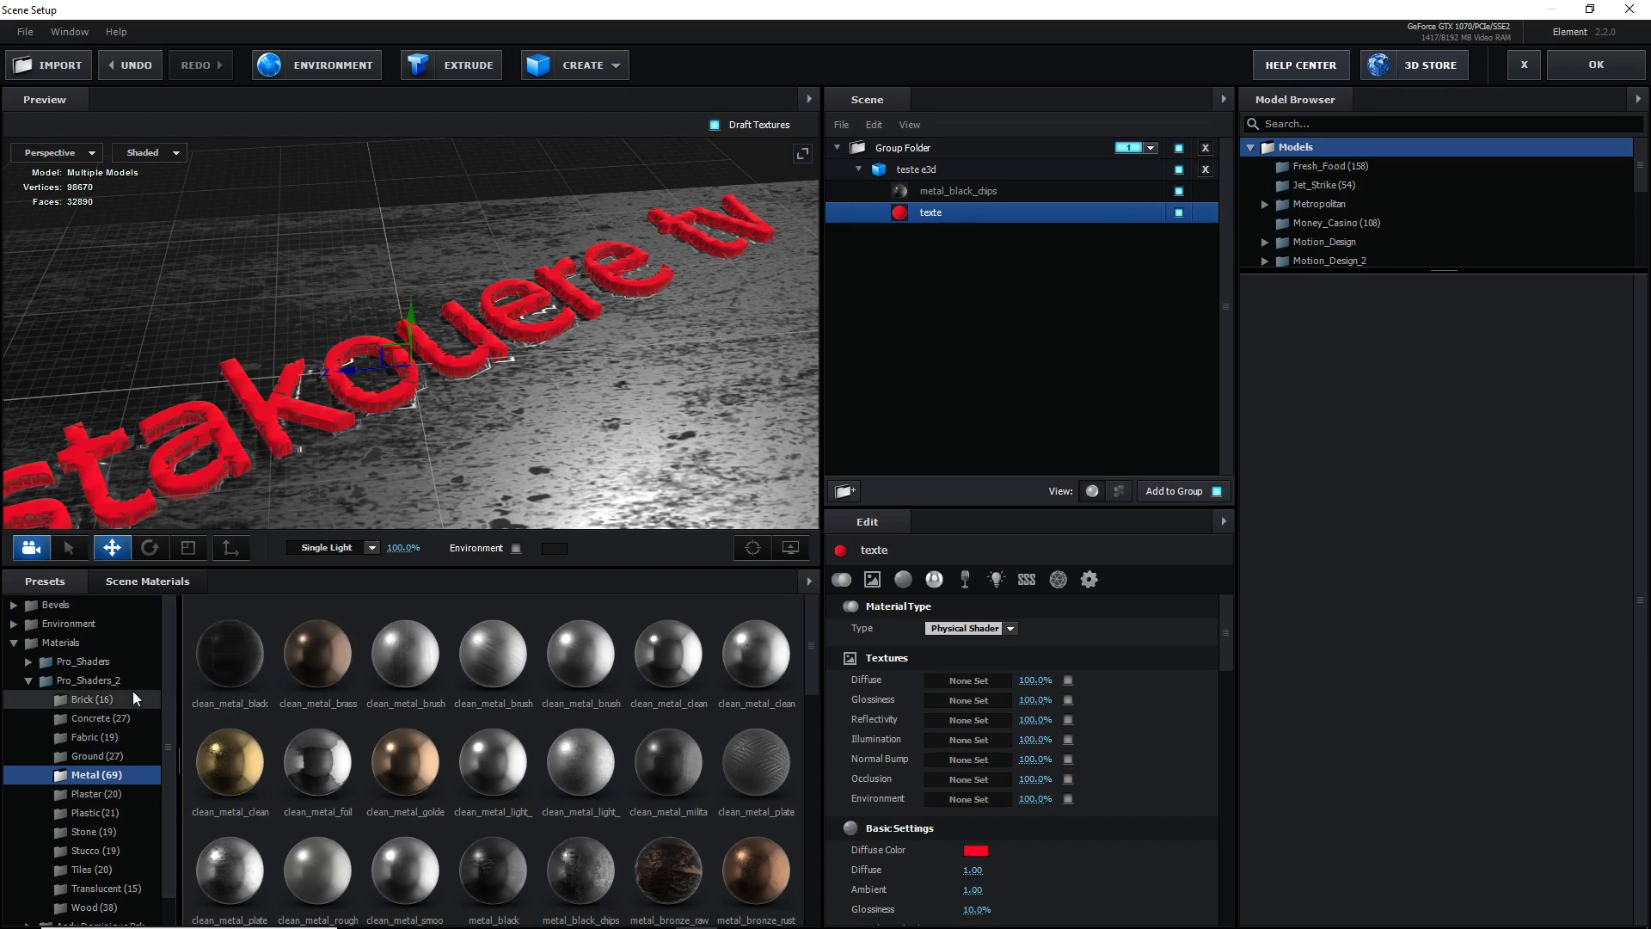
{"action": "left_click", "coordinate": [29, 680]}
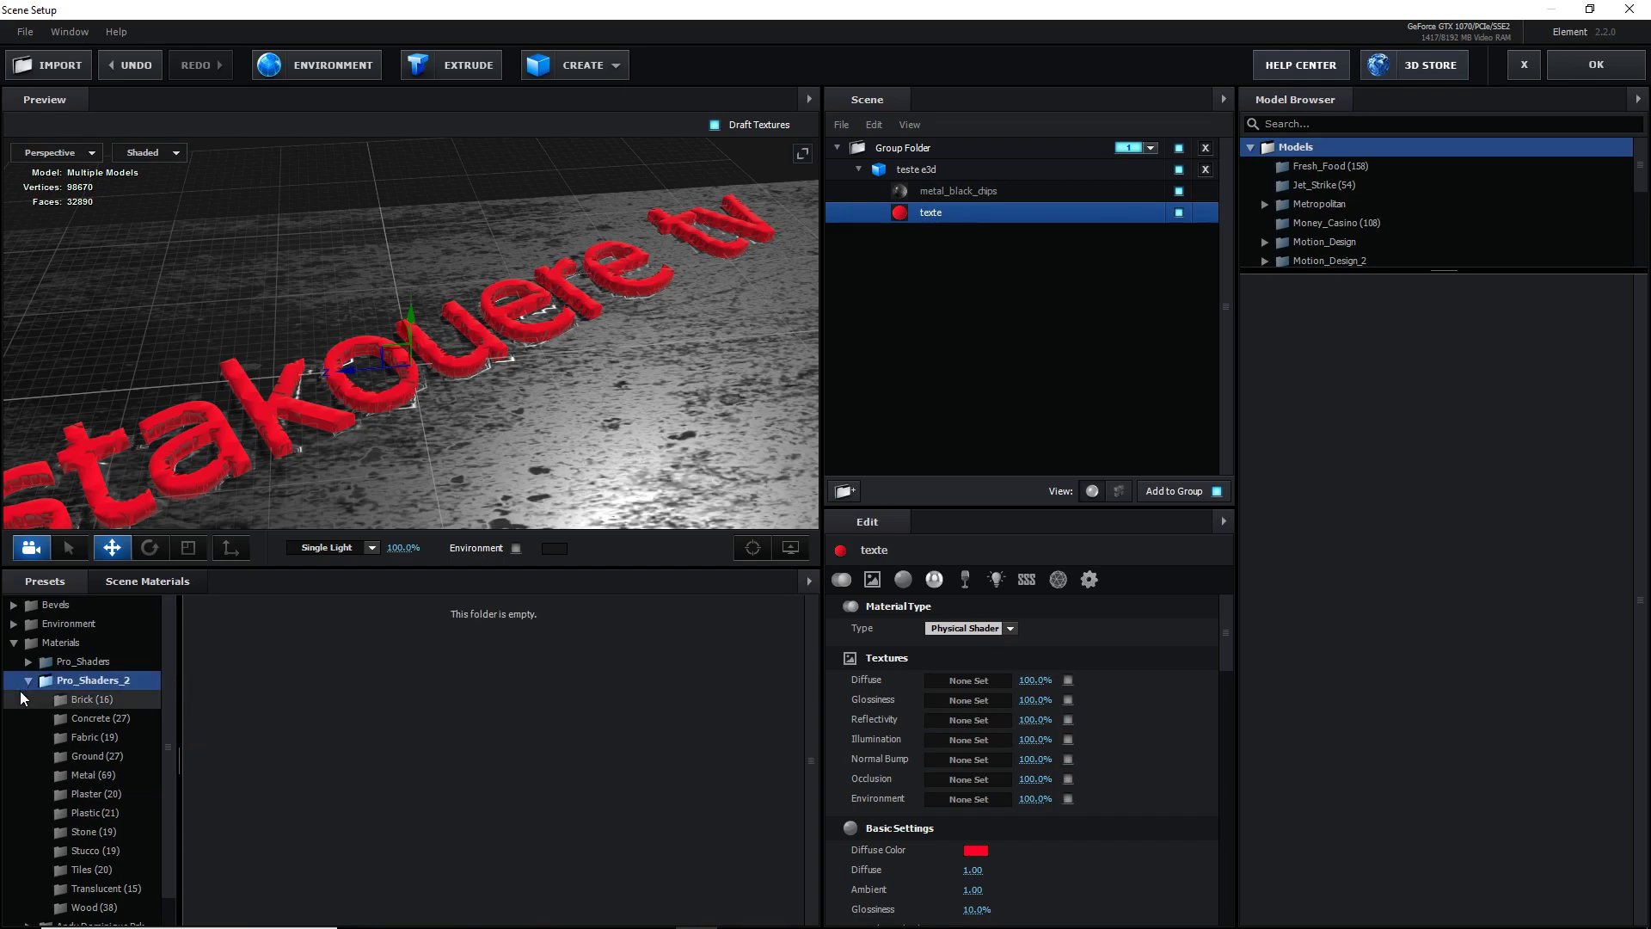
{"action": "left_click", "coordinate": [48, 715]}
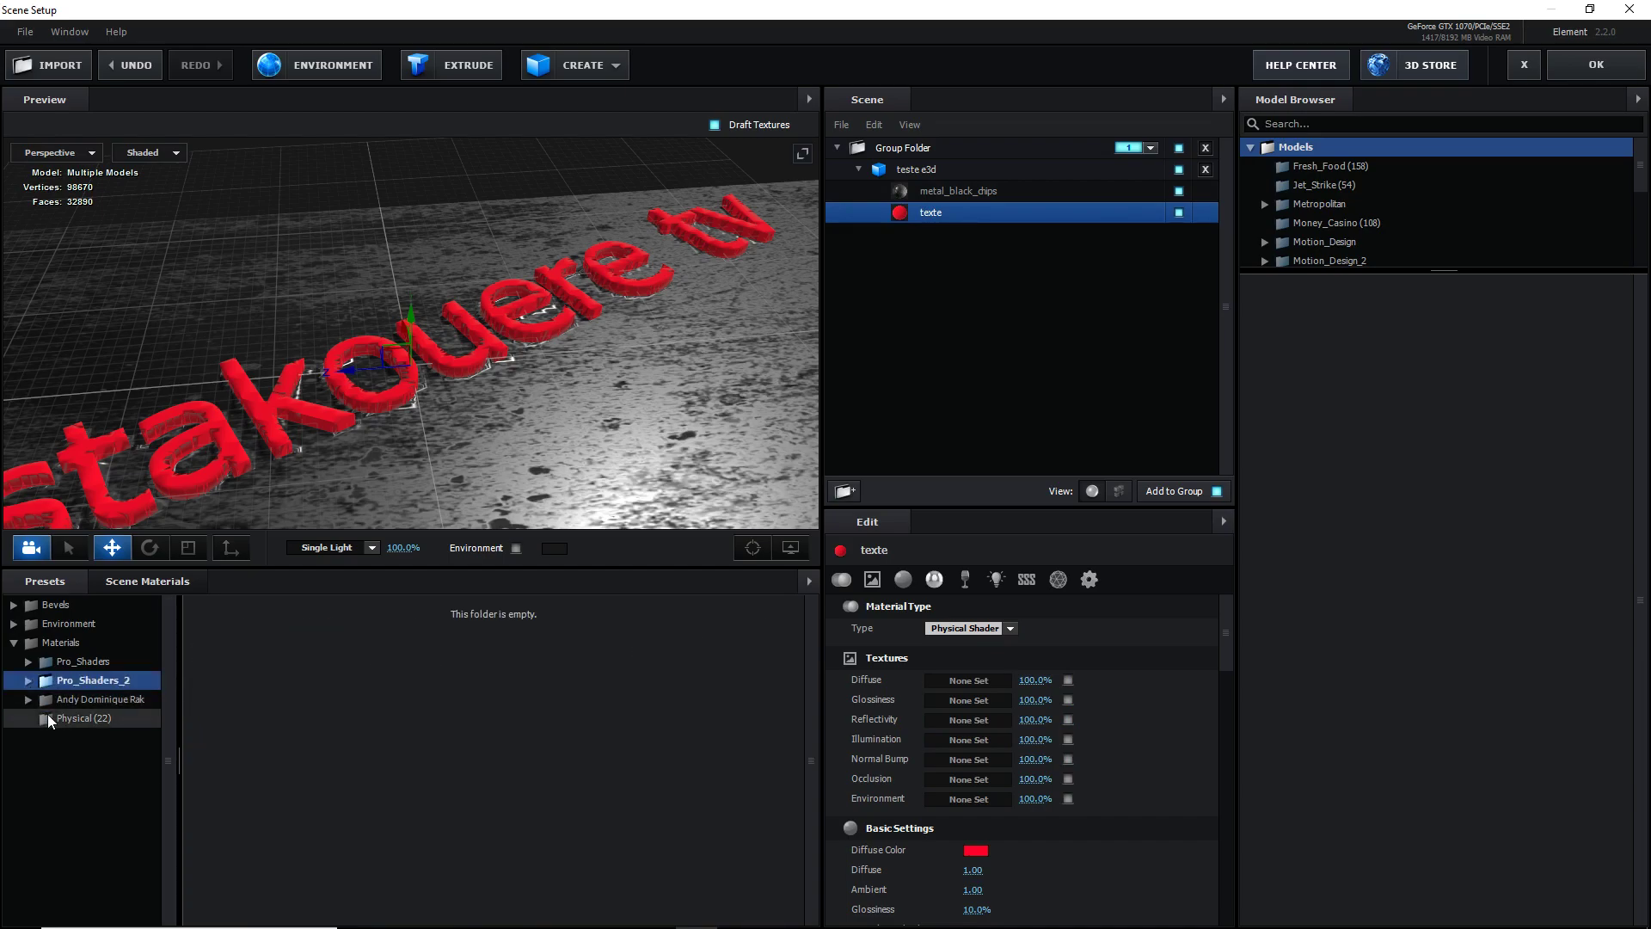
{"action": "double_click", "coordinate": [501, 662]}
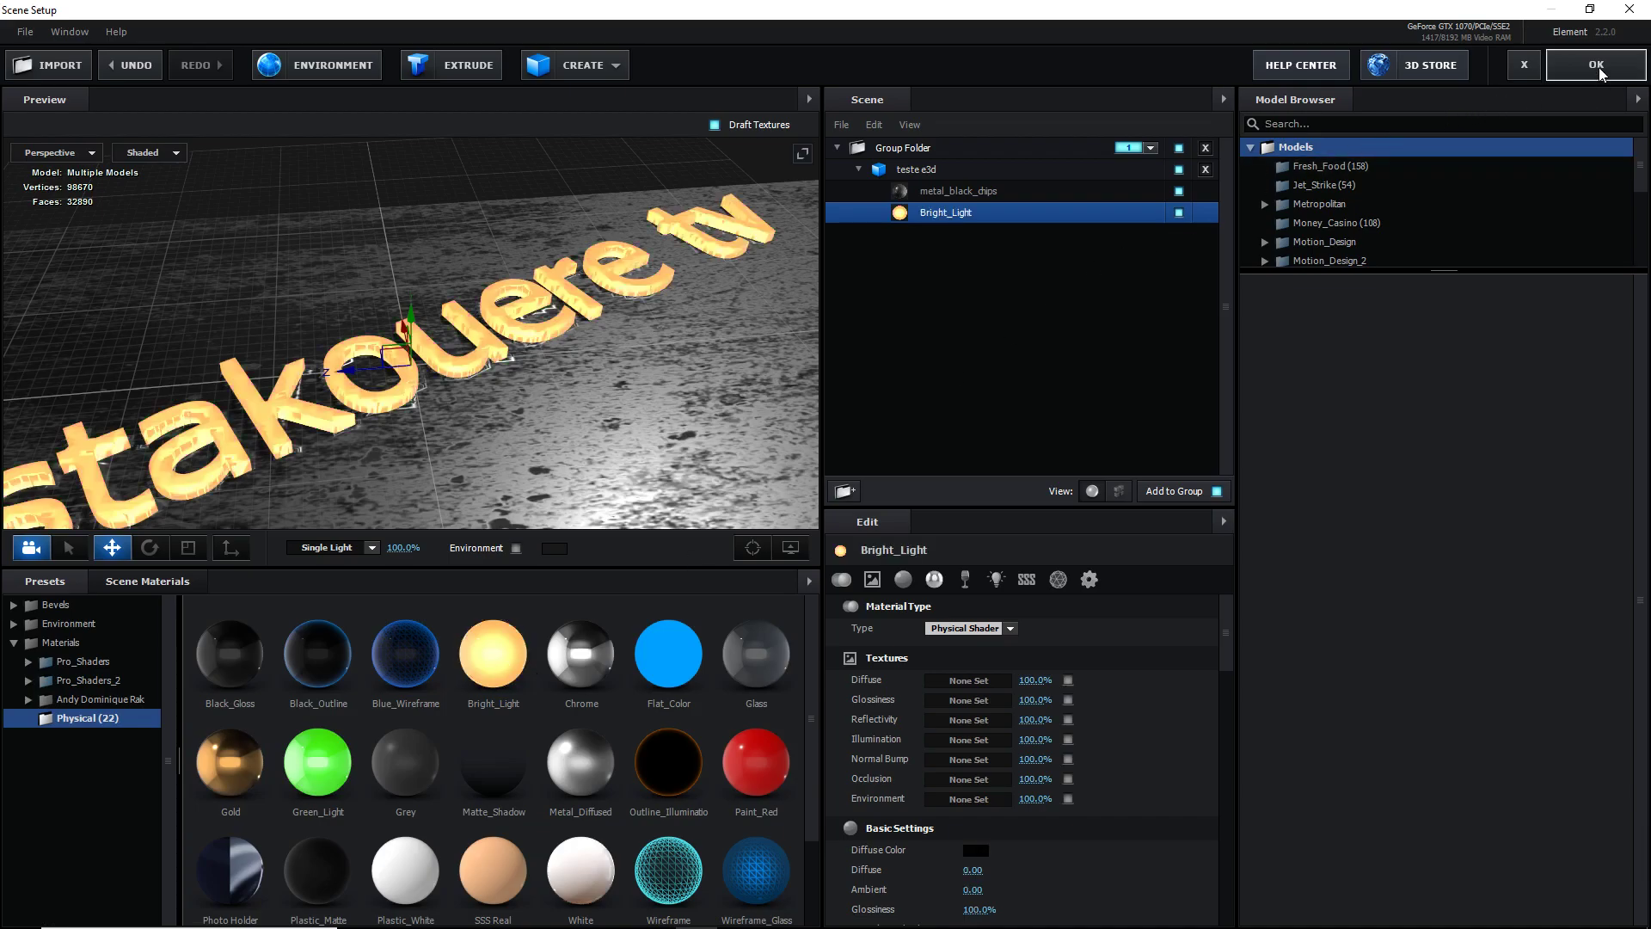
Select the metal_black_chips floor material and scroll through its settings
{"action": "left_click", "coordinate": [1008, 192]}
{"action": "scroll", "coordinate": [1087, 757], "scroll_direction": "down", "scroll_amount": 3}
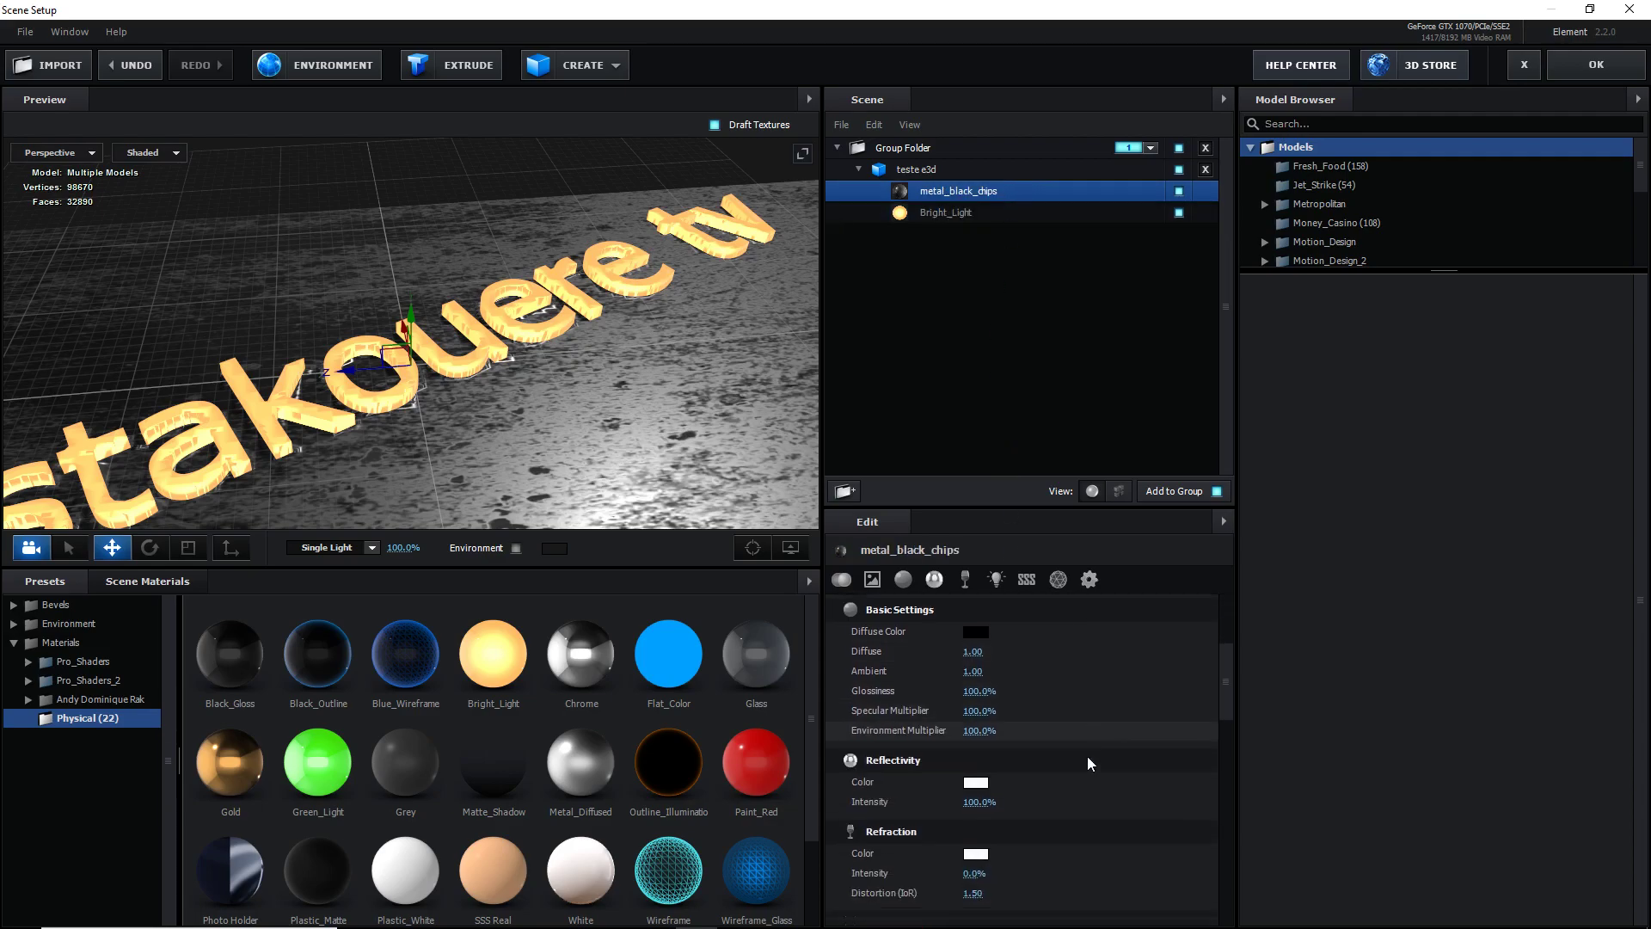
{"action": "scroll", "coordinate": [1087, 761], "scroll_direction": "down", "scroll_amount": 1}
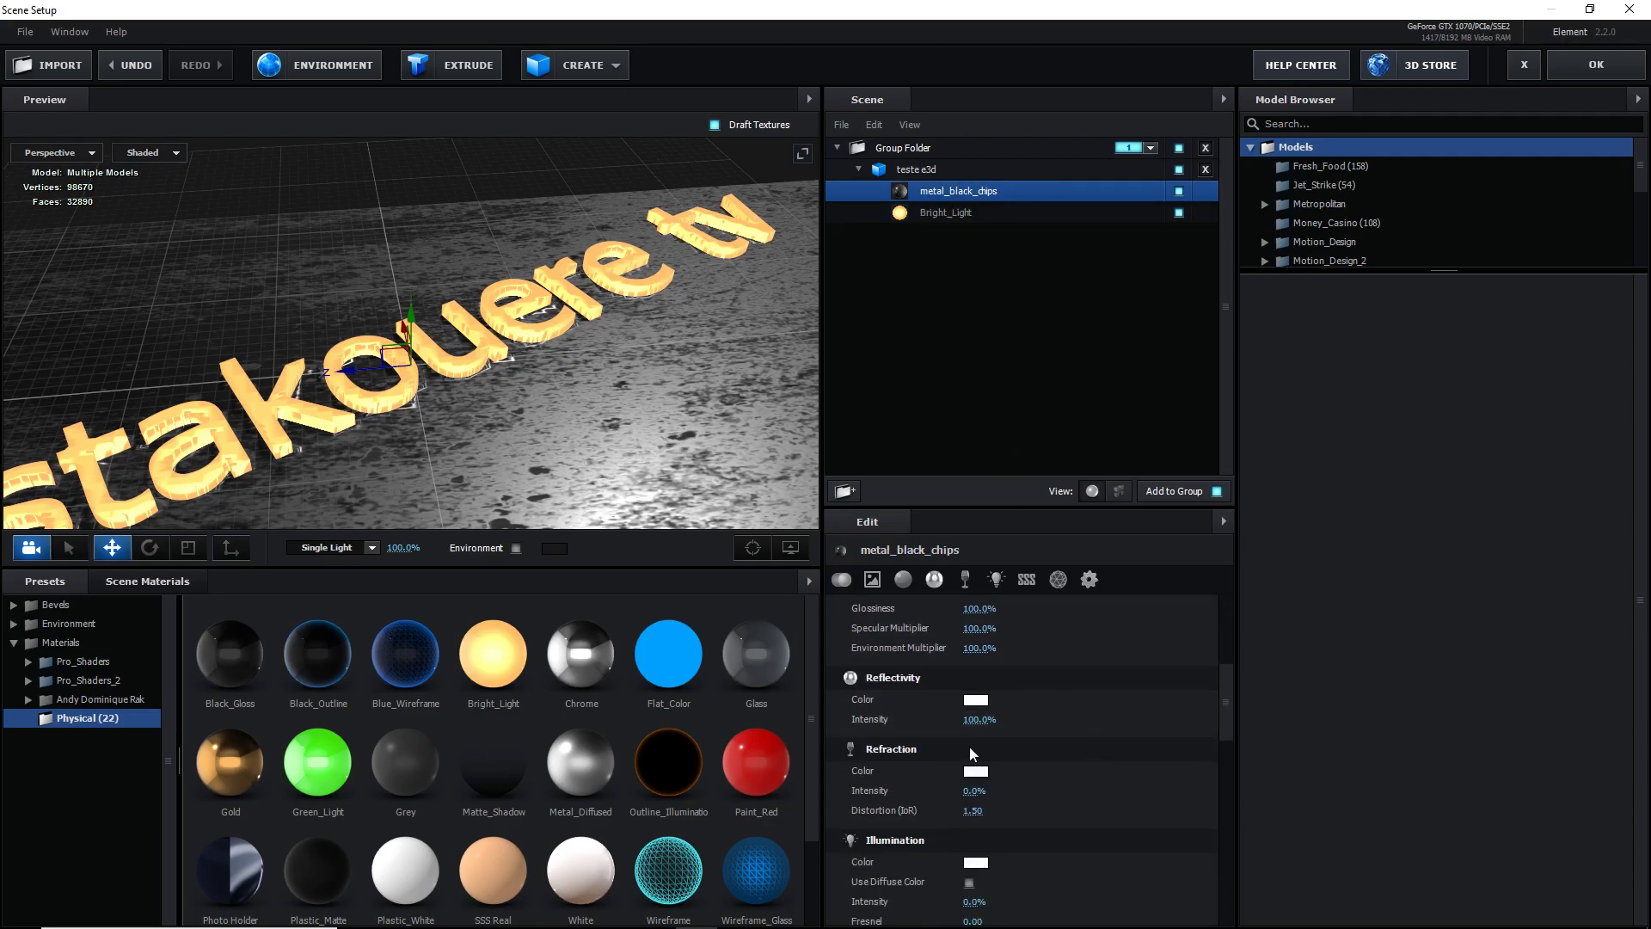
{"action": "scroll", "coordinate": [1024, 760], "scroll_direction": "down", "scroll_amount": 1}
{"action": "scroll", "coordinate": [1025, 761], "scroll_direction": "down", "scroll_amount": 2}
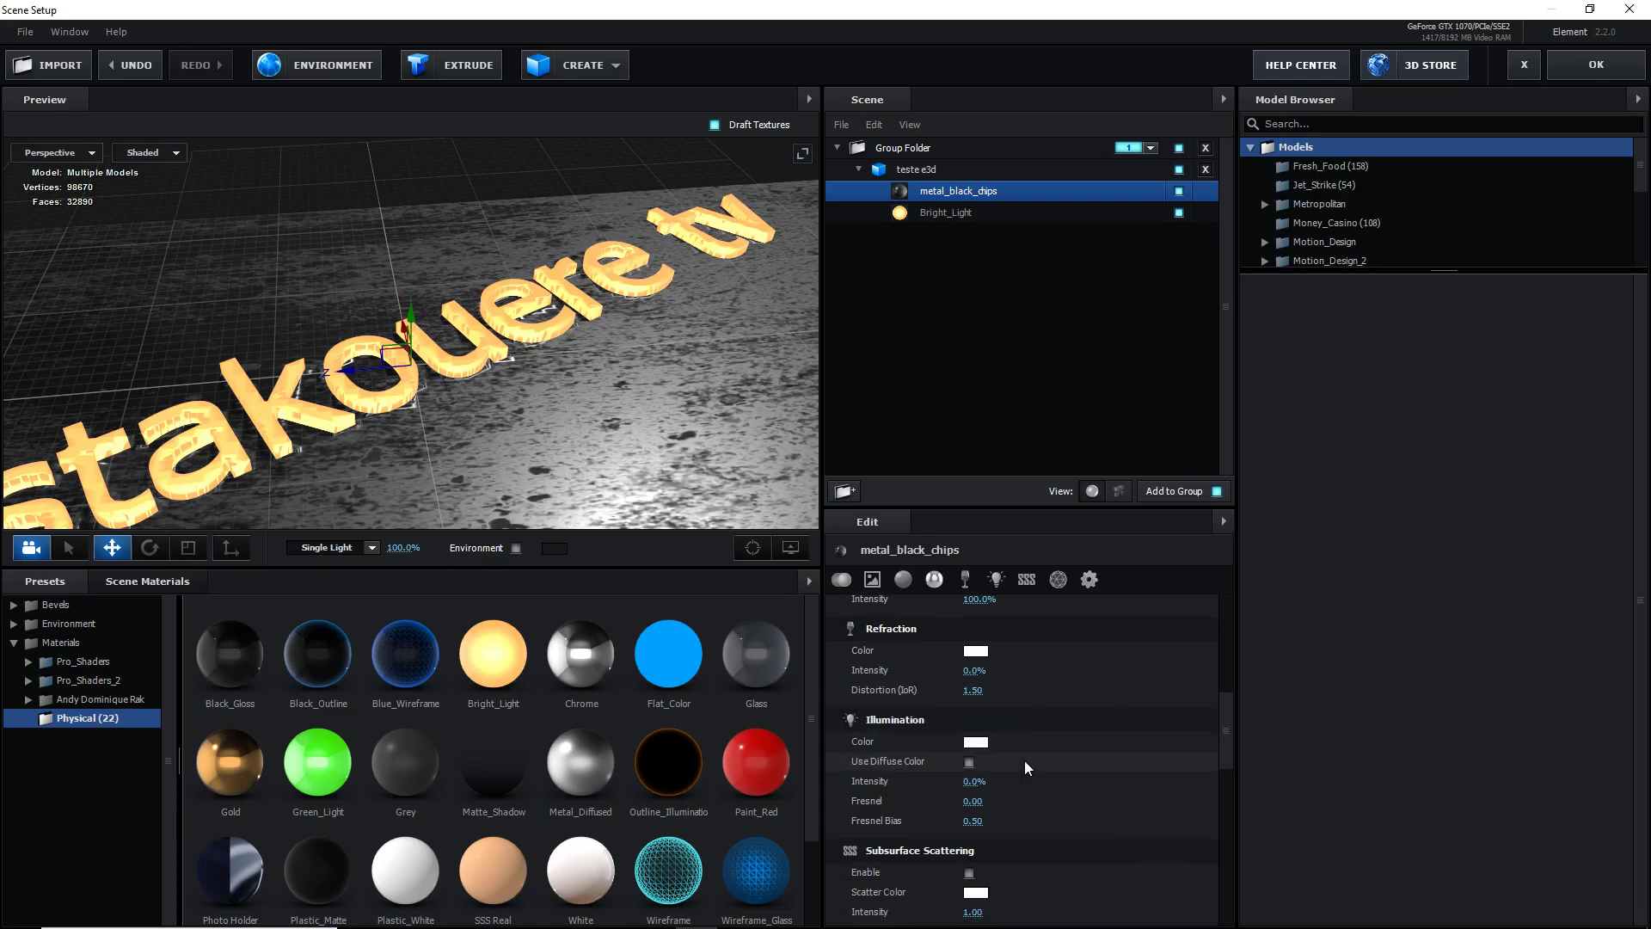
{"action": "scroll", "coordinate": [1078, 773], "scroll_direction": "down", "scroll_amount": 1}
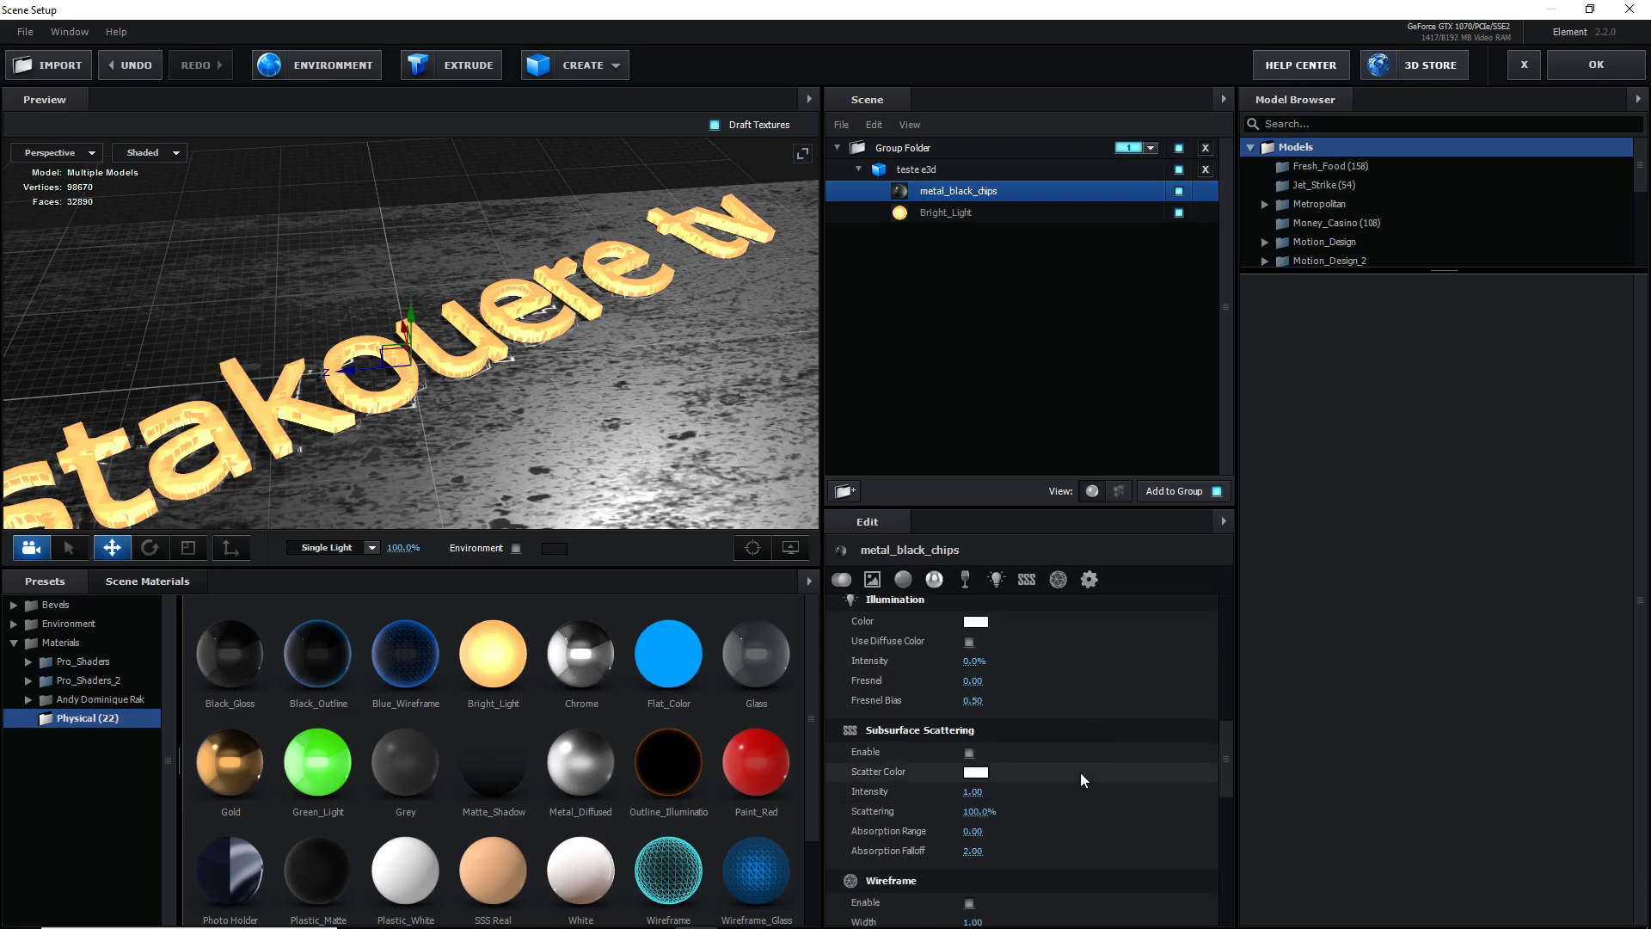
{"action": "scroll", "coordinate": [1080, 772], "scroll_direction": "down", "scroll_amount": 1}
{"action": "scroll", "coordinate": [1080, 773], "scroll_direction": "down", "scroll_amount": 1}
{"action": "scroll", "coordinate": [1080, 773], "scroll_direction": "down", "scroll_amount": 3}
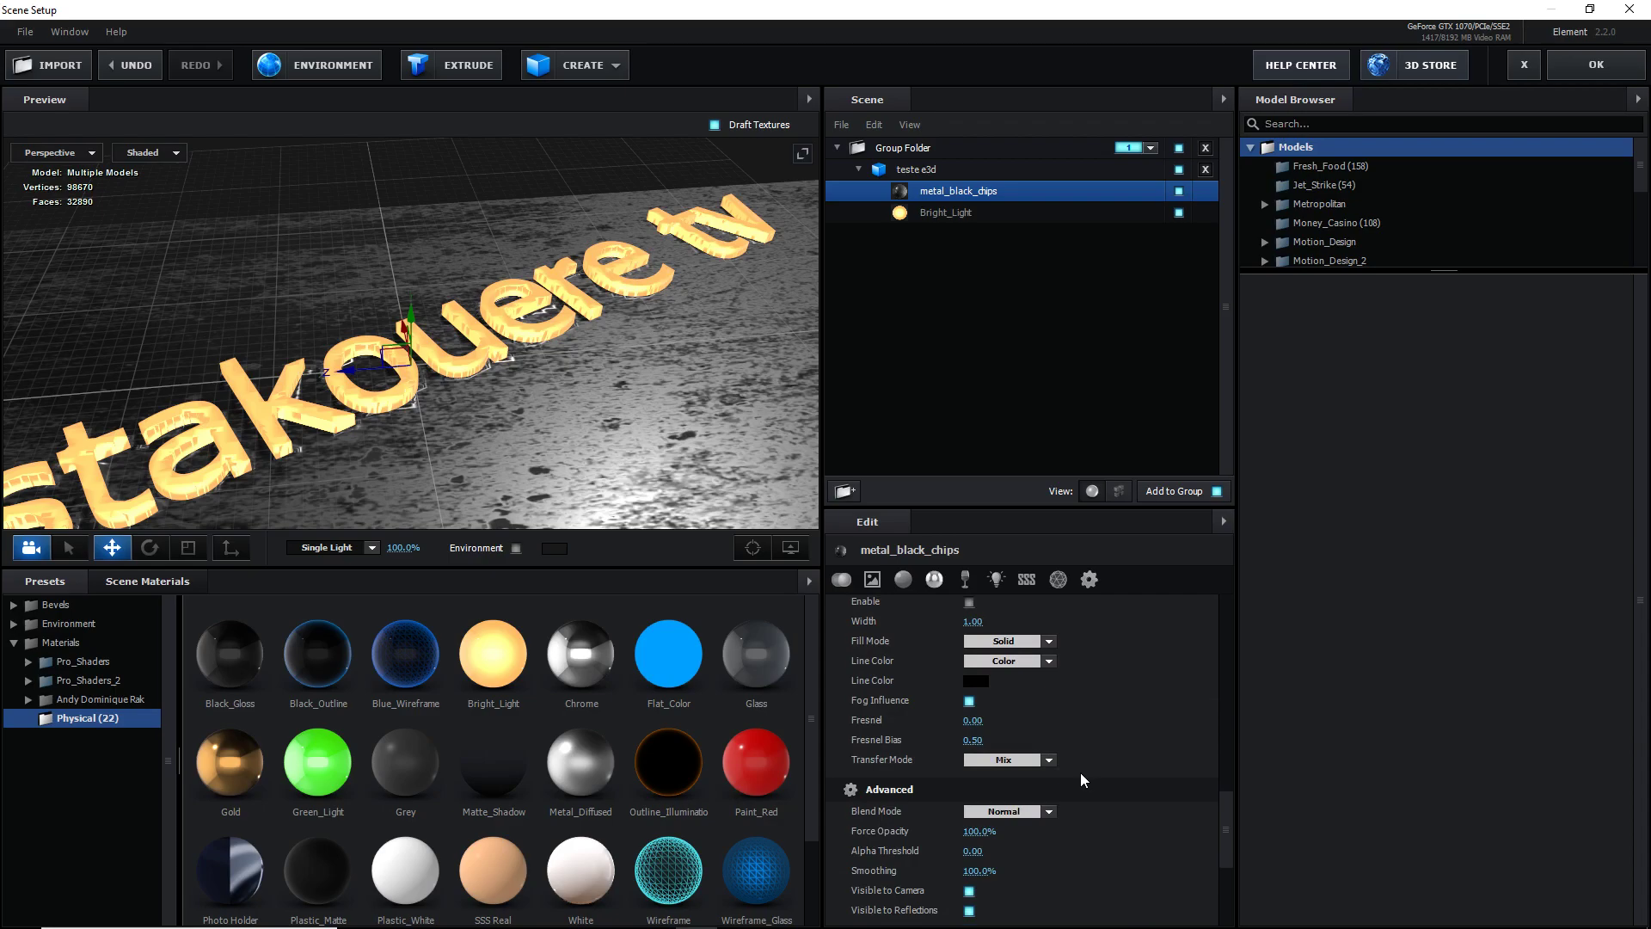
{"action": "scroll", "coordinate": [1080, 772], "scroll_direction": "down", "scroll_amount": 2}
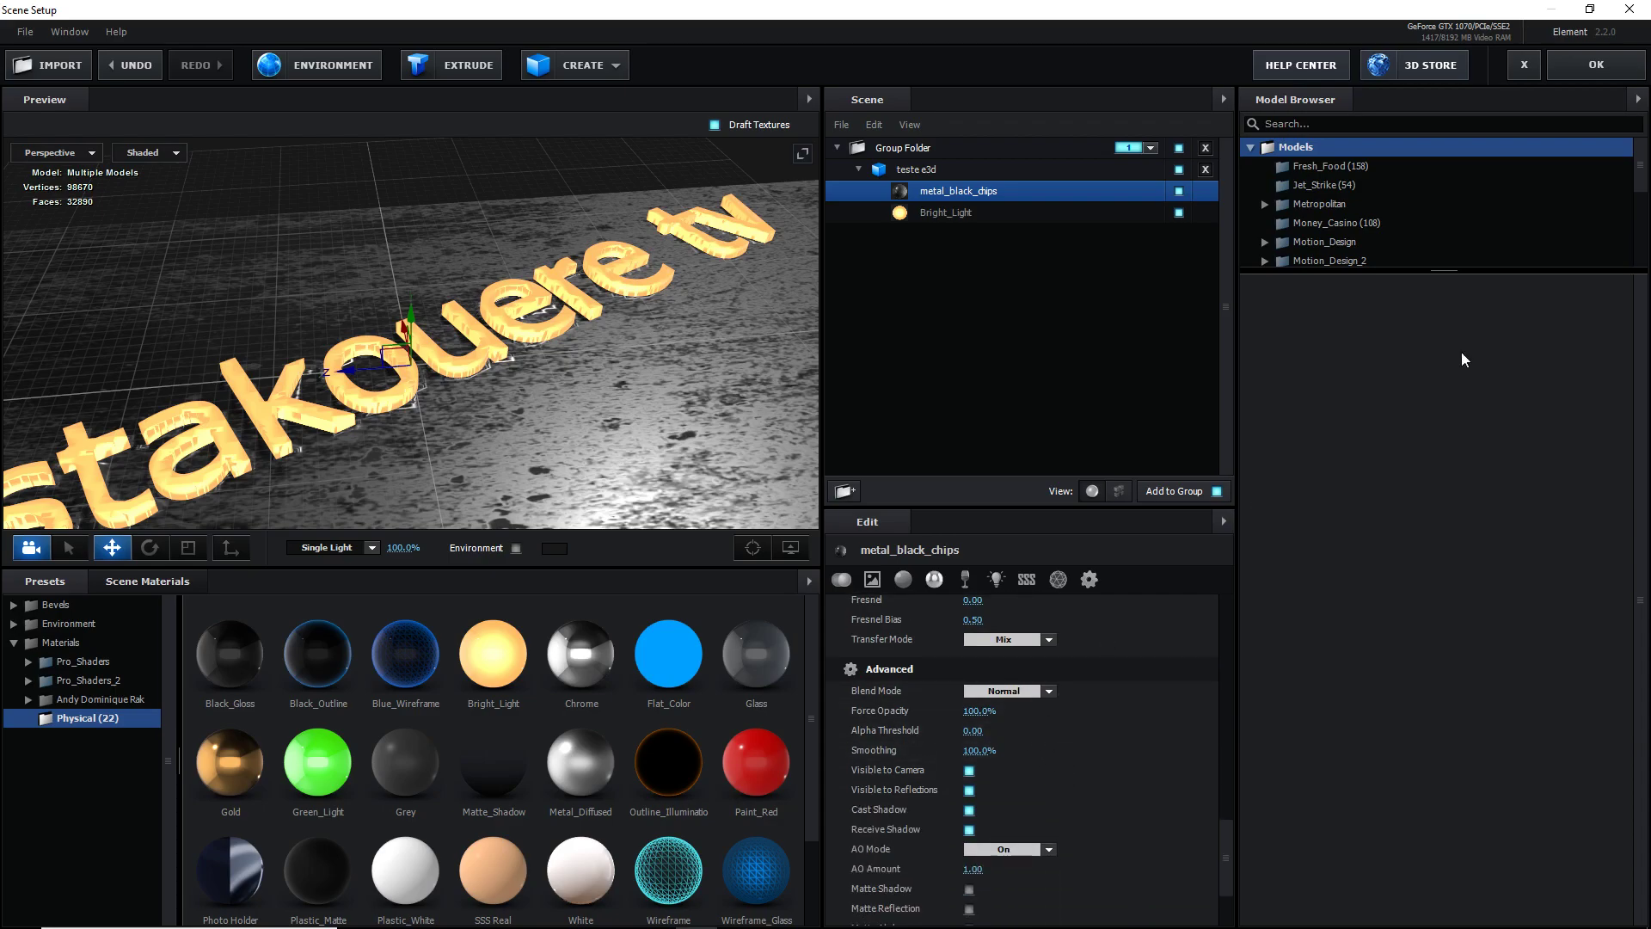
Accept Scene Setup and add a new camera layer via Calque > Créer > Caméra
{"action": "left_click", "coordinate": [1574, 76]}
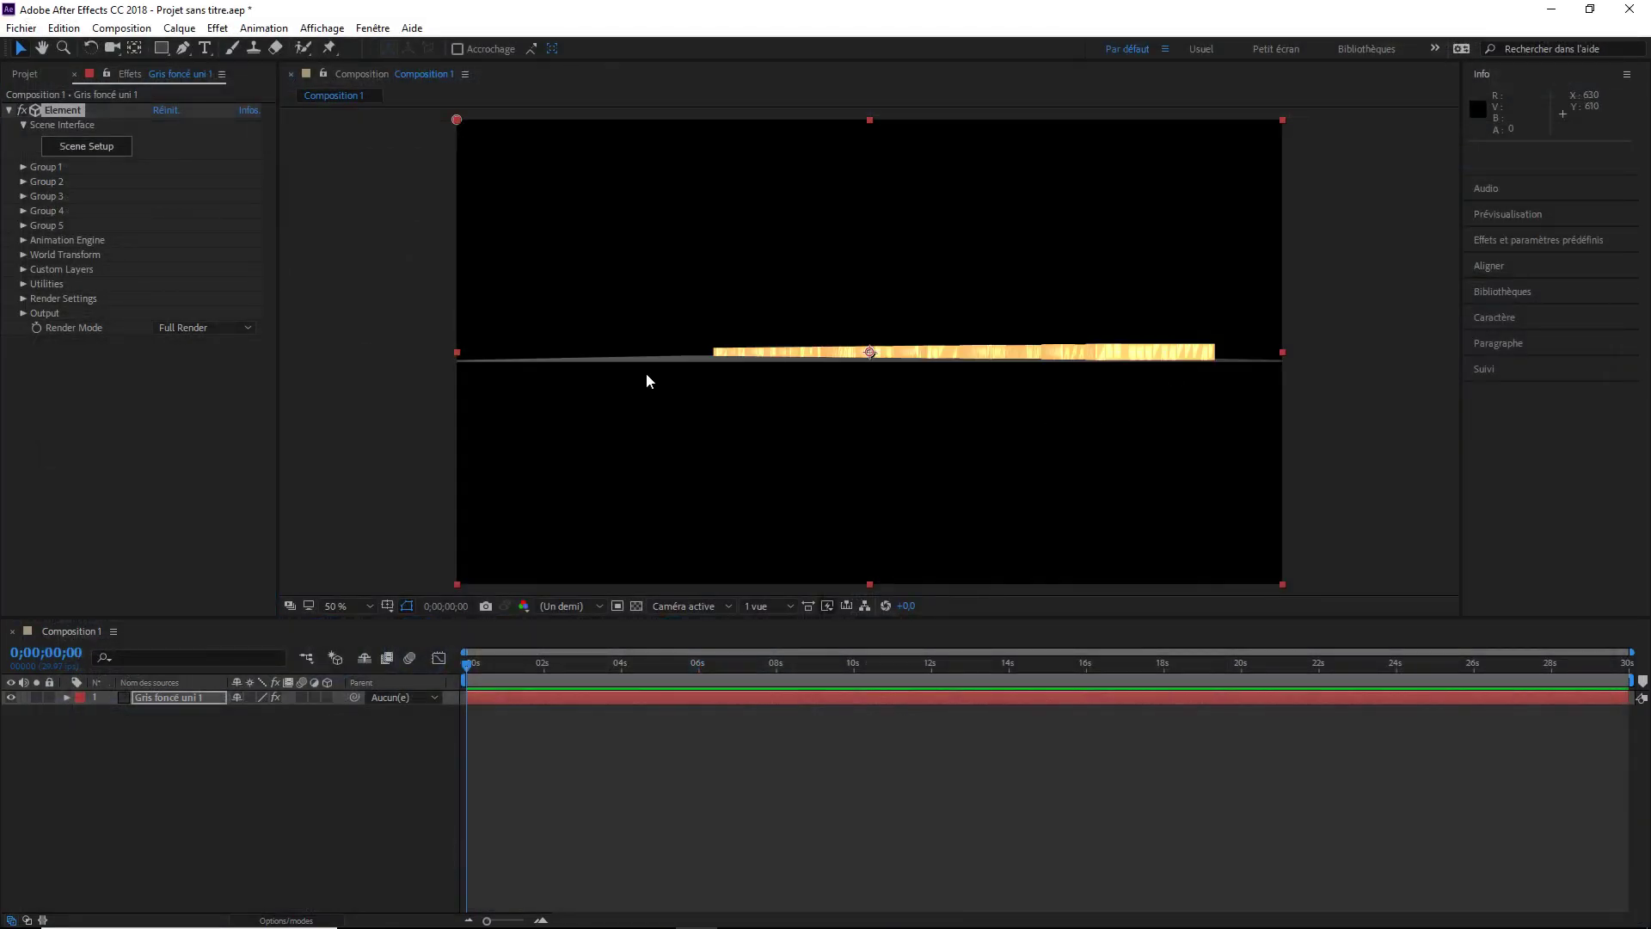
{"action": "left_click", "coordinate": [181, 28]}
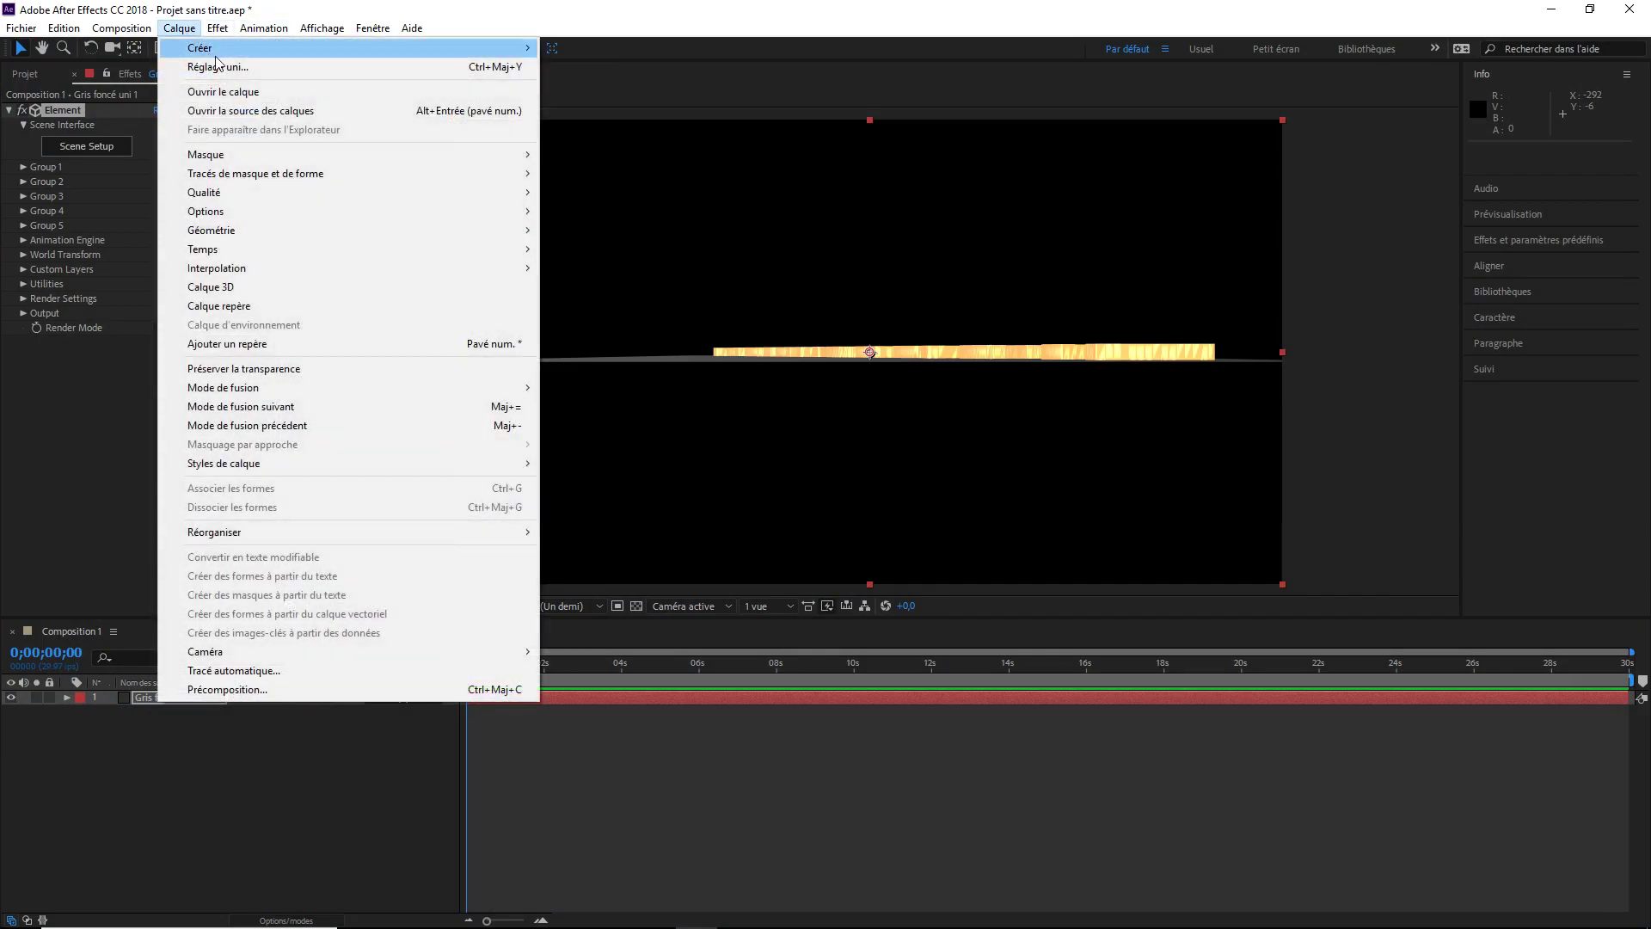
{"action": "mouse_move", "coordinate": [349, 48]}
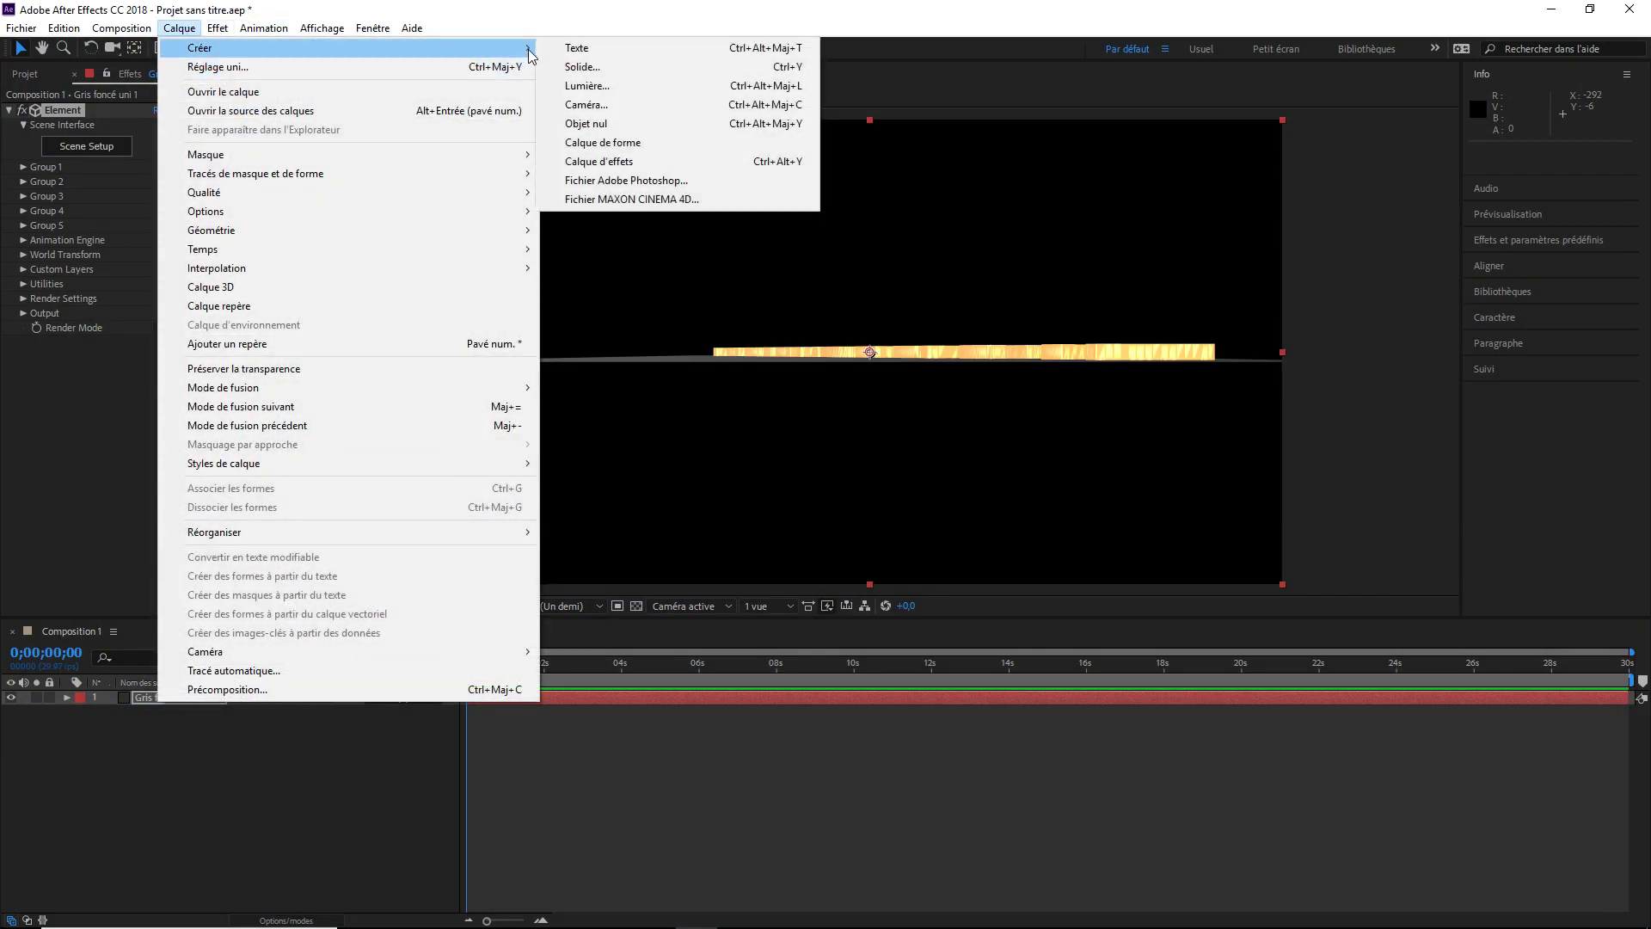
{"action": "left_click", "coordinate": [612, 106]}
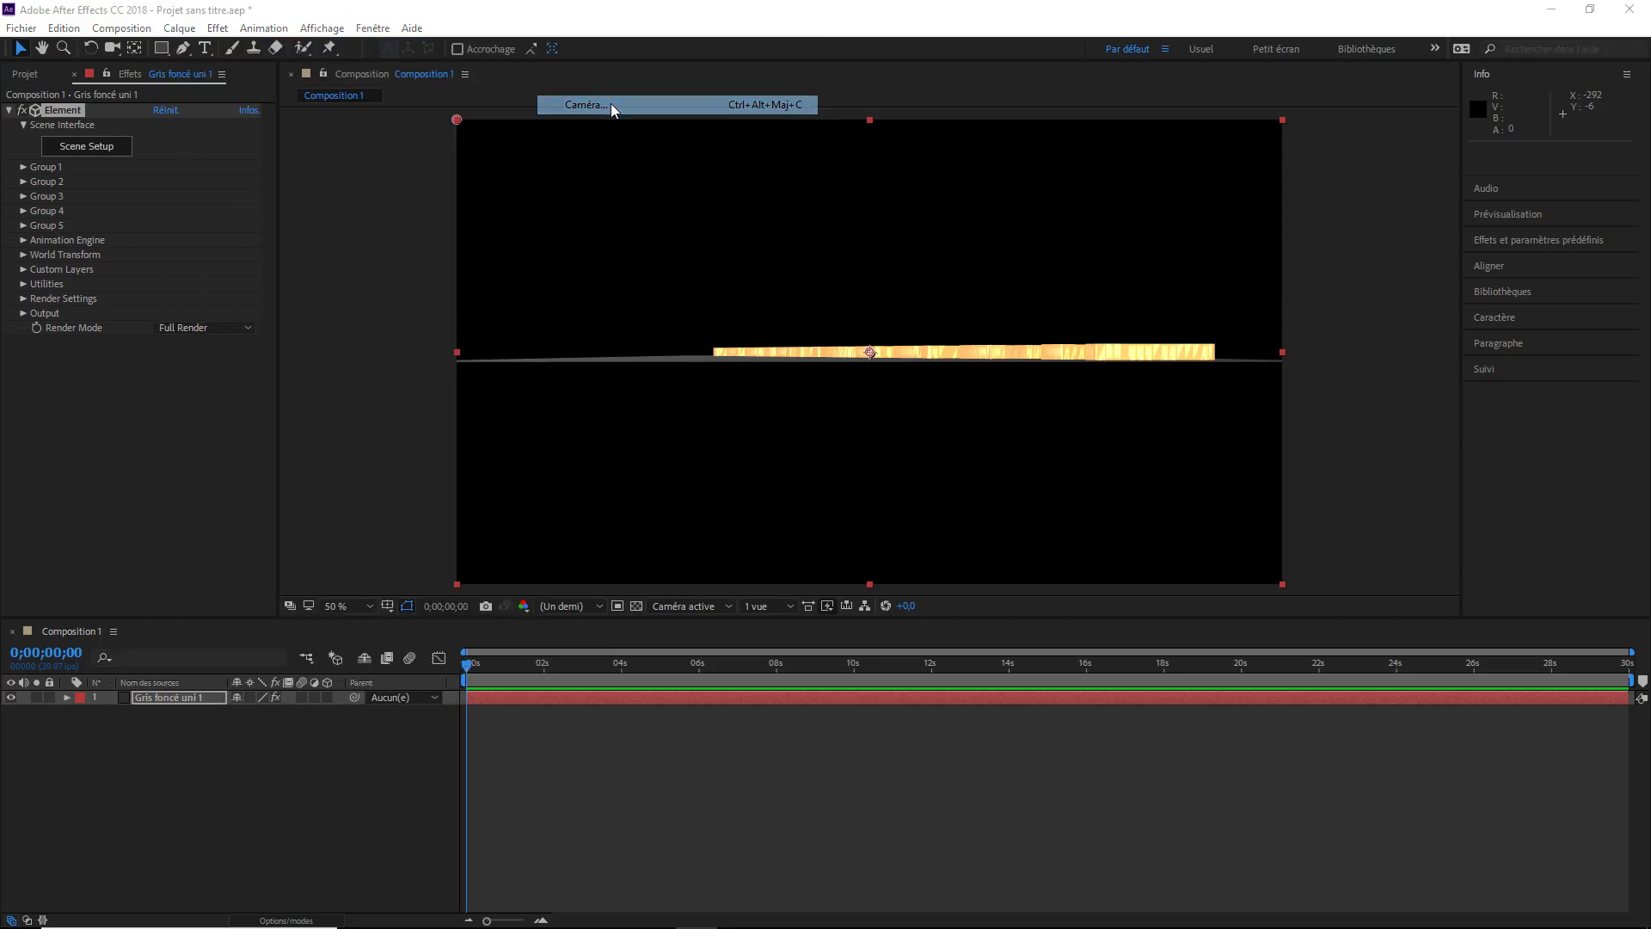
{"action": "left_click", "coordinate": [997, 657]}
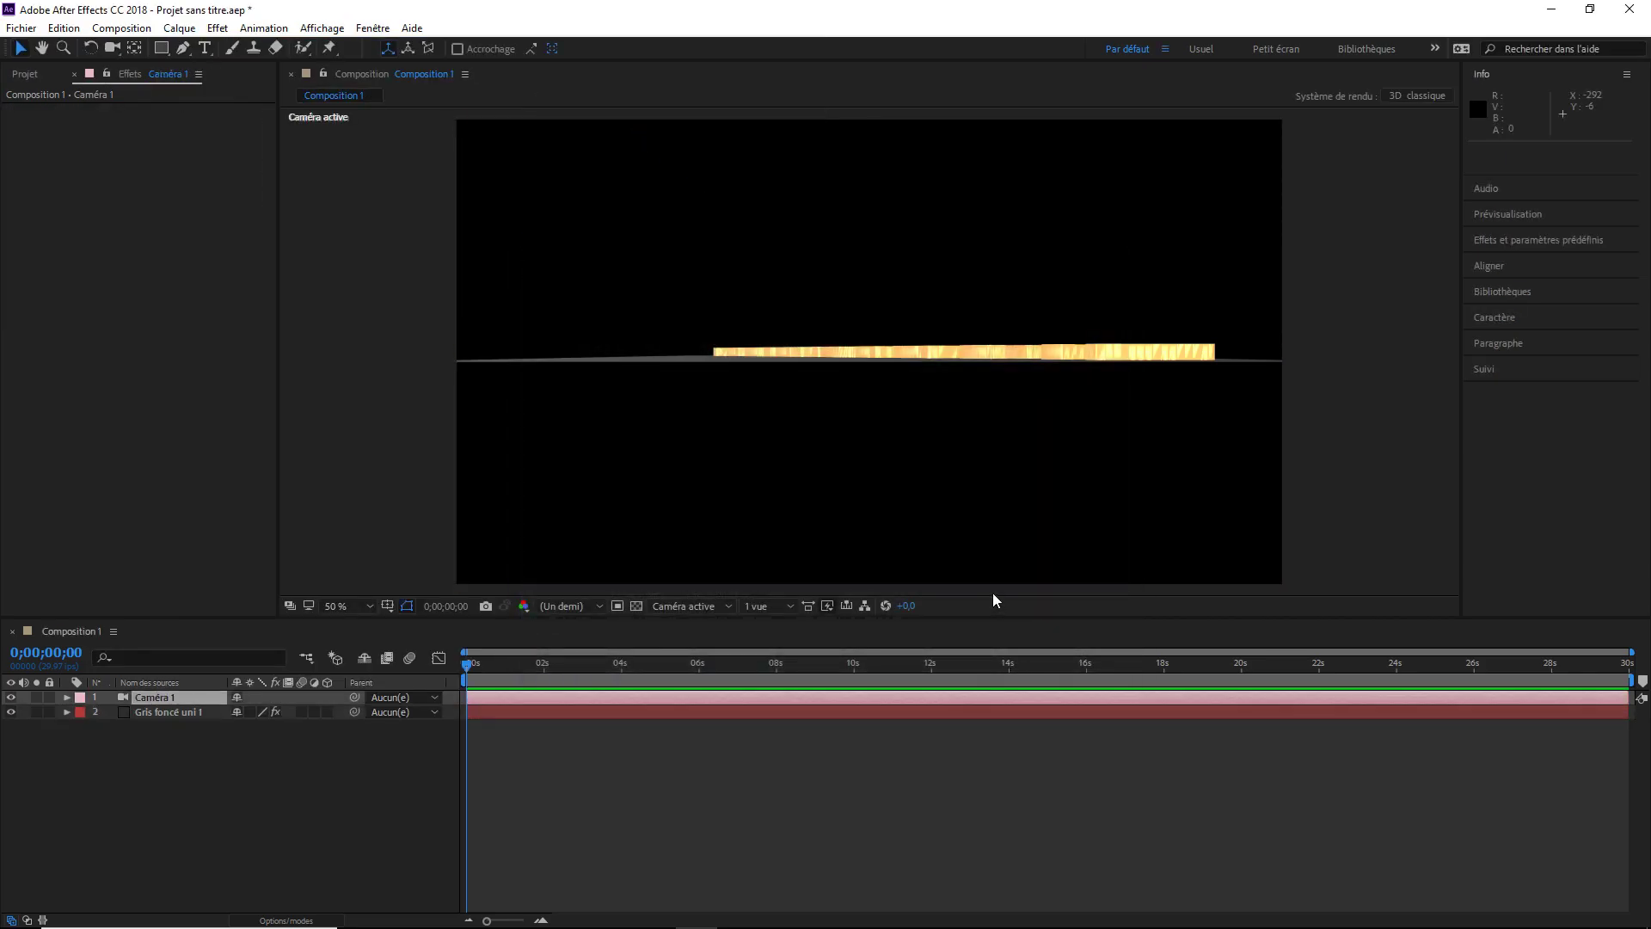
Orbit Caméra 1 so the gold lettering and floor appear in perspective
{"action": "key", "text": "c"}
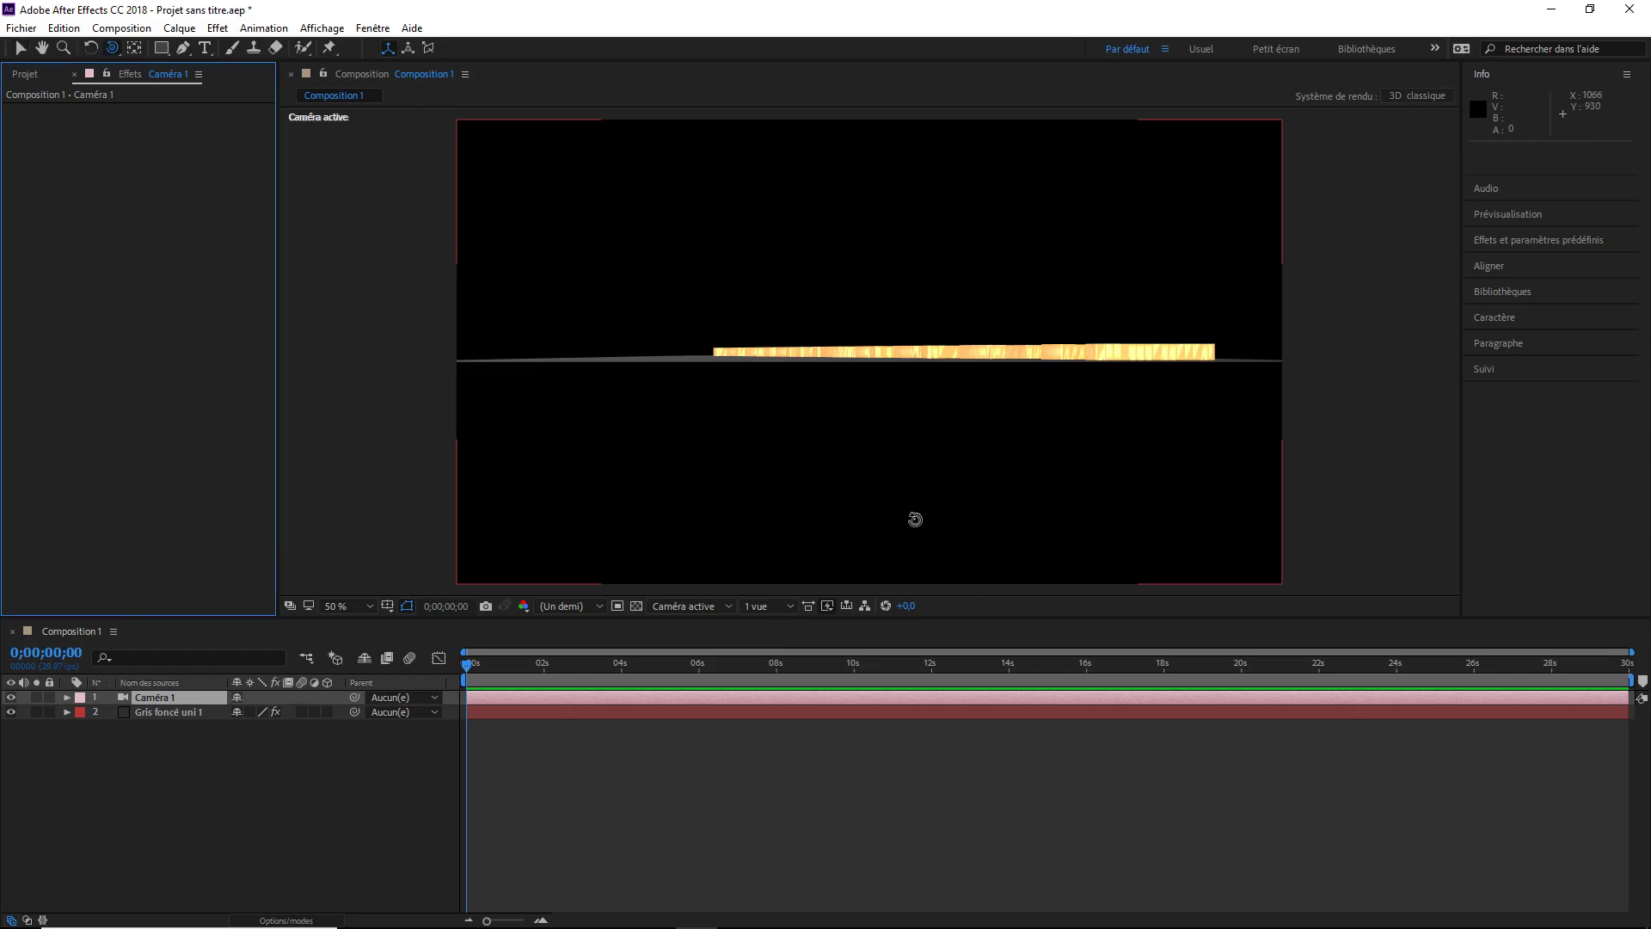
{"action": "mouse_move", "coordinate": [914, 516]}
{"action": "left_mouse_down"}
{"action": "mouse_move", "coordinate": [911, 498]}
{"action": "mouse_move", "coordinate": [893, 509]}
{"action": "mouse_move", "coordinate": [1020, 546]}
{"action": "mouse_move", "coordinate": [1124, 537]}
{"action": "mouse_move", "coordinate": [1127, 376]}
{"action": "mouse_move", "coordinate": [1099, 571]}
{"action": "mouse_move", "coordinate": [1110, 527]}
{"action": "mouse_move", "coordinate": [1101, 541]}
{"action": "mouse_move", "coordinate": [1032, 482]}
{"action": "left_mouse_up"}
{"action": "key", "text": "comma"}
{"action": "key", "text": "comma"}
{"action": "key", "text": "comma"}
{"action": "key", "text": "period"}
{"action": "key", "text": "period"}
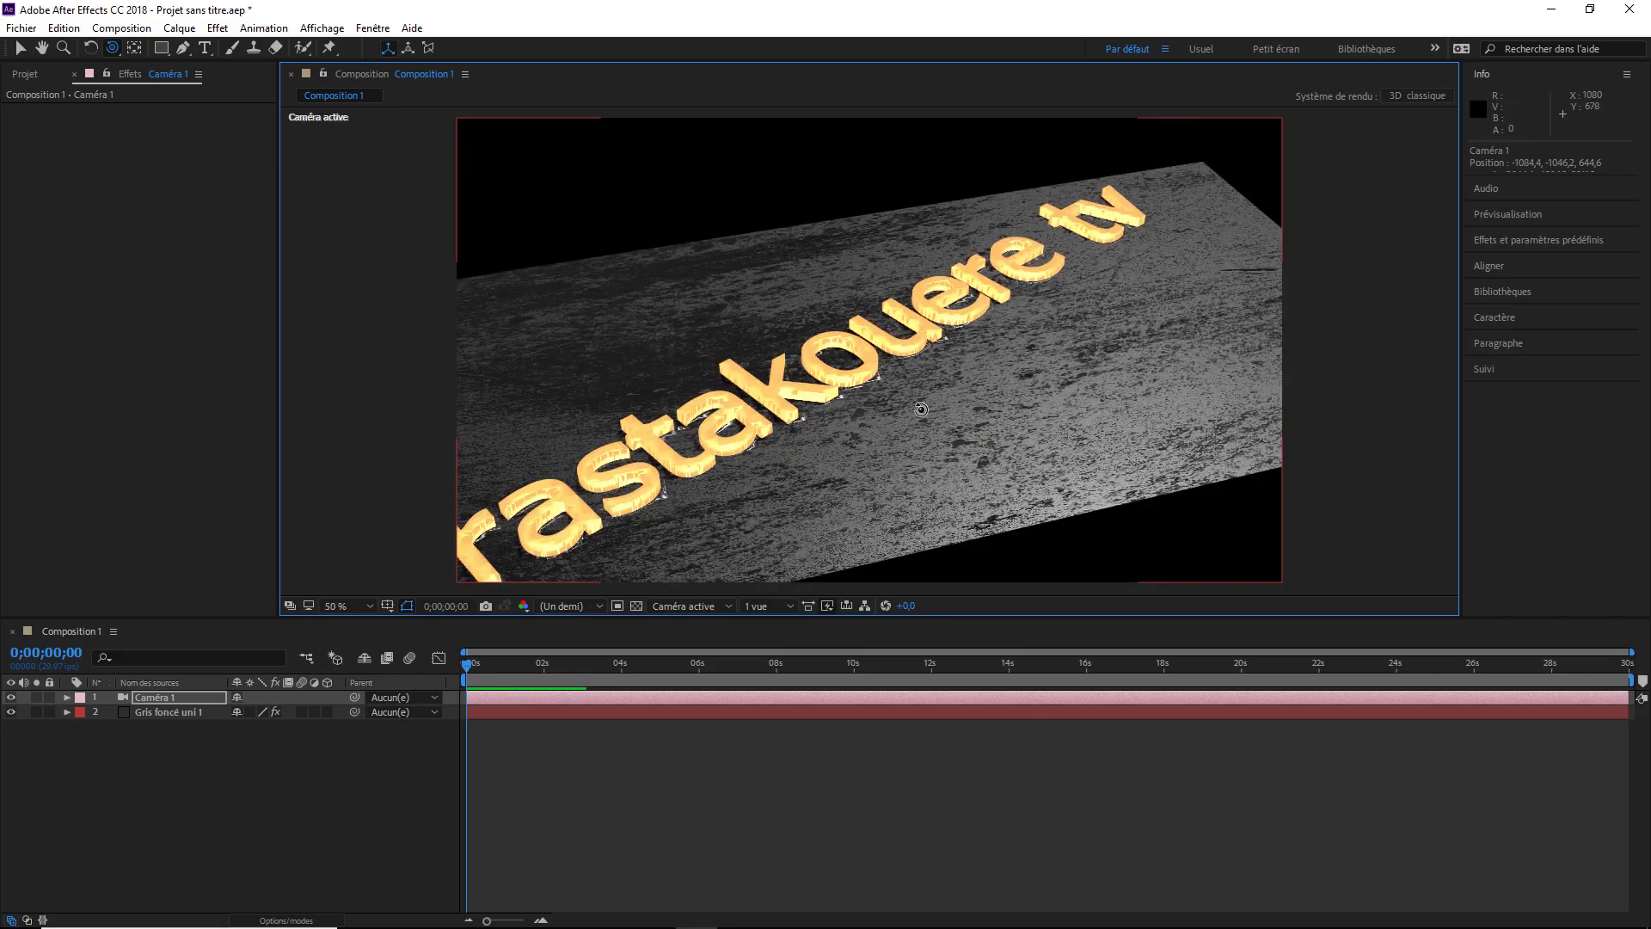
{"action": "left_click_drag", "start_coordinate": [902, 429], "coordinate": [862, 354]}
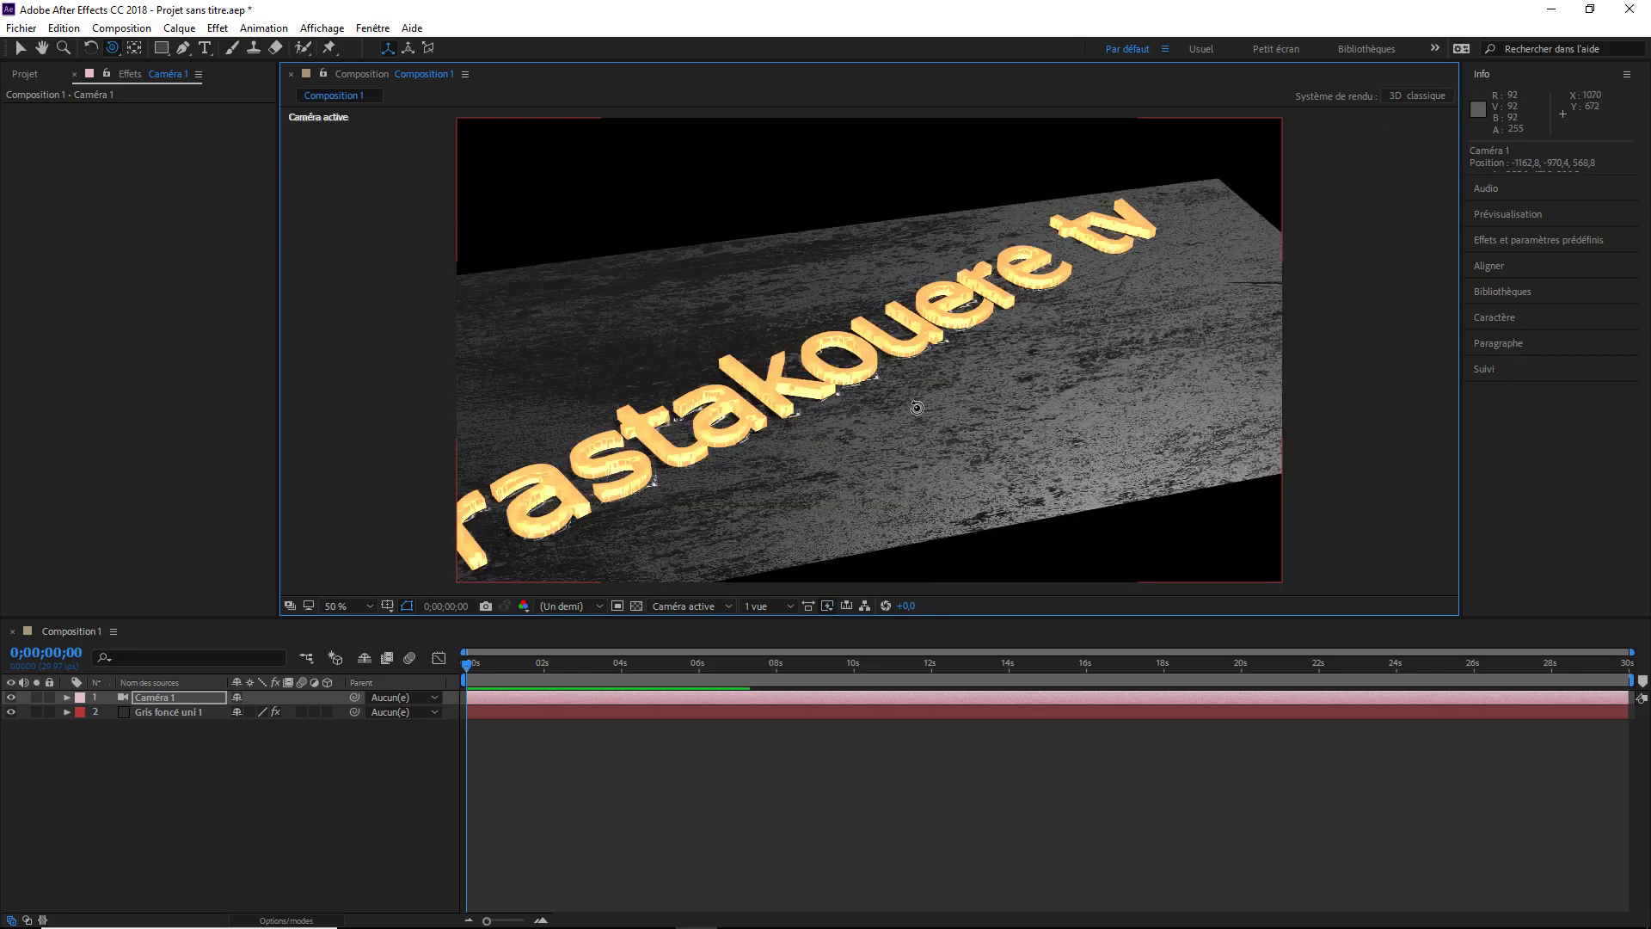
{"action": "left_click", "coordinate": [159, 713]}
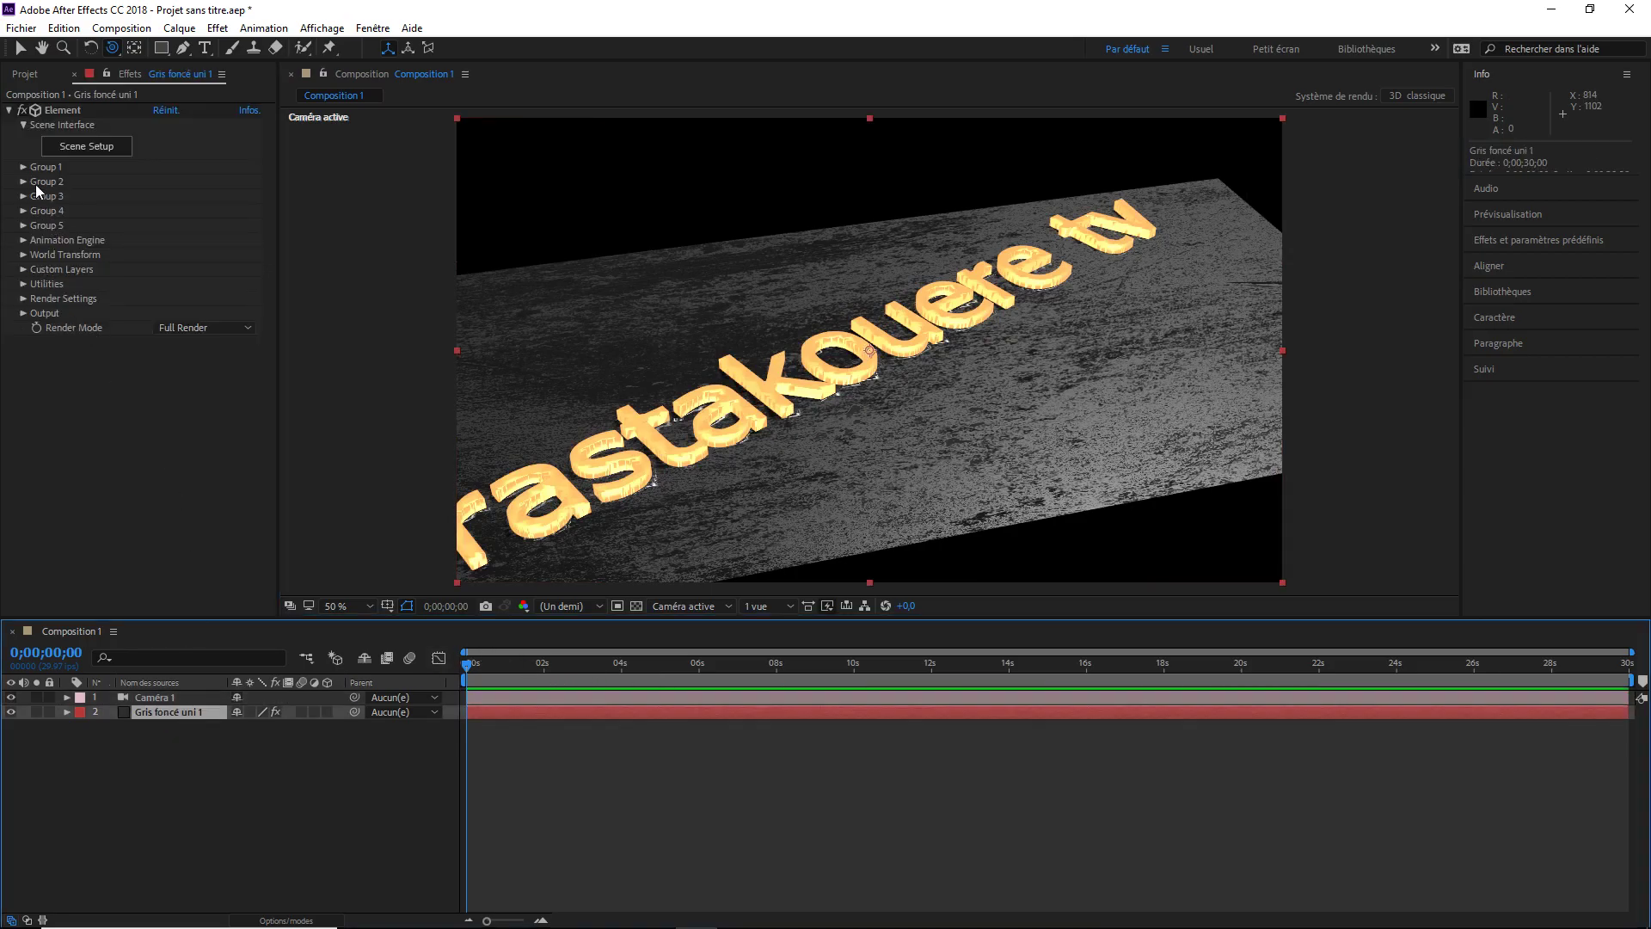
Enable Element glow with Glow Intensity 1,2 and Glow Radius 3,70
{"action": "left_click", "coordinate": [26, 299]}
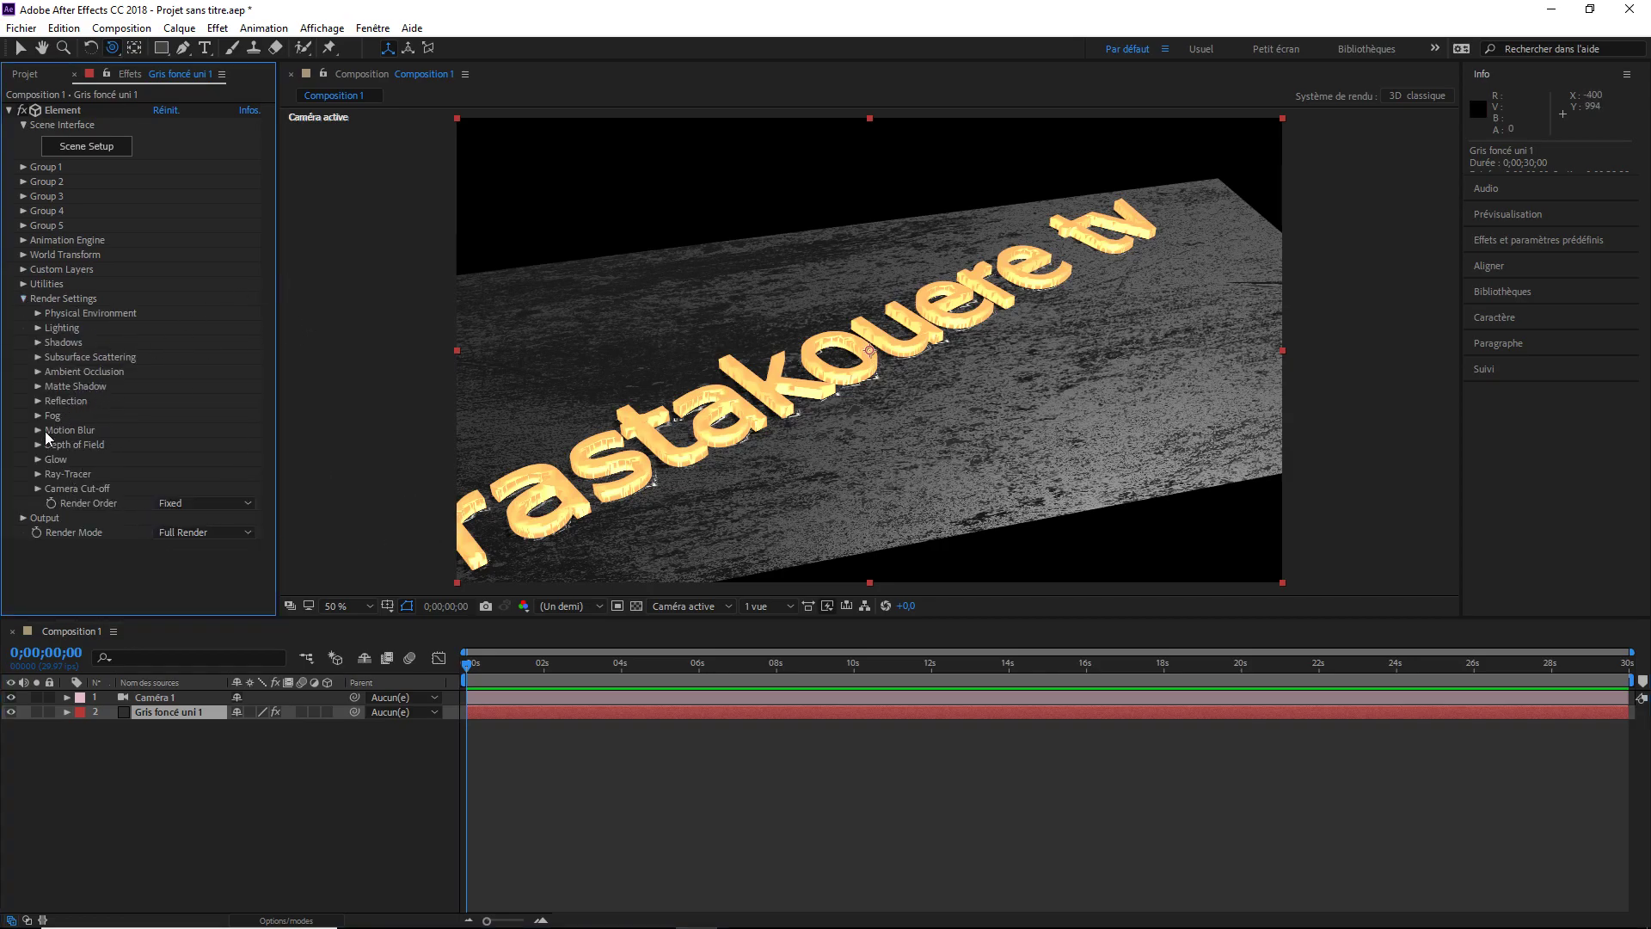
{"action": "left_click", "coordinate": [38, 460]}
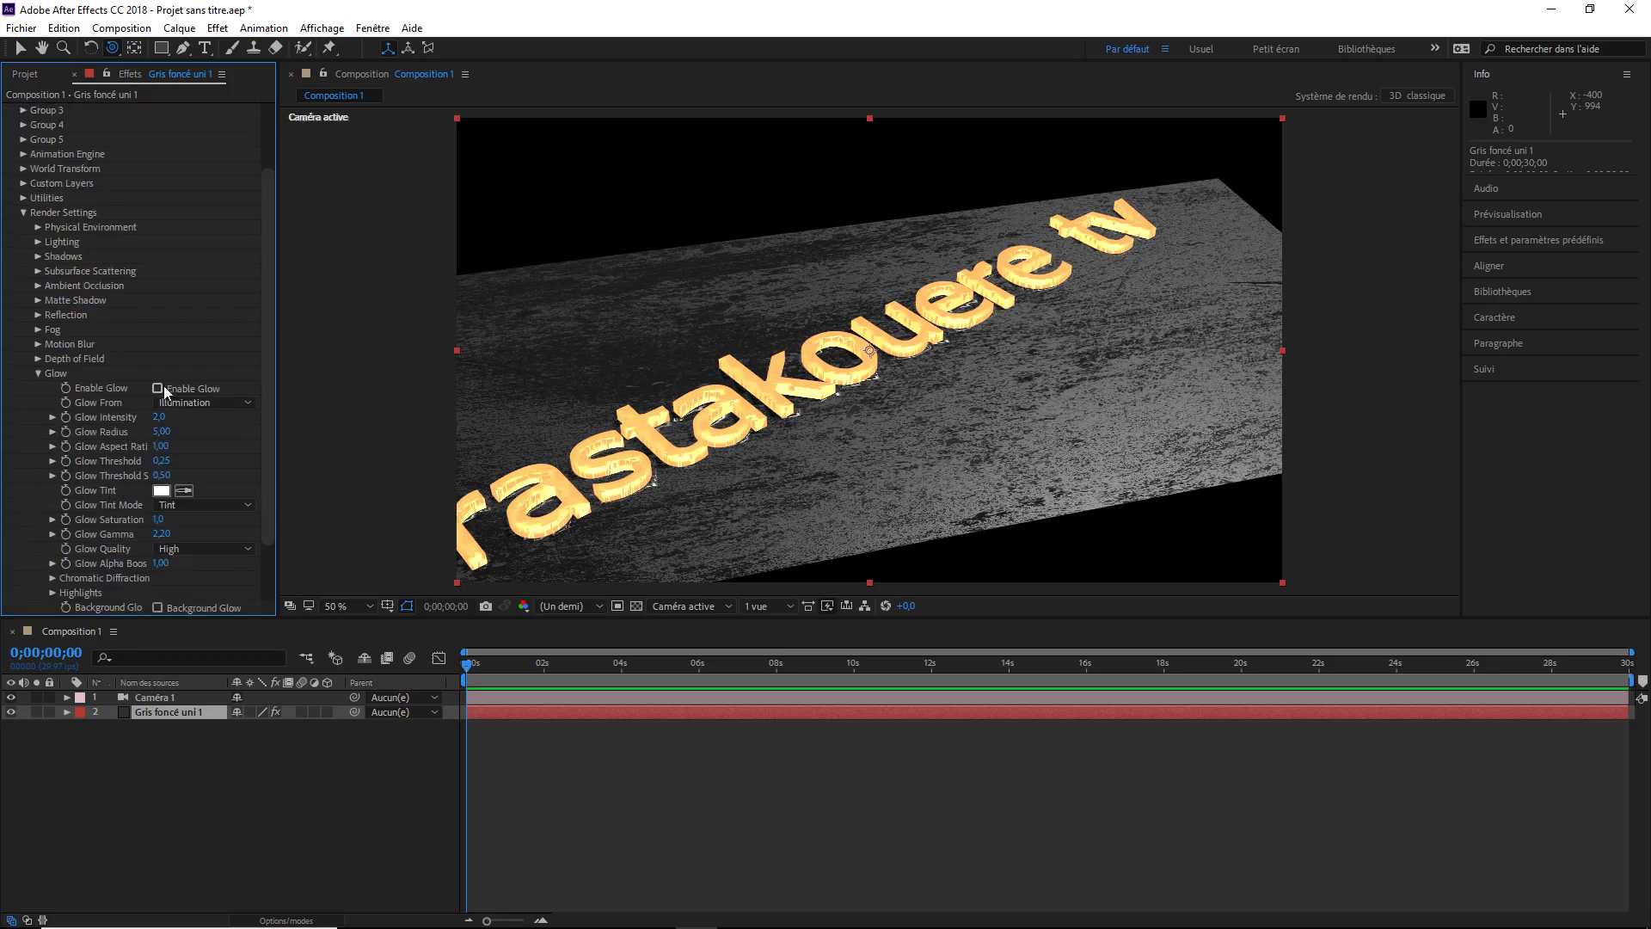
{"action": "left_click", "coordinate": [158, 389]}
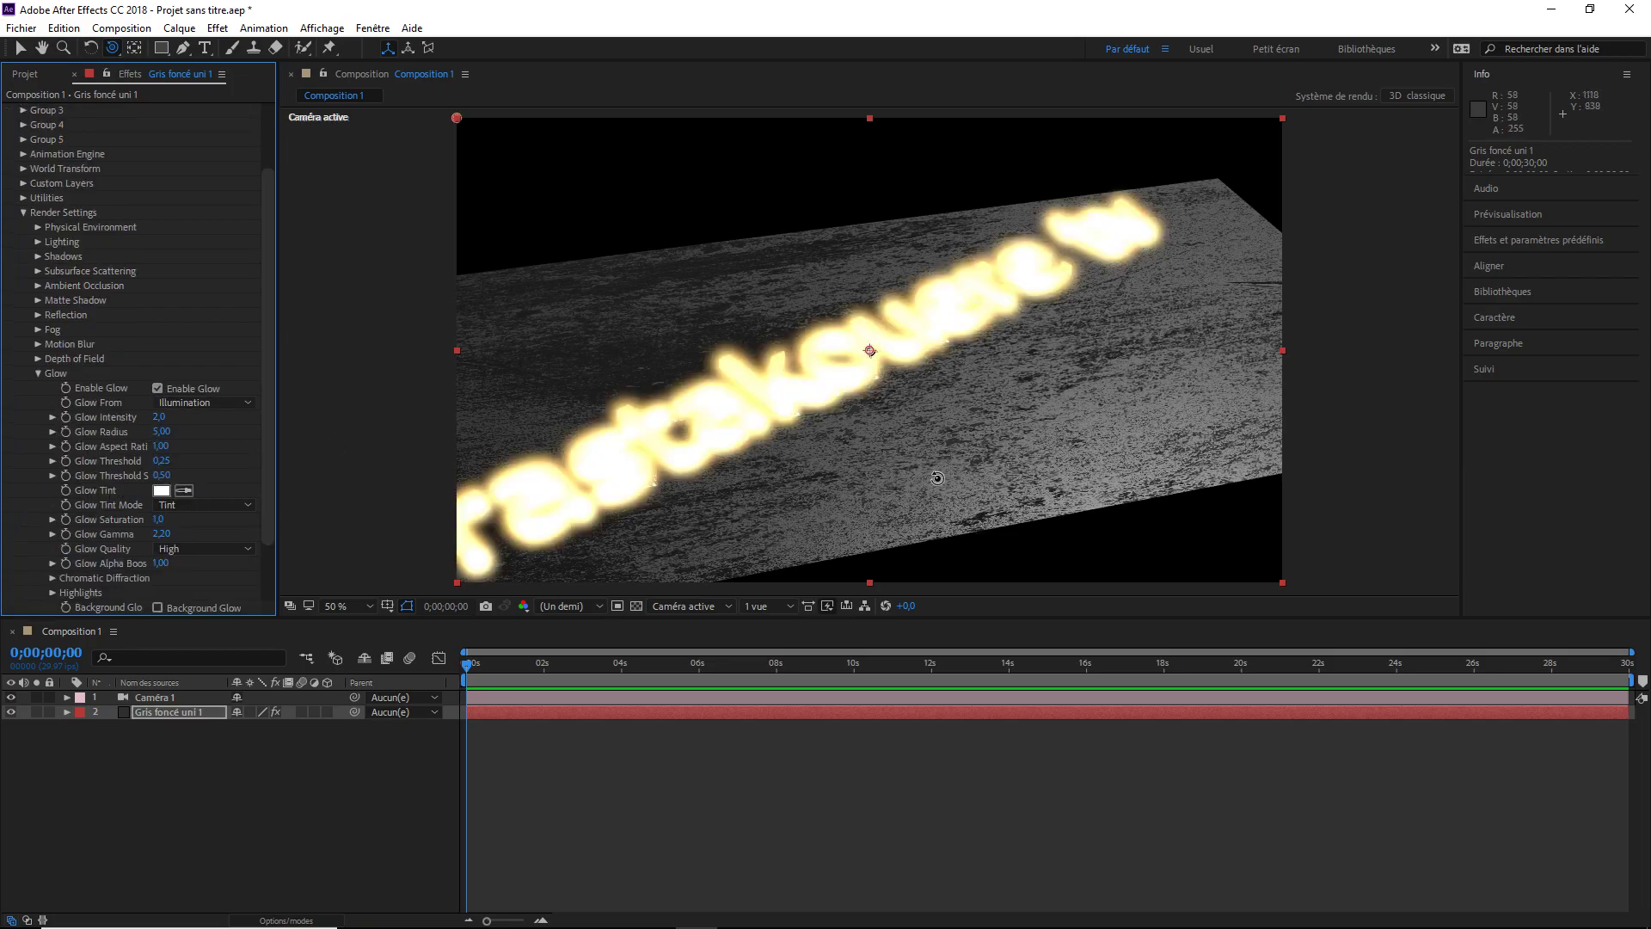
{"action": "left_click_drag", "start_coordinate": [932, 475], "coordinate": [894, 405]}
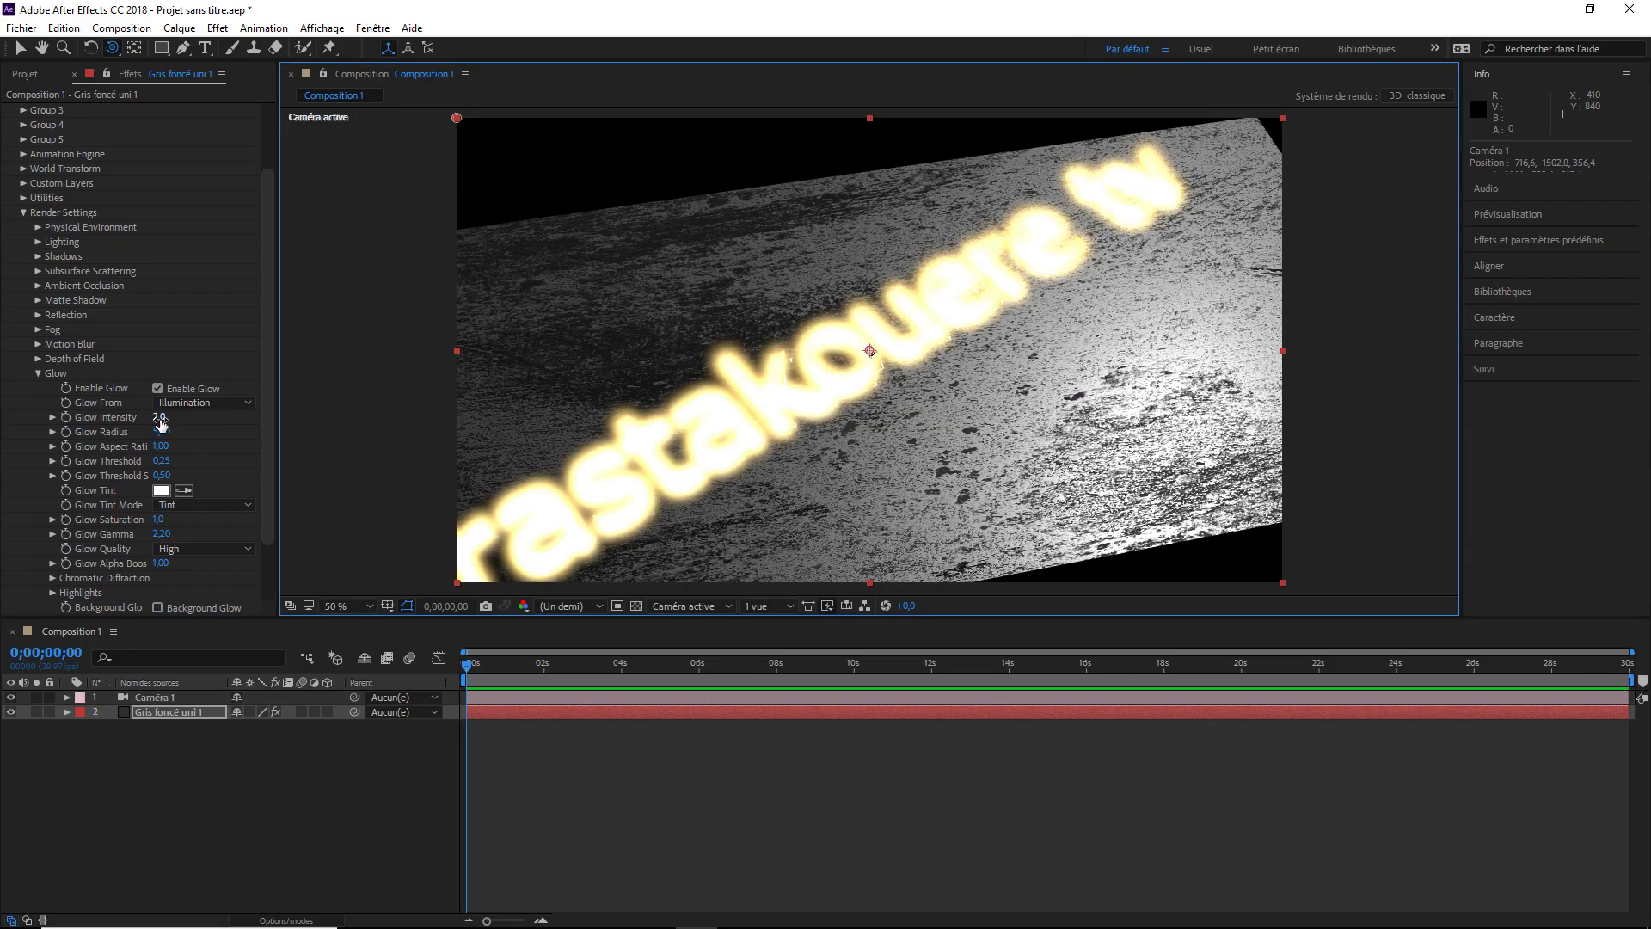
{"action": "mouse_move", "coordinate": [157, 420]}
{"action": "left_mouse_down"}
{"action": "mouse_move", "coordinate": [168, 441]}
{"action": "mouse_move", "coordinate": [150, 435]}
{"action": "left_mouse_up"}
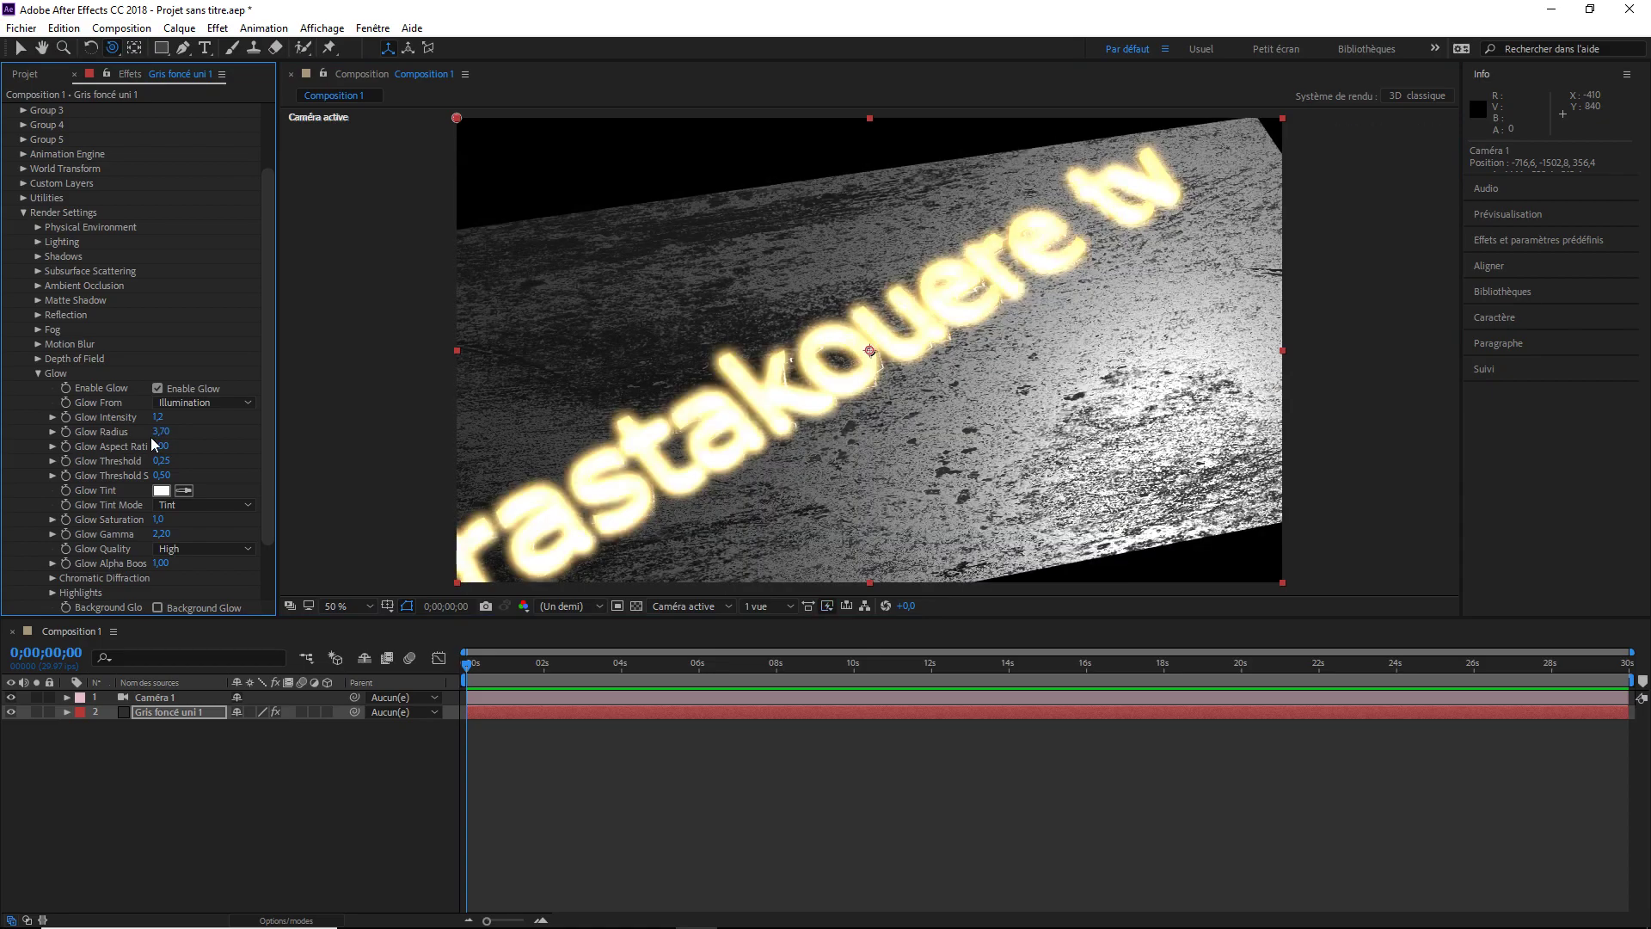
{"action": "mouse_move", "coordinate": [966, 460]}
{"action": "left_mouse_down"}
{"action": "mouse_move", "coordinate": [939, 488]}
{"action": "mouse_move", "coordinate": [921, 436]}
{"action": "left_mouse_up"}
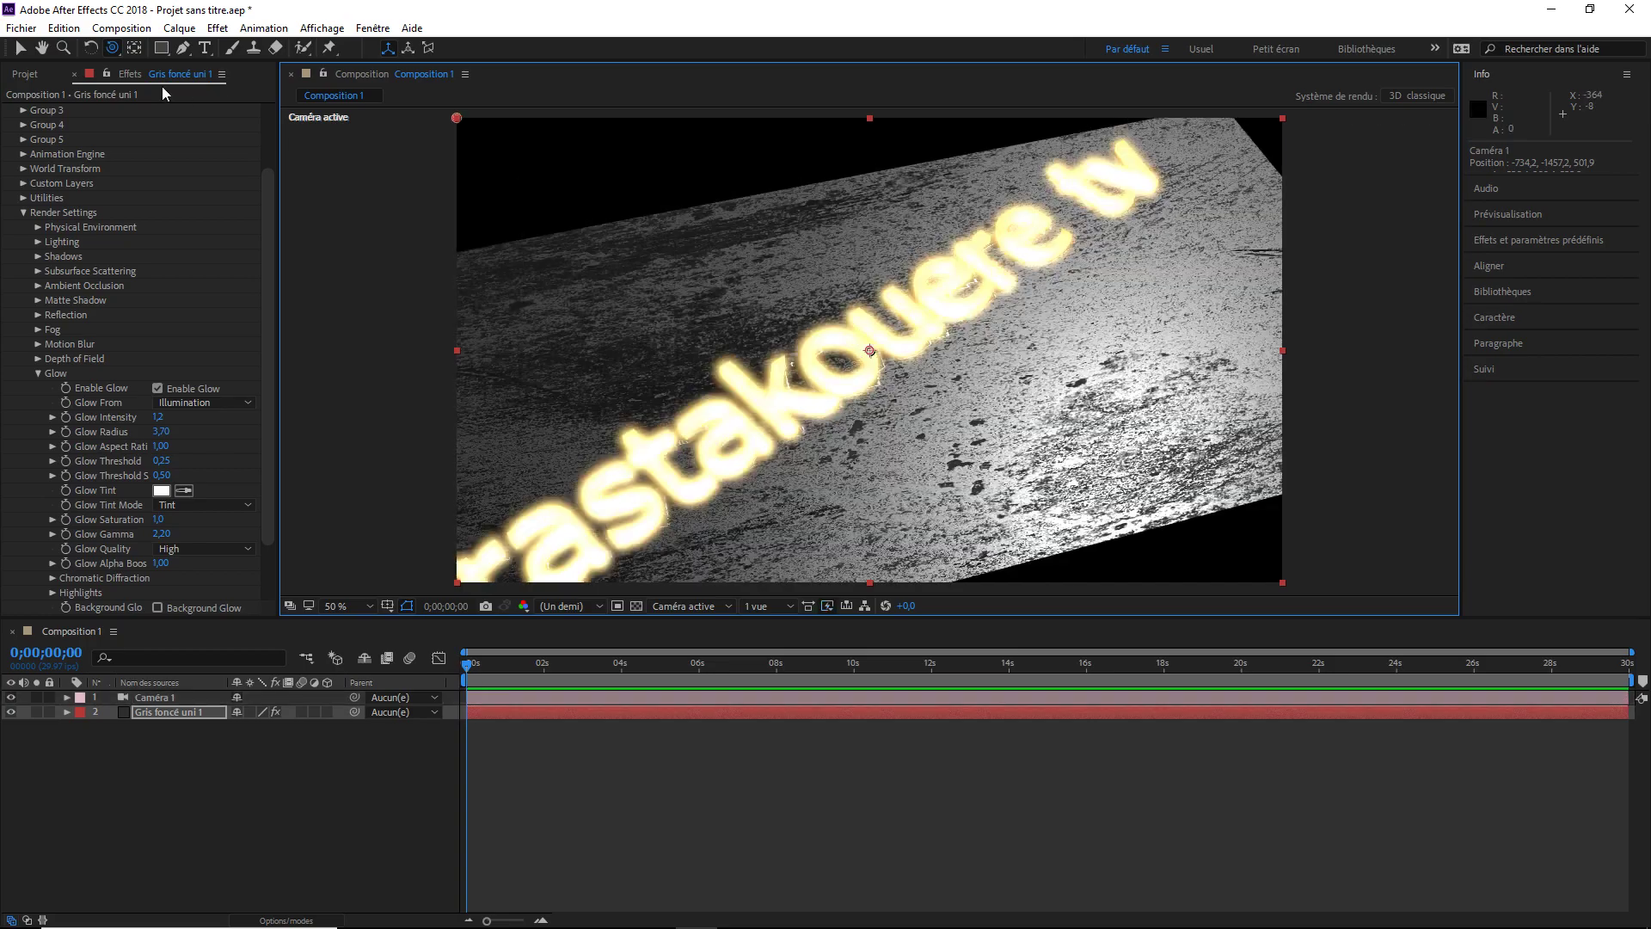
{"action": "left_click_drag", "start_coordinate": [272, 238], "coordinate": [270, 174]}
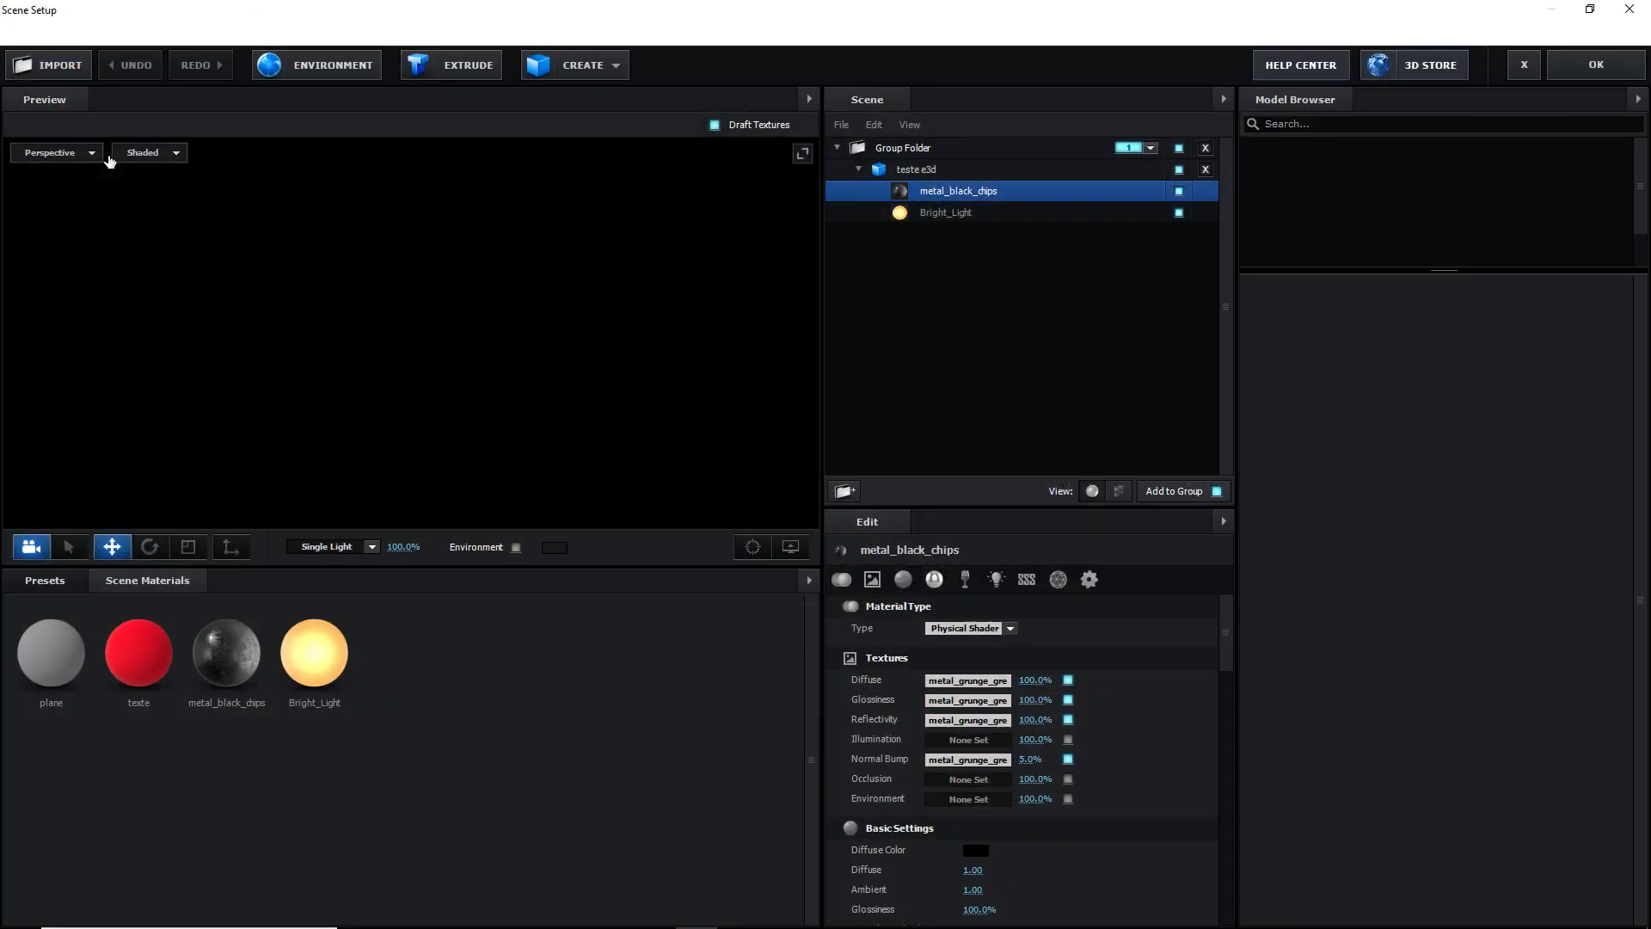
Try several Stone presets on the floor, settle on stone_wall_03, and accept the scene
{"action": "scroll", "coordinate": [353, 437], "scroll_direction": "down", "scroll_amount": 3}
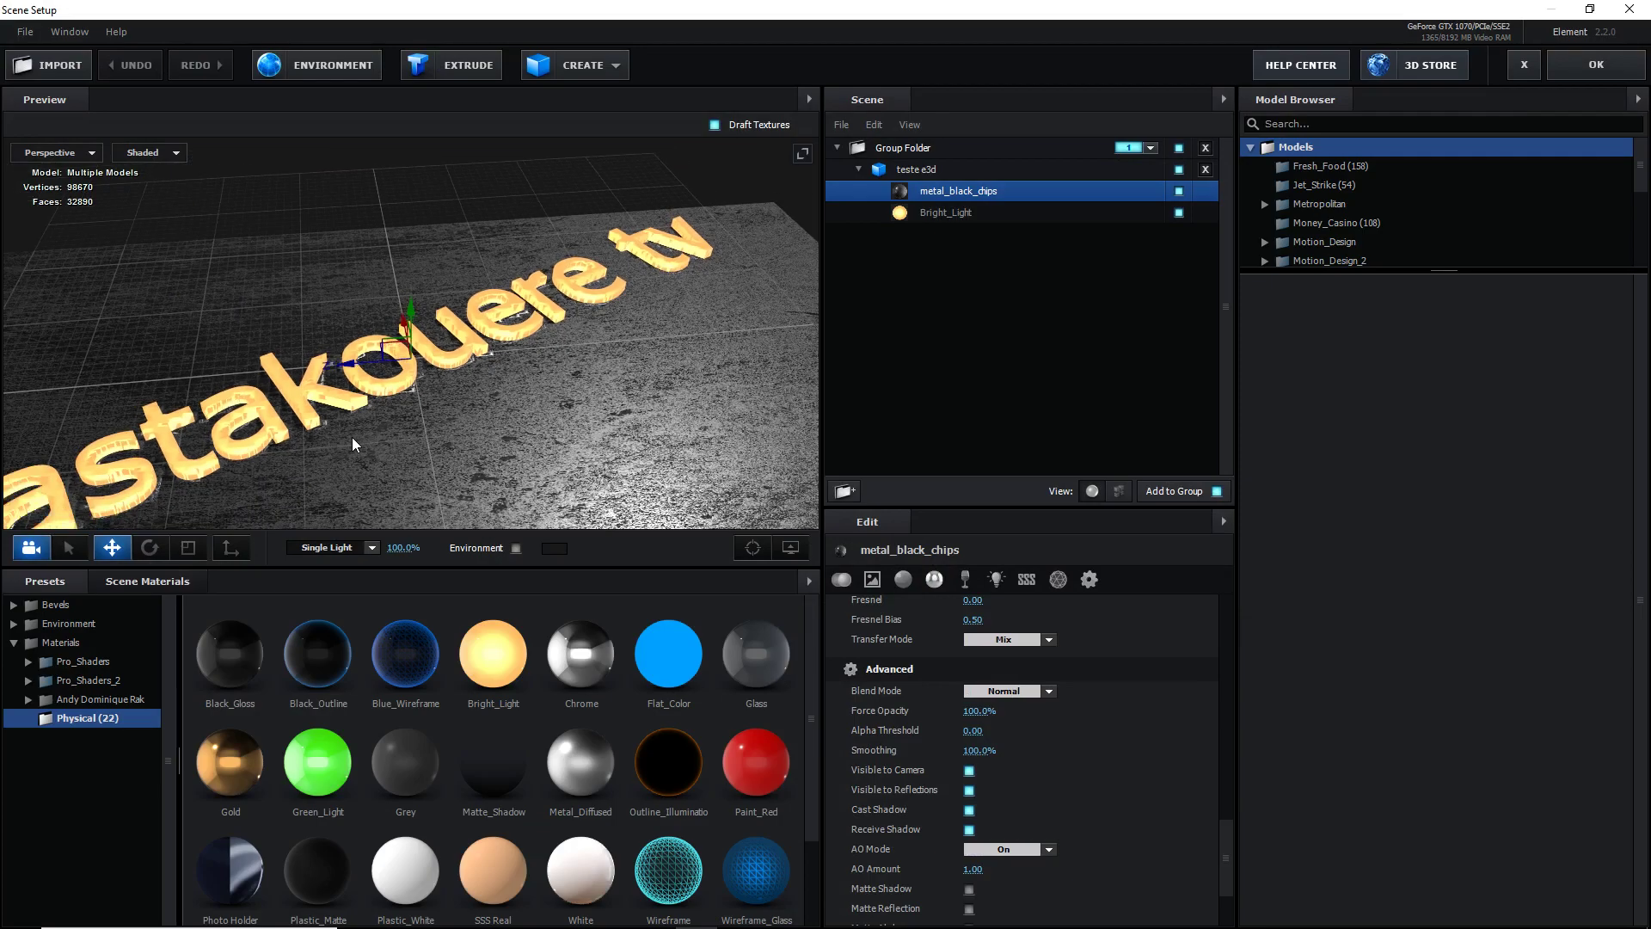
{"action": "left_click", "coordinate": [30, 679]}
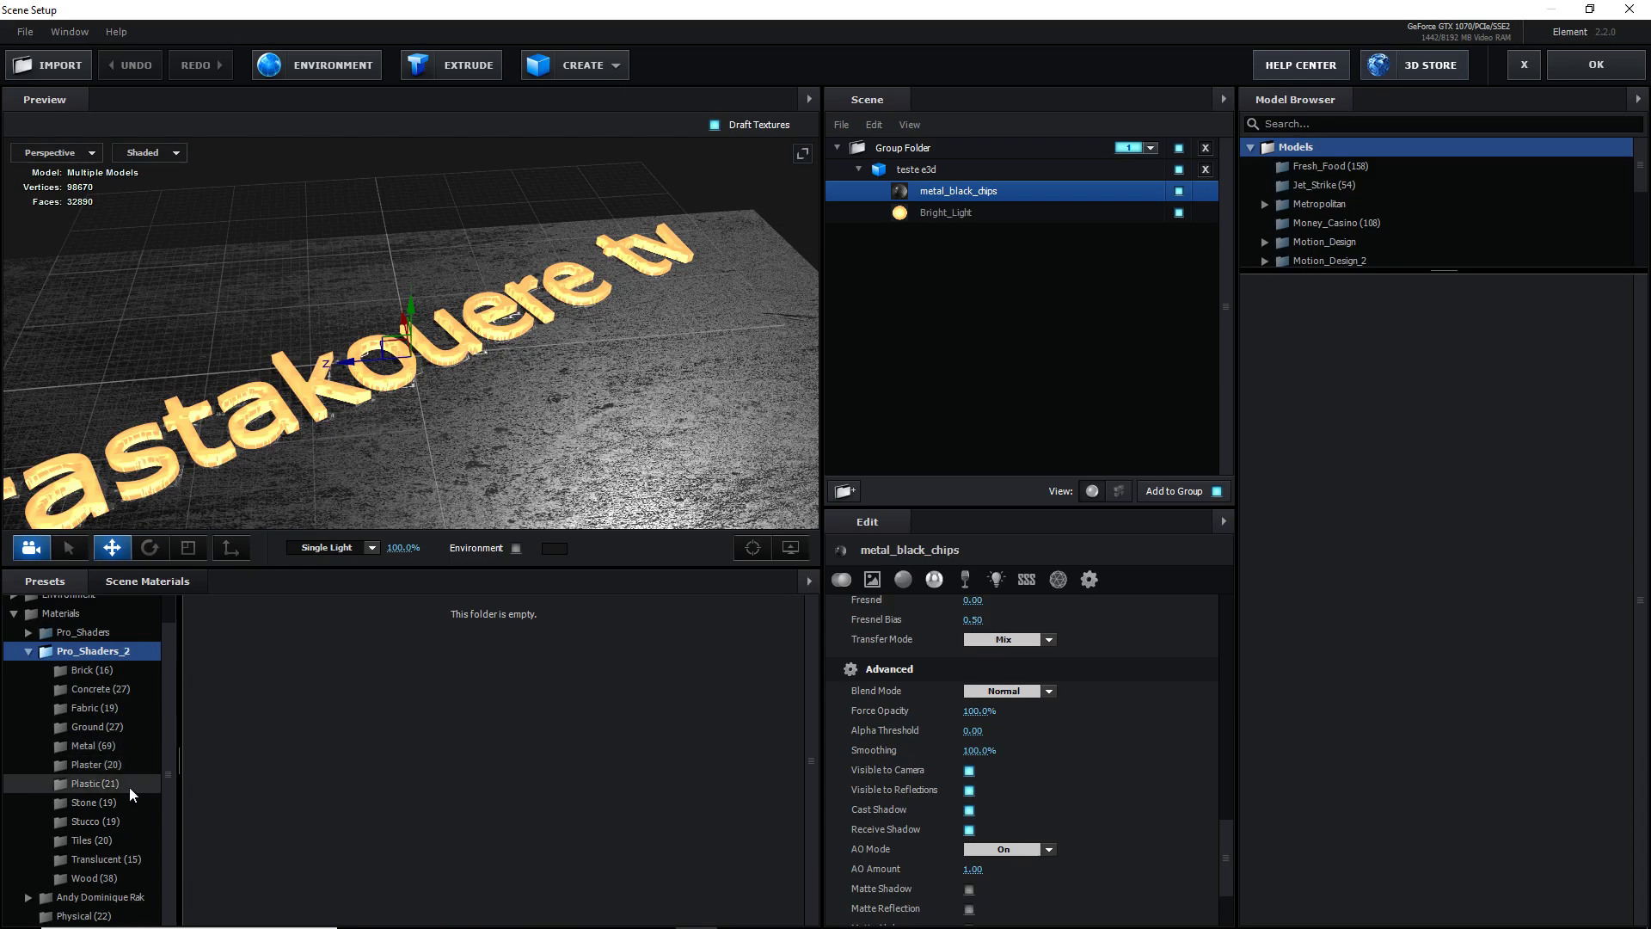
{"action": "left_click", "coordinate": [95, 801]}
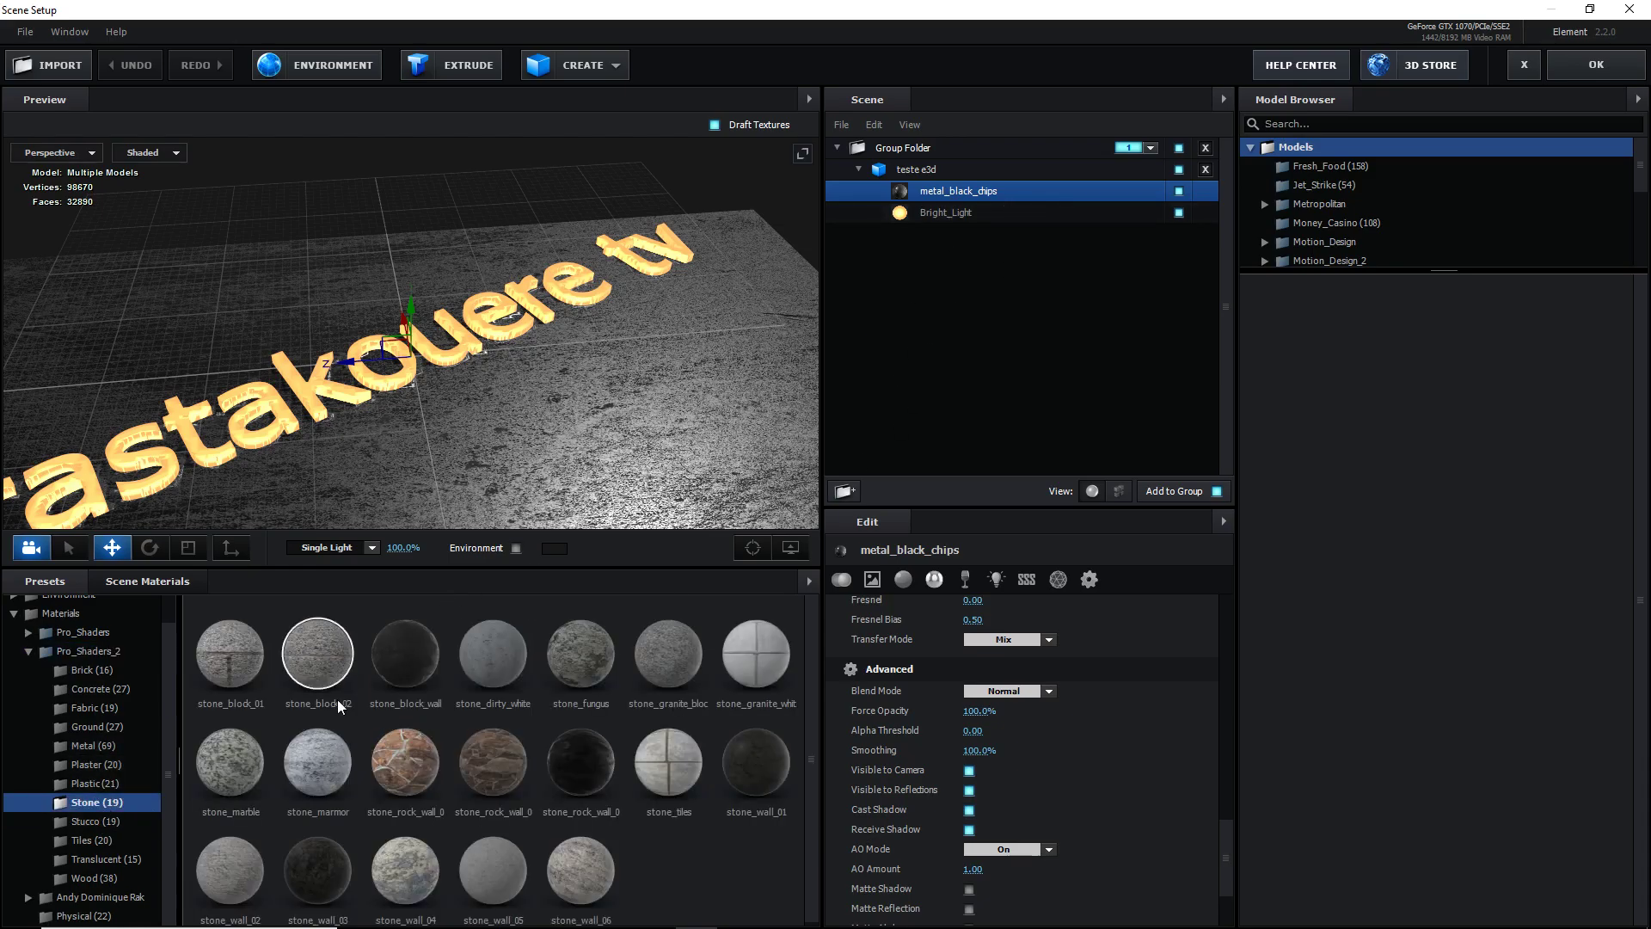
{"action": "left_click", "coordinate": [405, 762]}
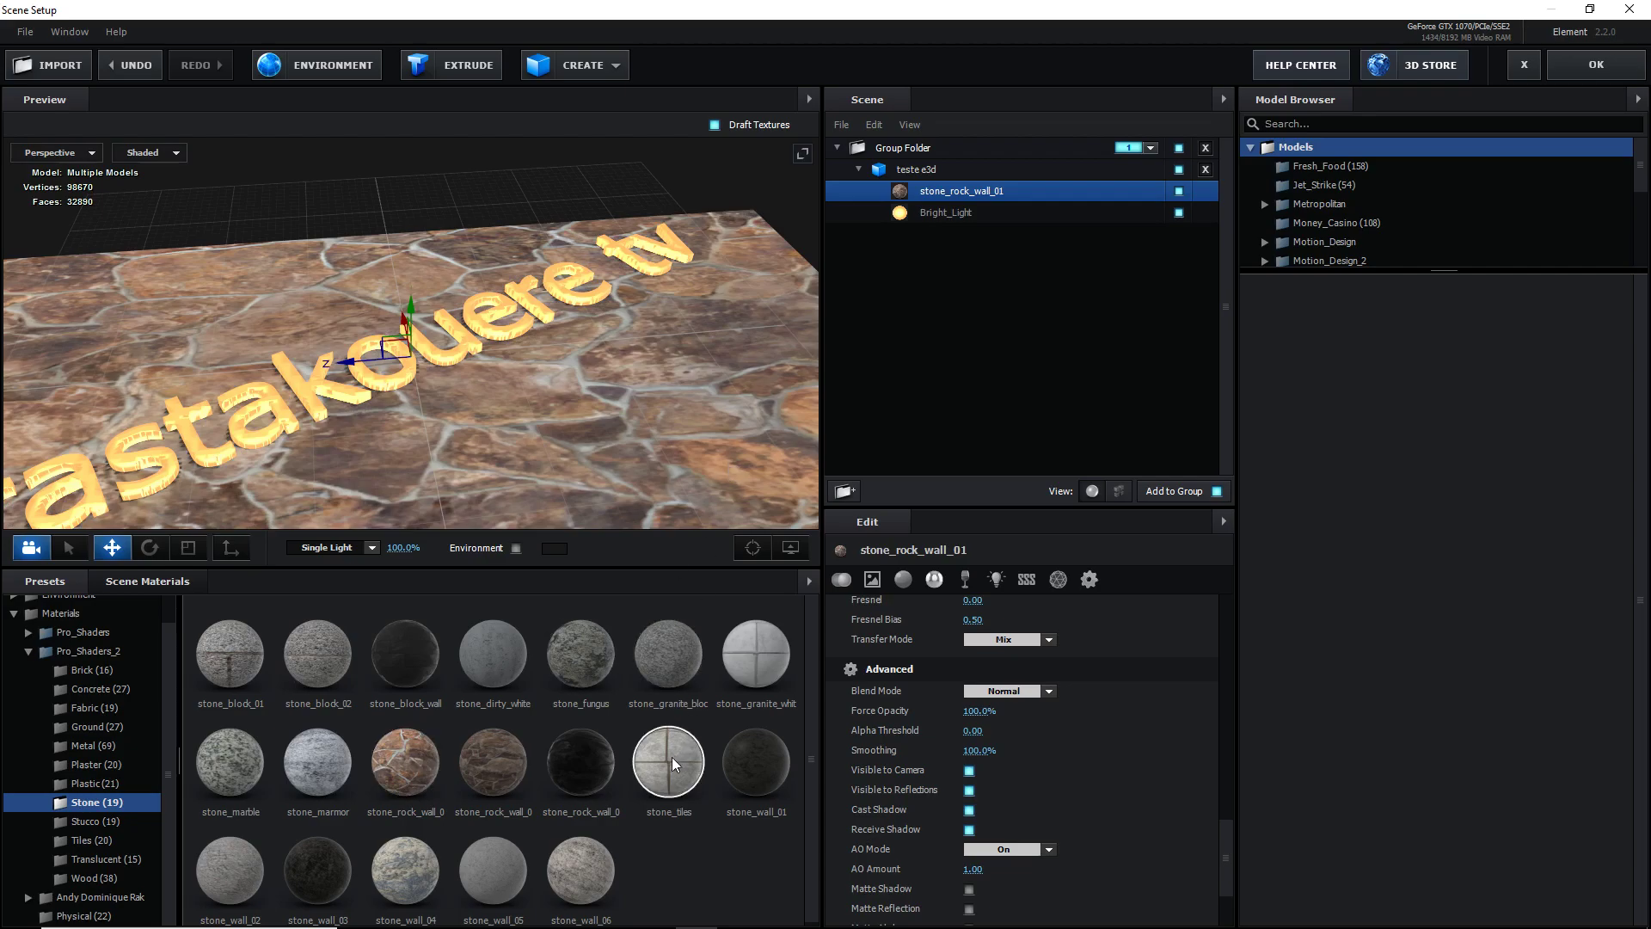
{"action": "left_click", "coordinate": [592, 767]}
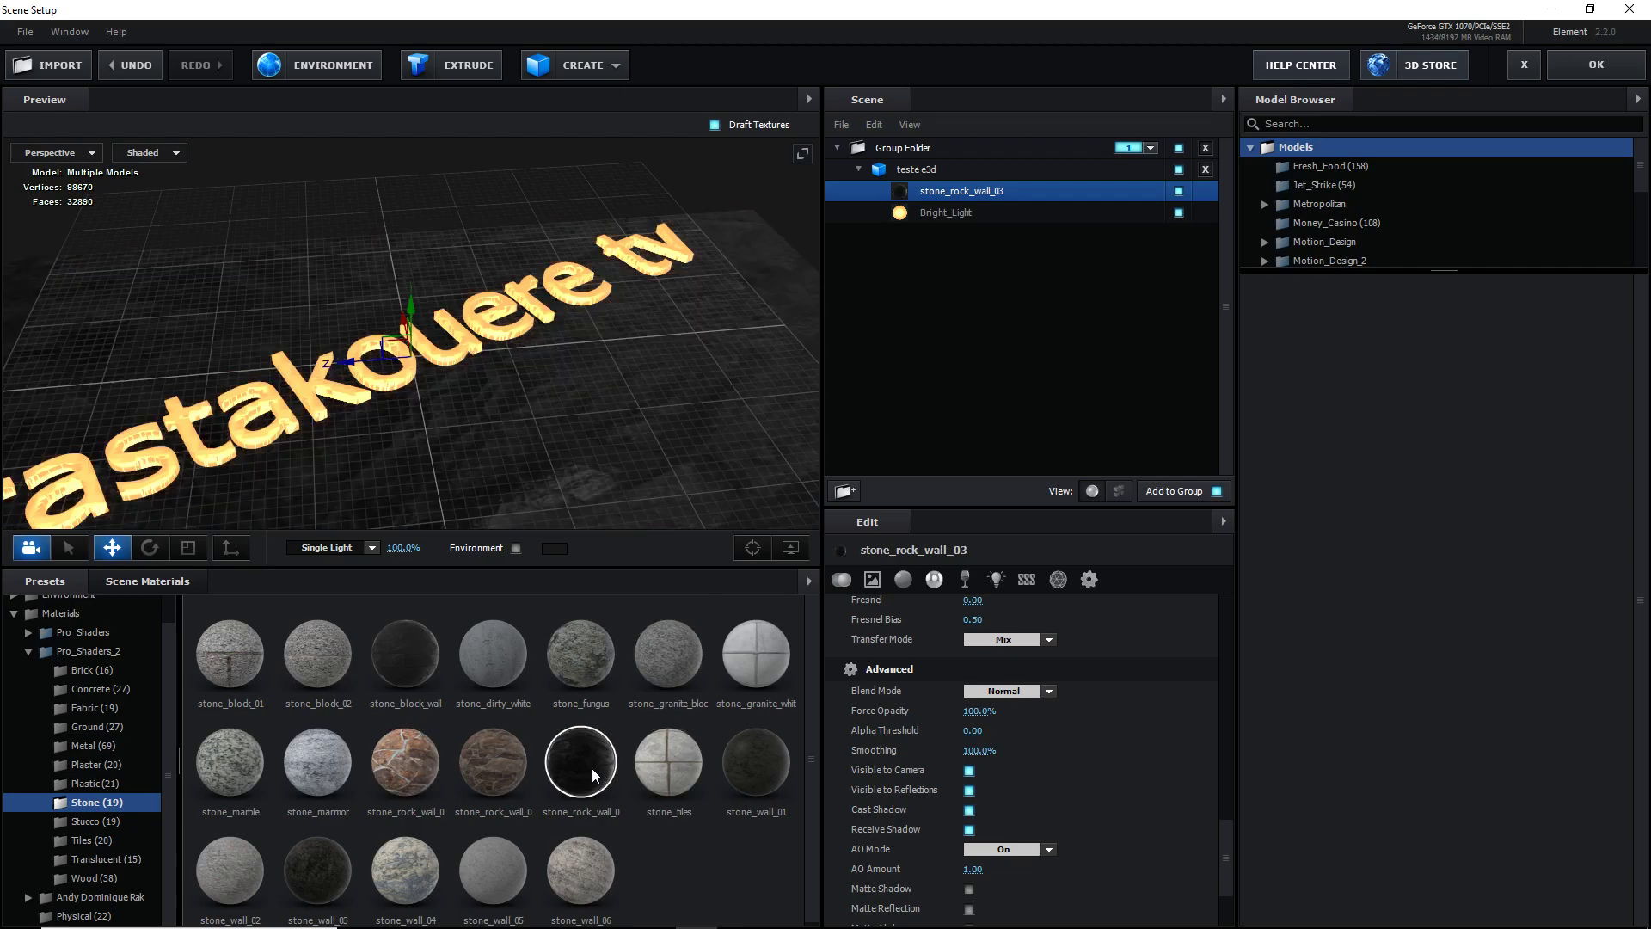
{"action": "left_click", "coordinate": [755, 767]}
{"action": "left_click", "coordinate": [575, 860]}
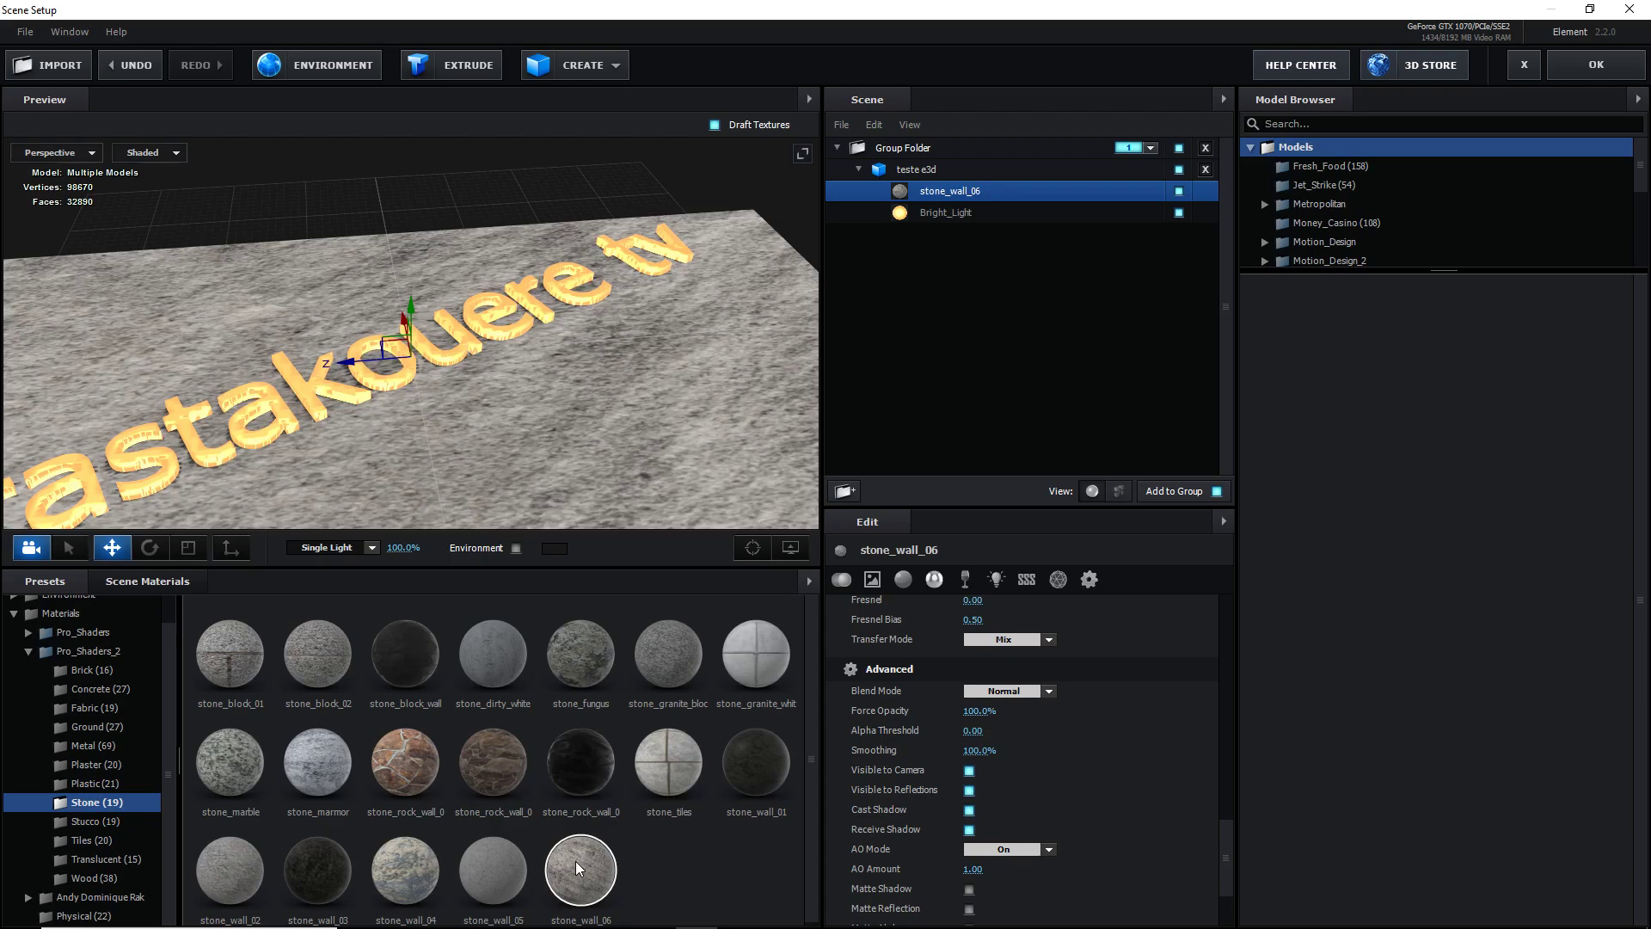
{"action": "left_click", "coordinate": [337, 879]}
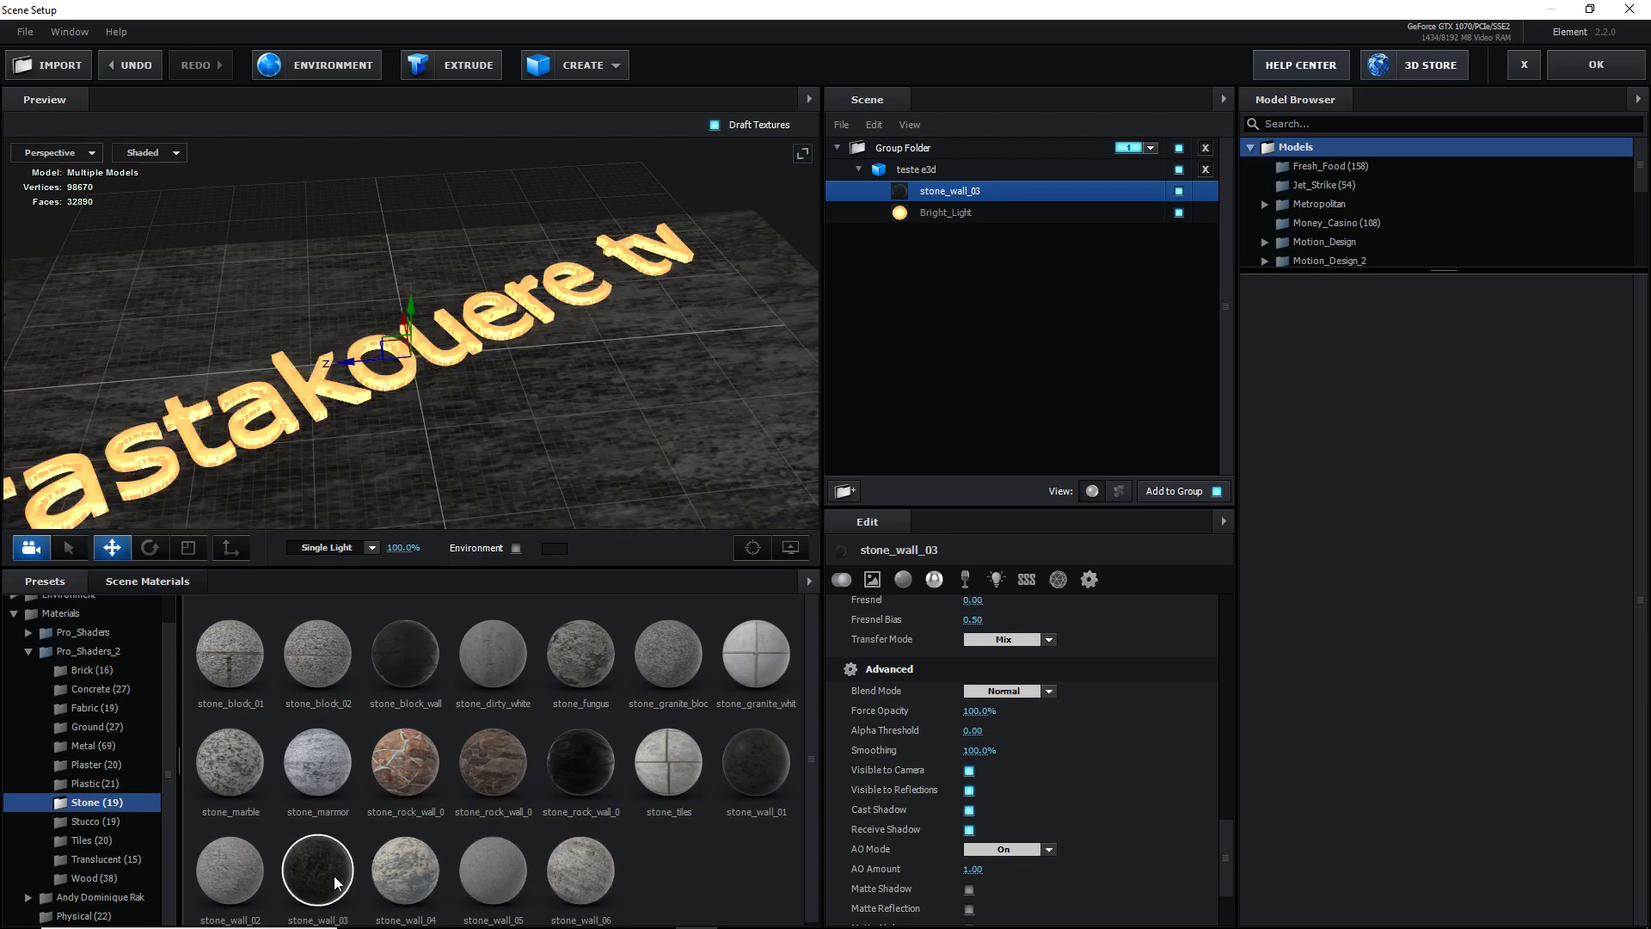
{"action": "left_click", "coordinate": [1549, 65]}
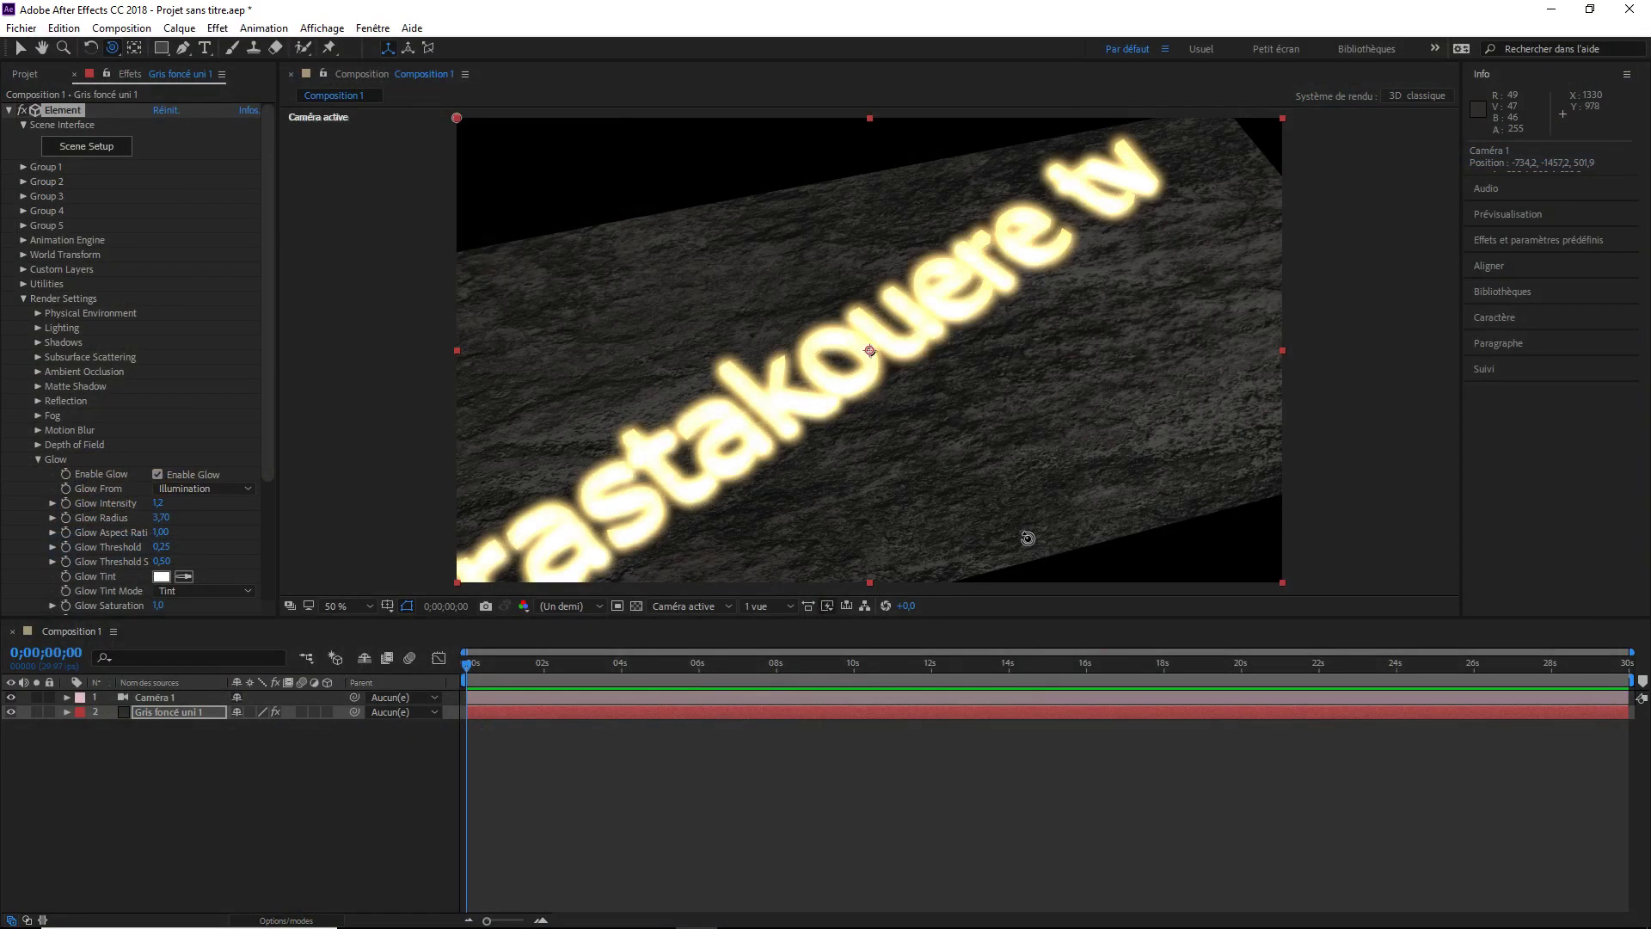
Orbit Caméra 1 so the glowing text on the stone floor lies flatter in the frame
{"action": "left_click_drag", "start_coordinate": [958, 514], "coordinate": [929, 442]}
{"action": "scroll", "coordinate": [929, 442], "scroll_direction": "down", "scroll_amount": 2}
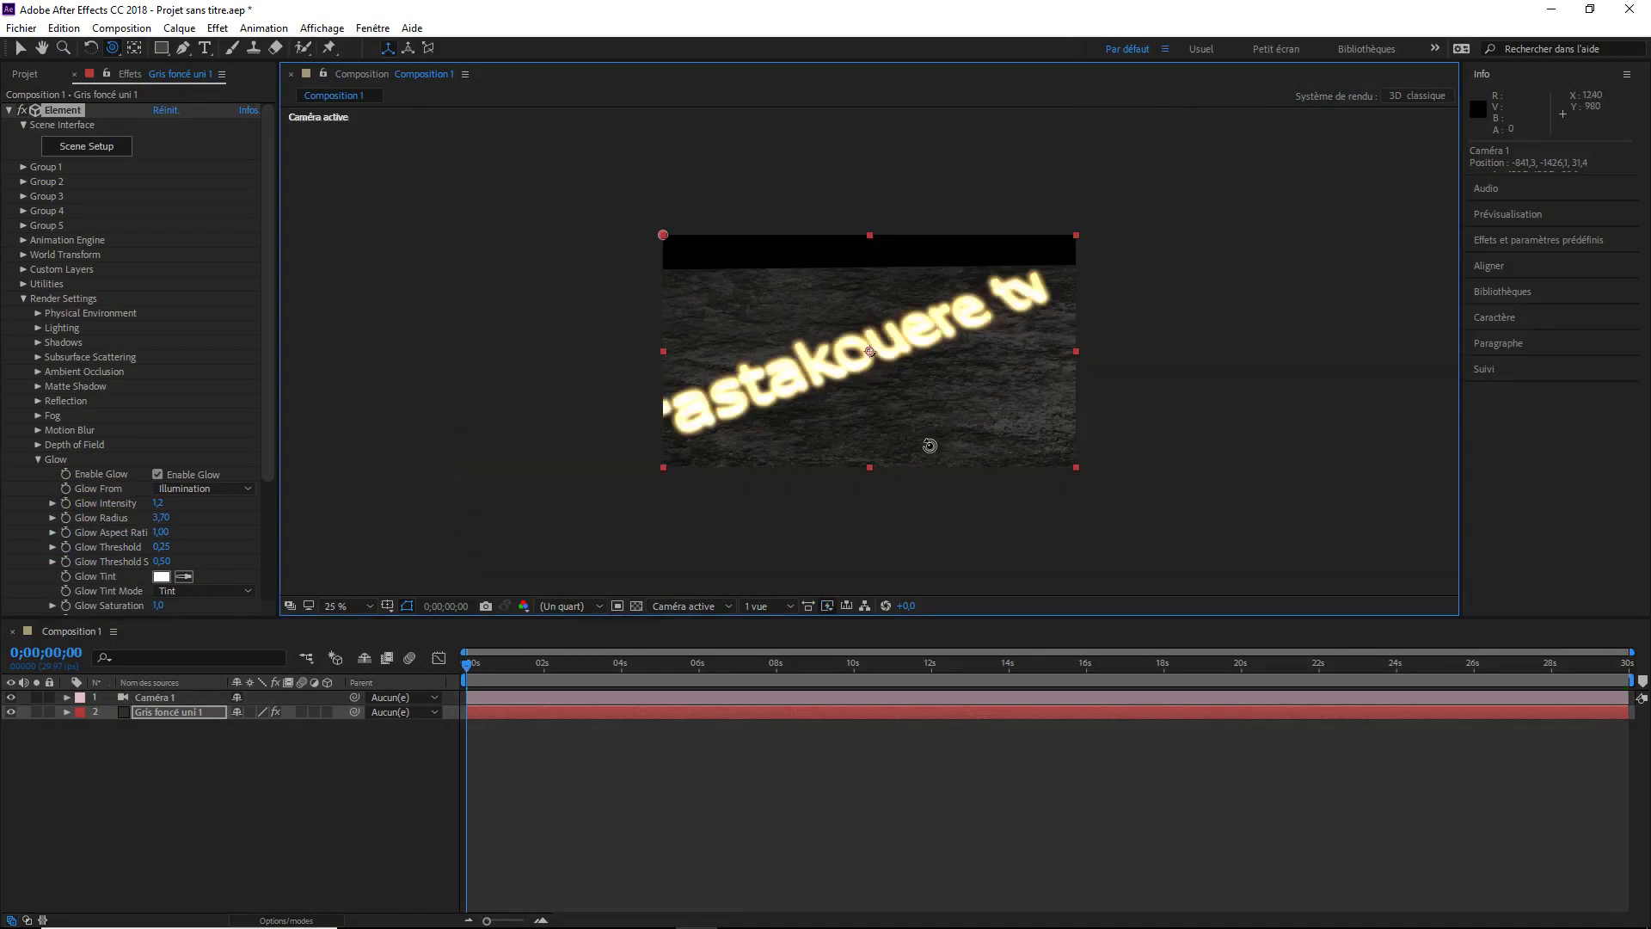
{"action": "scroll", "coordinate": [929, 442], "scroll_direction": "down", "scroll_amount": 2}
{"action": "scroll", "coordinate": [808, 325], "scroll_direction": "up", "scroll_amount": 2}
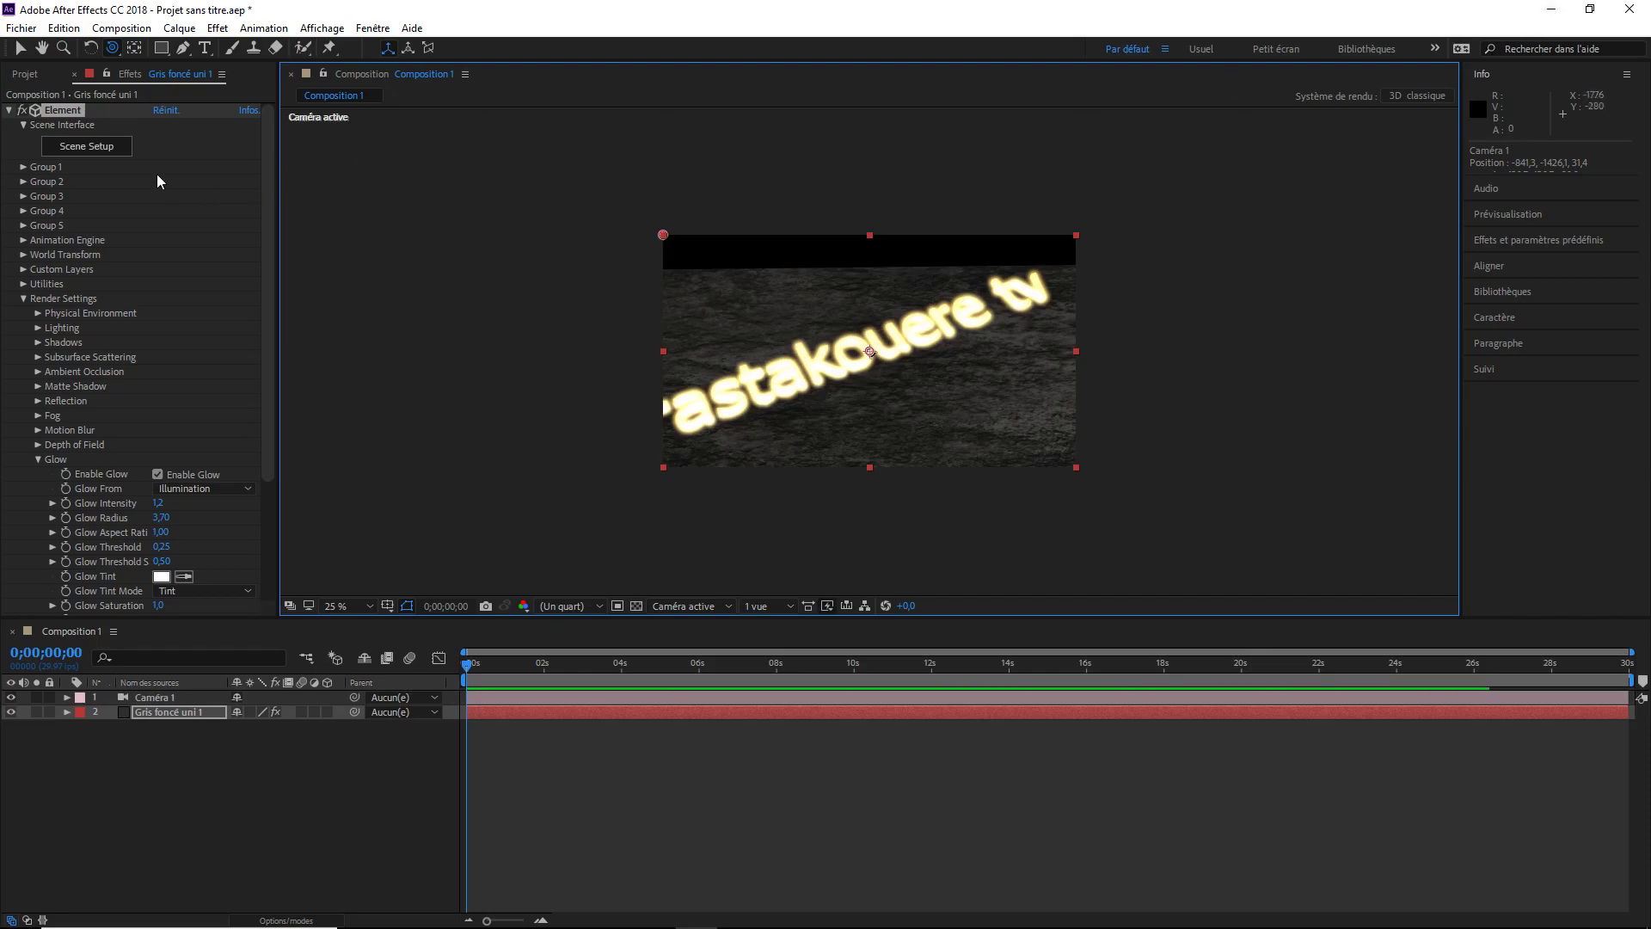
Reopen and close Element 3D's Scene Setup, then bring 3ds Max to the front
{"action": "left_click", "coordinate": [99, 145]}
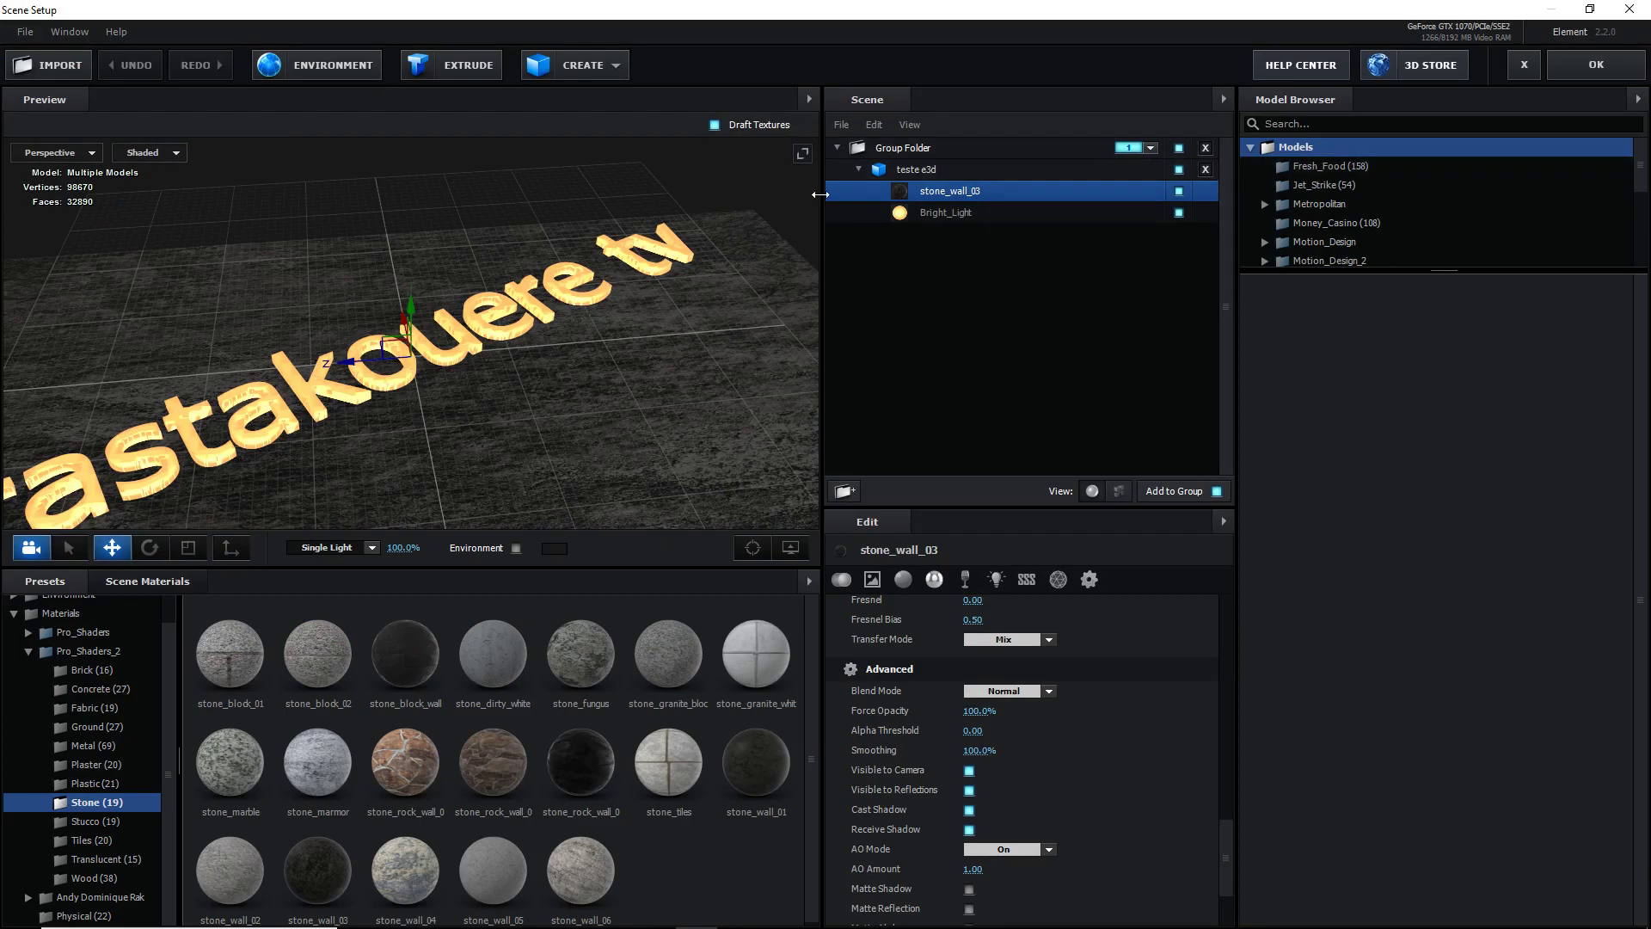
{"action": "left_click", "coordinate": [1524, 69]}
{"action": "left_click", "coordinate": [1575, 69]}
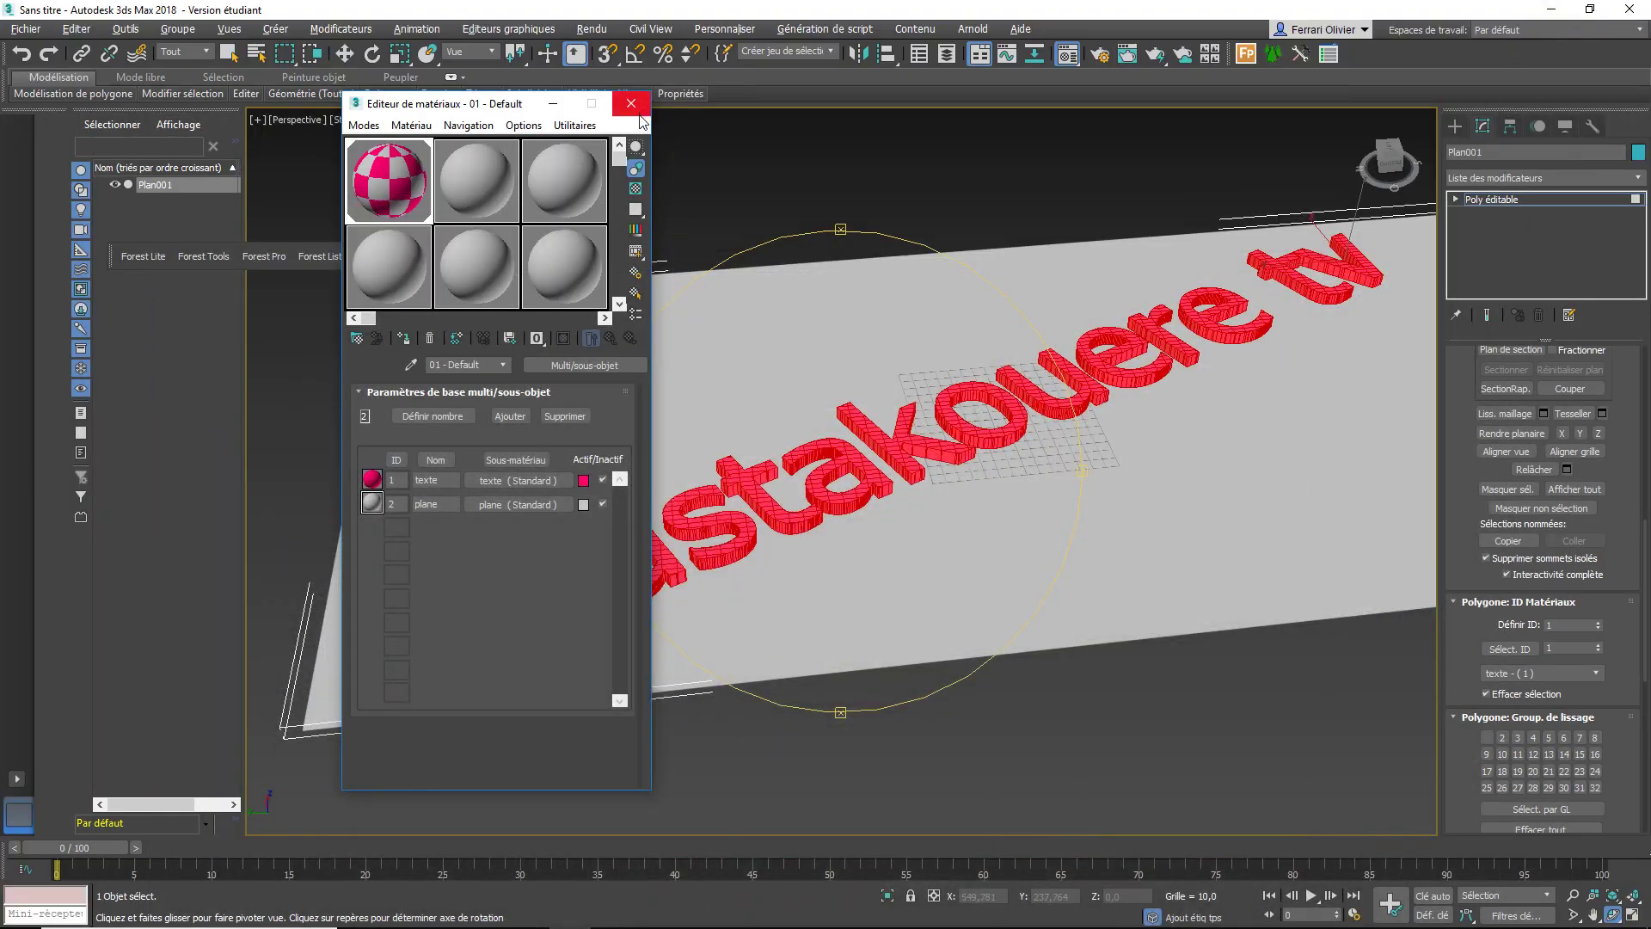
Orbit out, switch to the four-viewport layout and move the material editor aside
{"action": "left_click_drag", "start_coordinate": [818, 384], "coordinate": [892, 511]}
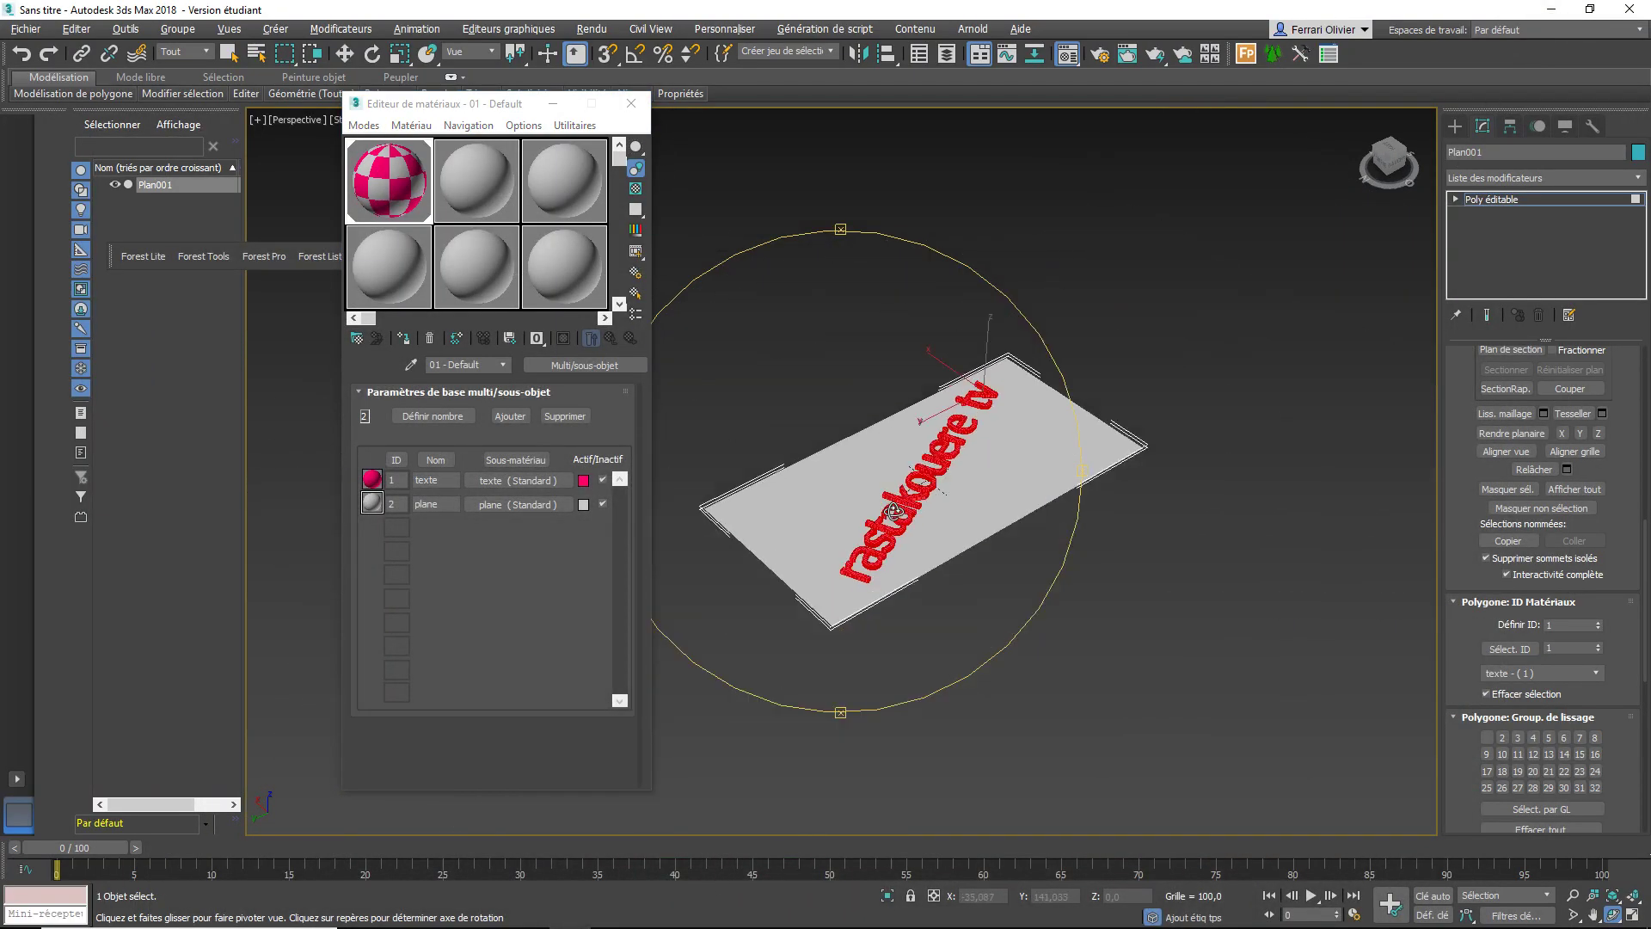
{"action": "key", "text": "alt+w"}
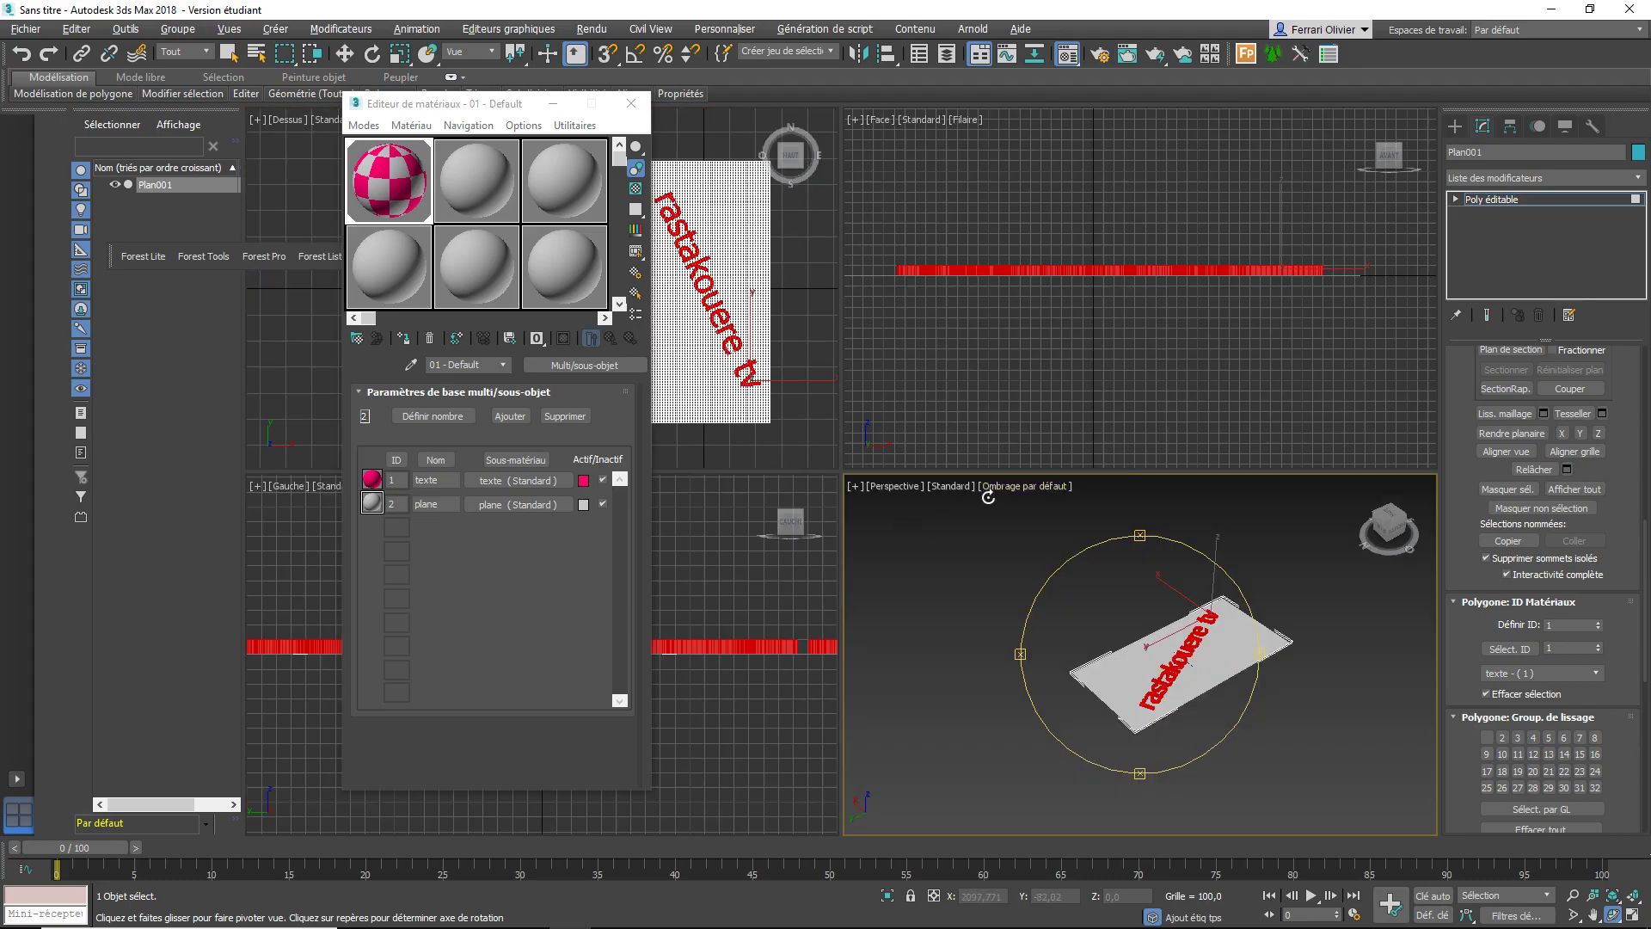
{"action": "left_click_drag", "start_coordinate": [504, 111], "coordinate": [247, 75]}
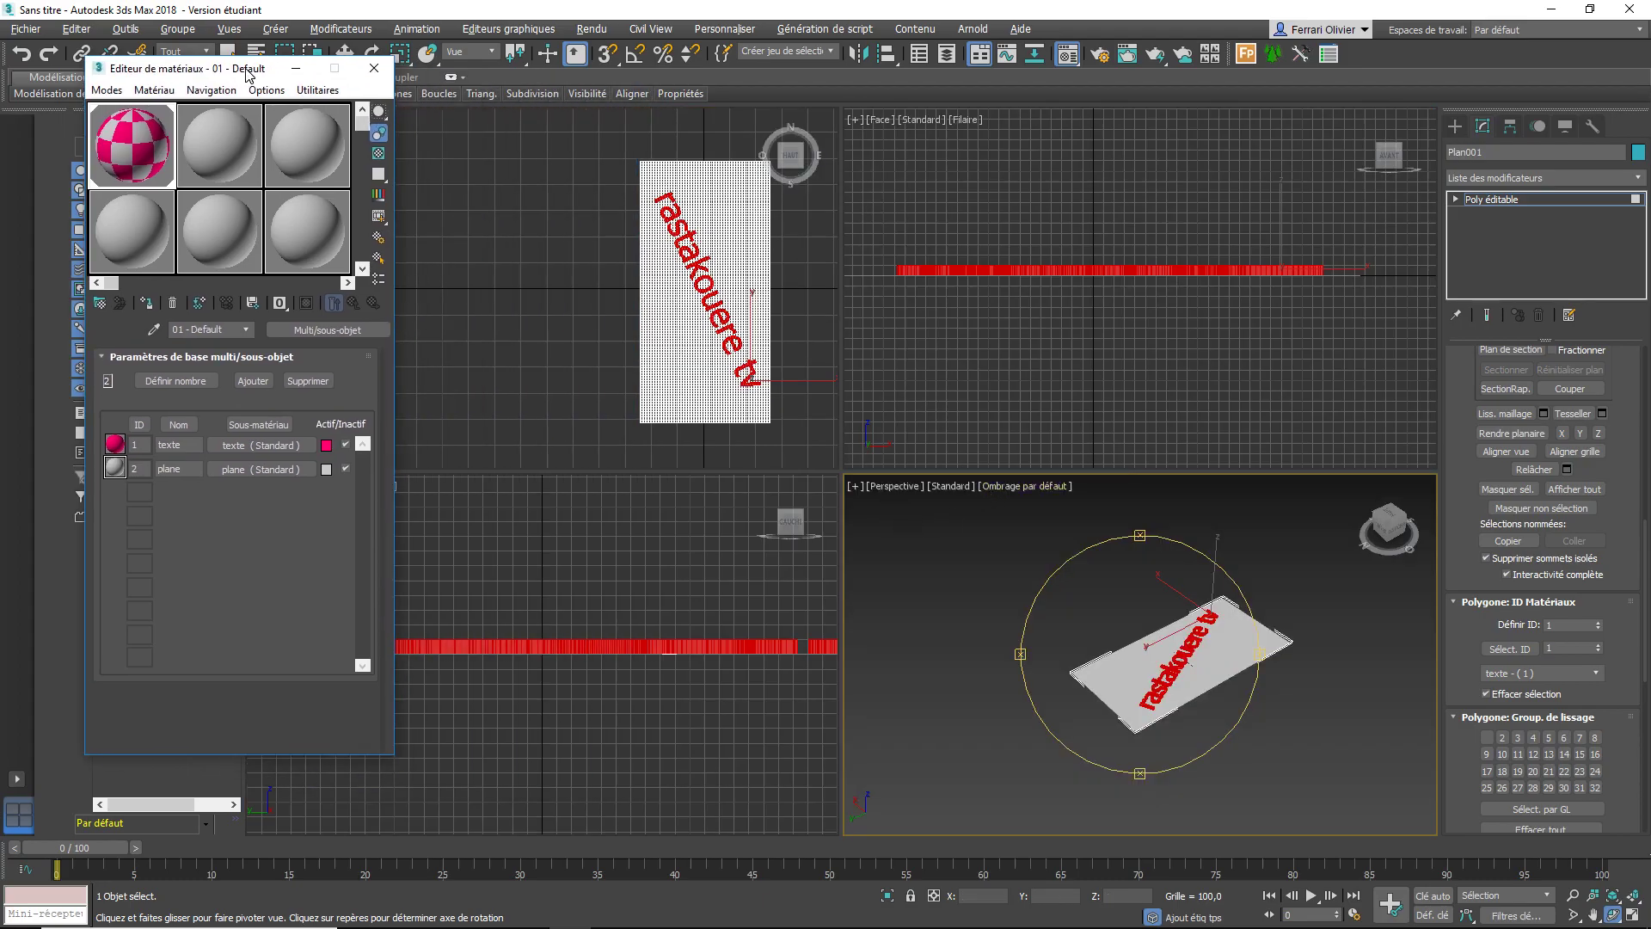
{"action": "scroll", "coordinate": [672, 421], "scroll_direction": "up", "scroll_amount": 2}
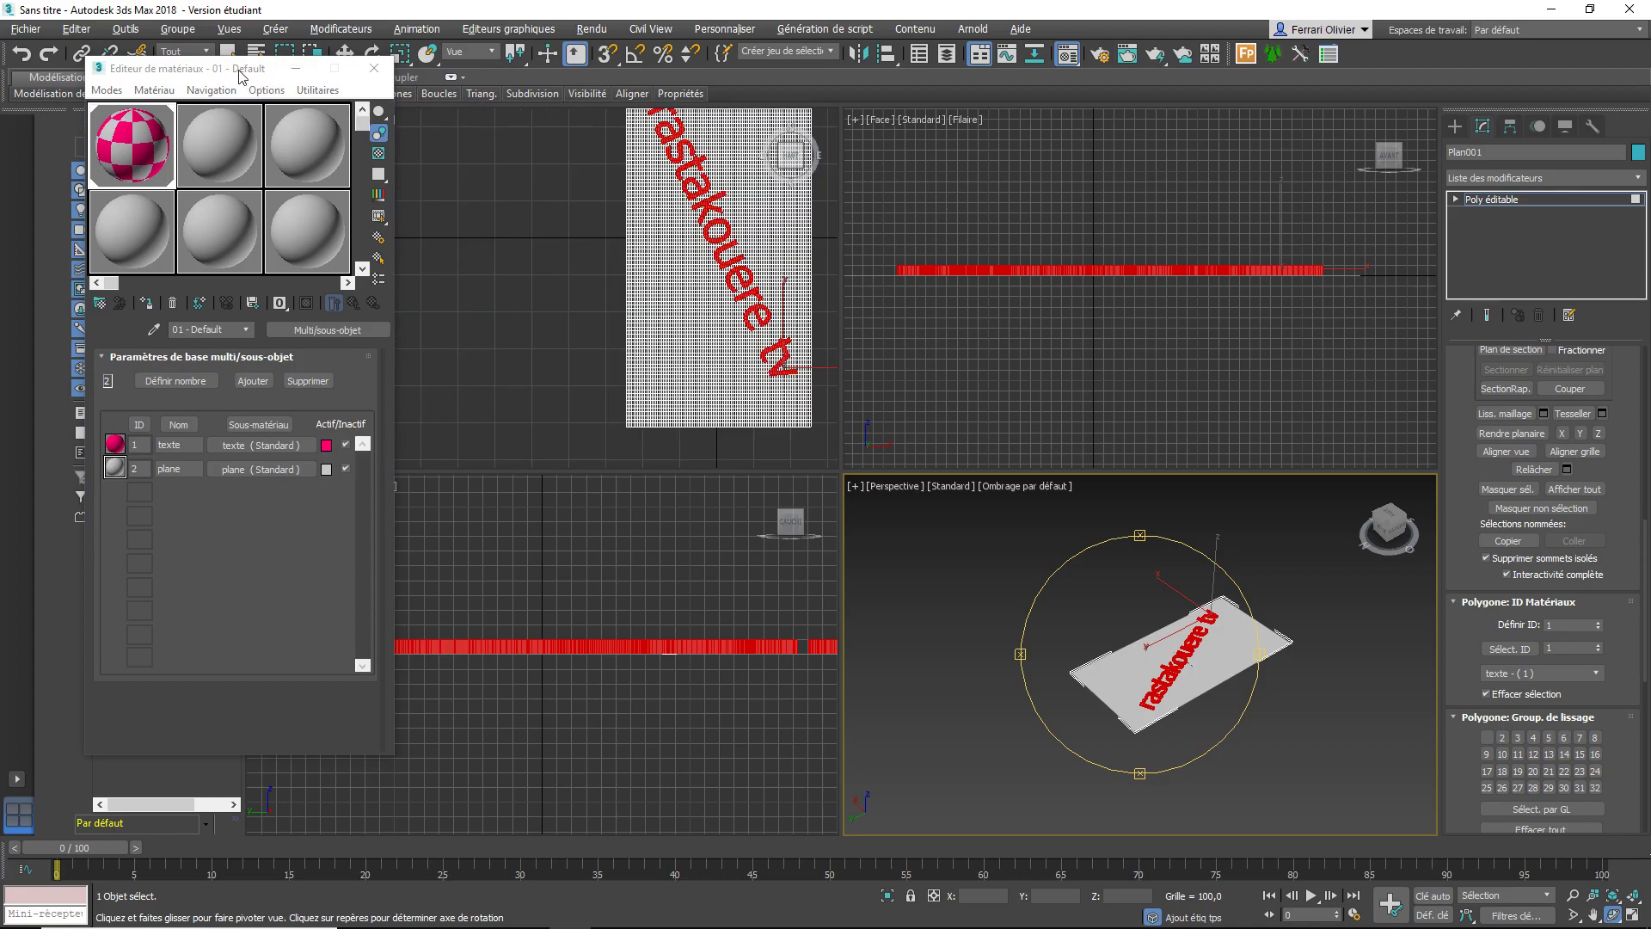
{"action": "left_click_drag", "start_coordinate": [242, 77], "coordinate": [198, 140]}
Select a circular patch of the plane's polygons near the text's end in the Top view
{"action": "left_click_drag", "start_coordinate": [293, 55], "coordinate": [280, 107]}
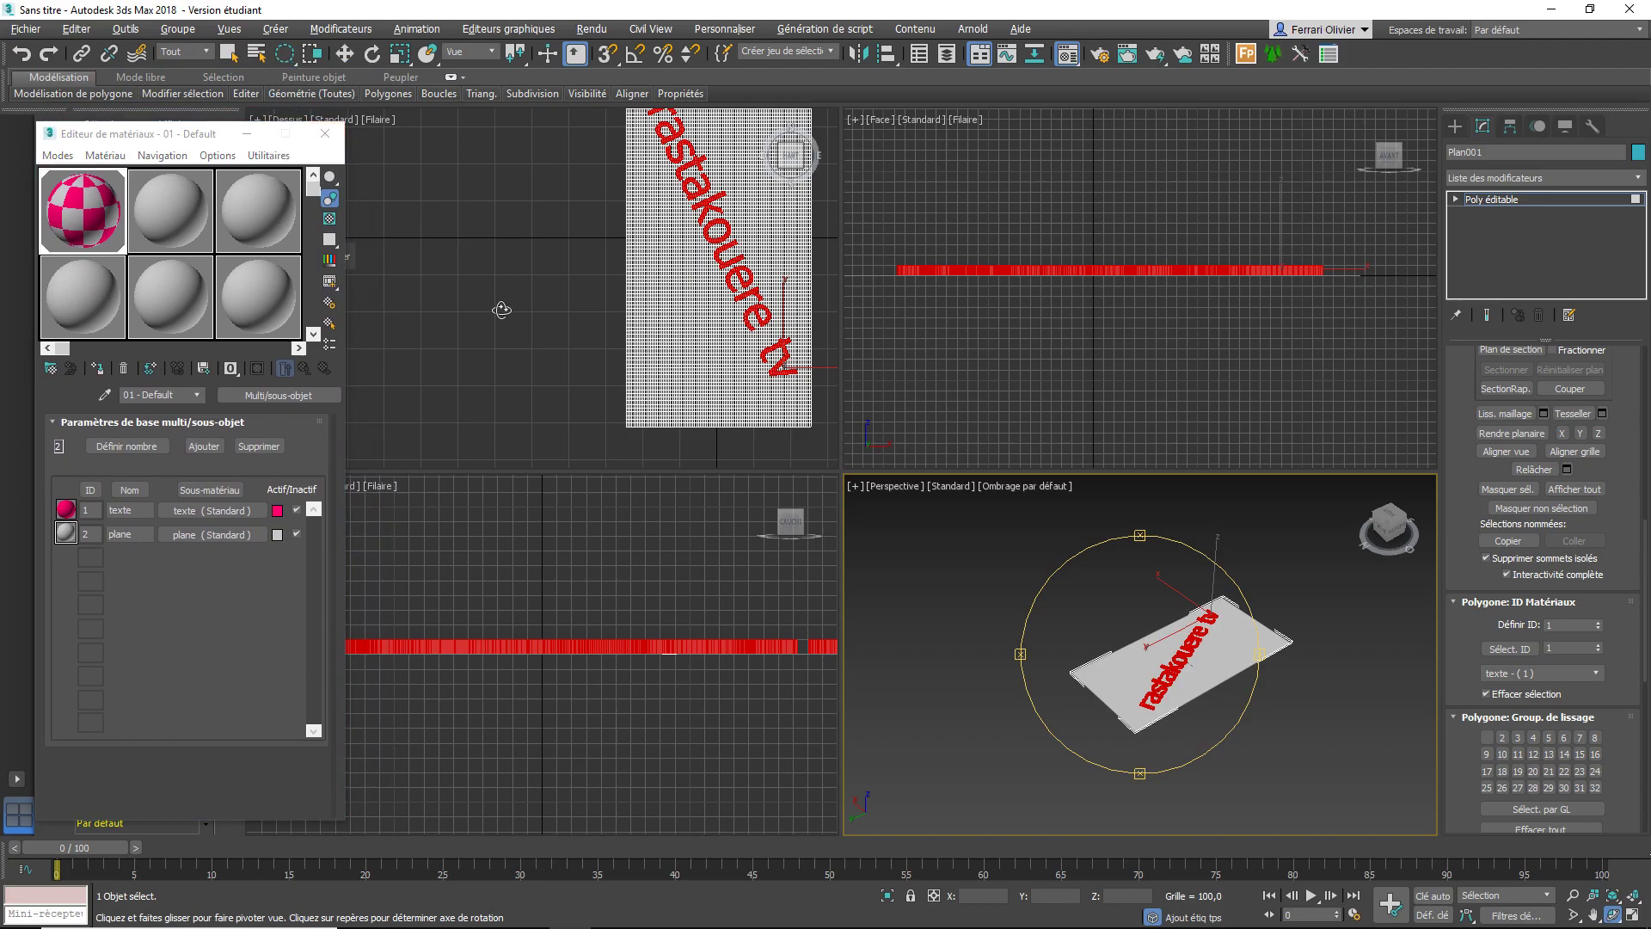
{"action": "right_click", "coordinate": [586, 379]}
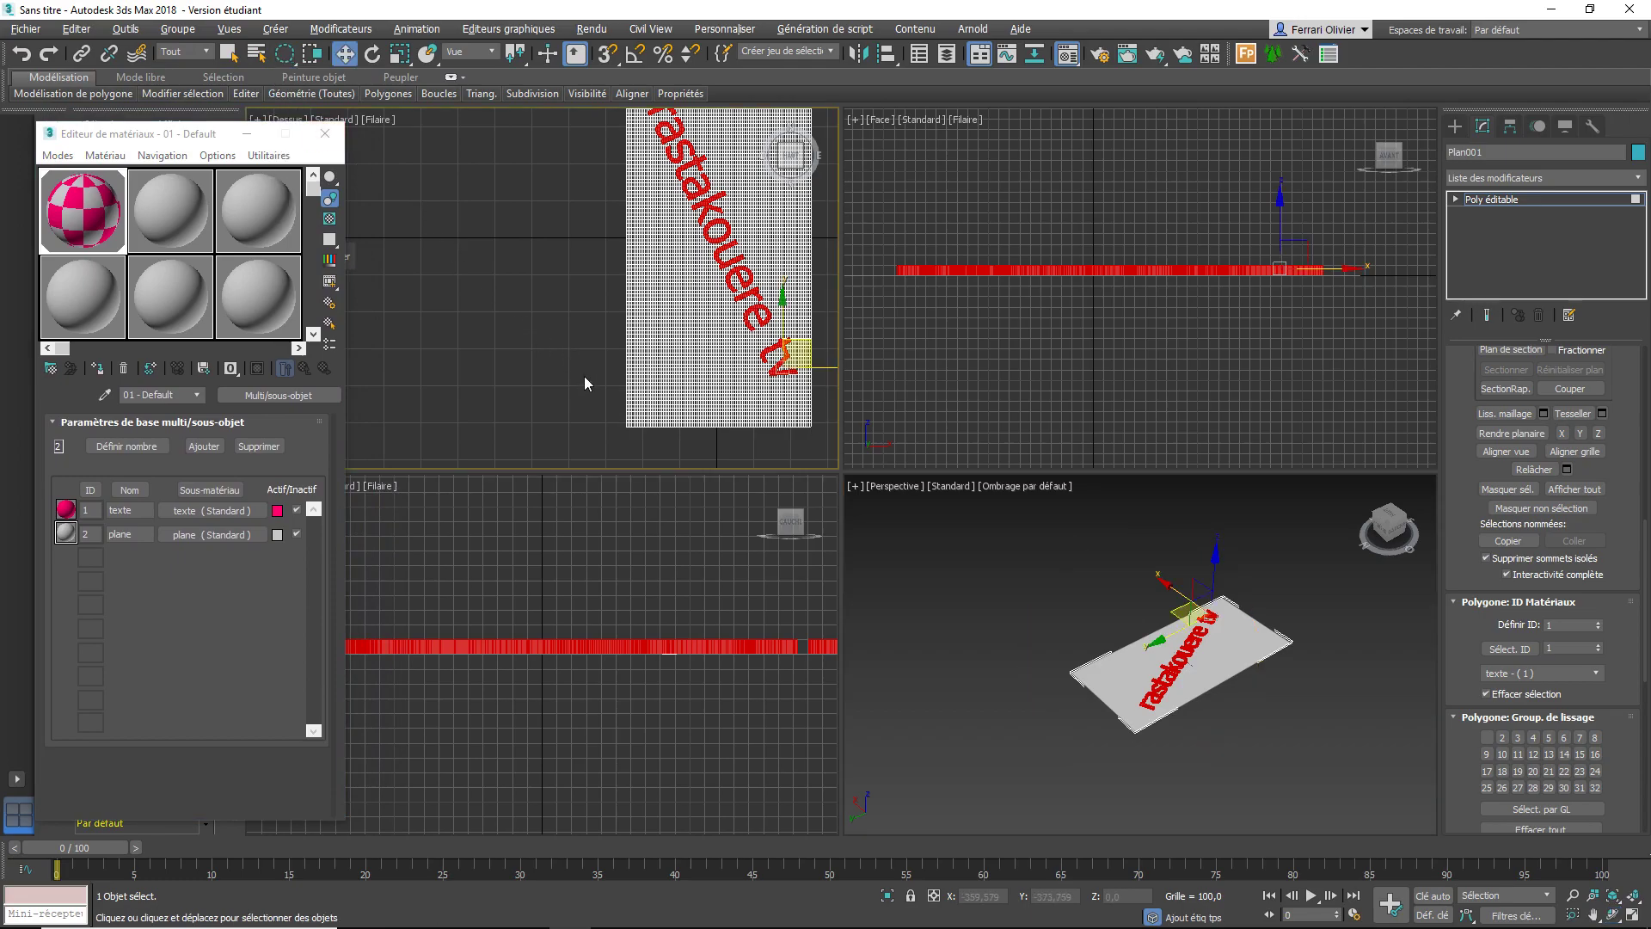
{"action": "left_click_drag", "start_coordinate": [587, 382], "coordinate": [683, 486]}
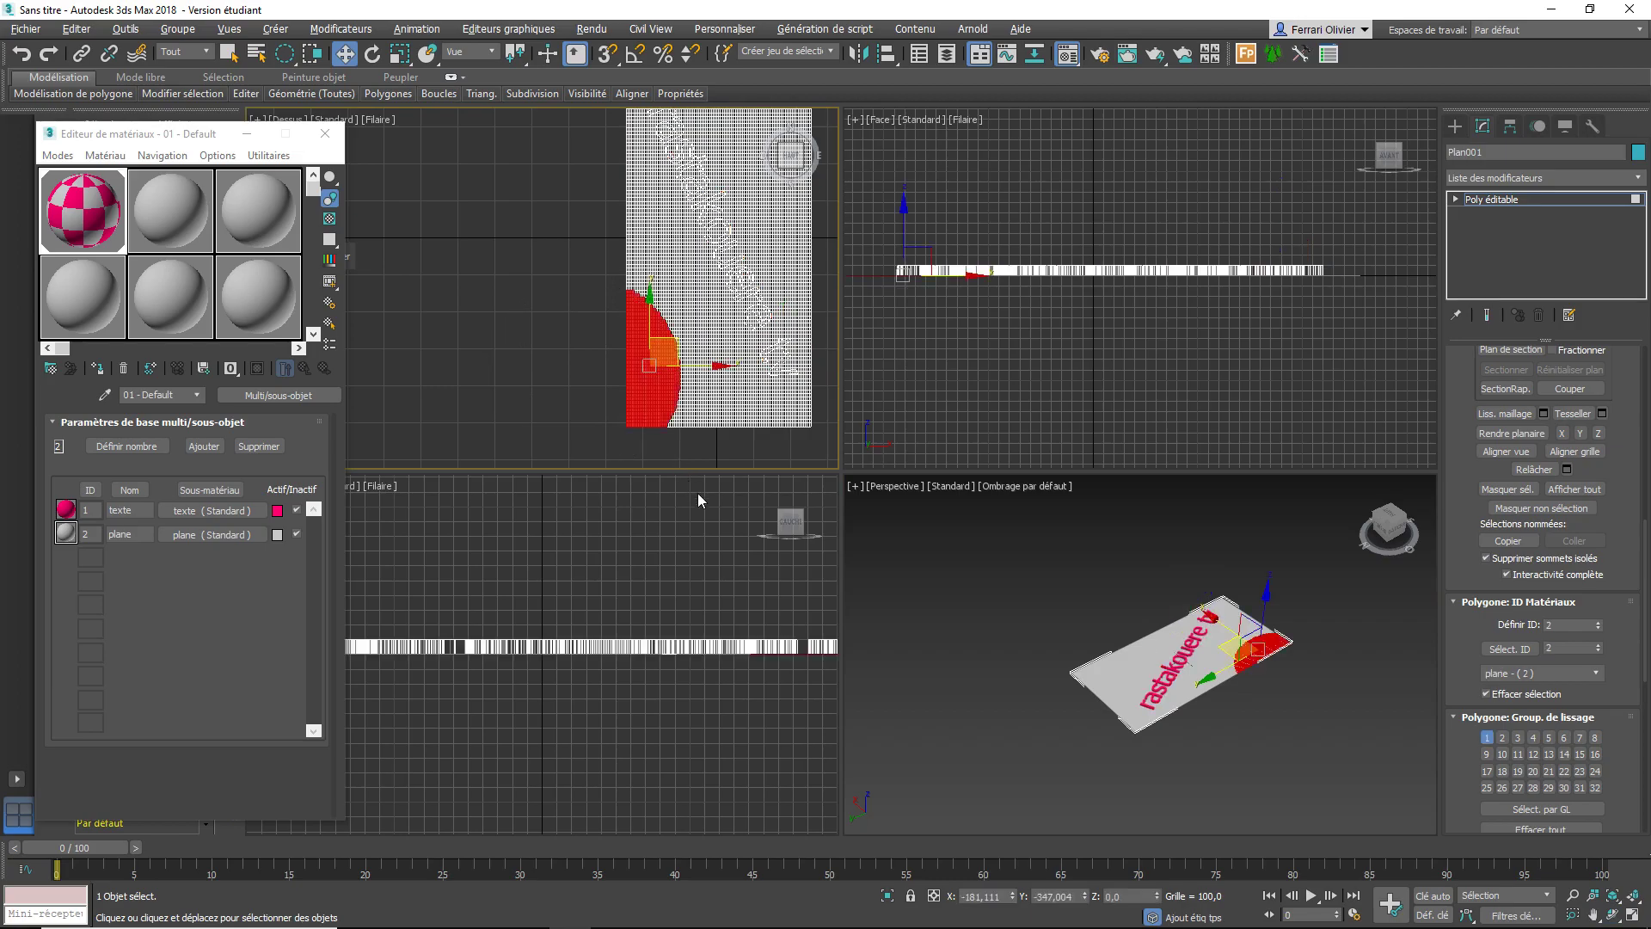
{"action": "left_click", "coordinate": [1571, 626]}
Apply material ID 3 to the patch and set the multi-material to three sub-materials
{"action": "key", "text": "Return"}
{"action": "left_click", "coordinate": [1304, 585]}
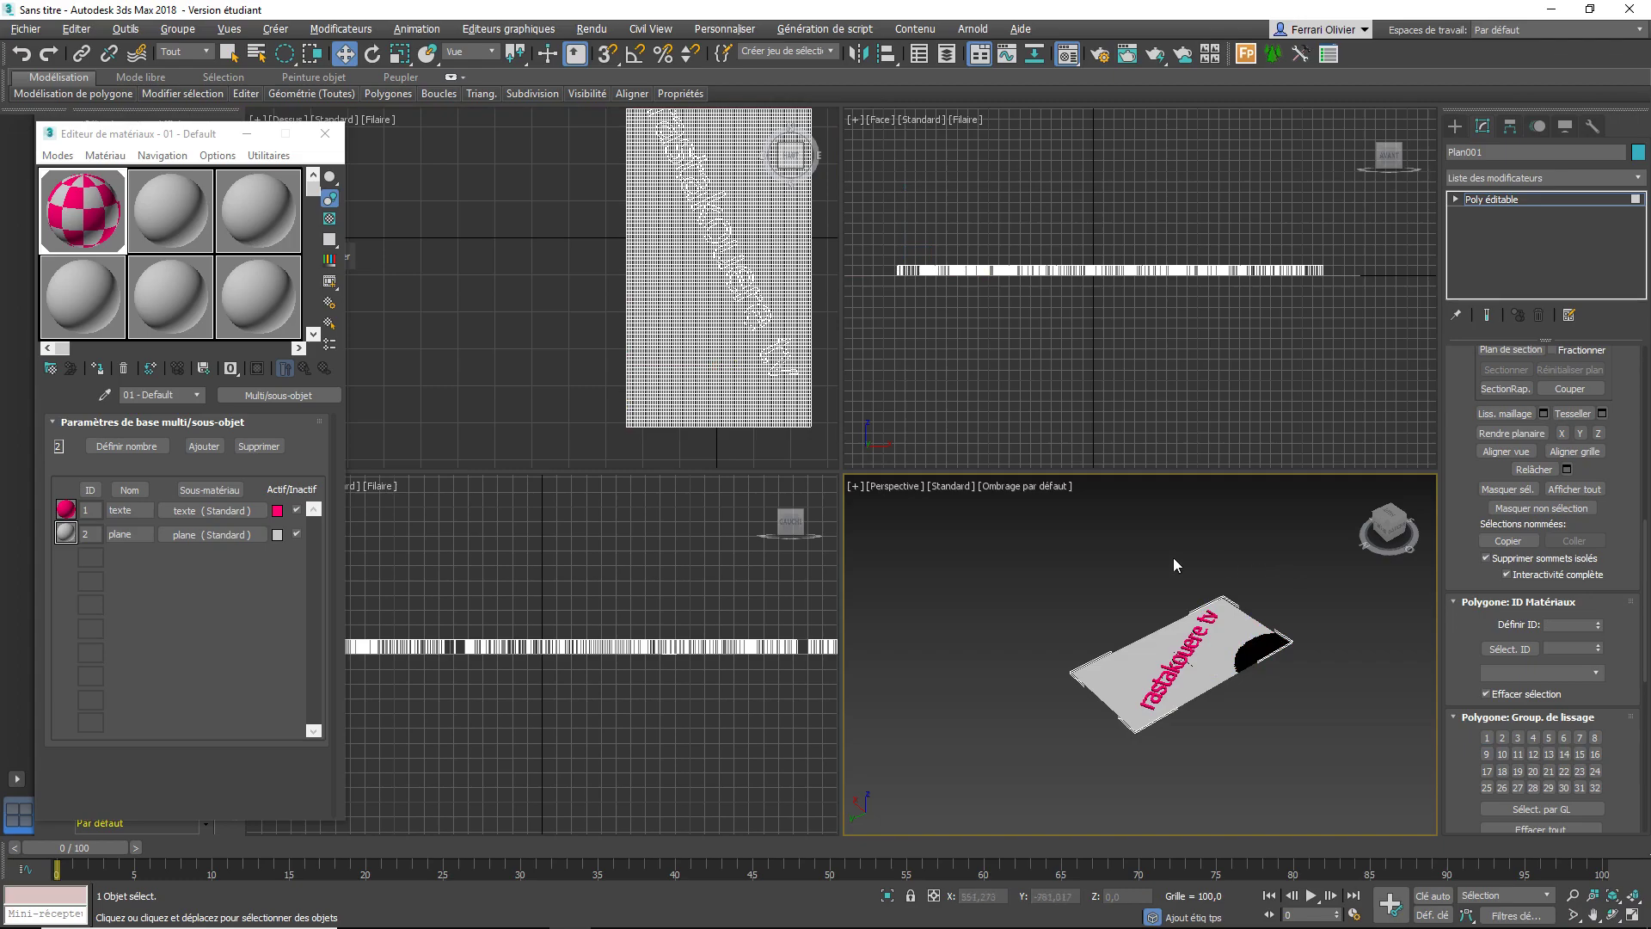
{"action": "left_click", "coordinate": [126, 445]}
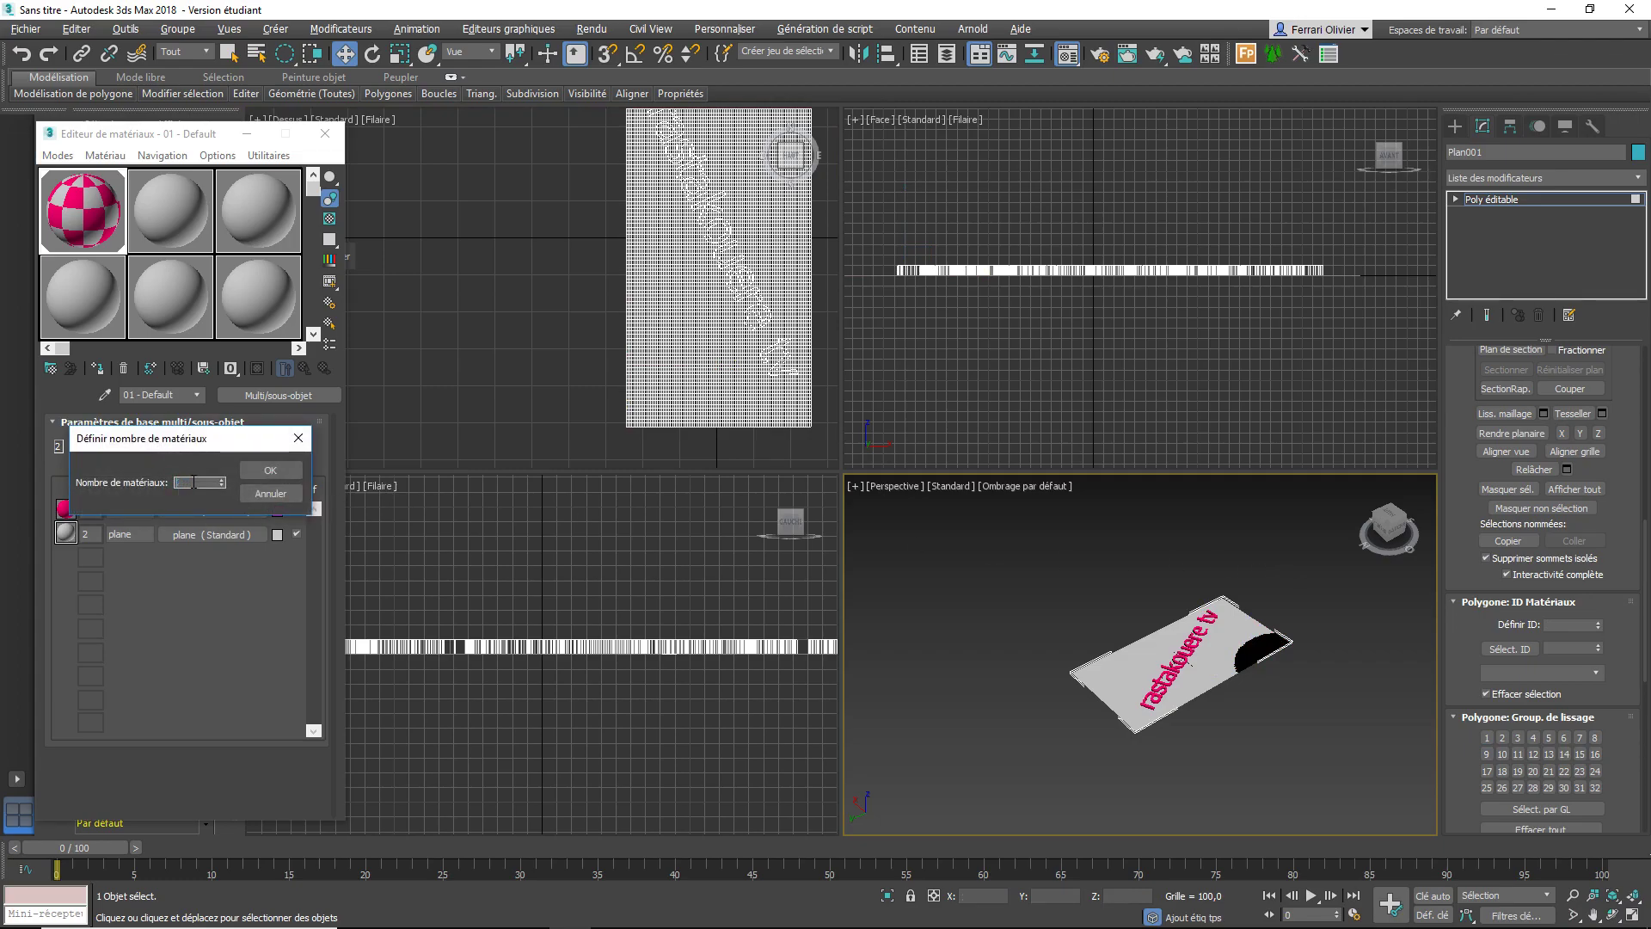
{"action": "left_click", "coordinate": [256, 472]}
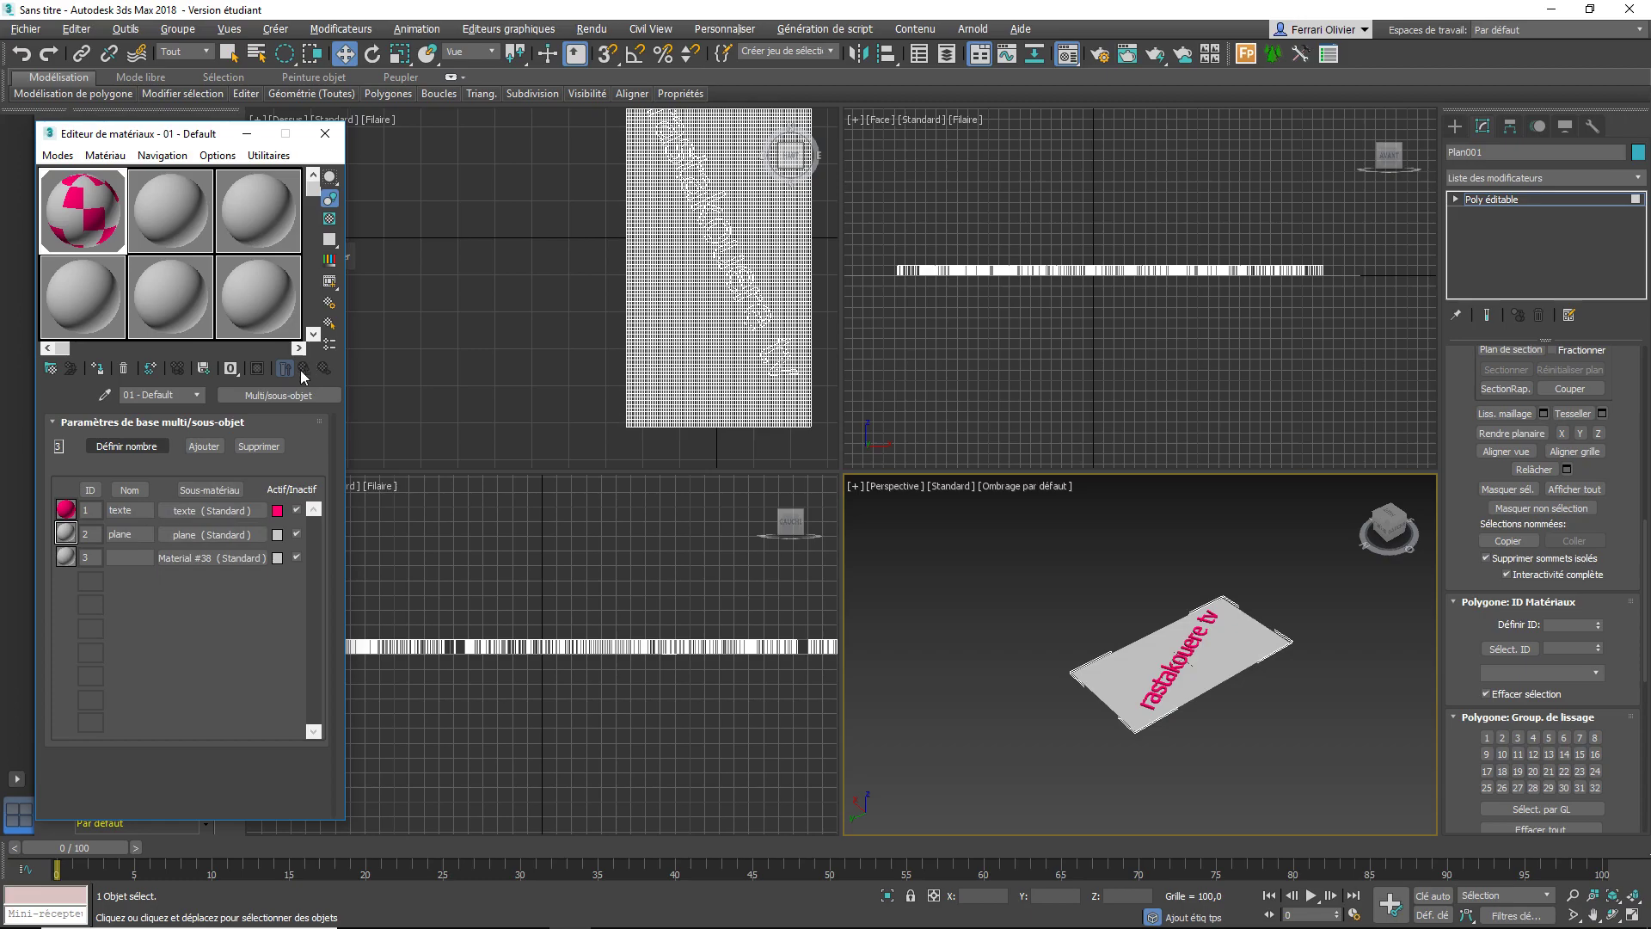
Make slot 3 a Standard sub-material named rond
{"action": "left_click", "coordinate": [212, 557]}
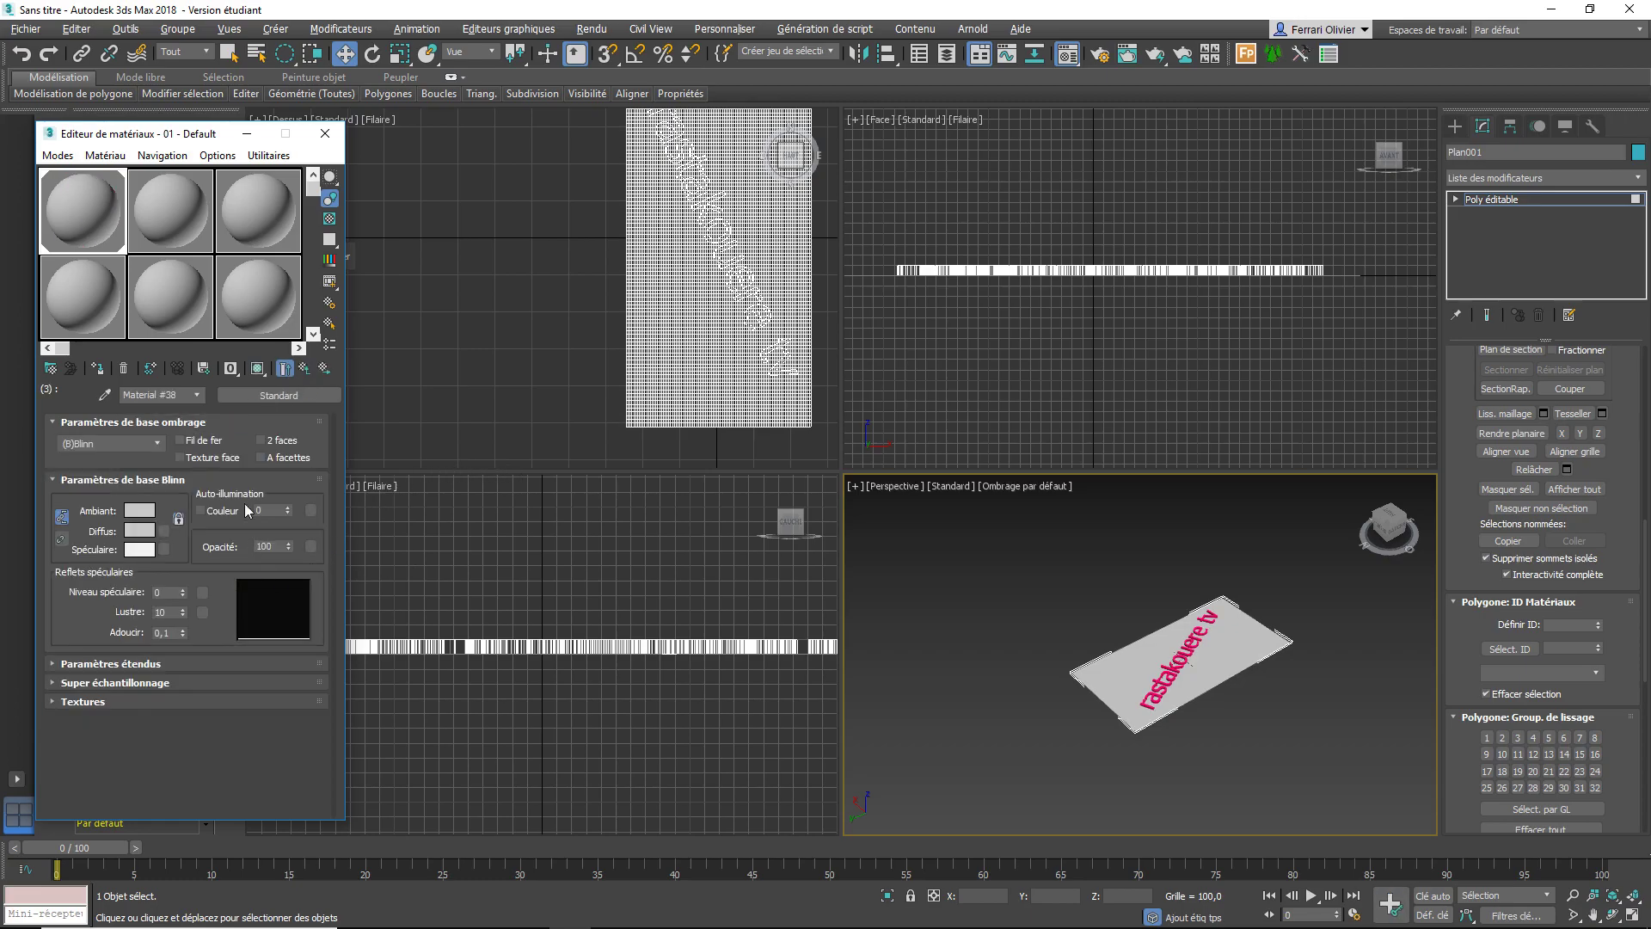
{"action": "left_click", "coordinate": [287, 396]}
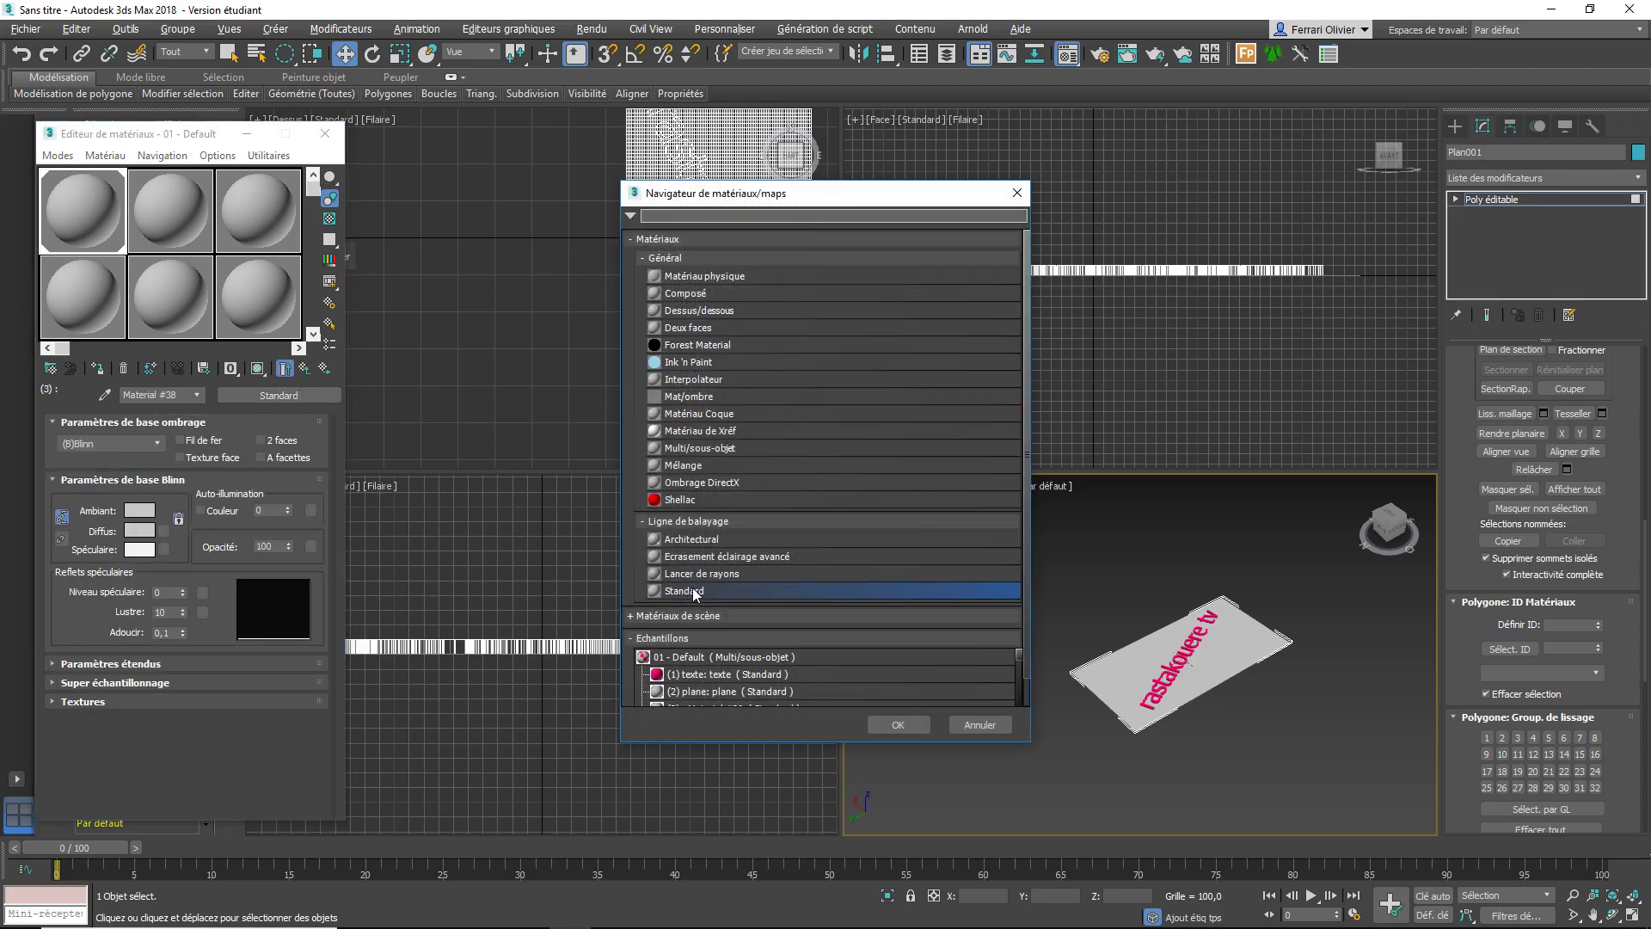
{"action": "double_click", "coordinate": [695, 591]}
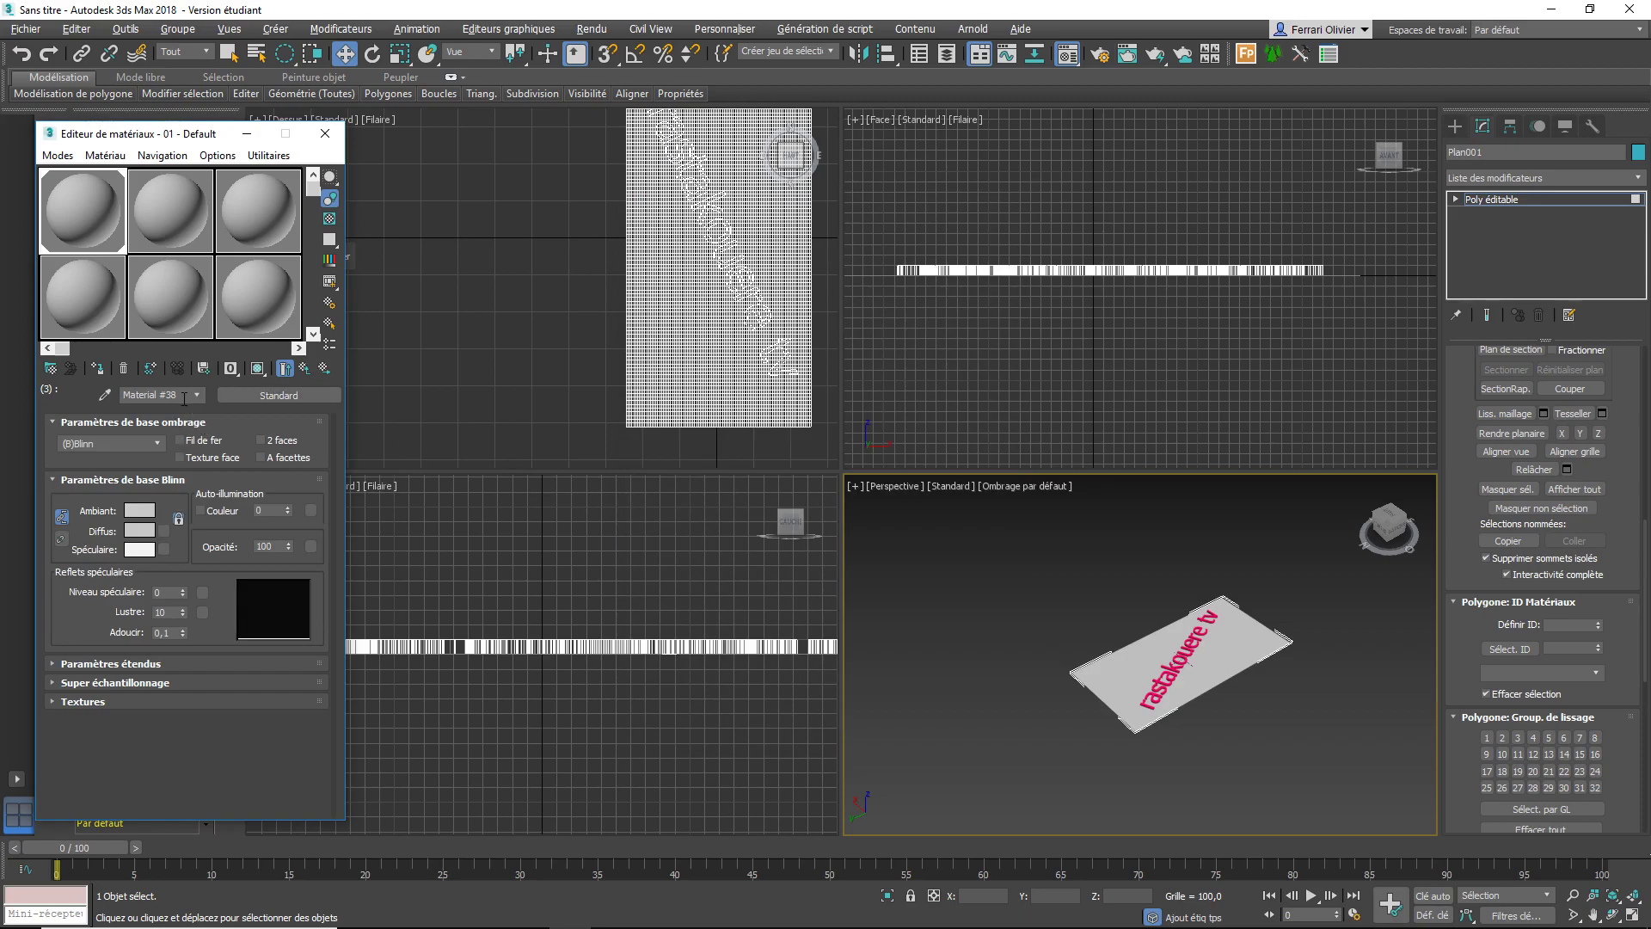
{"action": "key", "text": "BackSpace"}
{"action": "type", "text": "rond"}
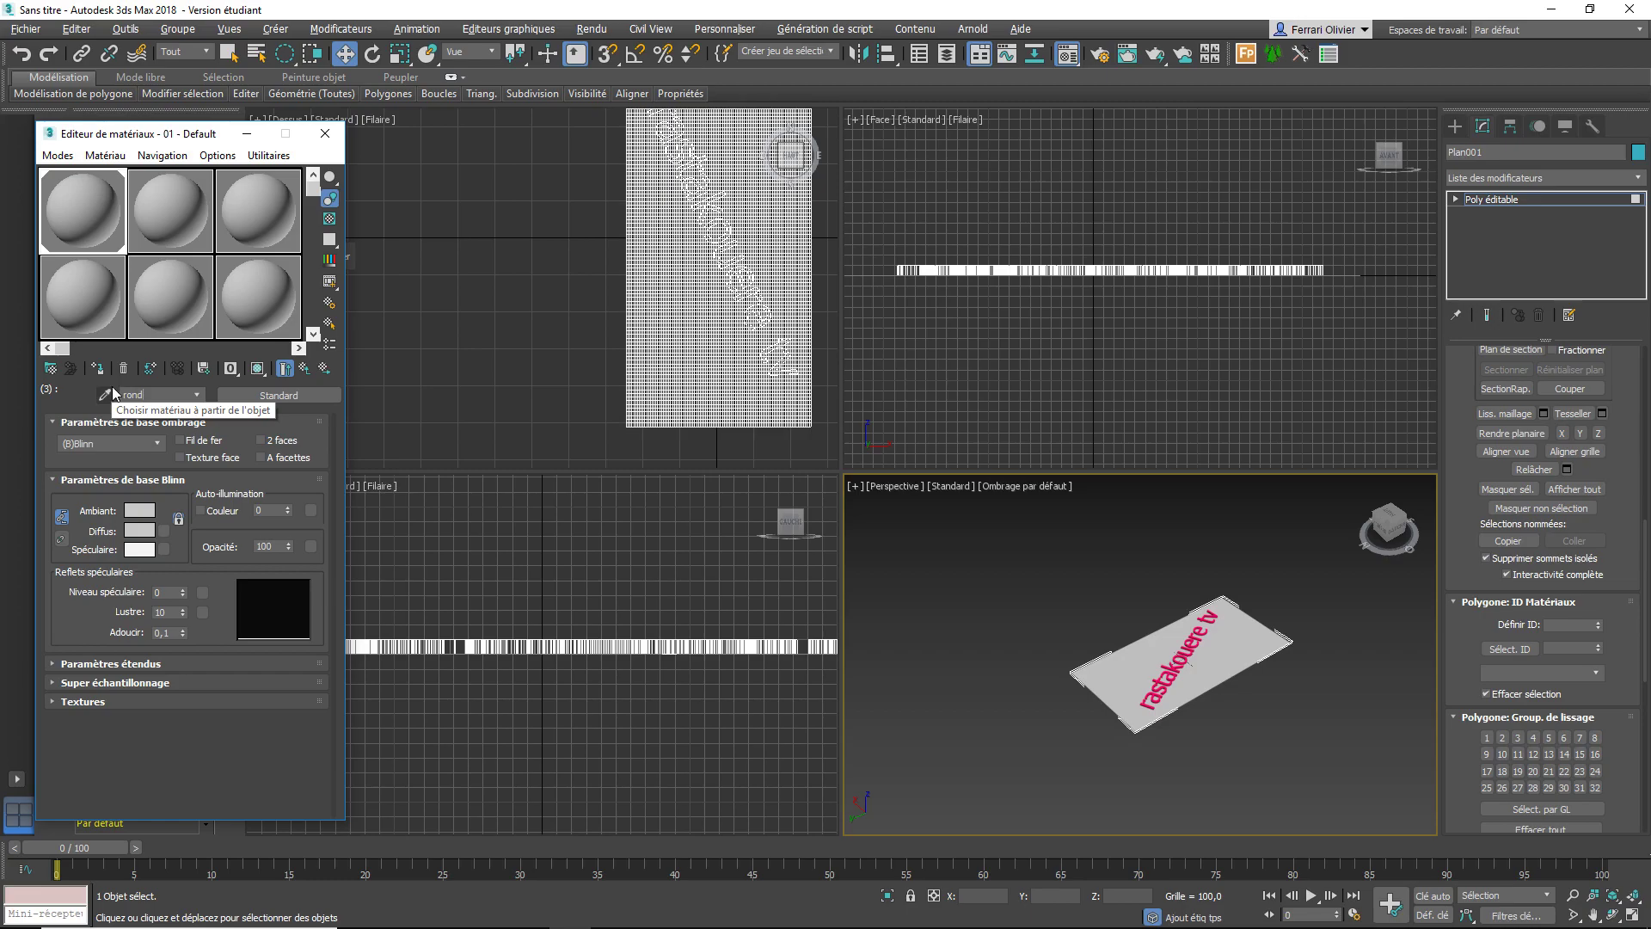
{"action": "left_click", "coordinate": [285, 368]}
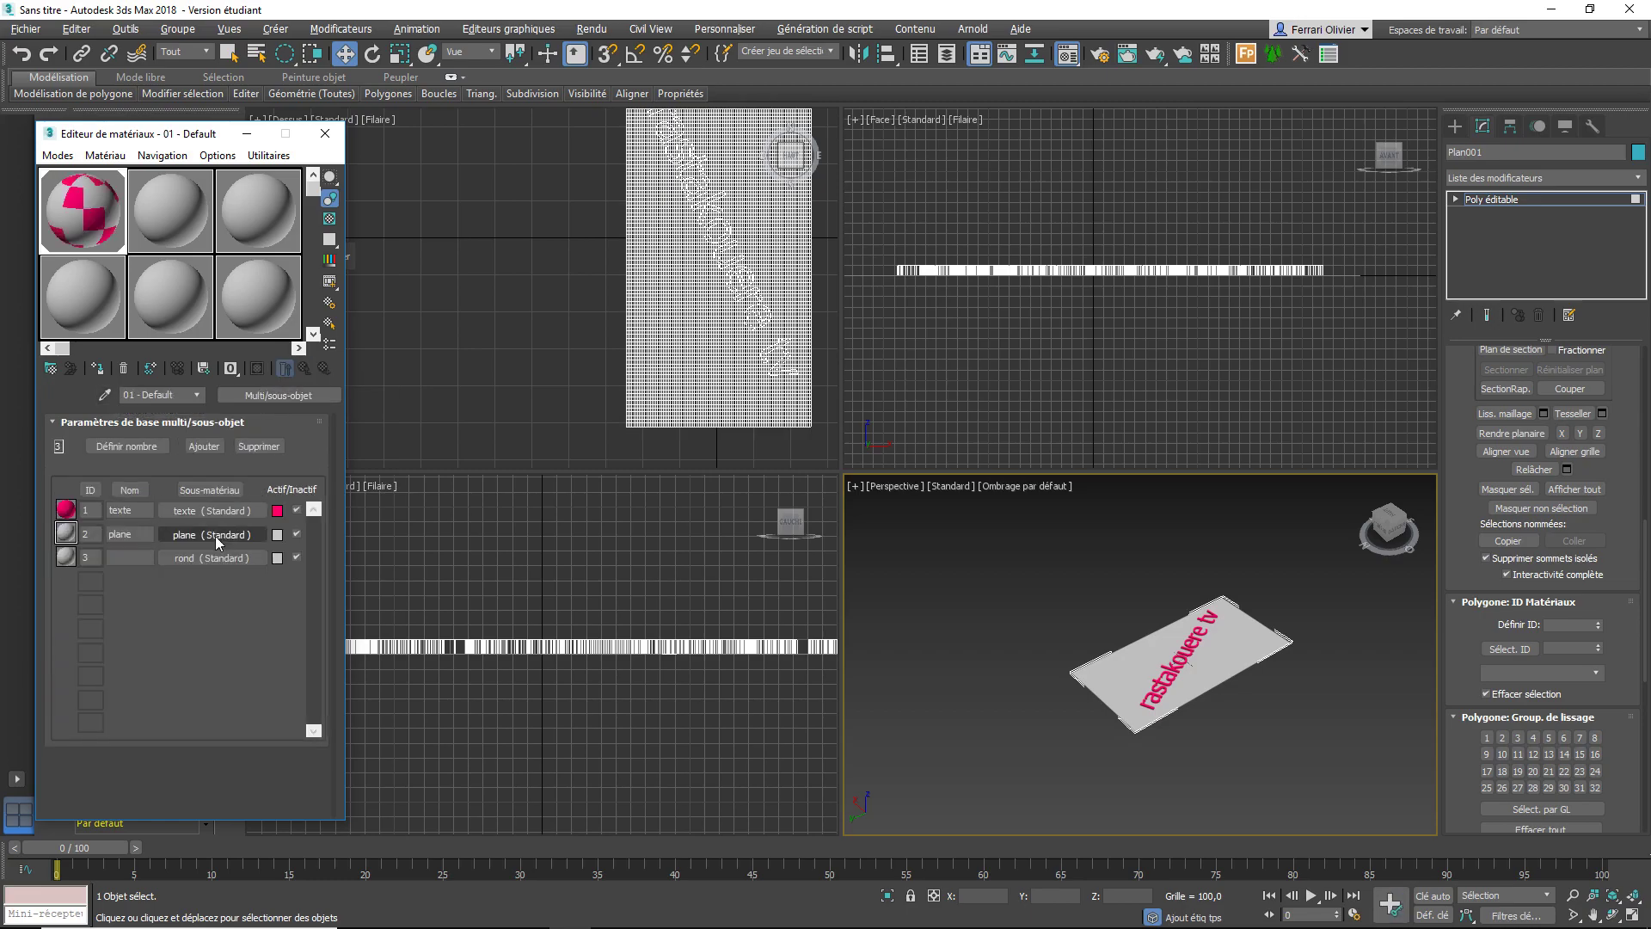
{"action": "left_click", "coordinate": [134, 558]}
{"action": "type", "text": "rond"}
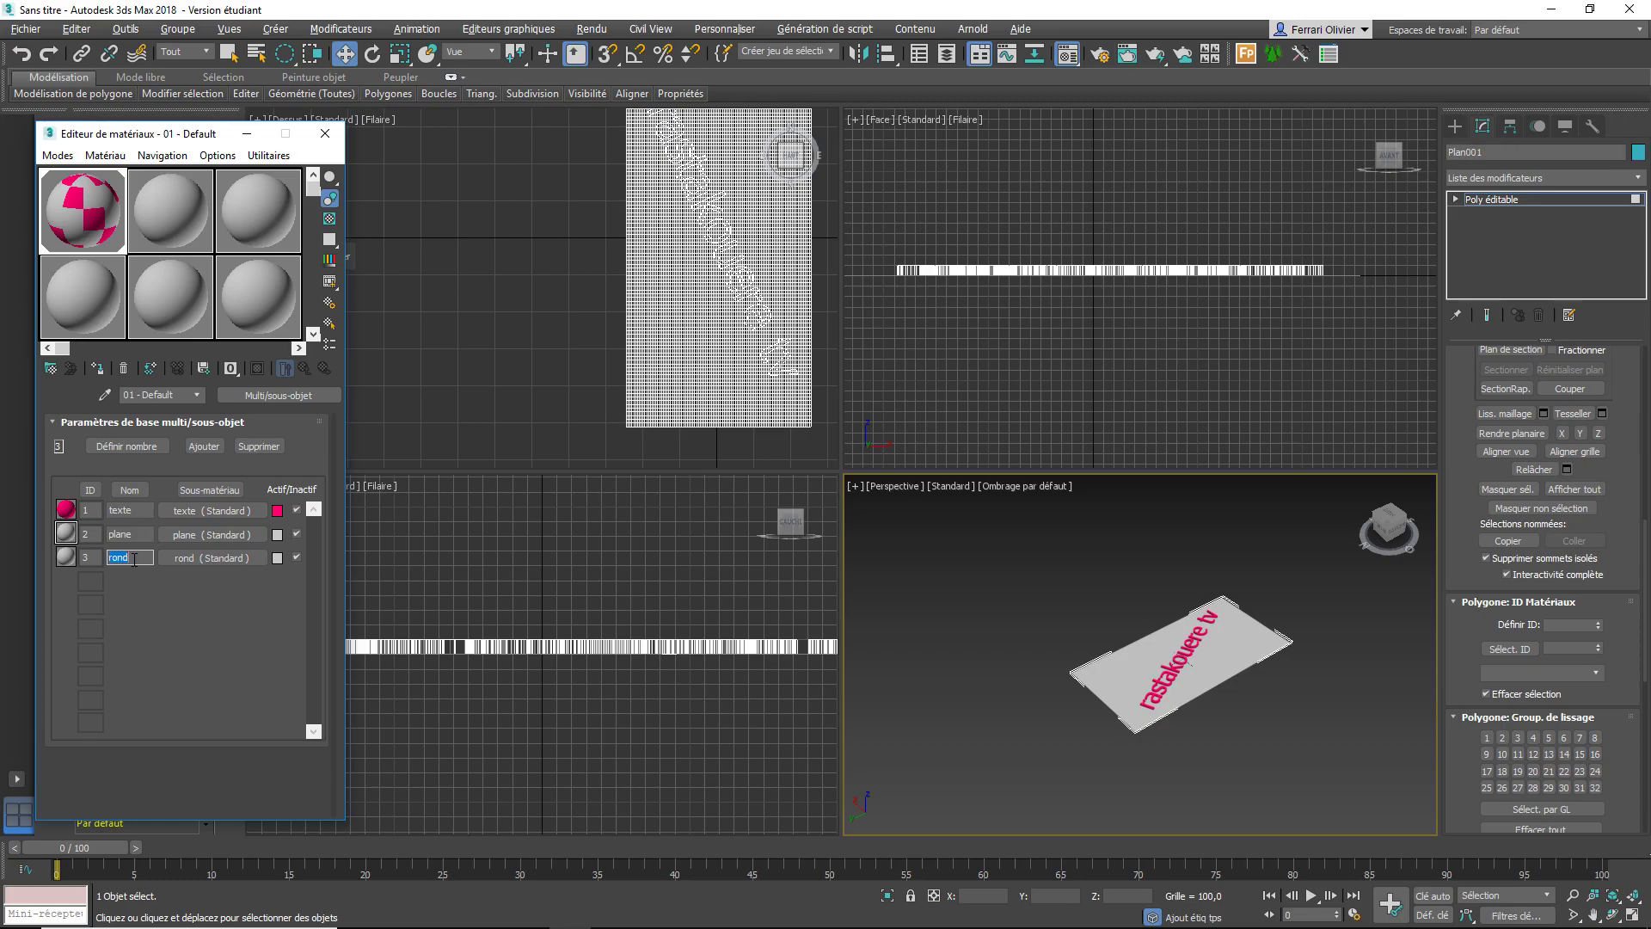
{"action": "left_click", "coordinate": [26, 31]}
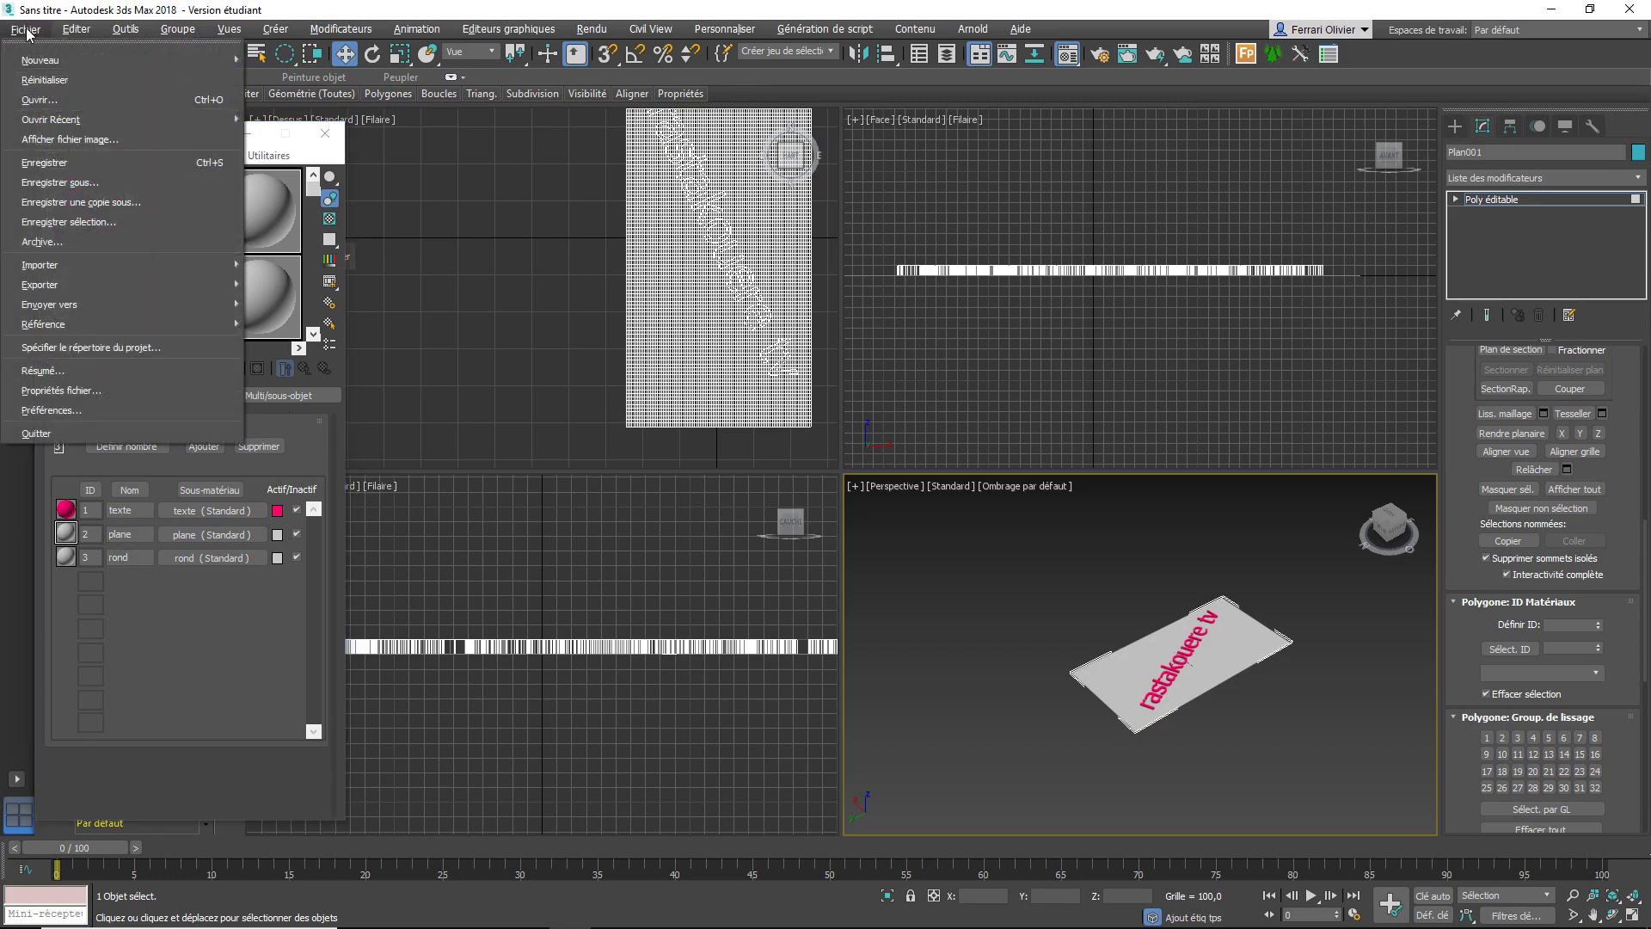
{"action": "mouse_move", "coordinate": [40, 283]}
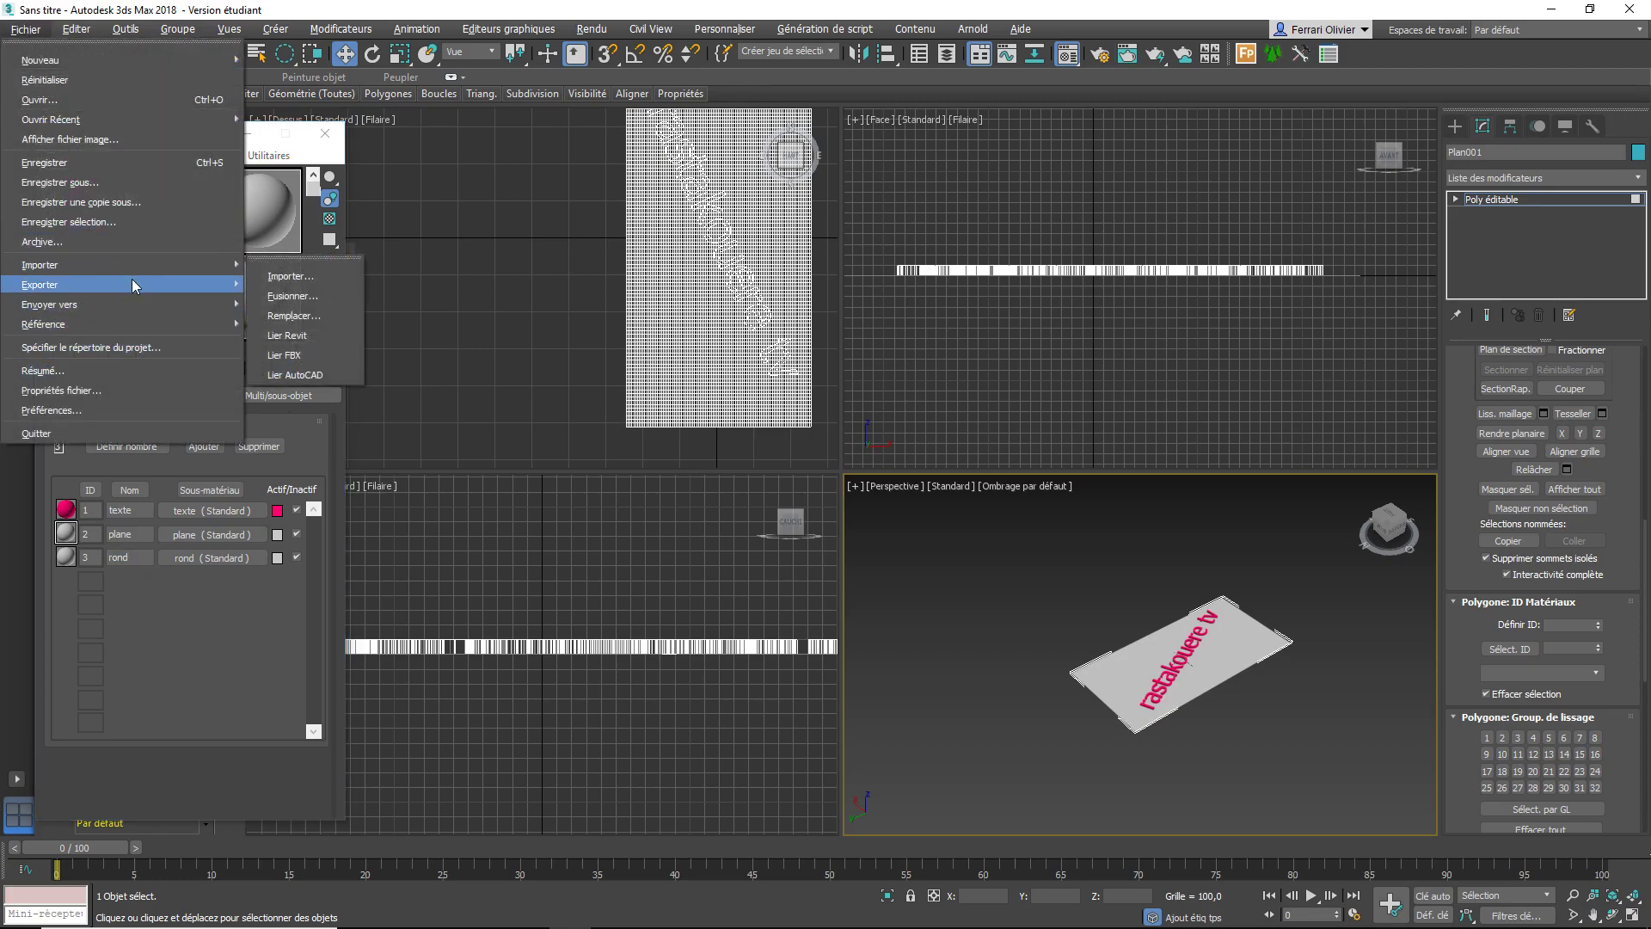
Export the scene as OBJ, overwriting teste e3d.obj, then switch back to After Effects
{"action": "left_click", "coordinate": [266, 294]}
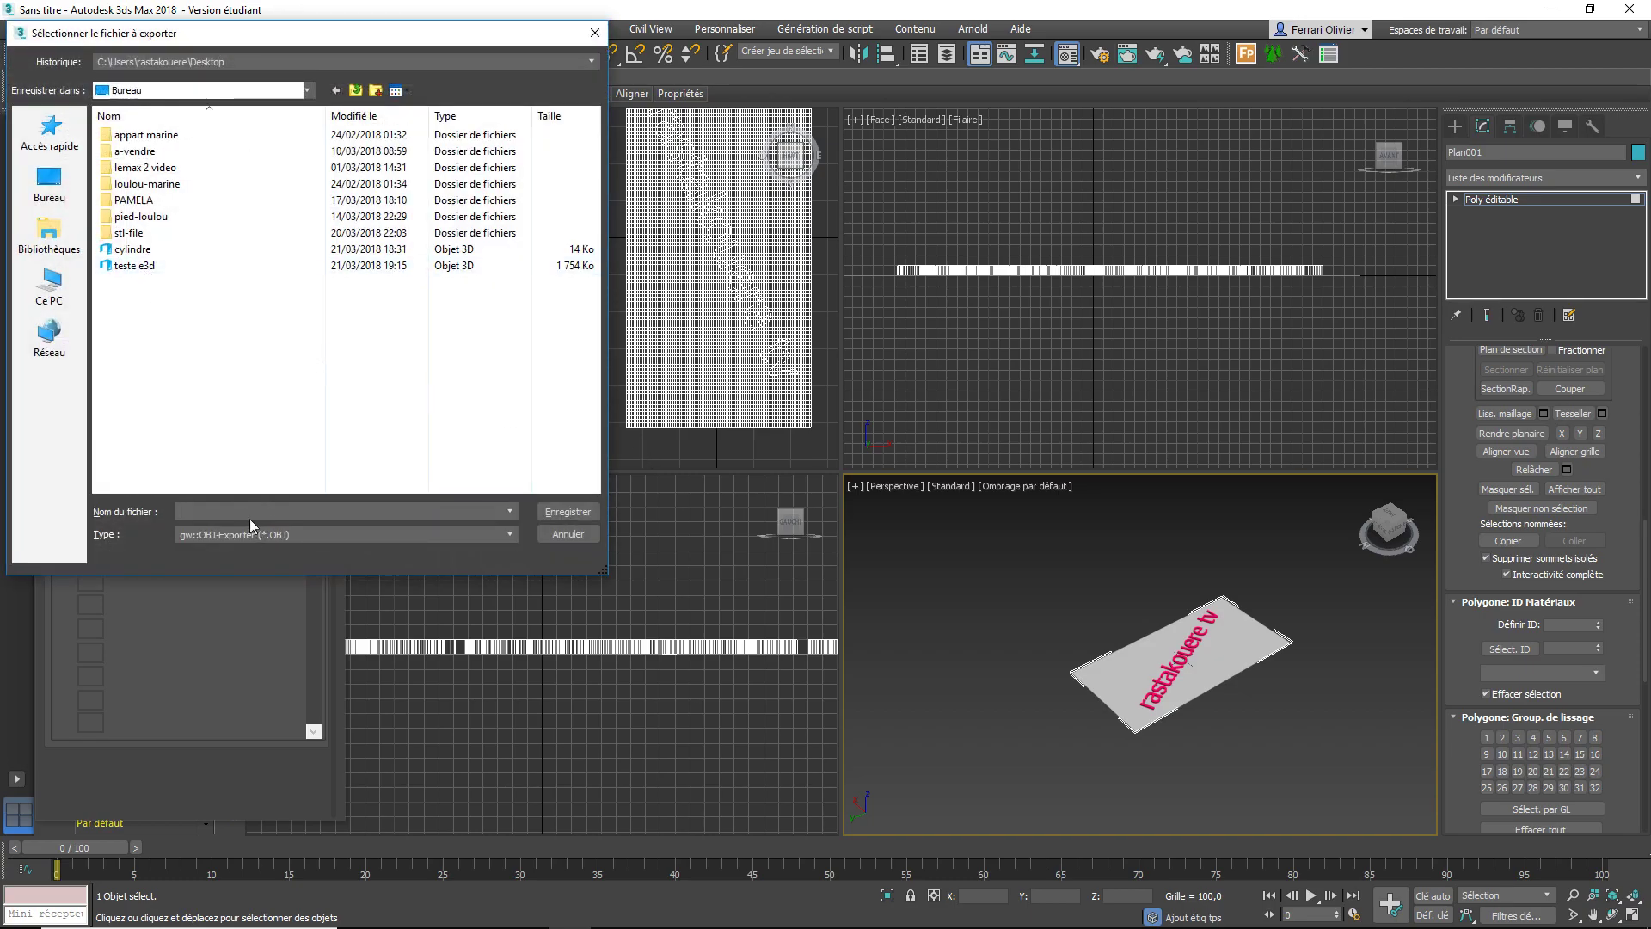
{"action": "double_click", "coordinate": [133, 266]}
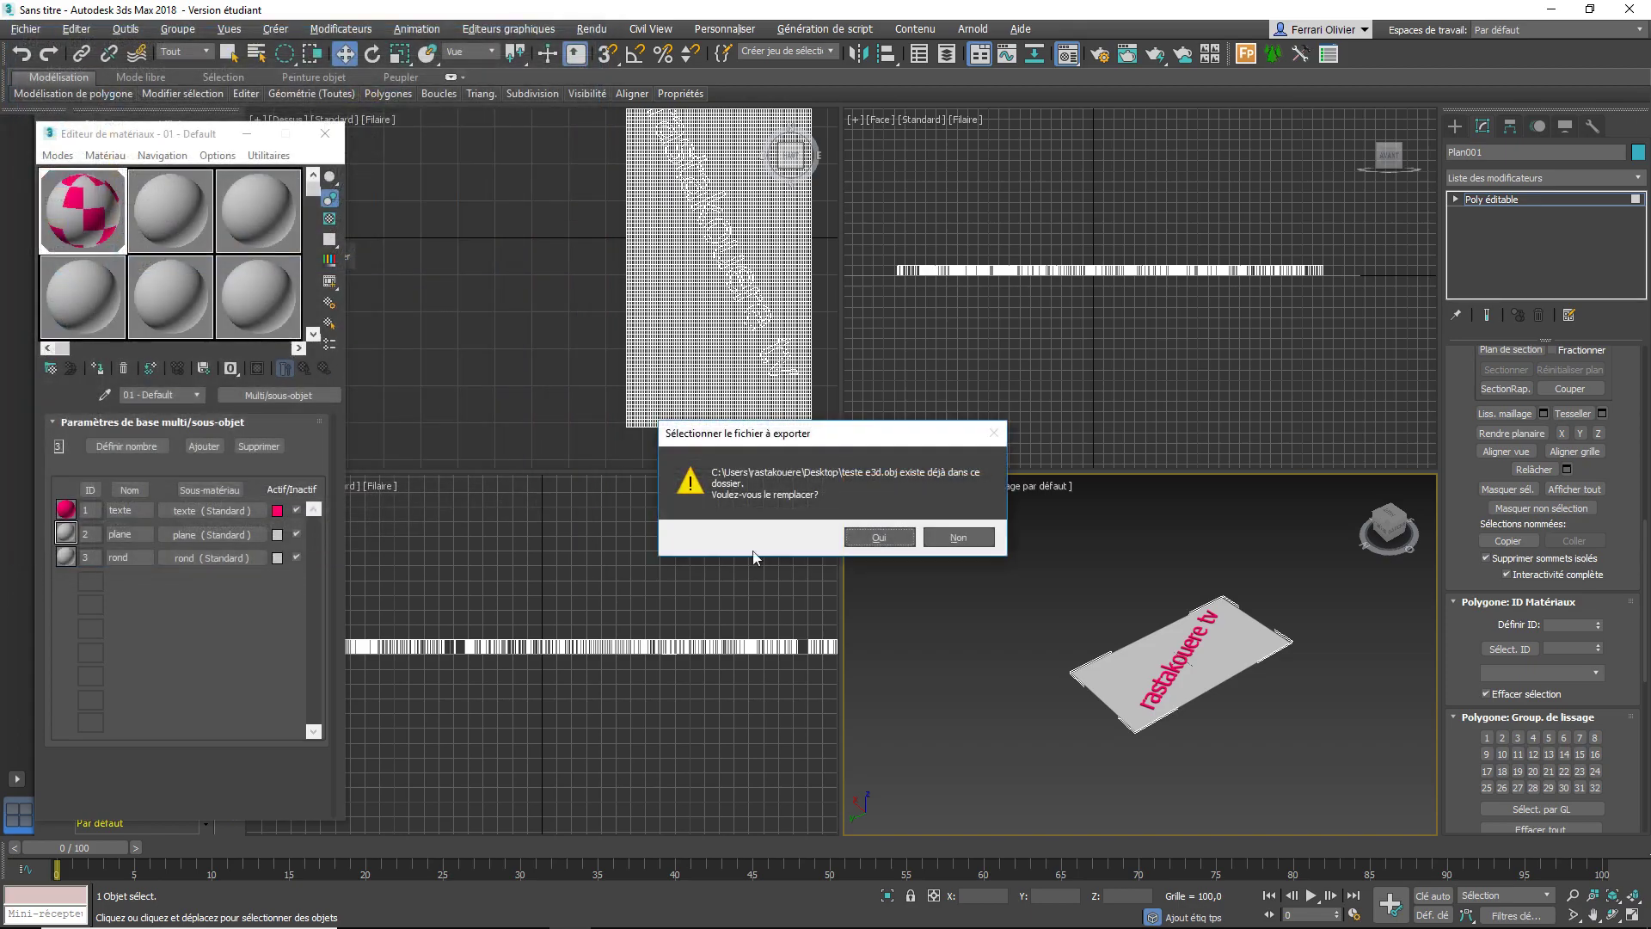
{"action": "left_click", "coordinate": [879, 540]}
{"action": "left_click", "coordinate": [727, 613]}
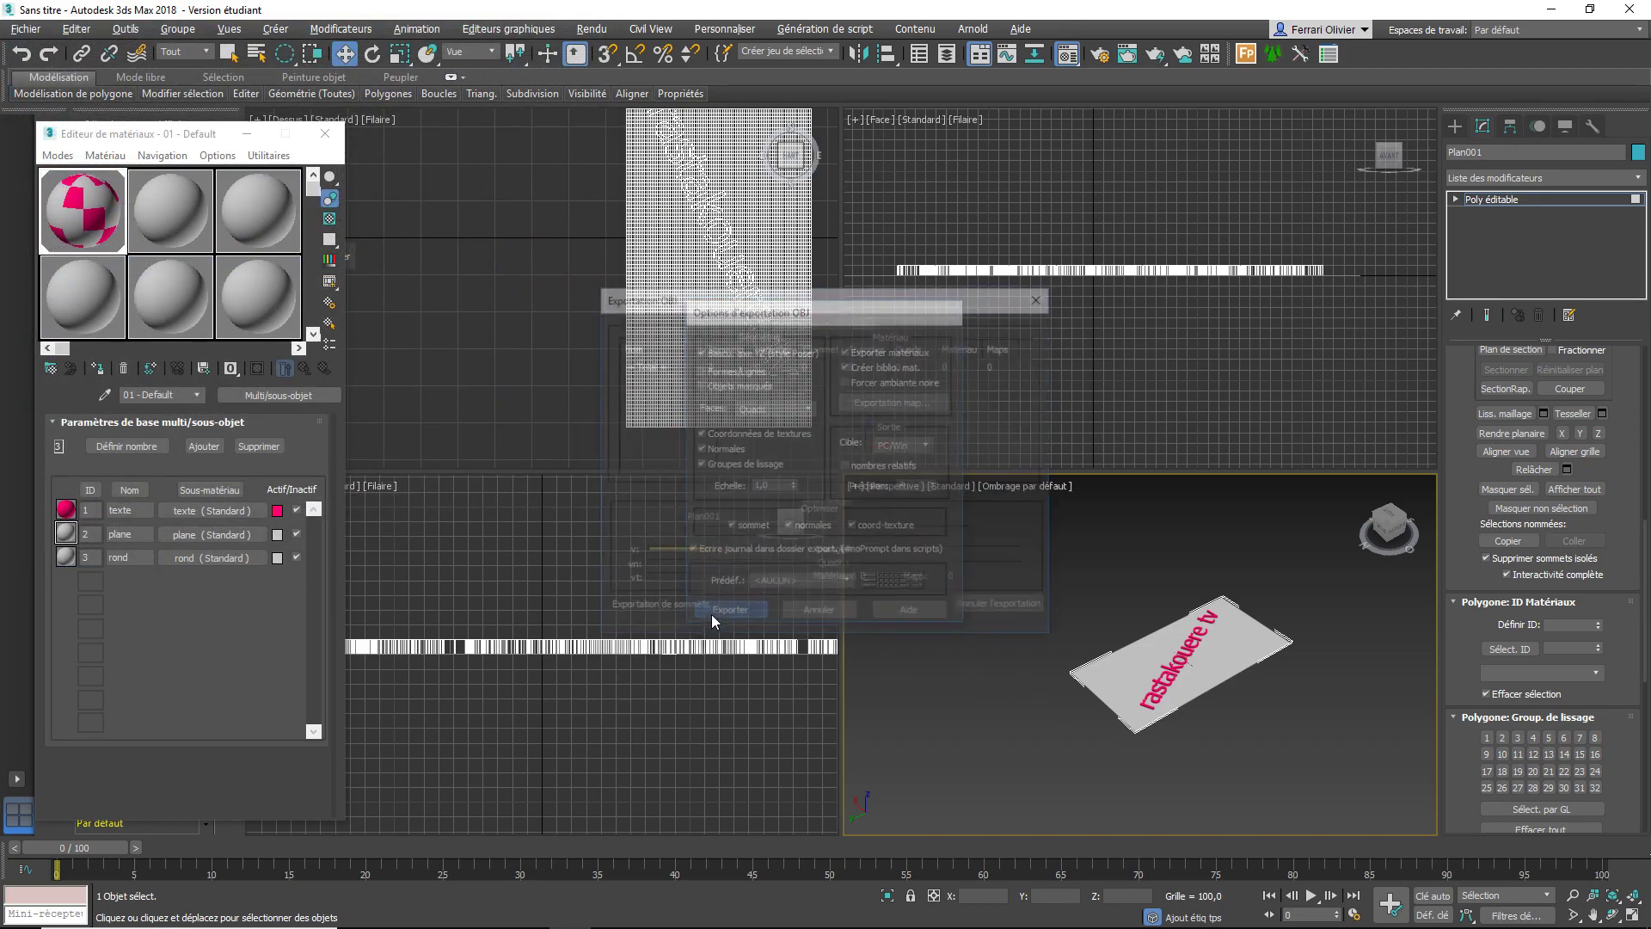
{"action": "left_click", "coordinate": [1000, 609]}
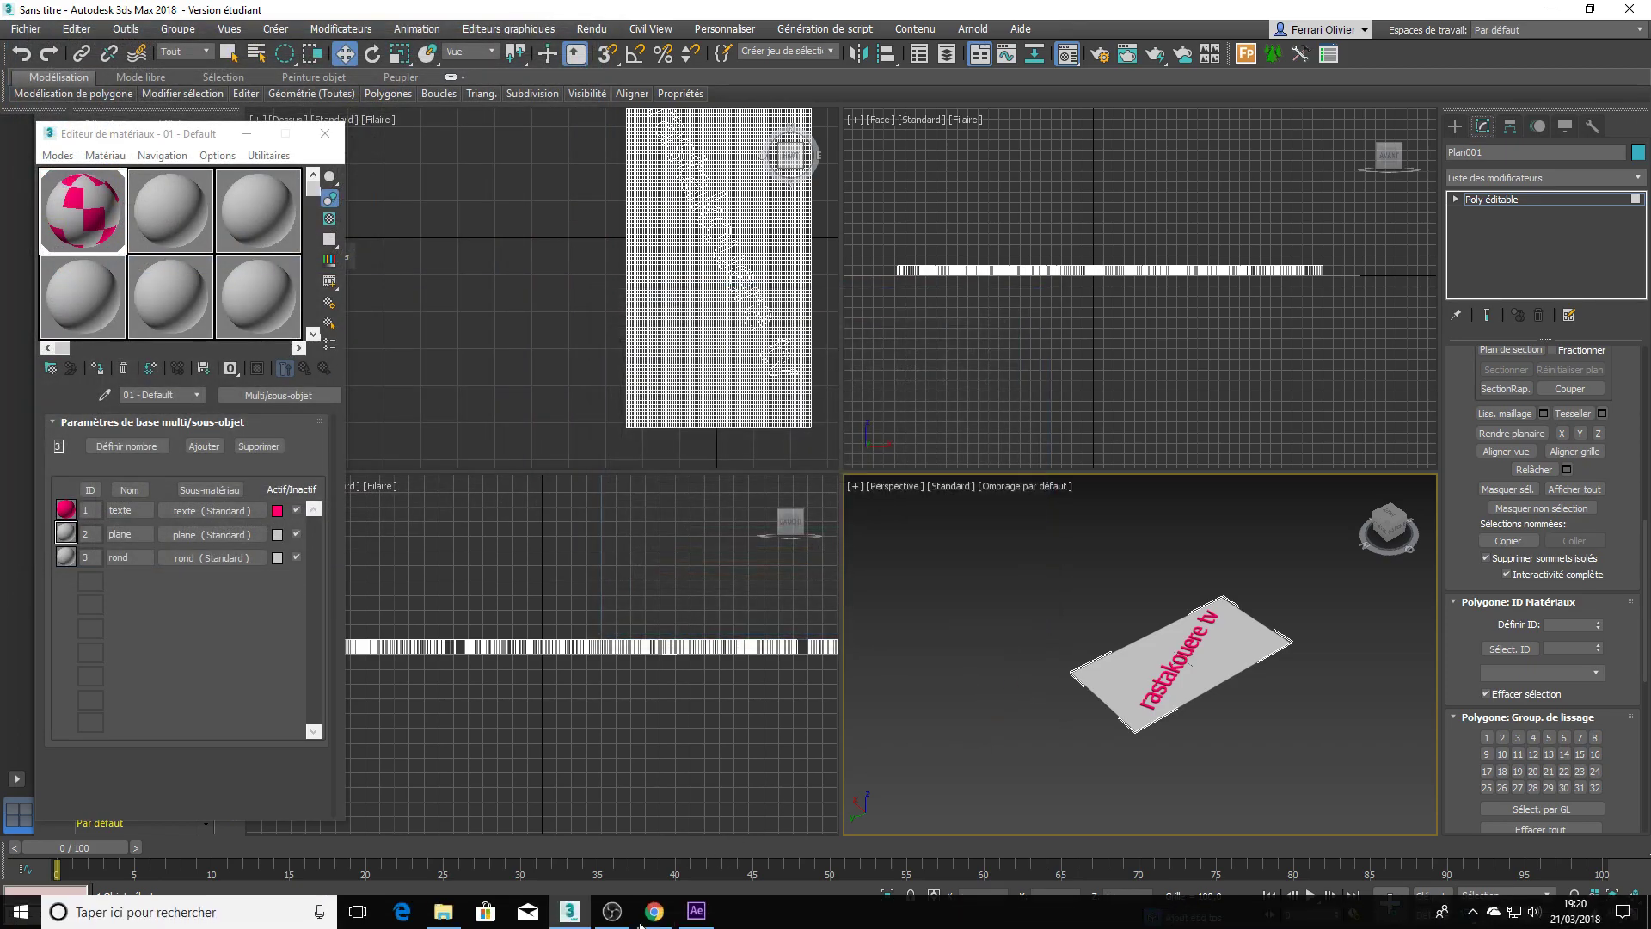
{"action": "left_click", "coordinate": [696, 912]}
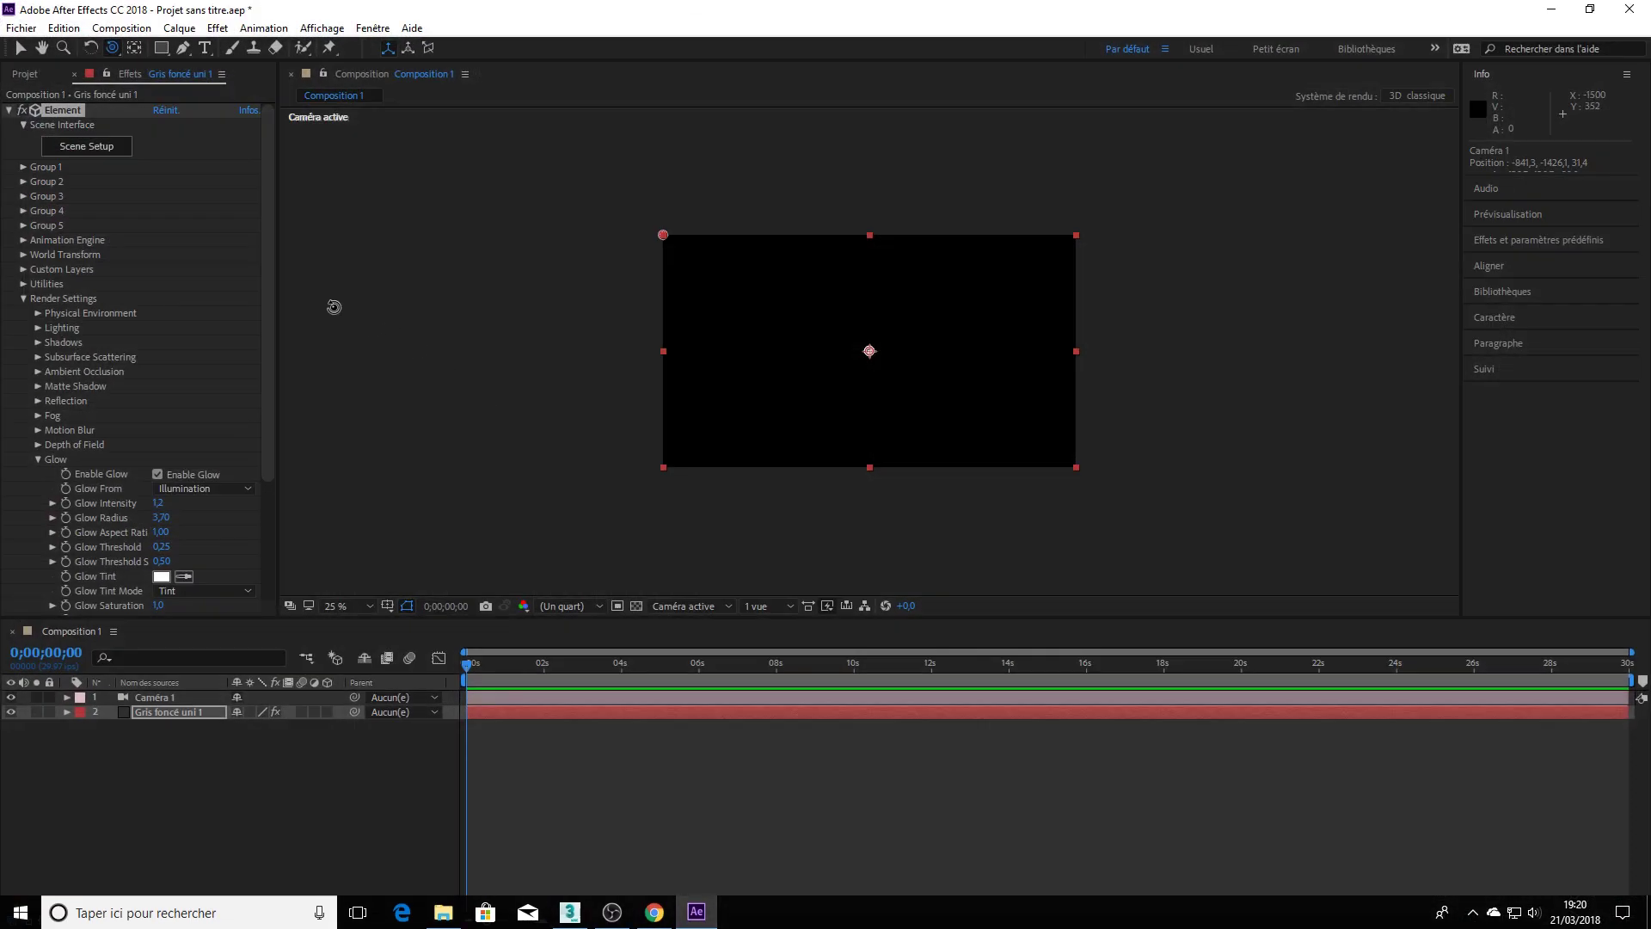
Import teste e3d.obj into Element 3D's Scene Setup and expand its parts
{"action": "left_click", "coordinate": [118, 150]}
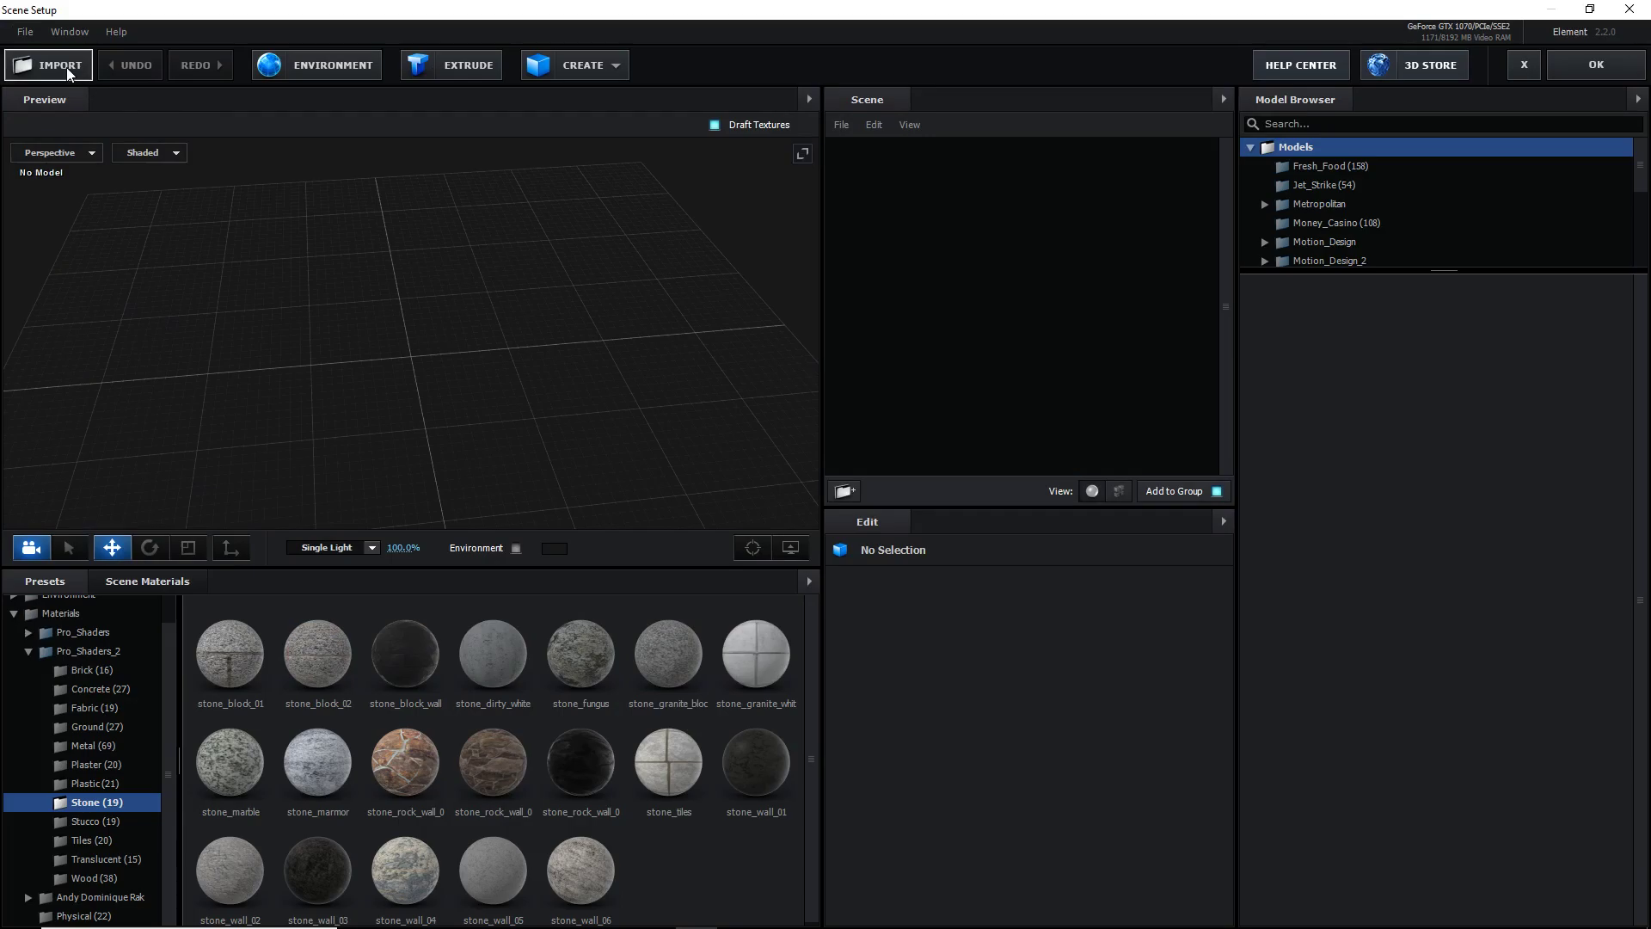
{"action": "left_click", "coordinate": [67, 73]}
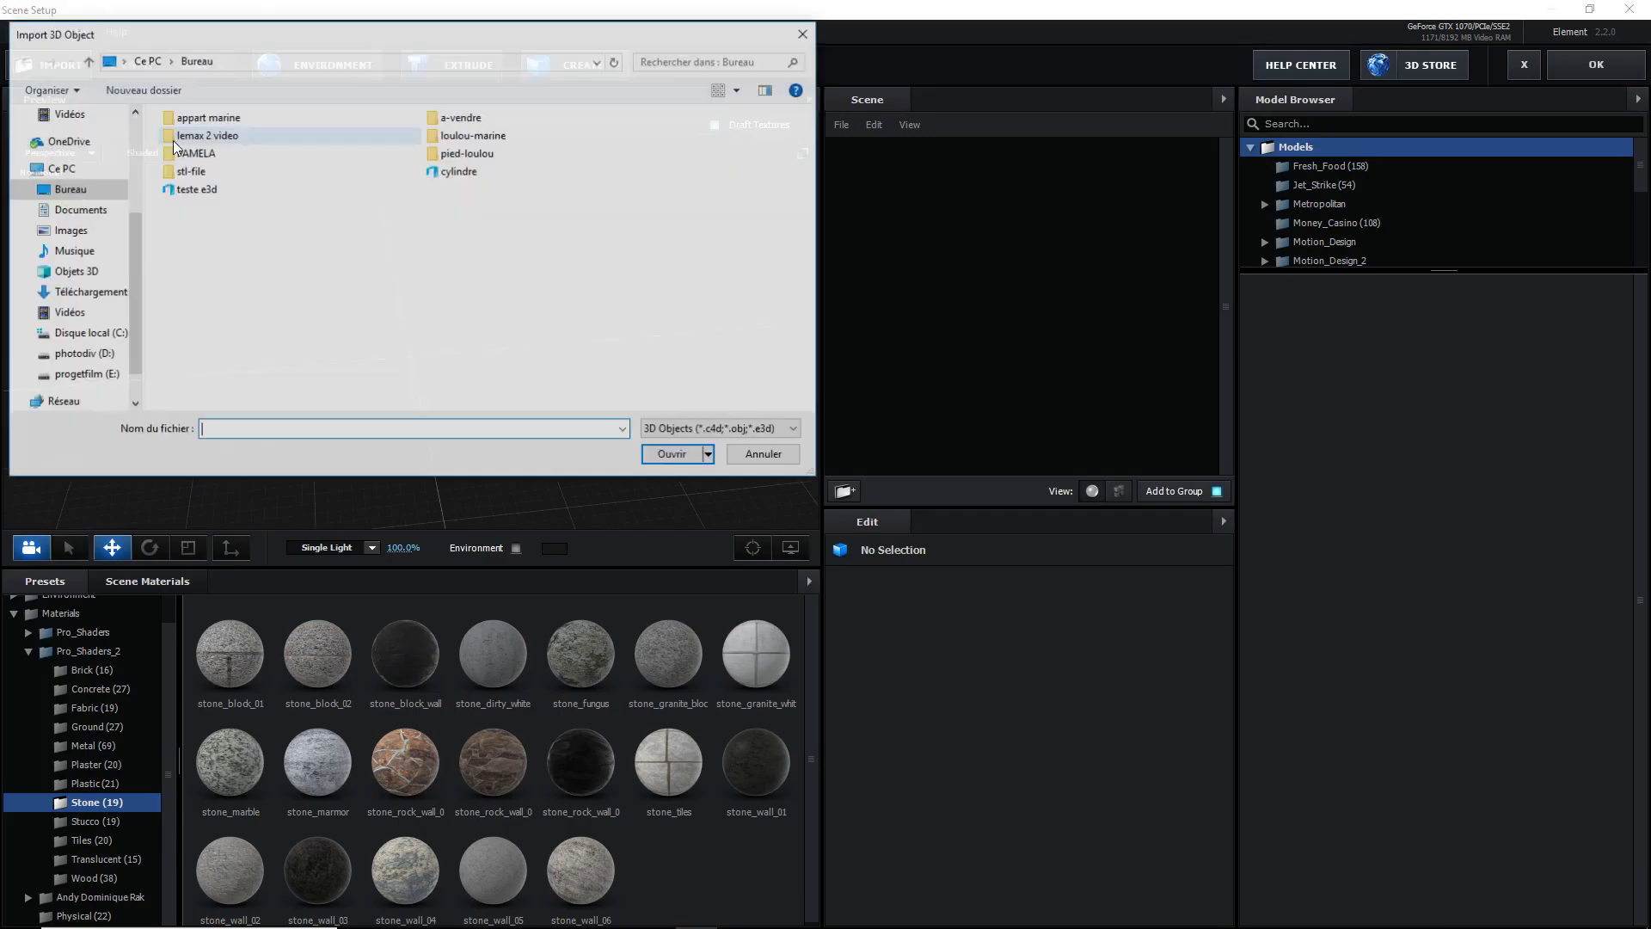
{"action": "double_click", "coordinate": [184, 191]}
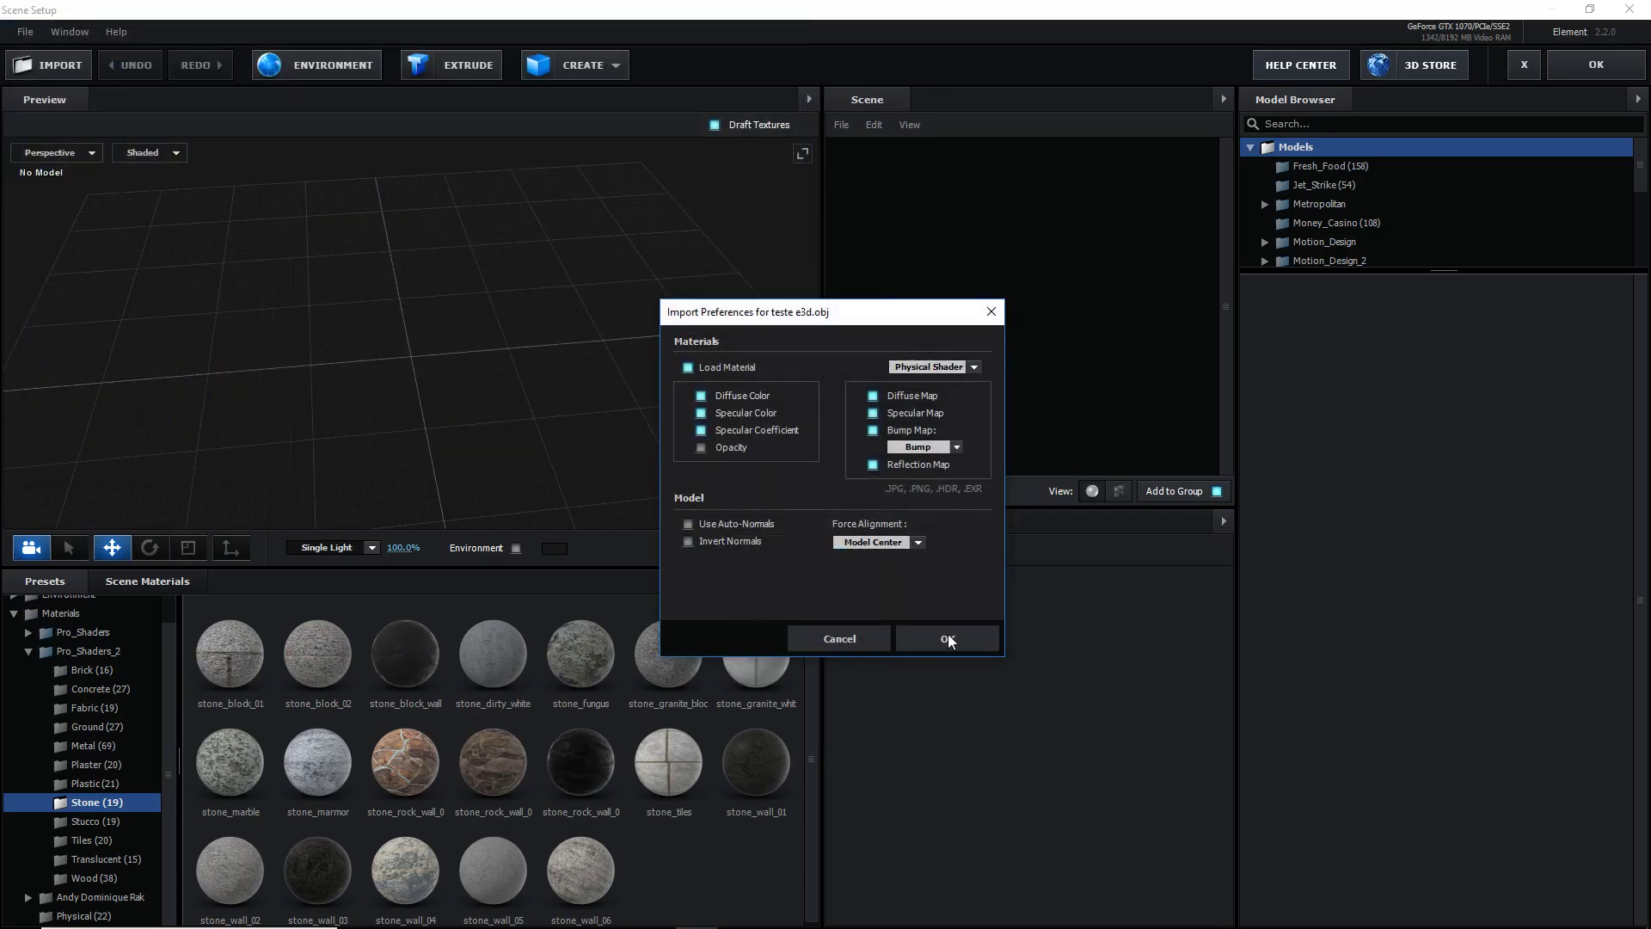
{"action": "left_click", "coordinate": [947, 638]}
{"action": "left_click", "coordinate": [860, 169]}
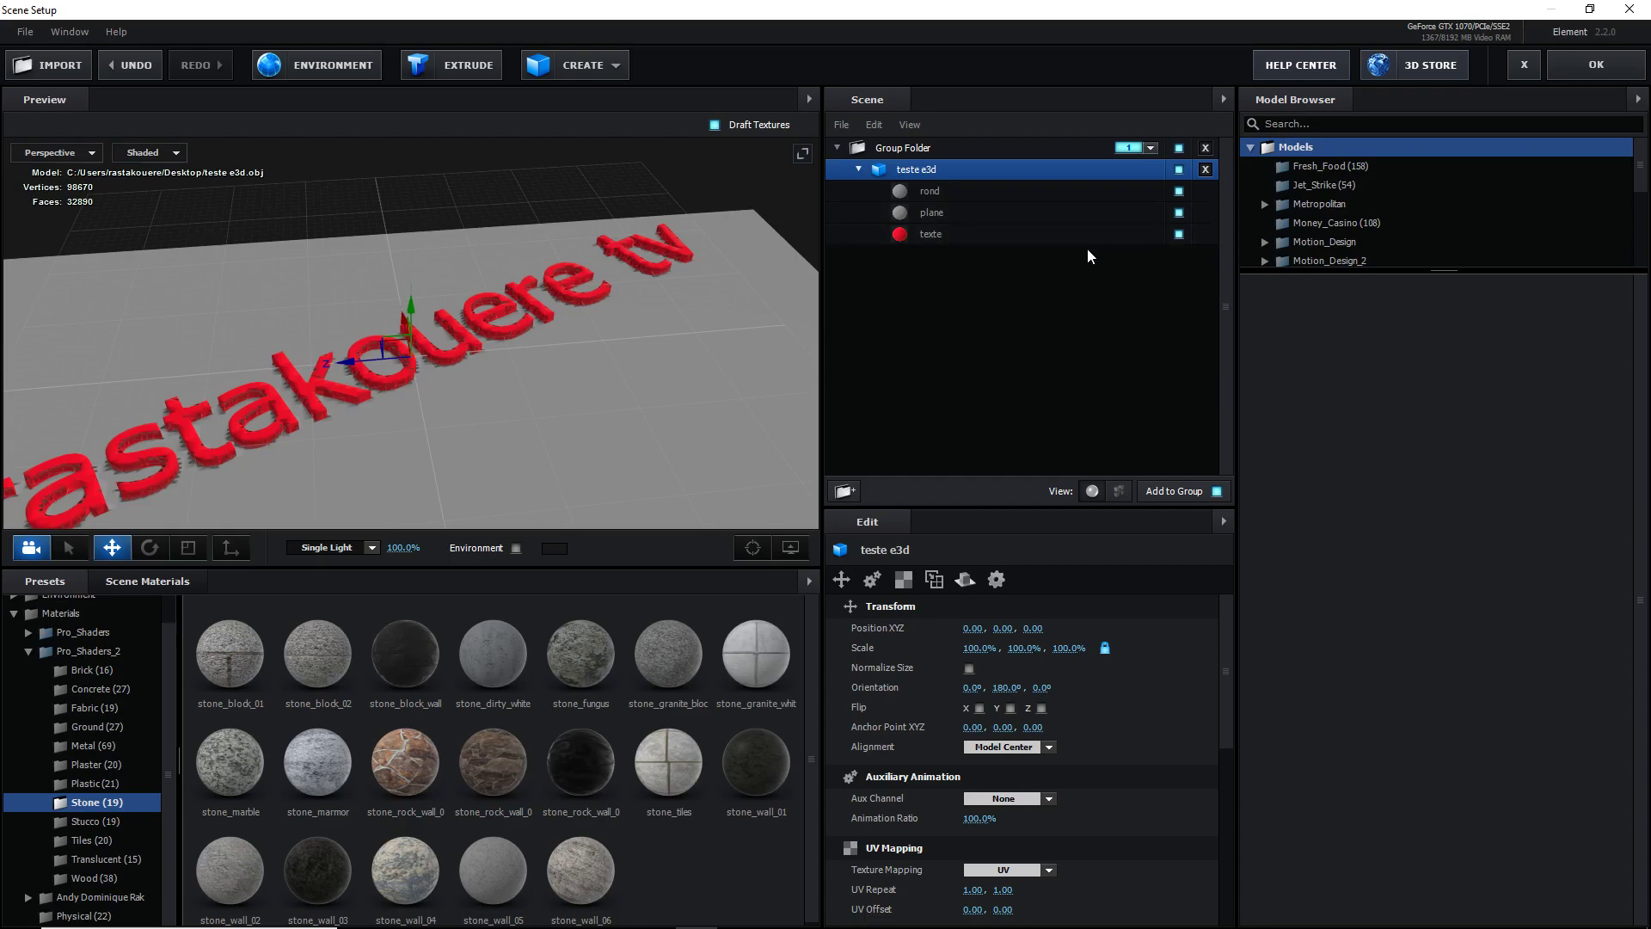
Toggle the rond part's visibility off and on several times
{"action": "scroll", "coordinate": [237, 316], "scroll_direction": "down", "scroll_amount": 3}
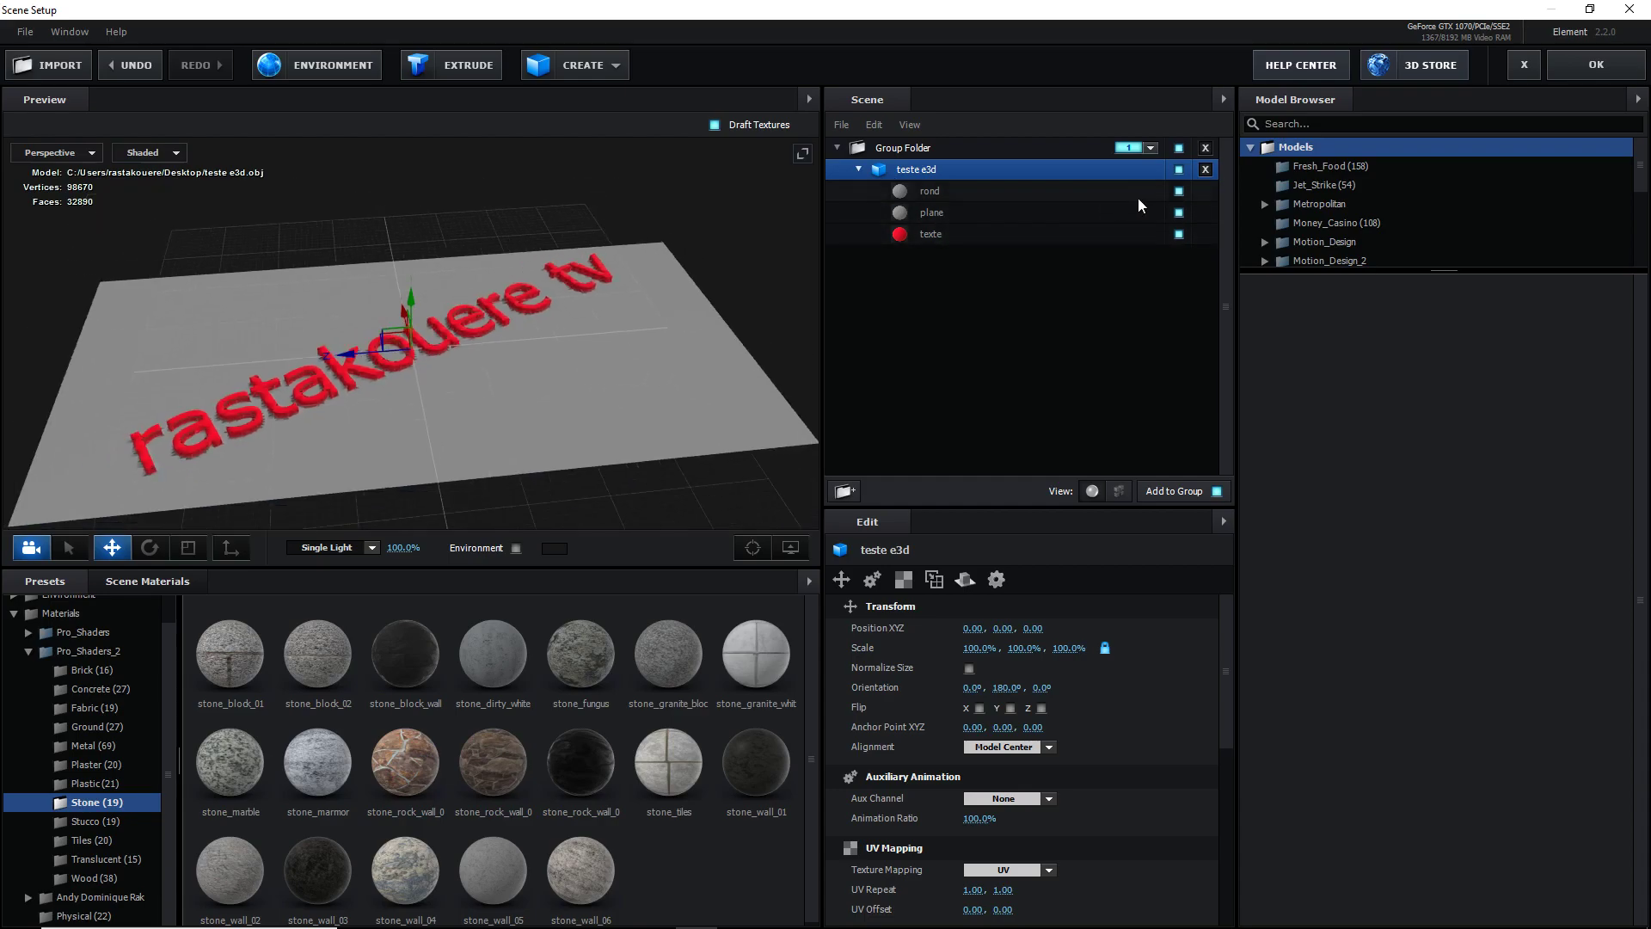
{"action": "left_click", "coordinate": [1179, 191]}
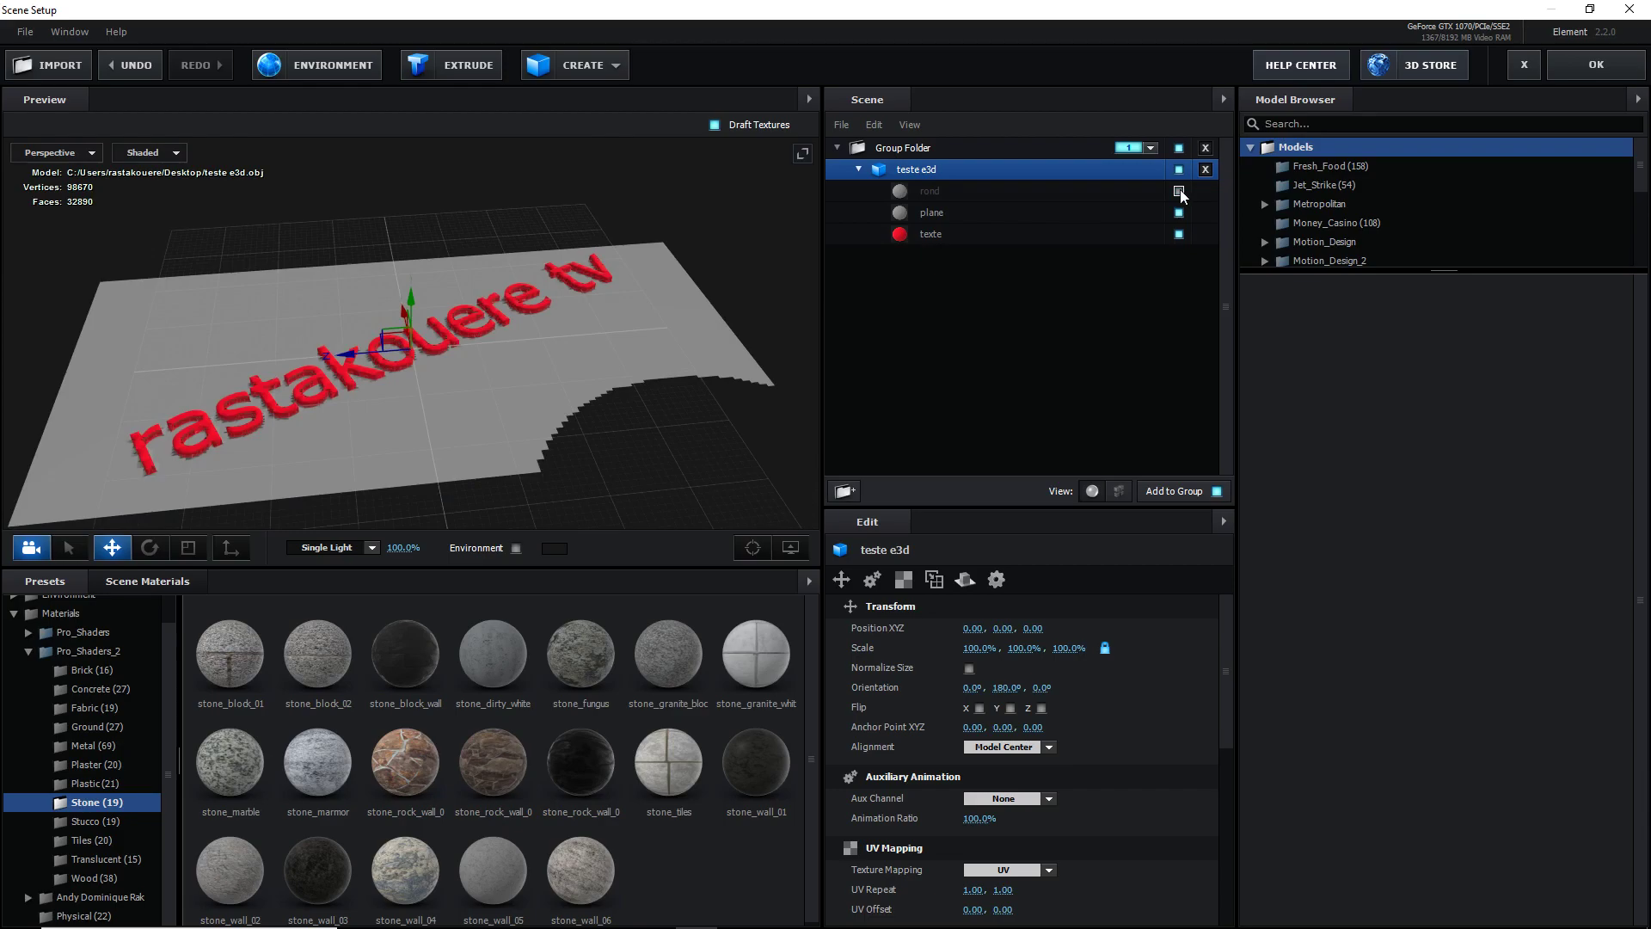
{"action": "left_click", "coordinate": [1179, 191]}
{"action": "left_click", "coordinate": [1179, 190]}
{"action": "left_click", "coordinate": [1179, 191]}
{"action": "double_click", "coordinate": [1179, 191]}
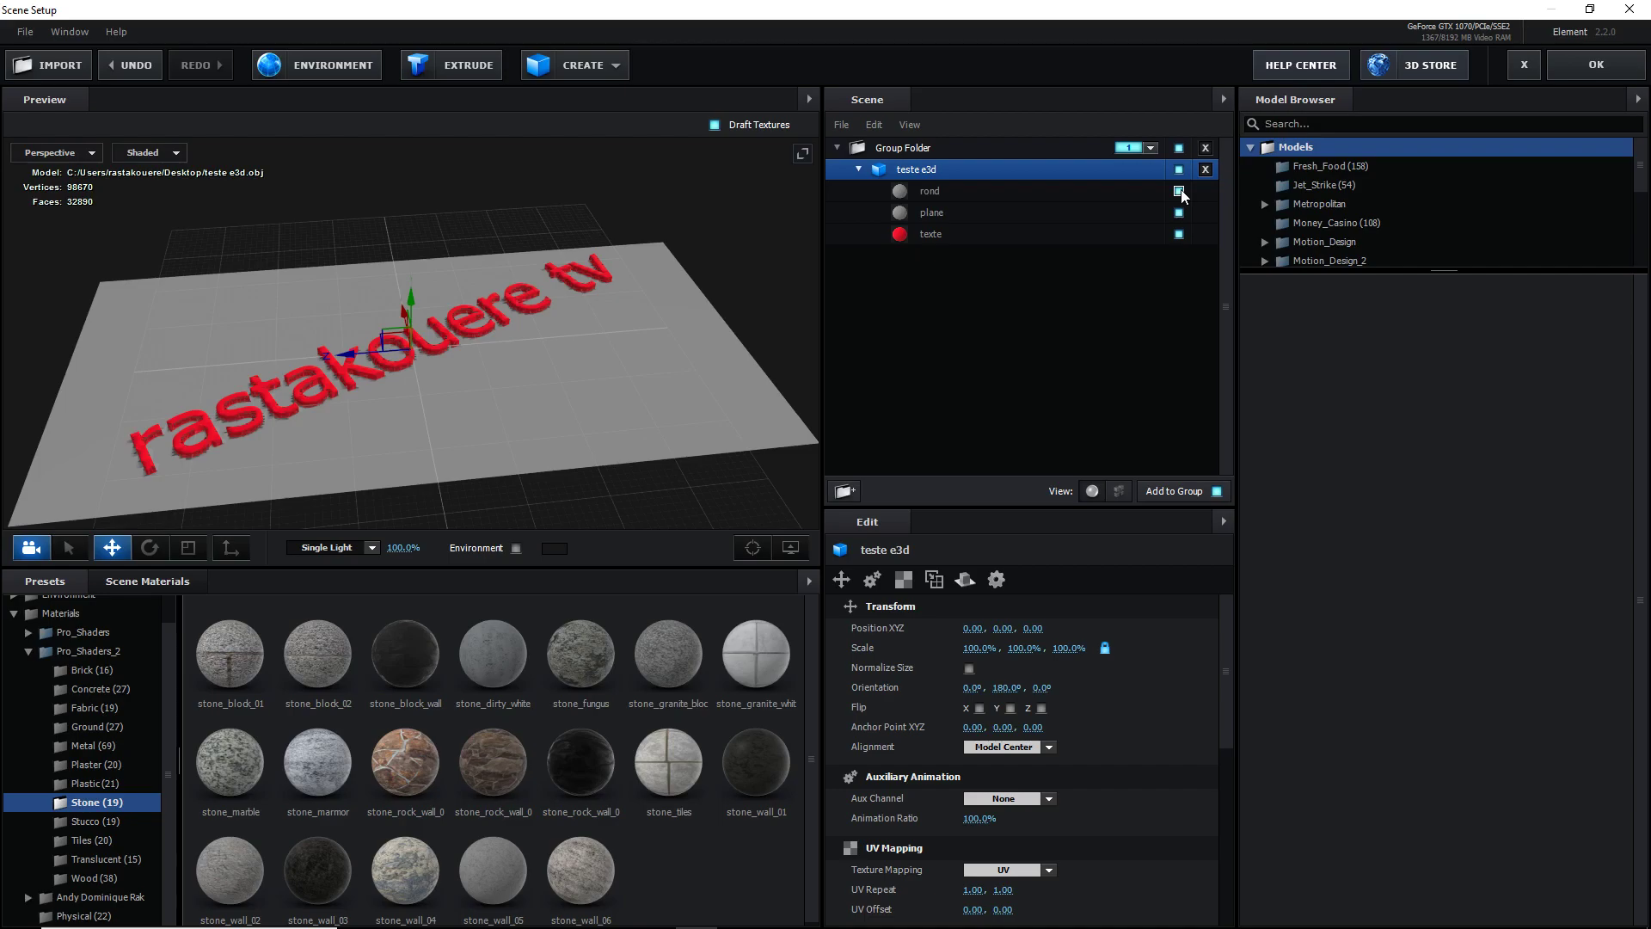
Apply the green_glass Translucent preset to the rond part and close Scene Setup
{"action": "left_click", "coordinate": [1068, 192]}
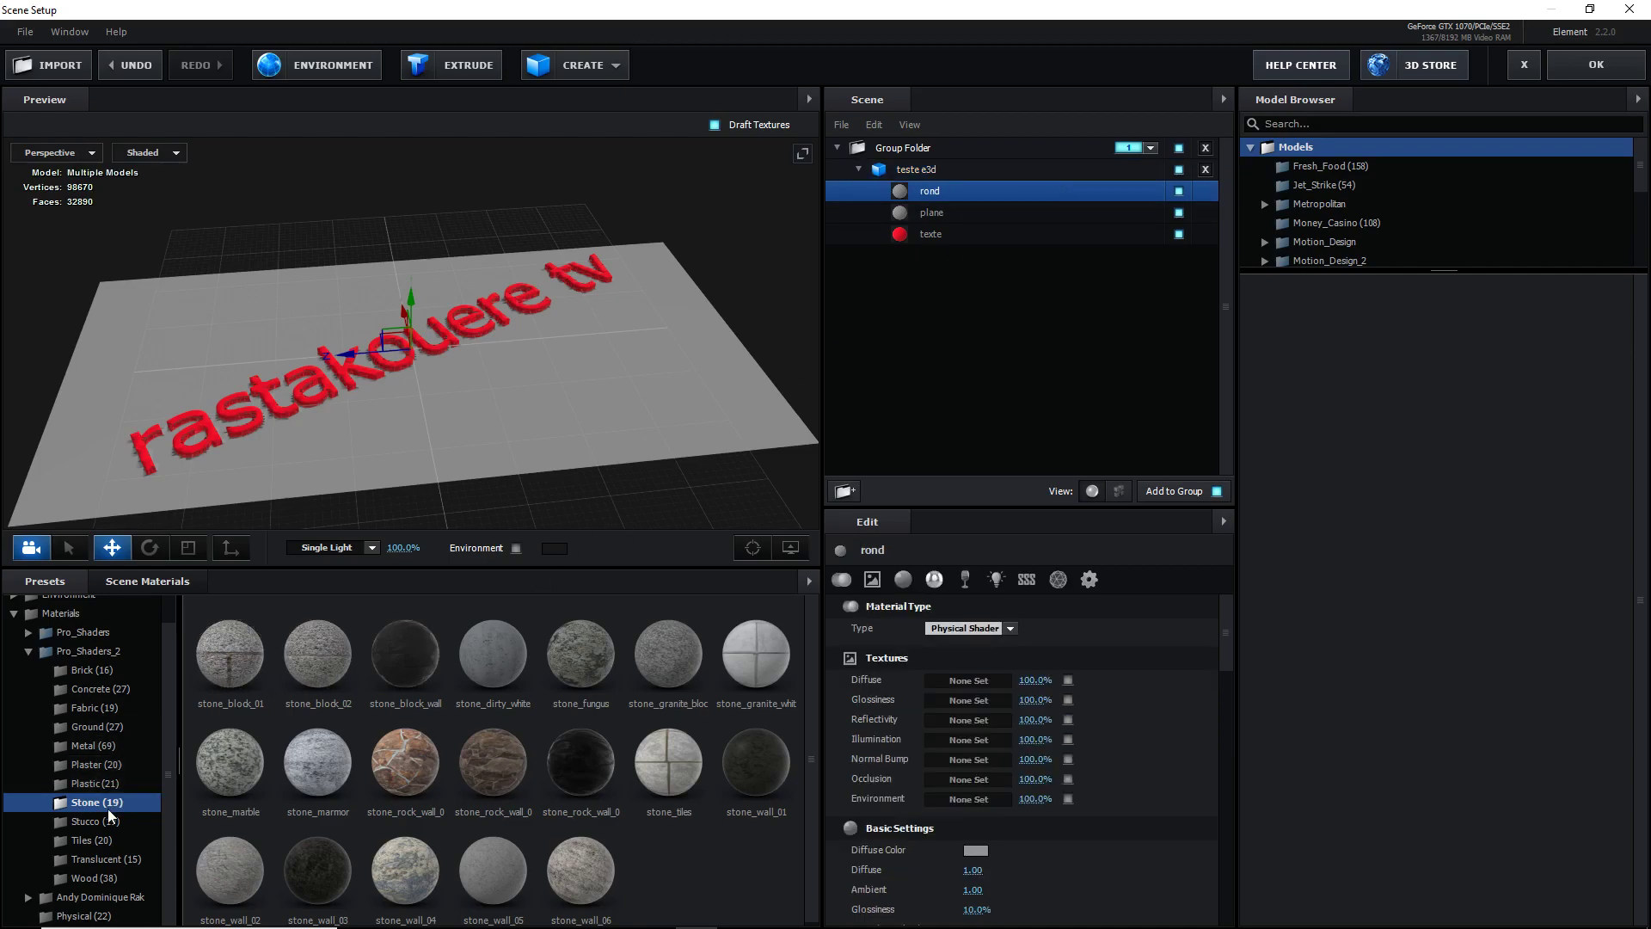
{"action": "left_click", "coordinate": [90, 838]}
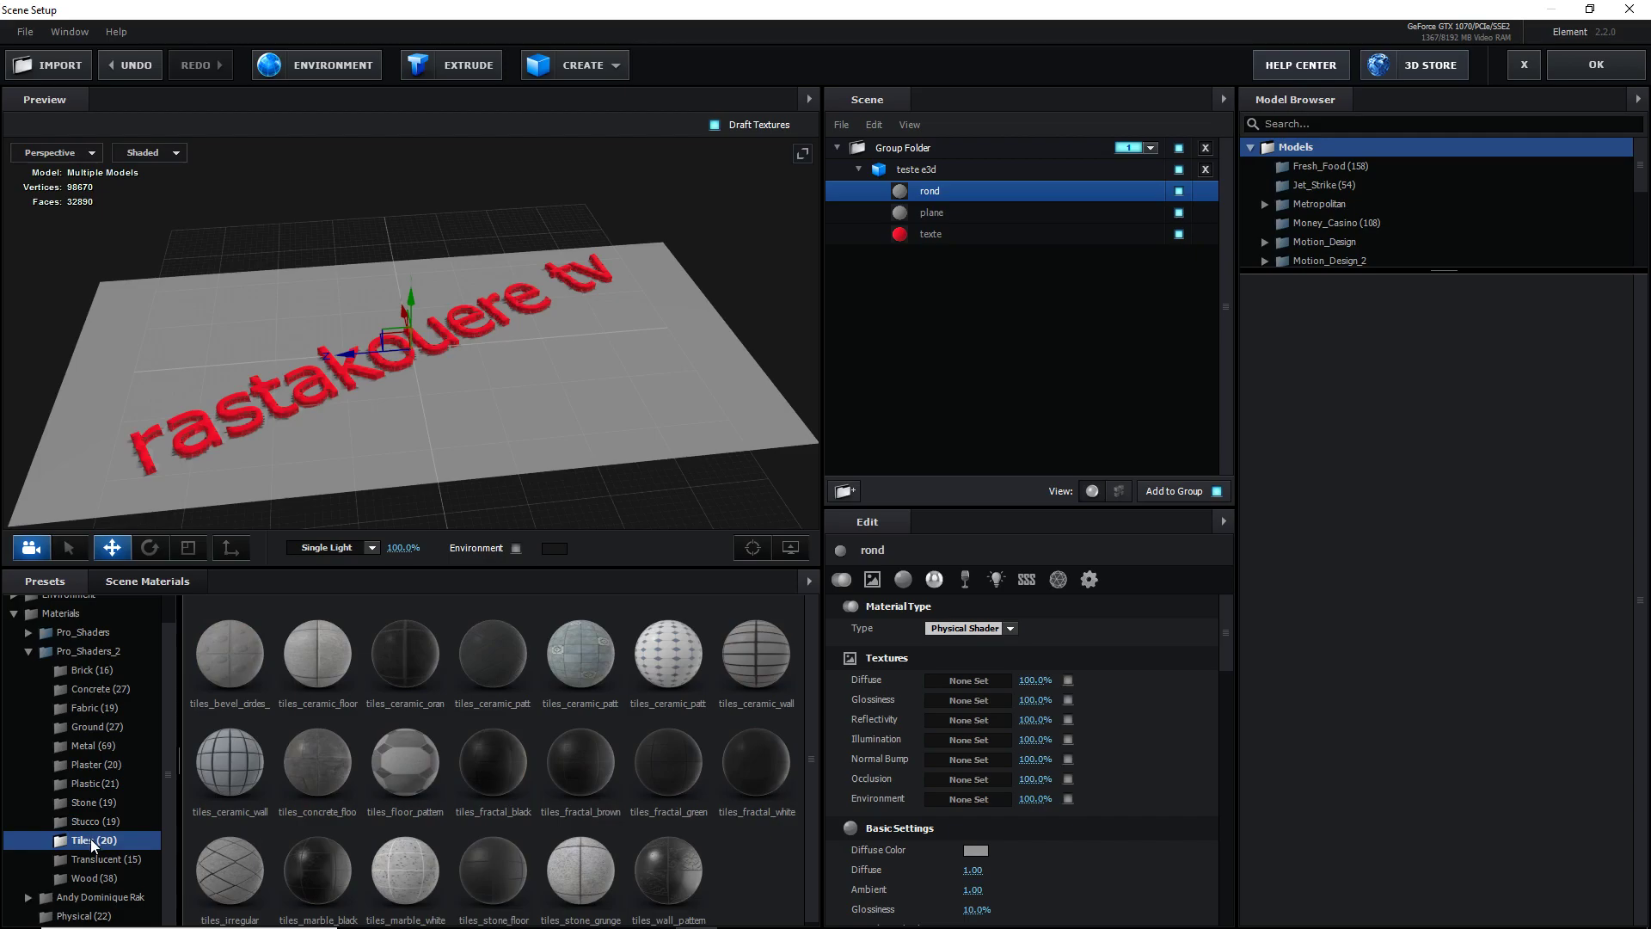
{"action": "left_click", "coordinate": [94, 858]}
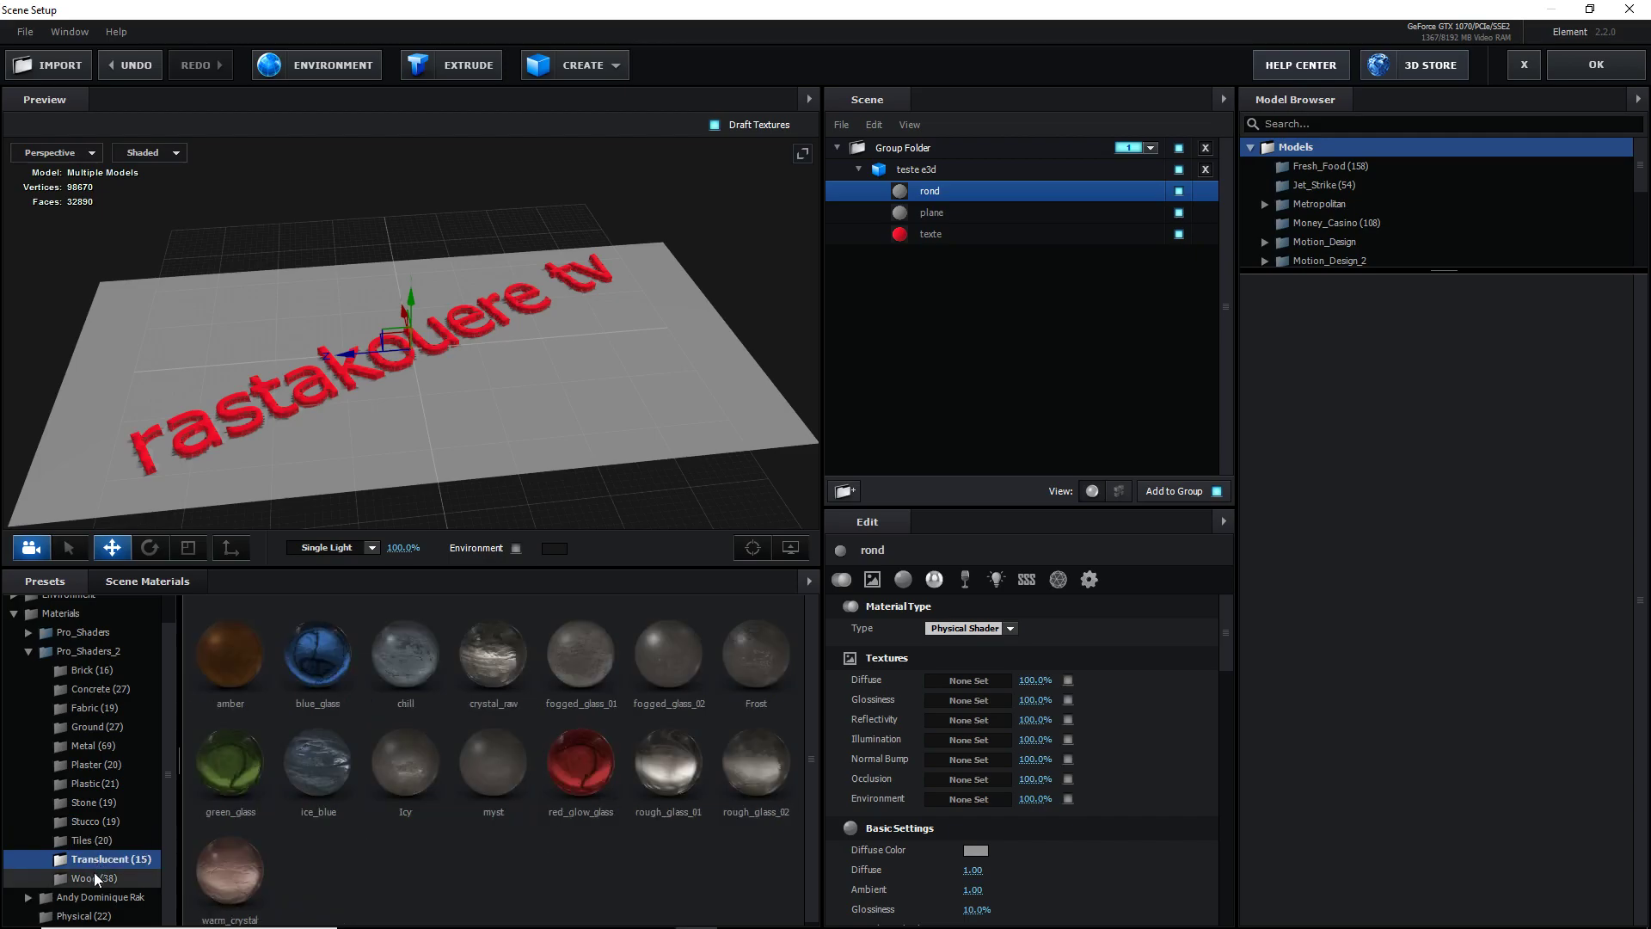
{"action": "left_click", "coordinate": [225, 768]}
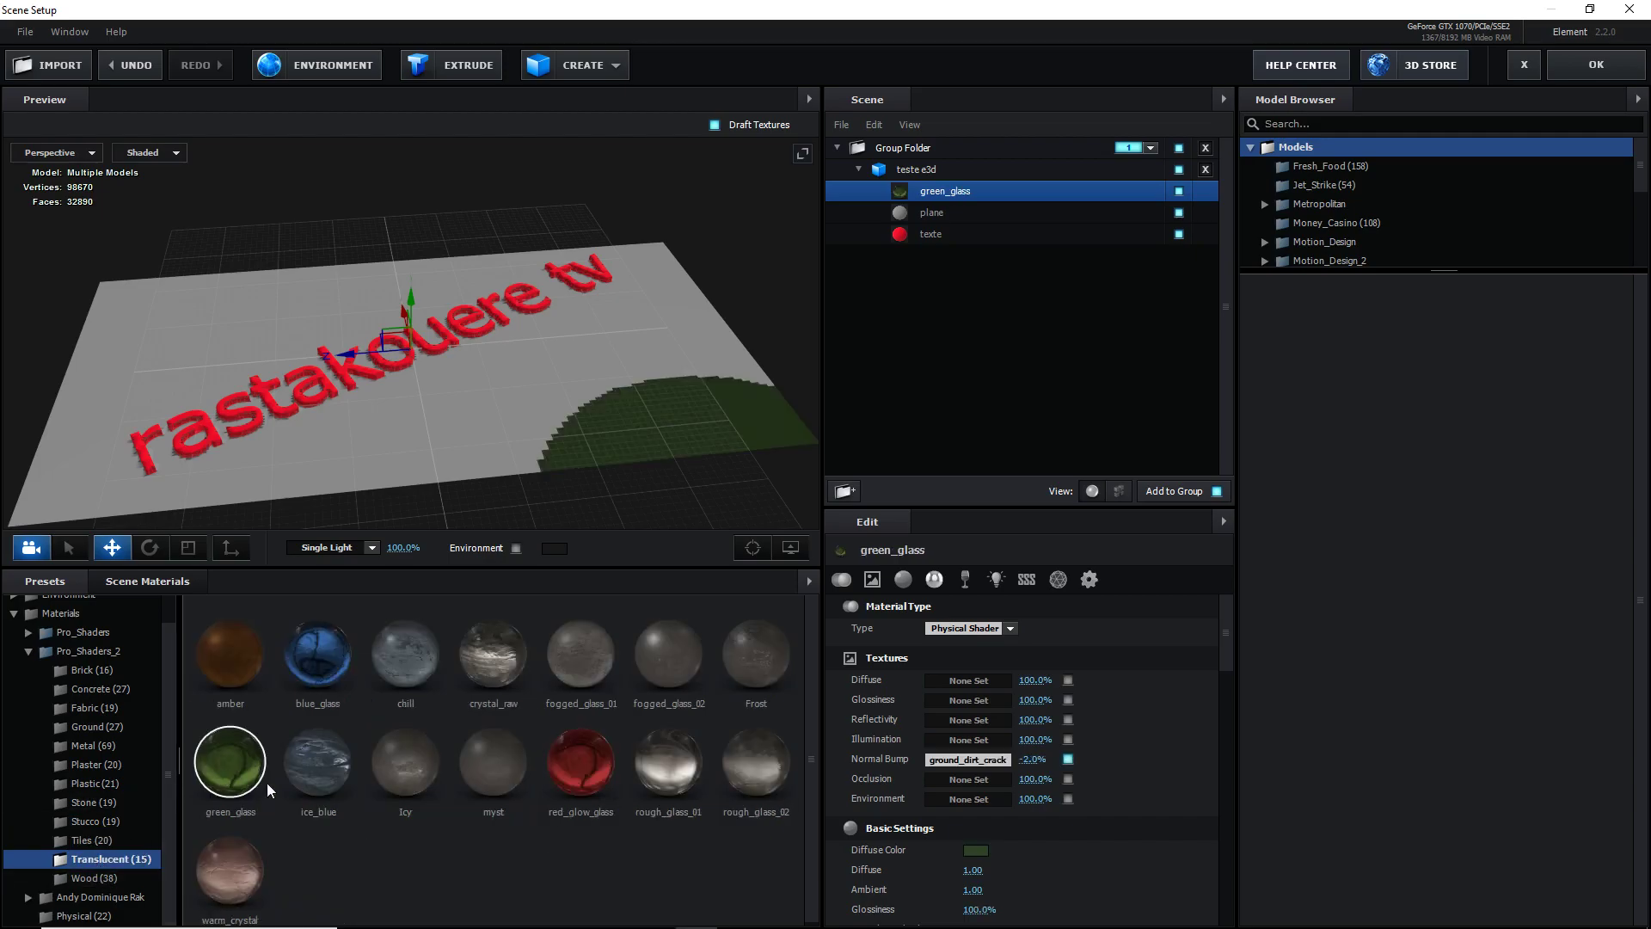
{"action": "left_click", "coordinate": [1597, 68]}
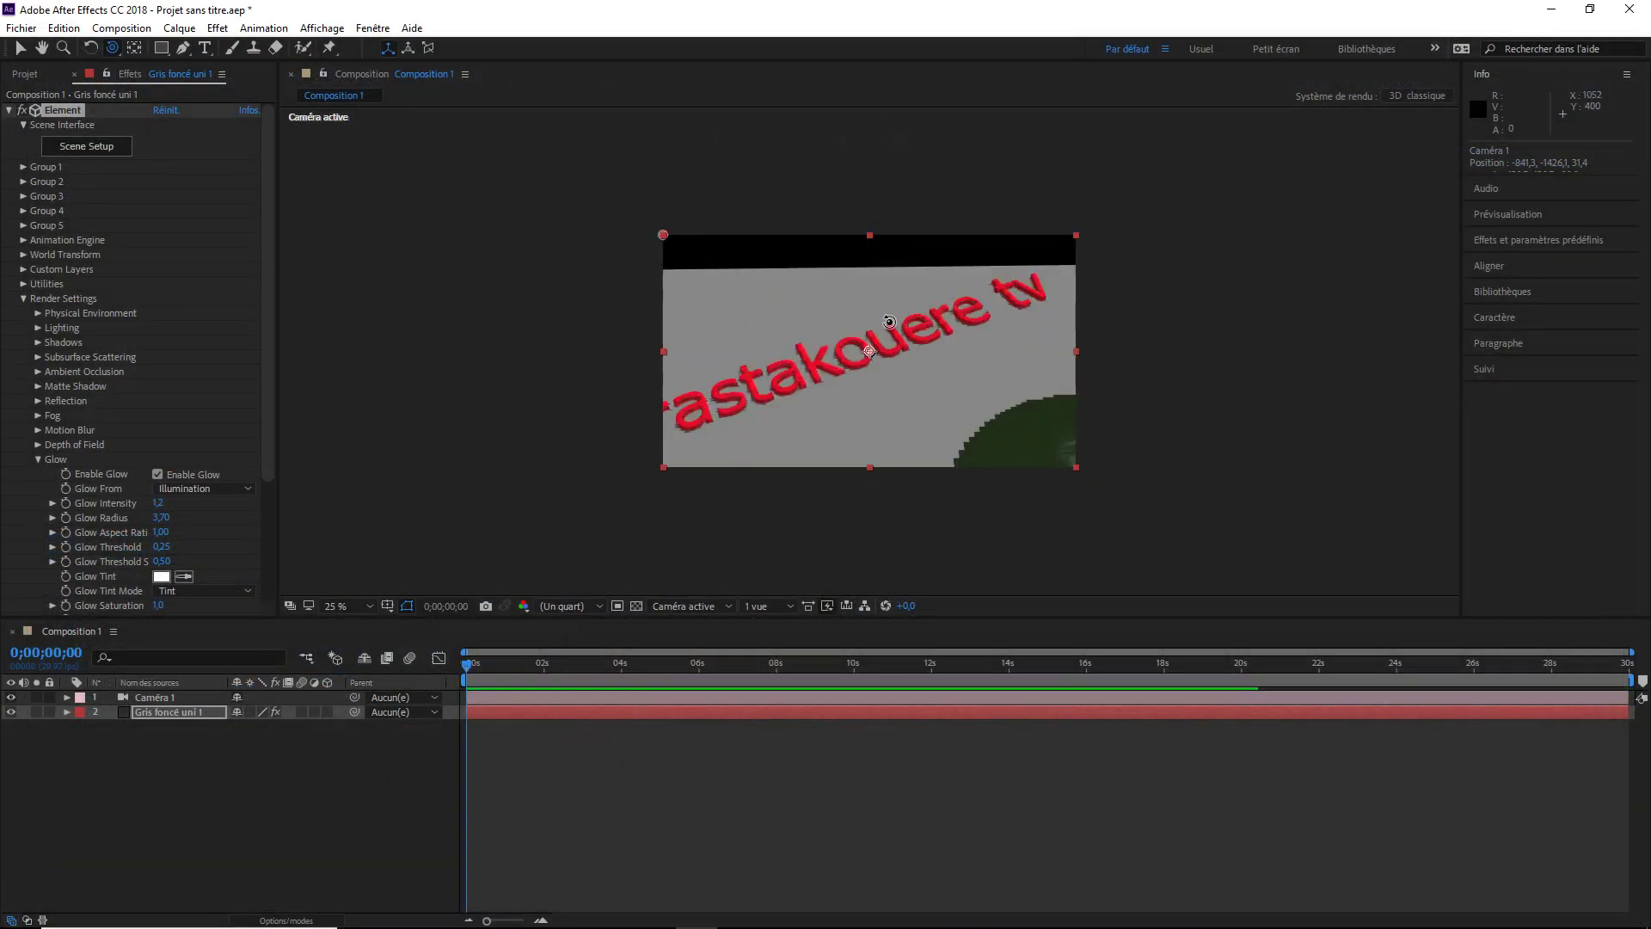
Orbit and dolly Caméra 1 closer so the plane and red text fill the frame
{"action": "key", "text": "c"}
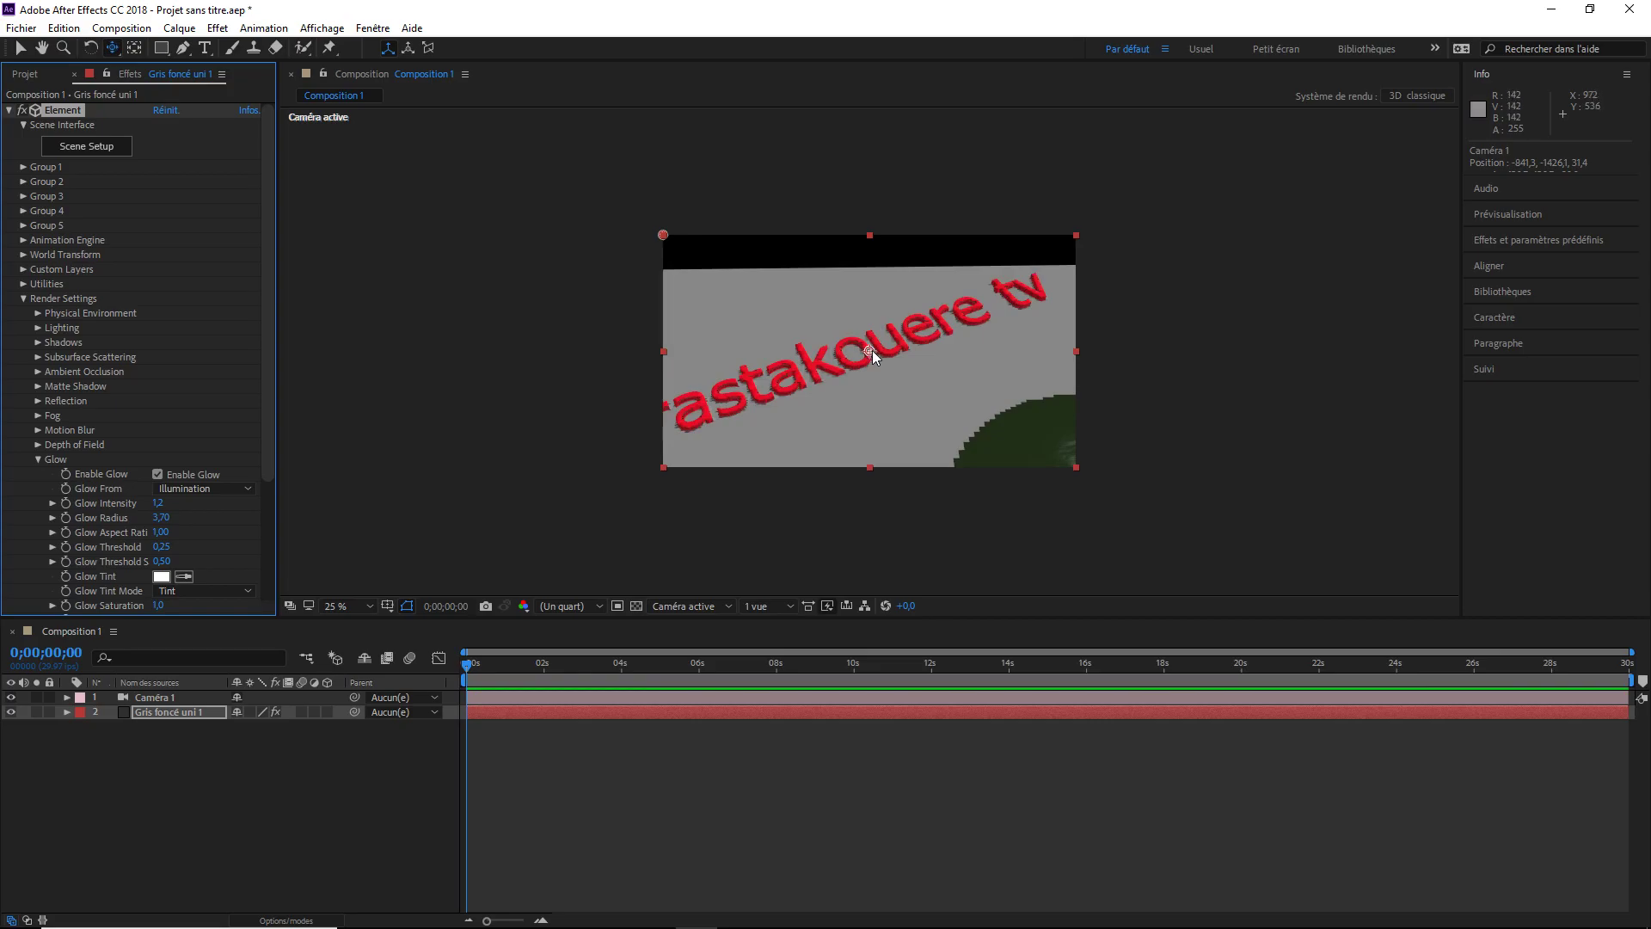
{"action": "left_click_drag", "start_coordinate": [888, 362], "coordinate": [865, 476]}
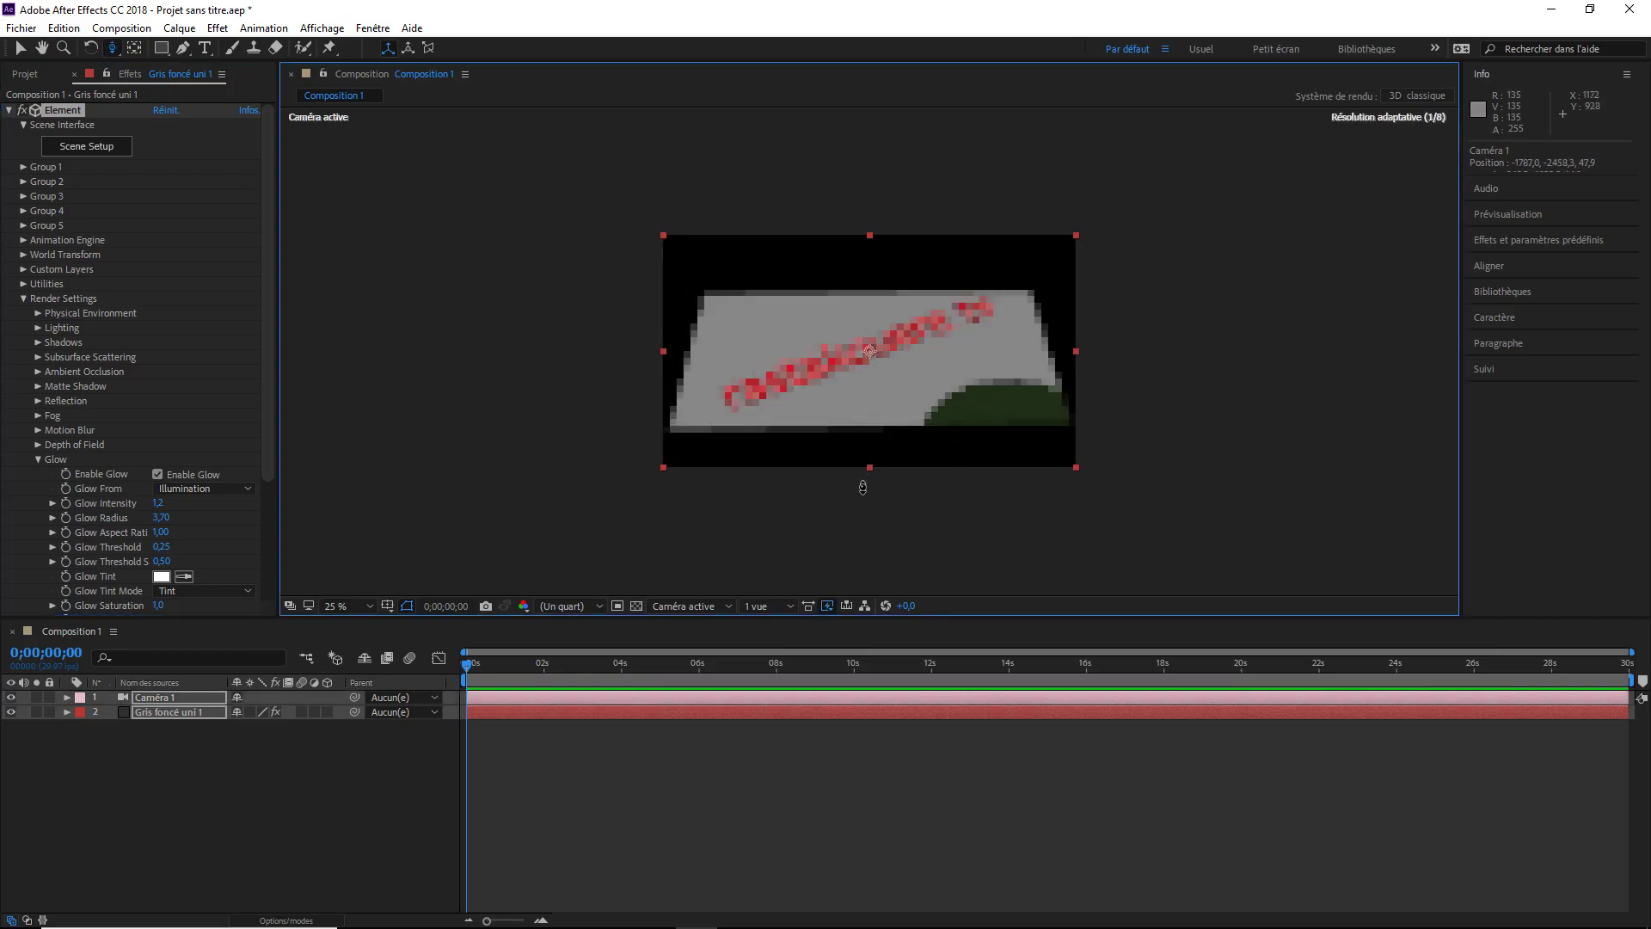
{"action": "scroll", "coordinate": [873, 344], "scroll_direction": "up", "scroll_amount": 6}
{"action": "scroll", "coordinate": [916, 381], "scroll_direction": "down", "scroll_amount": 2}
{"action": "scroll", "coordinate": [916, 381], "scroll_direction": "down", "scroll_amount": 2}
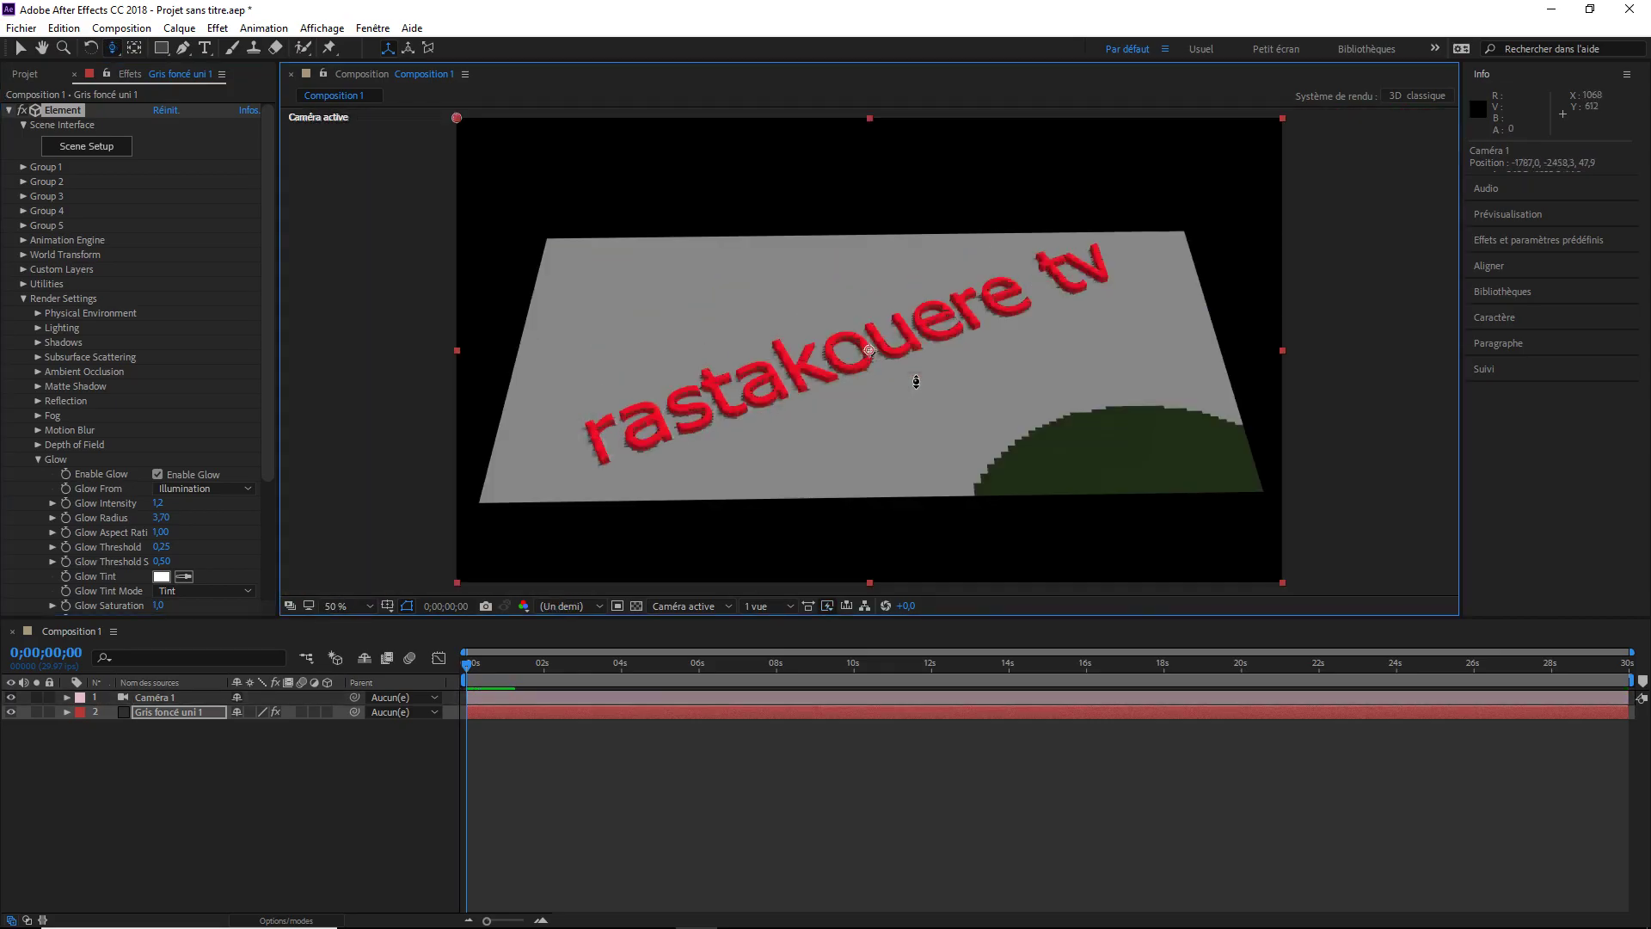
{"action": "left_click_drag", "start_coordinate": [916, 382], "coordinate": [965, 365]}
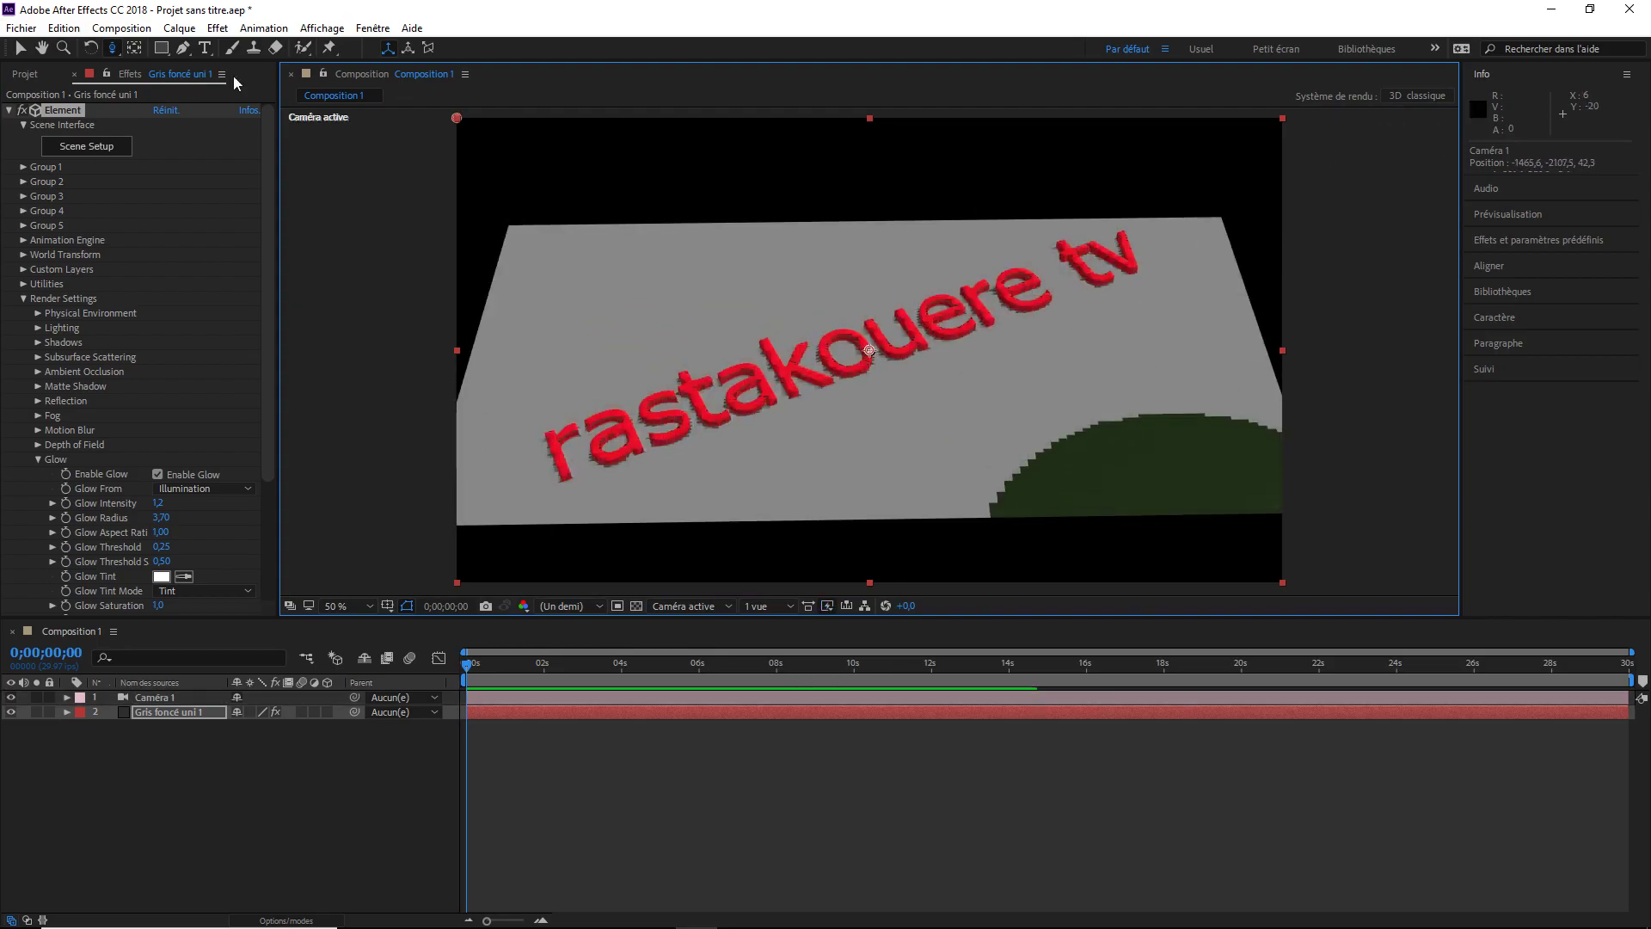
{"action": "left_click", "coordinate": [86, 146]}
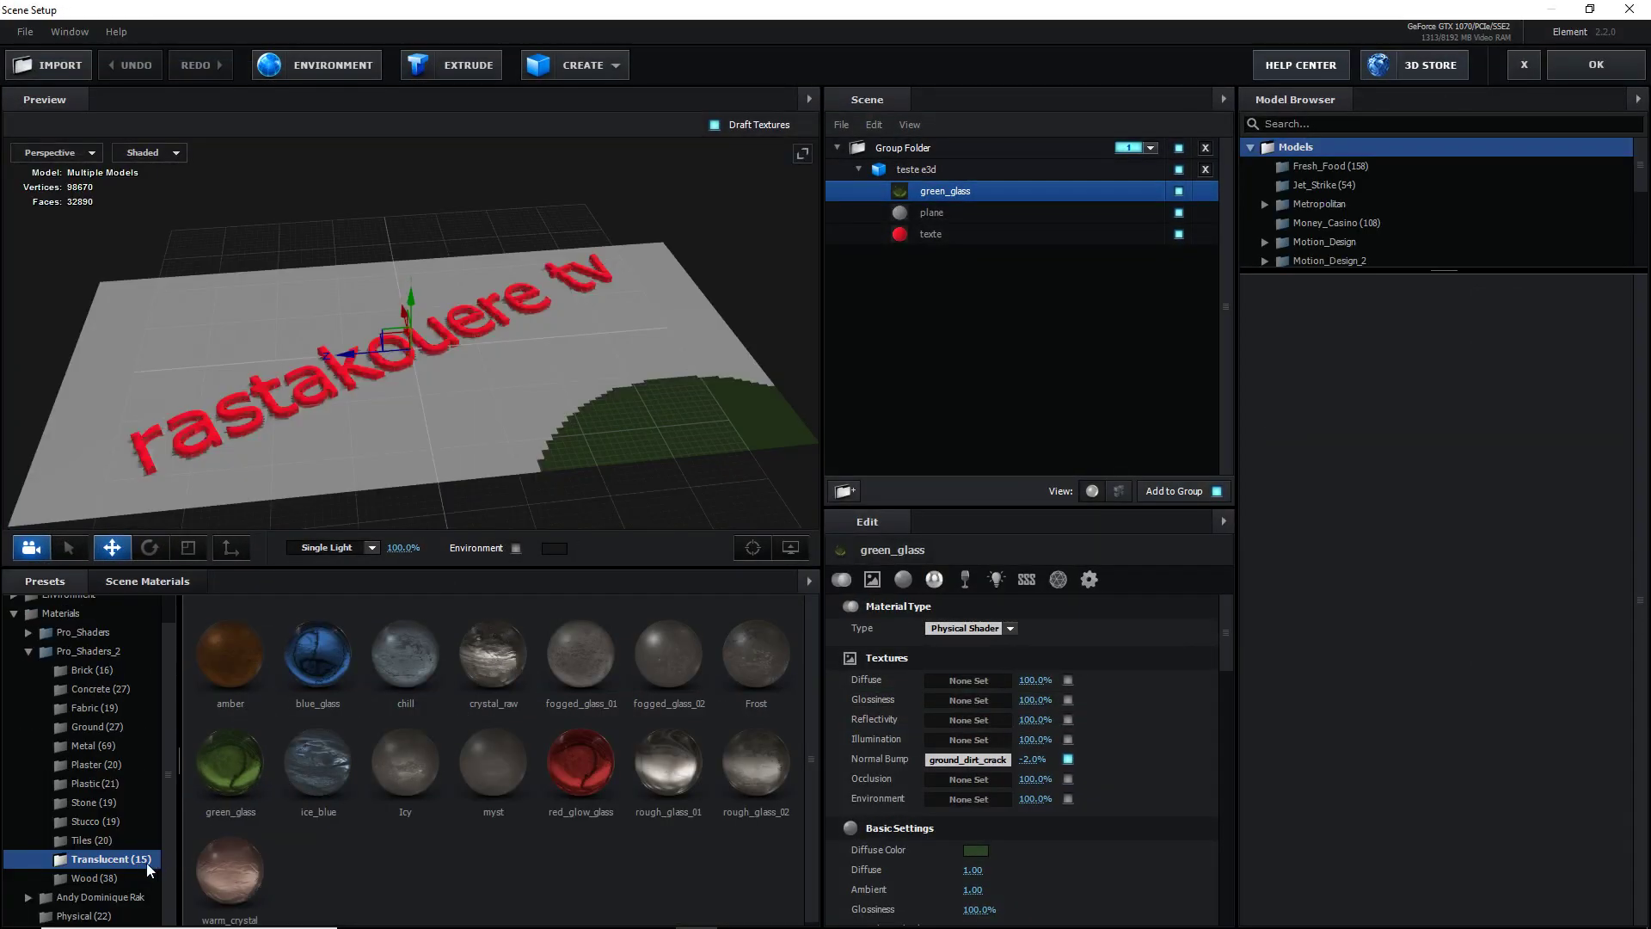
Apply the wood_cork_02 Wood preset to the round patch and close Scene Setup
{"action": "left_click", "coordinate": [100, 875]}
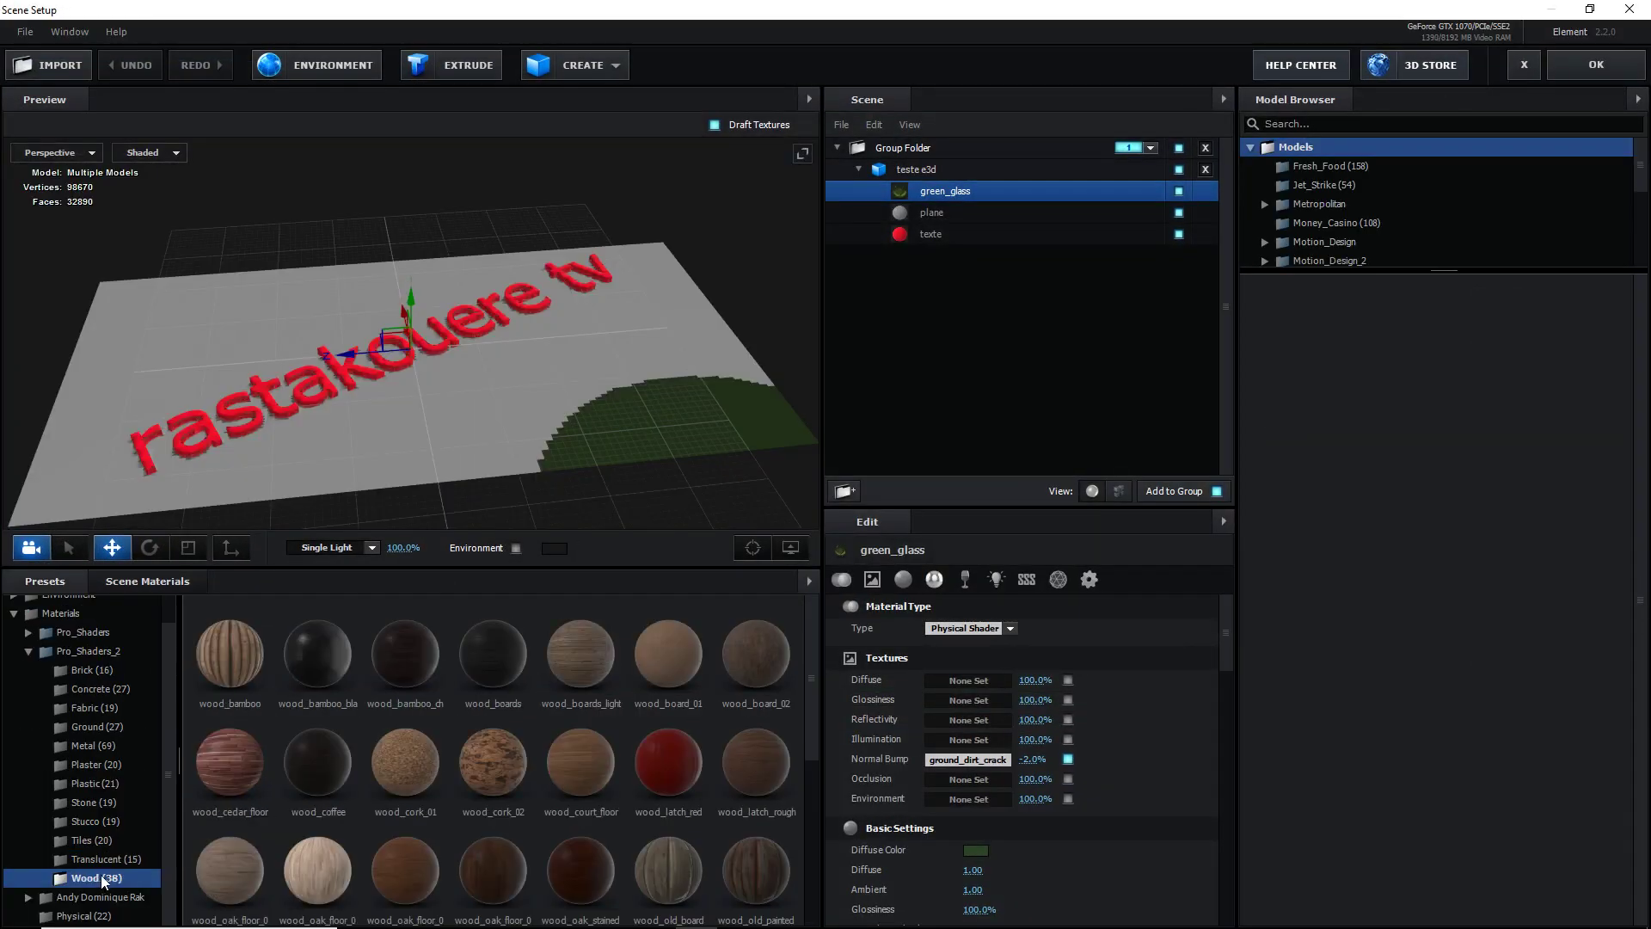
{"action": "double_click", "coordinate": [477, 762]}
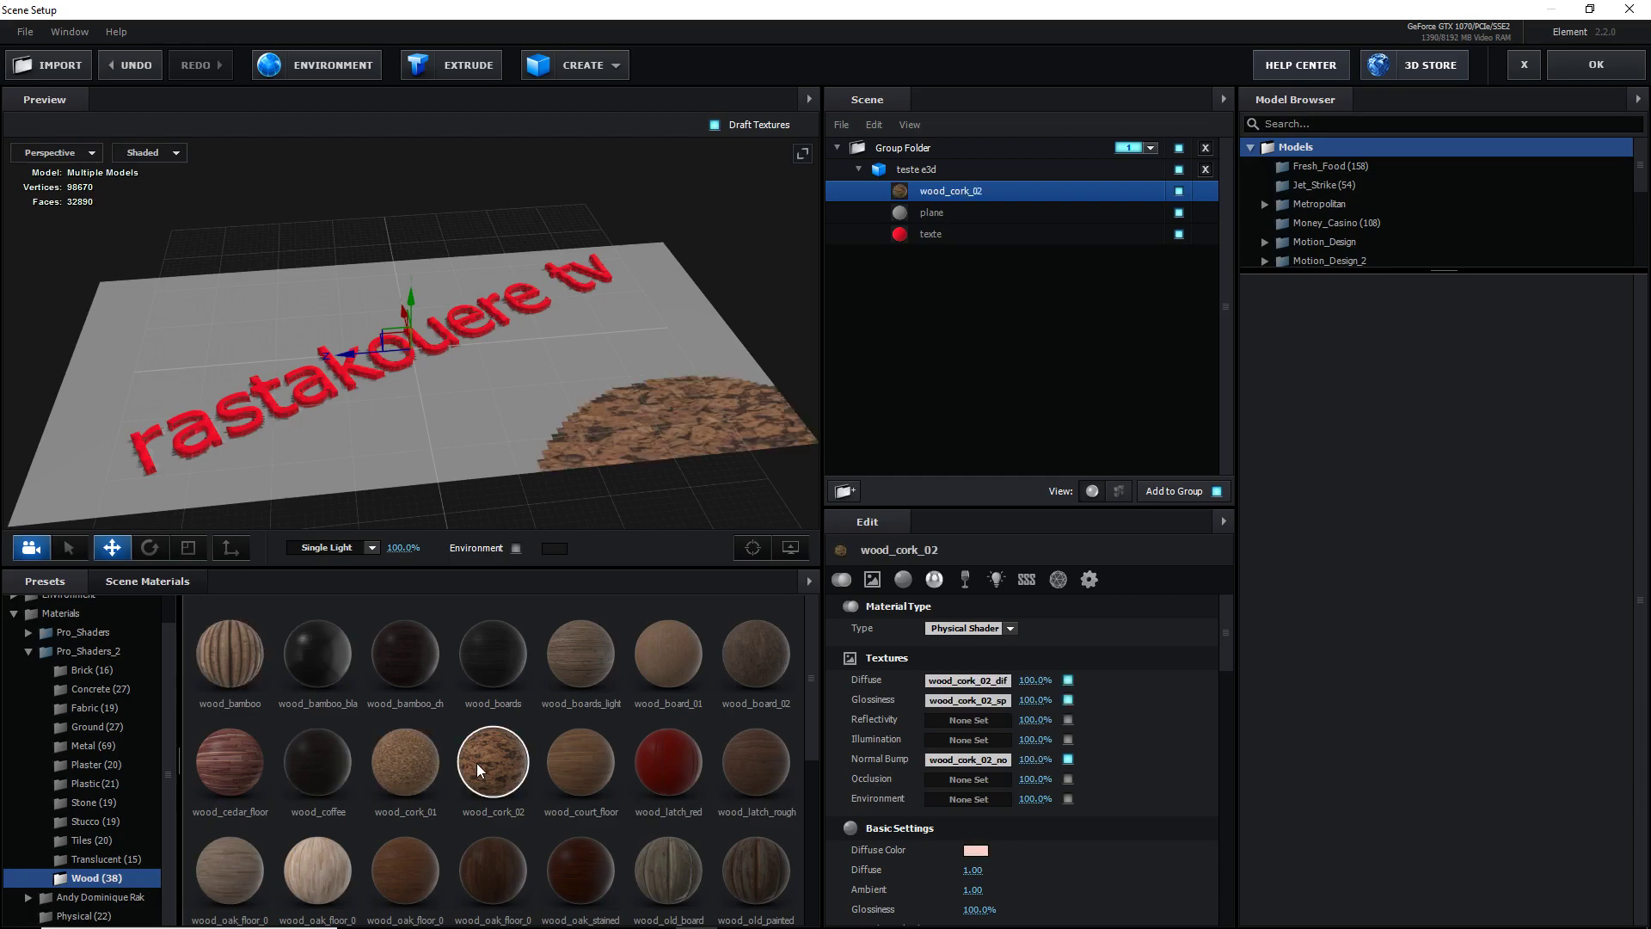
{"action": "left_click", "coordinate": [1561, 74]}
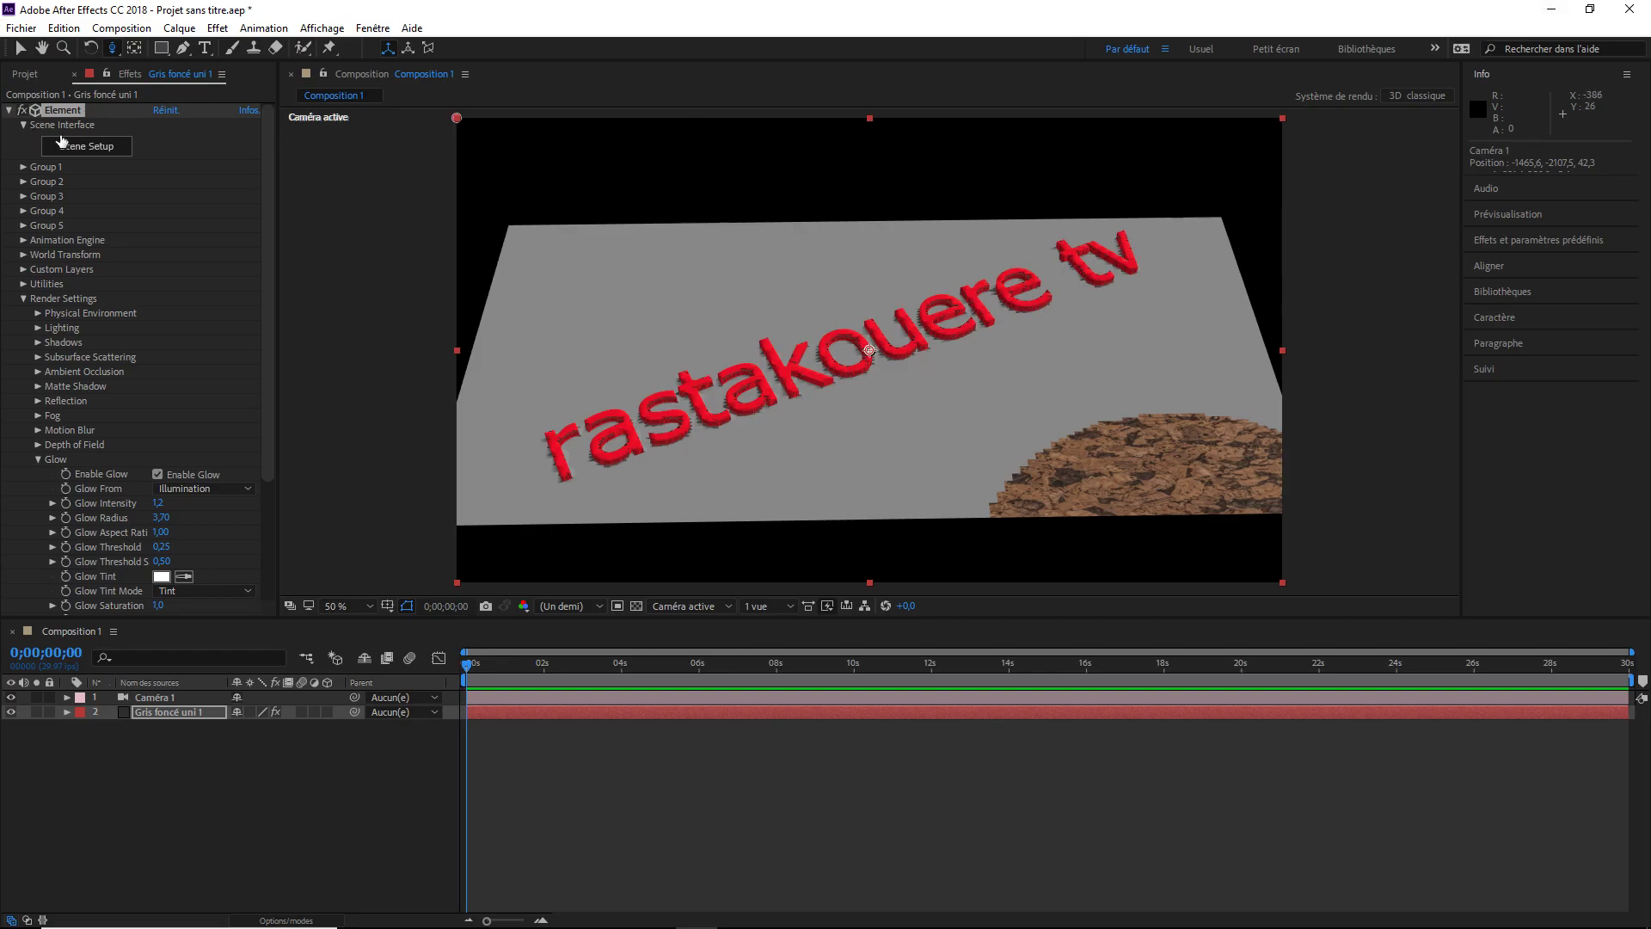
Delete the imported model's Group Folder in Scene Setup, then return to 3ds Max
{"action": "left_click", "coordinate": [69, 143]}
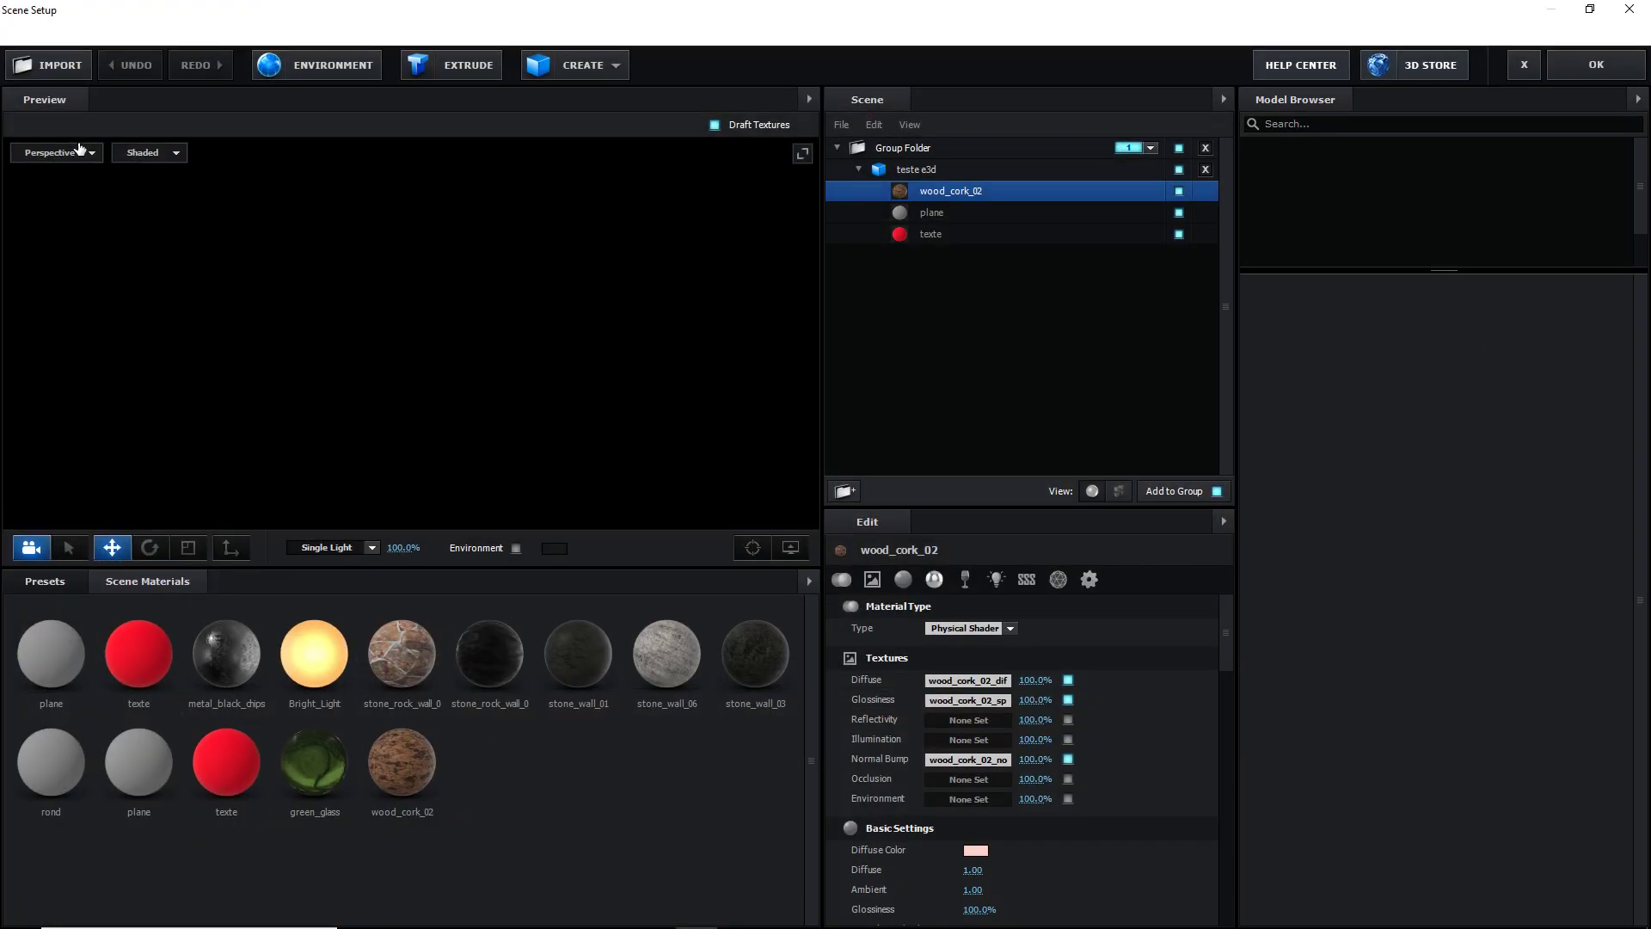
{"action": "left_click", "coordinate": [1204, 148]}
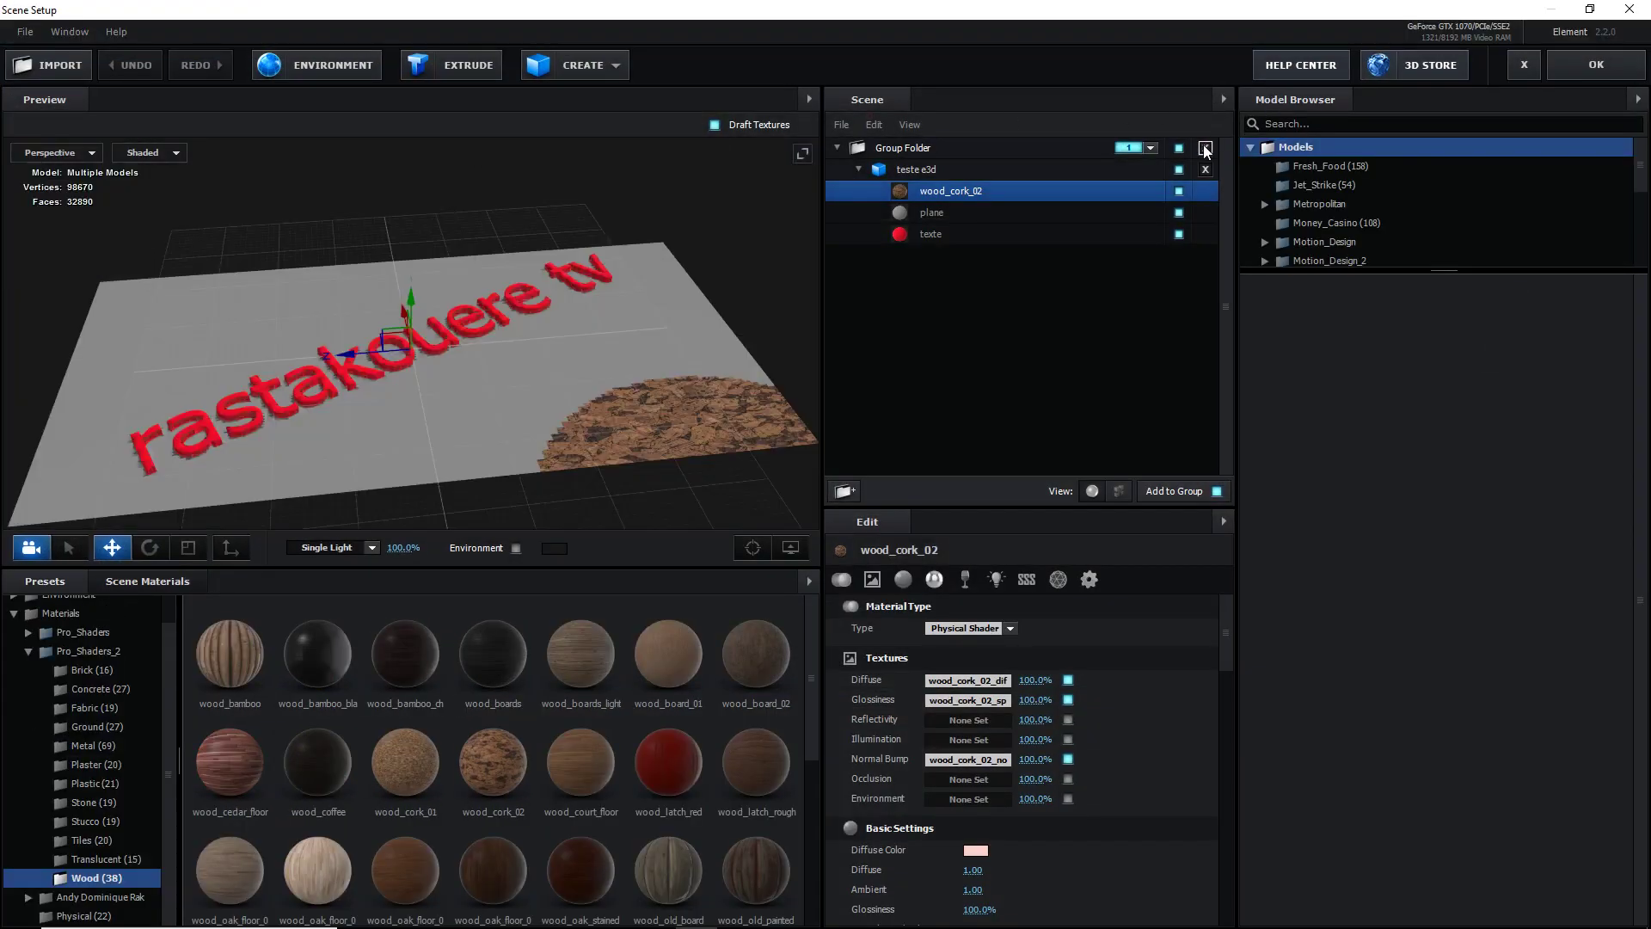
{"action": "left_click", "coordinate": [1555, 64]}
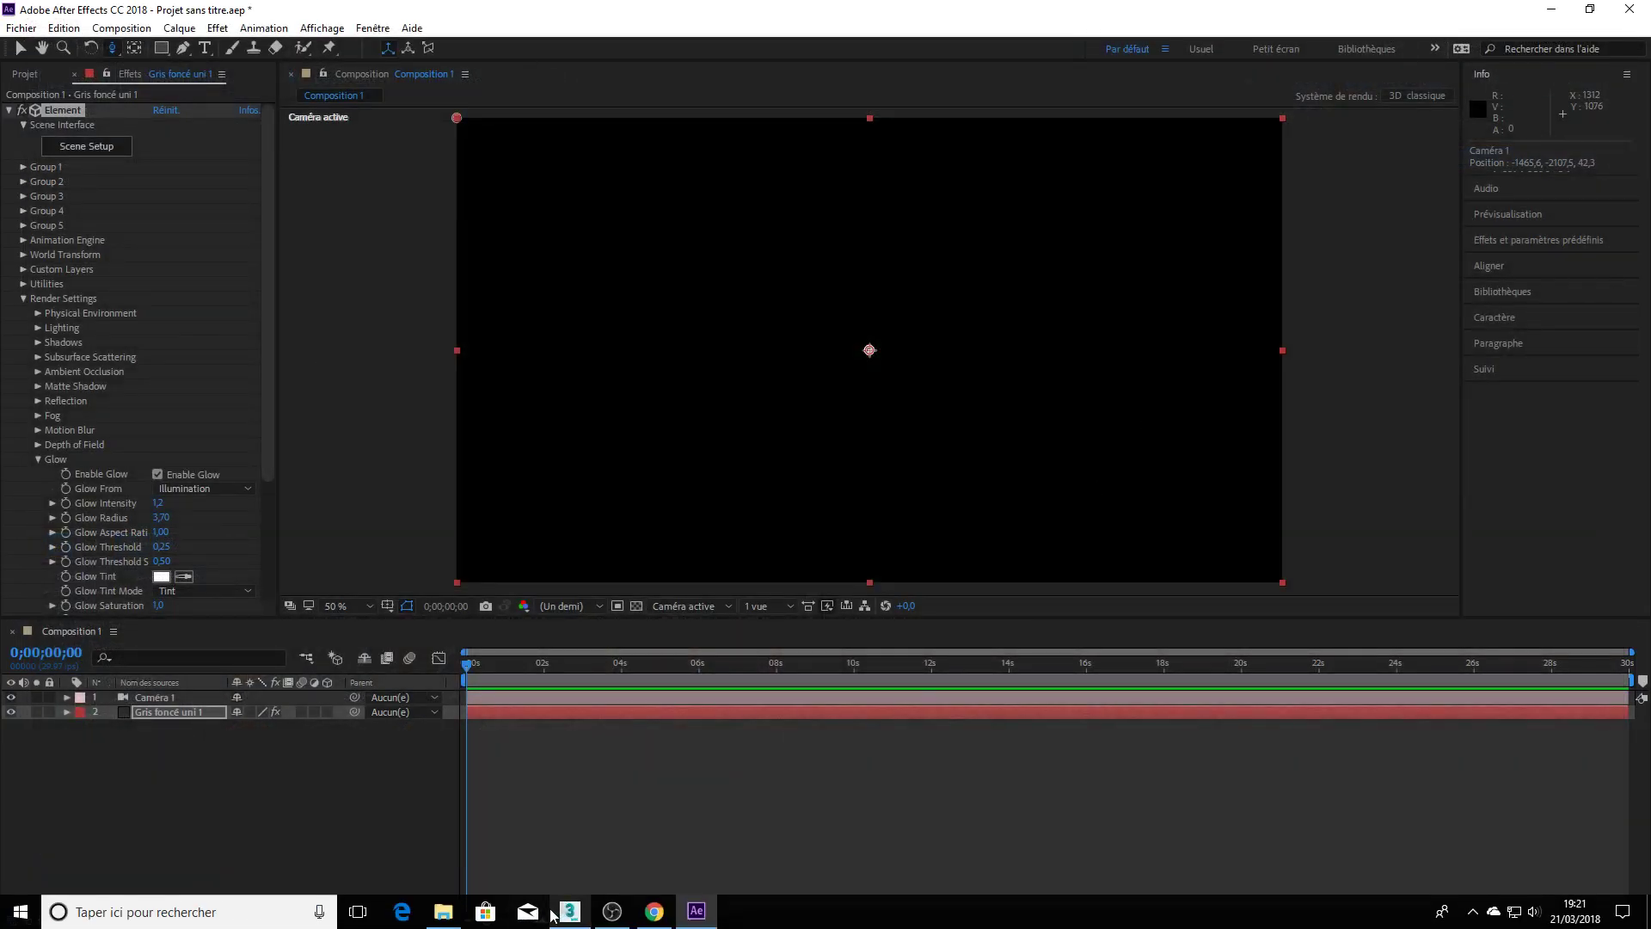
{"action": "left_click", "coordinate": [568, 911]}
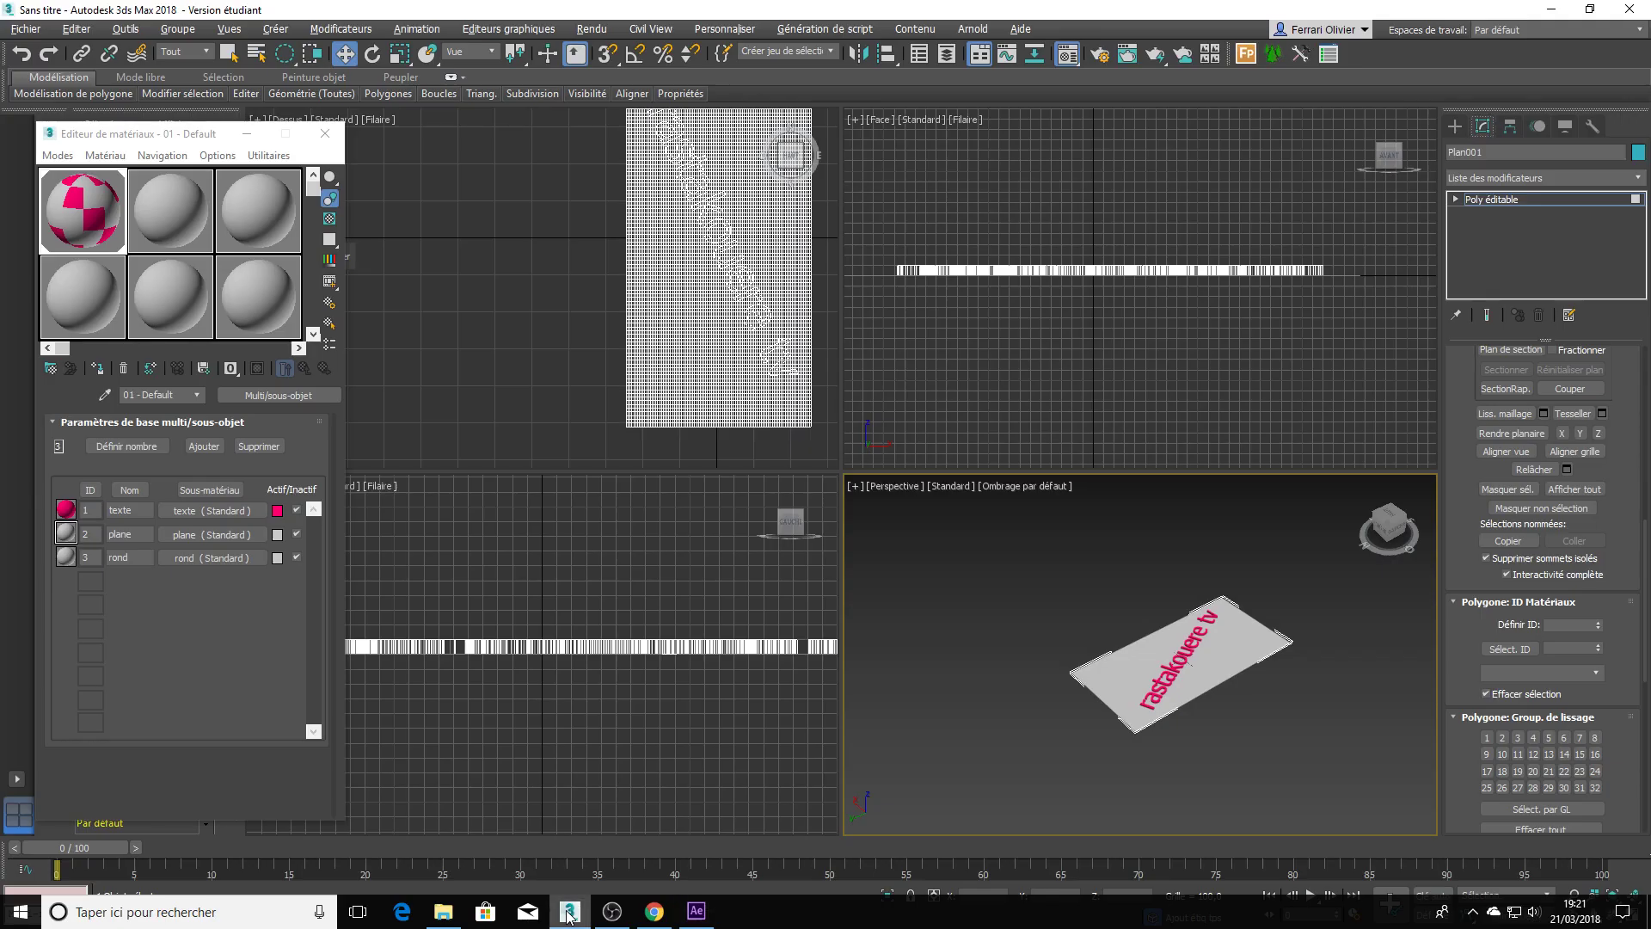
Close the Material Editor and reset 3ds Max via Fichier > Réinitialiser without saving
{"action": "left_click", "coordinate": [312, 137]}
{"action": "left_click", "coordinate": [25, 30]}
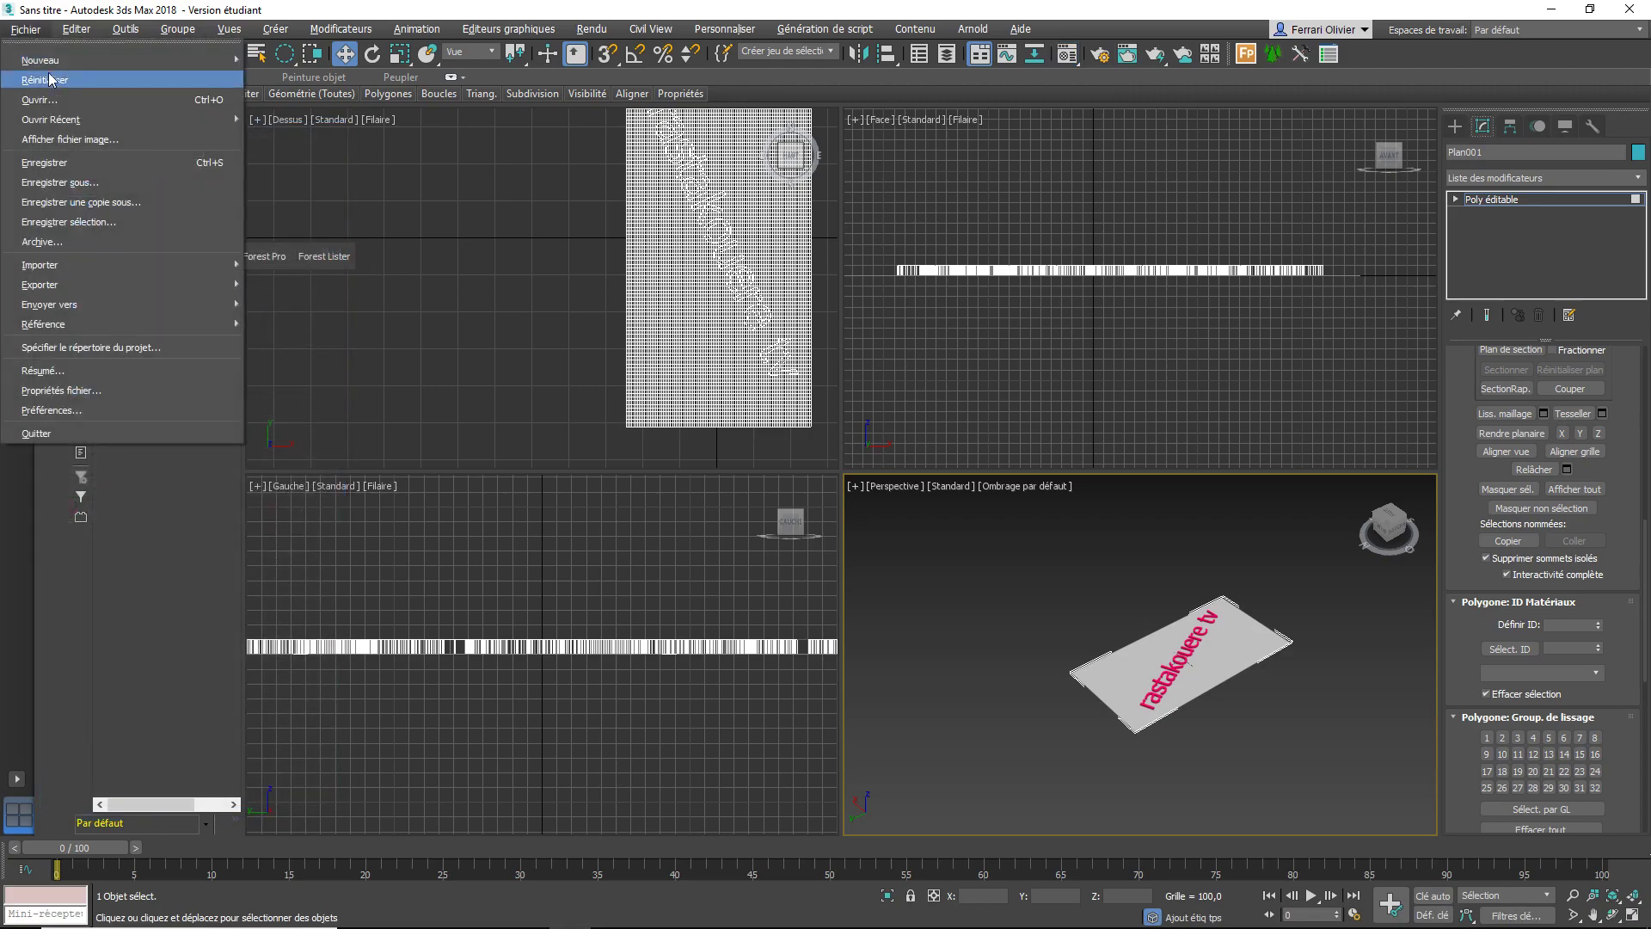
{"action": "left_click", "coordinate": [50, 79]}
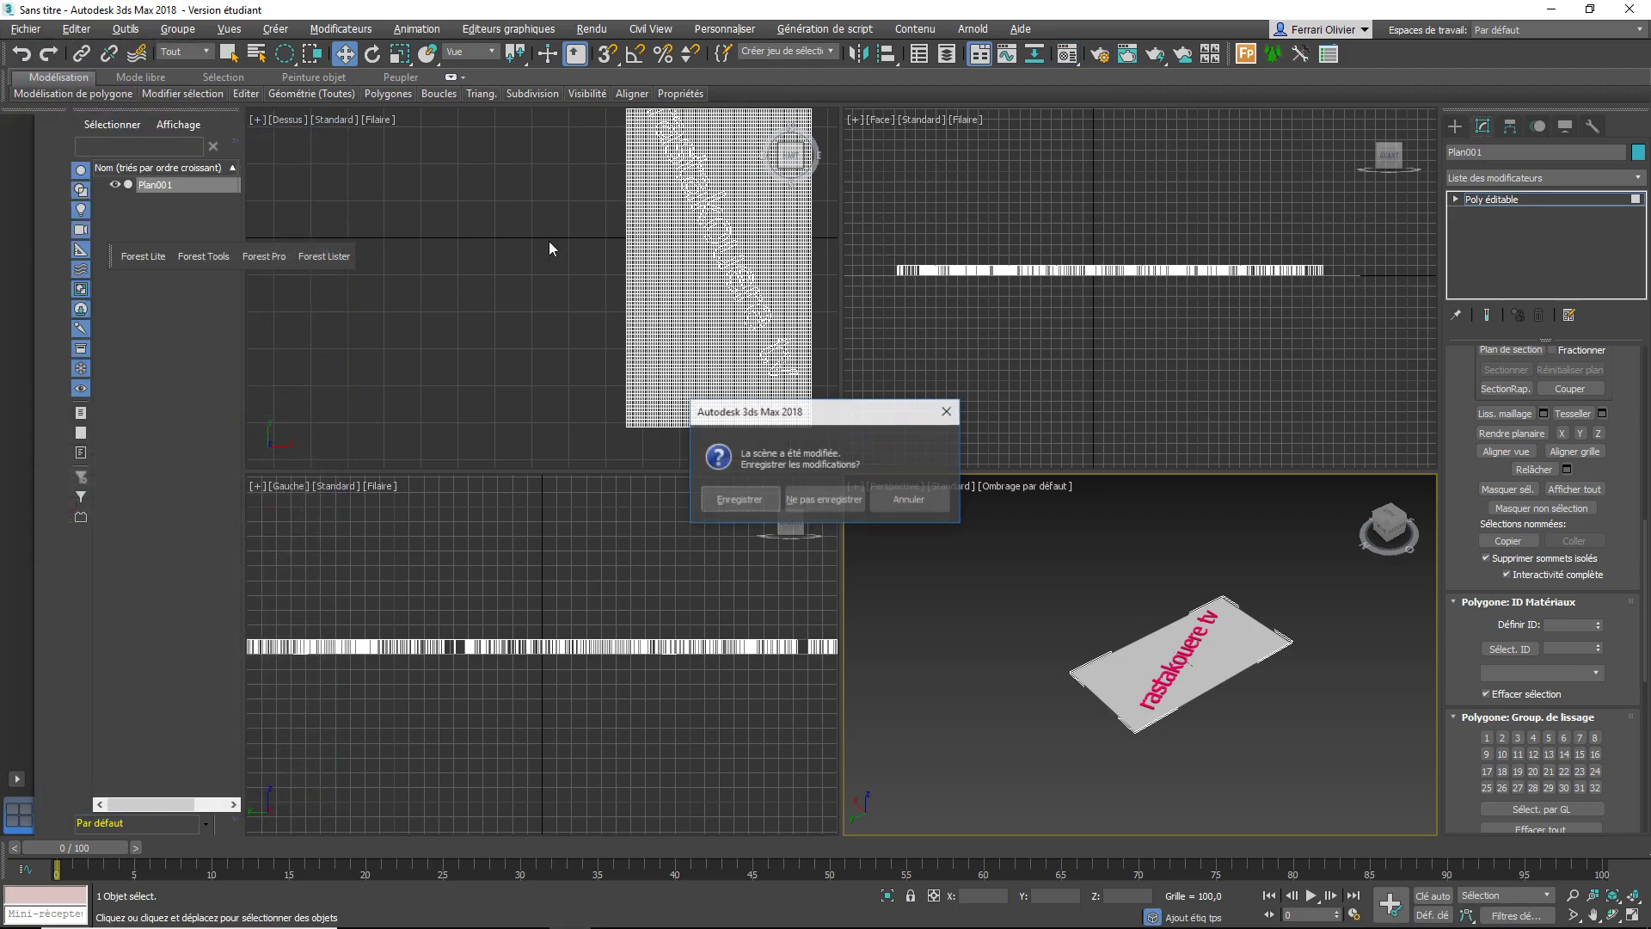
{"action": "left_click", "coordinate": [840, 506]}
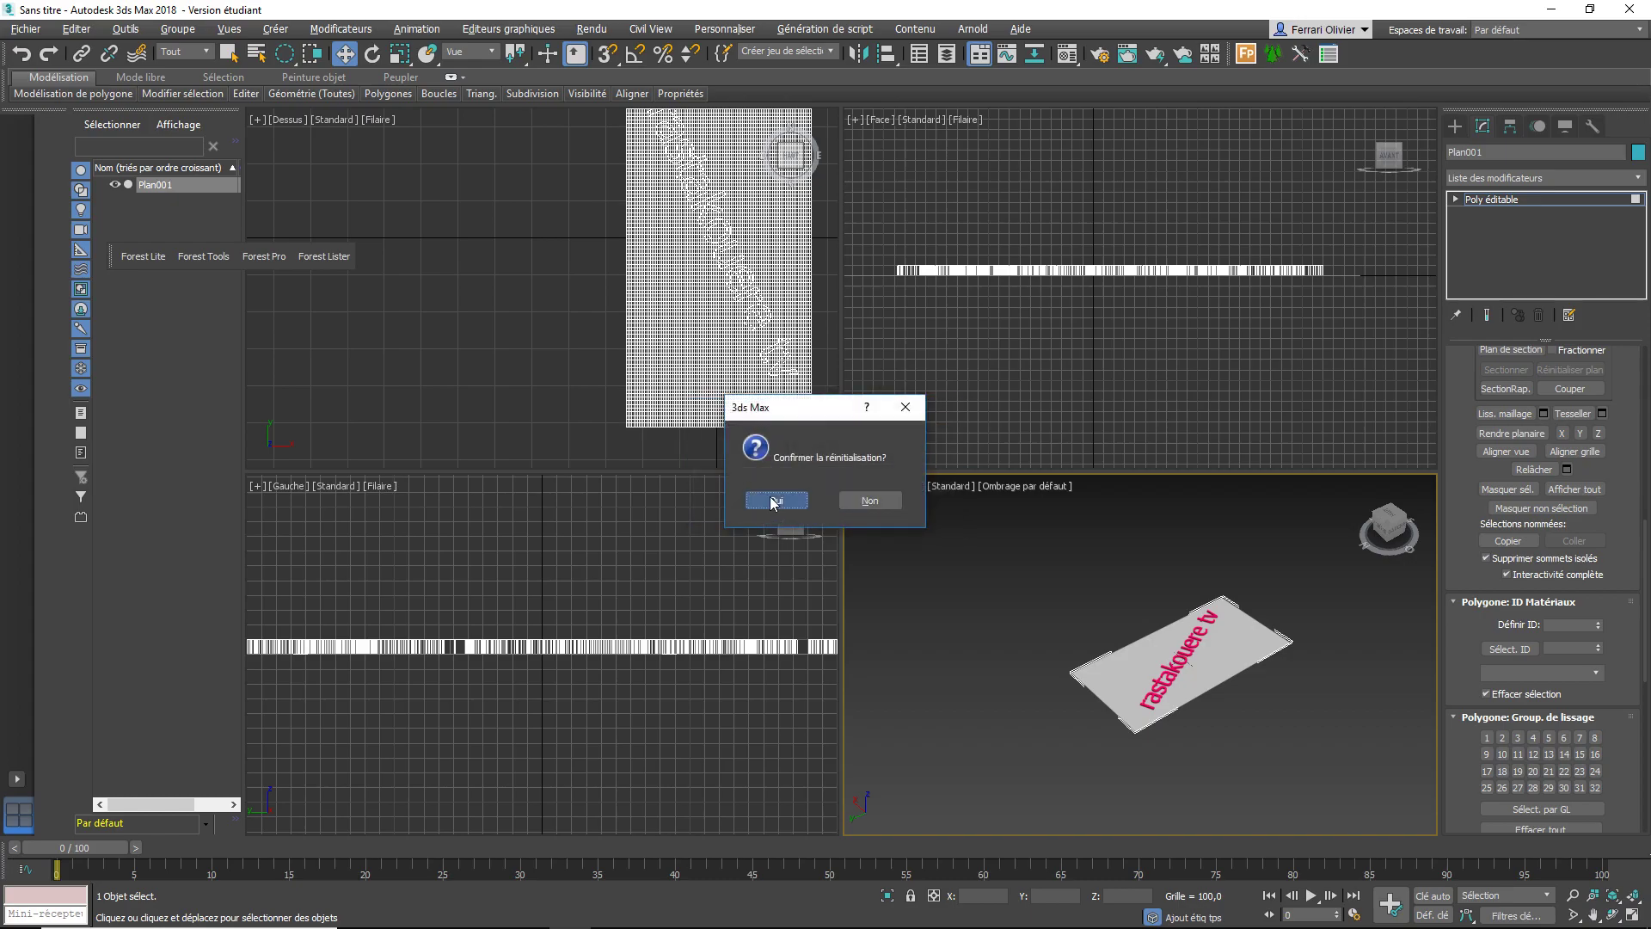
{"action": "left_click", "coordinate": [778, 501]}
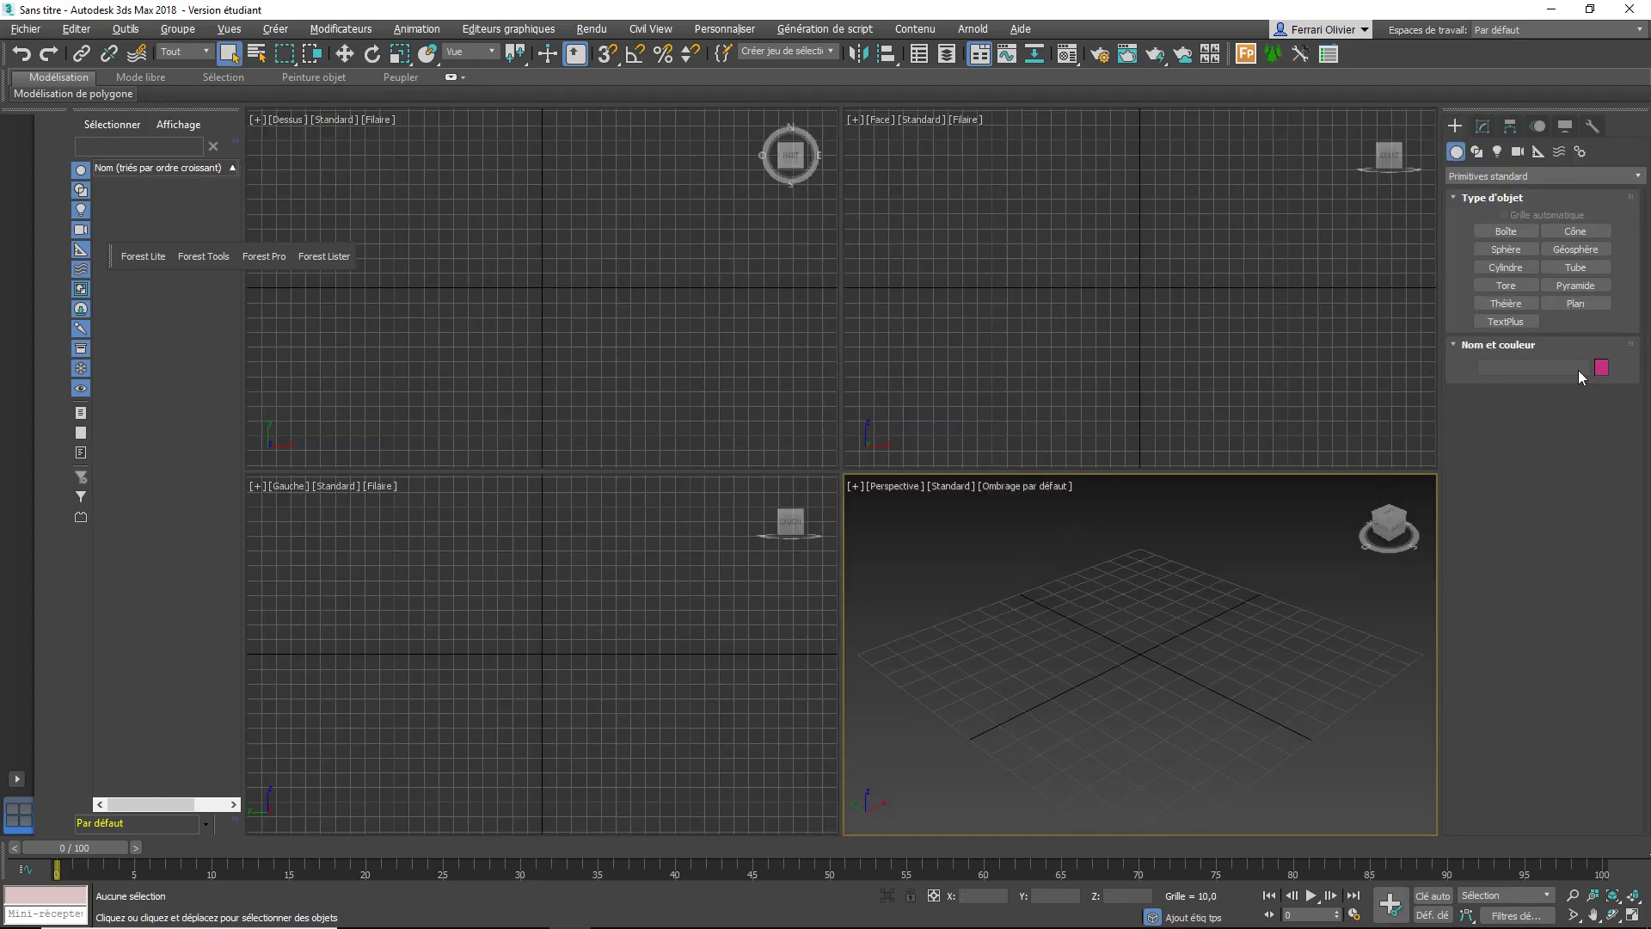
{"action": "left_click", "coordinate": [1492, 269]}
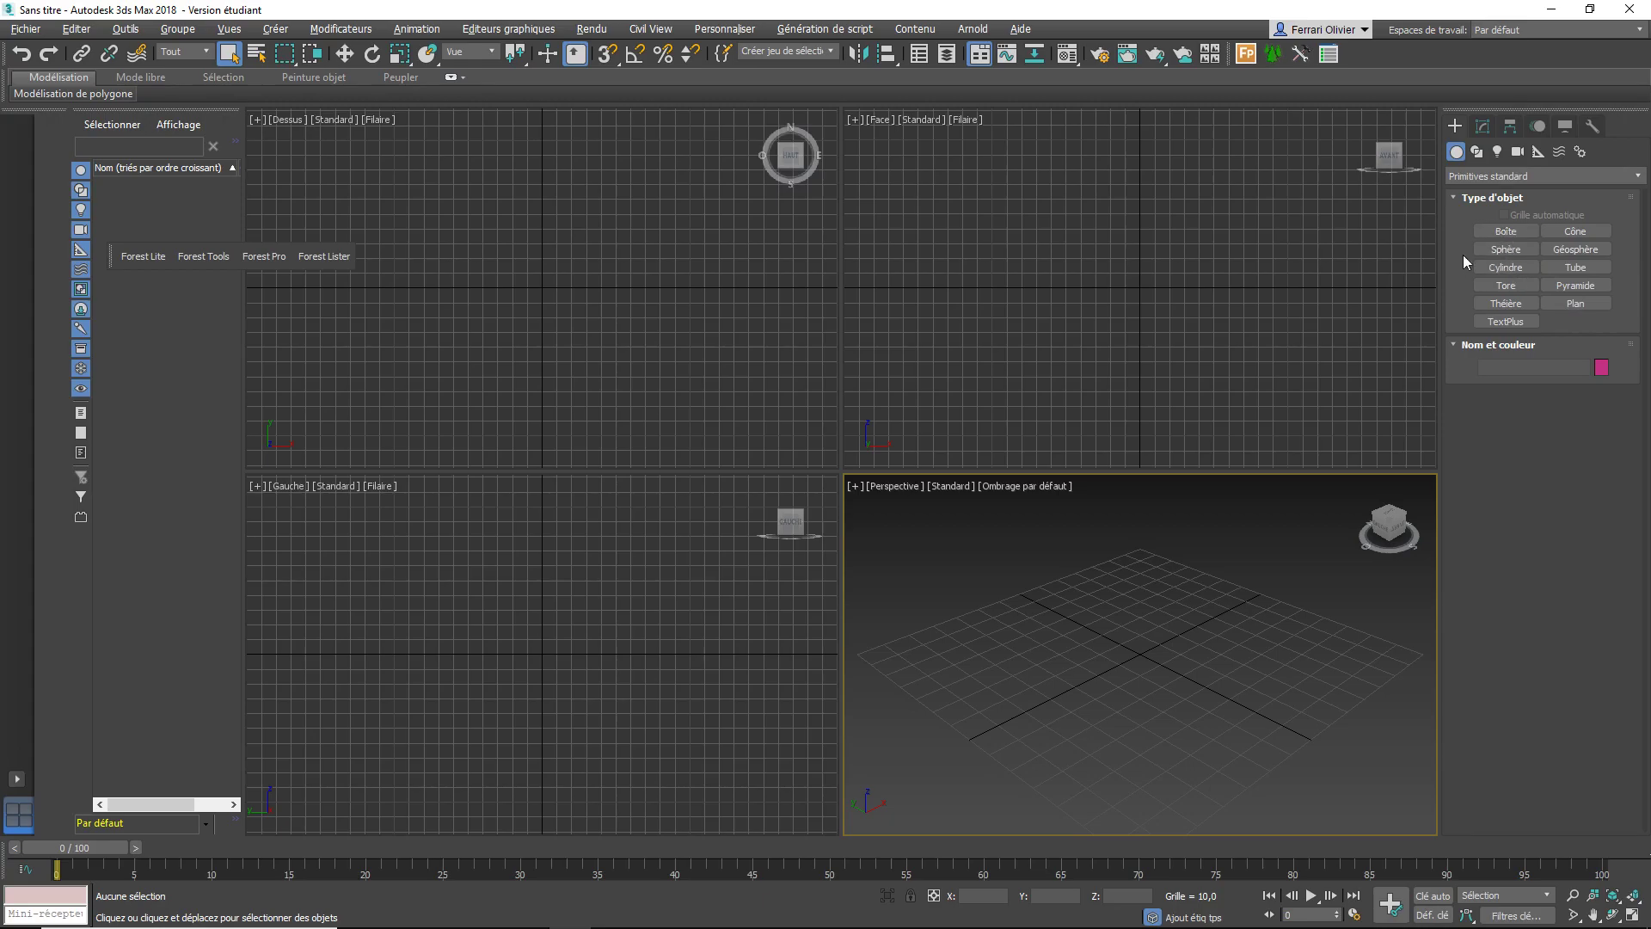
Draw a box Boîte001 about 37.6 × 43.2 × 48.4 units and maximize the Perspective view
{"action": "left_click", "coordinate": [1515, 304]}
{"action": "left_click", "coordinate": [1513, 321]}
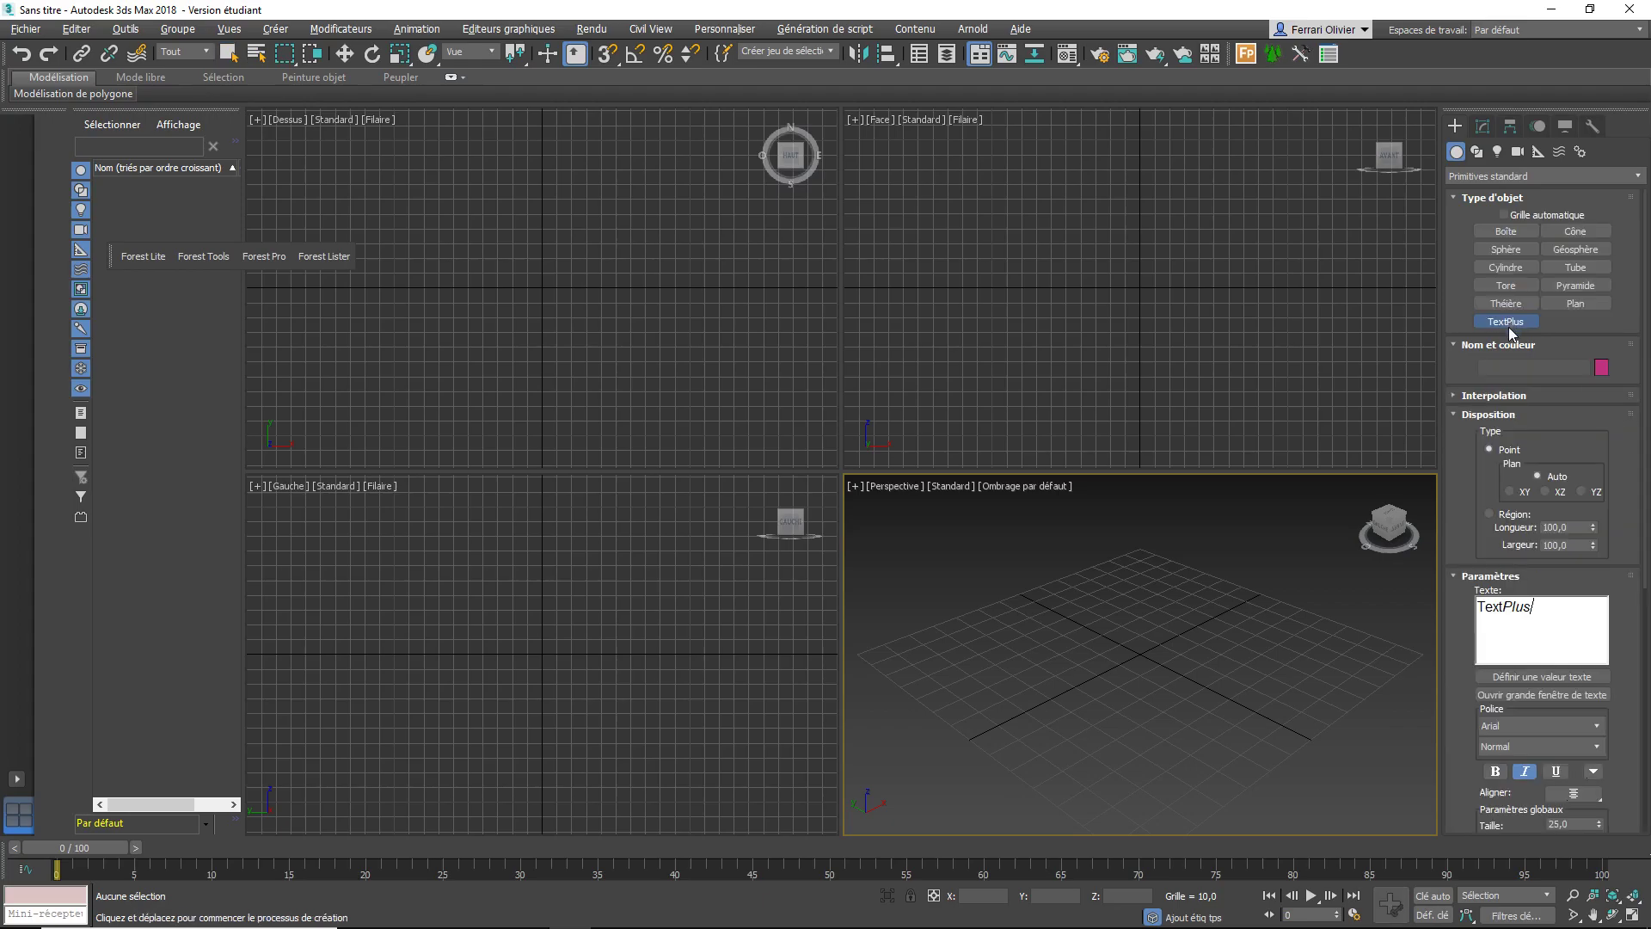
{"action": "left_click", "coordinate": [1506, 232]}
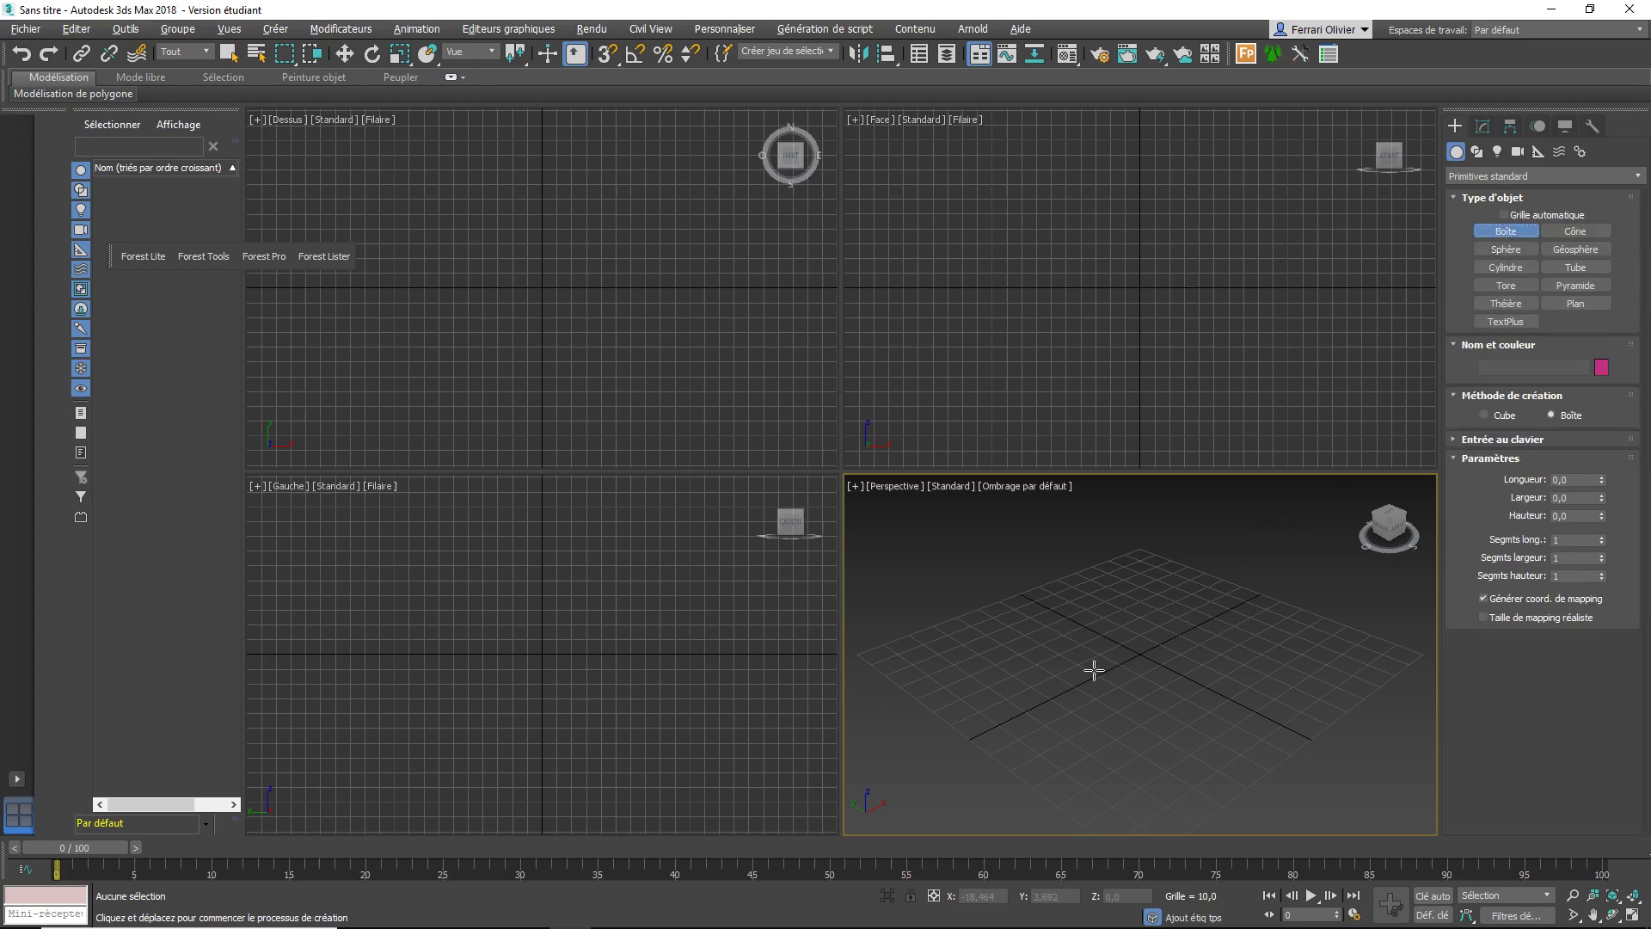
{"action": "left_click_drag", "start_coordinate": [1093, 668], "coordinate": [1262, 662]}
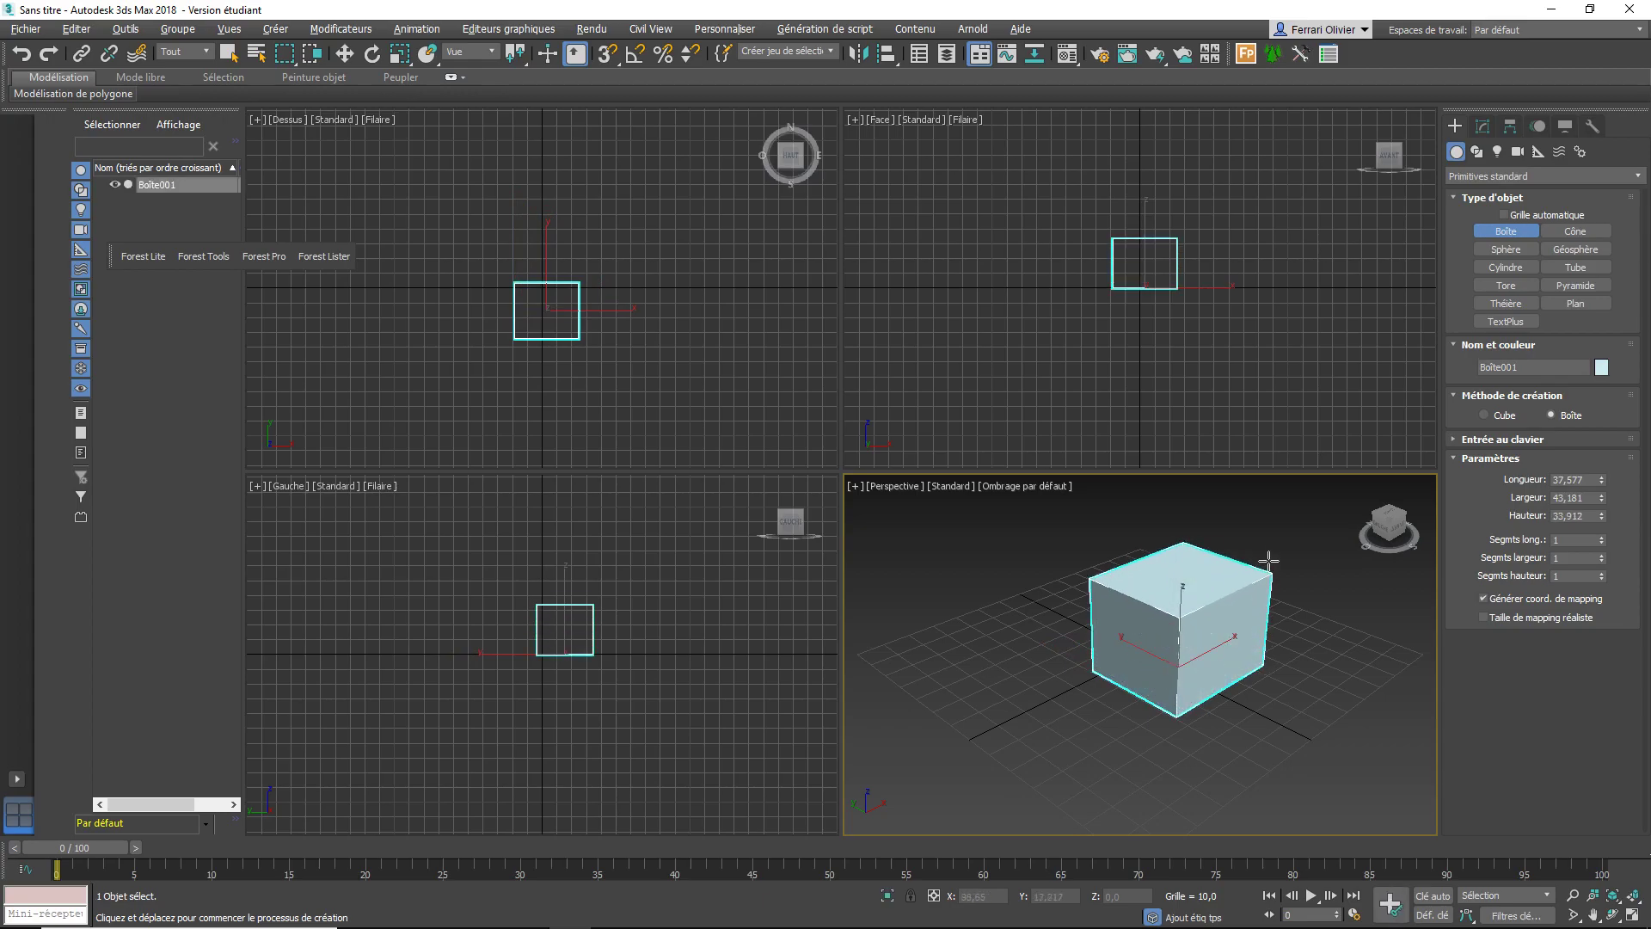
{"action": "left_click", "coordinate": [1282, 523]}
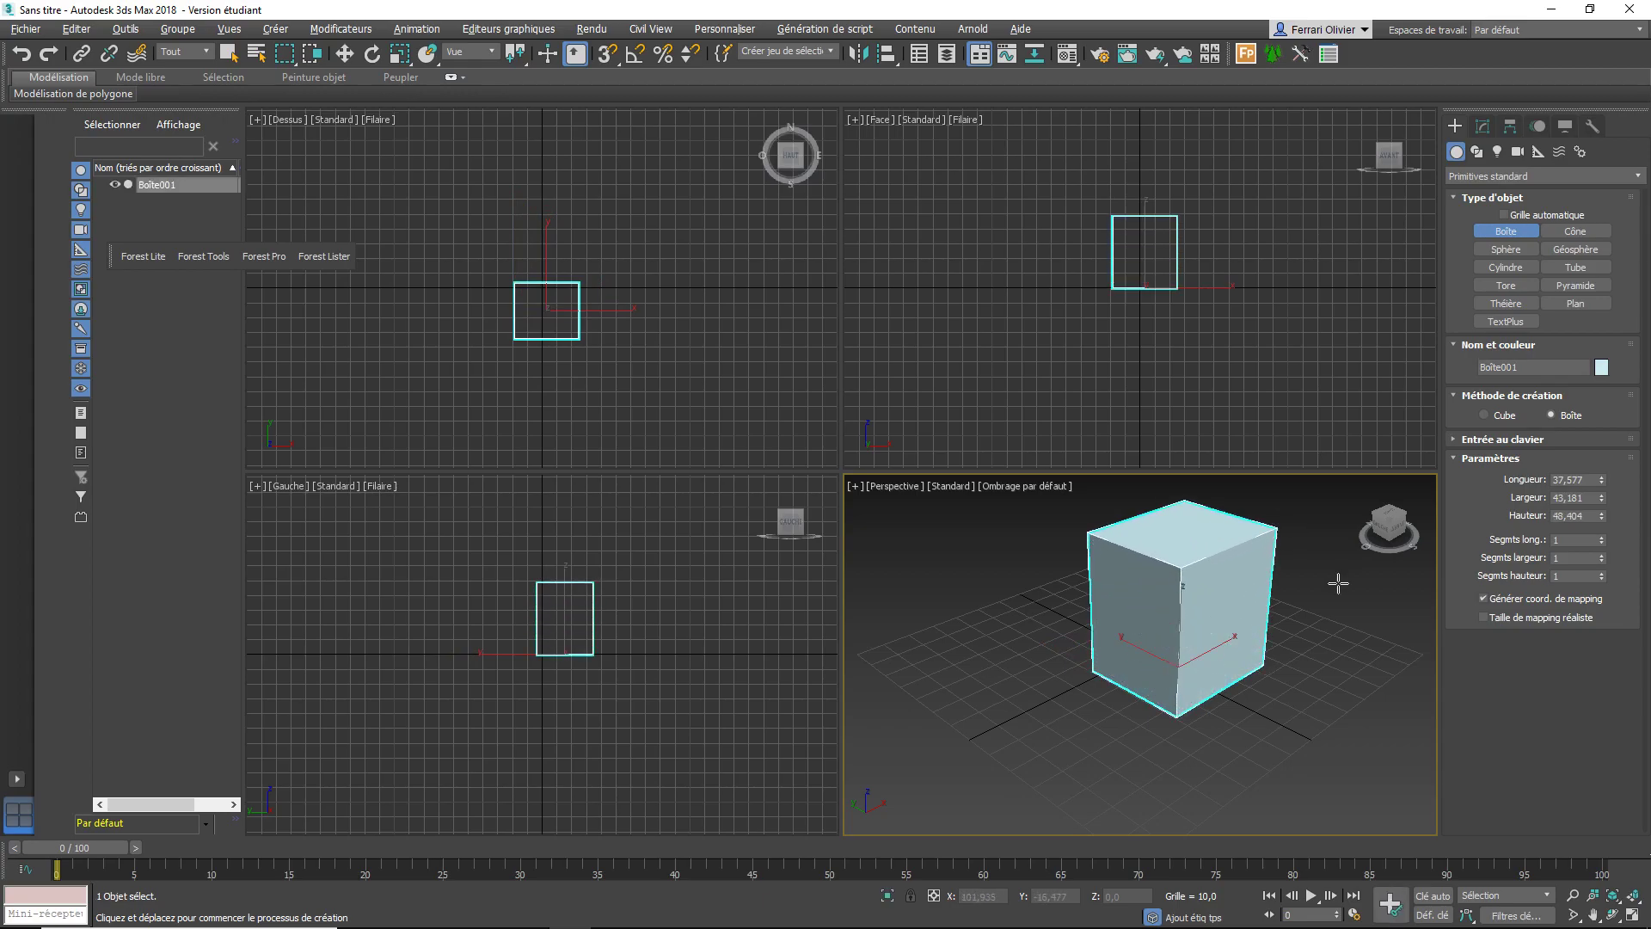
{"action": "key", "text": "alt+w"}
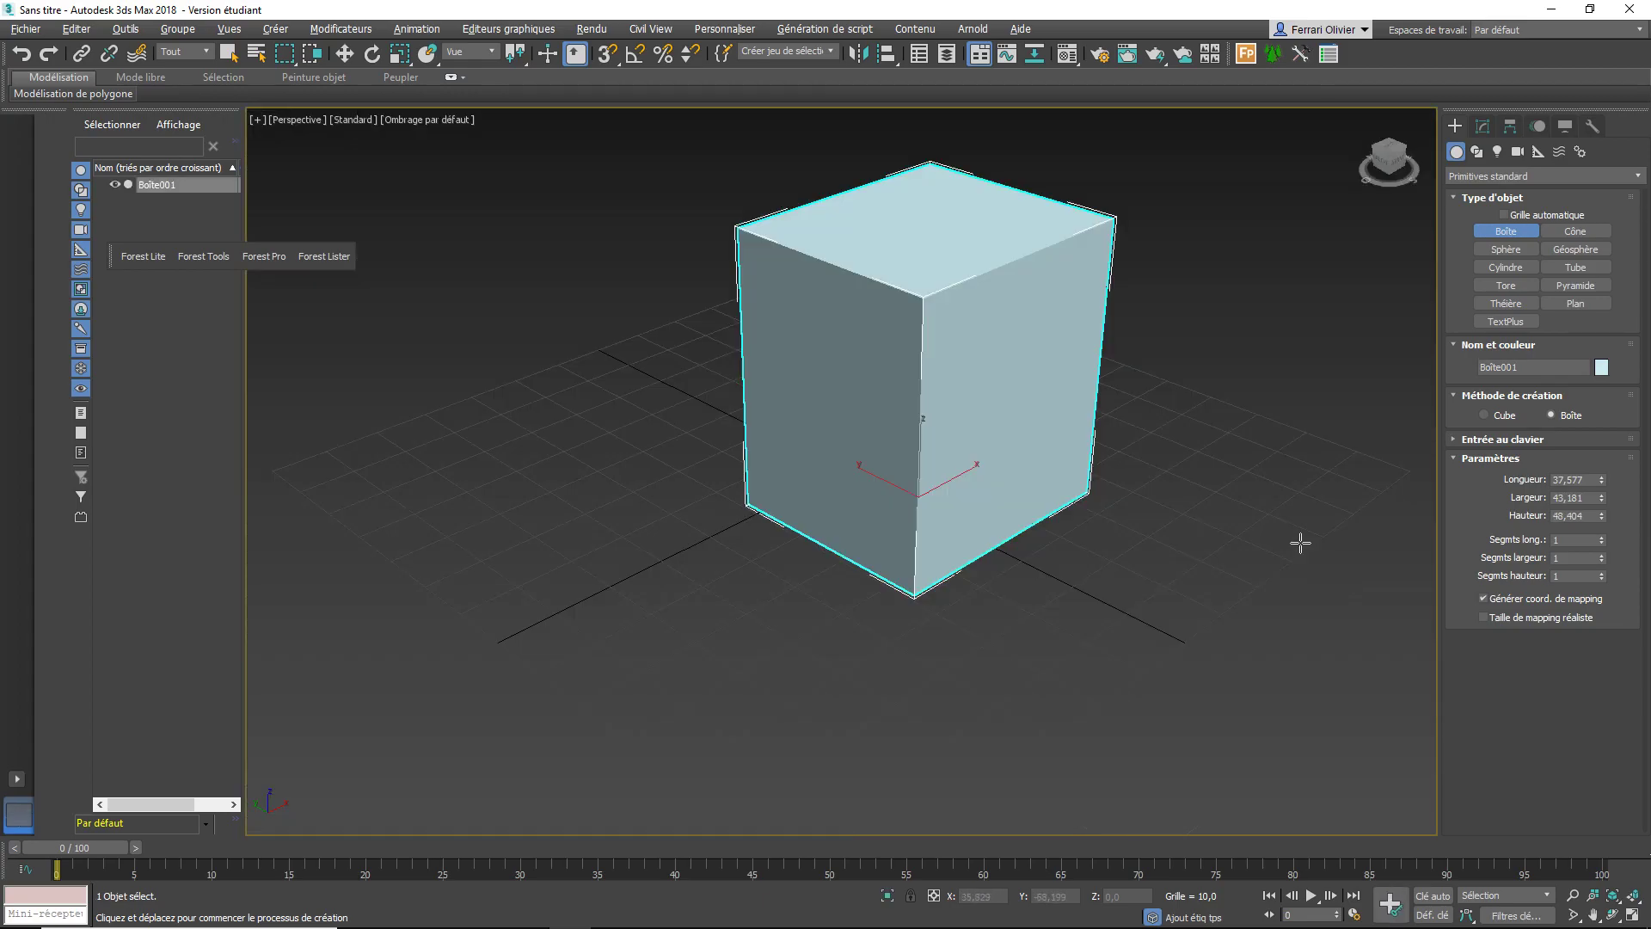
Convert the box to an Editable Poly
{"action": "right_click", "coordinate": [1033, 348]}
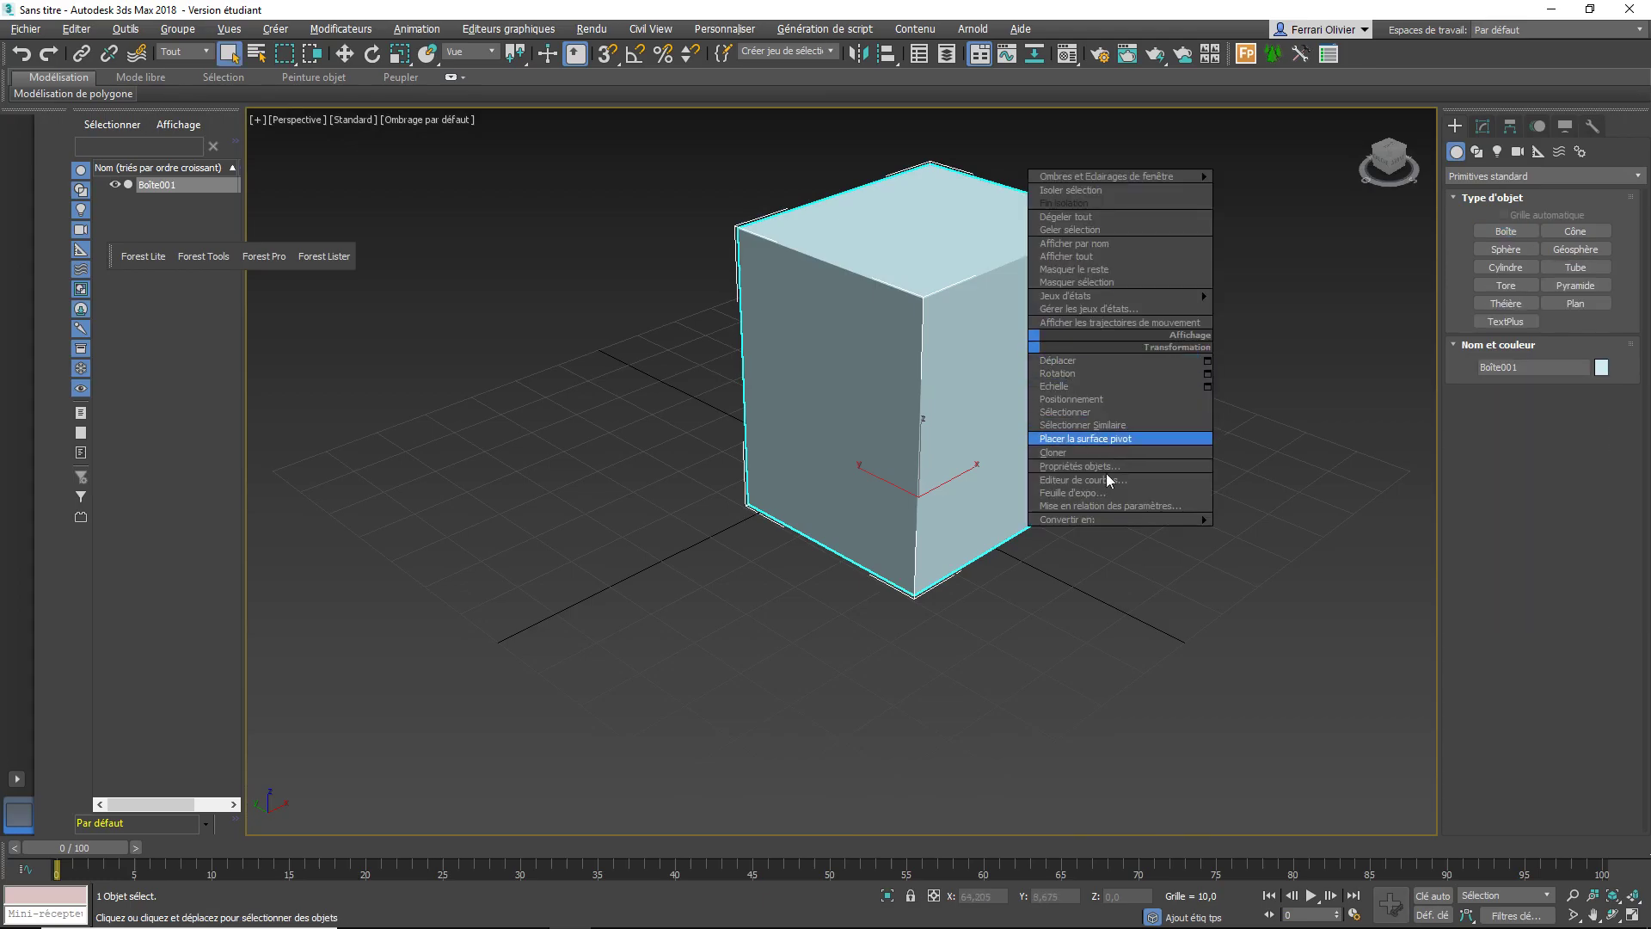
{"action": "left_click", "coordinate": [1238, 531]}
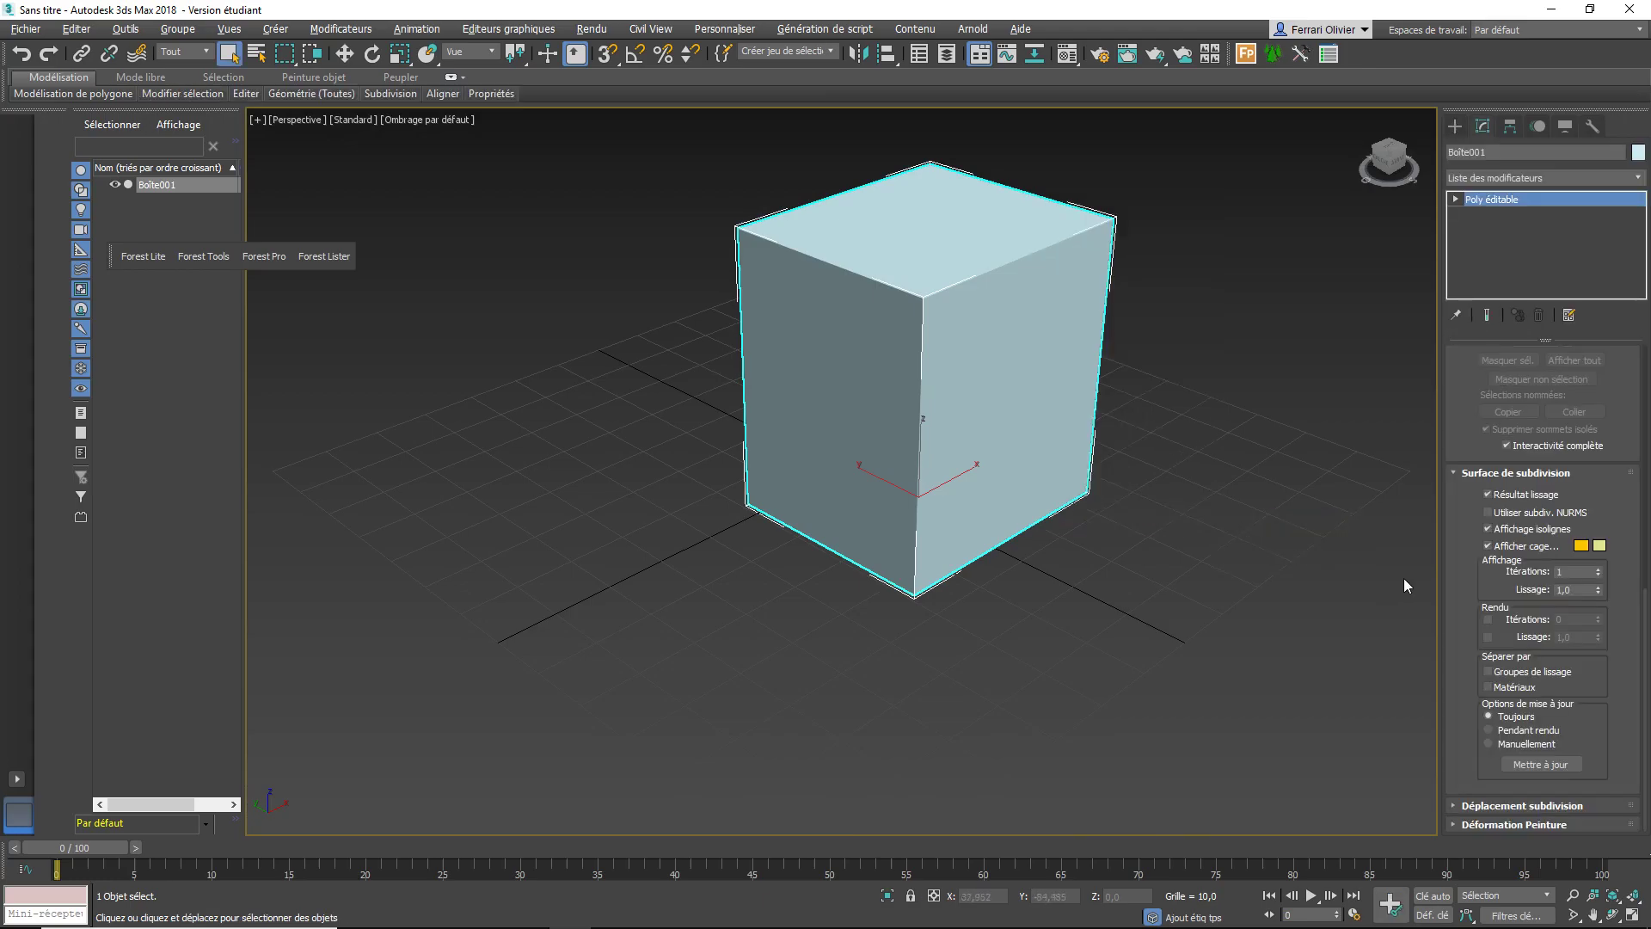
{"action": "scroll", "coordinate": [1525, 409], "scroll_direction": "up", "scroll_amount": 5}
{"action": "scroll", "coordinate": [1528, 465], "scroll_direction": "up", "scroll_amount": 5}
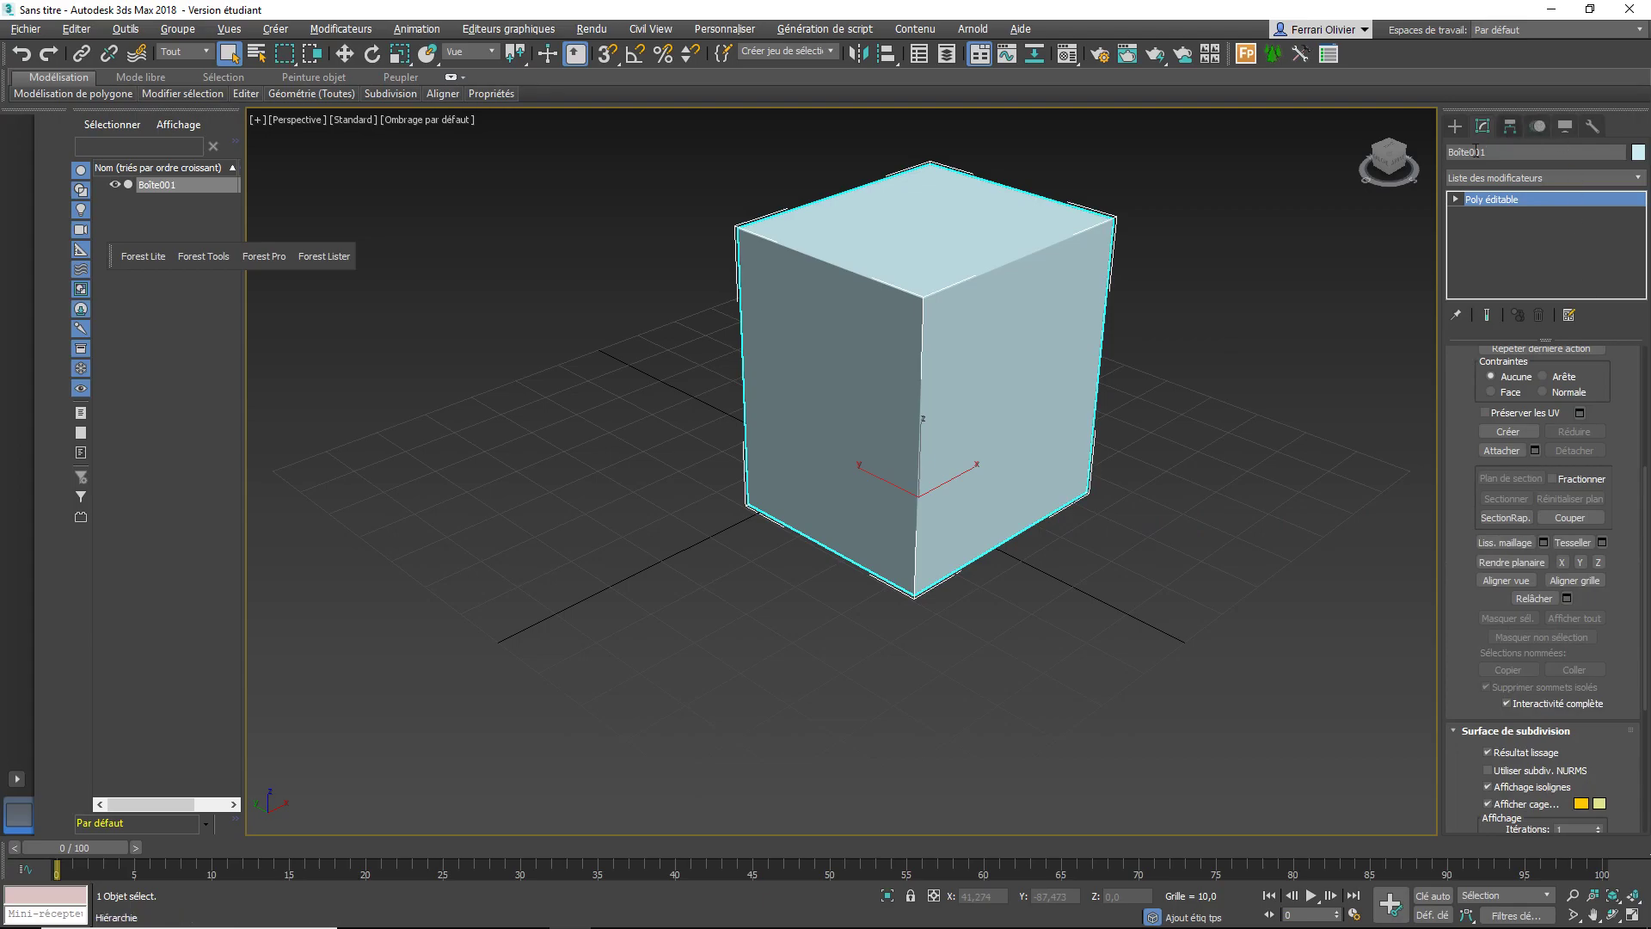
At Polygon level, select the polygons with material ID 1
{"action": "left_click", "coordinate": [1455, 199]}
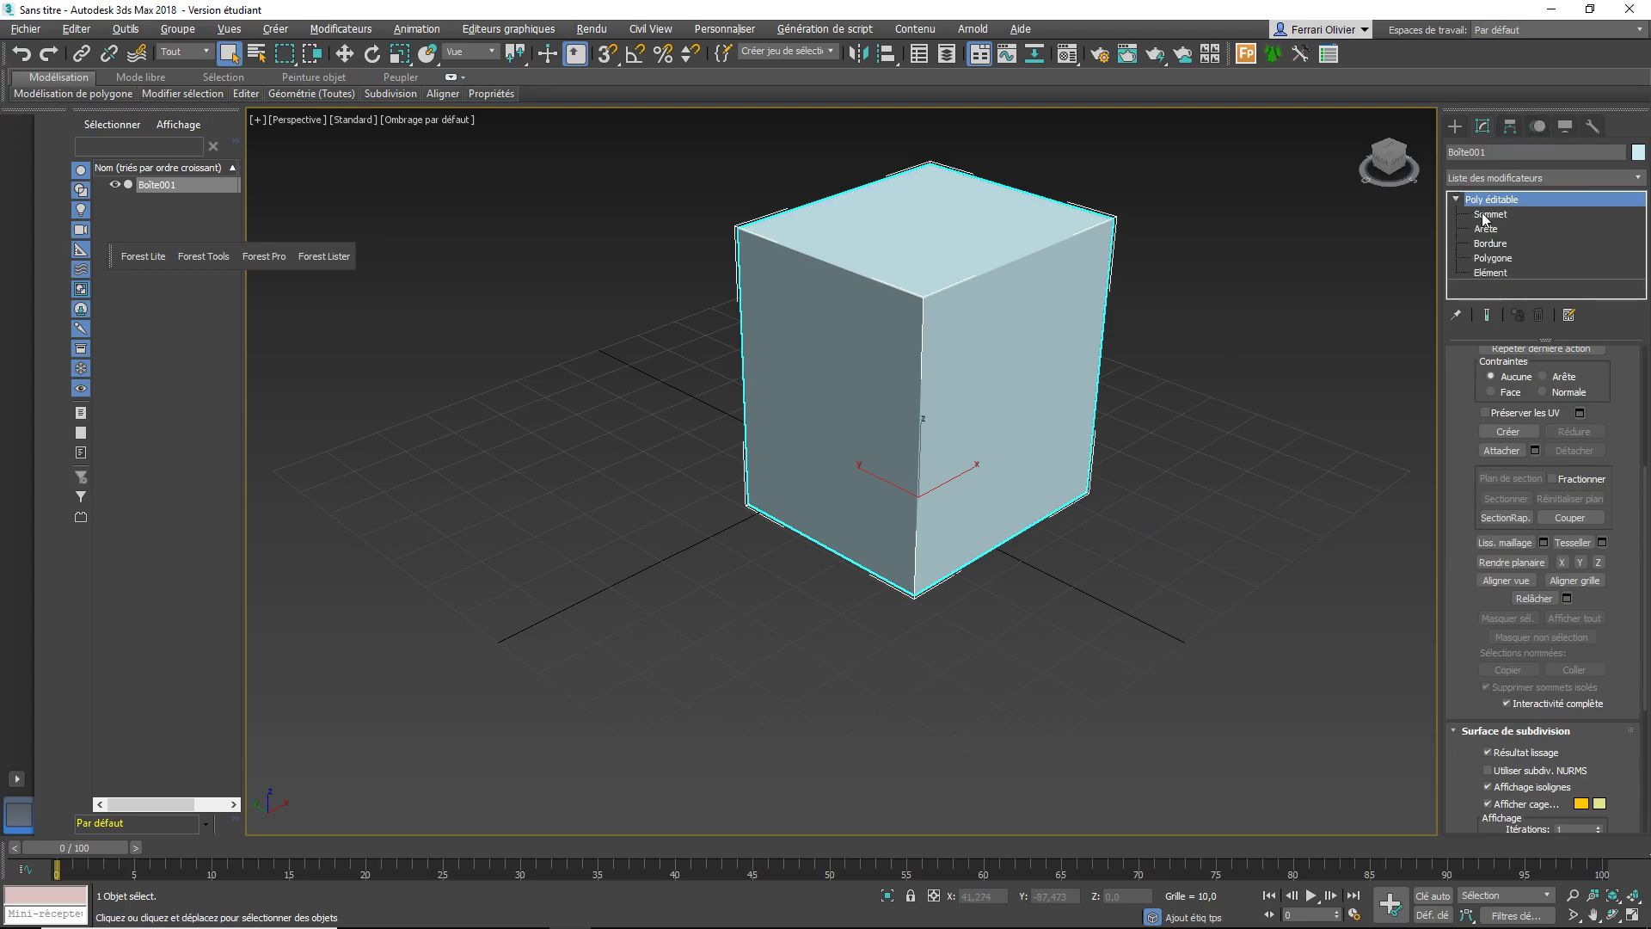
{"action": "left_click", "coordinate": [1500, 259]}
{"action": "scroll", "coordinate": [1578, 396], "scroll_direction": "down", "scroll_amount": 3}
{"action": "scroll", "coordinate": [1561, 482], "scroll_direction": "down", "scroll_amount": 3}
{"action": "scroll", "coordinate": [1548, 550], "scroll_direction": "down", "scroll_amount": 3}
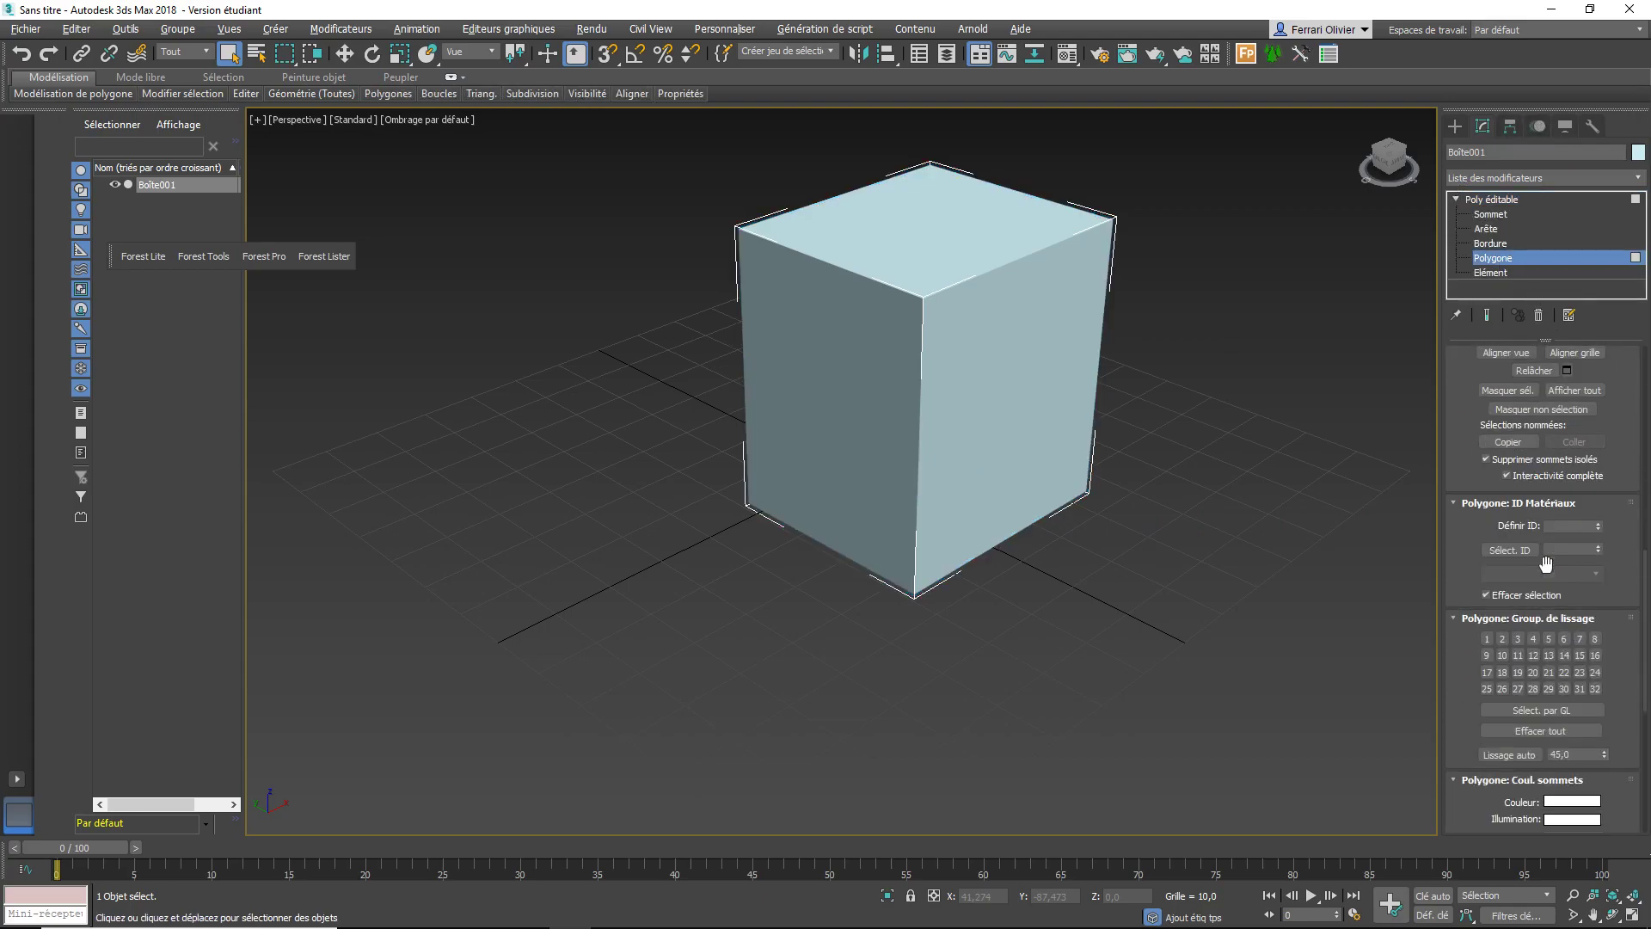
{"action": "left_click", "coordinate": [1555, 549]}
{"action": "left_click", "coordinate": [1516, 551]}
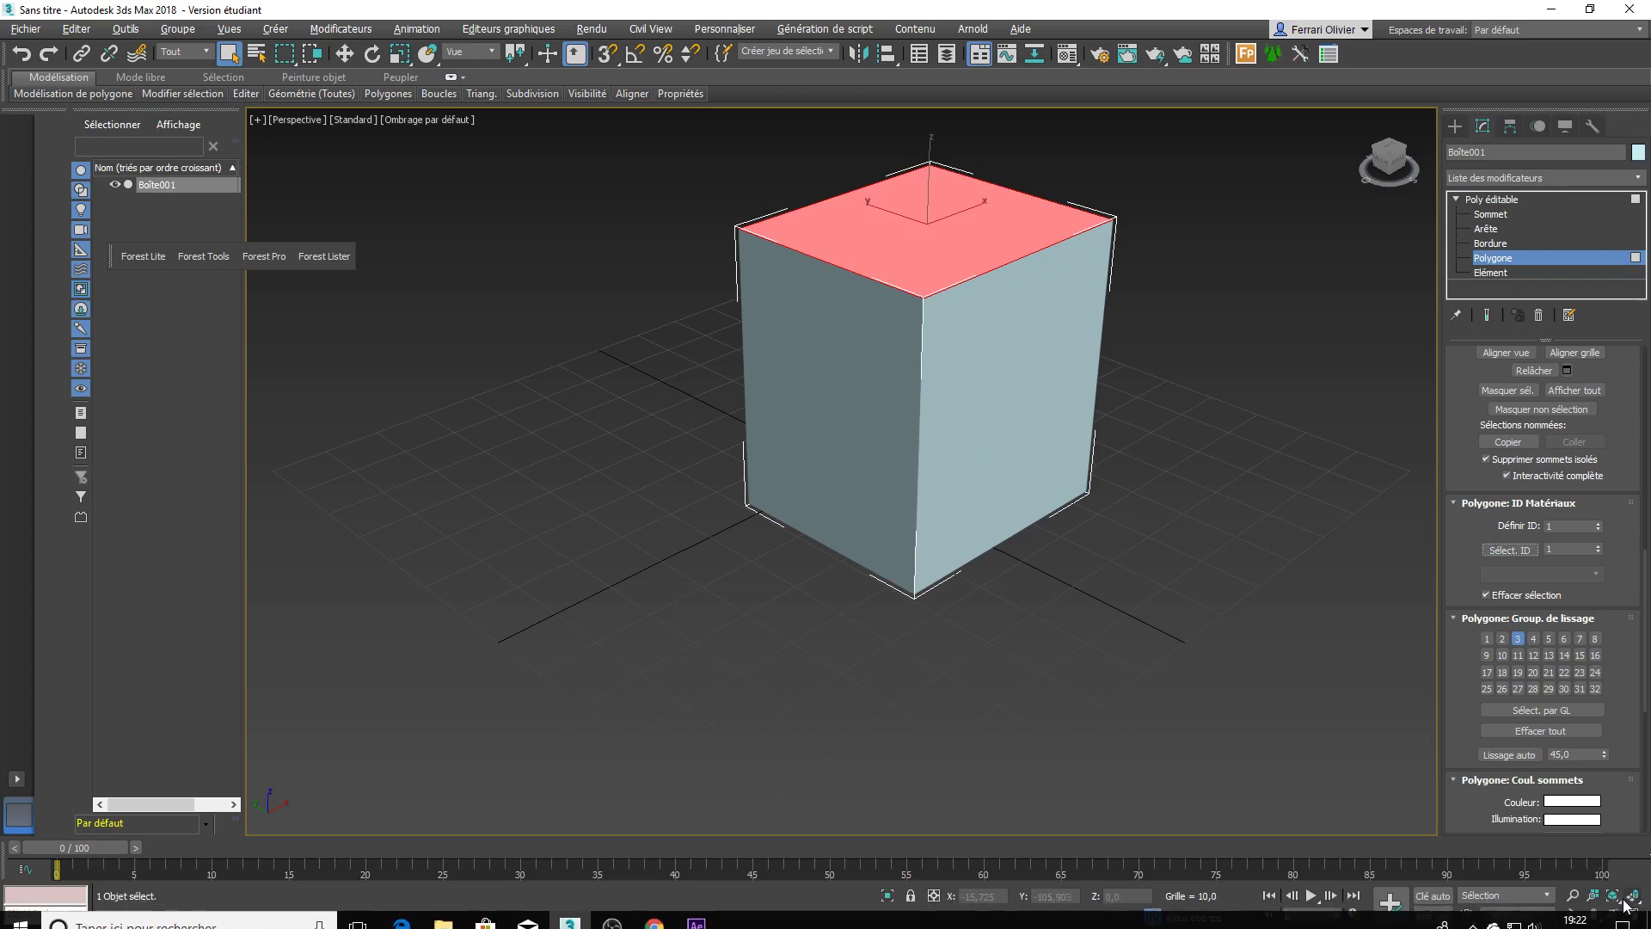
Orbit around the box and bring up the Material Editor
{"action": "left_click", "coordinate": [1613, 915]}
{"action": "mouse_move", "coordinate": [903, 517]}
{"action": "left_mouse_down"}
{"action": "mouse_move", "coordinate": [1092, 472]}
{"action": "mouse_move", "coordinate": [1191, 545]}
{"action": "mouse_move", "coordinate": [1131, 502]}
{"action": "mouse_move", "coordinate": [1048, 519]}
{"action": "mouse_move", "coordinate": [1110, 516]}
{"action": "mouse_move", "coordinate": [1249, 324]}
{"action": "left_mouse_up"}
{"action": "scroll", "coordinate": [1239, 332], "scroll_direction": "up", "scroll_amount": 3}
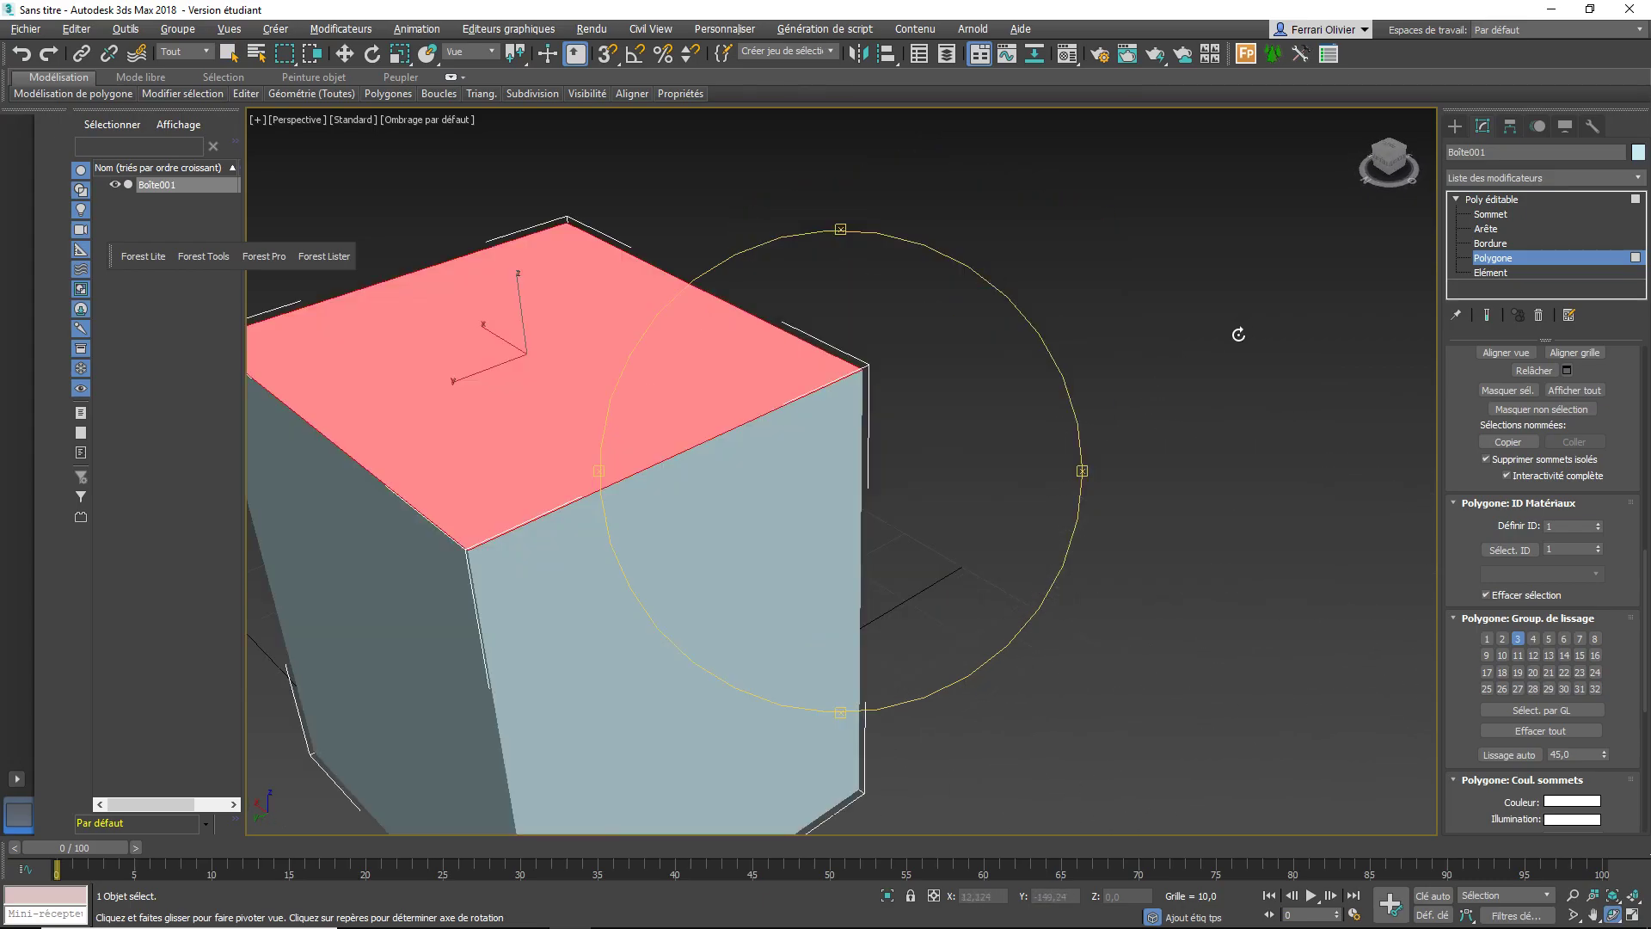
{"action": "scroll", "coordinate": [1211, 293], "scroll_direction": "down", "scroll_amount": 3}
{"action": "left_click", "coordinate": [1068, 55]}
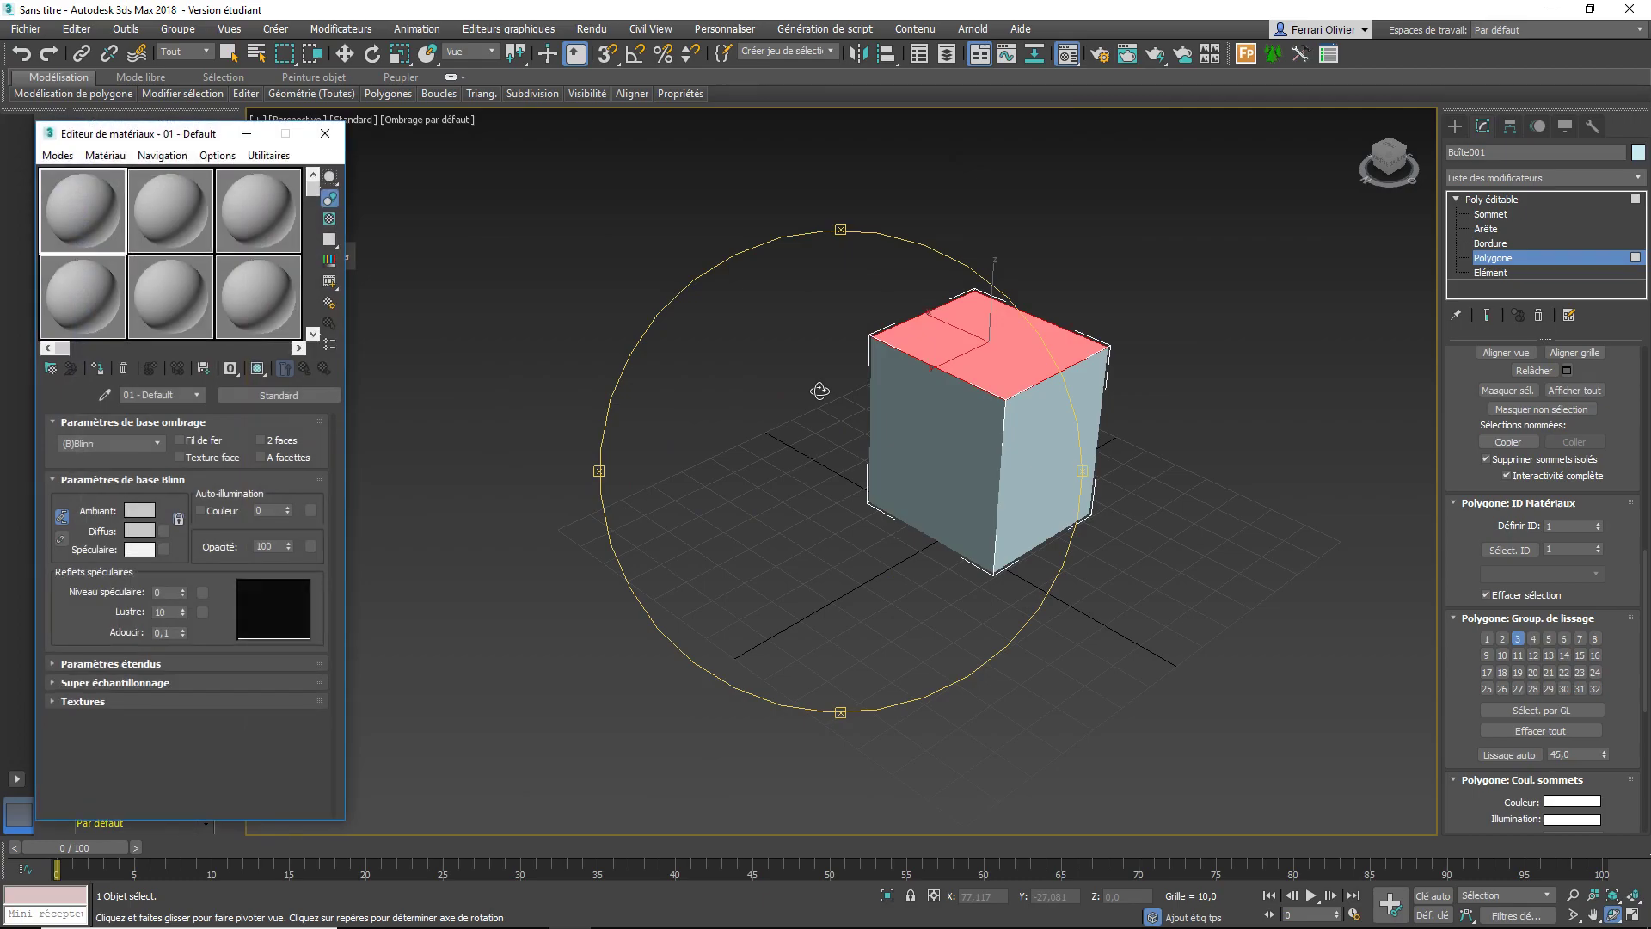
Apply the first sample slot to the box as a Multi/sous-objet material with 6 sub-materials
{"action": "left_click", "coordinate": [1492, 199]}
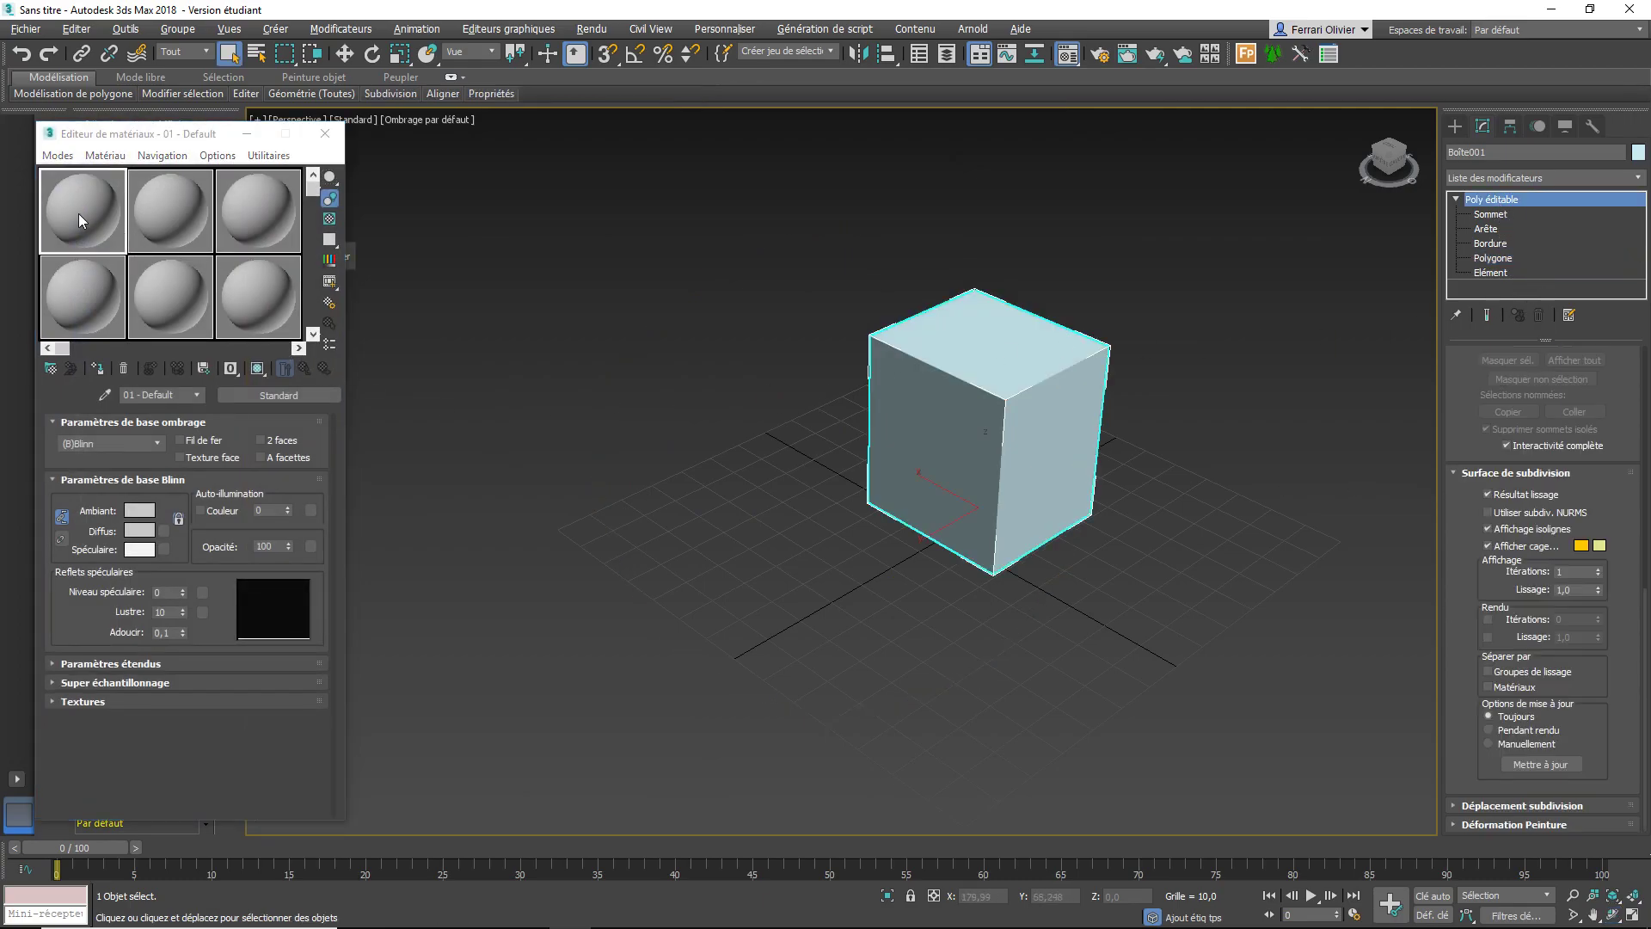
{"action": "left_click_drag", "start_coordinate": [79, 219], "coordinate": [854, 467]}
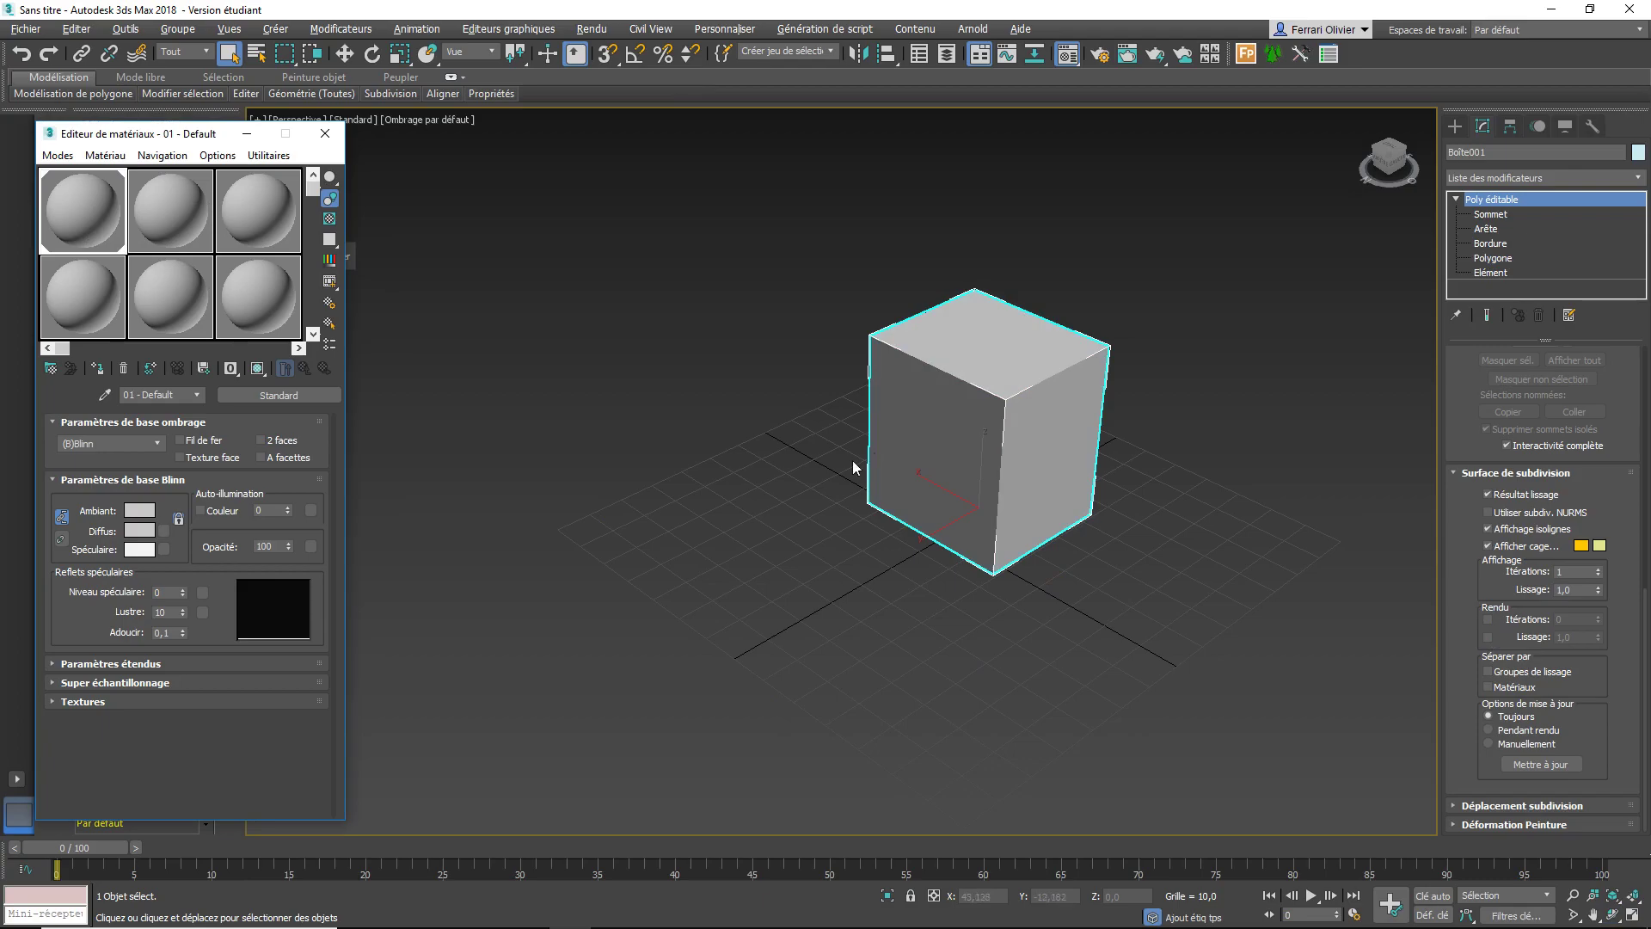
{"action": "left_click", "coordinate": [282, 395]}
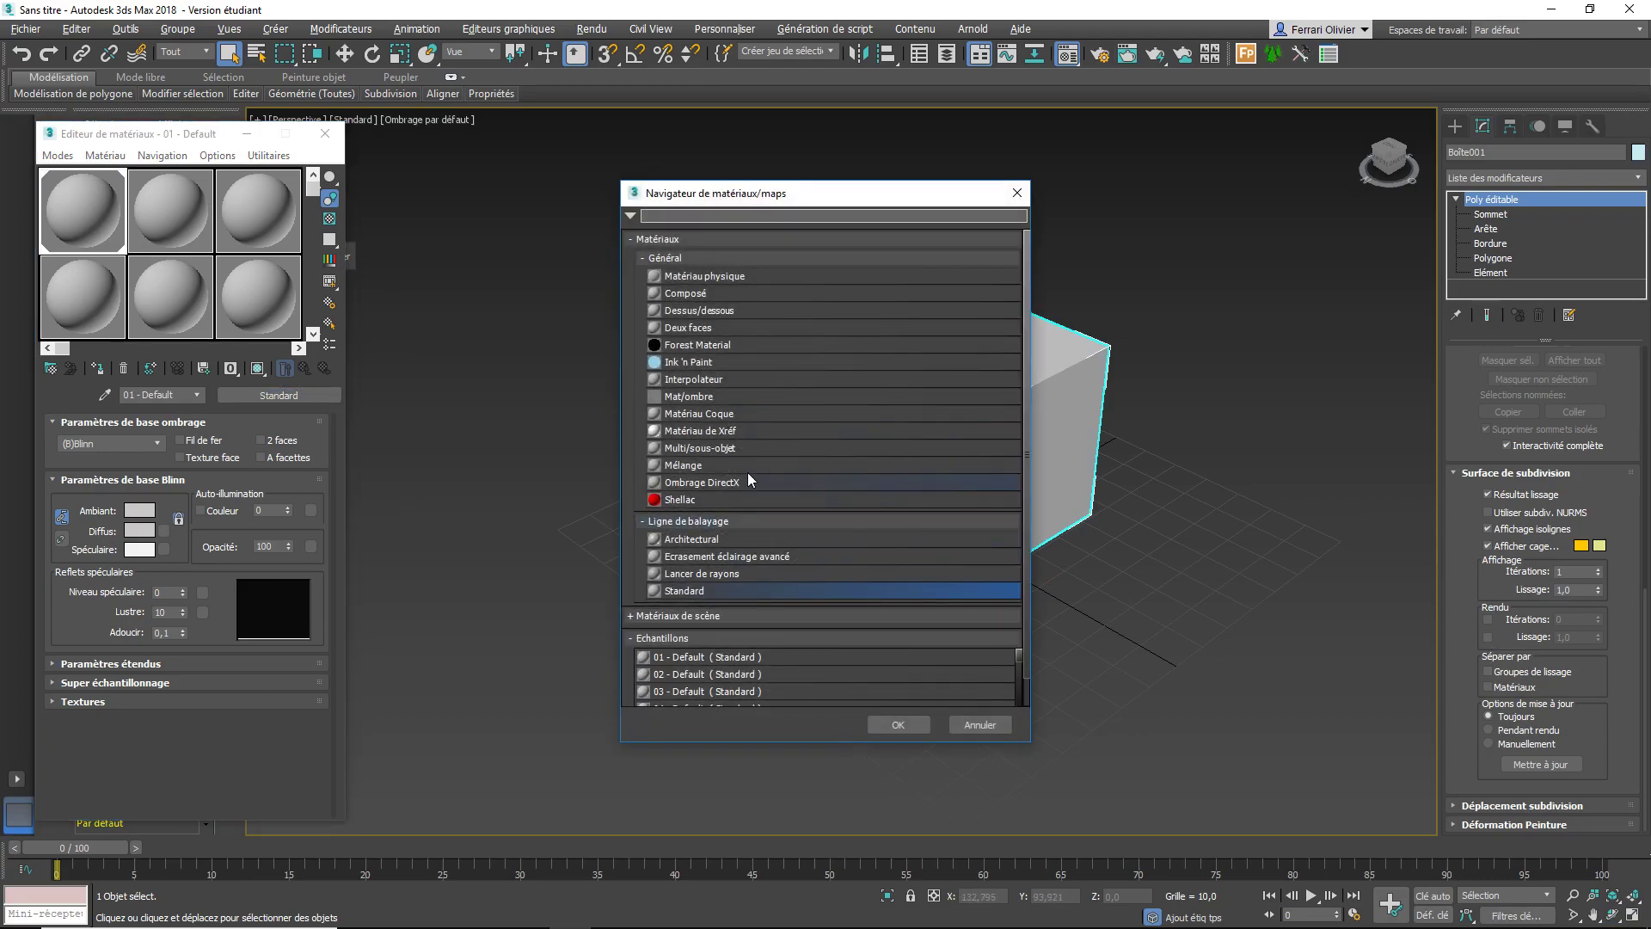
{"action": "double_click", "coordinate": [735, 446]}
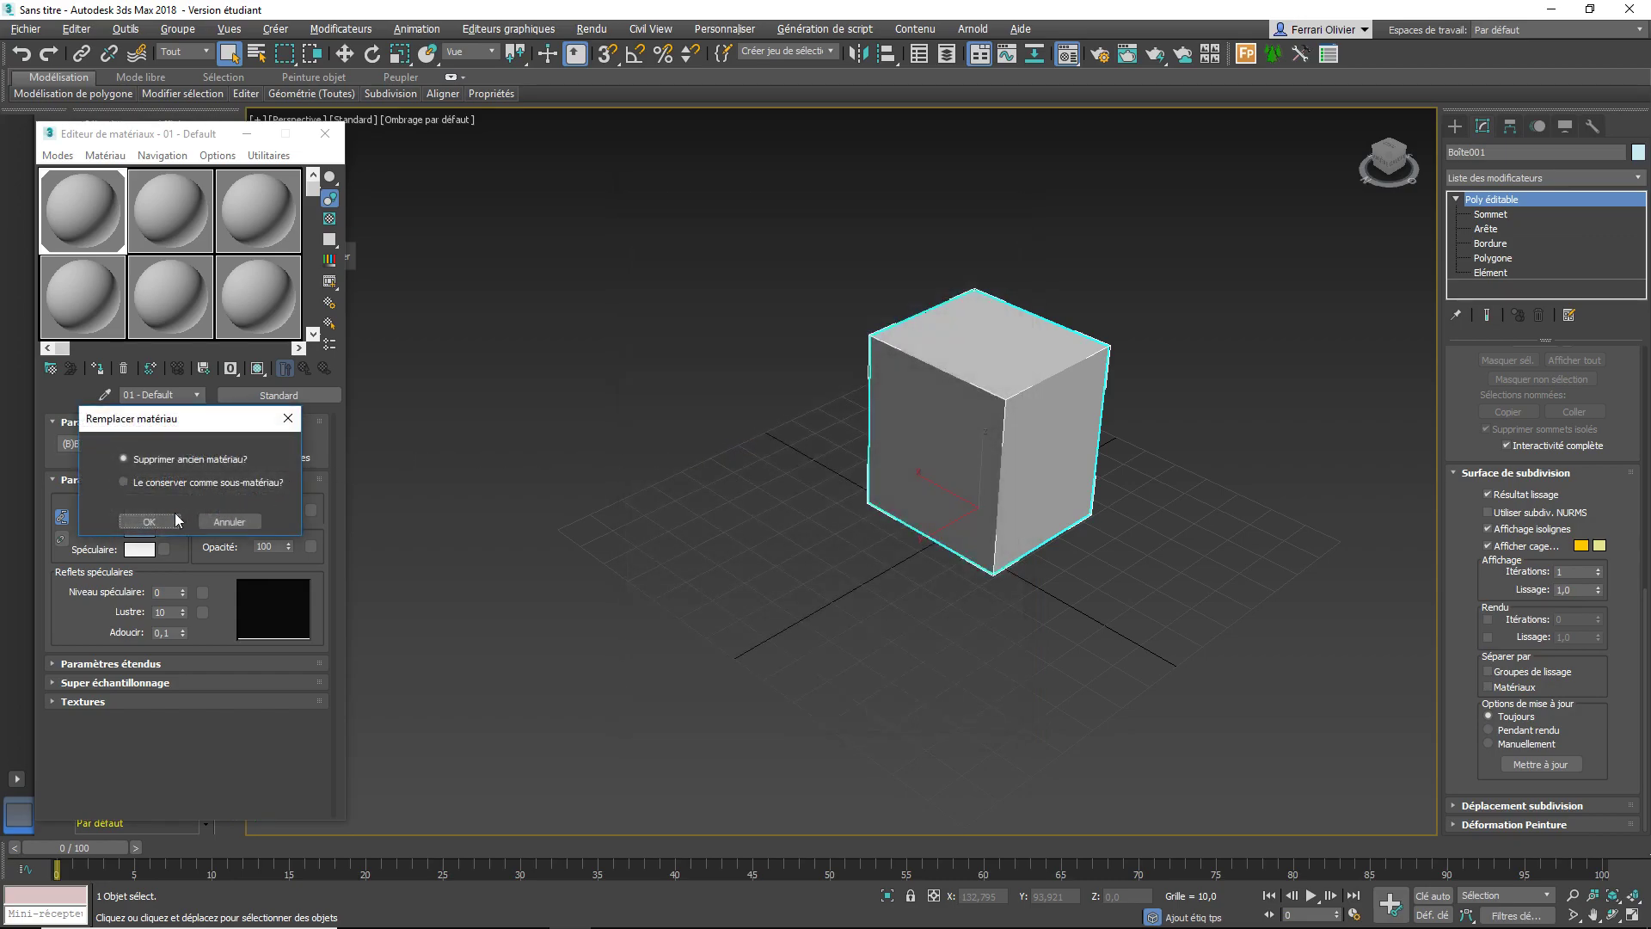
{"action": "left_click", "coordinate": [175, 516]}
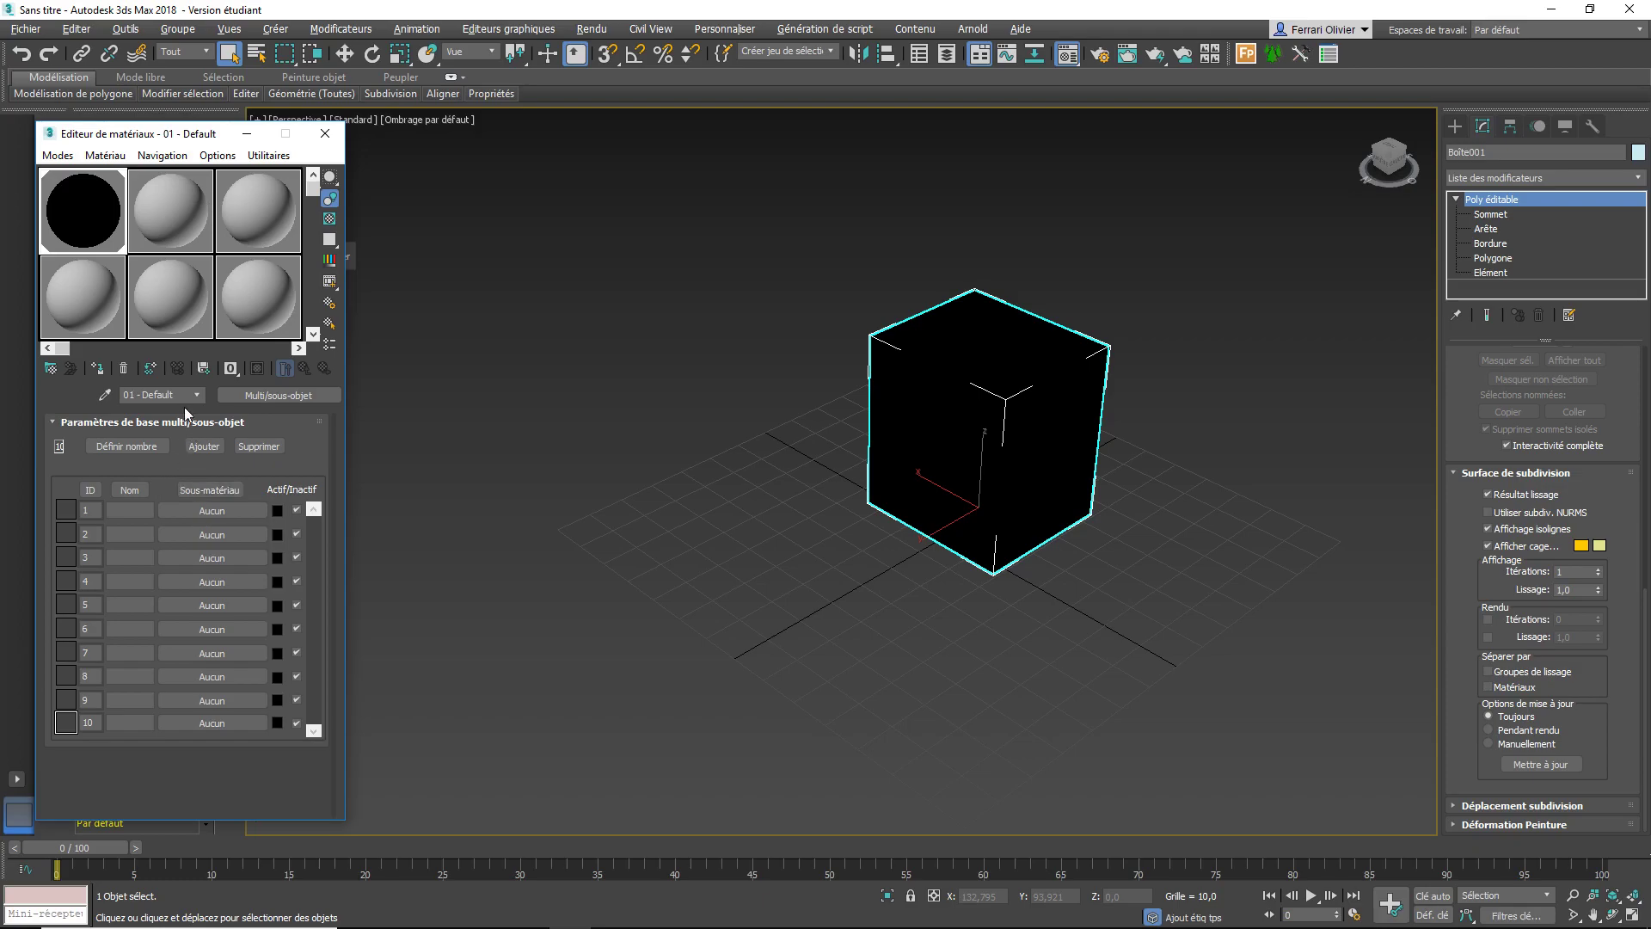
{"action": "left_click", "coordinate": [127, 446]}
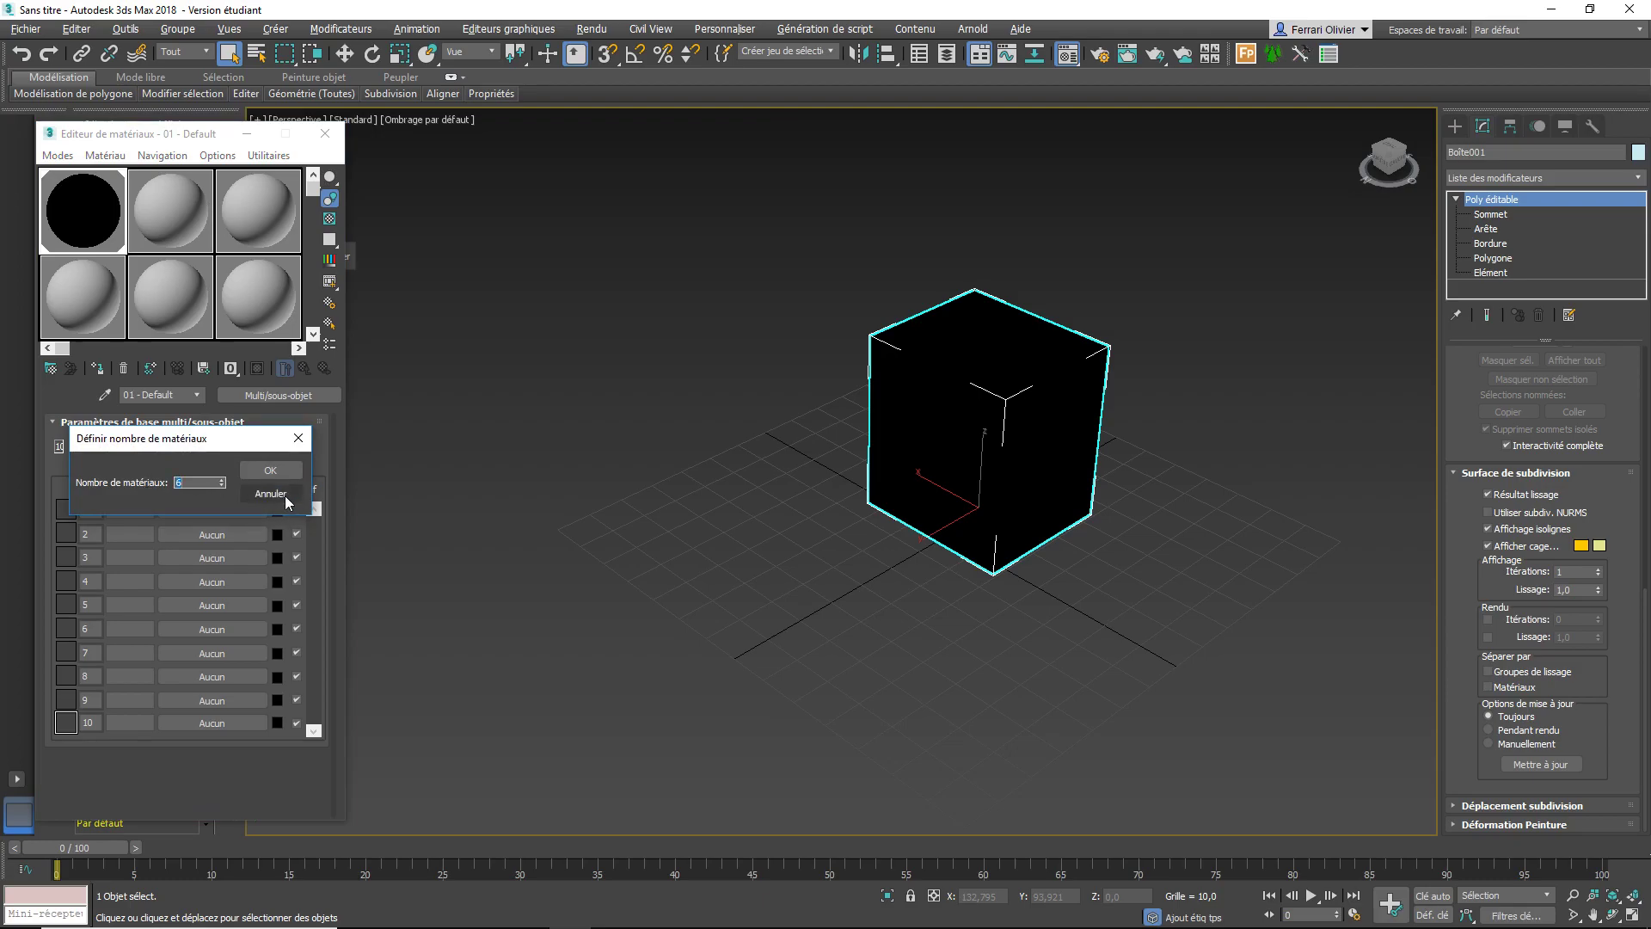
{"action": "left_click", "coordinate": [272, 470]}
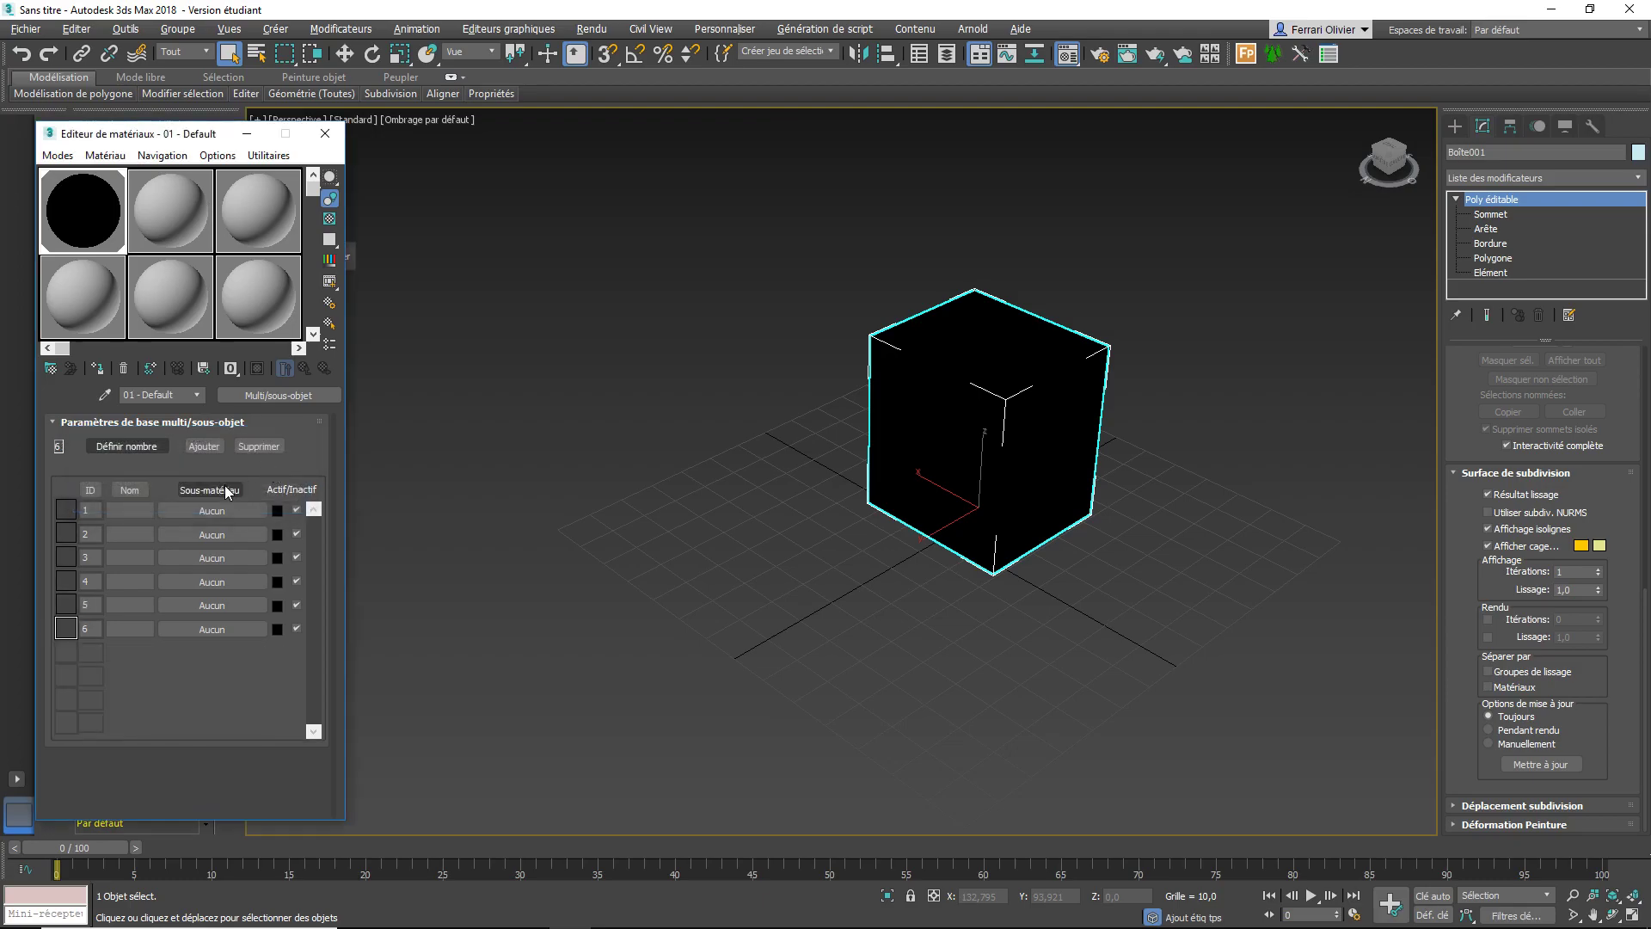
Make sub-materials 1, 2 and 3 new Standard materials
{"action": "left_click", "coordinate": [225, 511]}
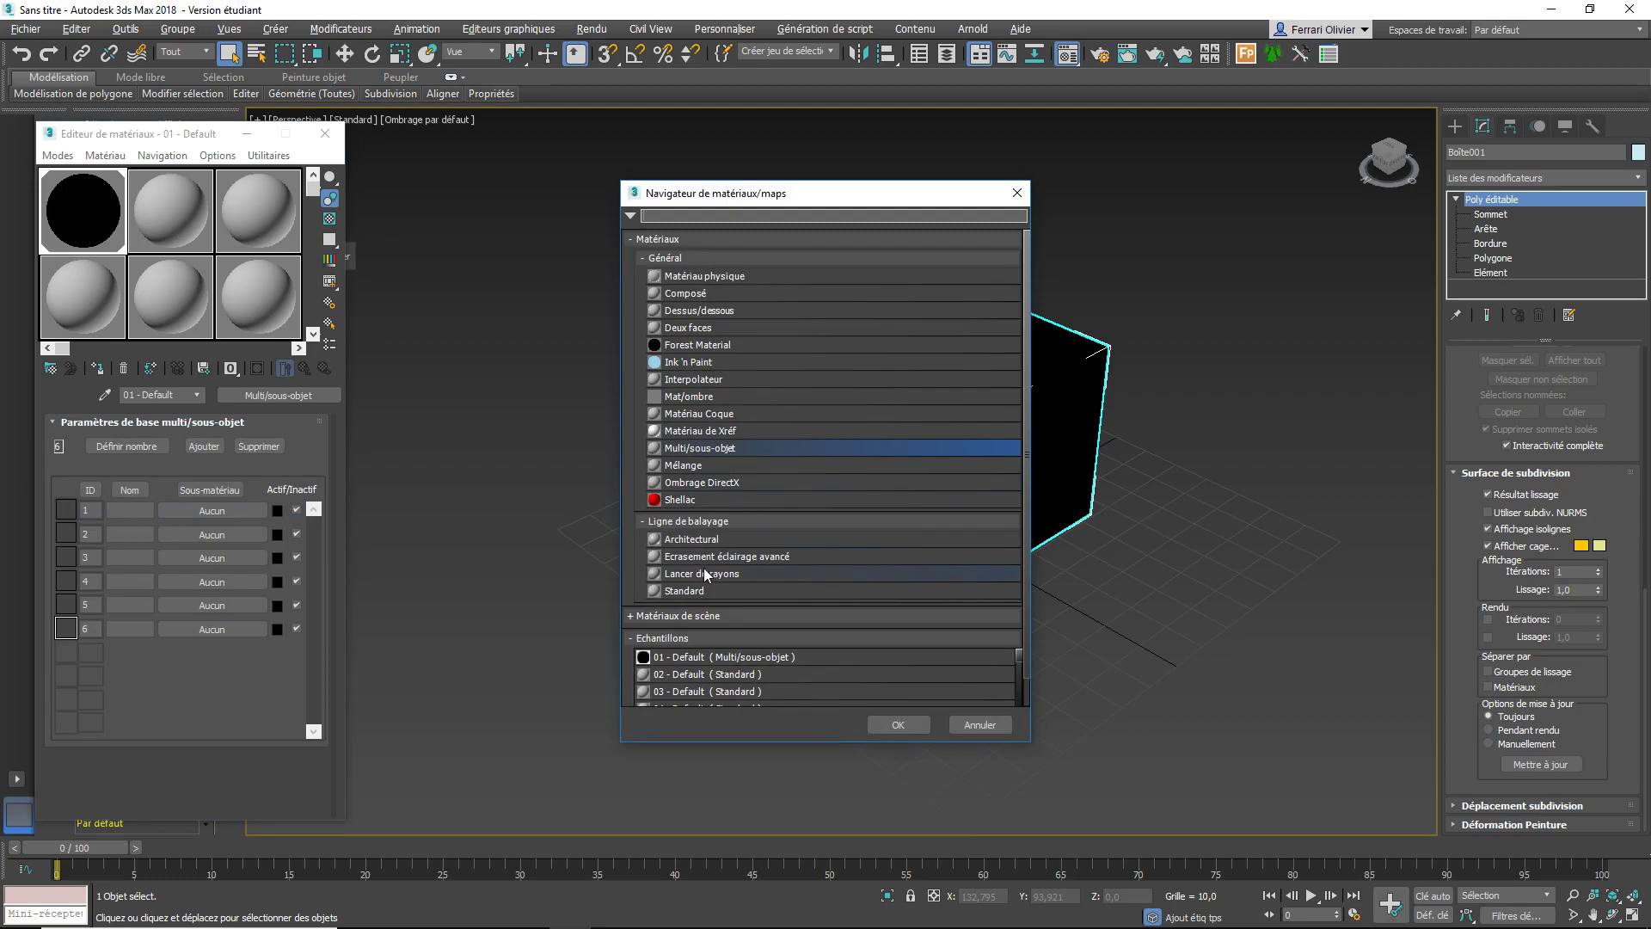
{"action": "double_click", "coordinate": [681, 588]}
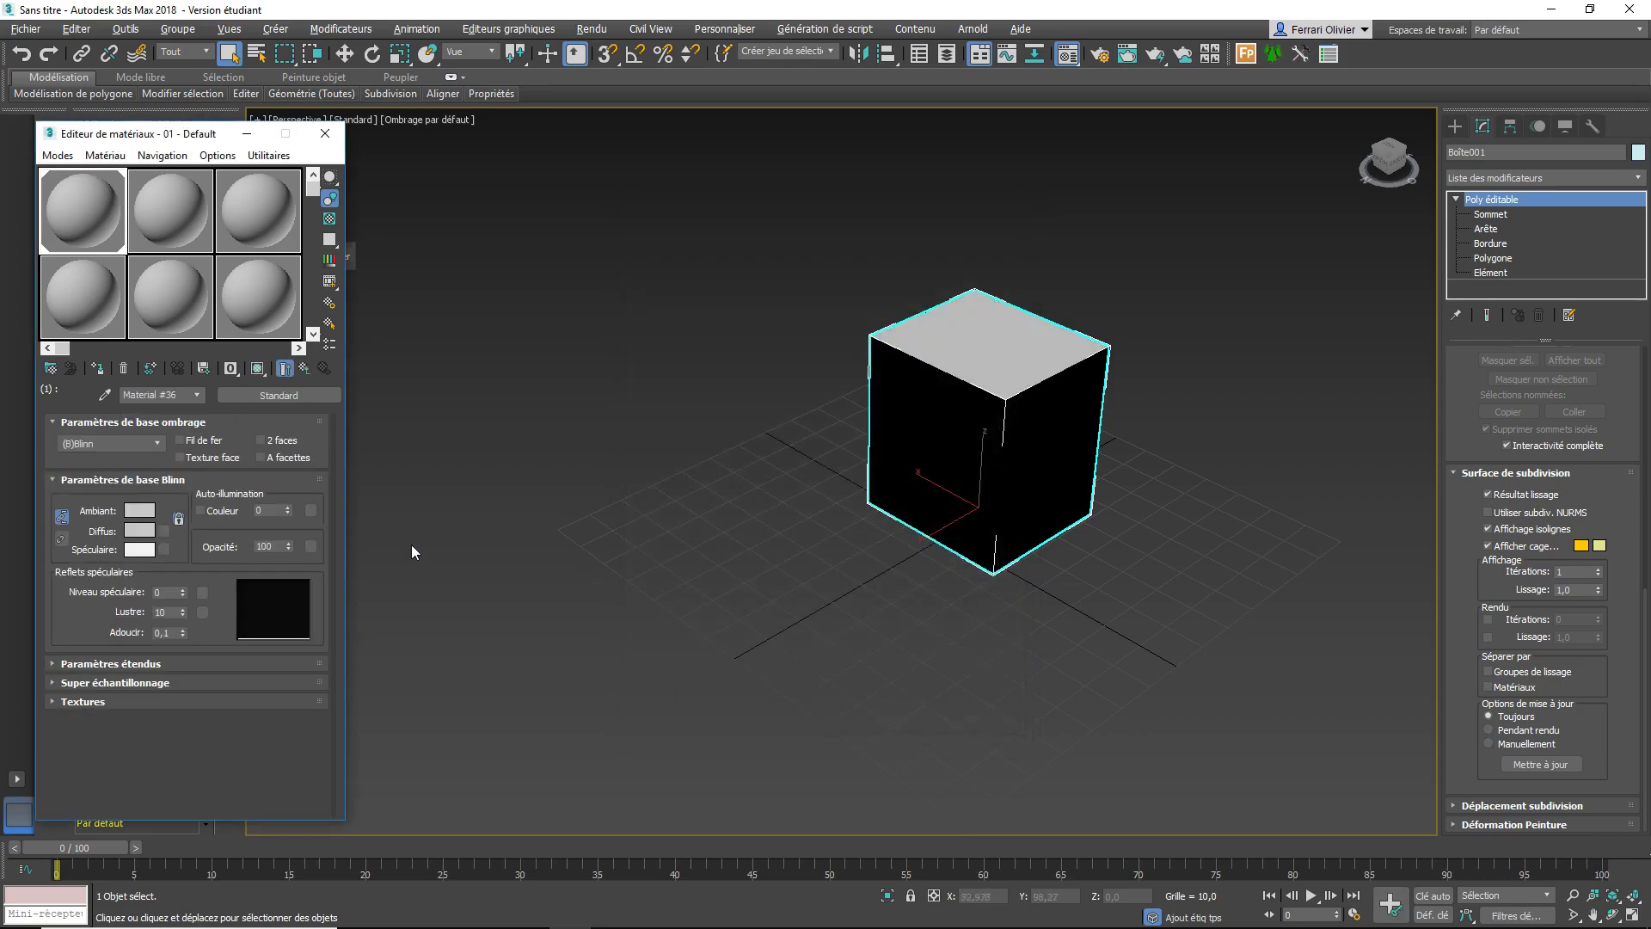
{"action": "left_click", "coordinate": [304, 370]}
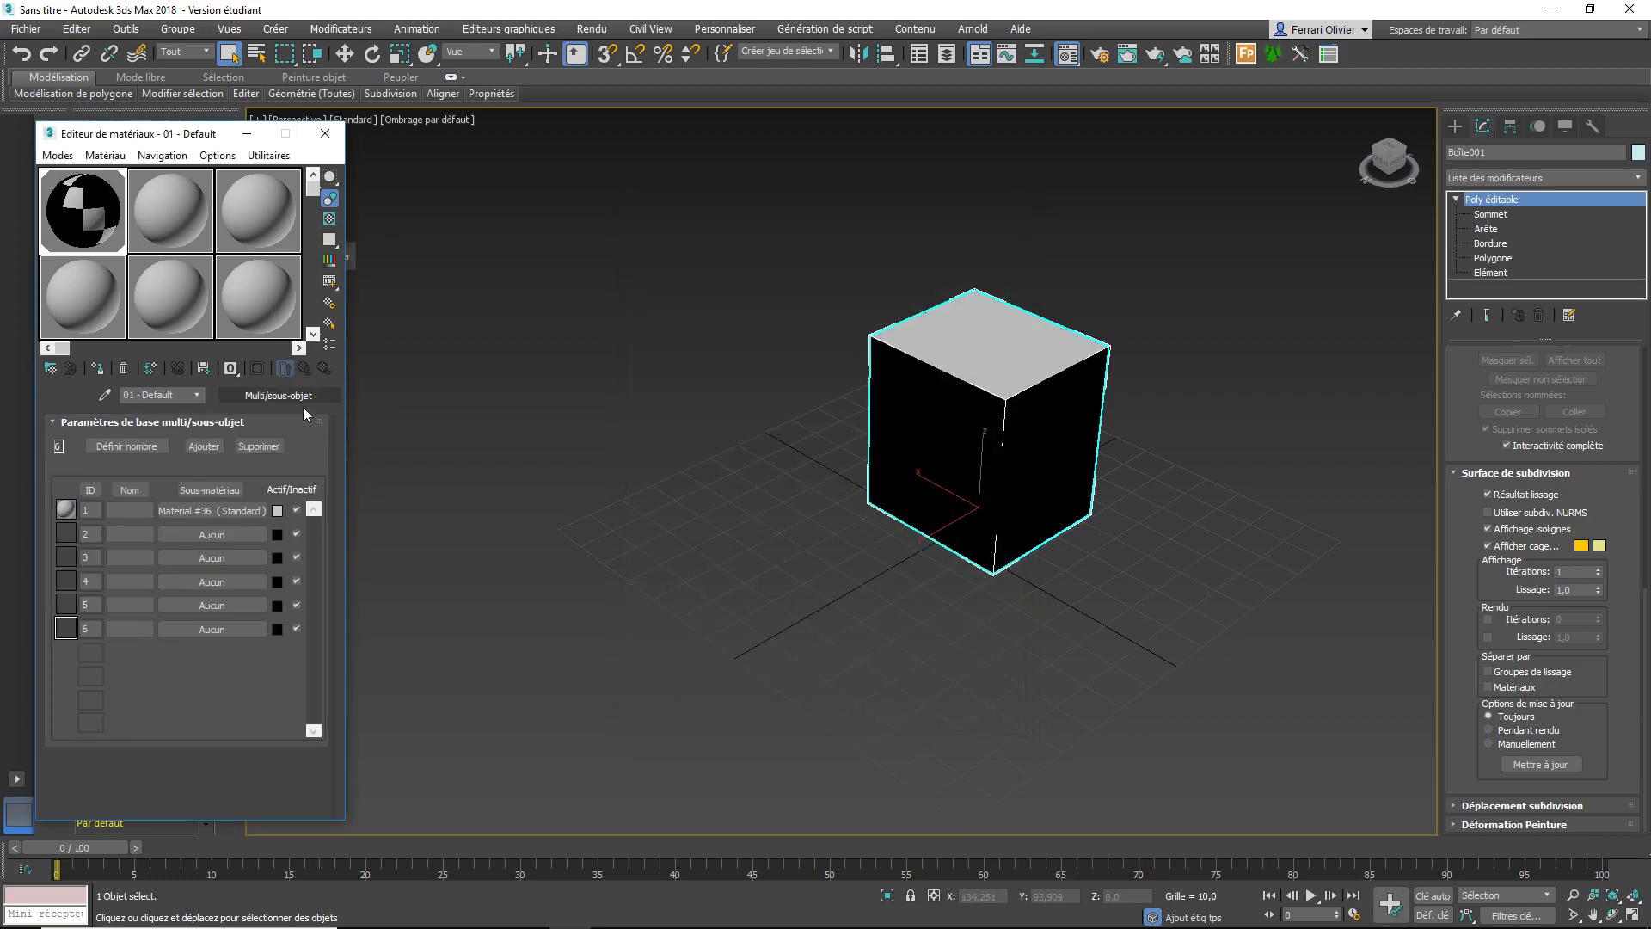
{"action": "left_click", "coordinate": [219, 534]}
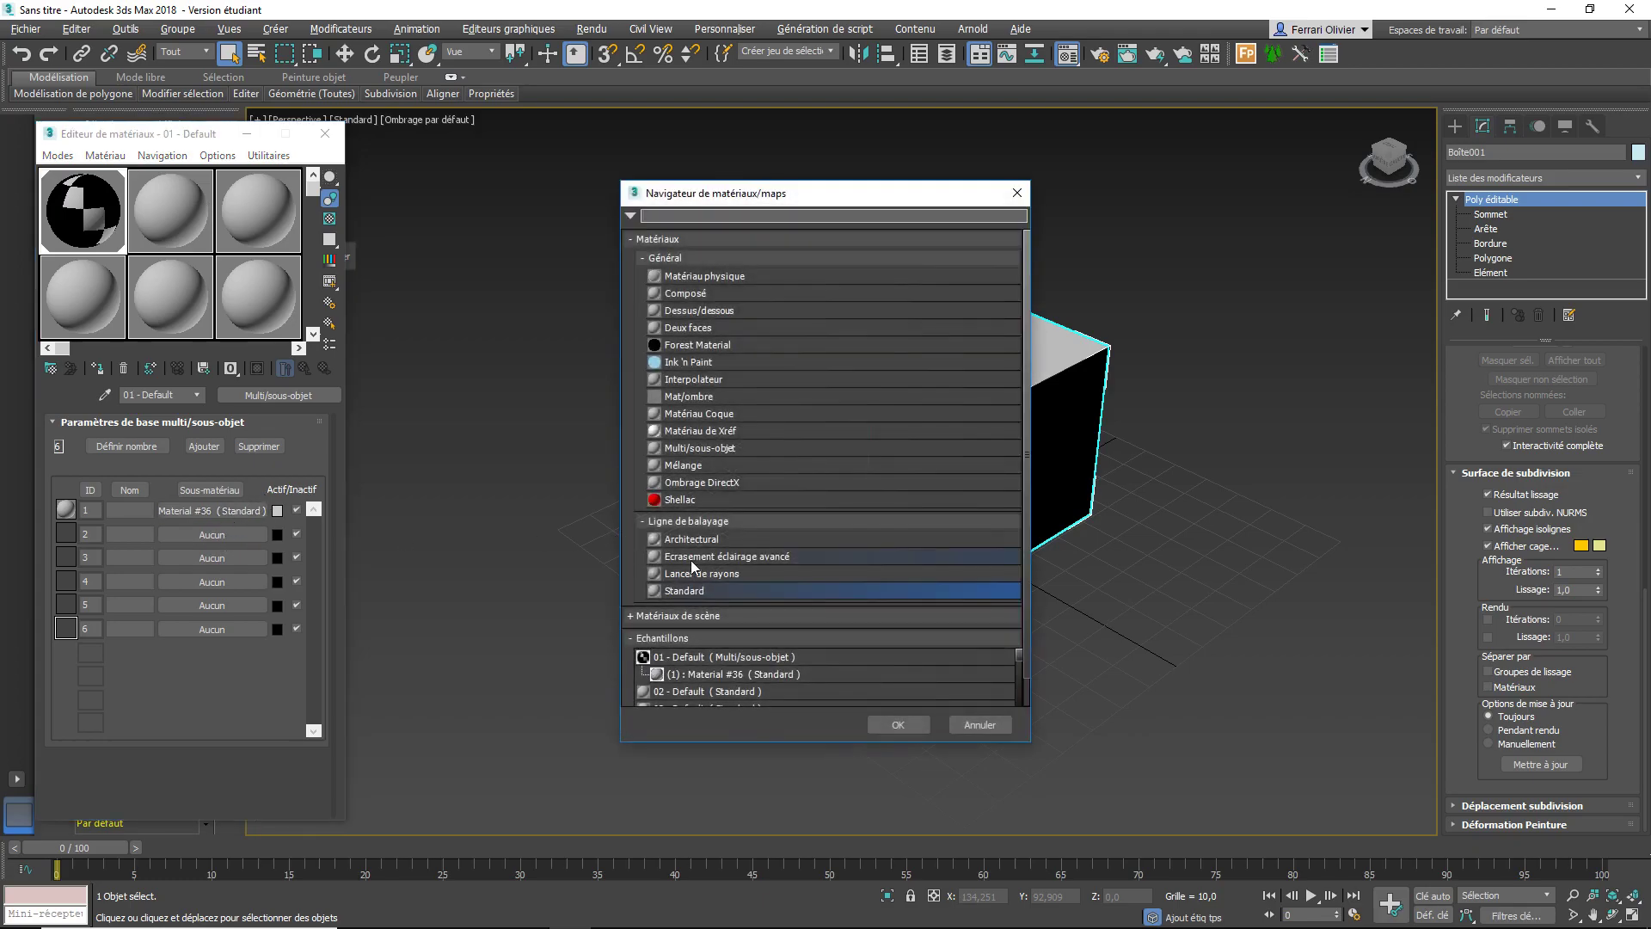
{"action": "double_click", "coordinate": [690, 588]}
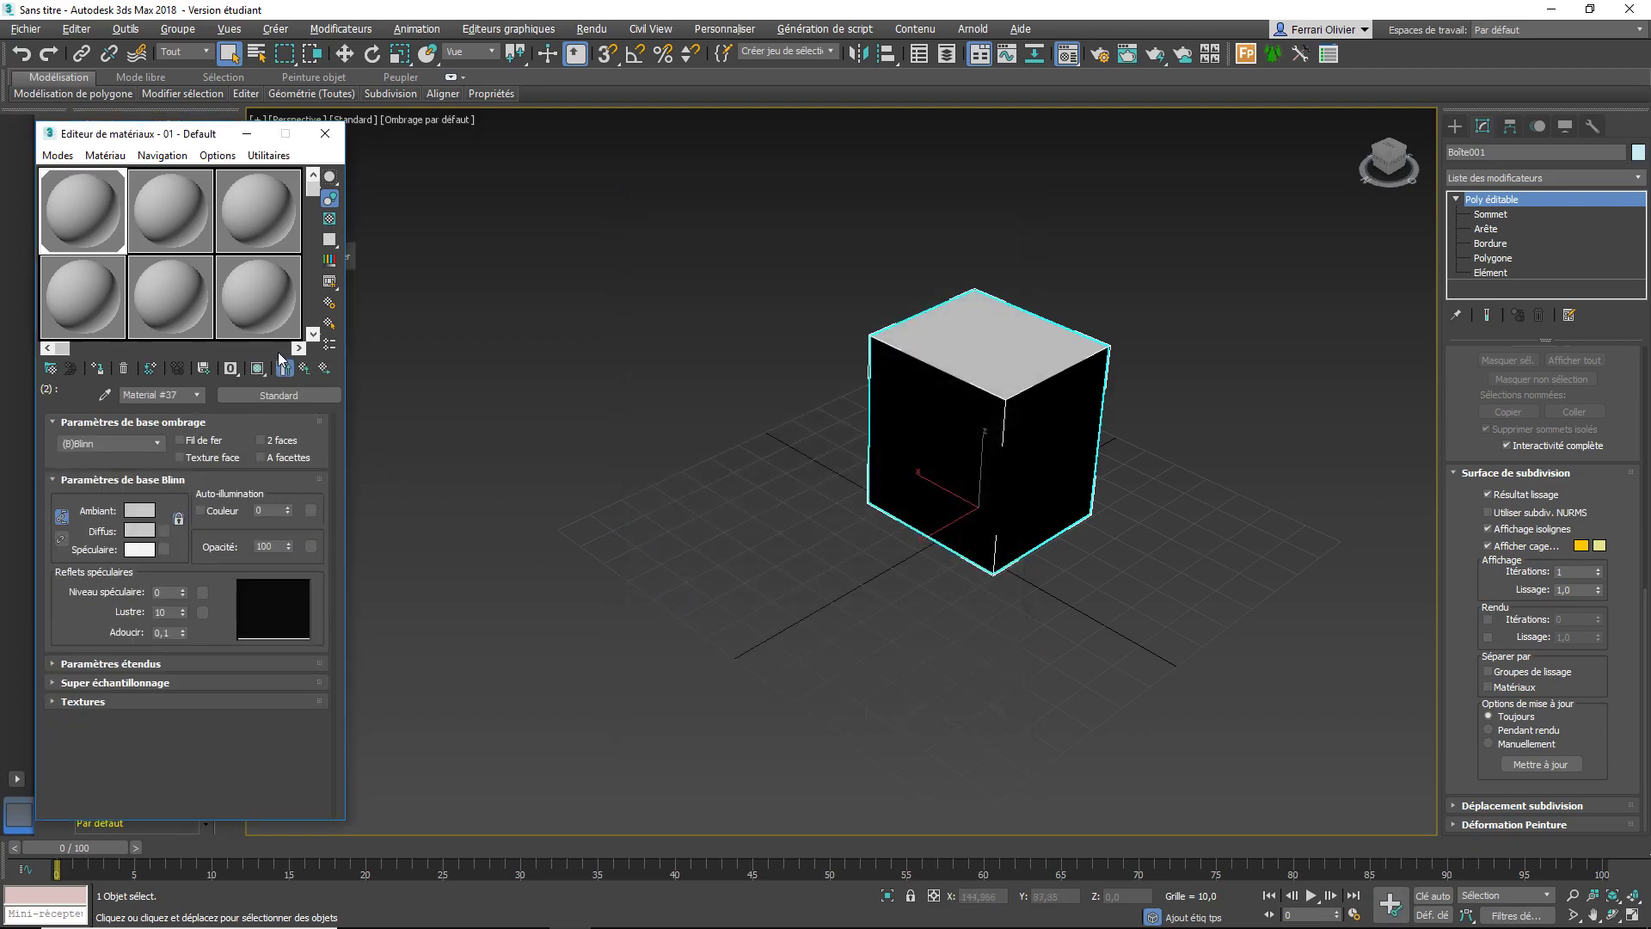
{"action": "left_click", "coordinate": [303, 368]}
{"action": "left_click", "coordinate": [245, 558]}
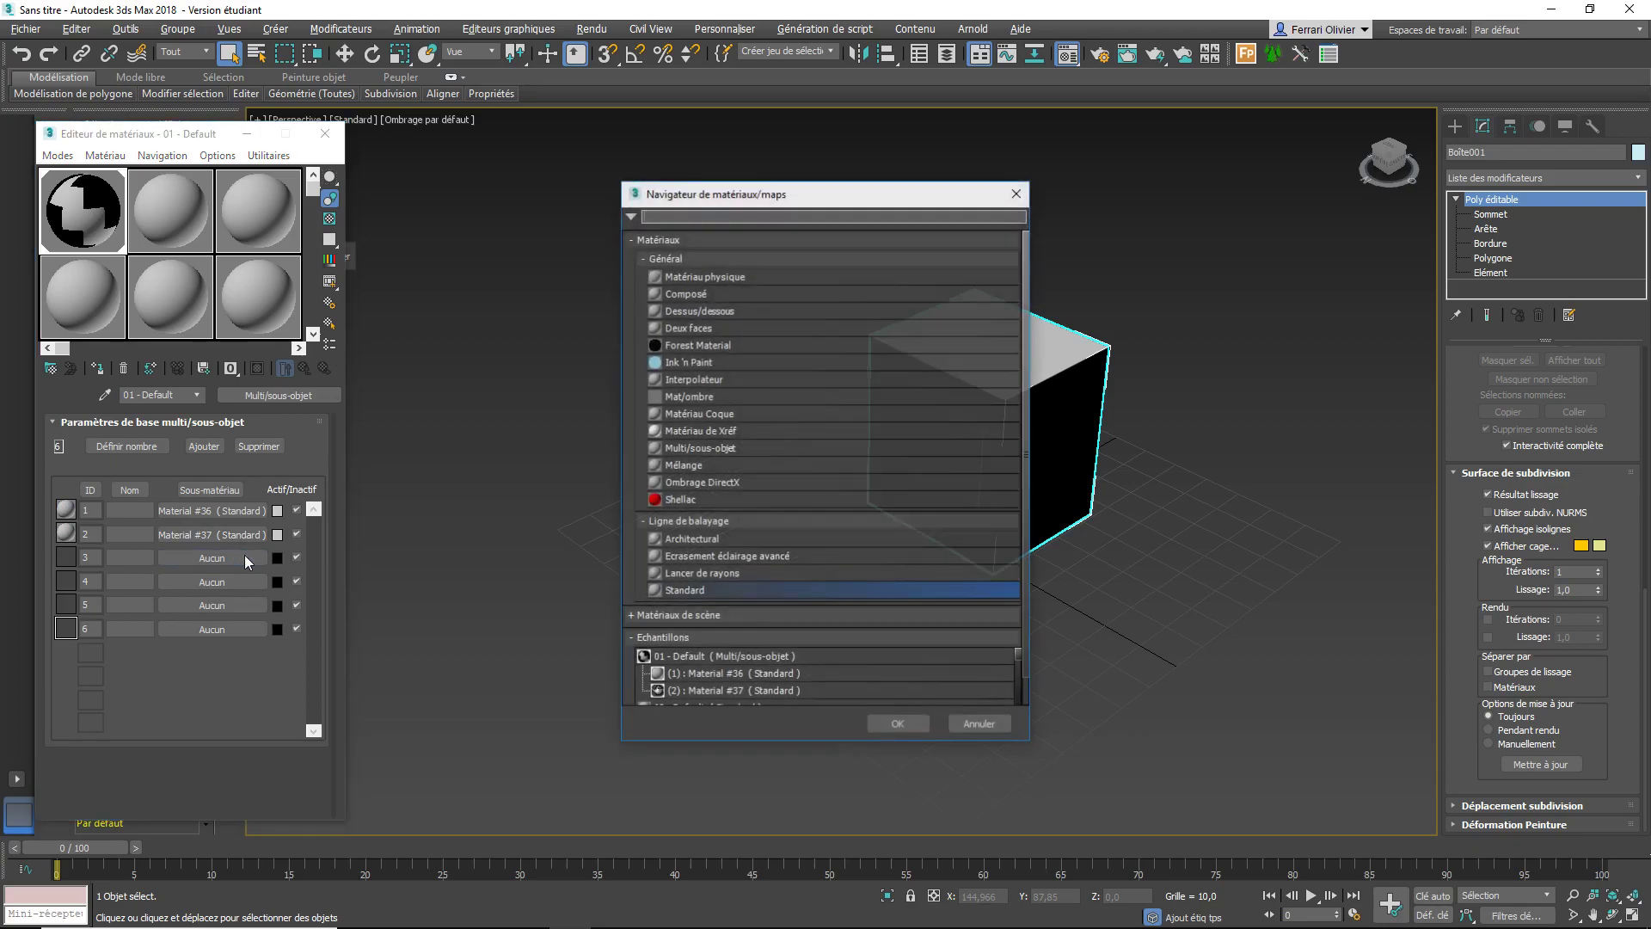
{"action": "double_click", "coordinate": [687, 590]}
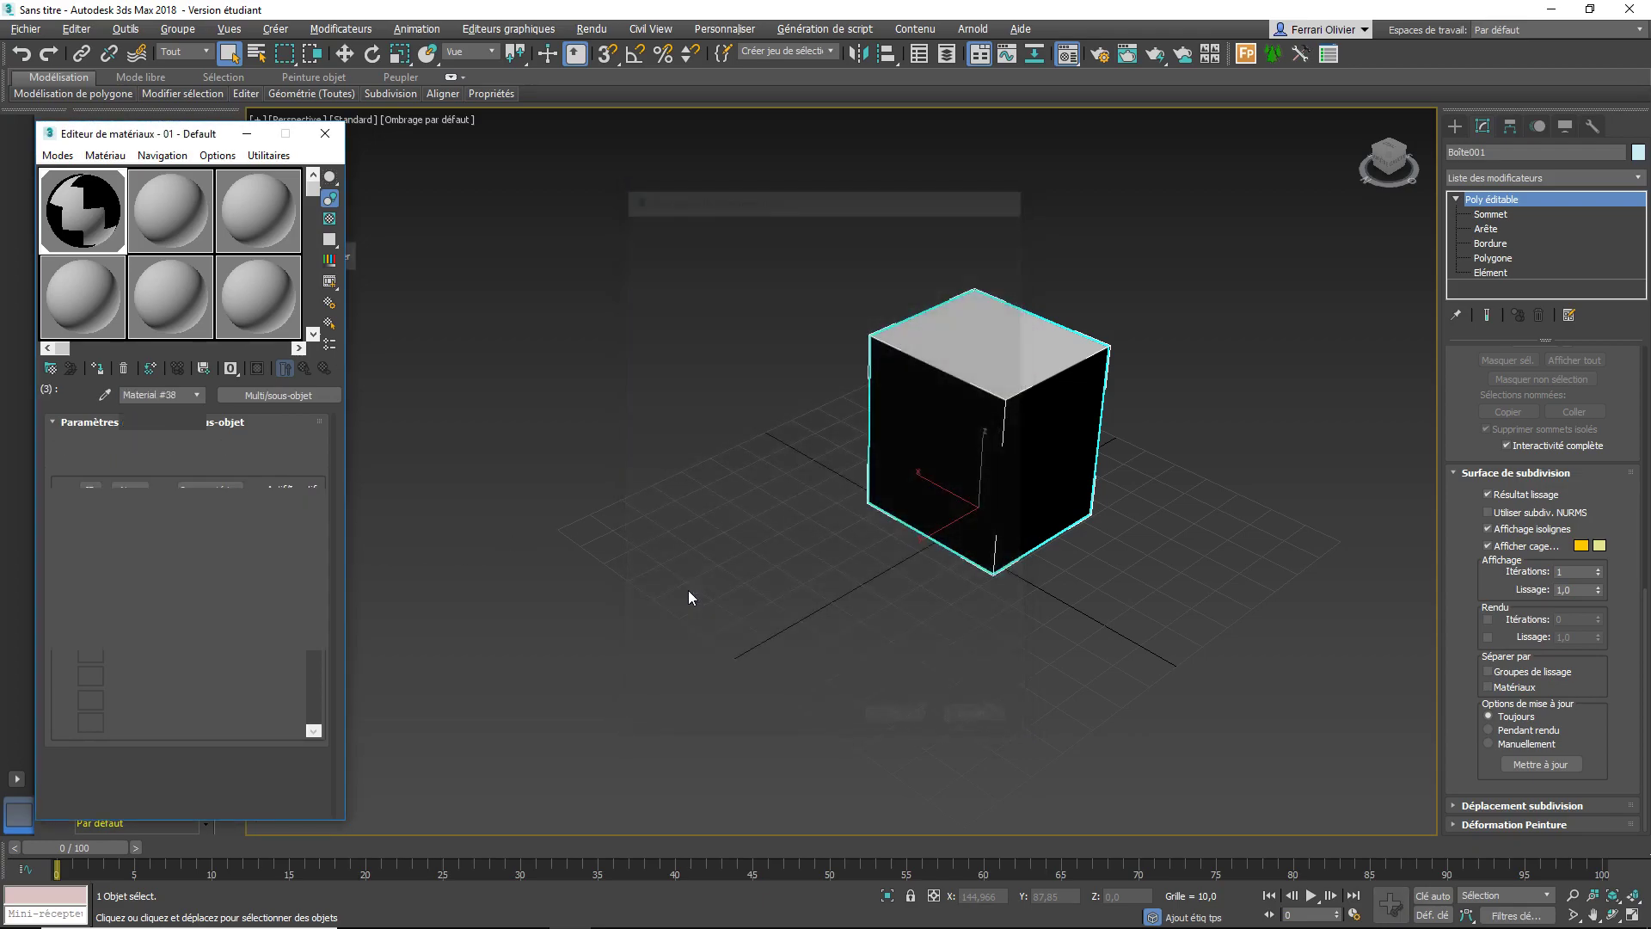
{"action": "left_click", "coordinate": [303, 368]}
Make sub-materials 4, 5 and 6 Standard materials, ending with #40 and #41
{"action": "left_click", "coordinate": [195, 581]}
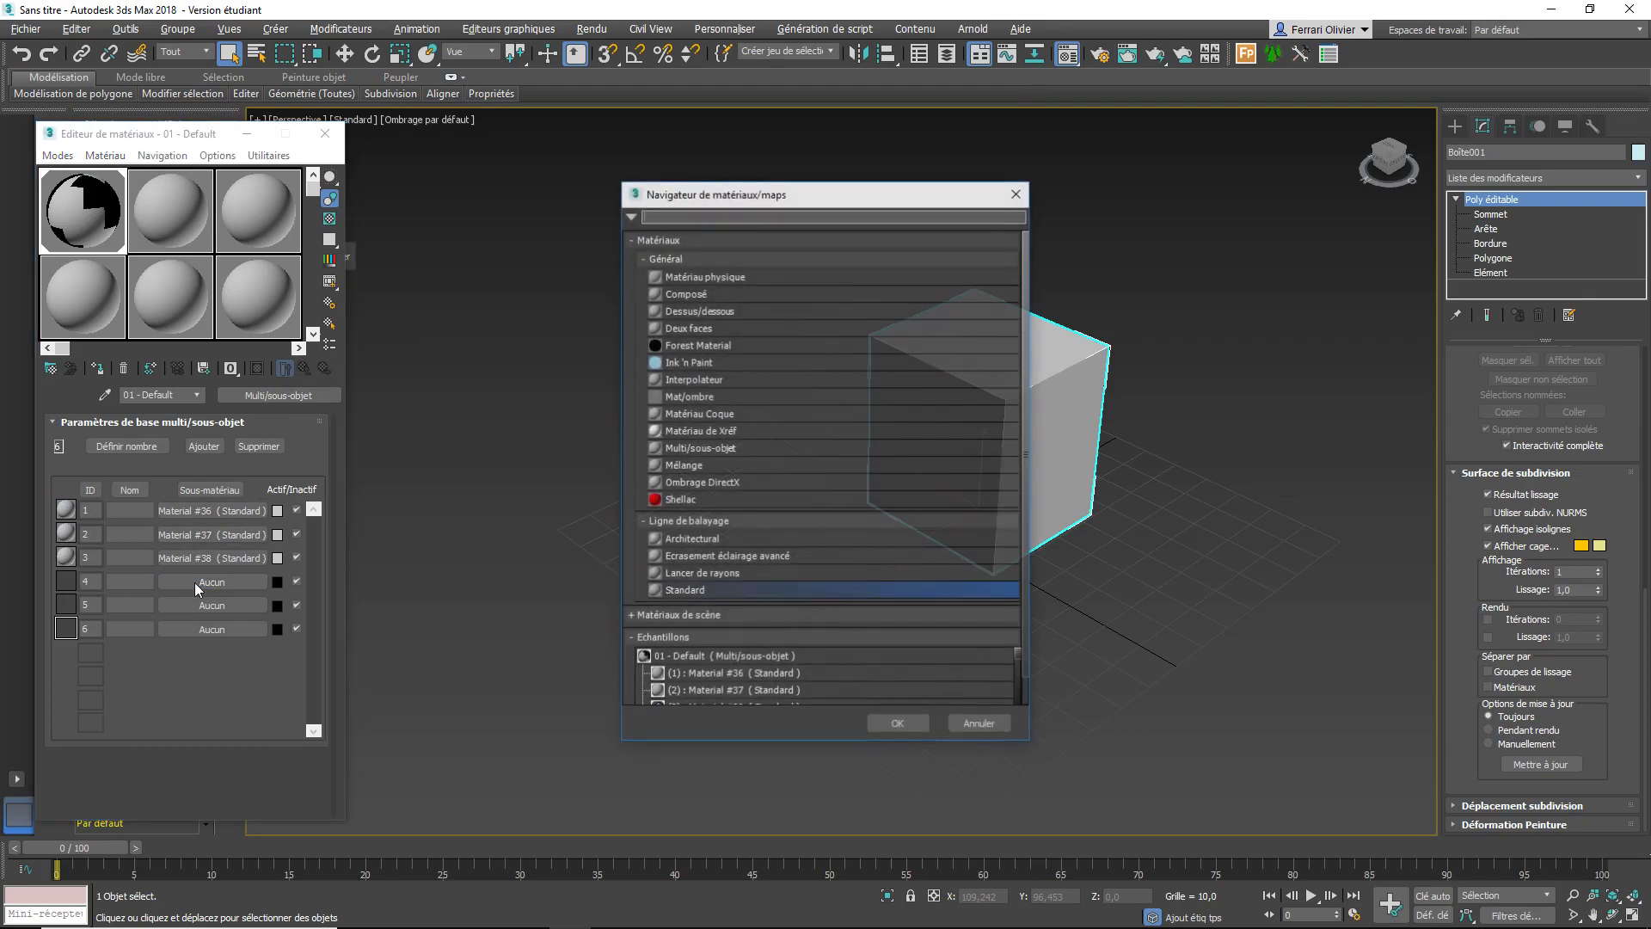
{"action": "double_click", "coordinate": [686, 593]}
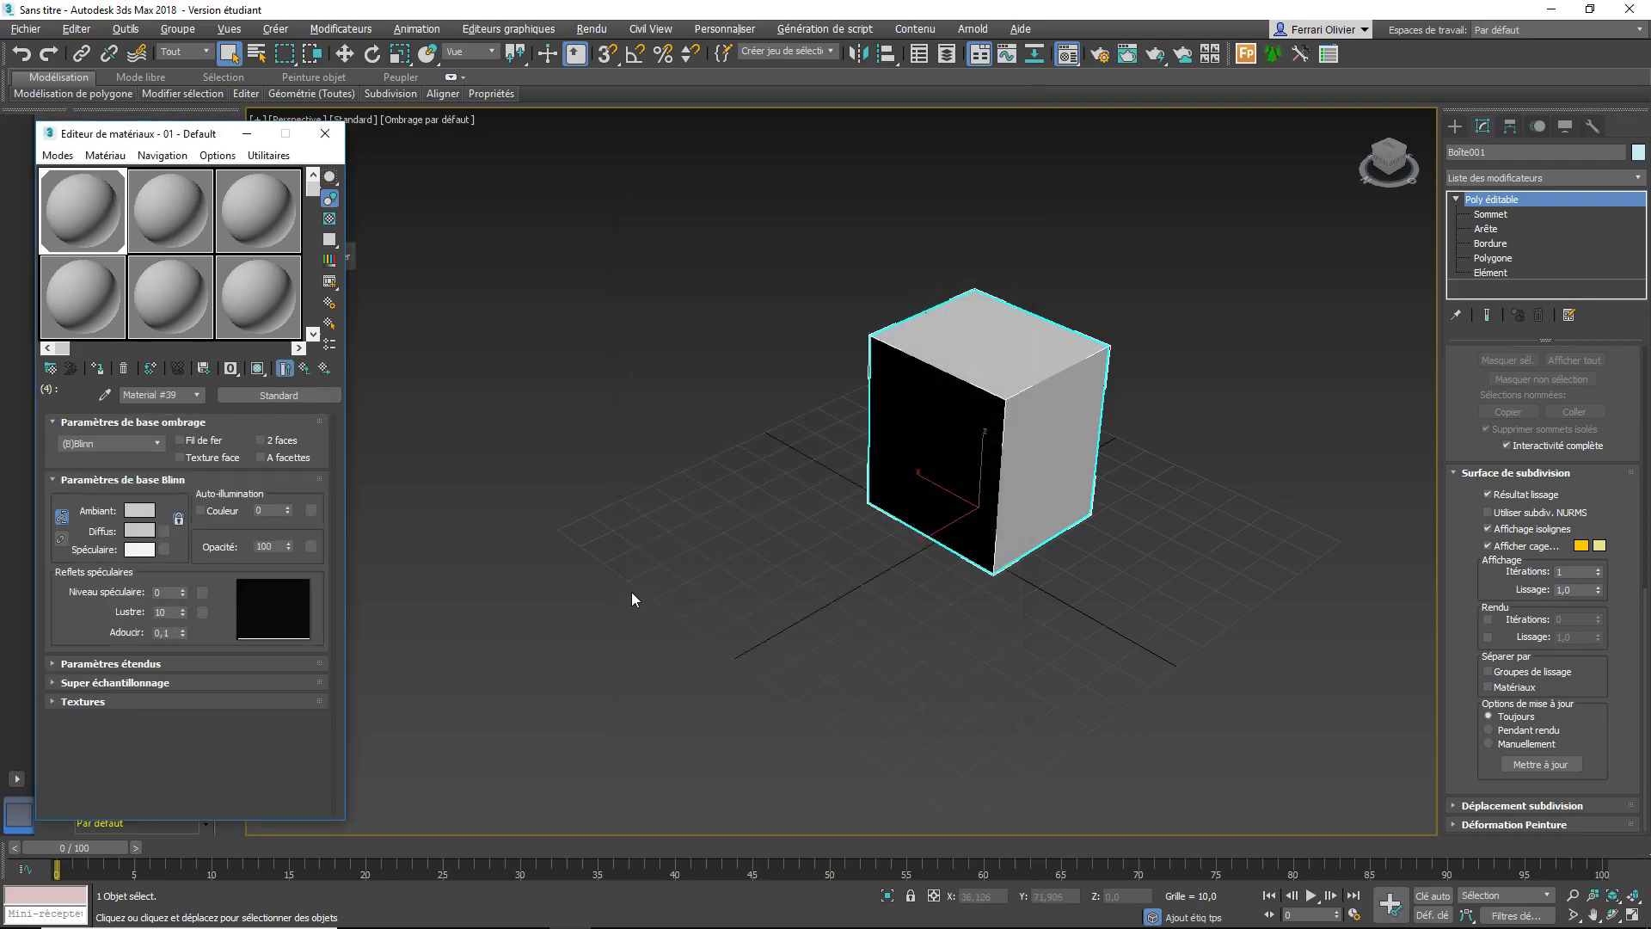
{"action": "left_click", "coordinate": [304, 369]}
{"action": "left_click", "coordinate": [244, 606]}
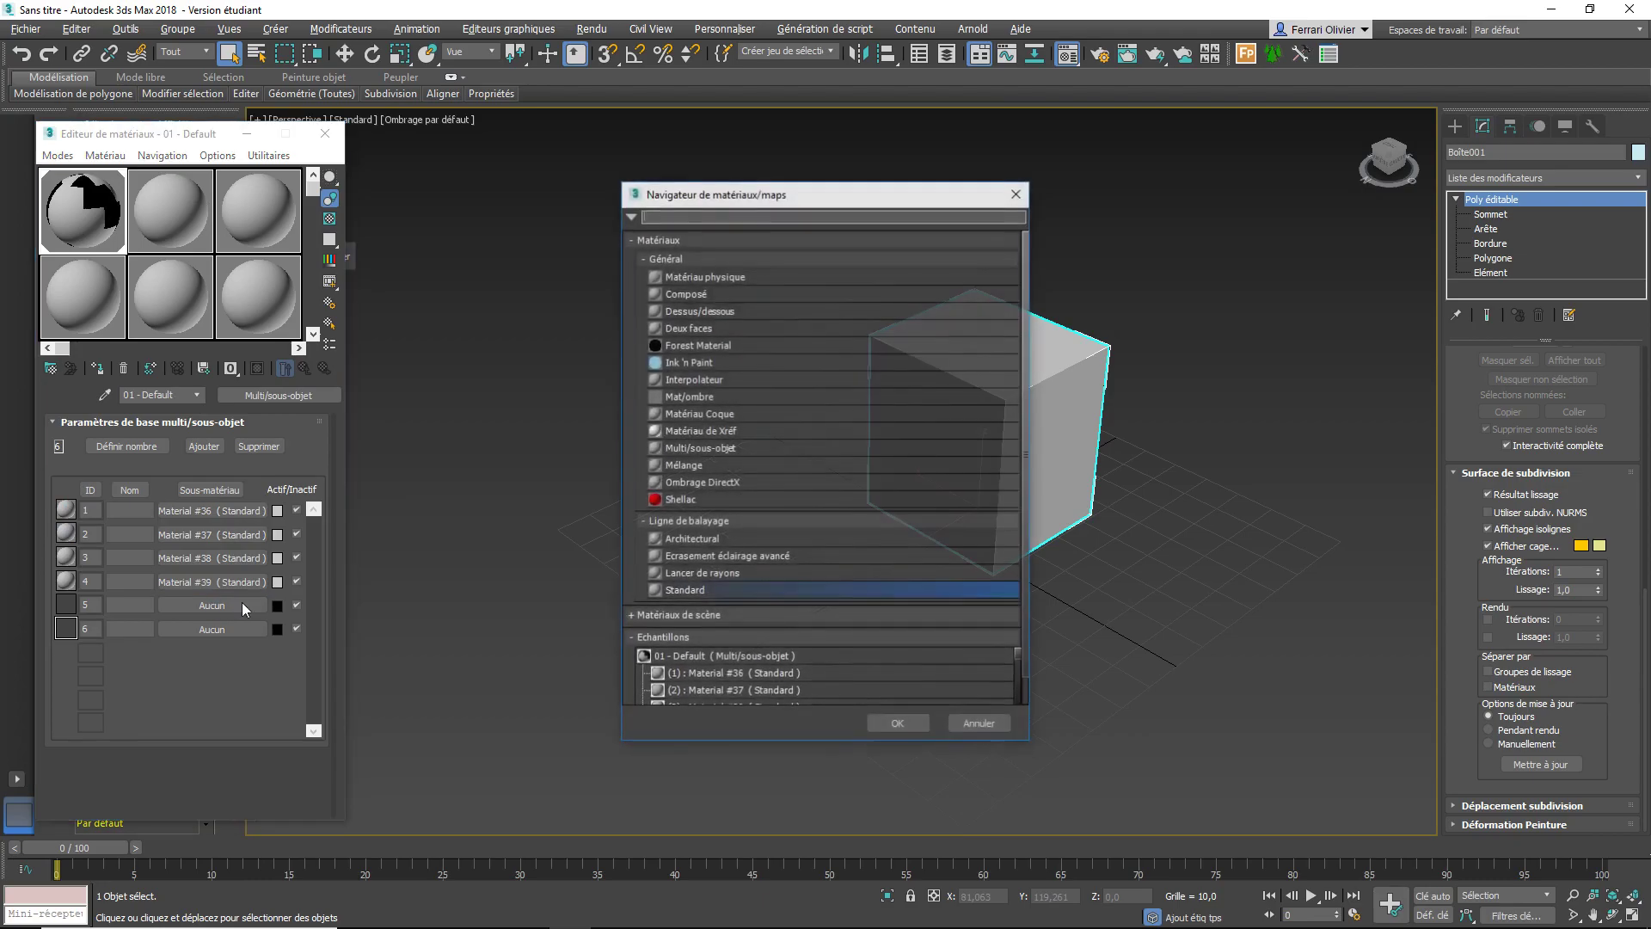
{"action": "double_click", "coordinate": [697, 591]}
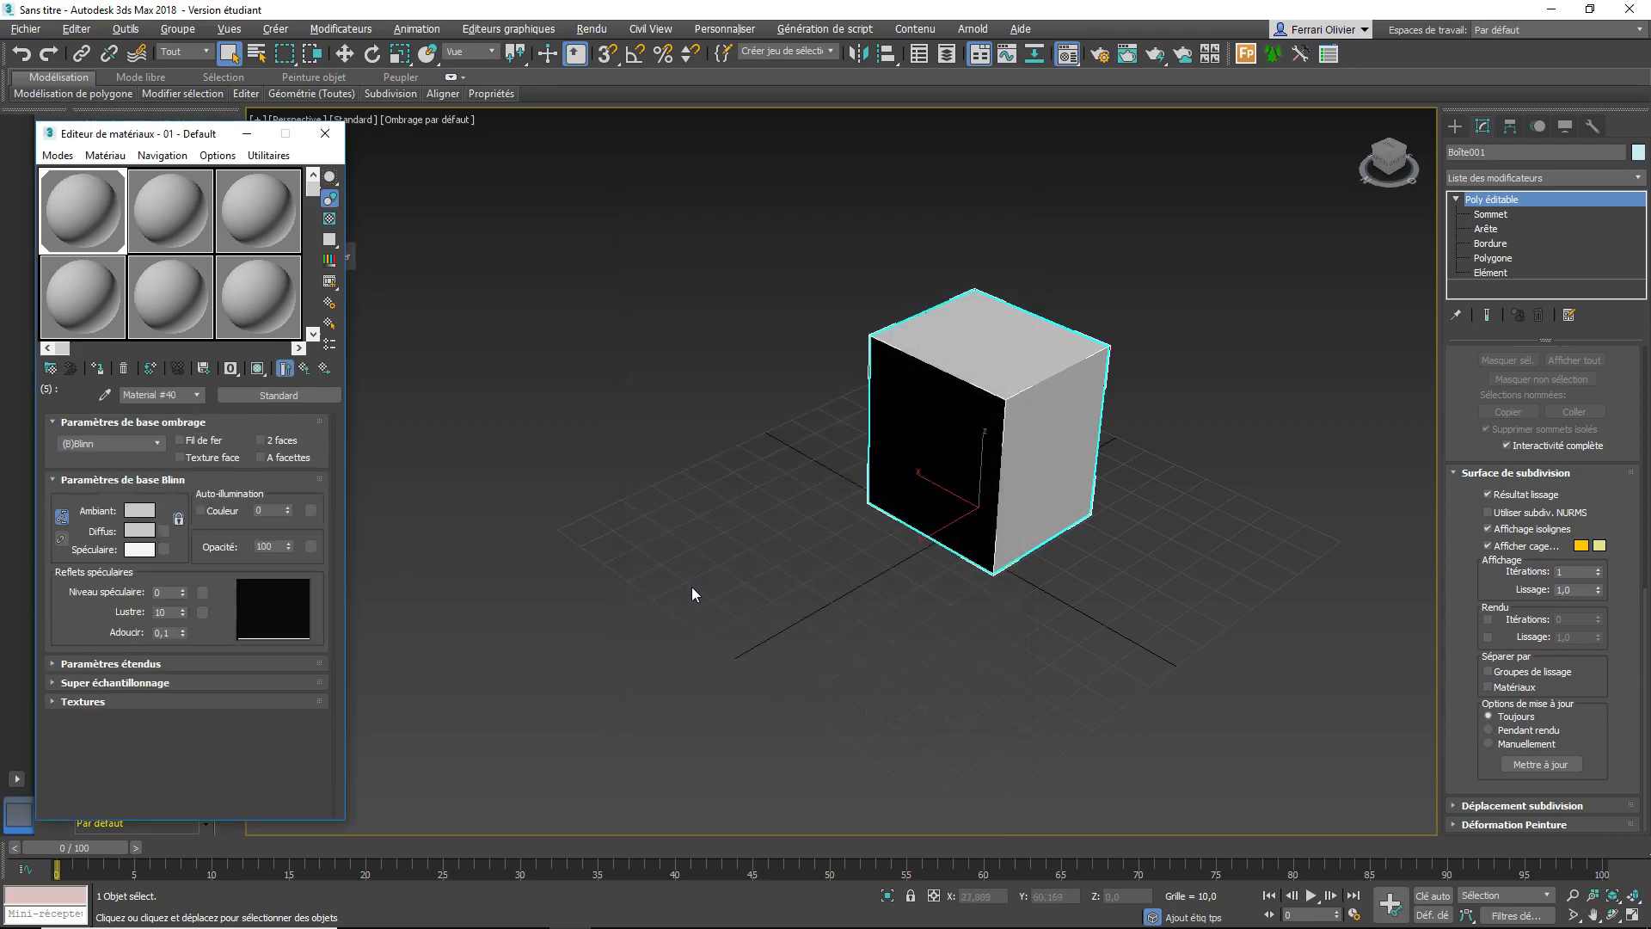
{"action": "left_click", "coordinate": [303, 369]}
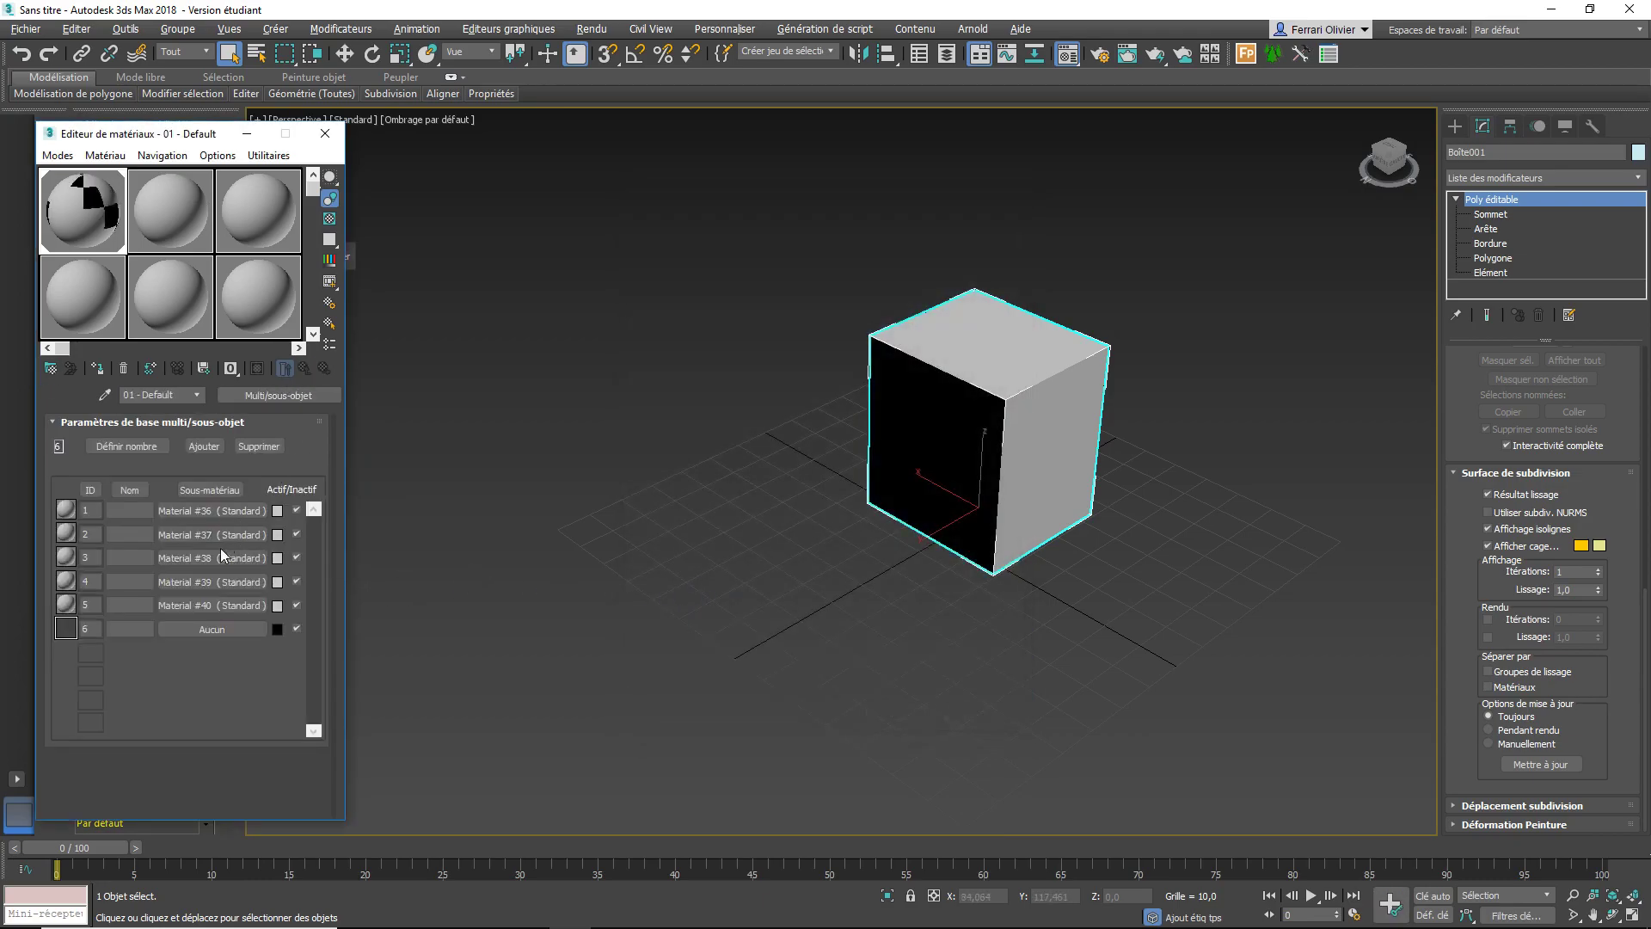
{"action": "left_click", "coordinate": [211, 630]}
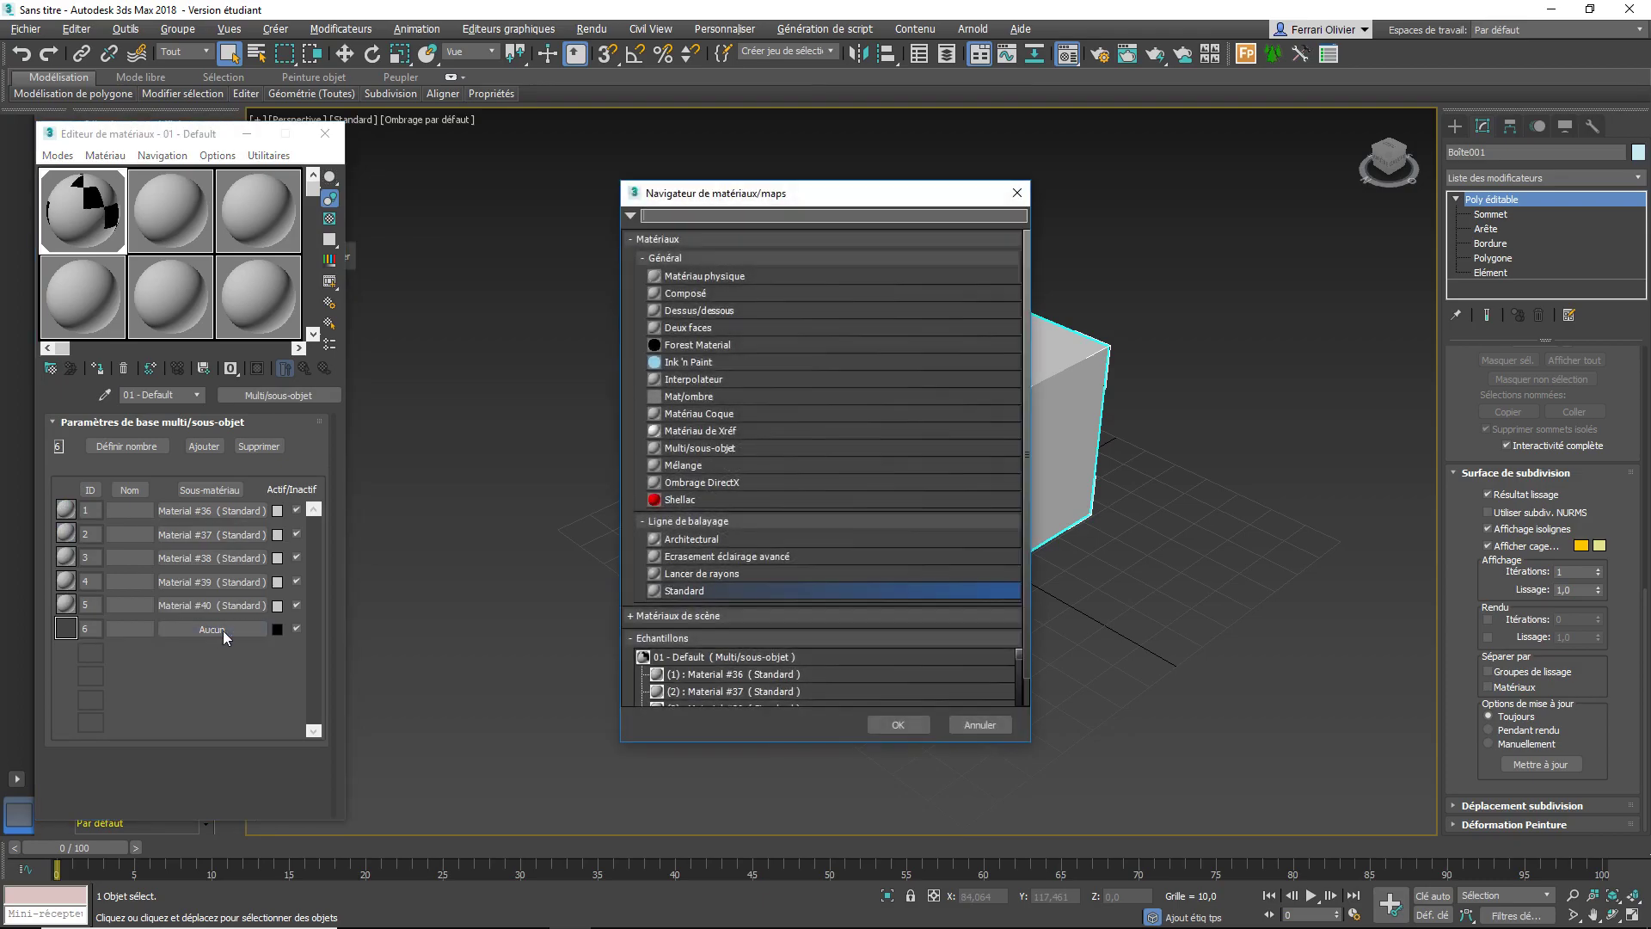
{"action": "double_click", "coordinate": [746, 588]}
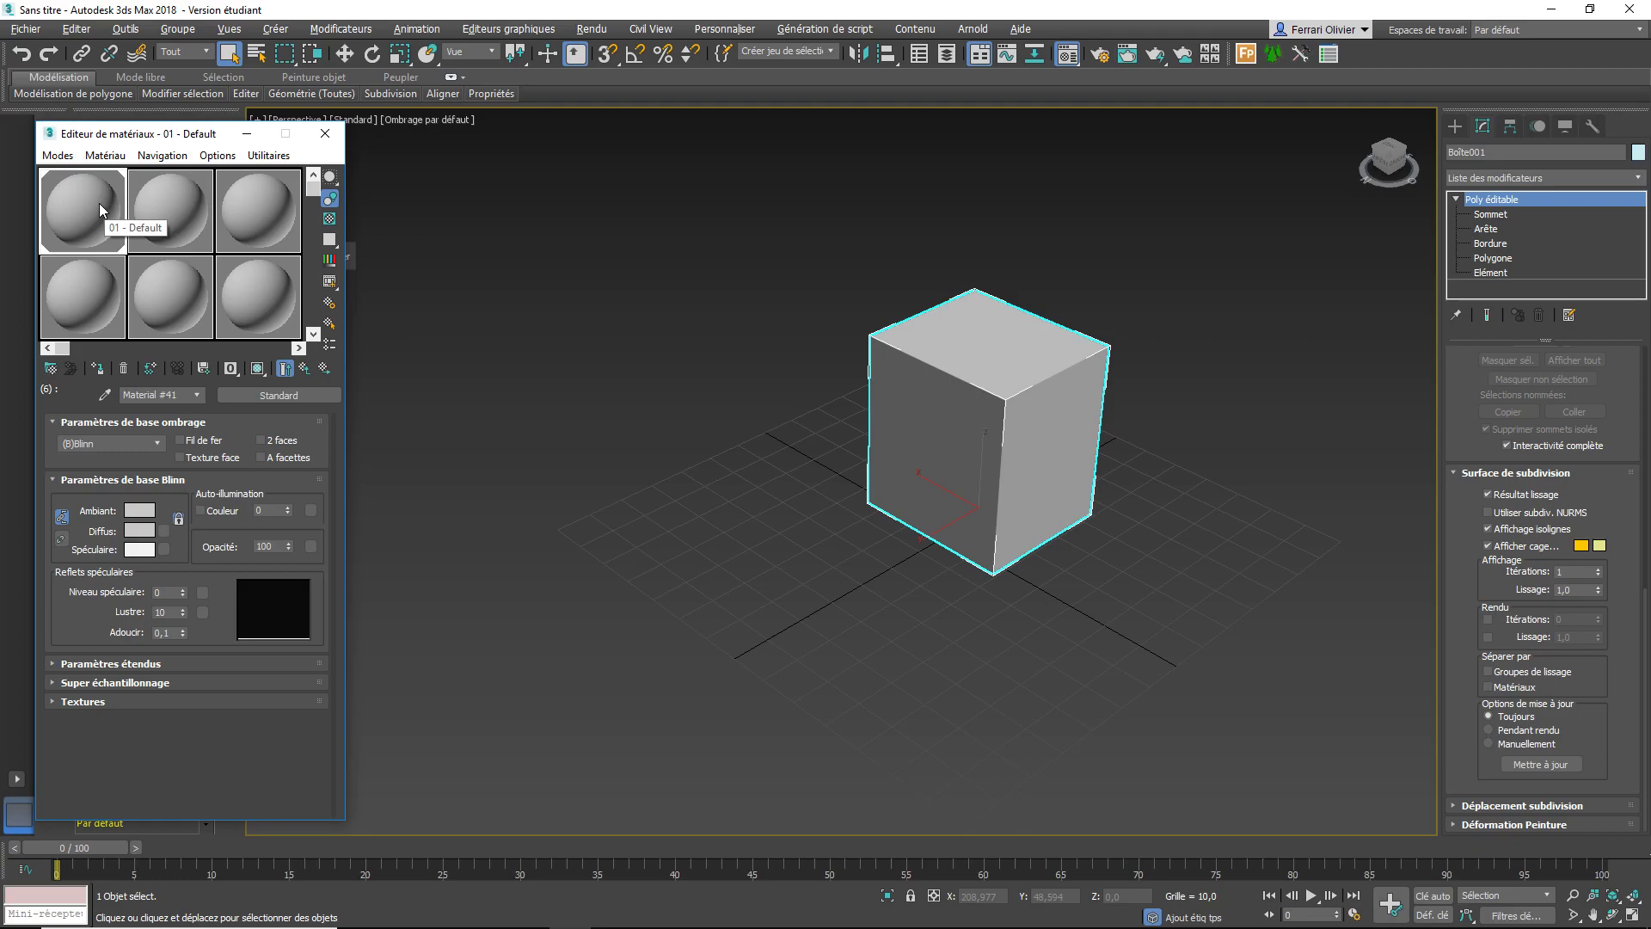
Export the box as OBJ over the existing teste e3d file, then switch to After Effects
{"action": "left_click", "coordinate": [37, 33]}
{"action": "mouse_move", "coordinate": [129, 284]}
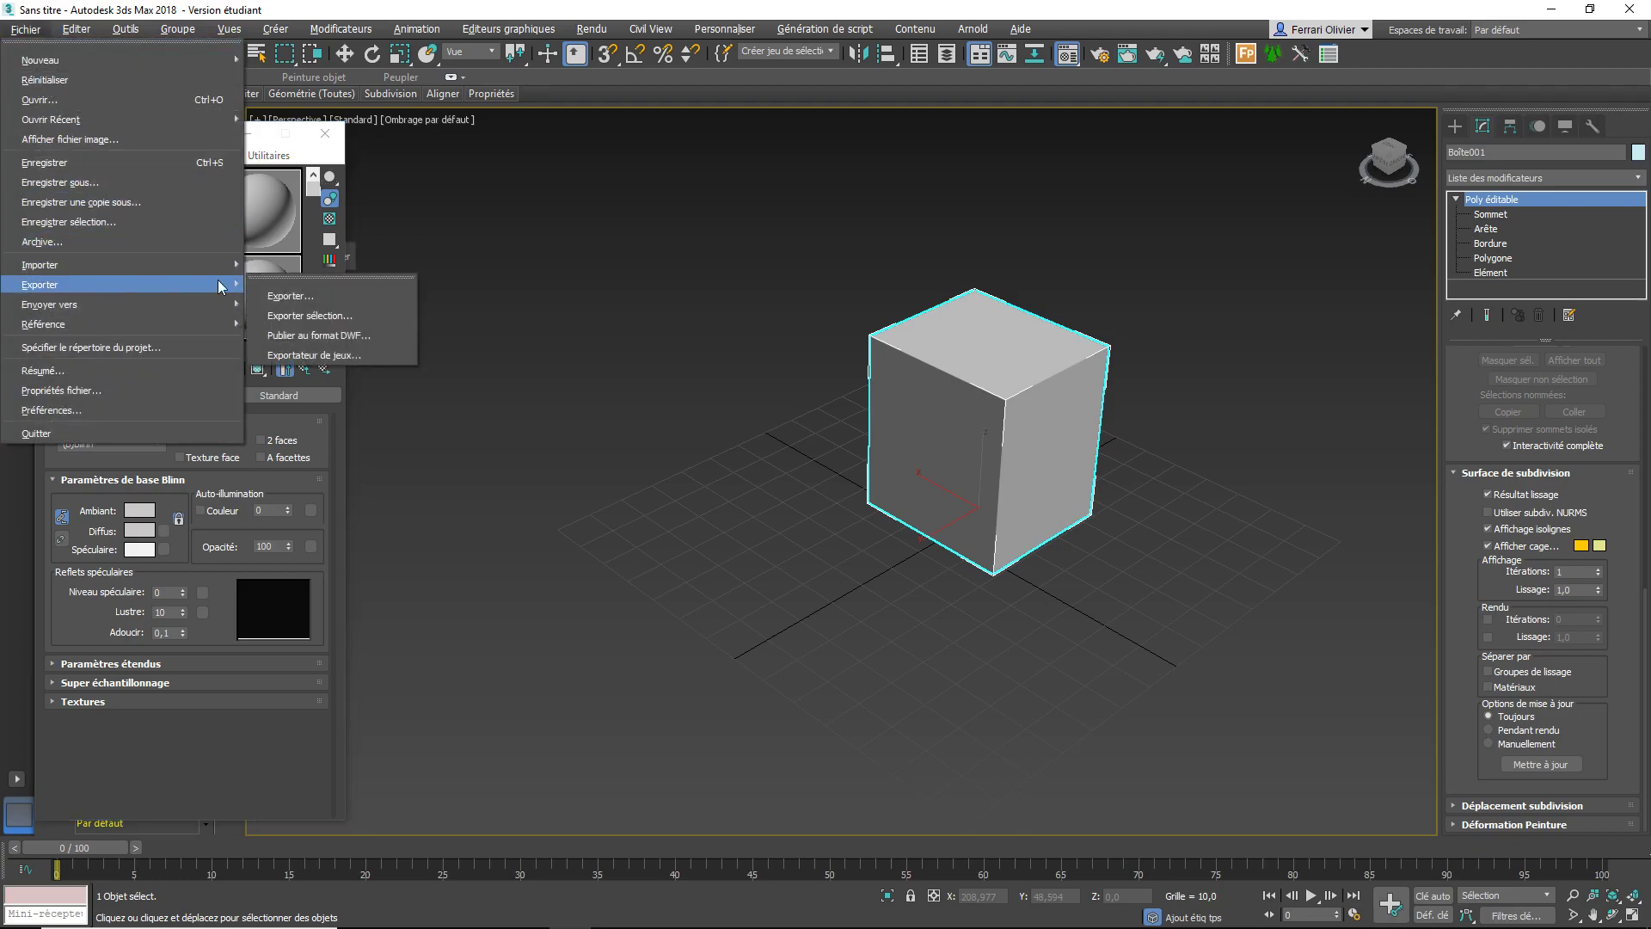
{"action": "left_click", "coordinate": [292, 296]}
{"action": "left_click", "coordinate": [133, 265]}
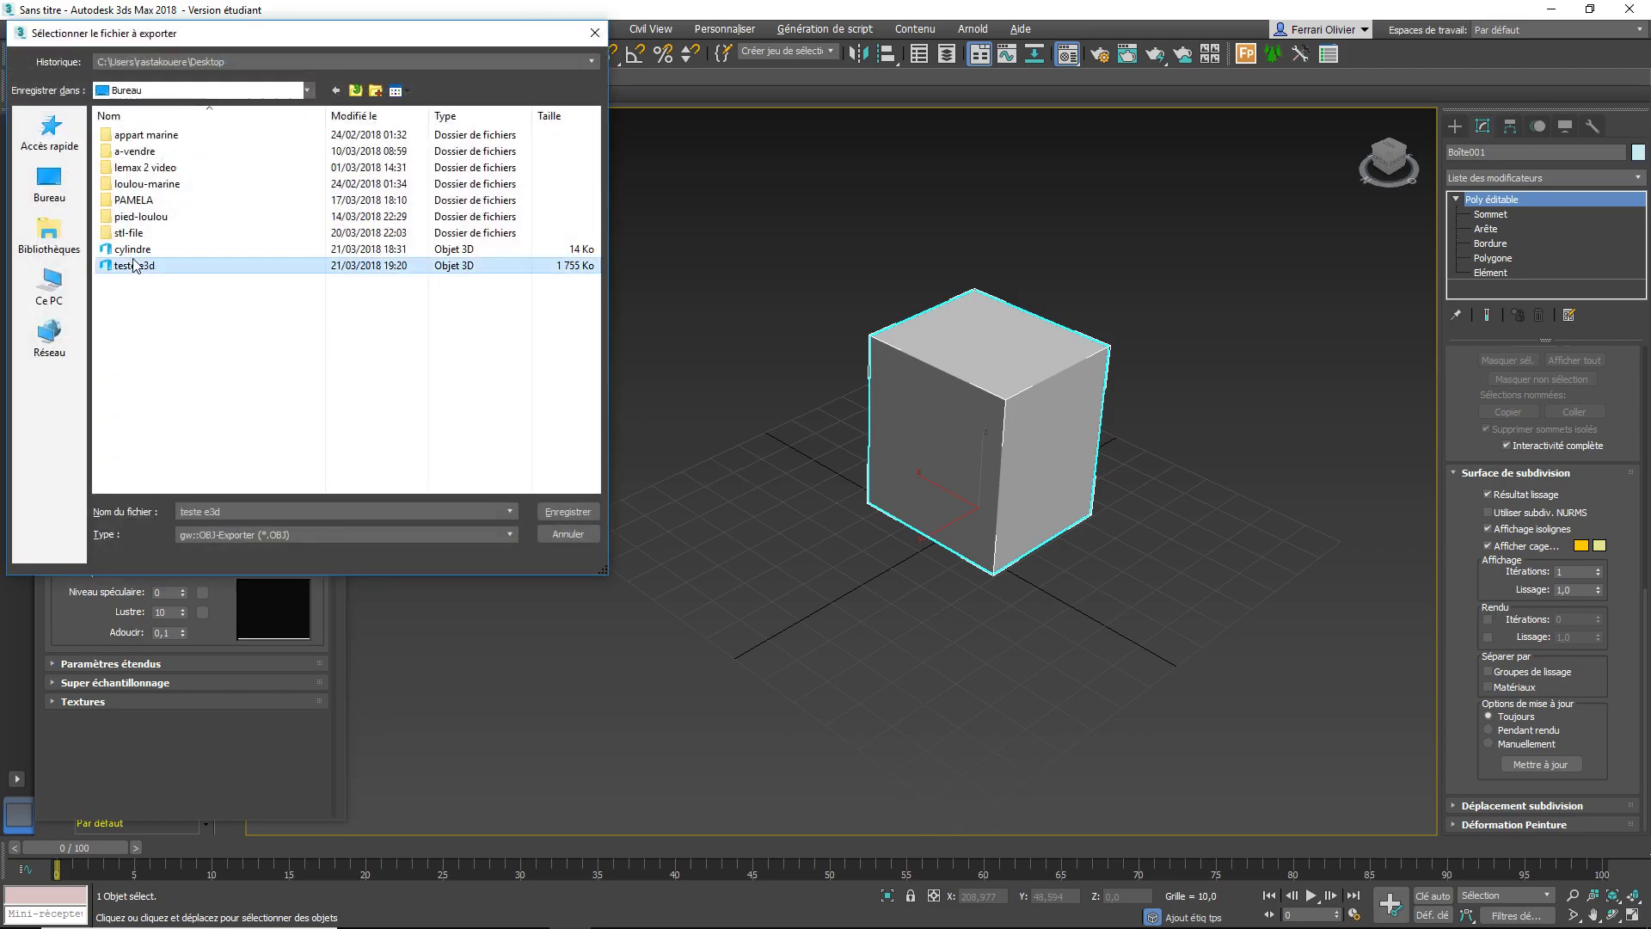
{"action": "double_click", "coordinate": [133, 264]}
{"action": "left_click", "coordinate": [894, 542]}
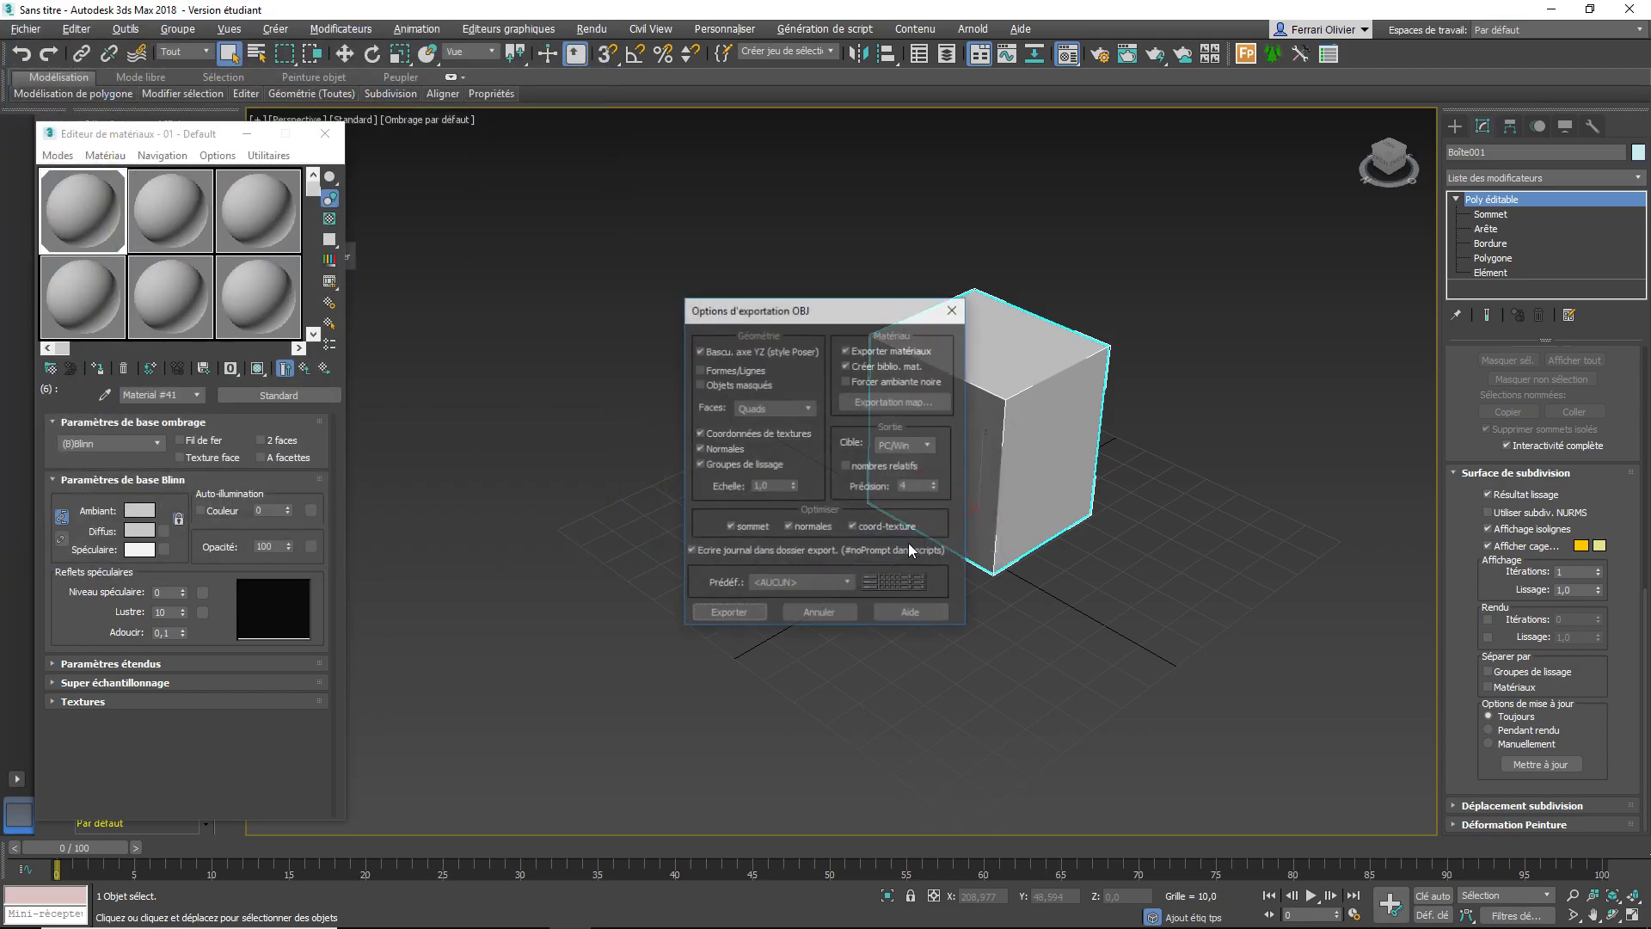
{"action": "left_click", "coordinate": [760, 612]}
{"action": "left_click", "coordinate": [1008, 612]}
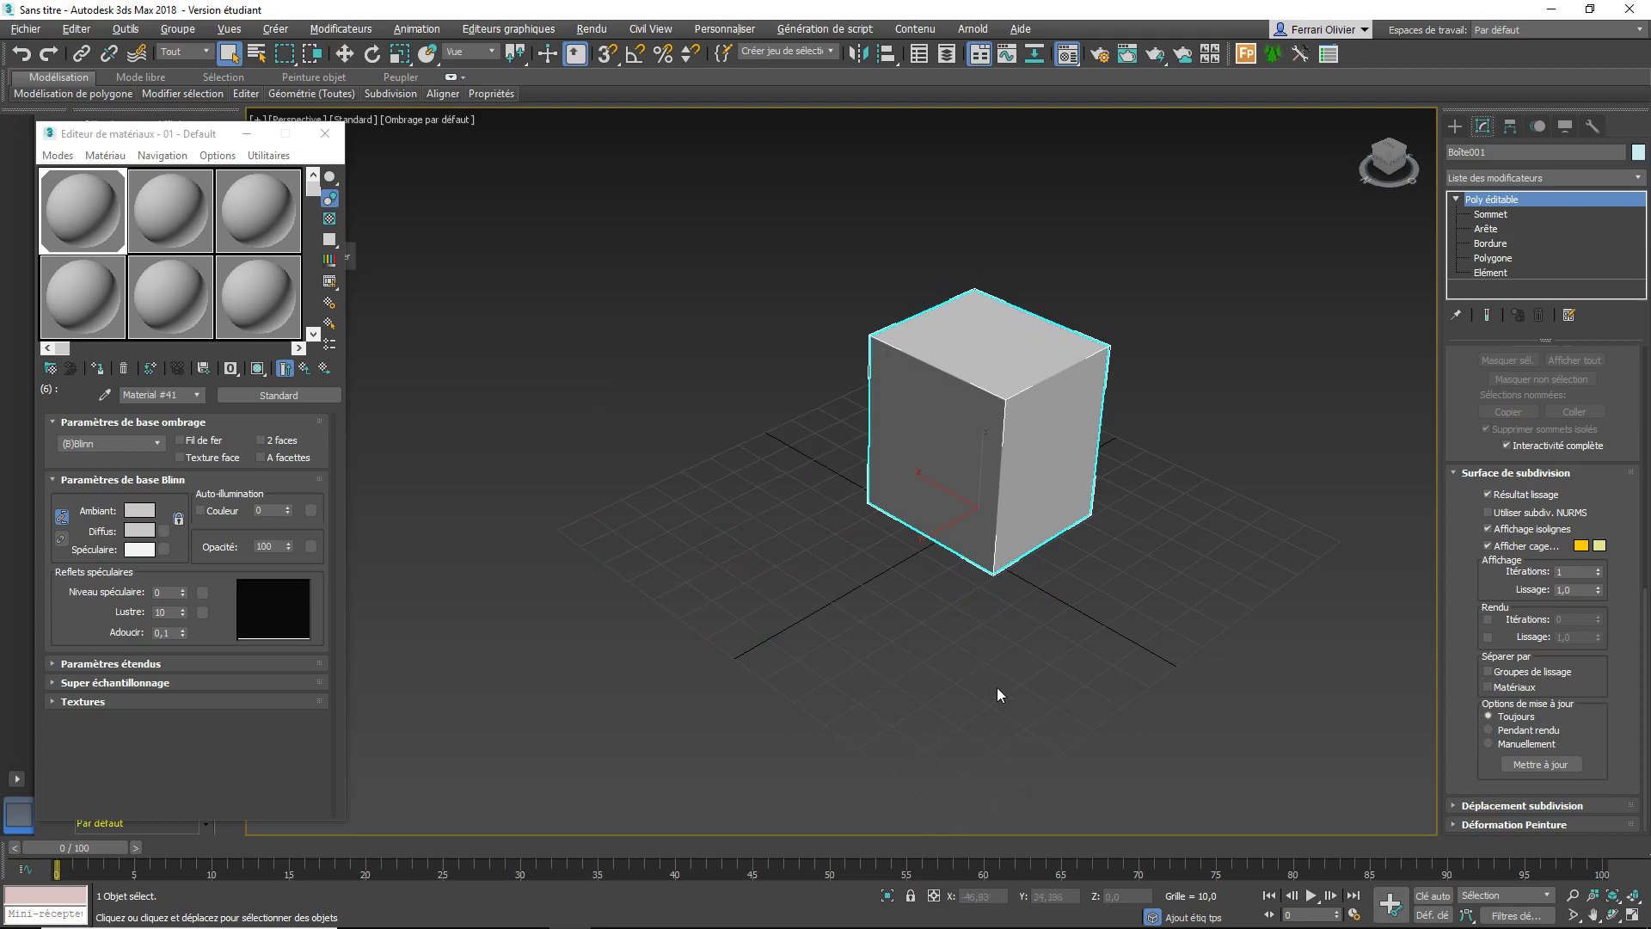
{"action": "mouse_move", "coordinate": [613, 911]}
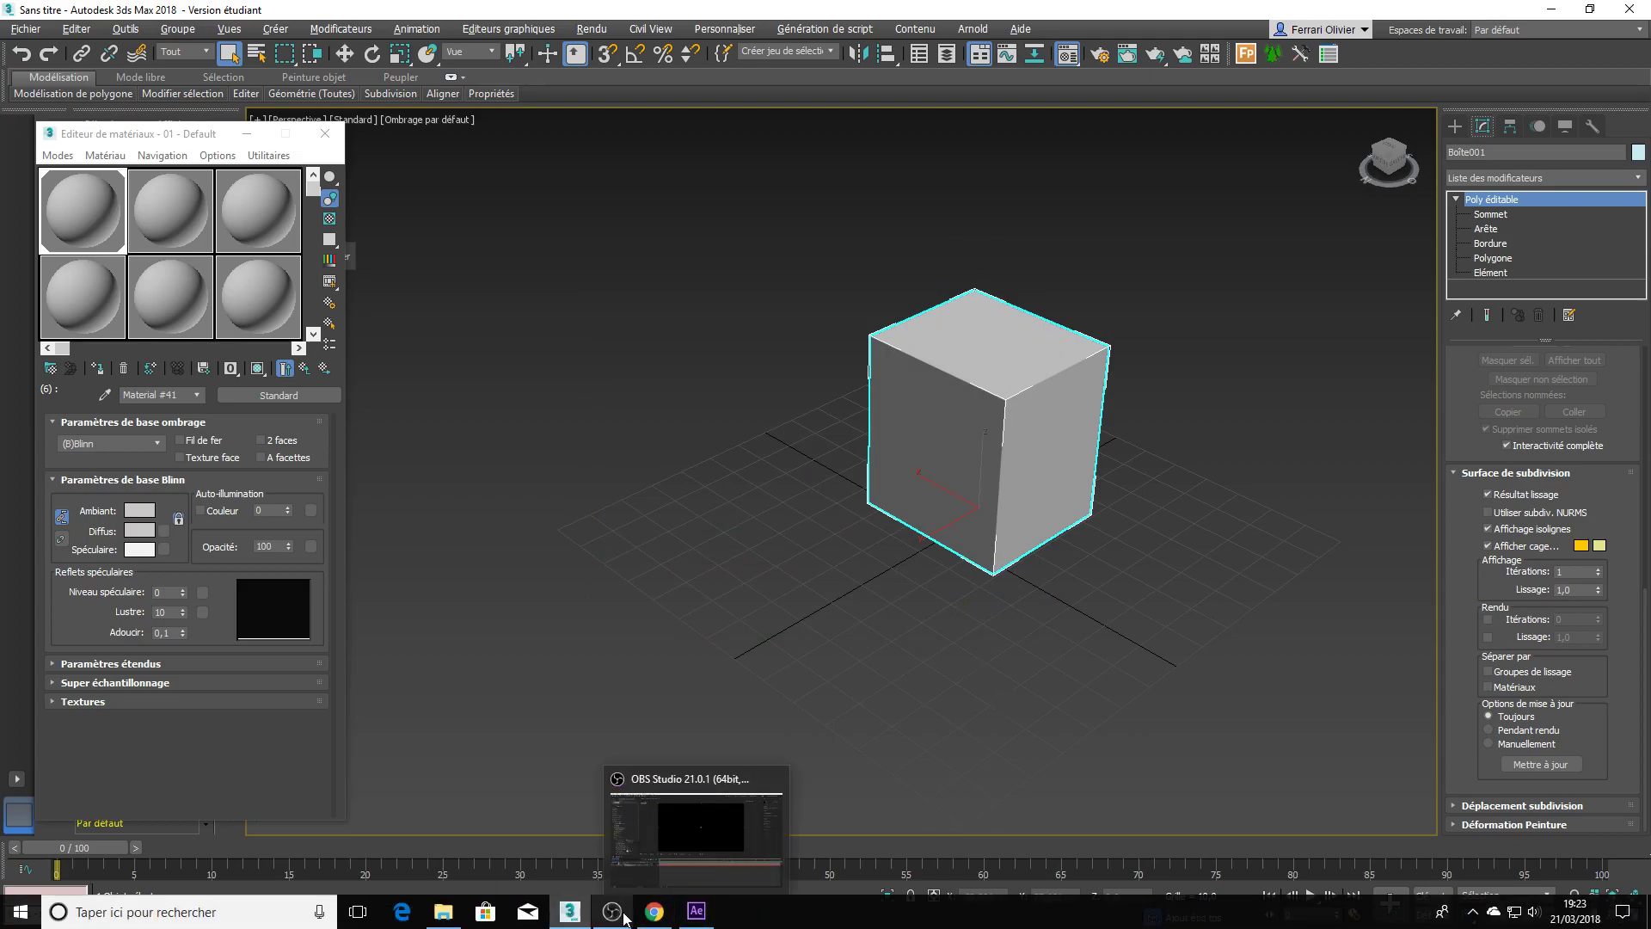
{"action": "left_click", "coordinate": [697, 912]}
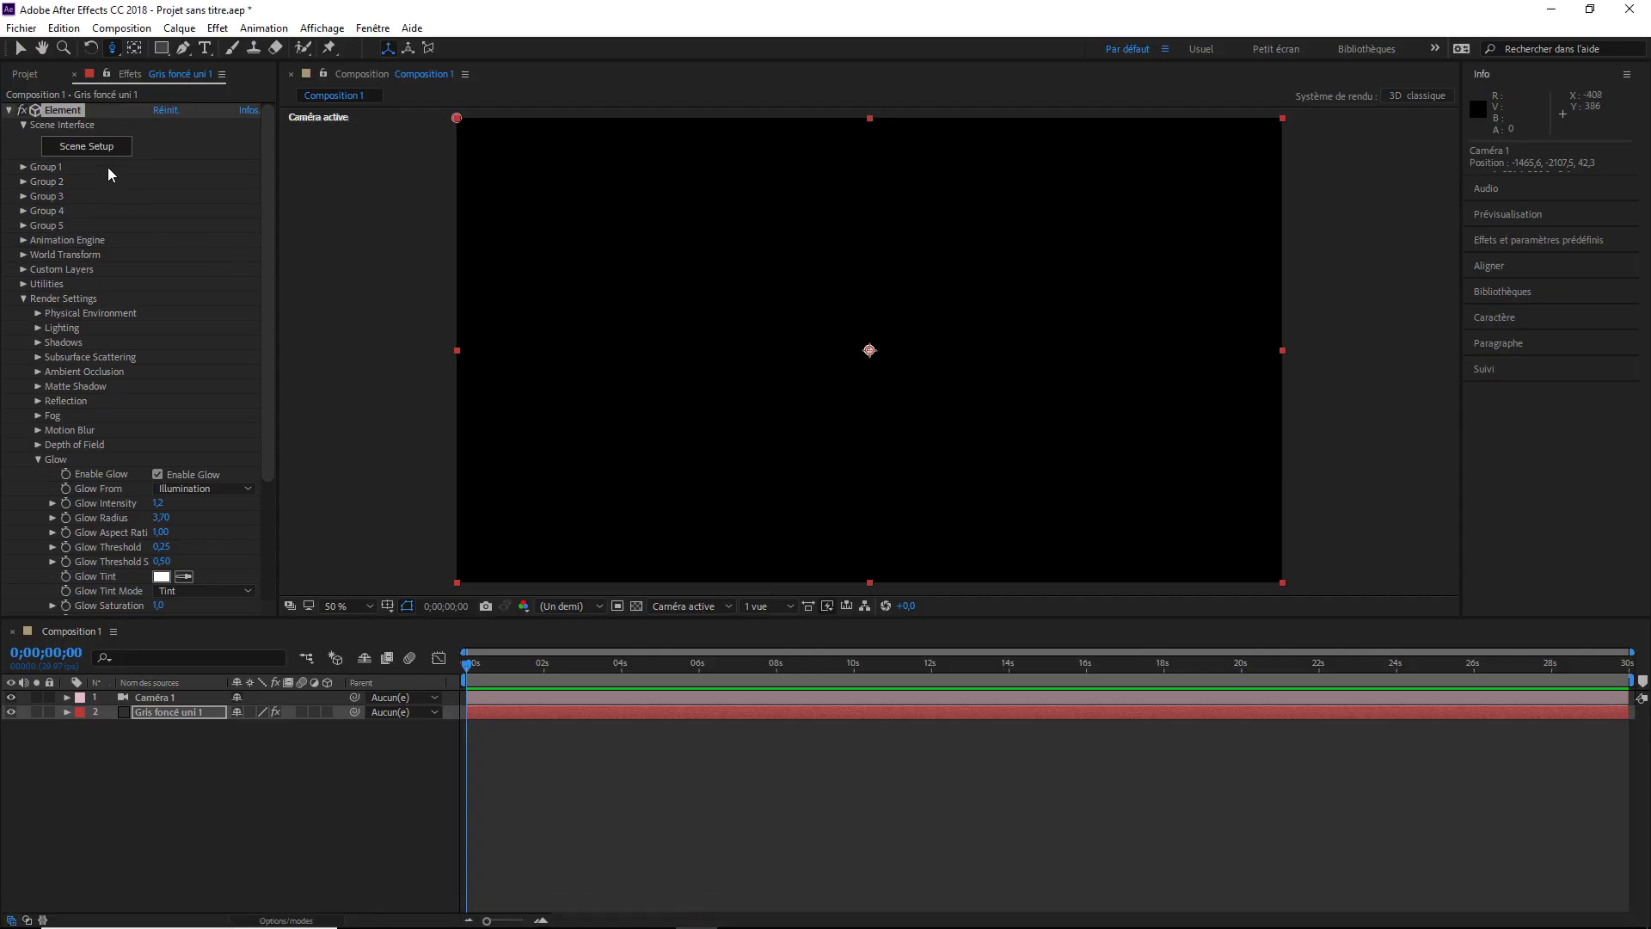
Import teste e3d in Scene Setup and expand it to show Material_36 through Material_41
{"action": "left_click", "coordinate": [98, 148]}
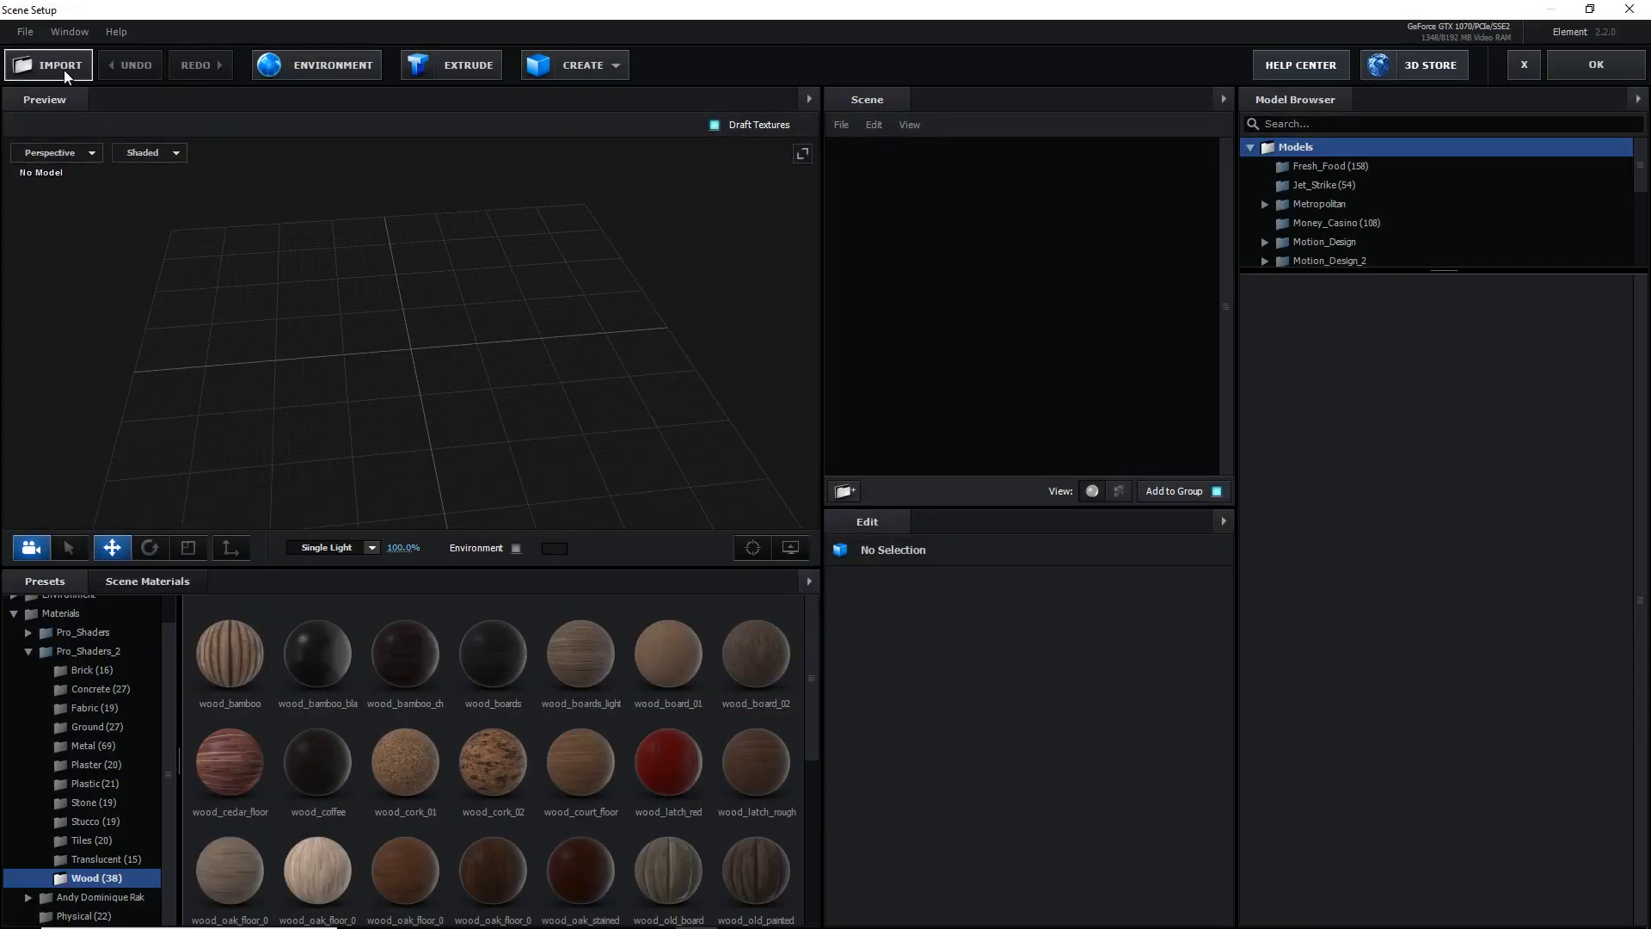
{"action": "left_click", "coordinate": [64, 69]}
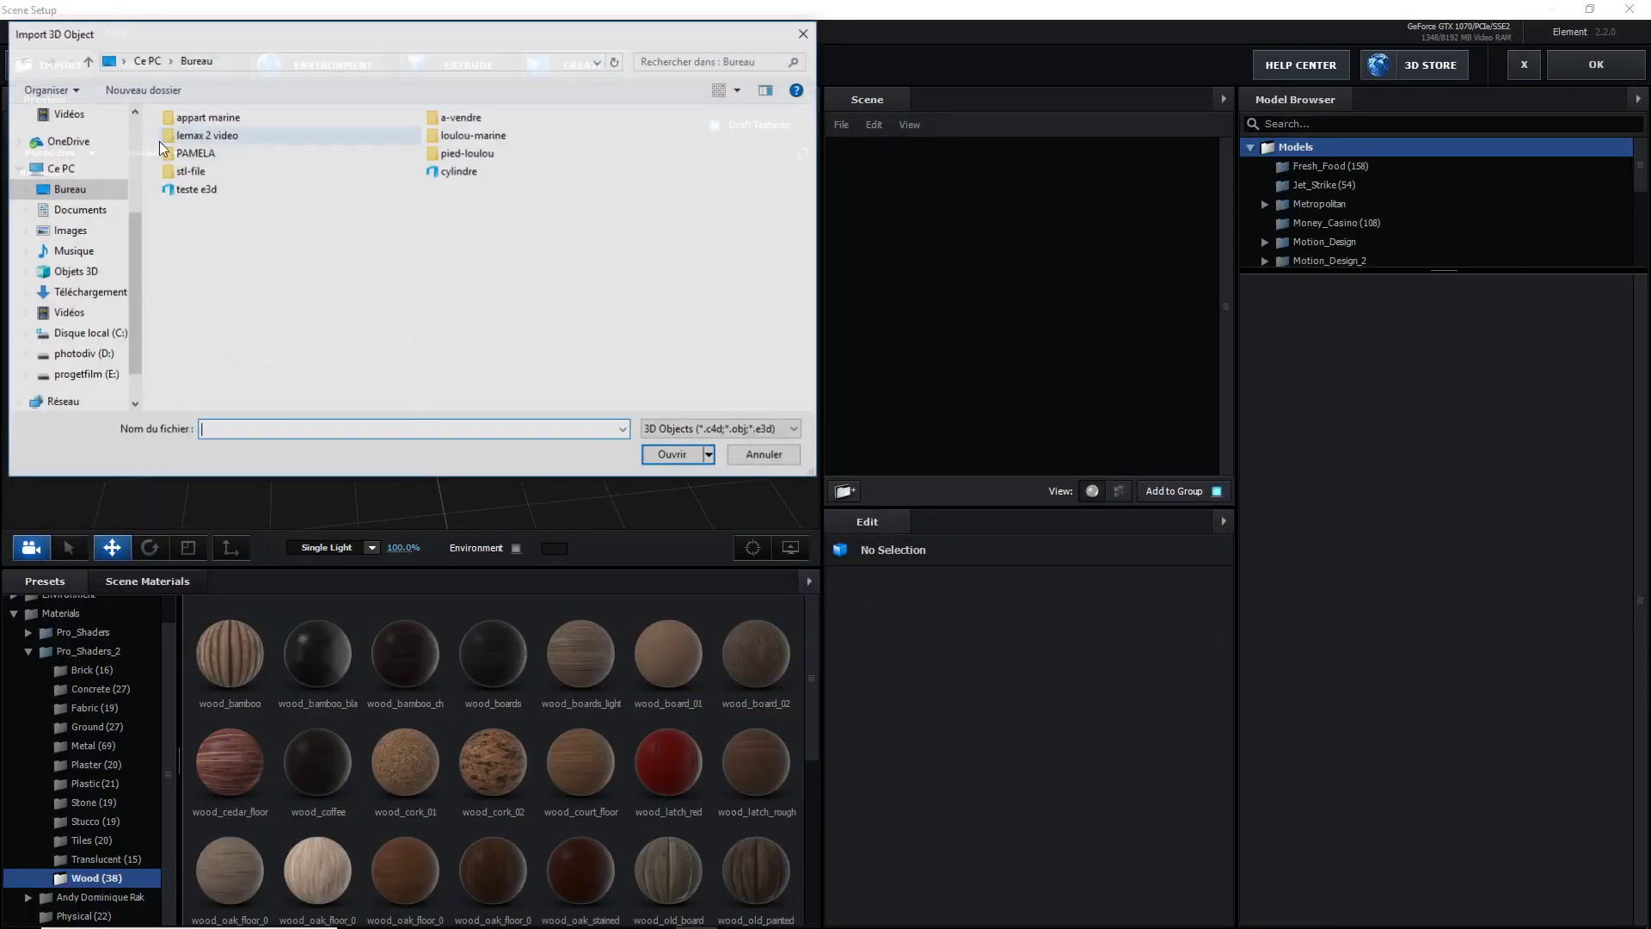
{"action": "left_click", "coordinate": [196, 189]}
{"action": "left_click", "coordinate": [673, 455]}
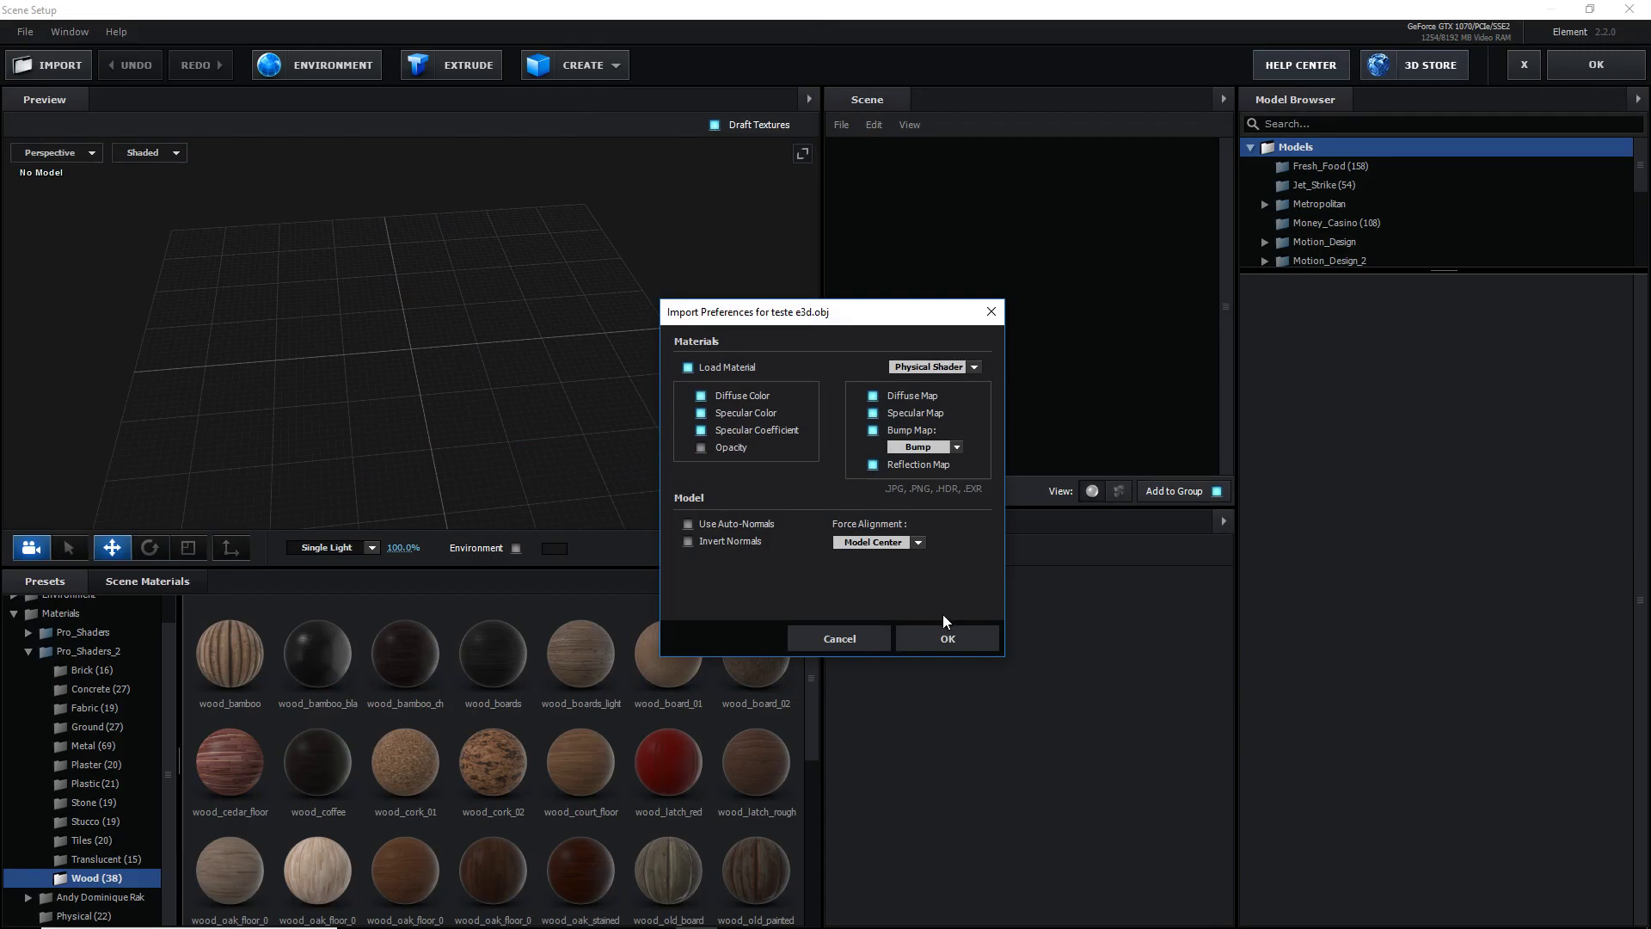
{"action": "left_click", "coordinate": [954, 638]}
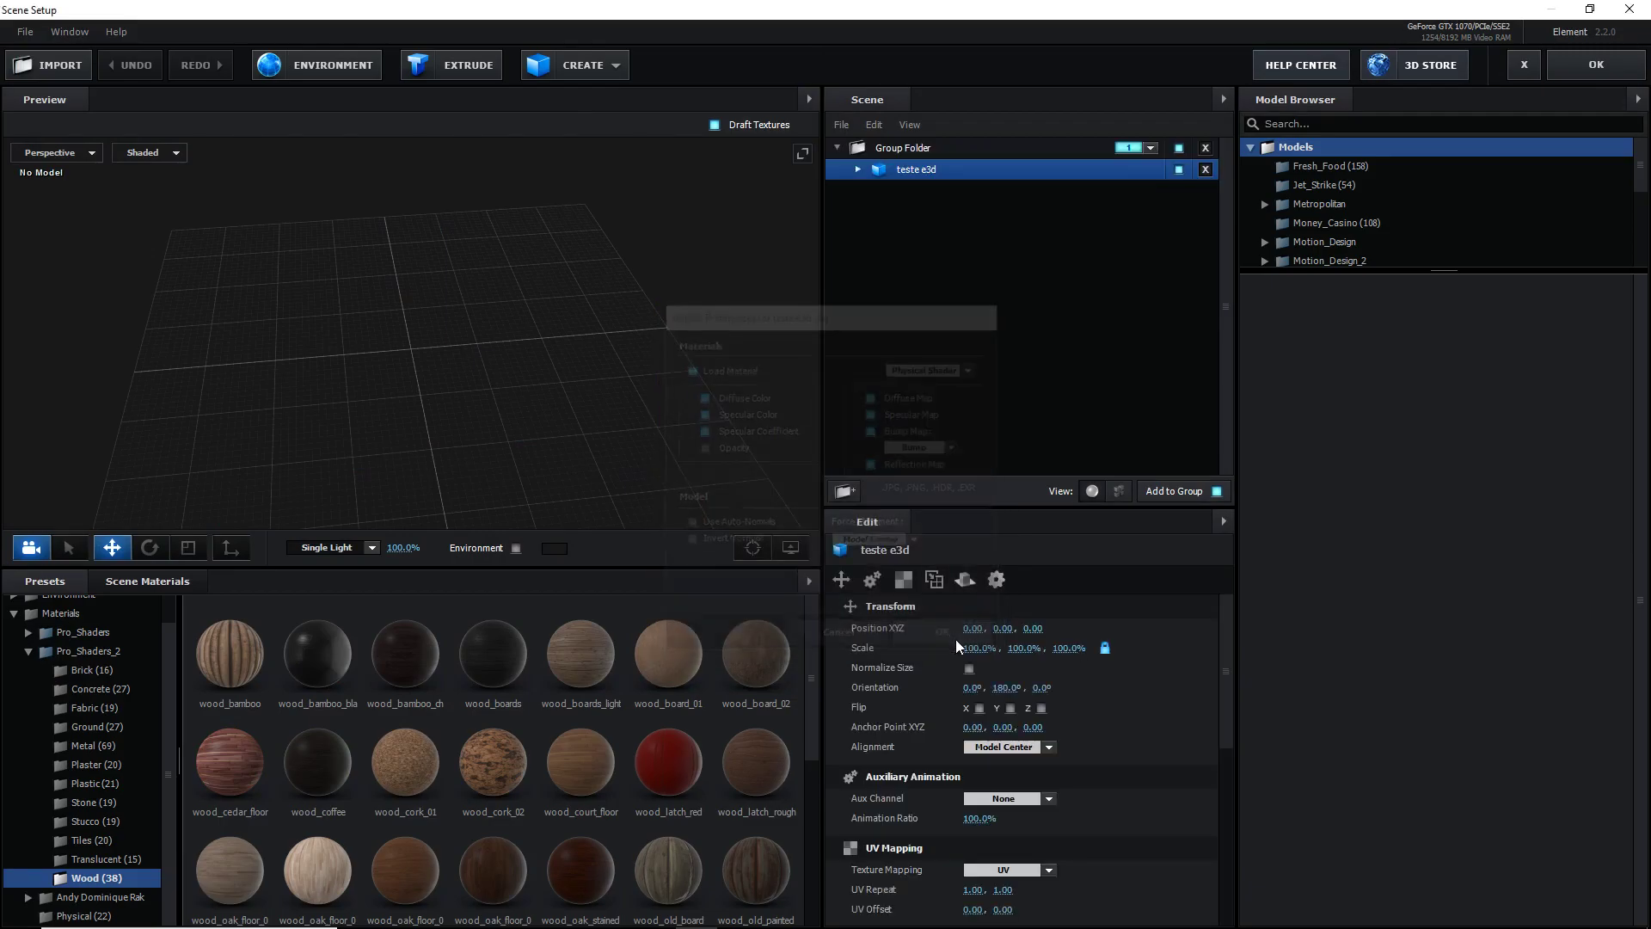
{"action": "left_click", "coordinate": [858, 170]}
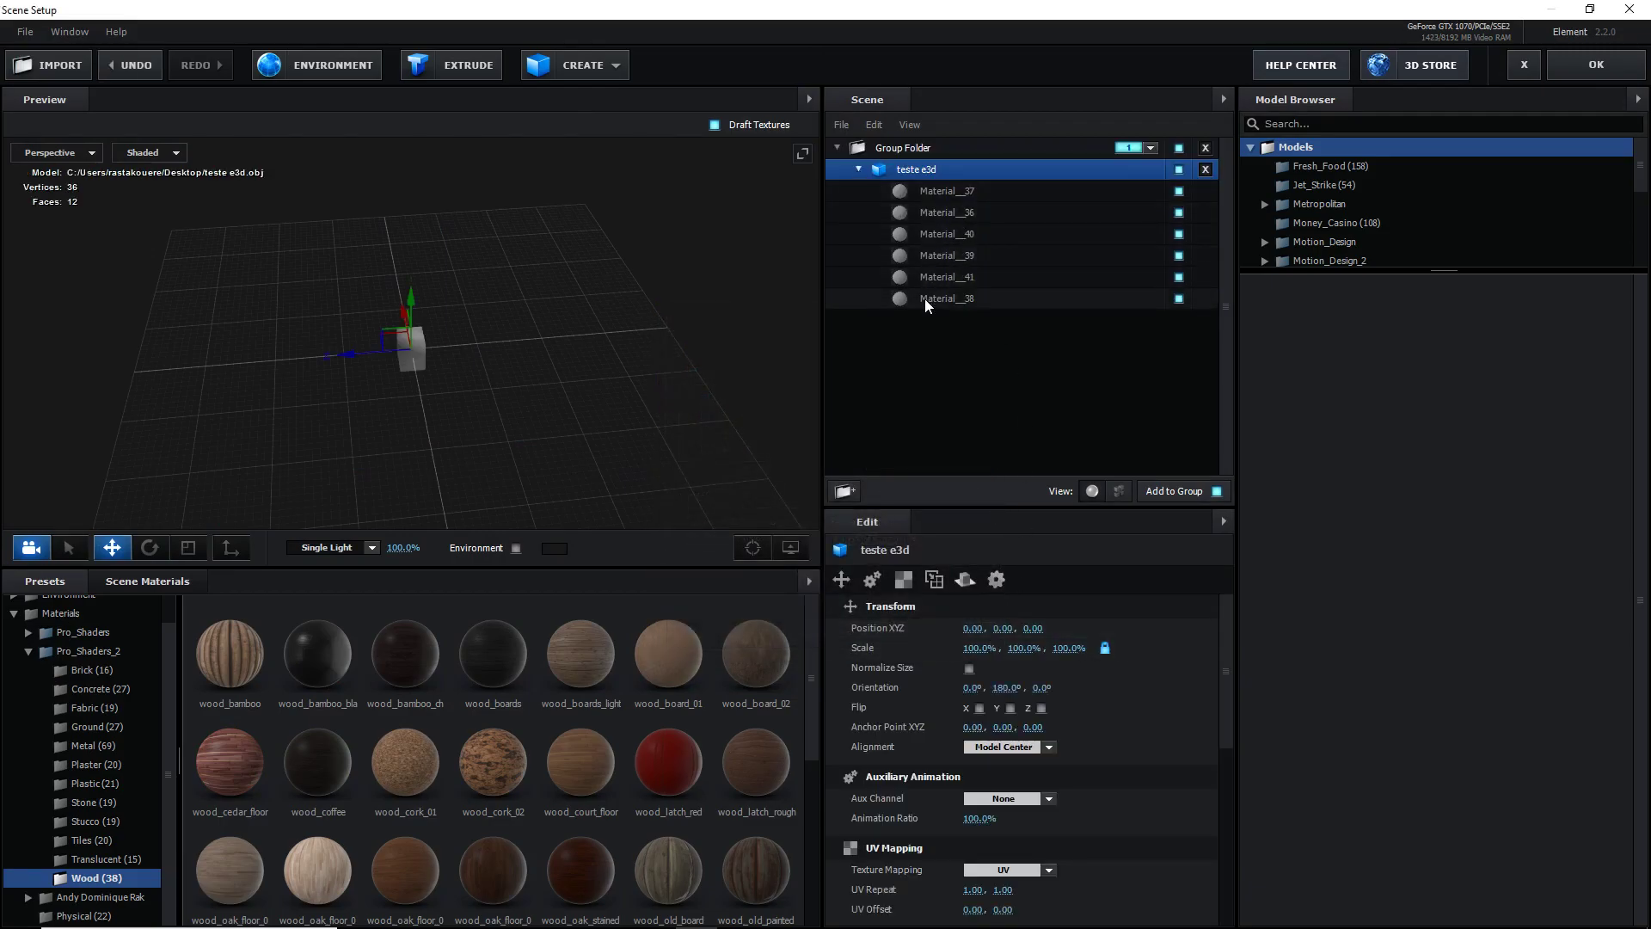
{"action": "scroll", "coordinate": [473, 324], "scroll_direction": "up", "scroll_amount": 2}
{"action": "scroll", "coordinate": [450, 347], "scroll_direction": "up", "scroll_amount": 2}
{"action": "scroll", "coordinate": [454, 354], "scroll_direction": "up", "scroll_amount": 1}
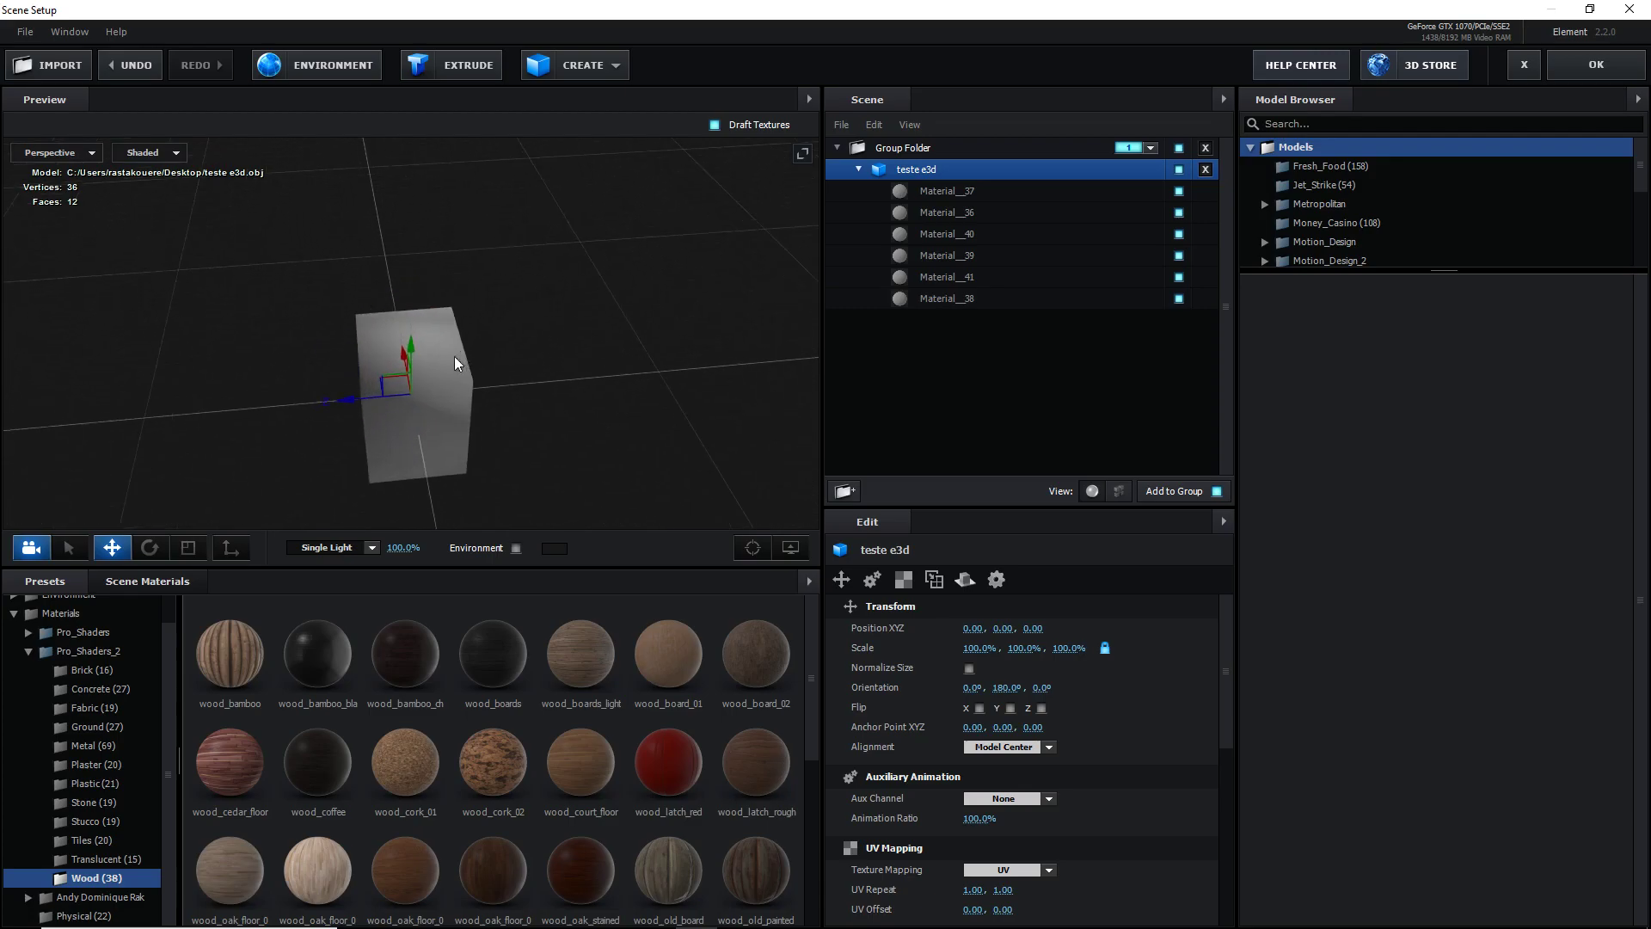
{"action": "scroll", "coordinate": [454, 356], "scroll_direction": "up", "scroll_amount": 1}
{"action": "scroll", "coordinate": [453, 356], "scroll_direction": "up", "scroll_amount": 1}
{"action": "mouse_move", "coordinate": [576, 394]}
{"action": "left_mouse_down"}
{"action": "mouse_move", "coordinate": [614, 316]}
{"action": "mouse_move", "coordinate": [738, 254]}
{"action": "left_mouse_up"}
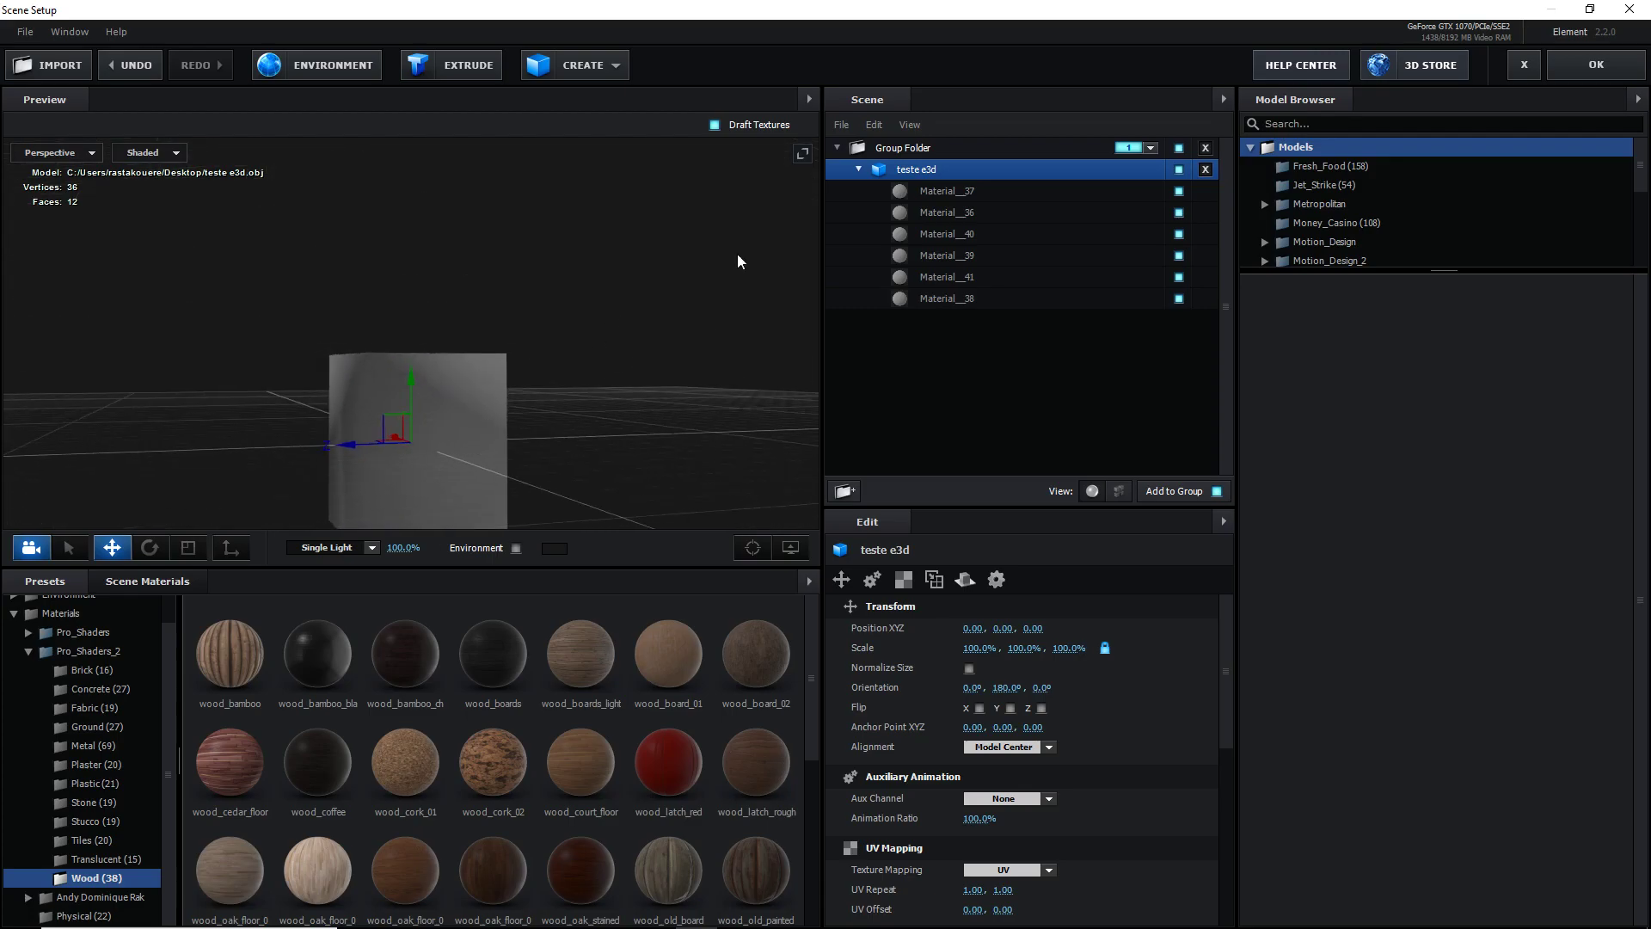
{"action": "left_click", "coordinate": [1179, 191]}
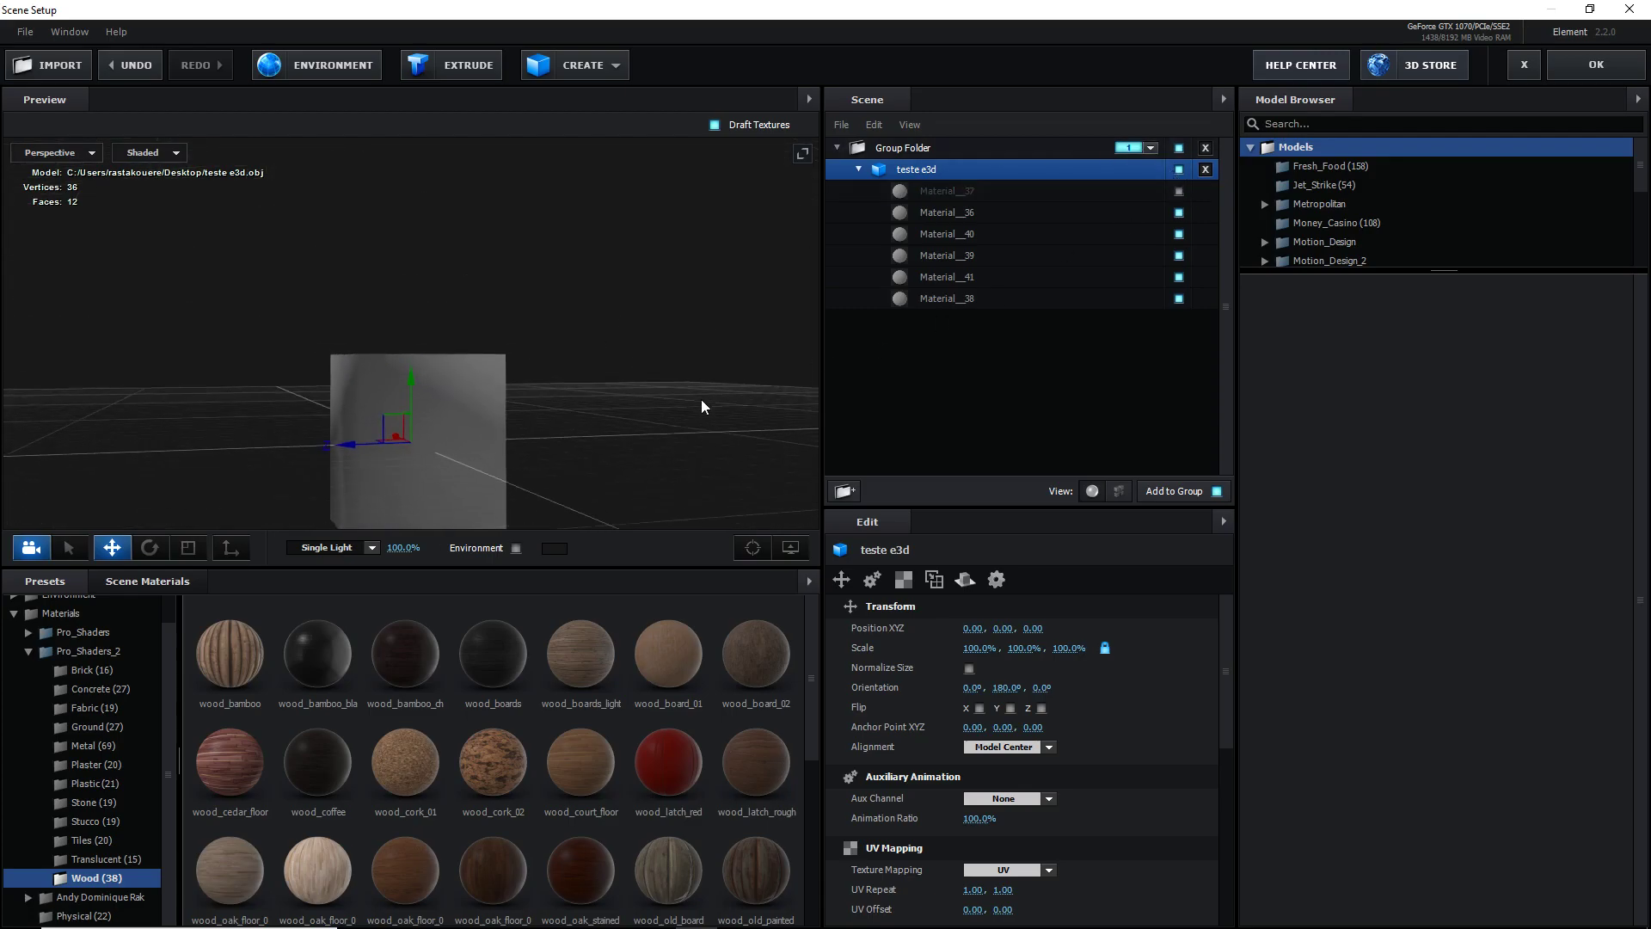
{"action": "mouse_move", "coordinate": [700, 404]}
{"action": "left_mouse_down"}
{"action": "mouse_move", "coordinate": [448, 442]}
{"action": "mouse_move", "coordinate": [441, 293]}
{"action": "mouse_move", "coordinate": [430, 384]}
{"action": "mouse_move", "coordinate": [447, 361]}
{"action": "left_mouse_up"}
{"action": "left_click", "coordinate": [1179, 191]}
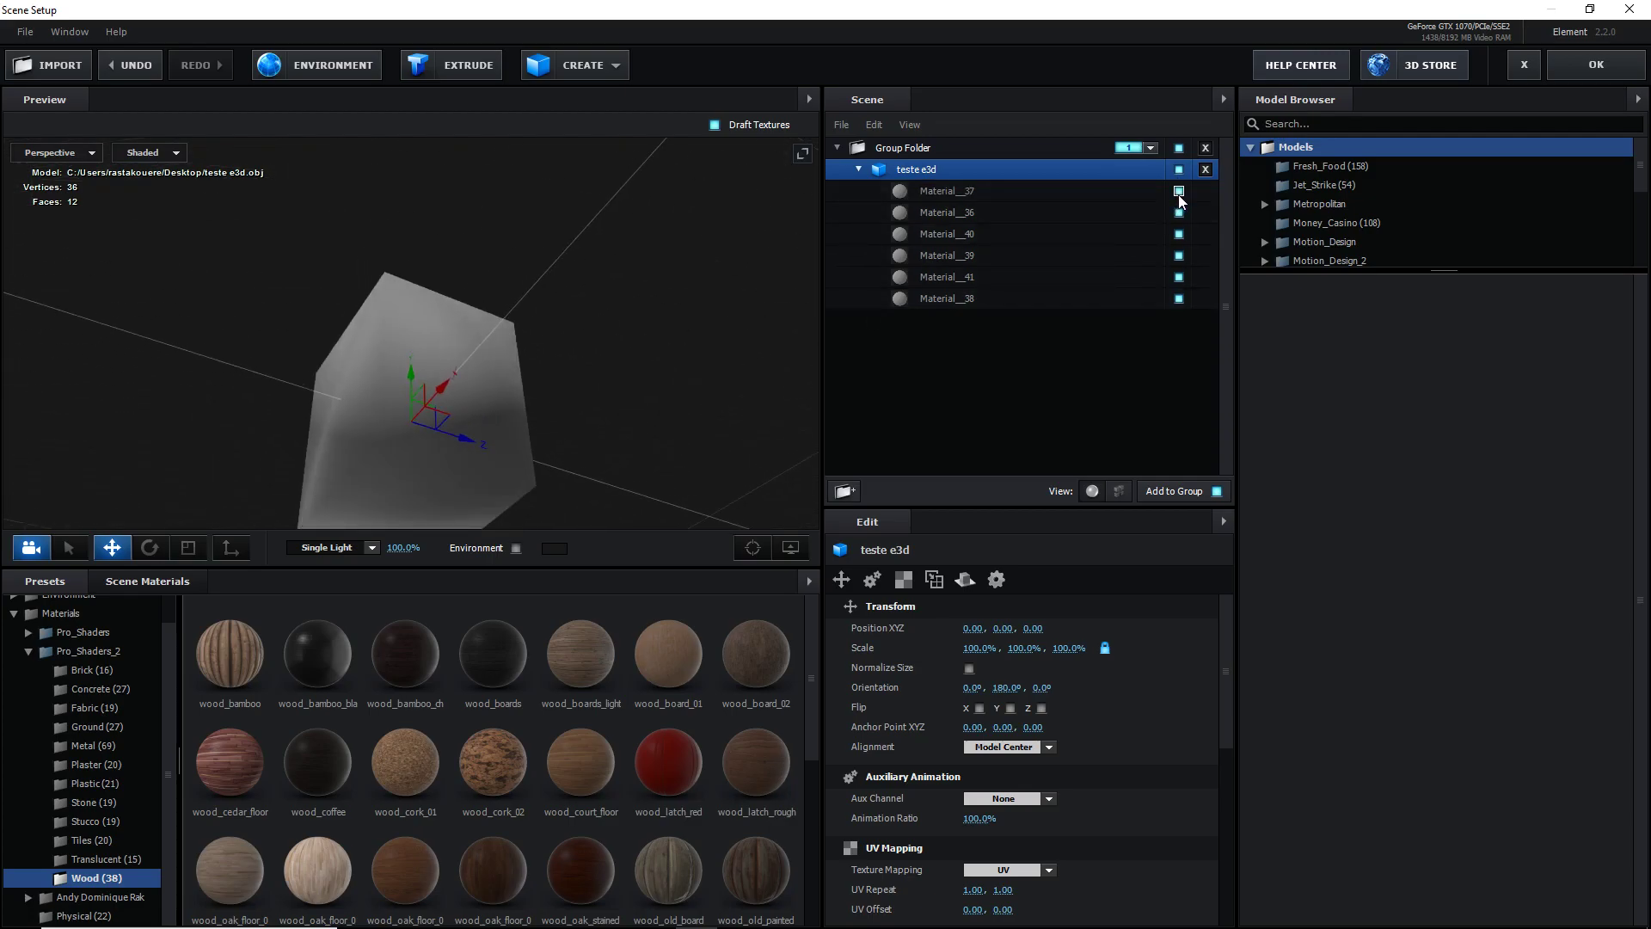
{"action": "left_click_drag", "start_coordinate": [671, 376], "coordinate": [570, 492]}
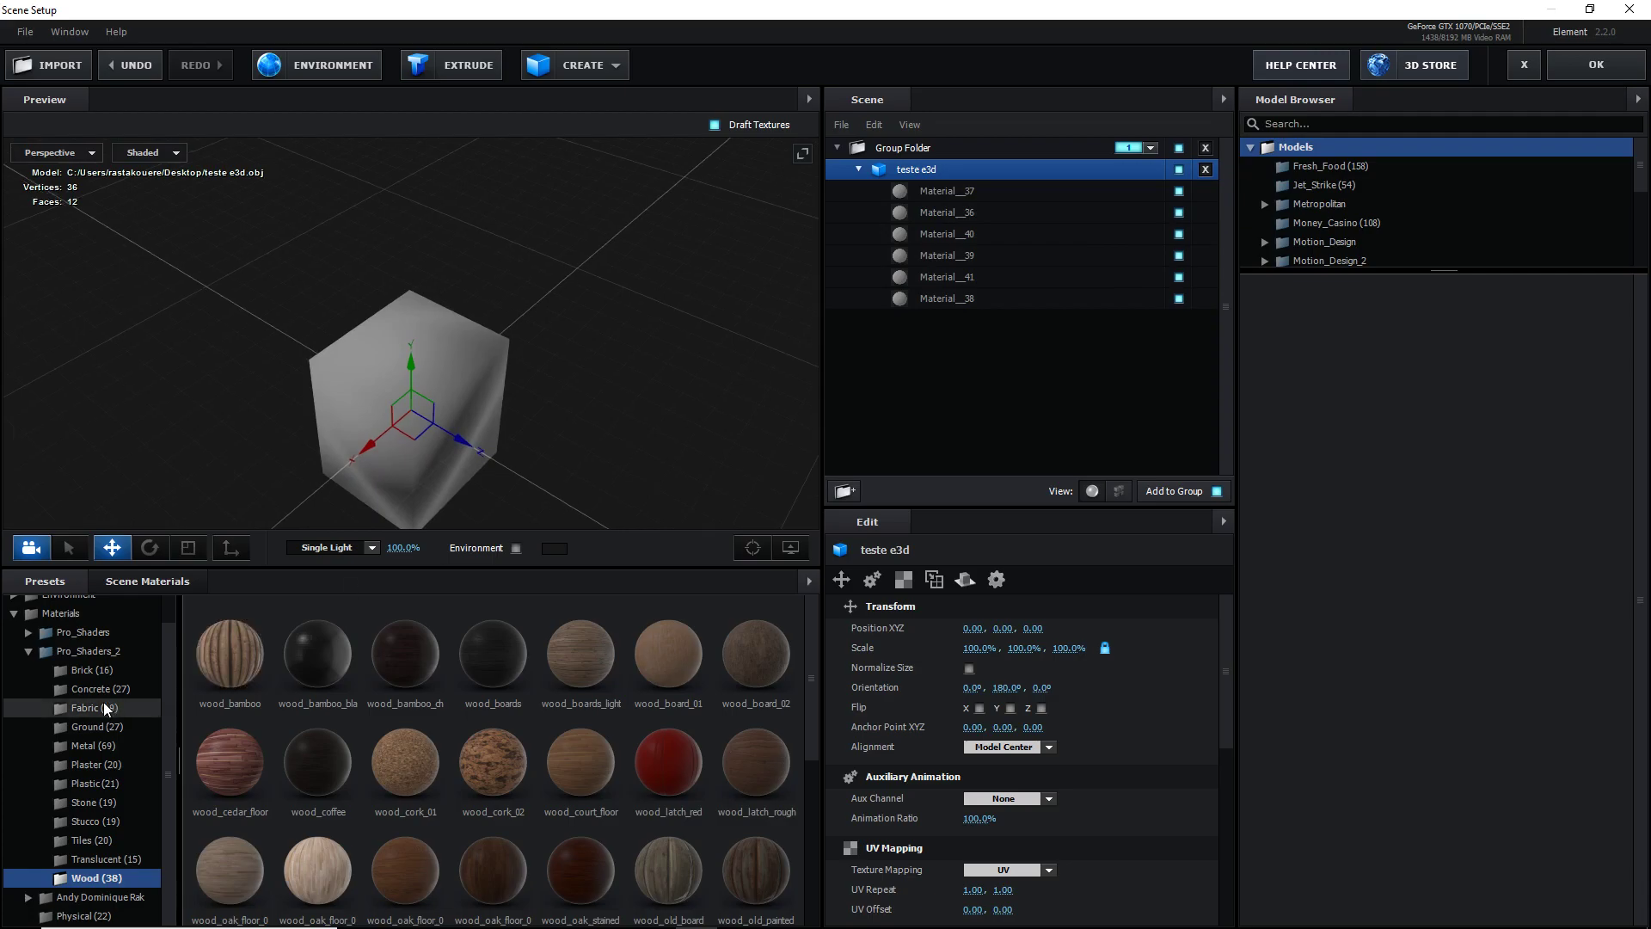
Give Material_37 the wood_bamboo_cherry preset and Material_36 the MoSoft Motion_04 preset
{"action": "left_click", "coordinate": [957, 192]}
{"action": "left_click", "coordinate": [397, 644]}
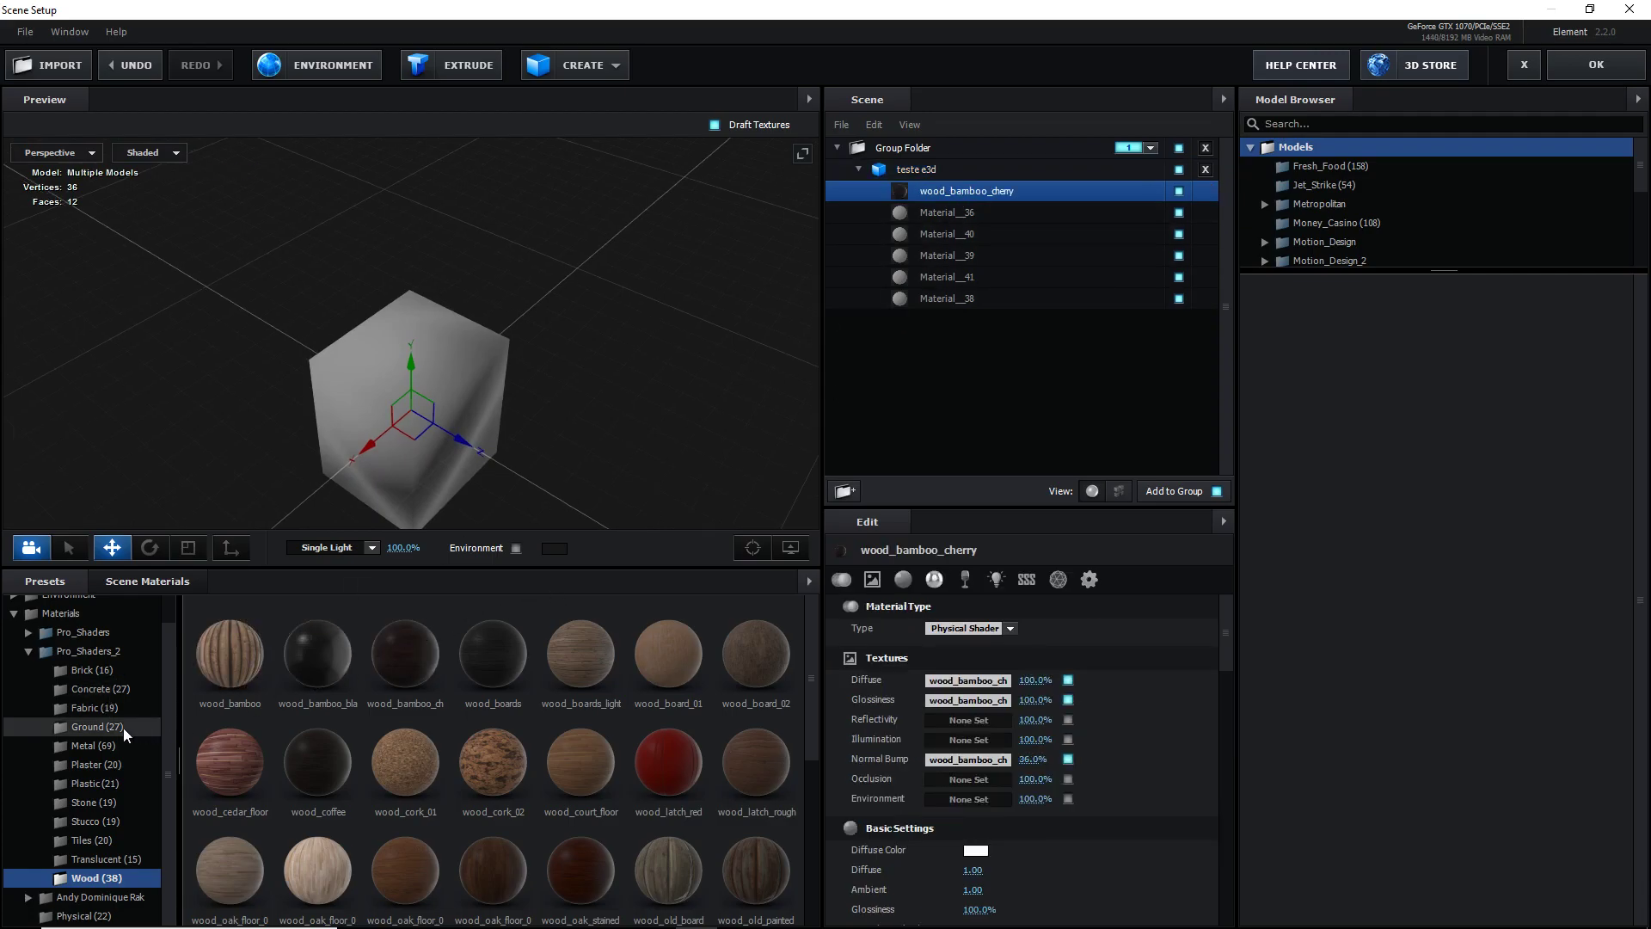
{"action": "left_click", "coordinate": [948, 215]}
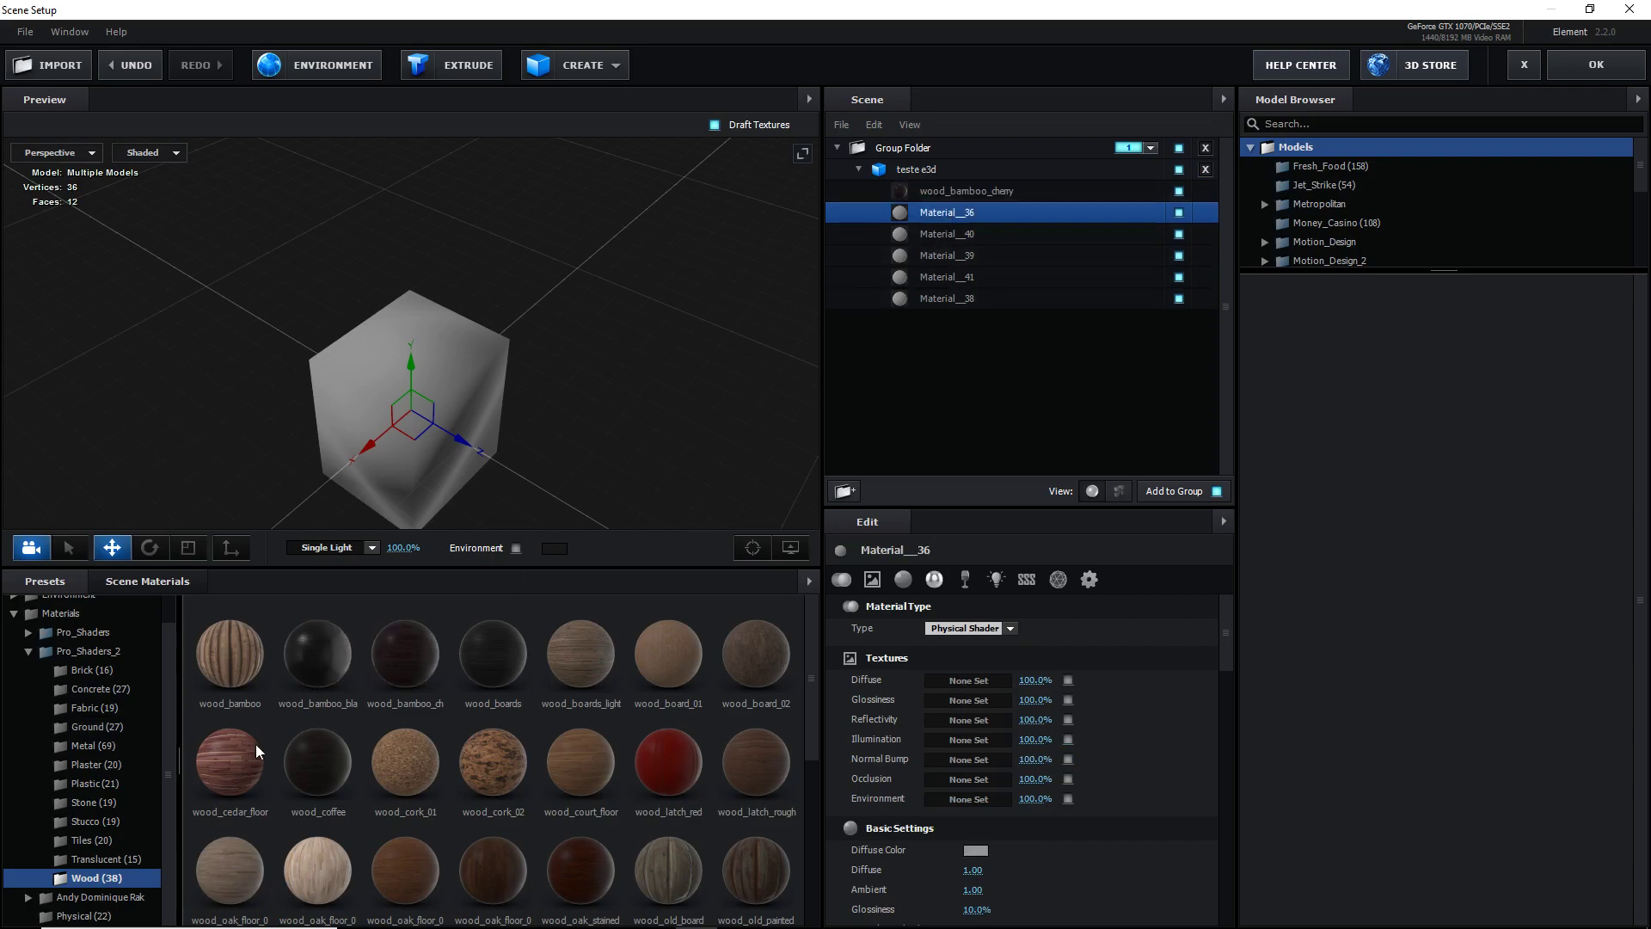
{"action": "left_click", "coordinate": [105, 897]}
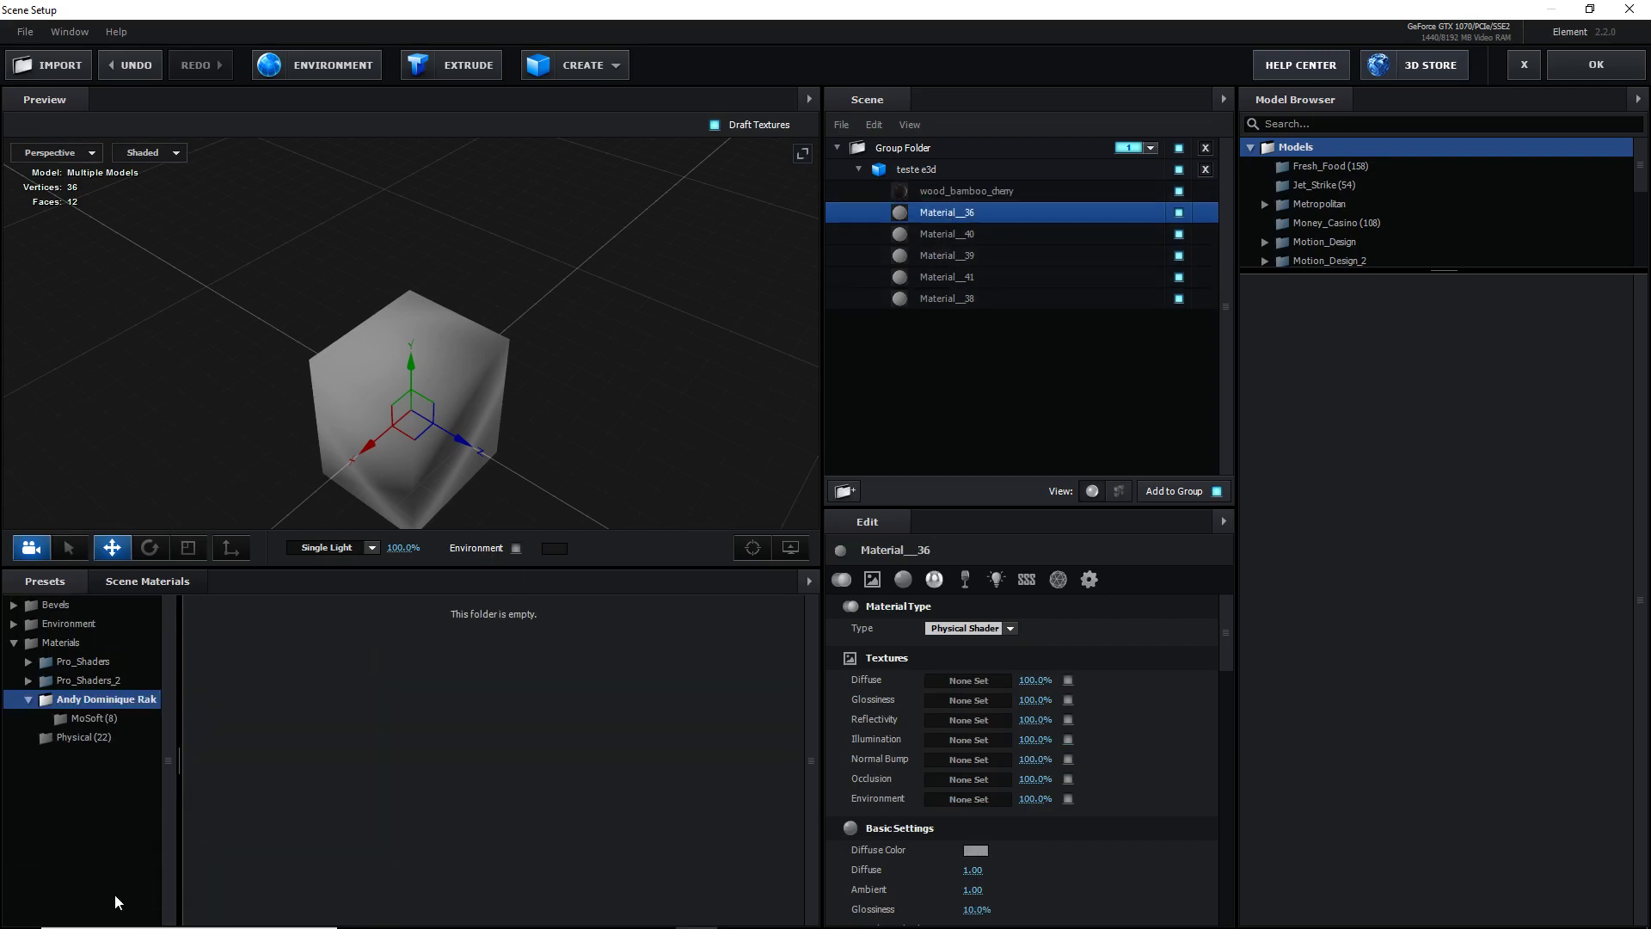
{"action": "left_click", "coordinate": [80, 718]}
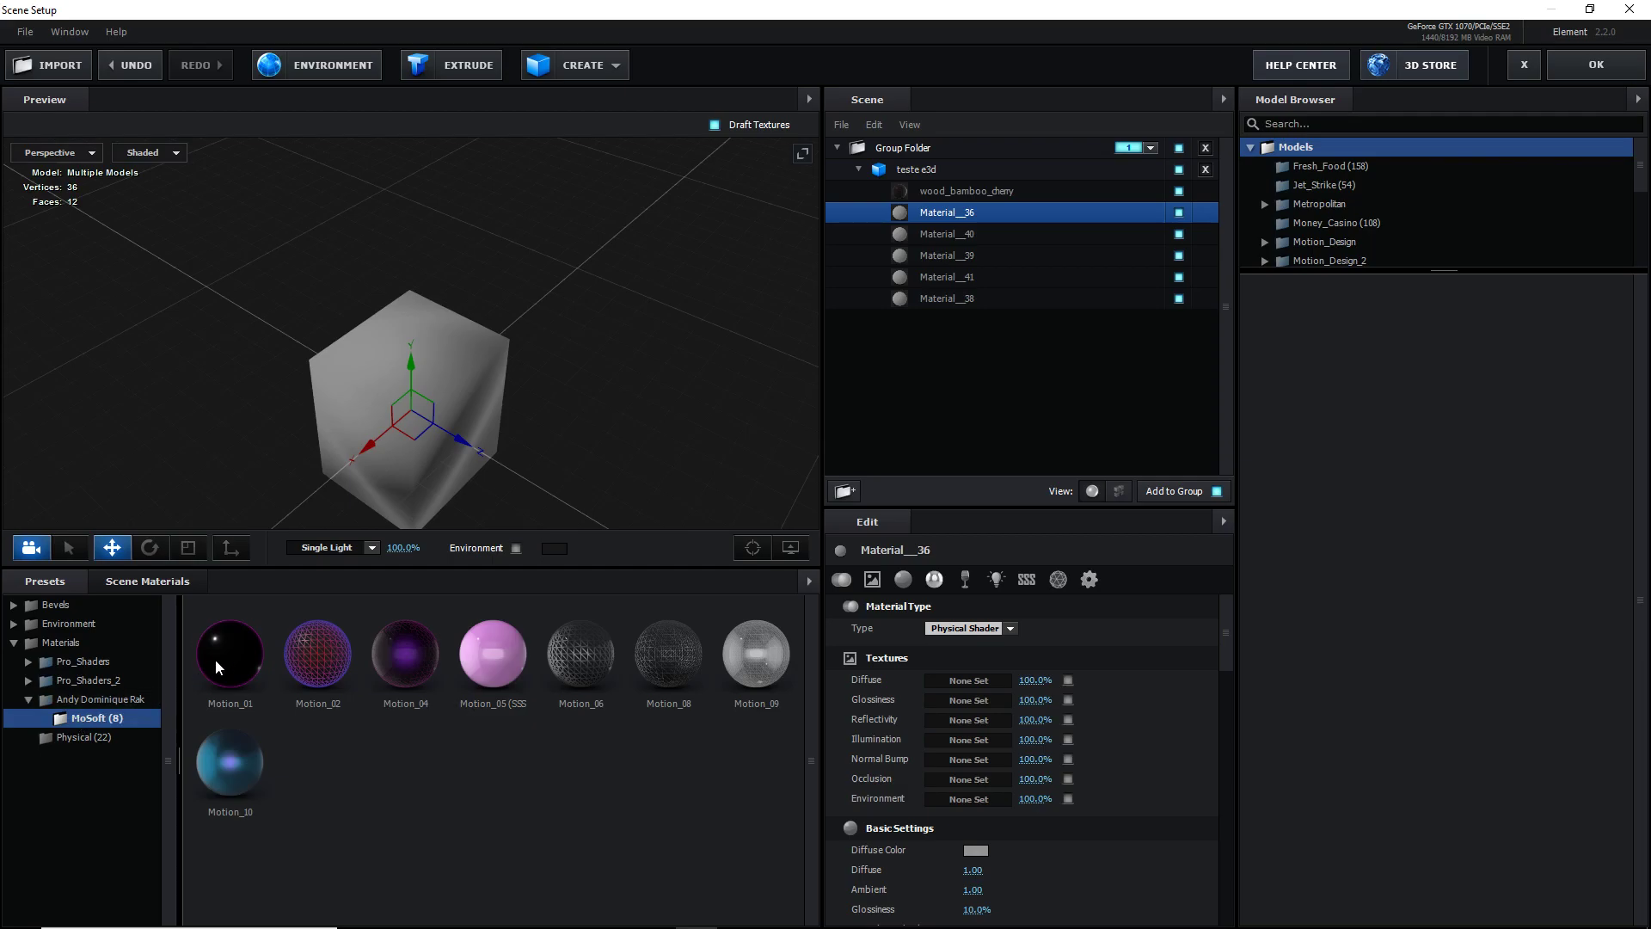
{"action": "left_click", "coordinate": [317, 654]}
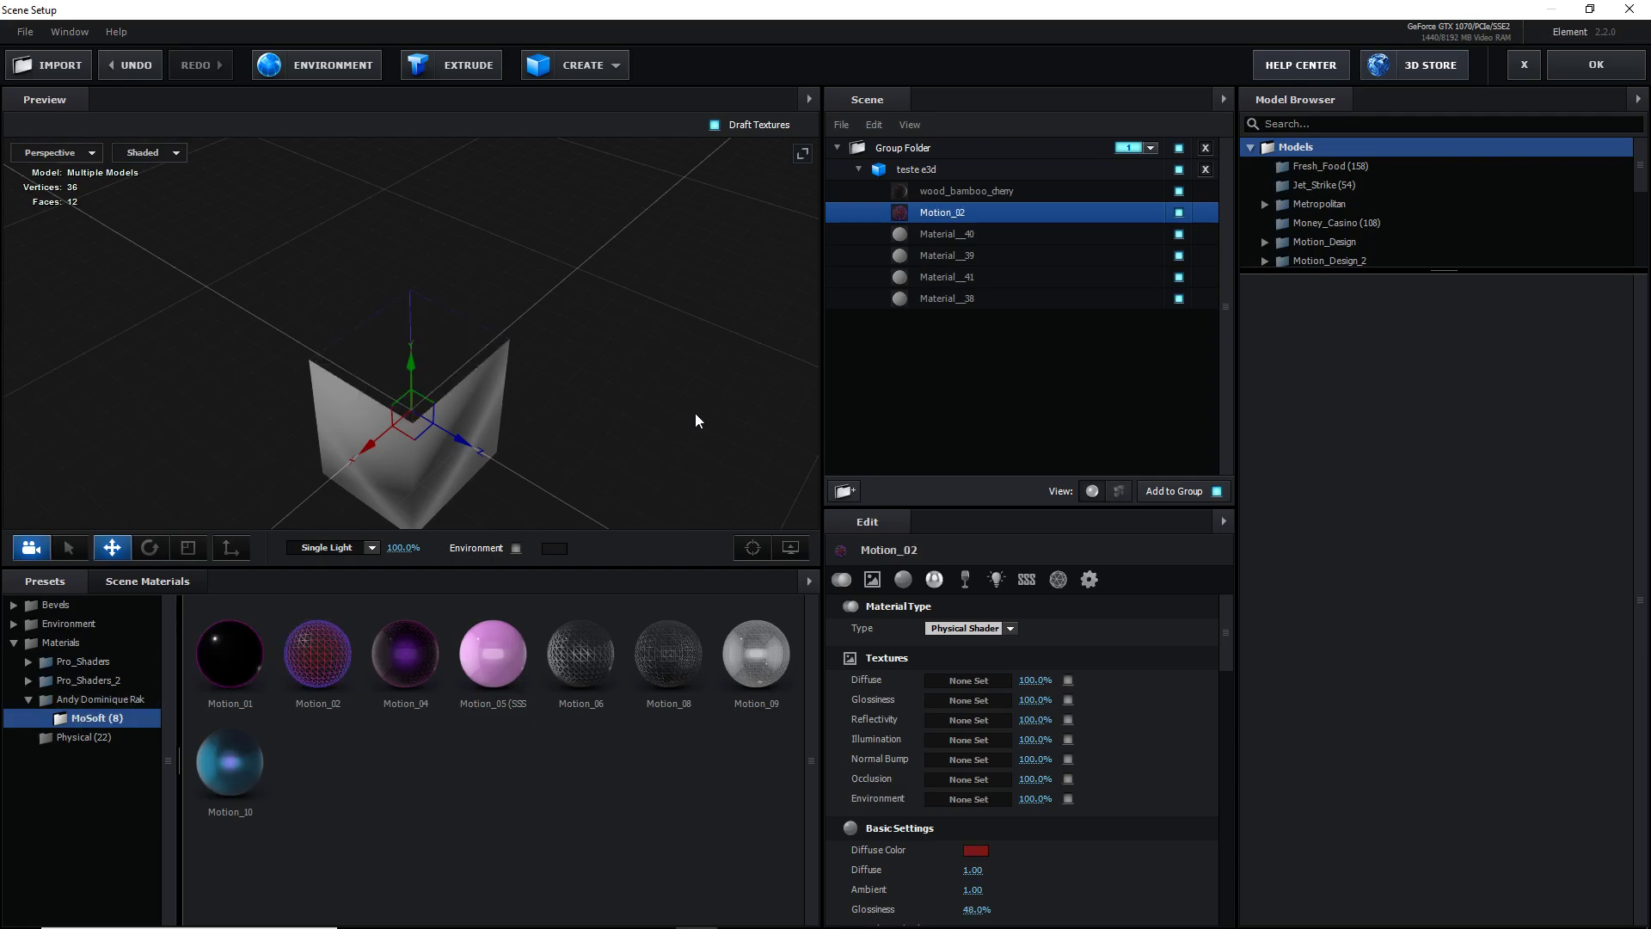
{"action": "left_click", "coordinate": [415, 642]}
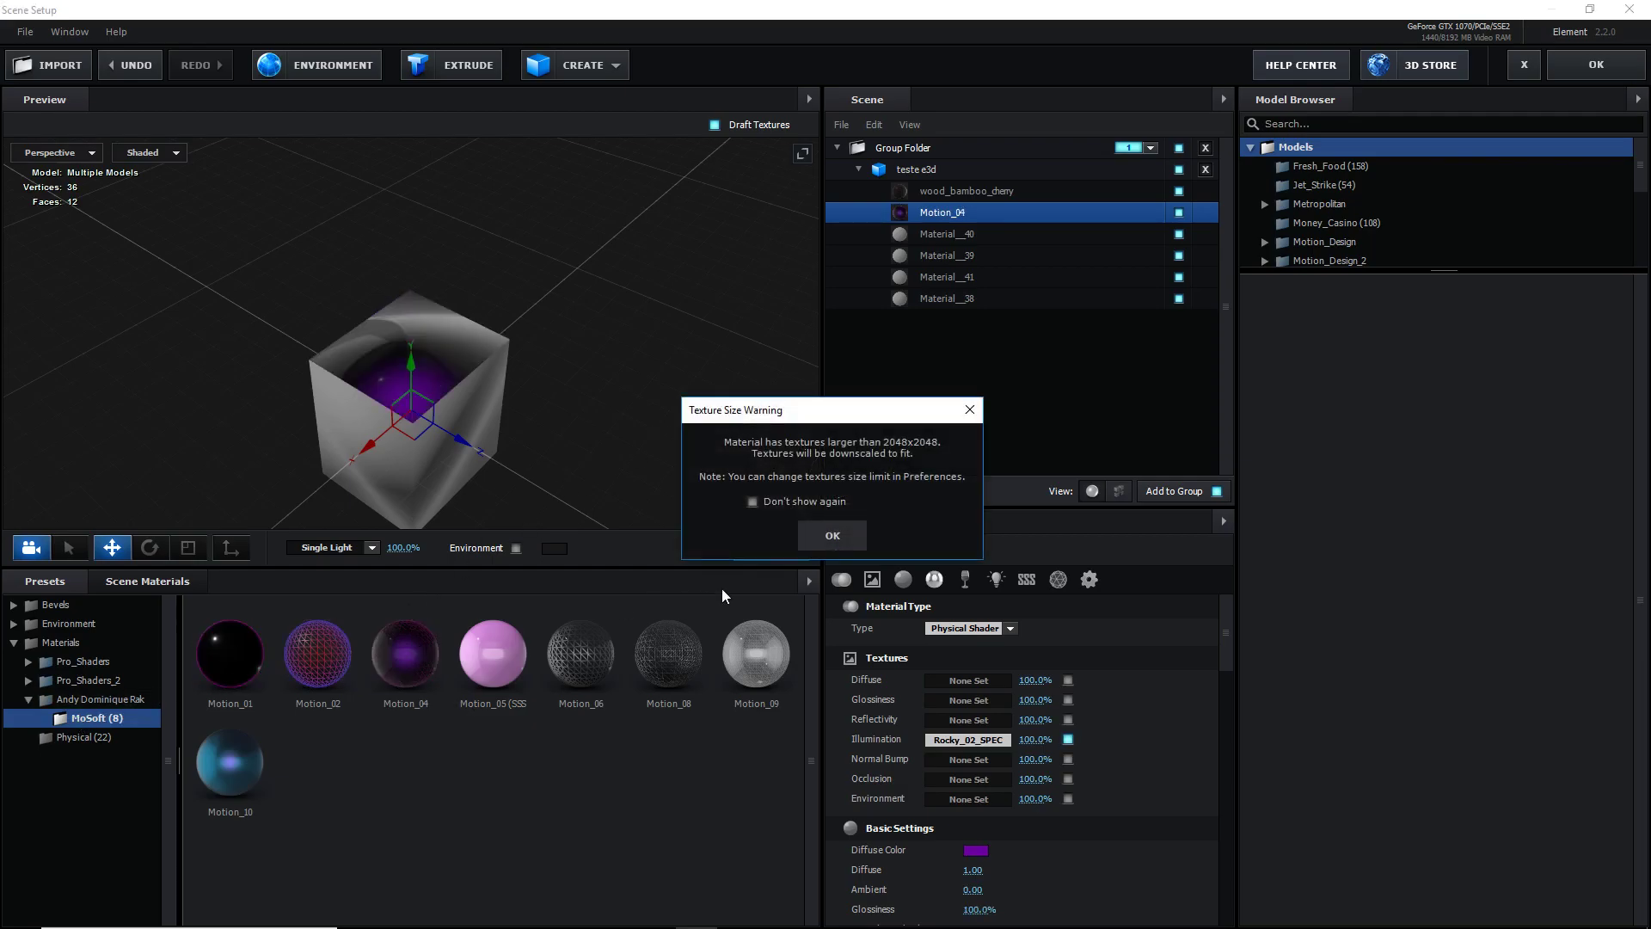
{"action": "left_click", "coordinate": [830, 540]}
{"action": "mouse_move", "coordinate": [583, 524]}
{"action": "left_mouse_down"}
{"action": "mouse_move", "coordinate": [641, 440]}
{"action": "mouse_move", "coordinate": [616, 551]}
{"action": "mouse_move", "coordinate": [673, 440]}
{"action": "mouse_move", "coordinate": [680, 573]}
{"action": "mouse_move", "coordinate": [717, 511]}
{"action": "mouse_move", "coordinate": [729, 424]}
{"action": "mouse_move", "coordinate": [828, 339]}
{"action": "mouse_move", "coordinate": [806, 411]}
{"action": "mouse_move", "coordinate": [745, 423]}
{"action": "left_mouse_up"}
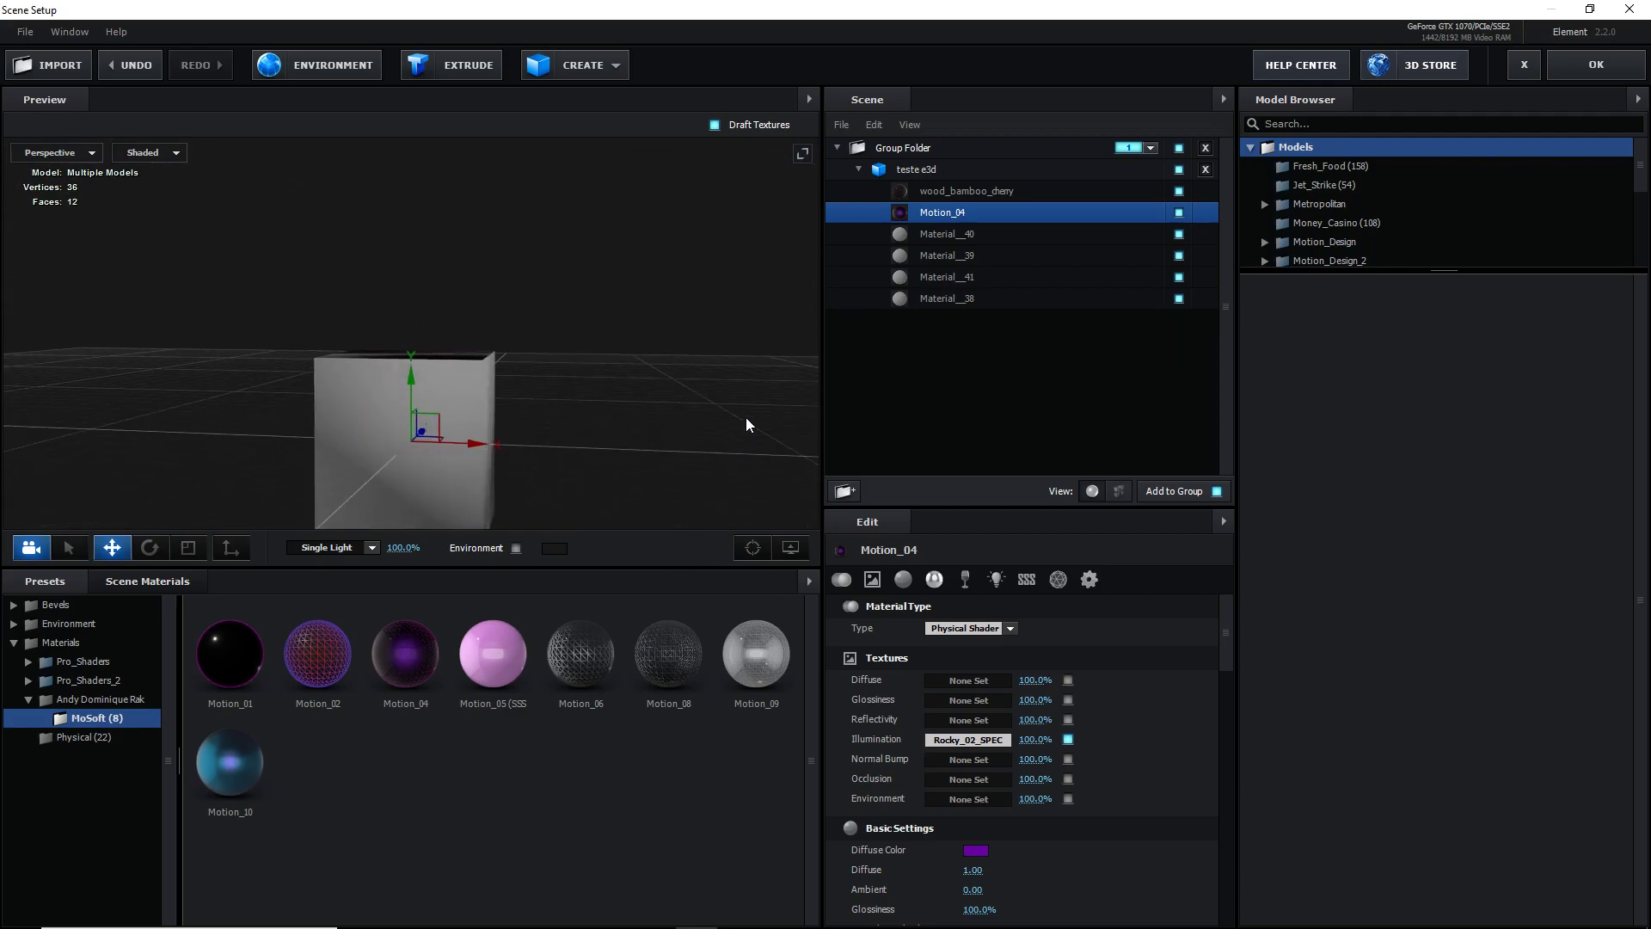
Apply the brick_old_grunge preset from Pro_Shaders_2 Brick to Material_40
{"action": "left_click", "coordinate": [989, 234]}
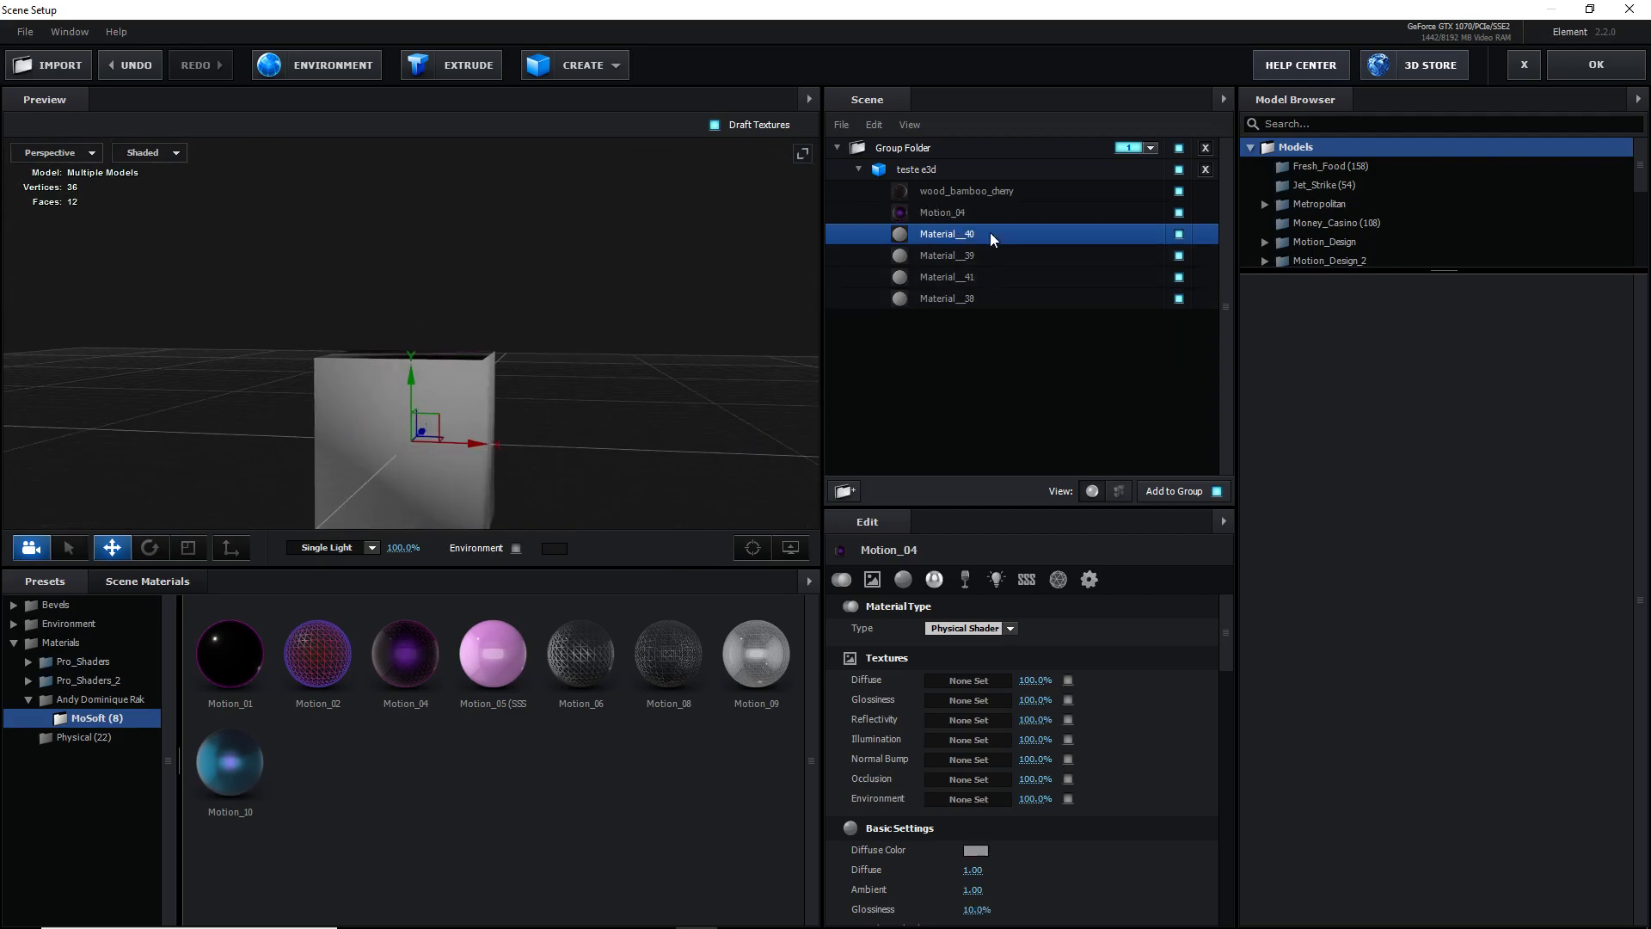
{"action": "left_click", "coordinate": [97, 679]}
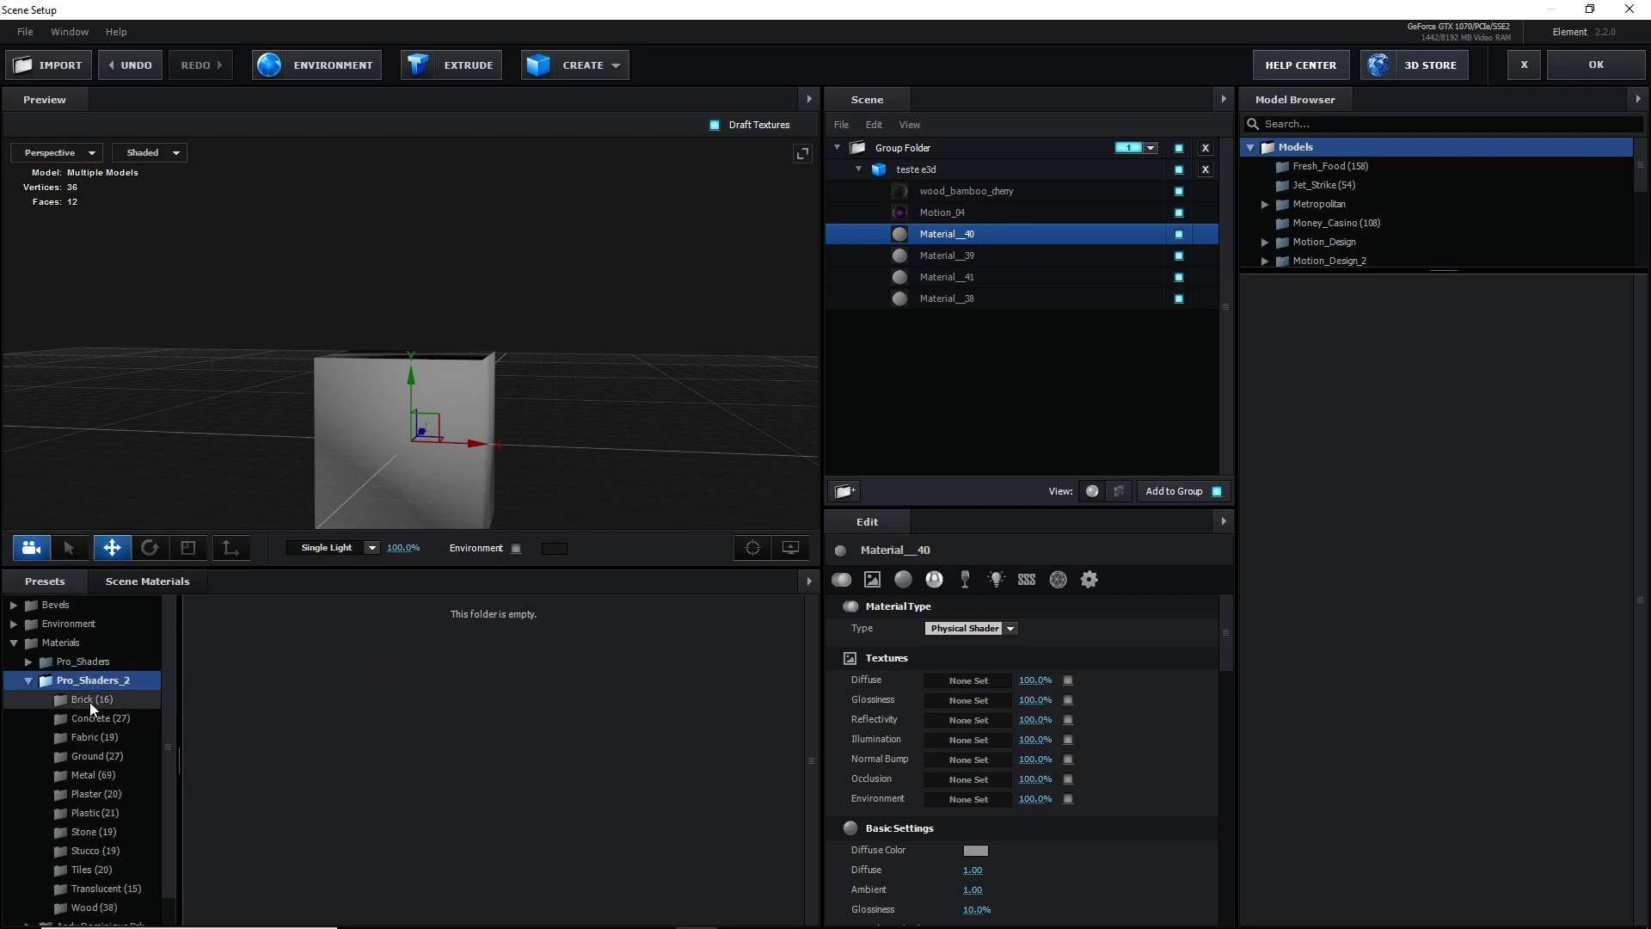
{"action": "left_click", "coordinate": [89, 702]}
{"action": "left_click", "coordinate": [416, 650]}
{"action": "mouse_move", "coordinate": [580, 502]}
{"action": "left_mouse_down"}
{"action": "mouse_move", "coordinate": [607, 464]}
{"action": "mouse_move", "coordinate": [594, 455]}
{"action": "left_mouse_up"}
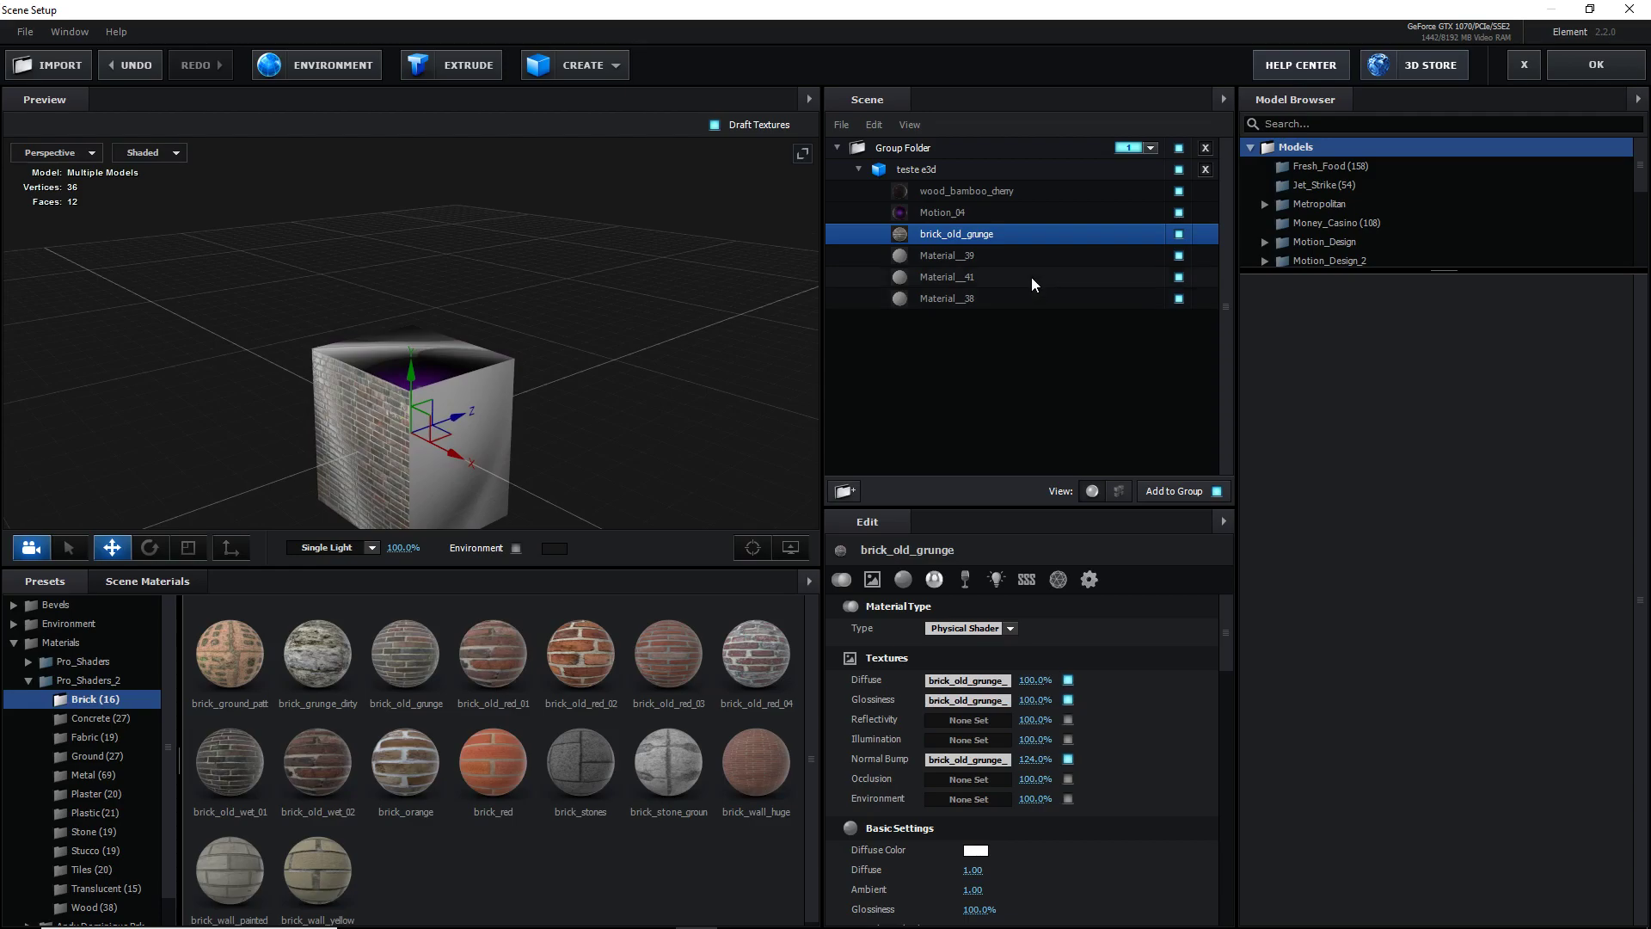
Apply the ground_rasenteppich grass preset to Material__39 and check it on the cube
{"action": "left_click", "coordinate": [999, 255]}
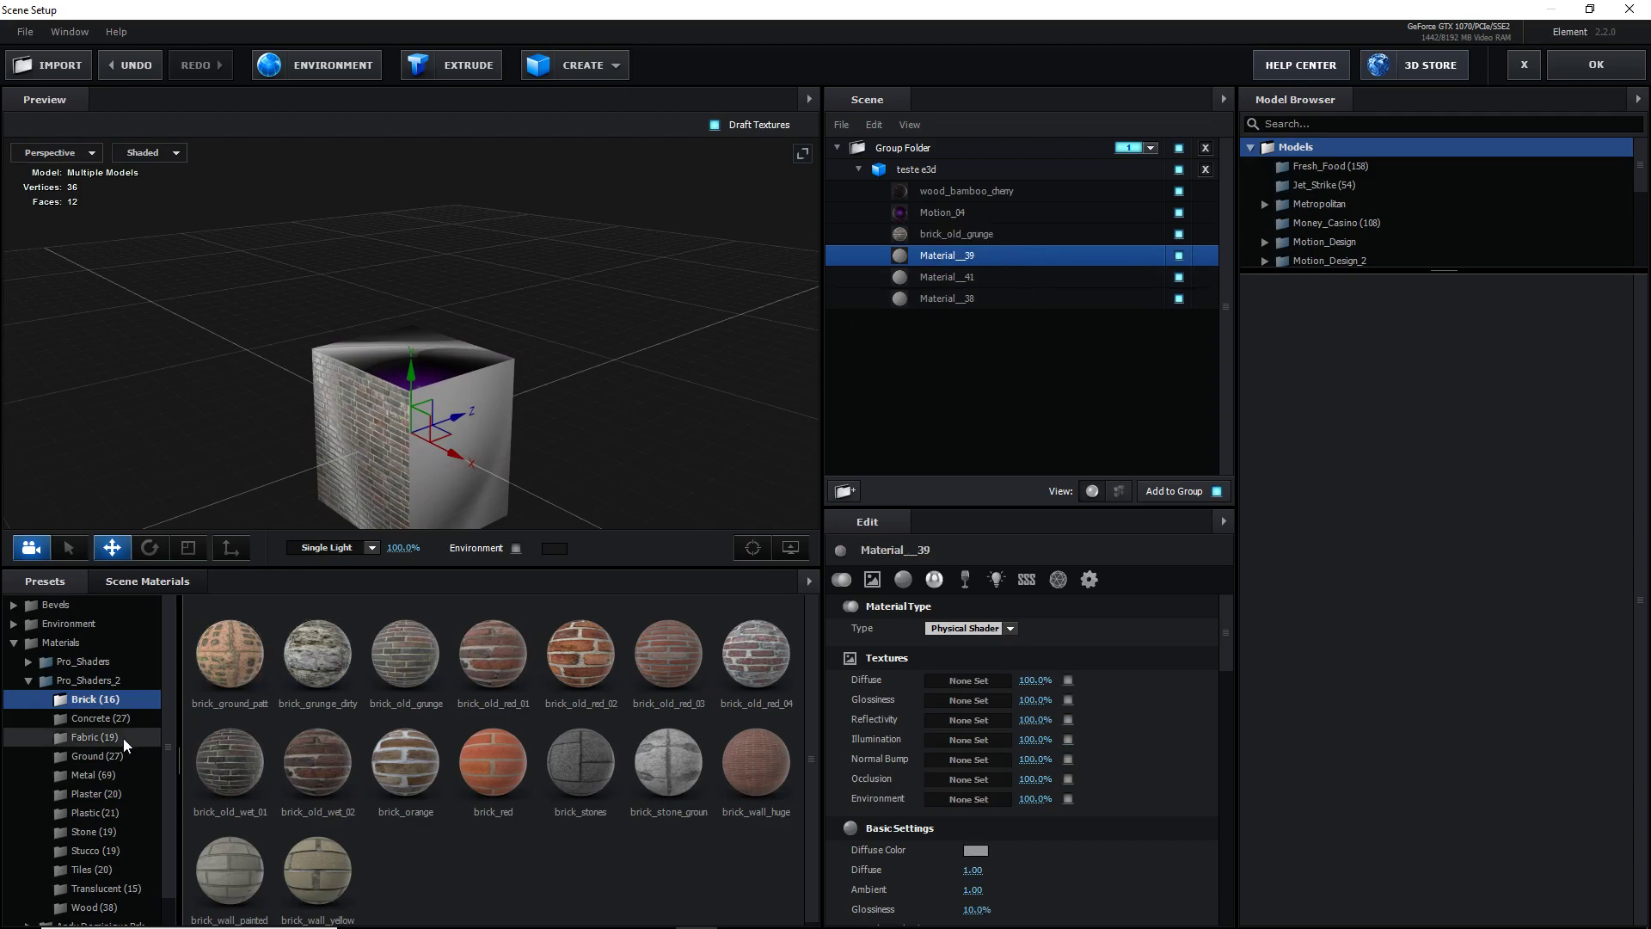
{"action": "left_click", "coordinate": [97, 756]}
{"action": "double_click", "coordinate": [668, 745]}
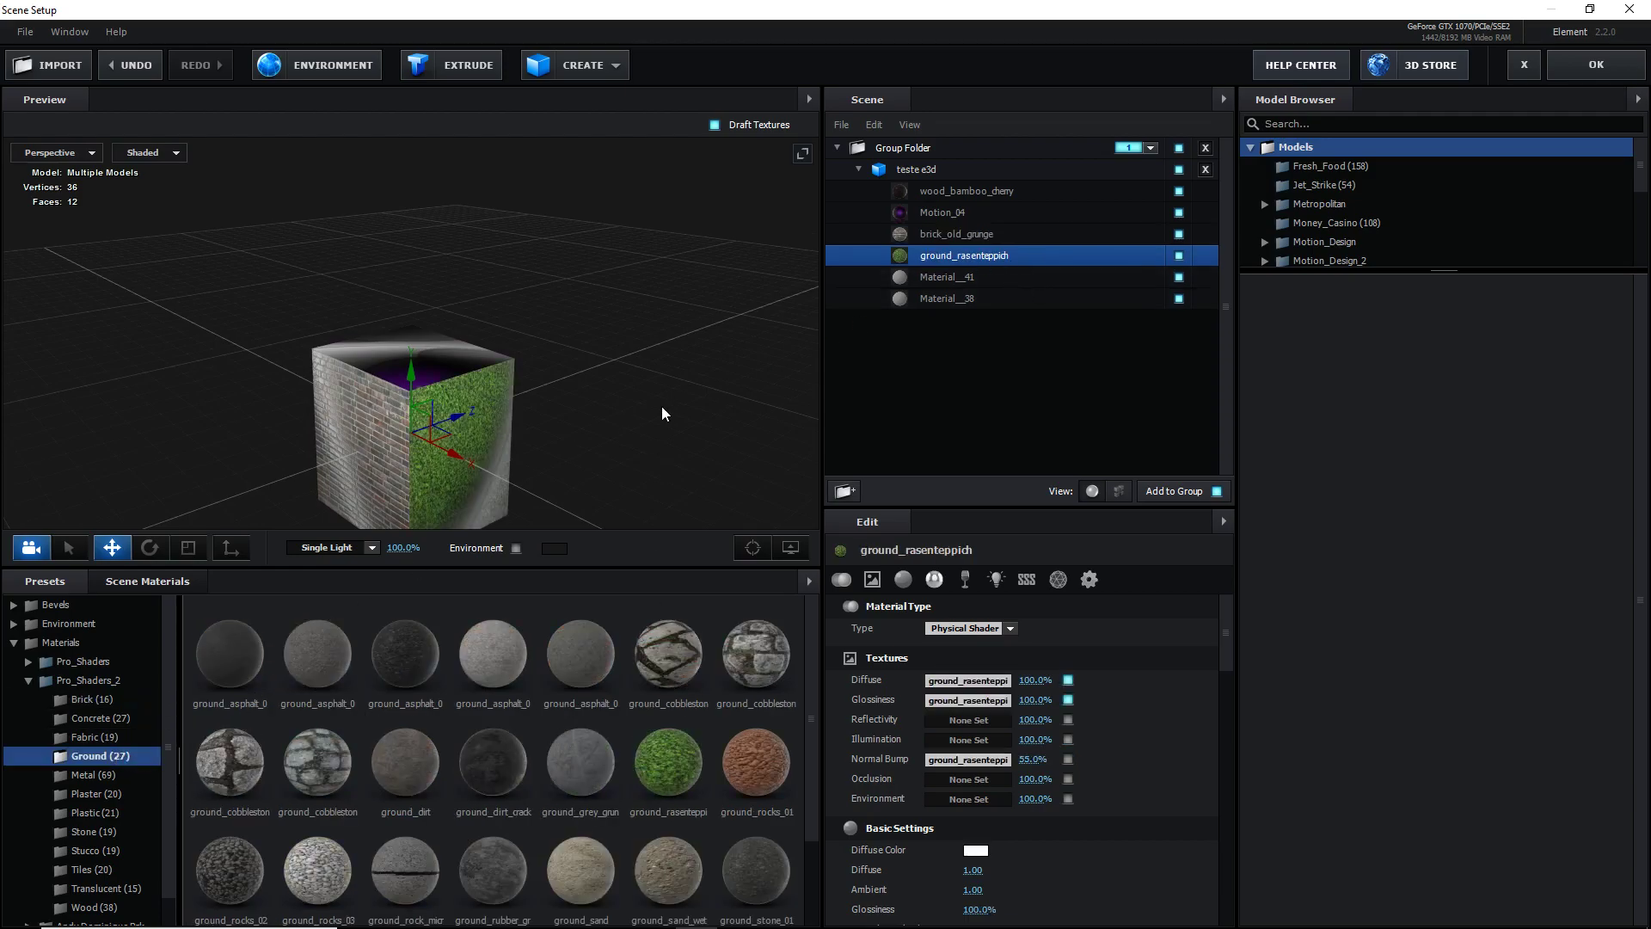
{"action": "mouse_move", "coordinate": [662, 406]}
{"action": "left_mouse_down"}
{"action": "mouse_move", "coordinate": [586, 391]}
{"action": "mouse_move", "coordinate": [549, 348]}
{"action": "mouse_move", "coordinate": [671, 390]}
{"action": "mouse_move", "coordinate": [829, 322]}
{"action": "mouse_move", "coordinate": [841, 387]}
{"action": "mouse_move", "coordinate": [769, 389]}
{"action": "mouse_move", "coordinate": [822, 383]}
{"action": "mouse_move", "coordinate": [818, 419]}
{"action": "mouse_move", "coordinate": [734, 479]}
{"action": "mouse_move", "coordinate": [607, 420]}
{"action": "mouse_move", "coordinate": [610, 364]}
{"action": "left_mouse_up"}
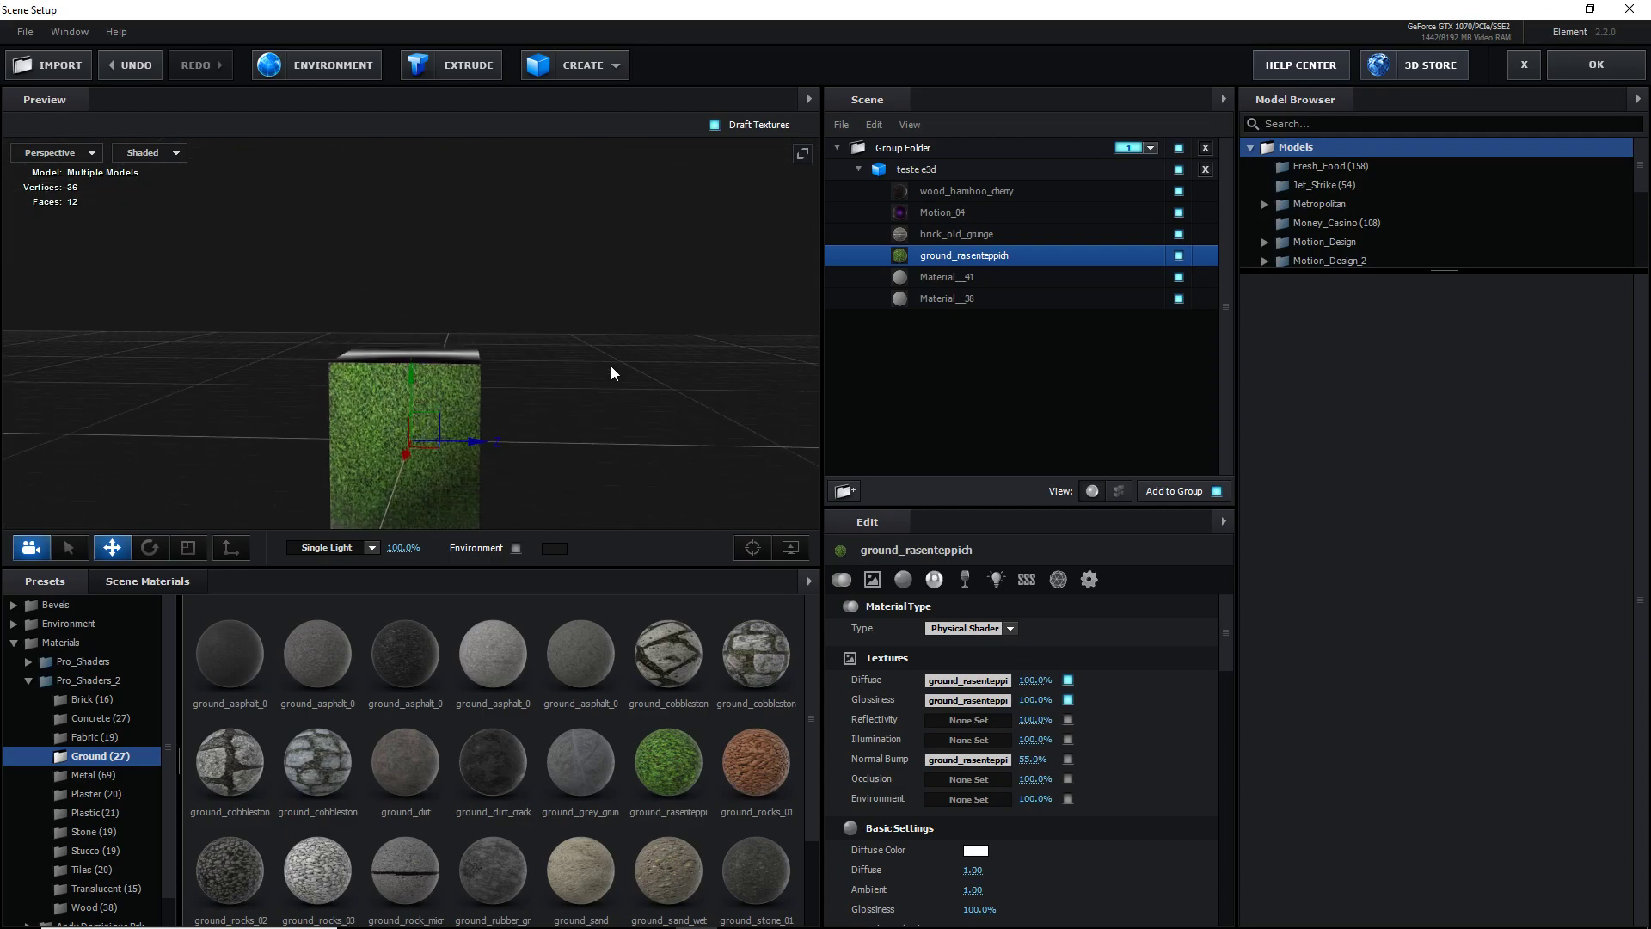
{"action": "left_click", "coordinate": [28, 680]}
{"action": "left_click_drag", "start_coordinate": [682, 410], "coordinate": [630, 451]}
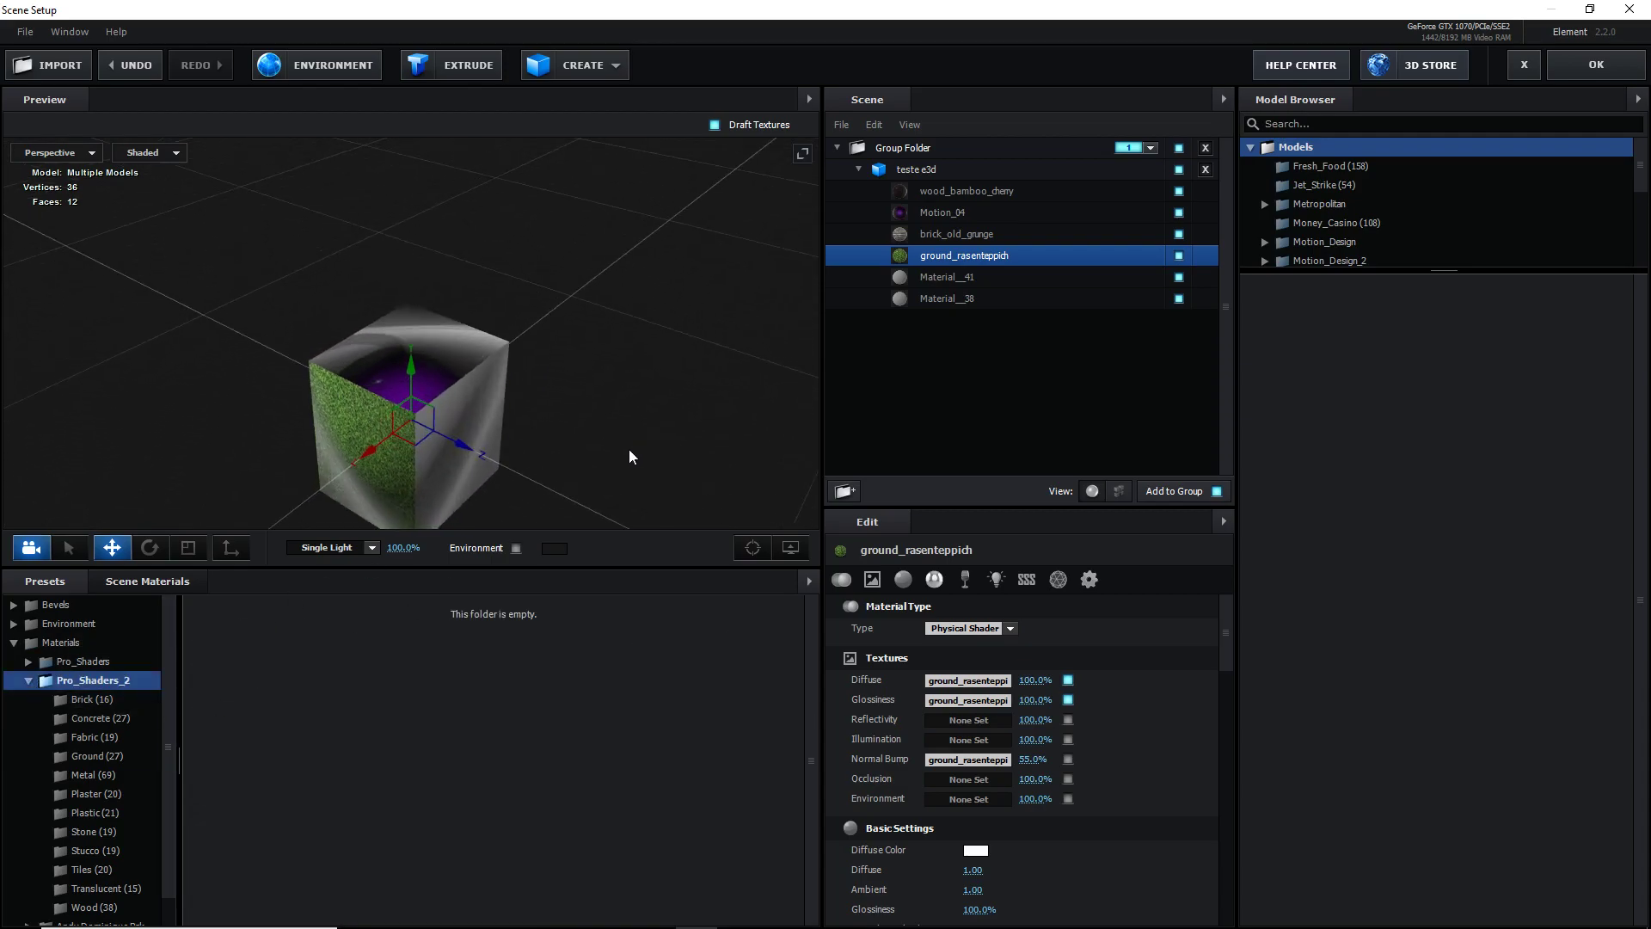
Delete the model group, close Scene Setup and return to 3ds Max
{"action": "left_click", "coordinate": [1210, 153]}
{"action": "left_click", "coordinate": [1596, 65]}
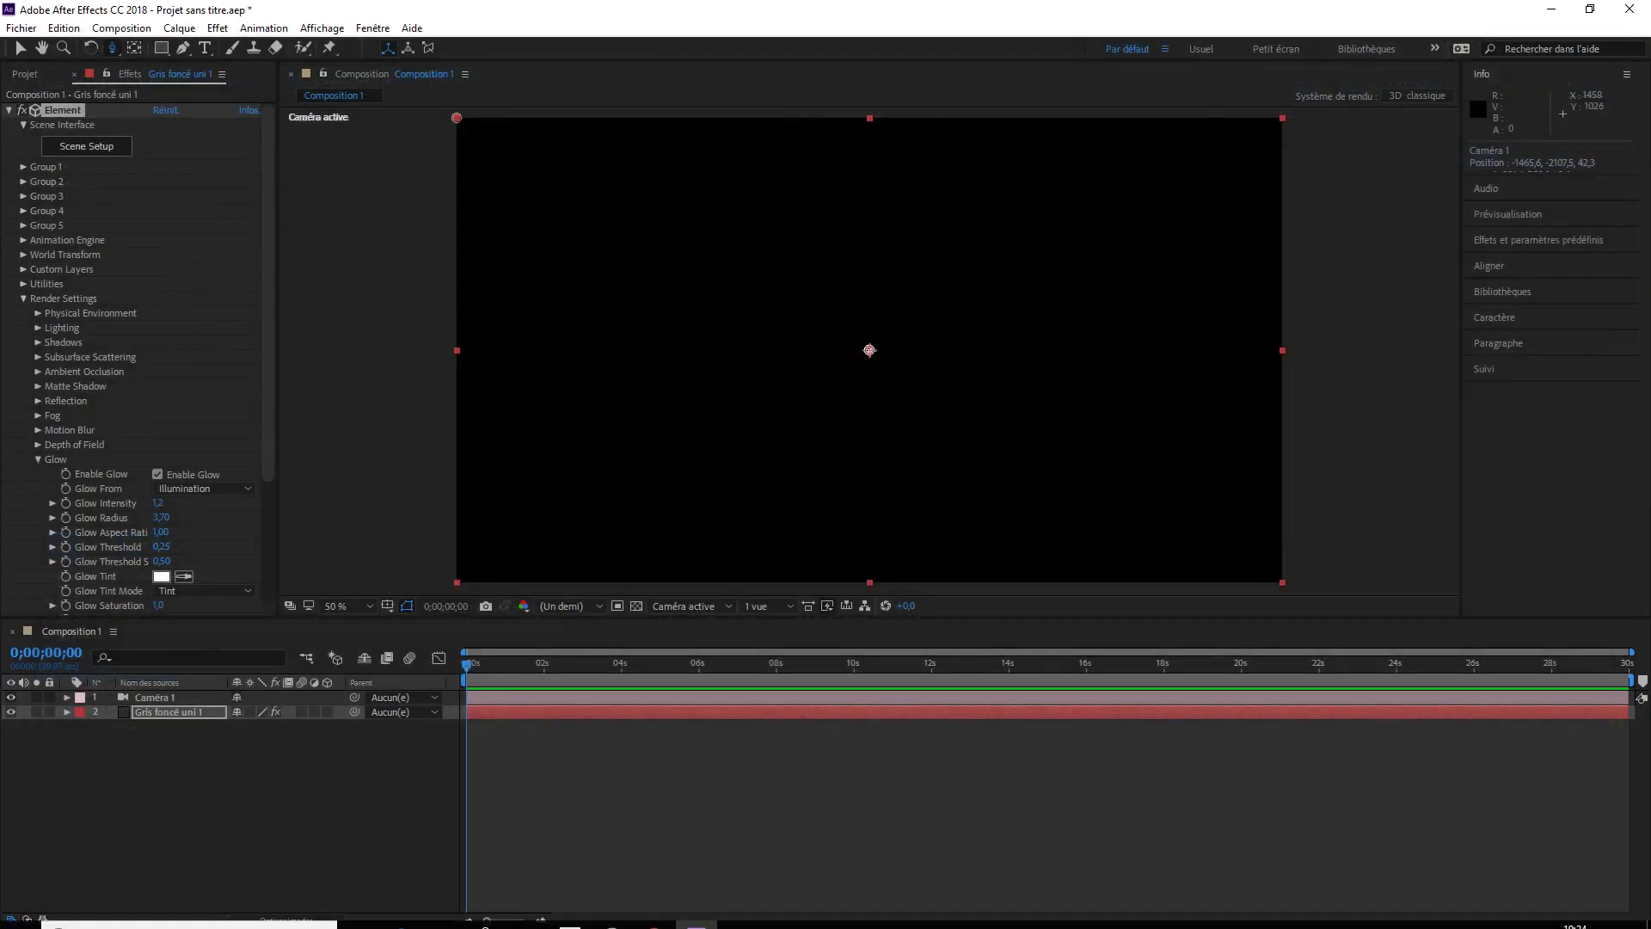
{"action": "left_click", "coordinate": [569, 911]}
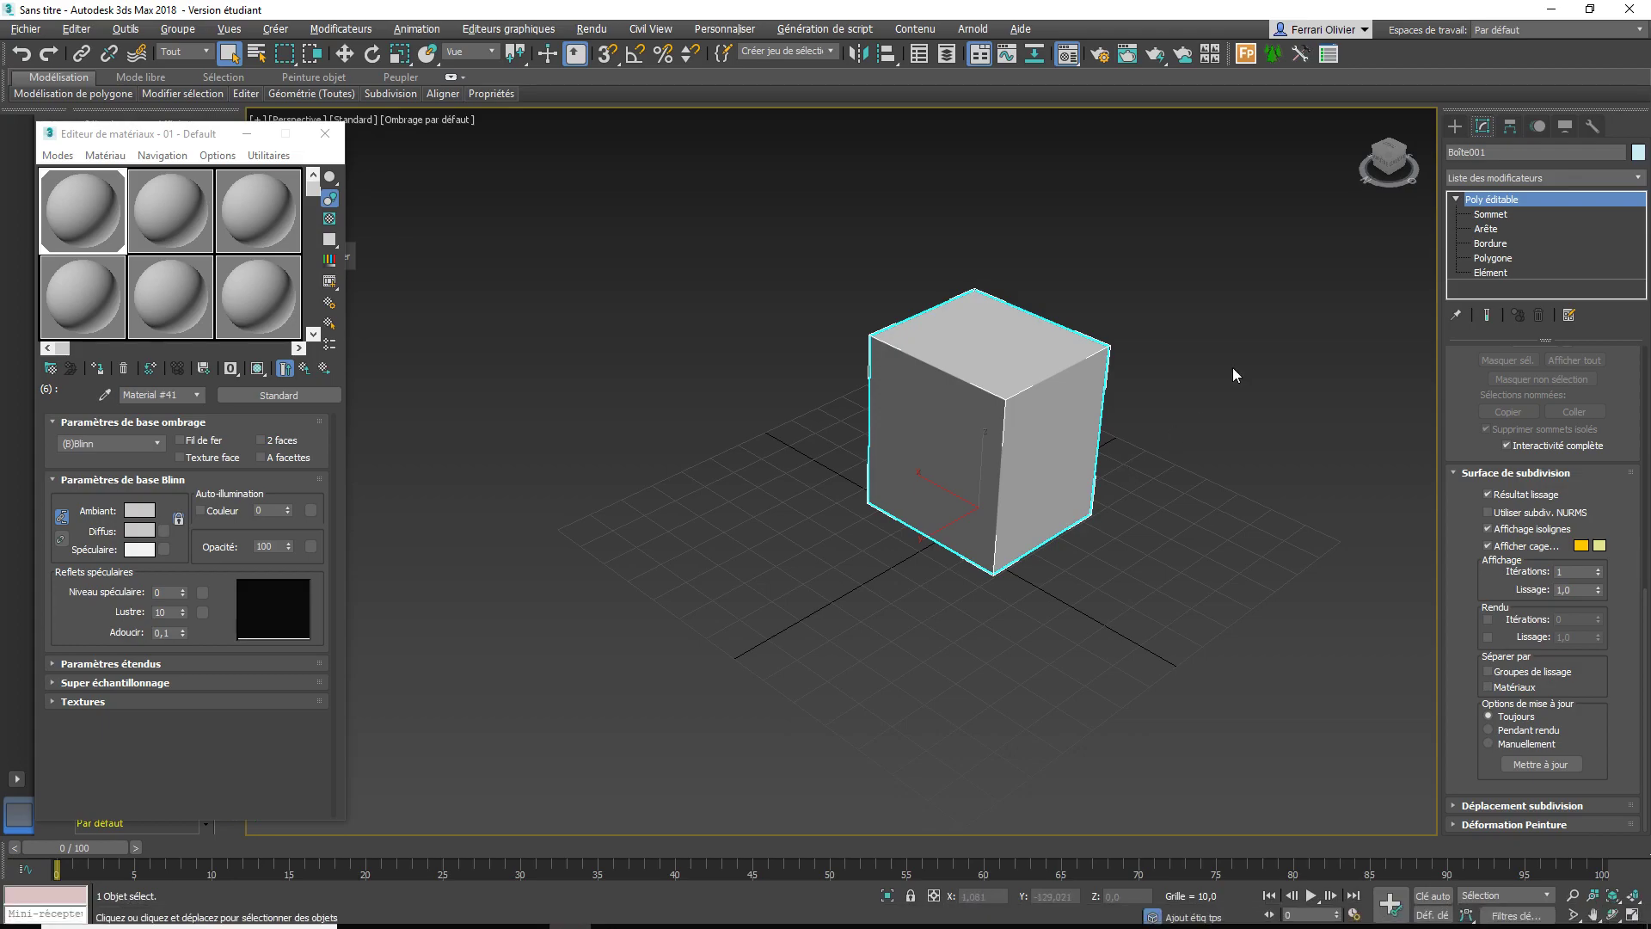
At edge level, select two opposite top edges of the box and try Connecter
{"action": "scroll", "coordinate": [1232, 368], "scroll_direction": "up", "scroll_amount": 5}
{"action": "scroll", "coordinate": [1169, 421], "scroll_direction": "down", "scroll_amount": 2}
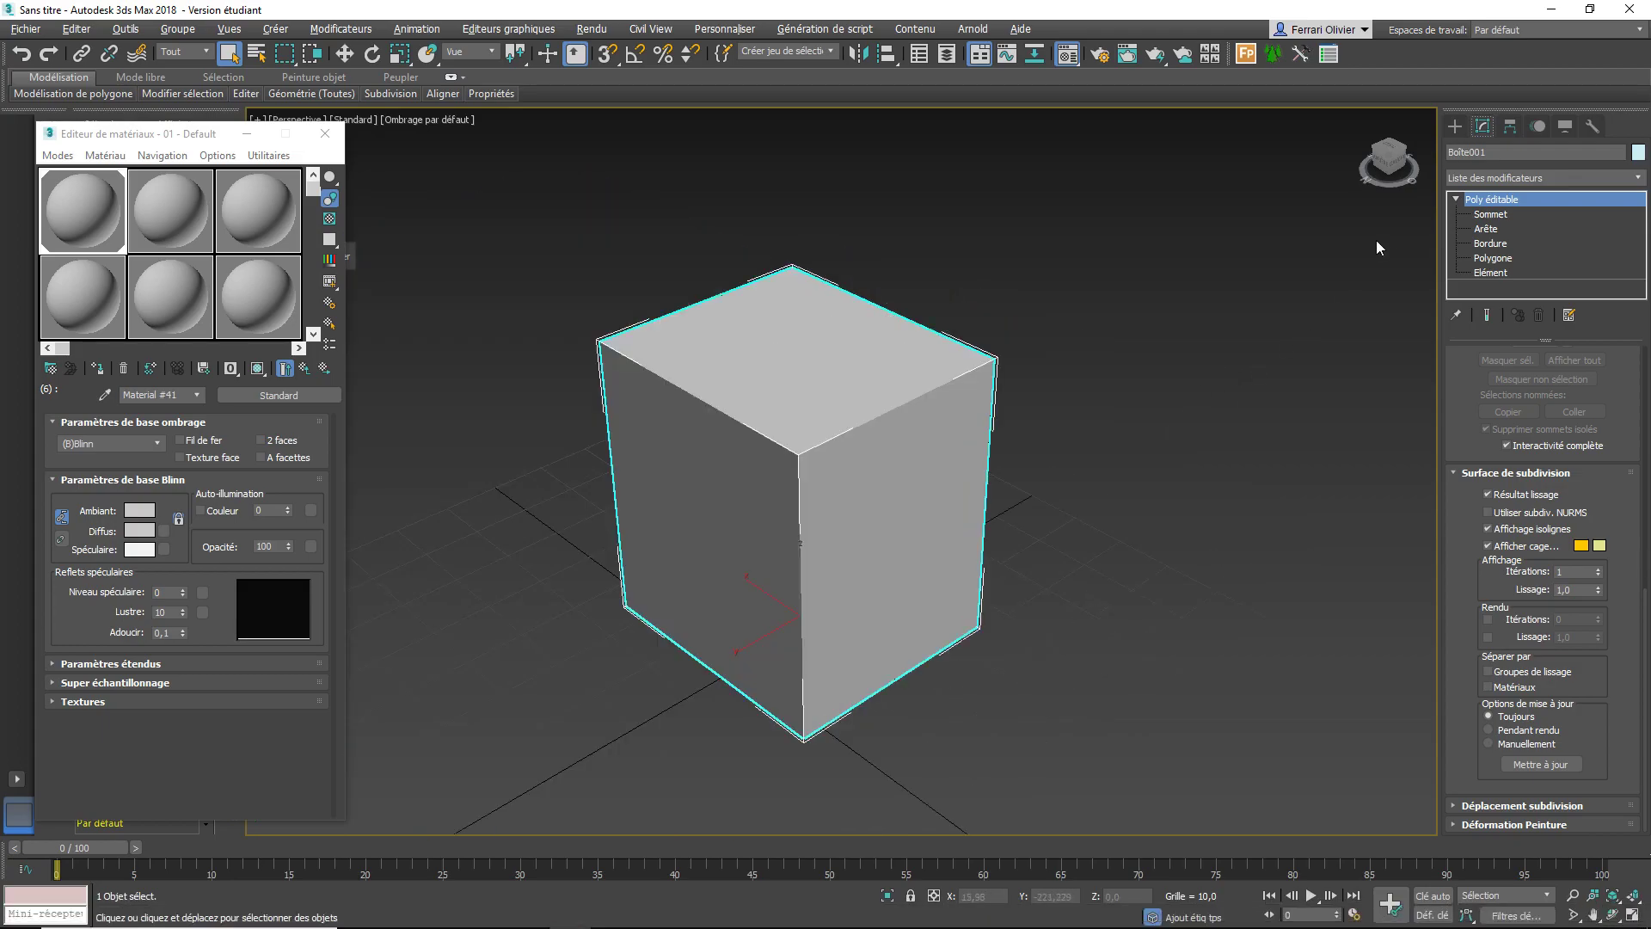
{"action": "left_click", "coordinate": [1483, 228]}
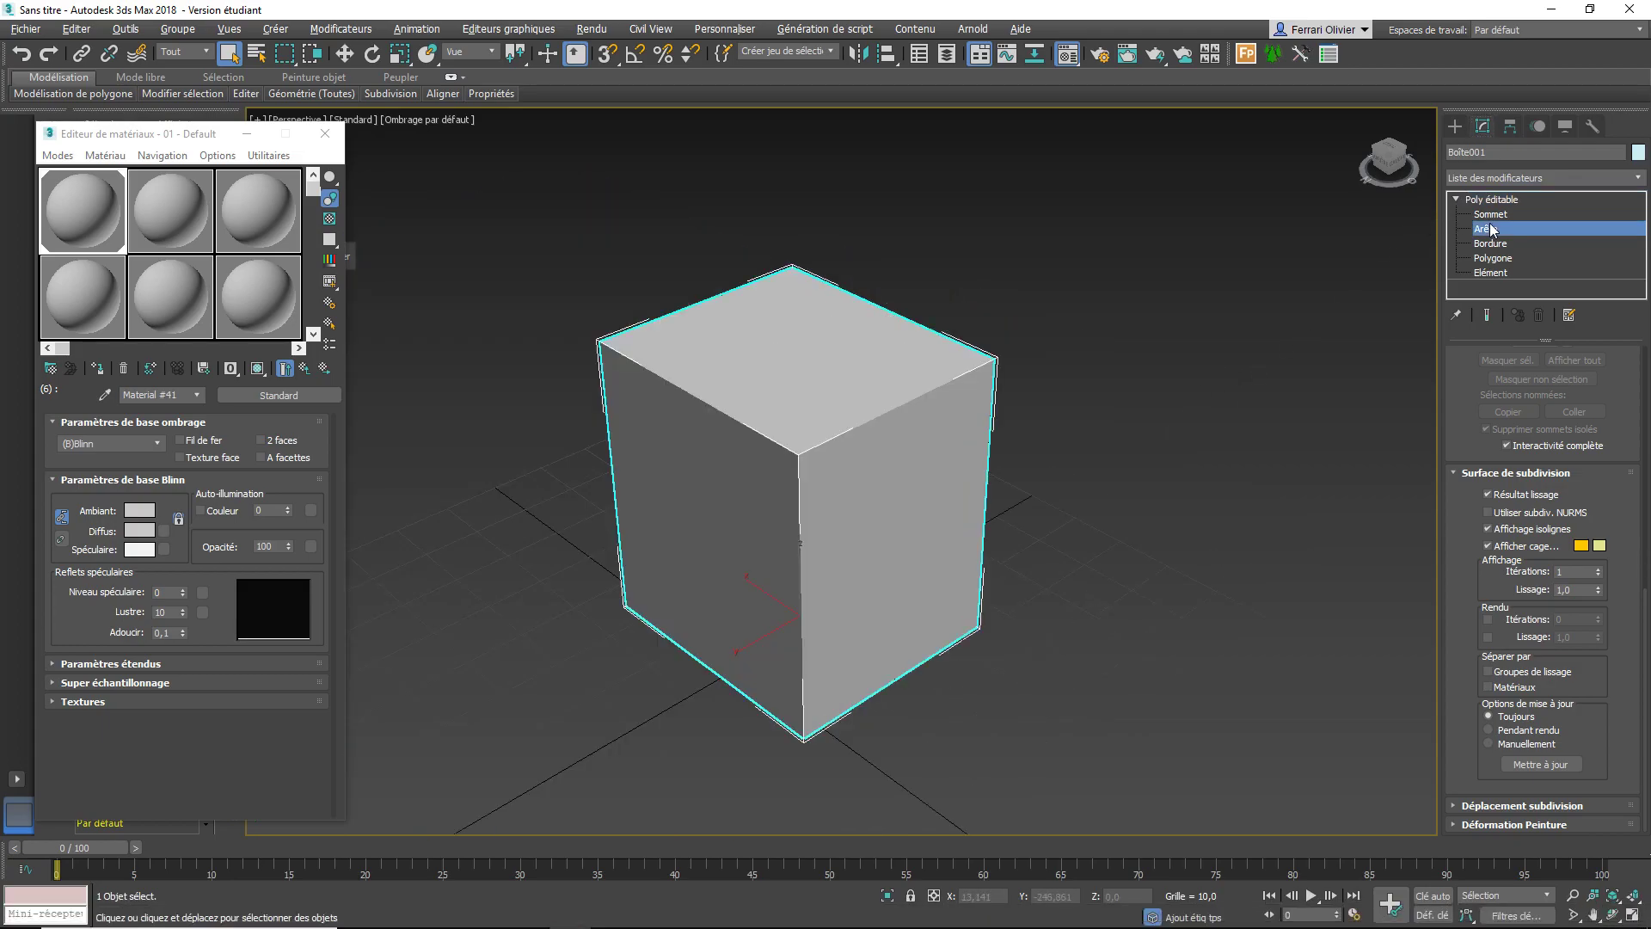
{"action": "left_click", "coordinate": [709, 302]}
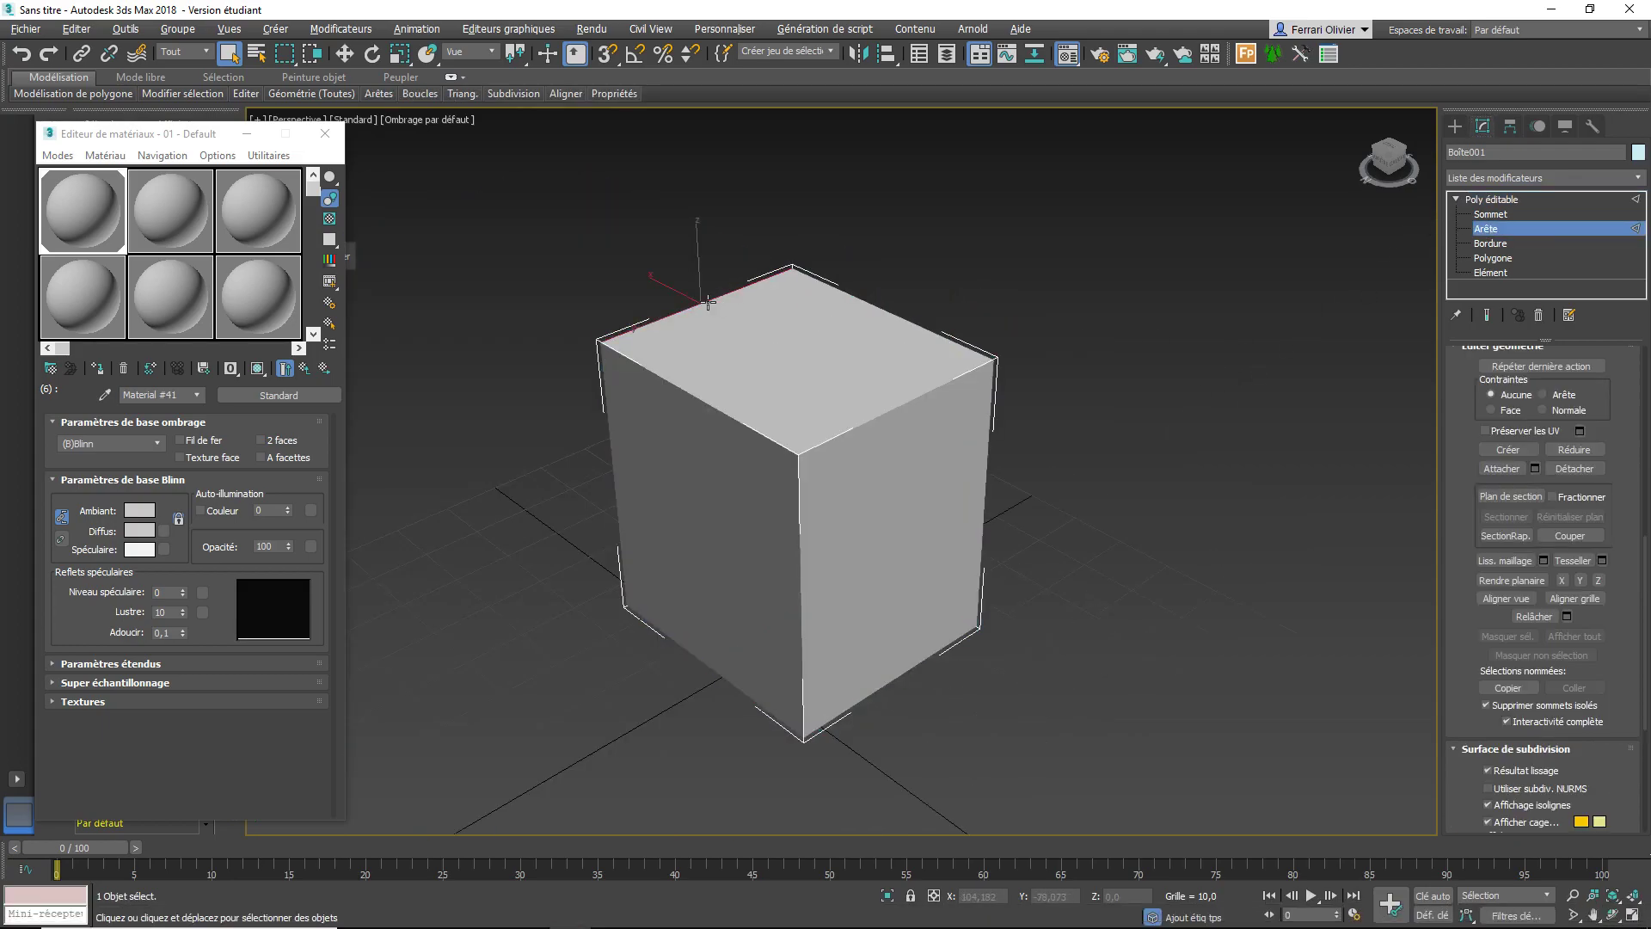
{"action": "left_click", "coordinate": [870, 420], "text": "ctrl"}
{"action": "scroll", "coordinate": [1583, 468], "scroll_direction": "up", "scroll_amount": 3}
{"action": "scroll", "coordinate": [1582, 468], "scroll_direction": "up", "scroll_amount": 3}
{"action": "scroll", "coordinate": [1584, 464], "scroll_direction": "up", "scroll_amount": 1}
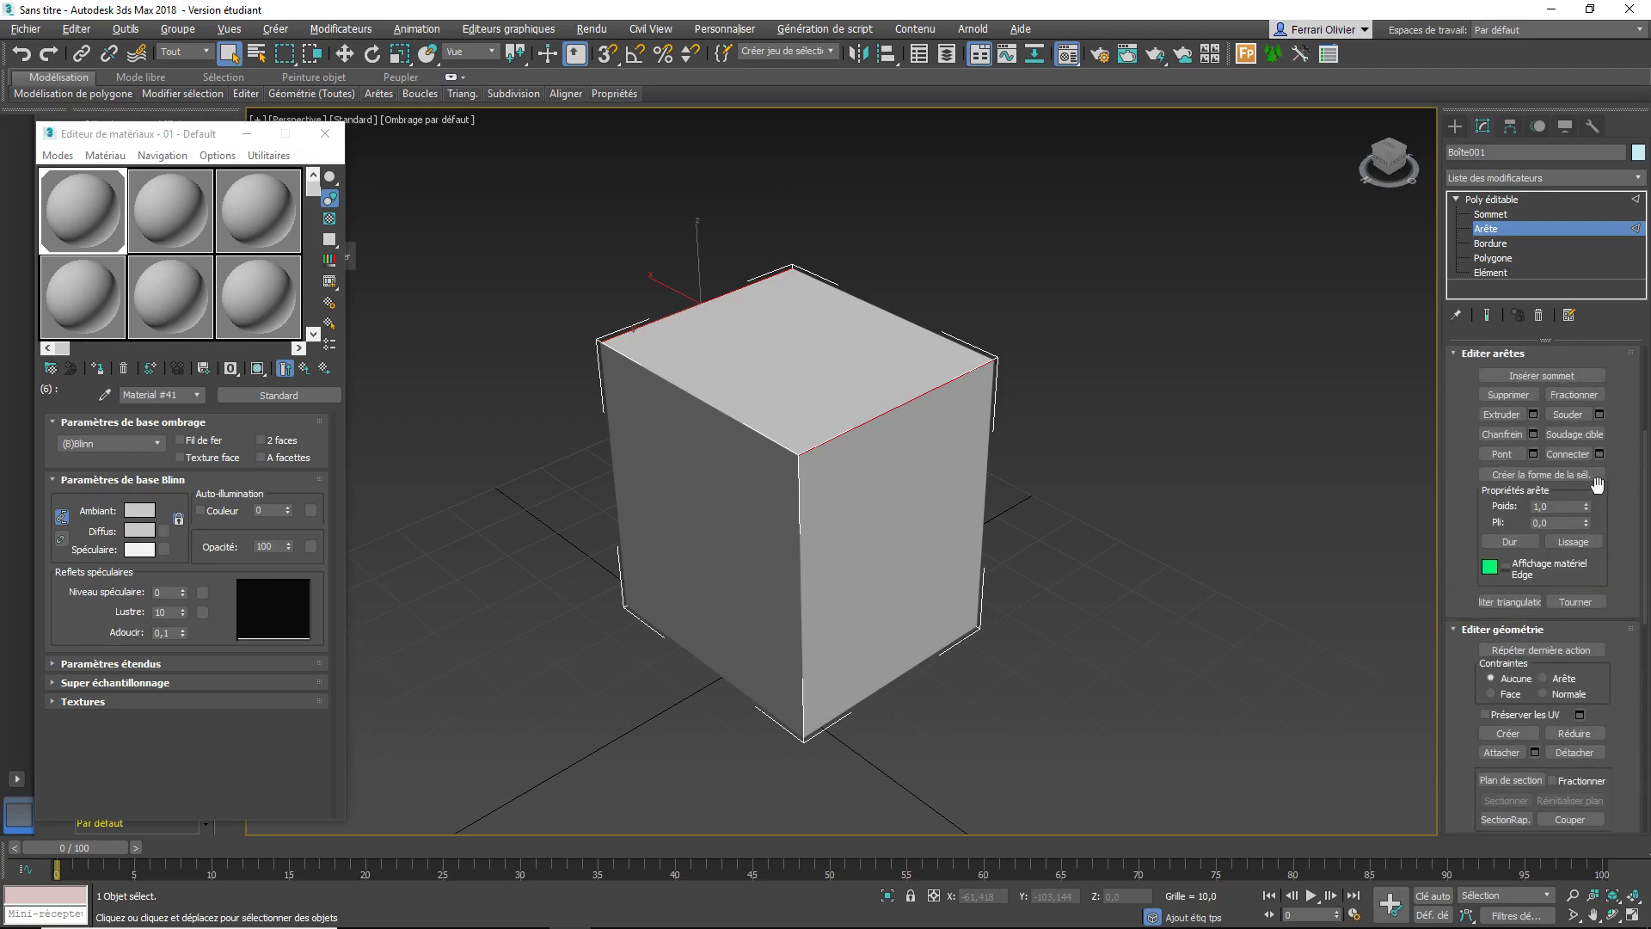
{"action": "left_click", "coordinate": [1571, 456]}
Reselect the opposite top edges, retry Connecter, then orbit and pick the top-right edge
{"action": "left_click", "coordinate": [923, 282]}
{"action": "left_click", "coordinate": [718, 294]}
{"action": "left_click", "coordinate": [867, 422], "text": "ctrl"}
{"action": "left_click", "coordinate": [1566, 456]}
{"action": "left_click", "coordinate": [1186, 587]}
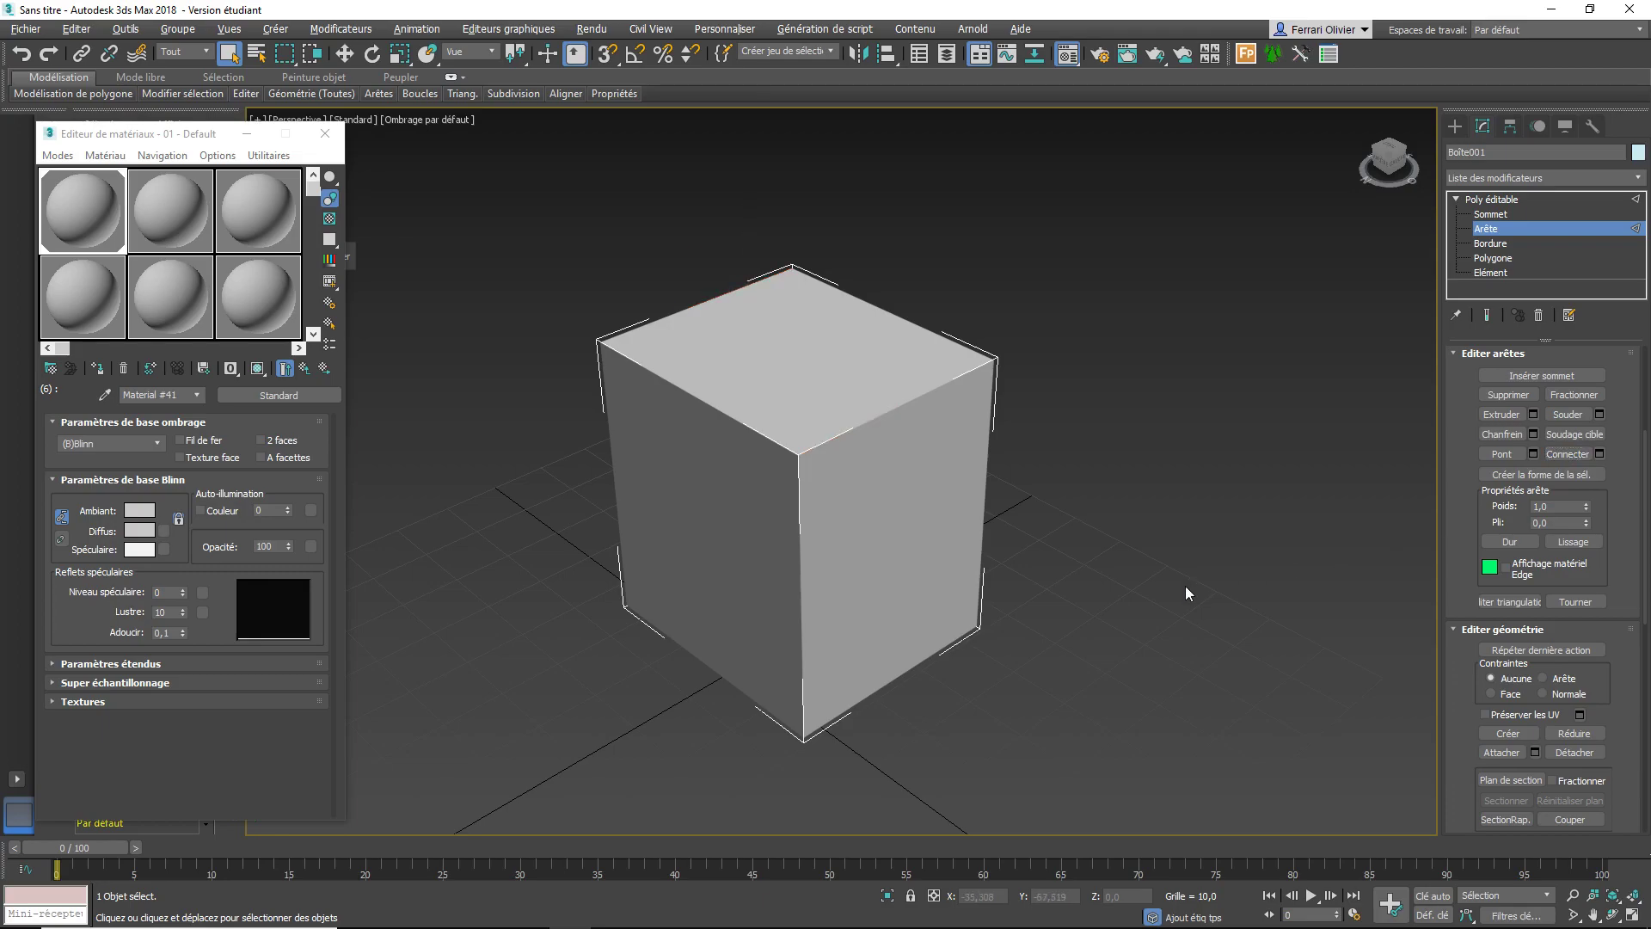
{"action": "left_click", "coordinate": [1611, 913]}
{"action": "left_click_drag", "start_coordinate": [873, 461], "coordinate": [1008, 467]}
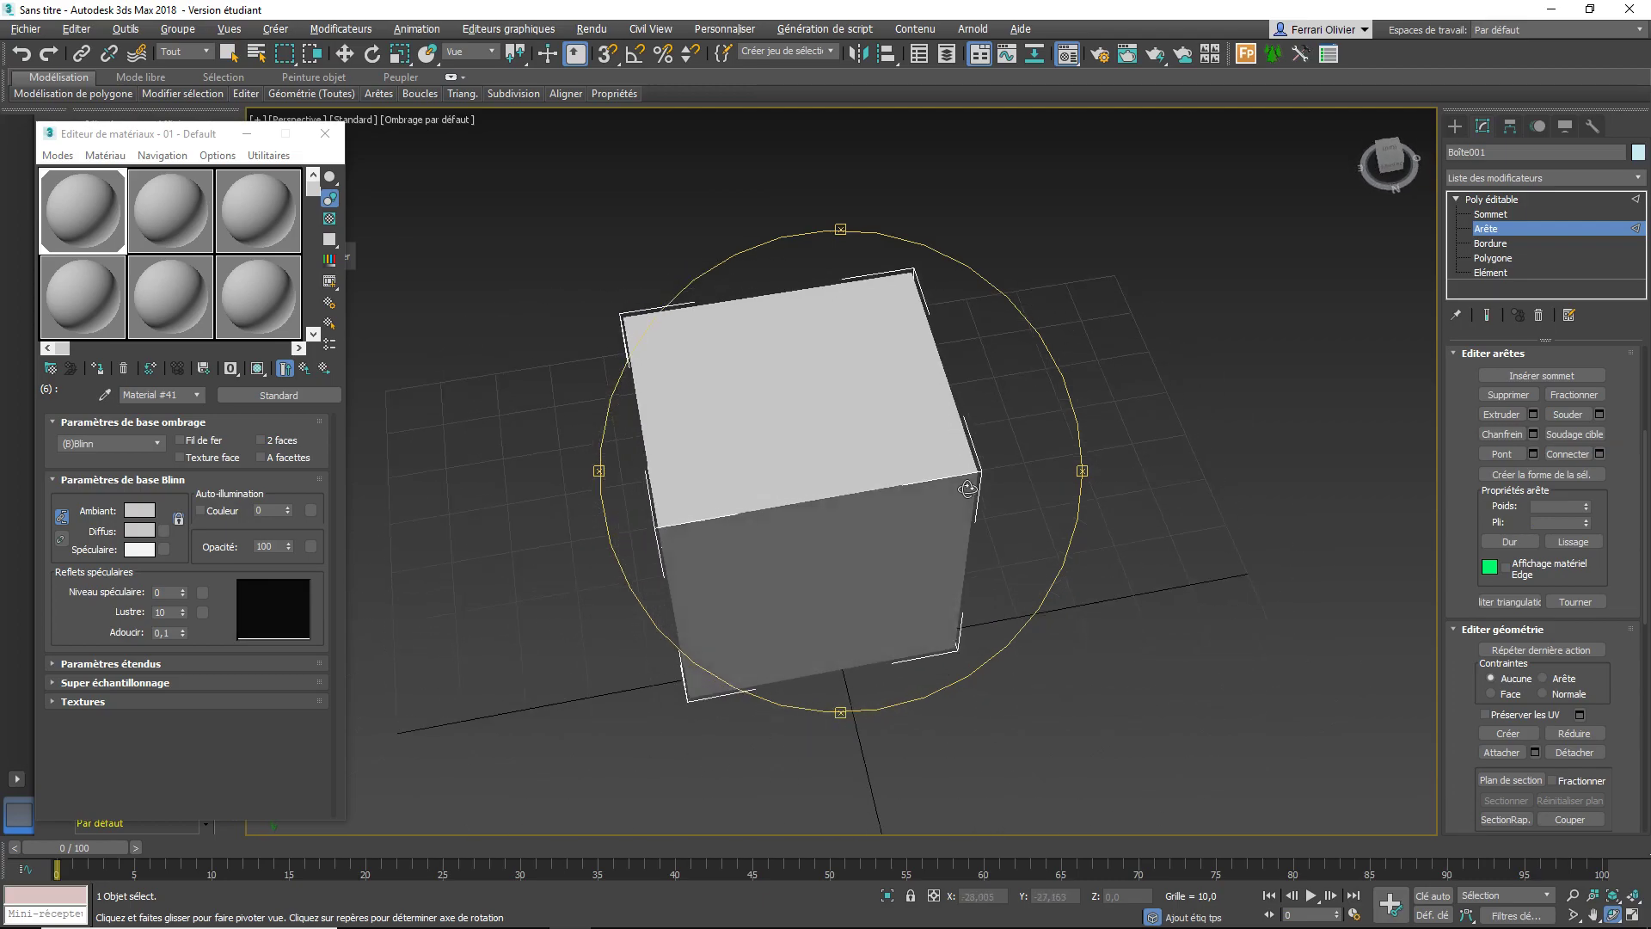
{"action": "right_click", "coordinate": [1007, 467]}
{"action": "left_click", "coordinate": [934, 330]}
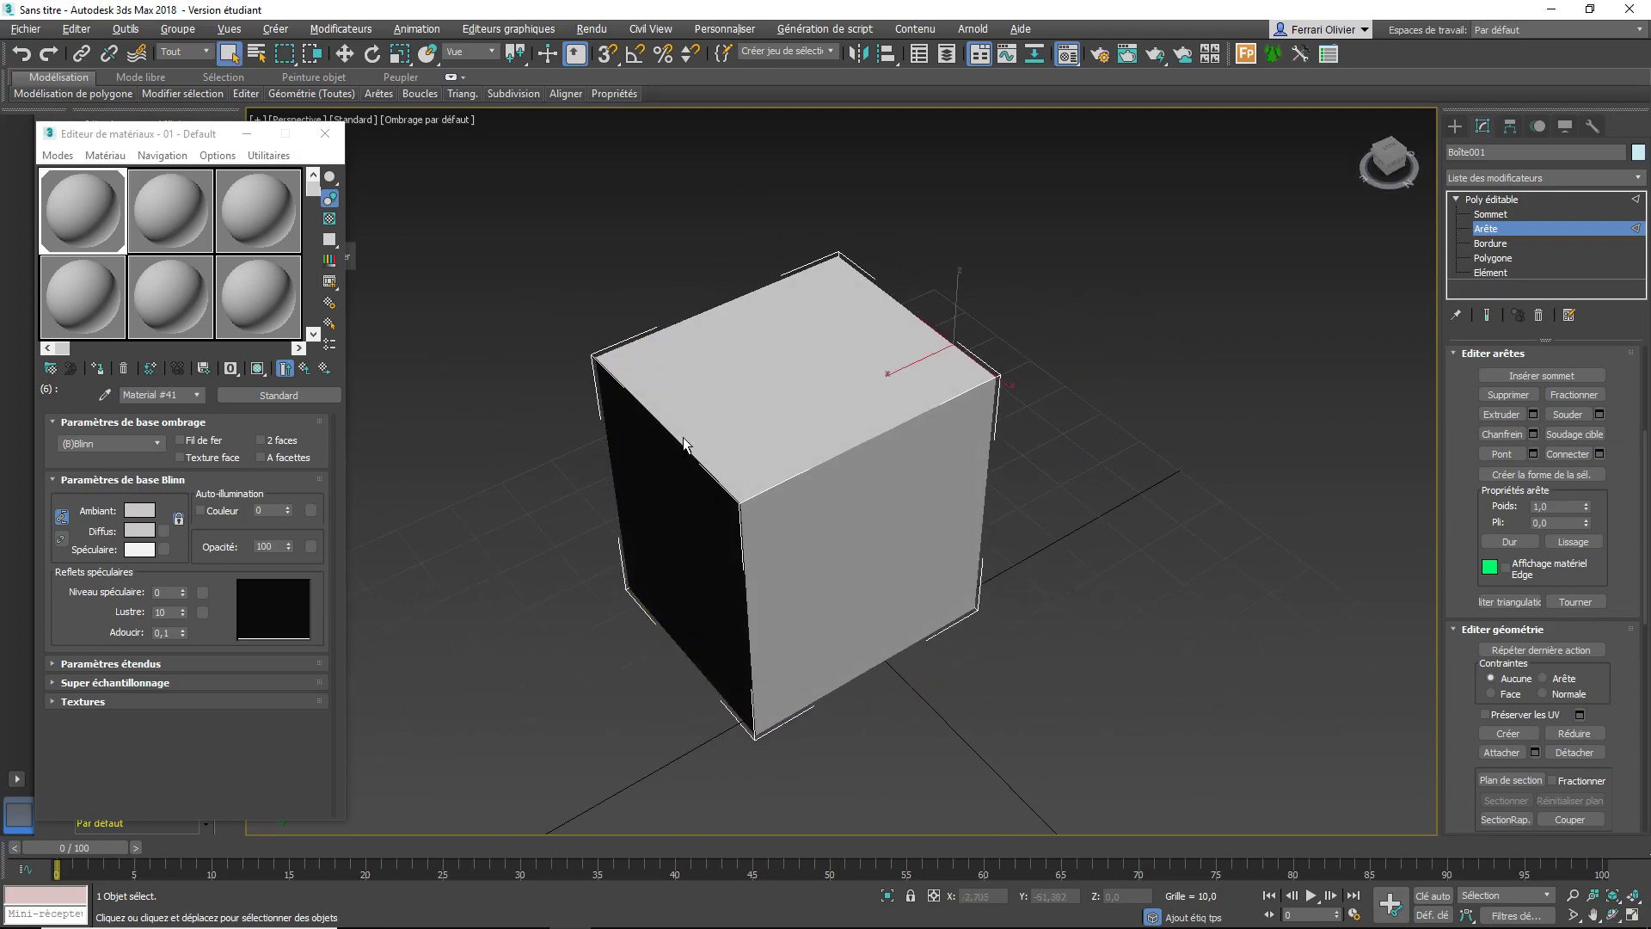
Connect the opposite top edges with a new edge using pinch 12
{"action": "left_click", "coordinate": [1598, 454]}
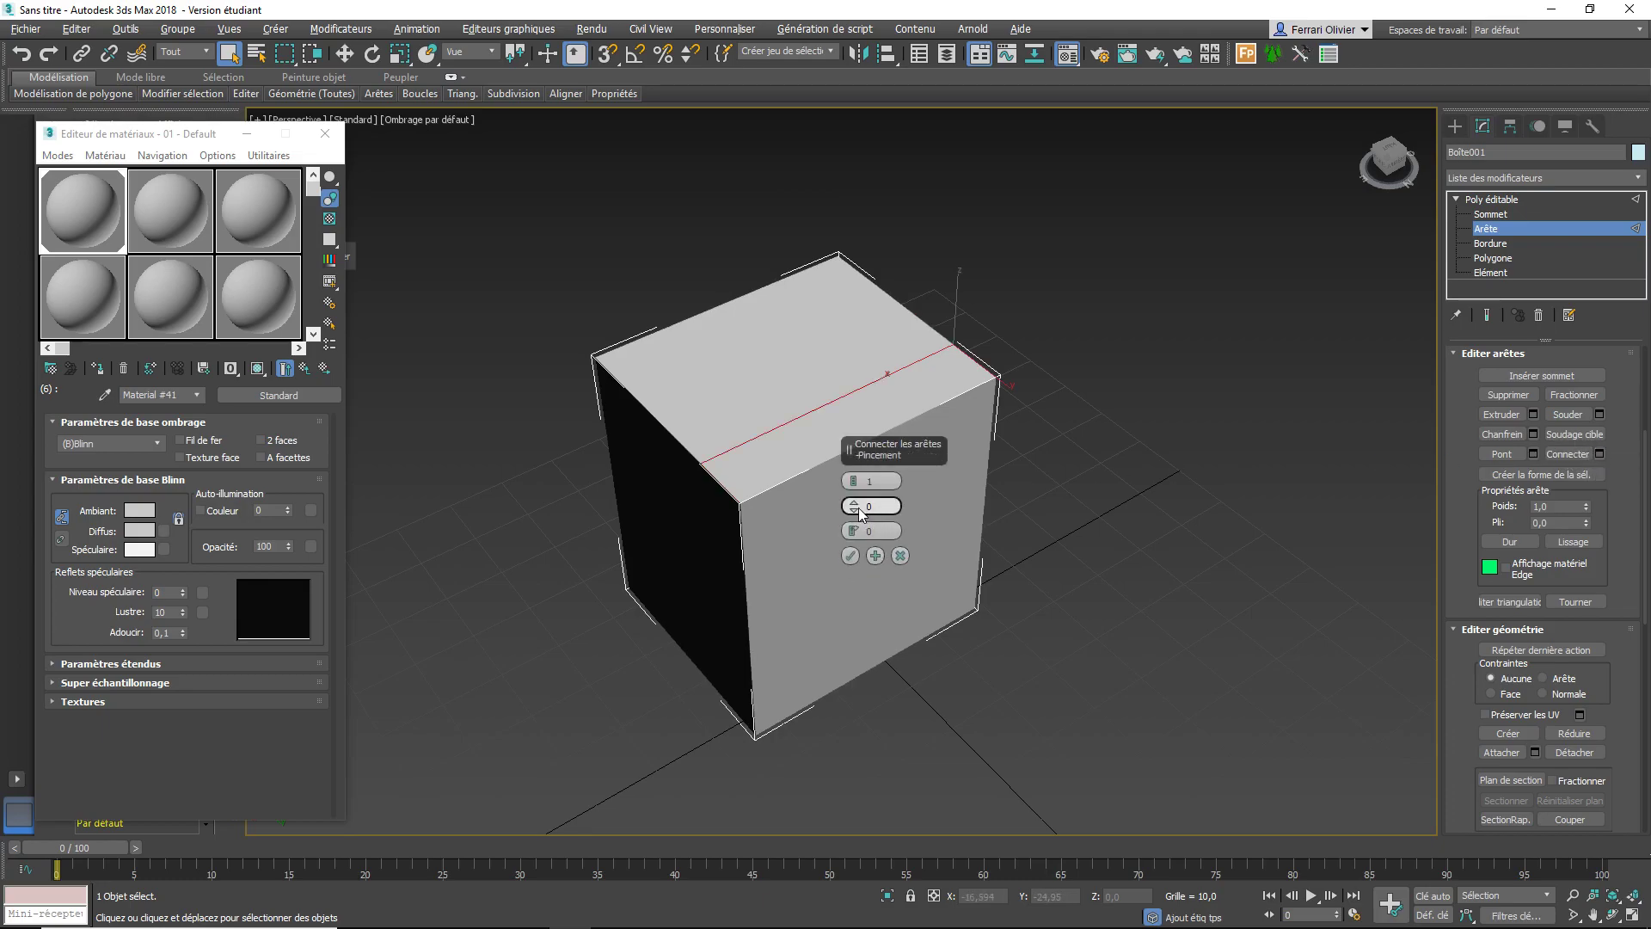
{"action": "left_click_drag", "start_coordinate": [857, 509], "coordinate": [895, 209]}
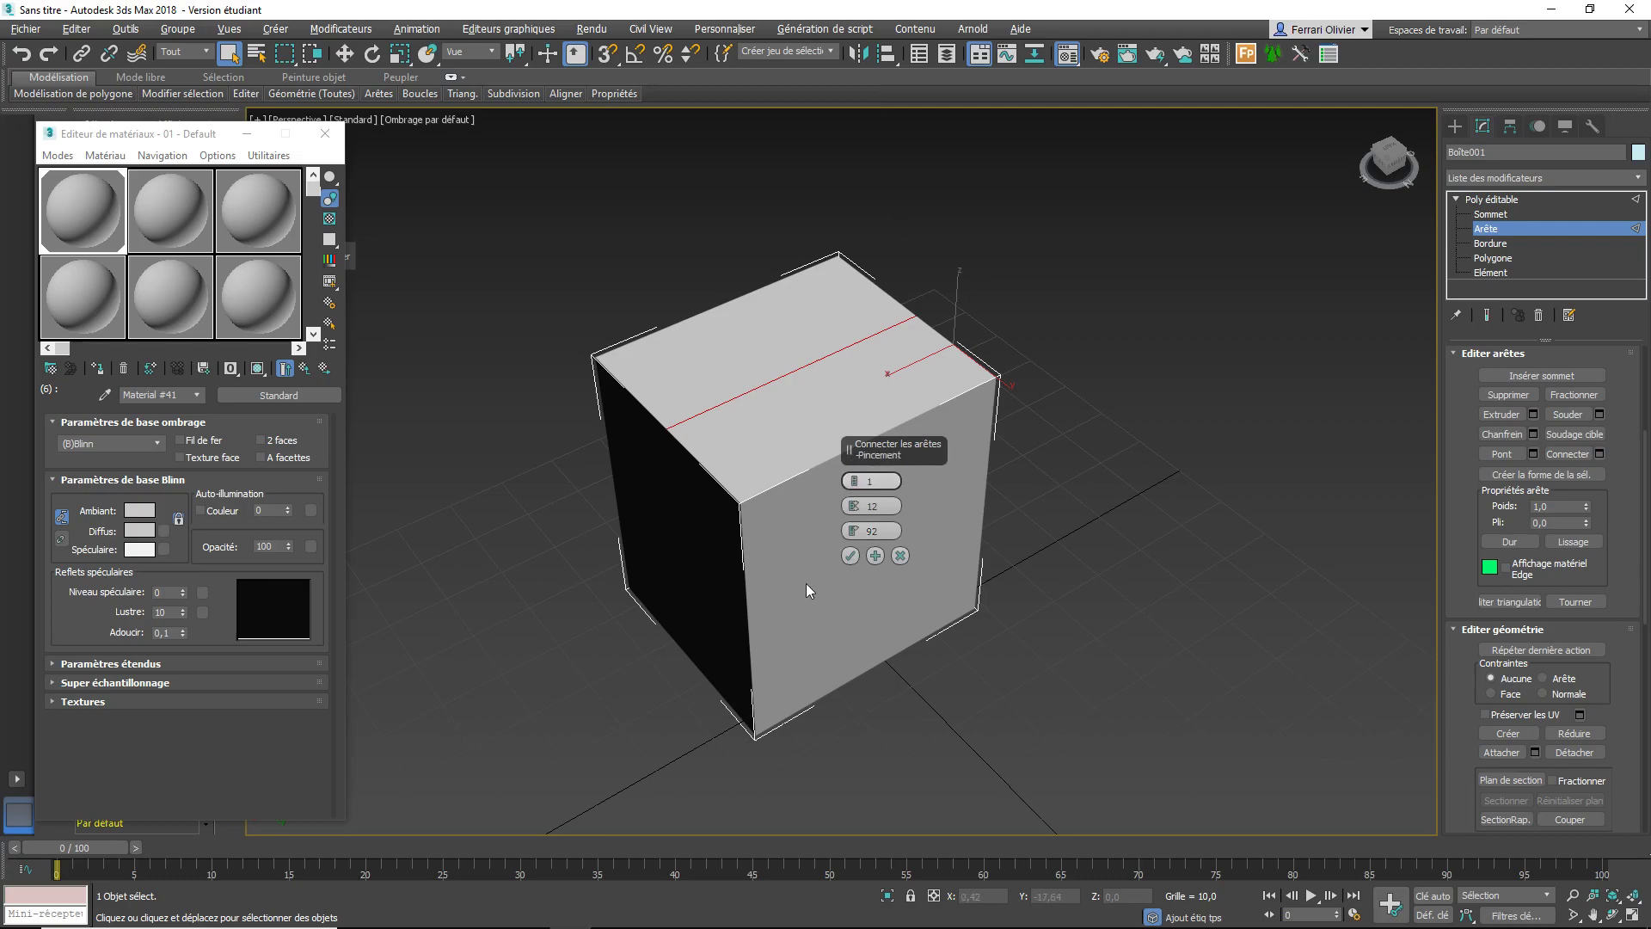
{"action": "left_click", "coordinate": [849, 555]}
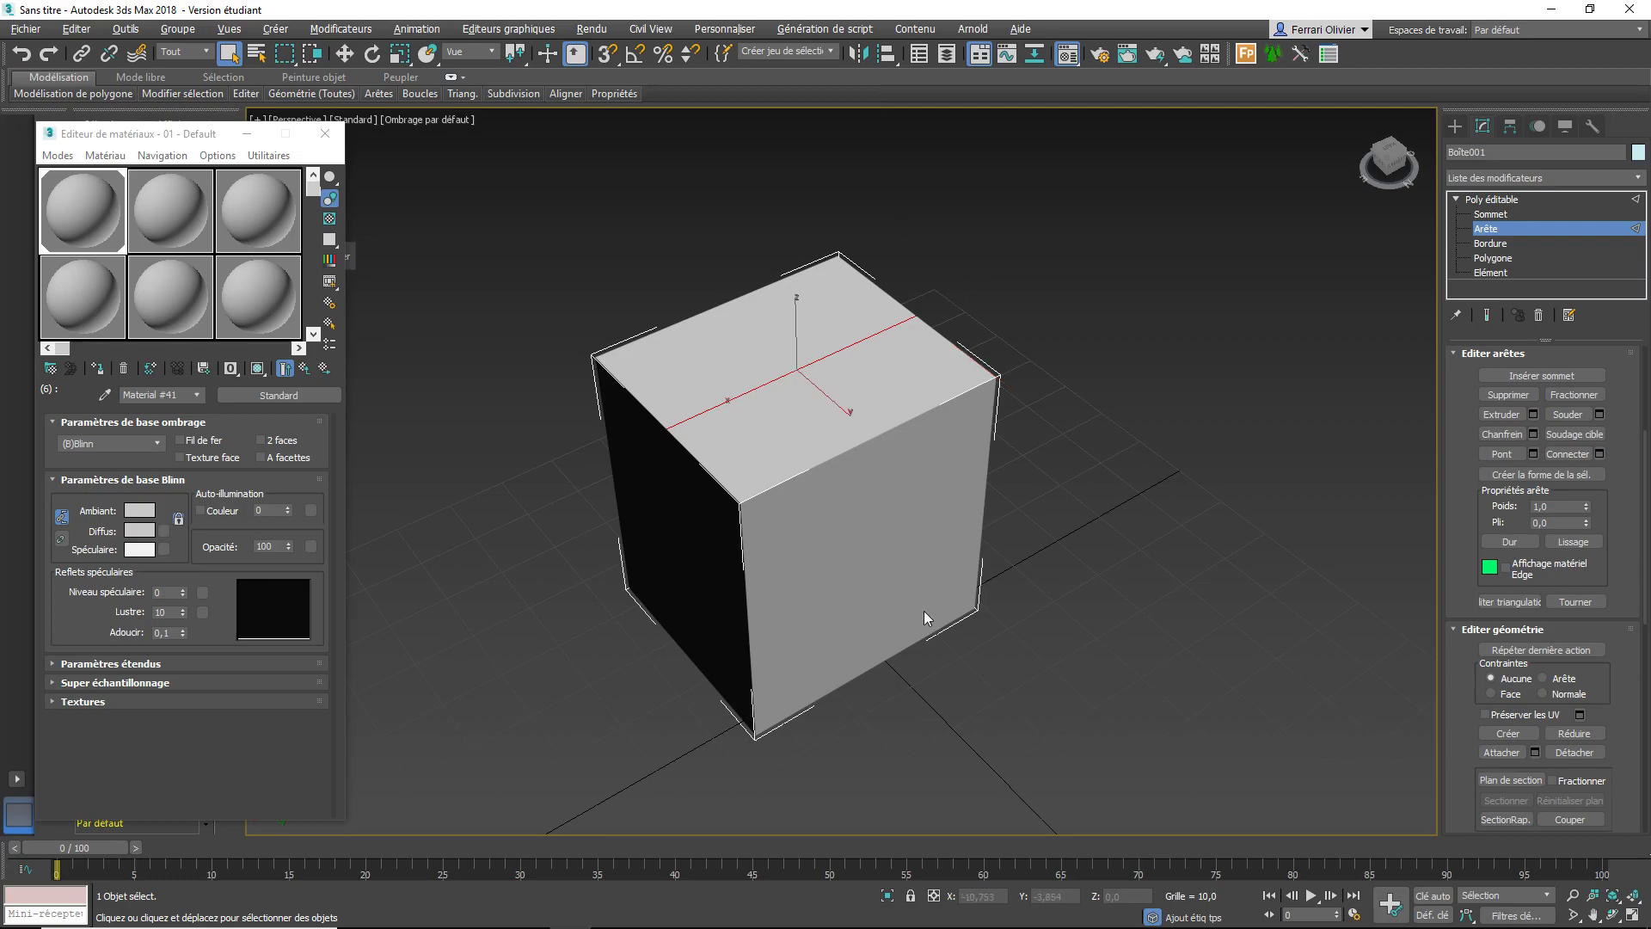
{"action": "left_click", "coordinate": [1613, 915]}
{"action": "left_click_drag", "start_coordinate": [881, 434], "coordinate": [702, 436]}
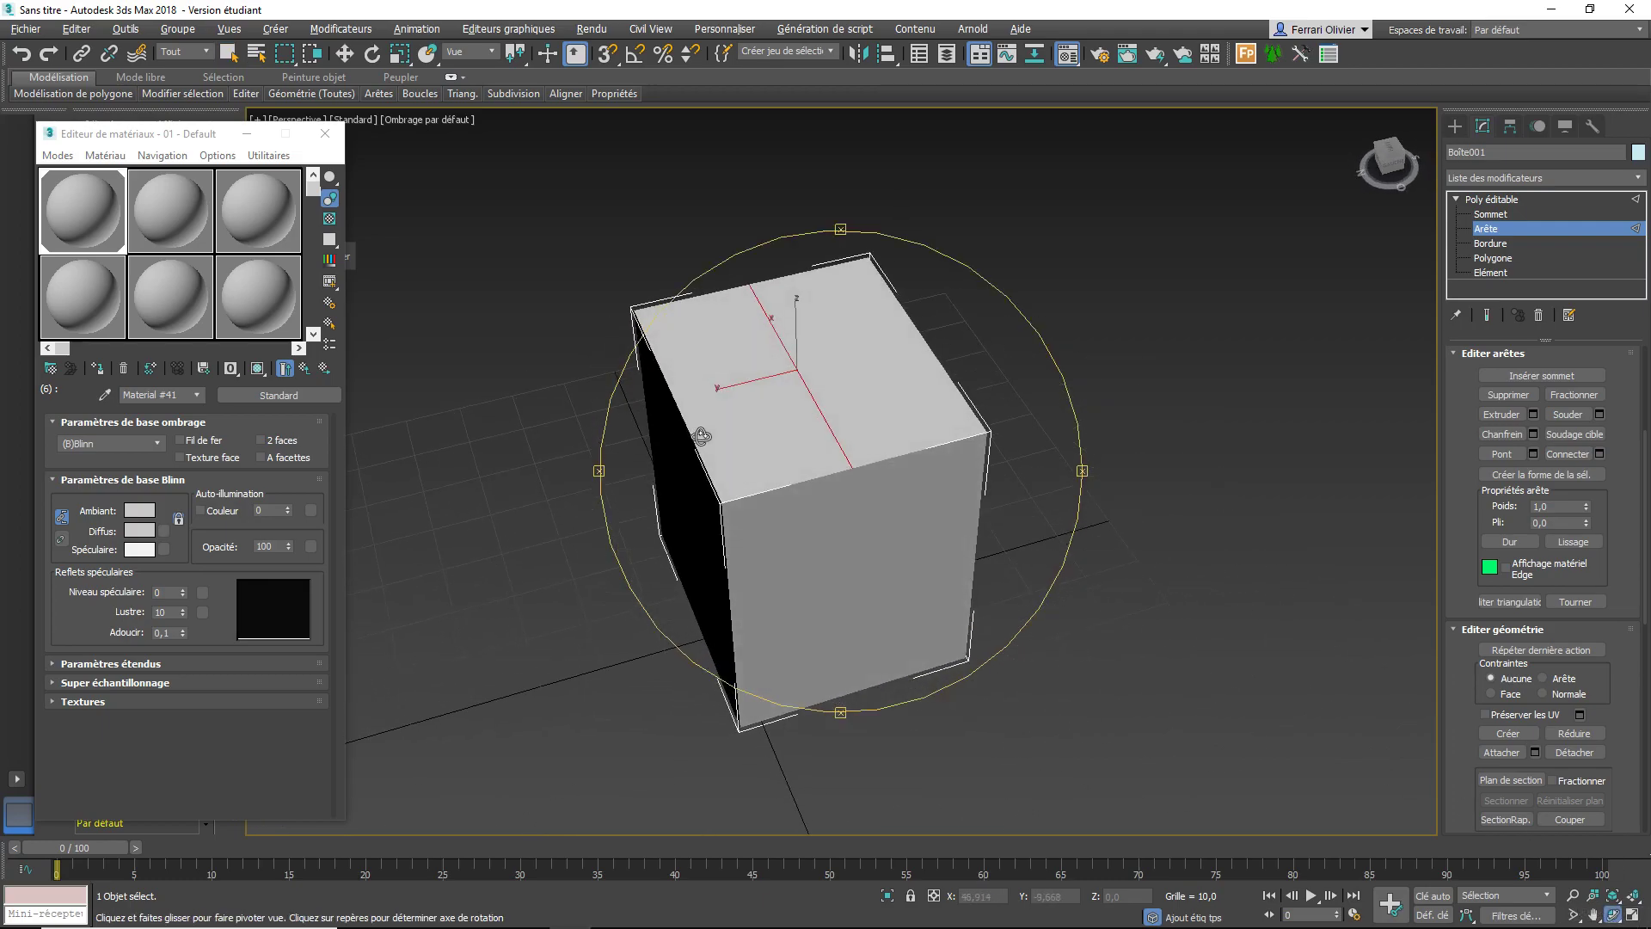
{"action": "key", "text": "Escape"}
At Polygon level, give the right half of the top a new material ID
{"action": "scroll", "coordinate": [1520, 468], "scroll_direction": "up", "scroll_amount": 5}
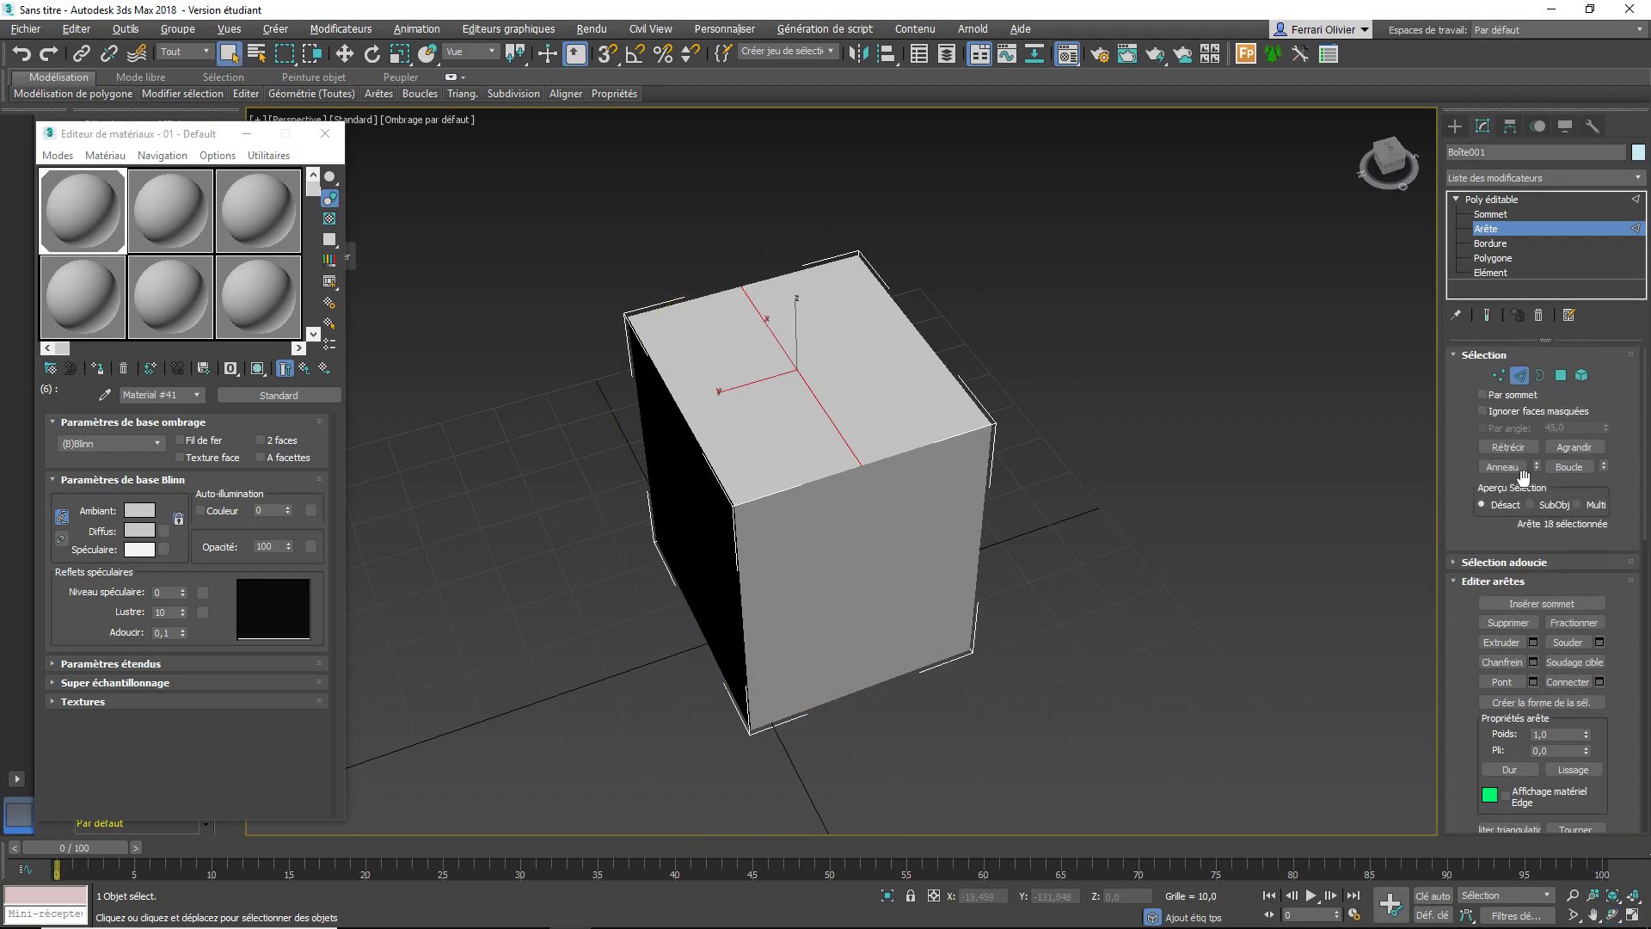
{"action": "left_click", "coordinate": [1561, 376]}
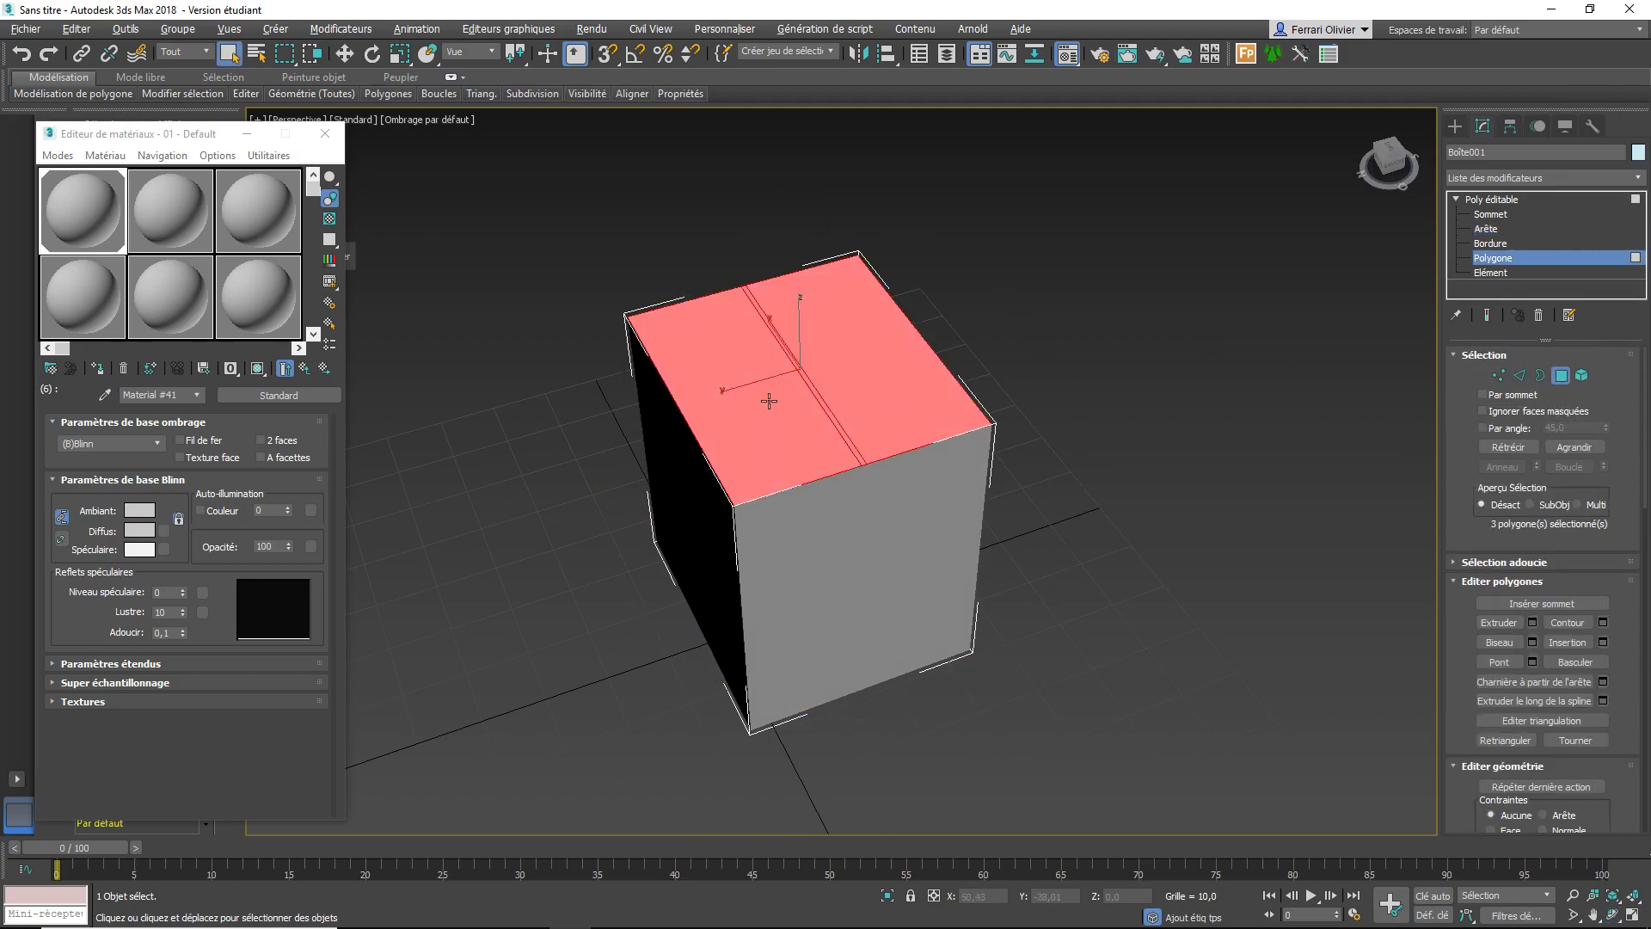
{"action": "scroll", "coordinate": [886, 396], "scroll_direction": "up", "scroll_amount": 4}
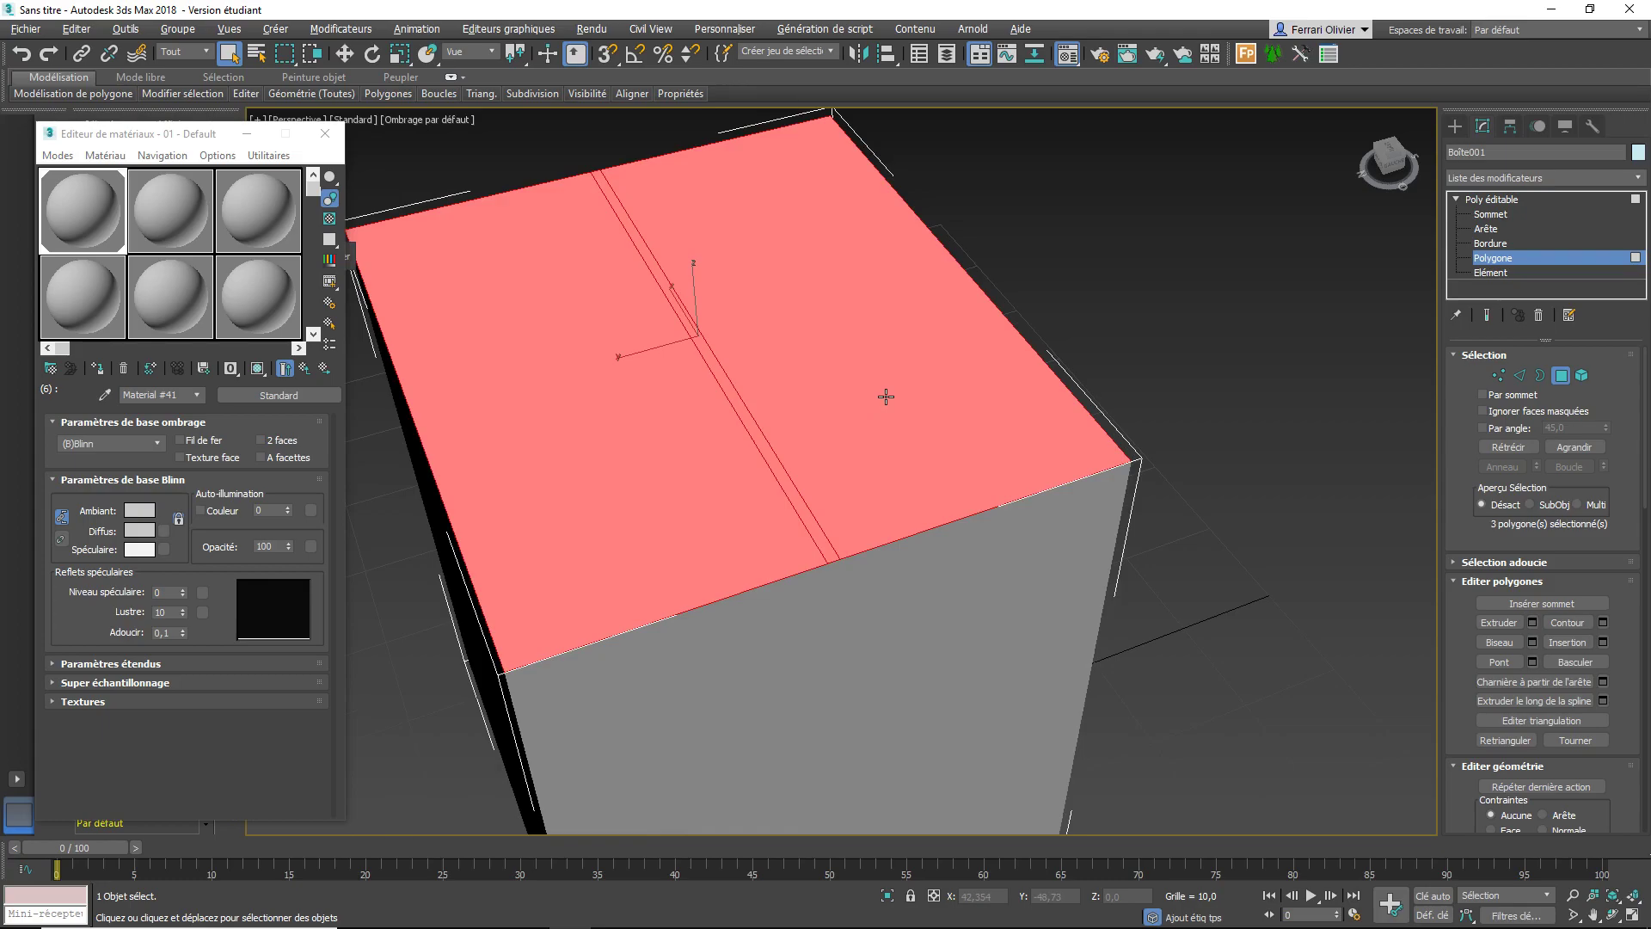
{"action": "scroll", "coordinate": [886, 397], "scroll_direction": "down", "scroll_amount": 2}
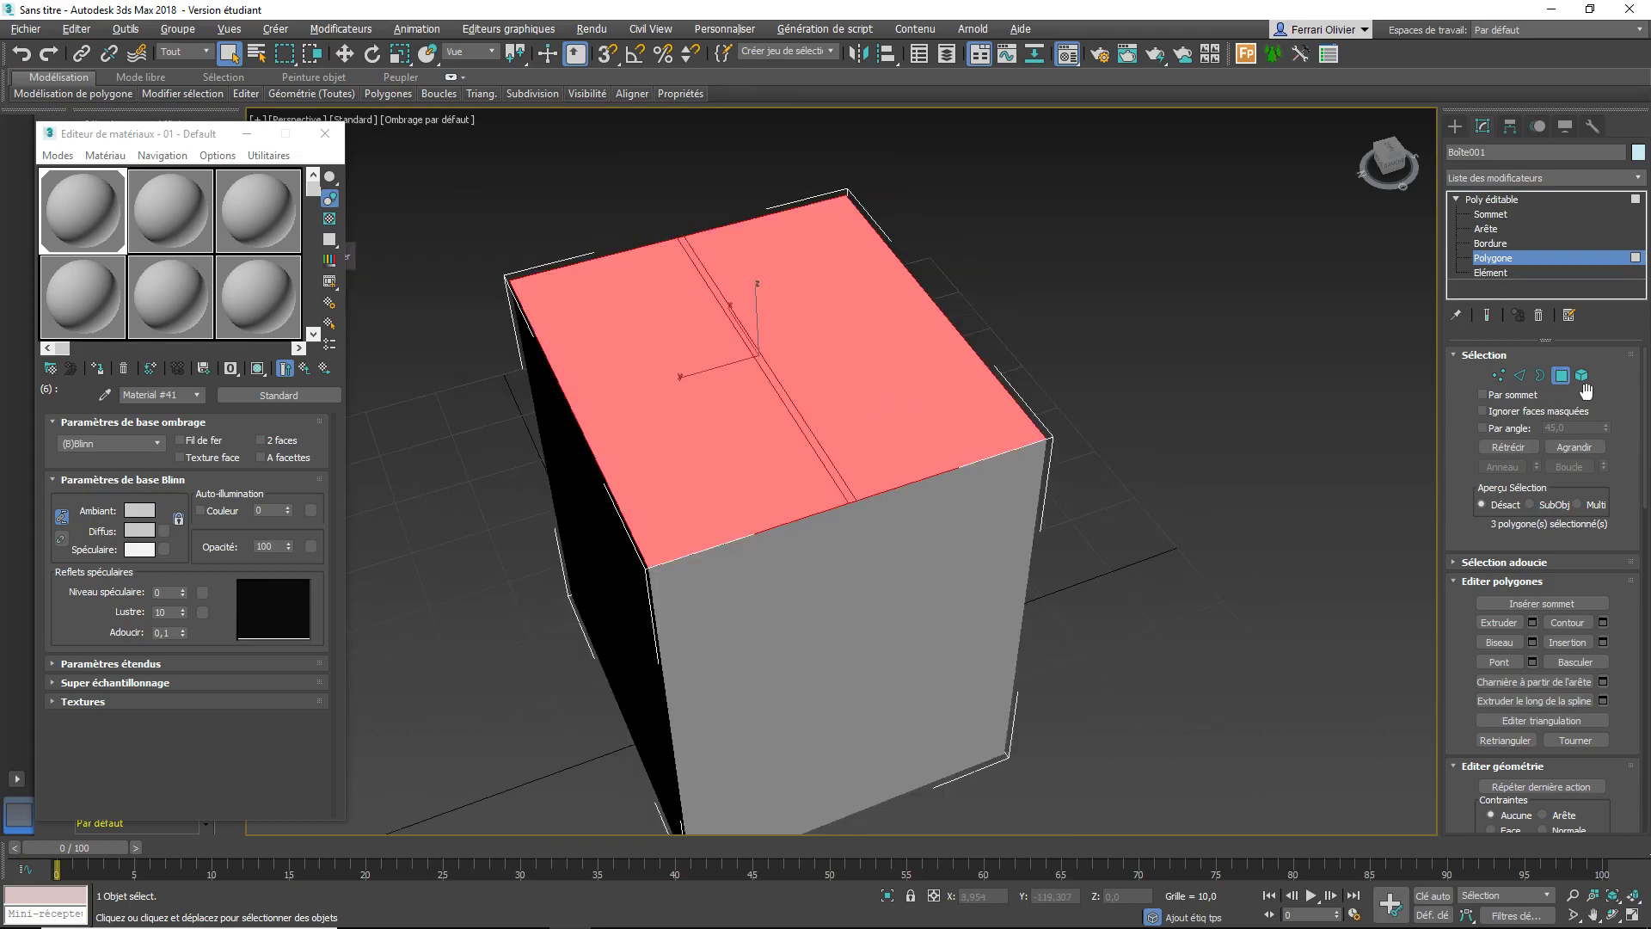
{"action": "left_click", "coordinate": [1567, 377]}
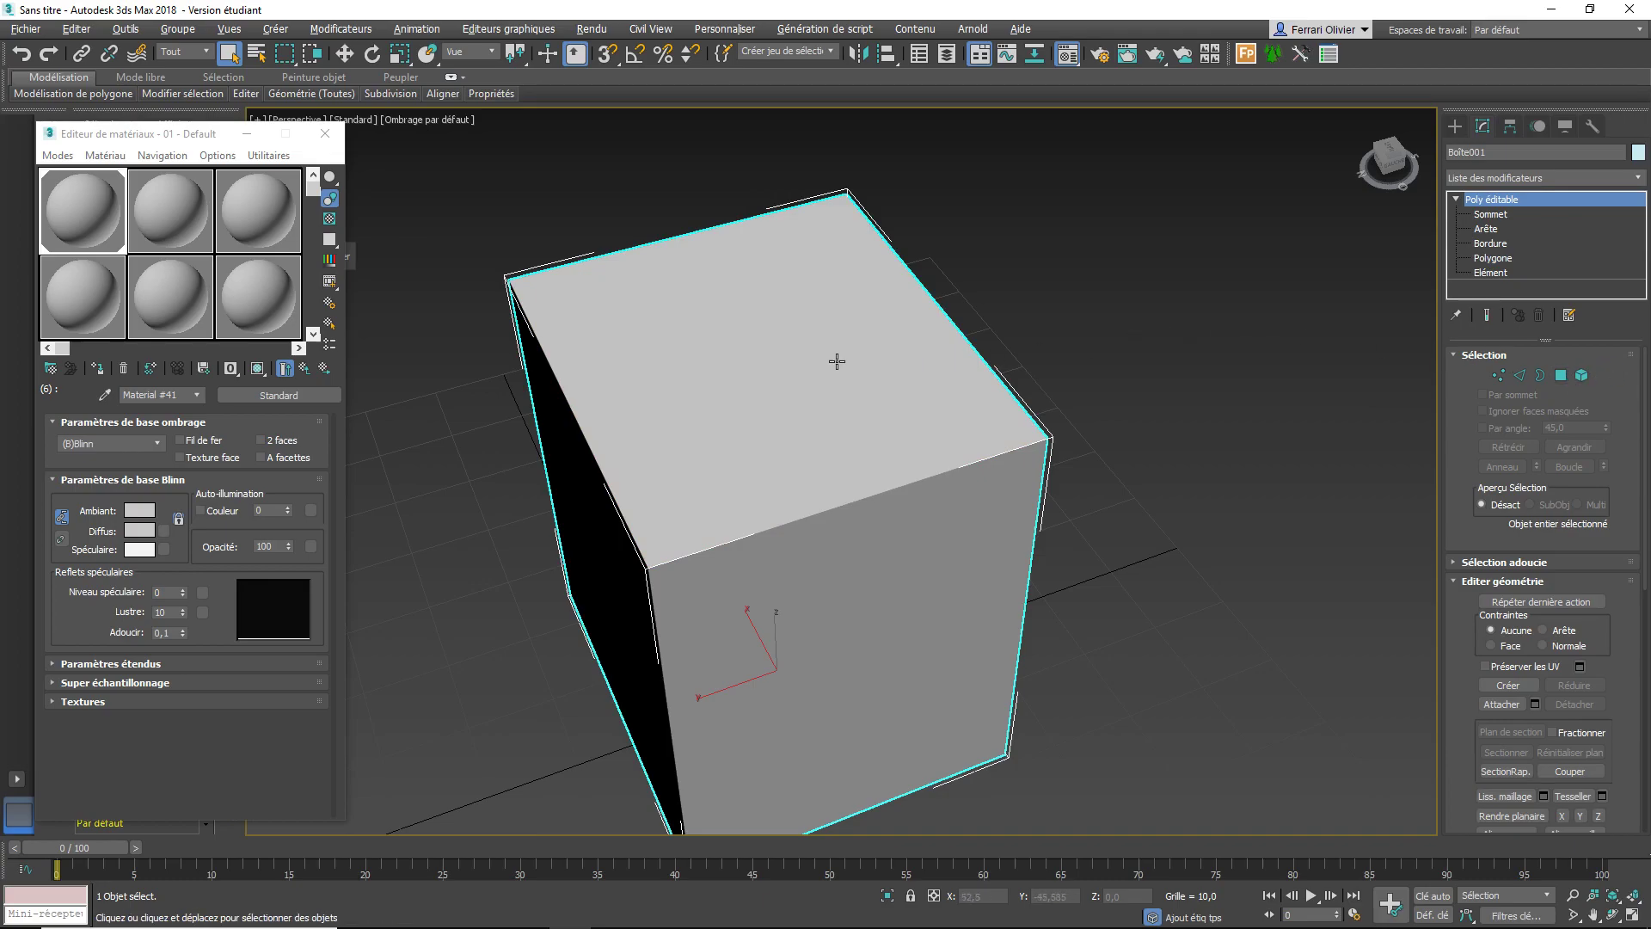
{"action": "left_click", "coordinate": [1563, 375]}
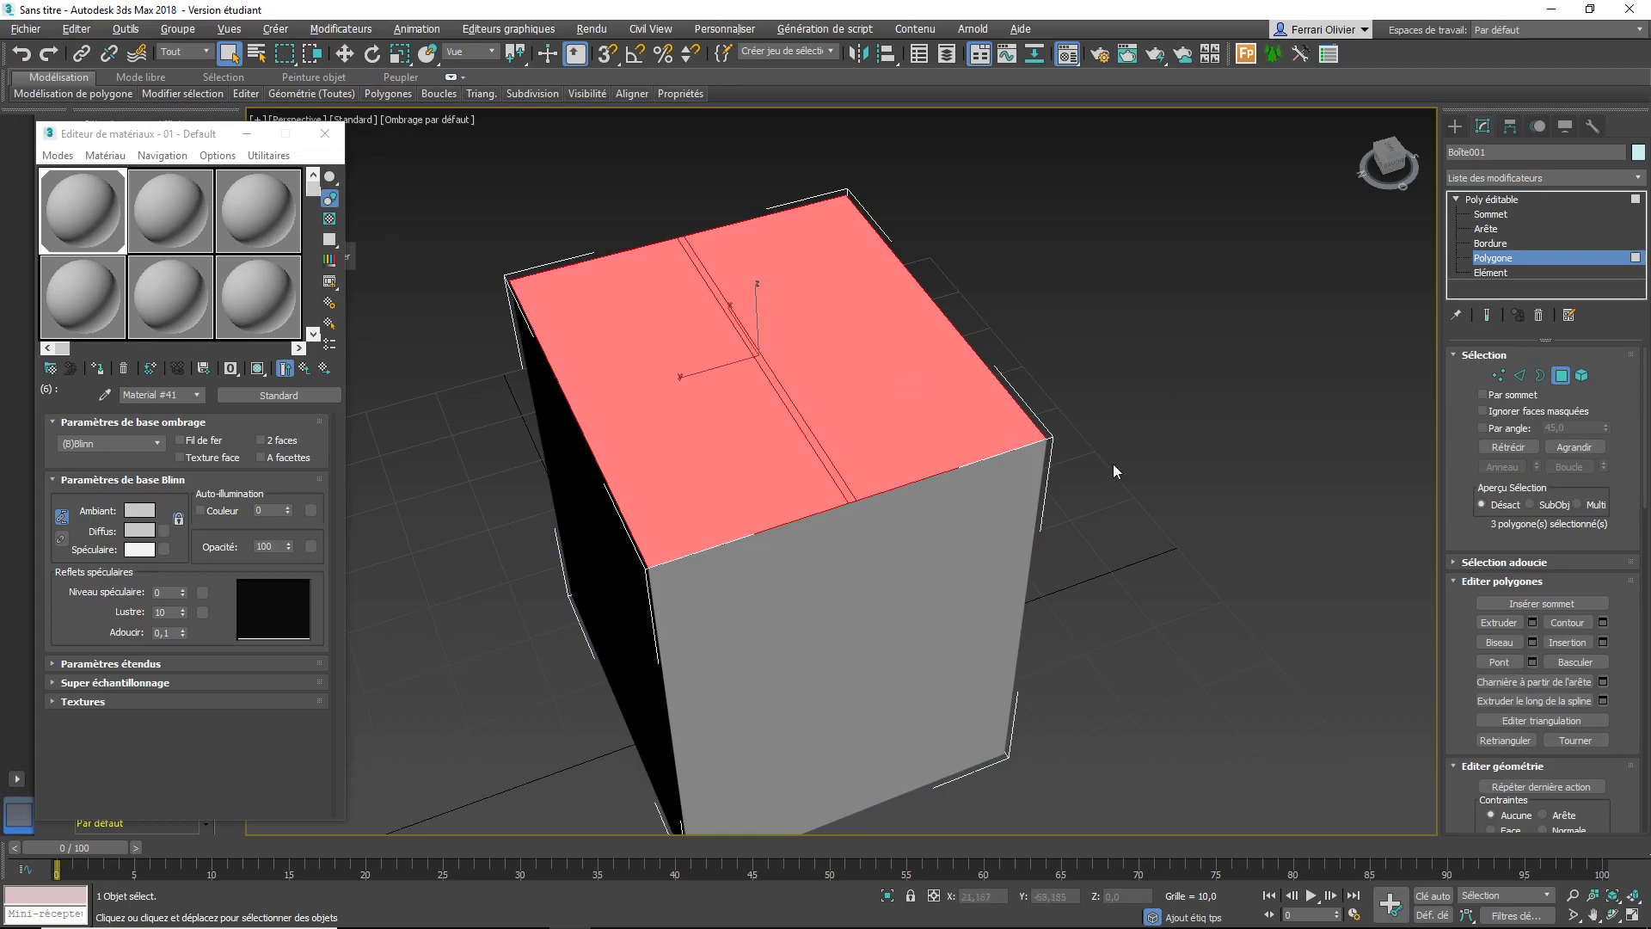
{"action": "left_click", "coordinate": [841, 345]}
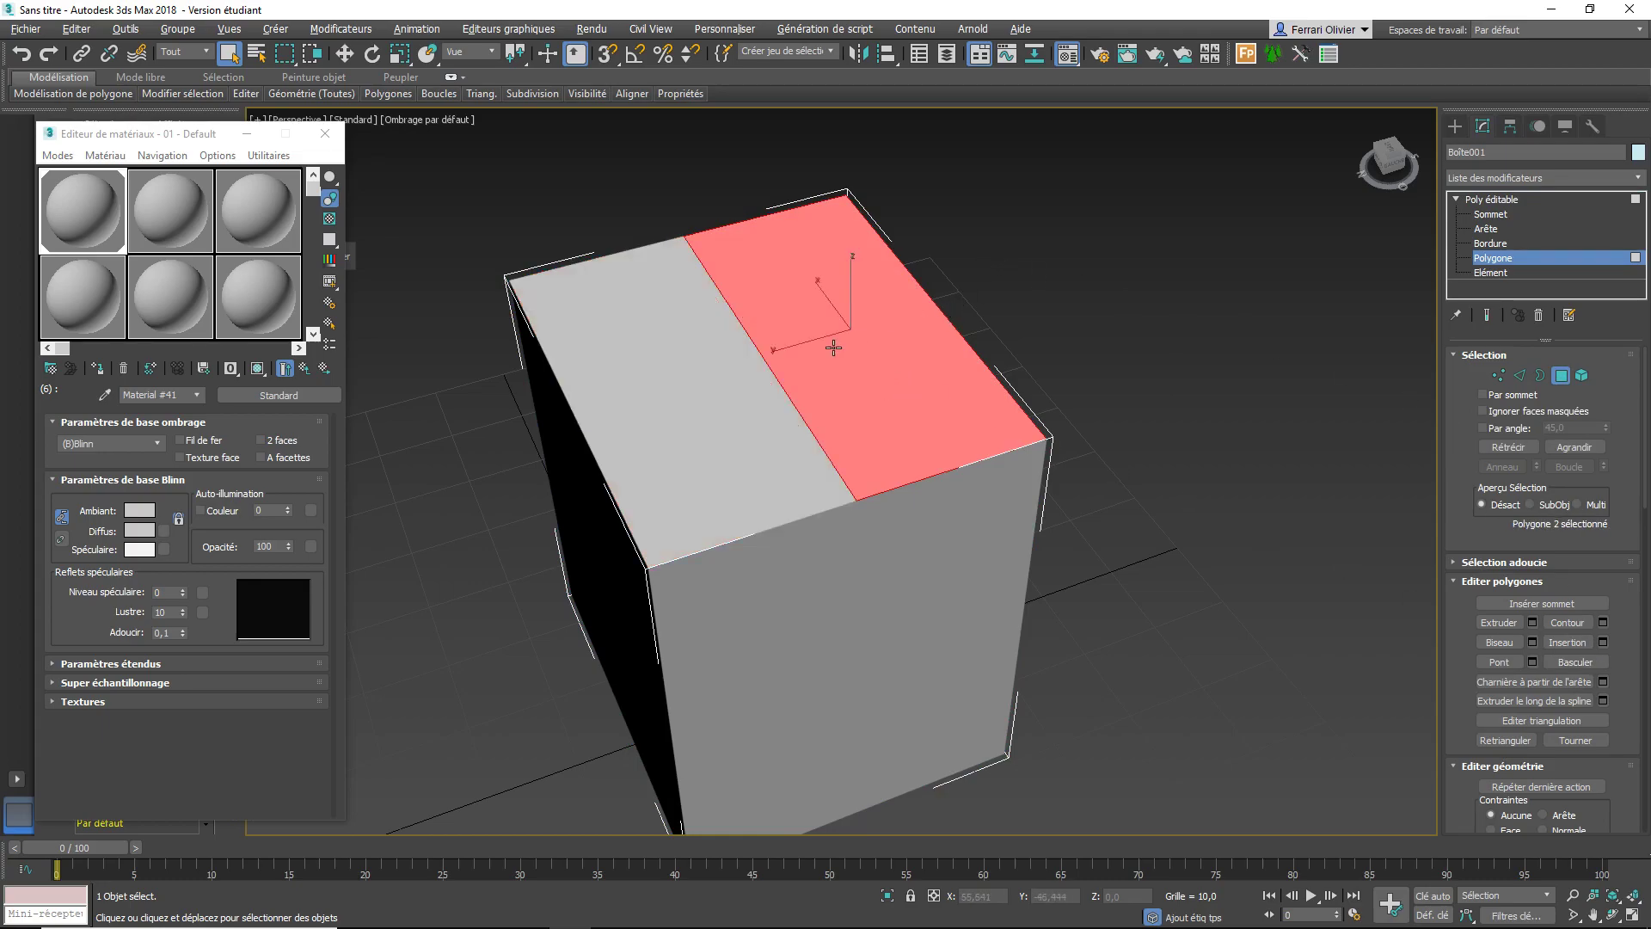
{"action": "scroll", "coordinate": [1529, 602], "scroll_direction": "down", "scroll_amount": 2}
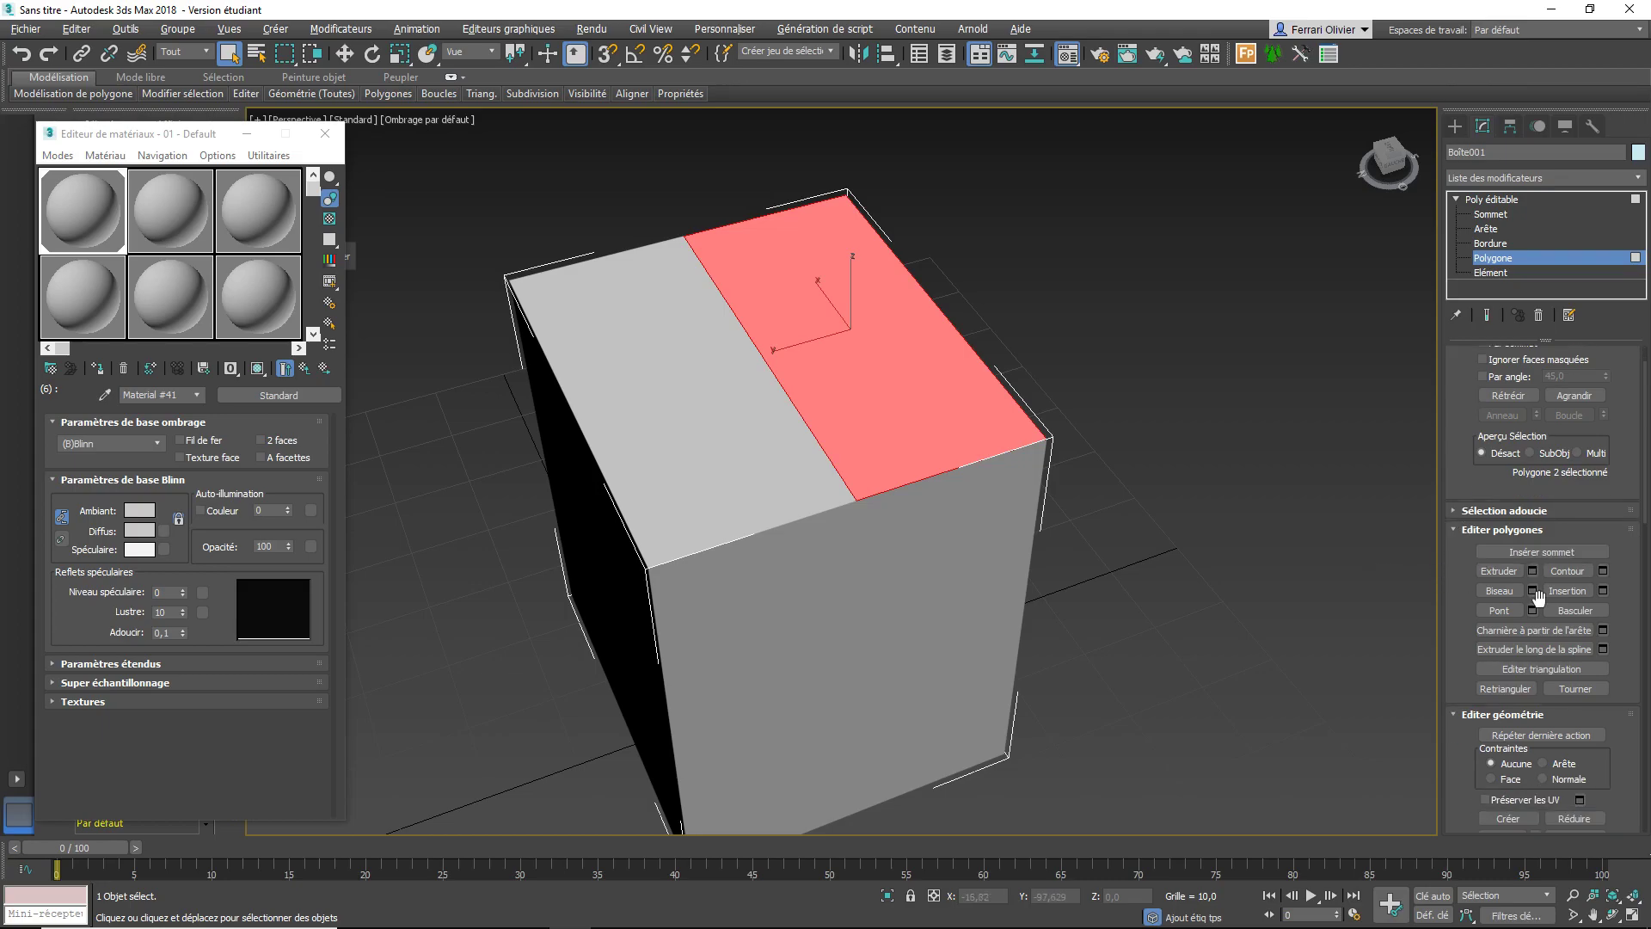
{"action": "scroll", "coordinate": [1541, 601], "scroll_direction": "down", "scroll_amount": 2}
{"action": "scroll", "coordinate": [1545, 606], "scroll_direction": "down", "scroll_amount": 2}
{"action": "scroll", "coordinate": [1545, 611], "scroll_direction": "down", "scroll_amount": 2}
{"action": "scroll", "coordinate": [1553, 615], "scroll_direction": "down", "scroll_amount": 2}
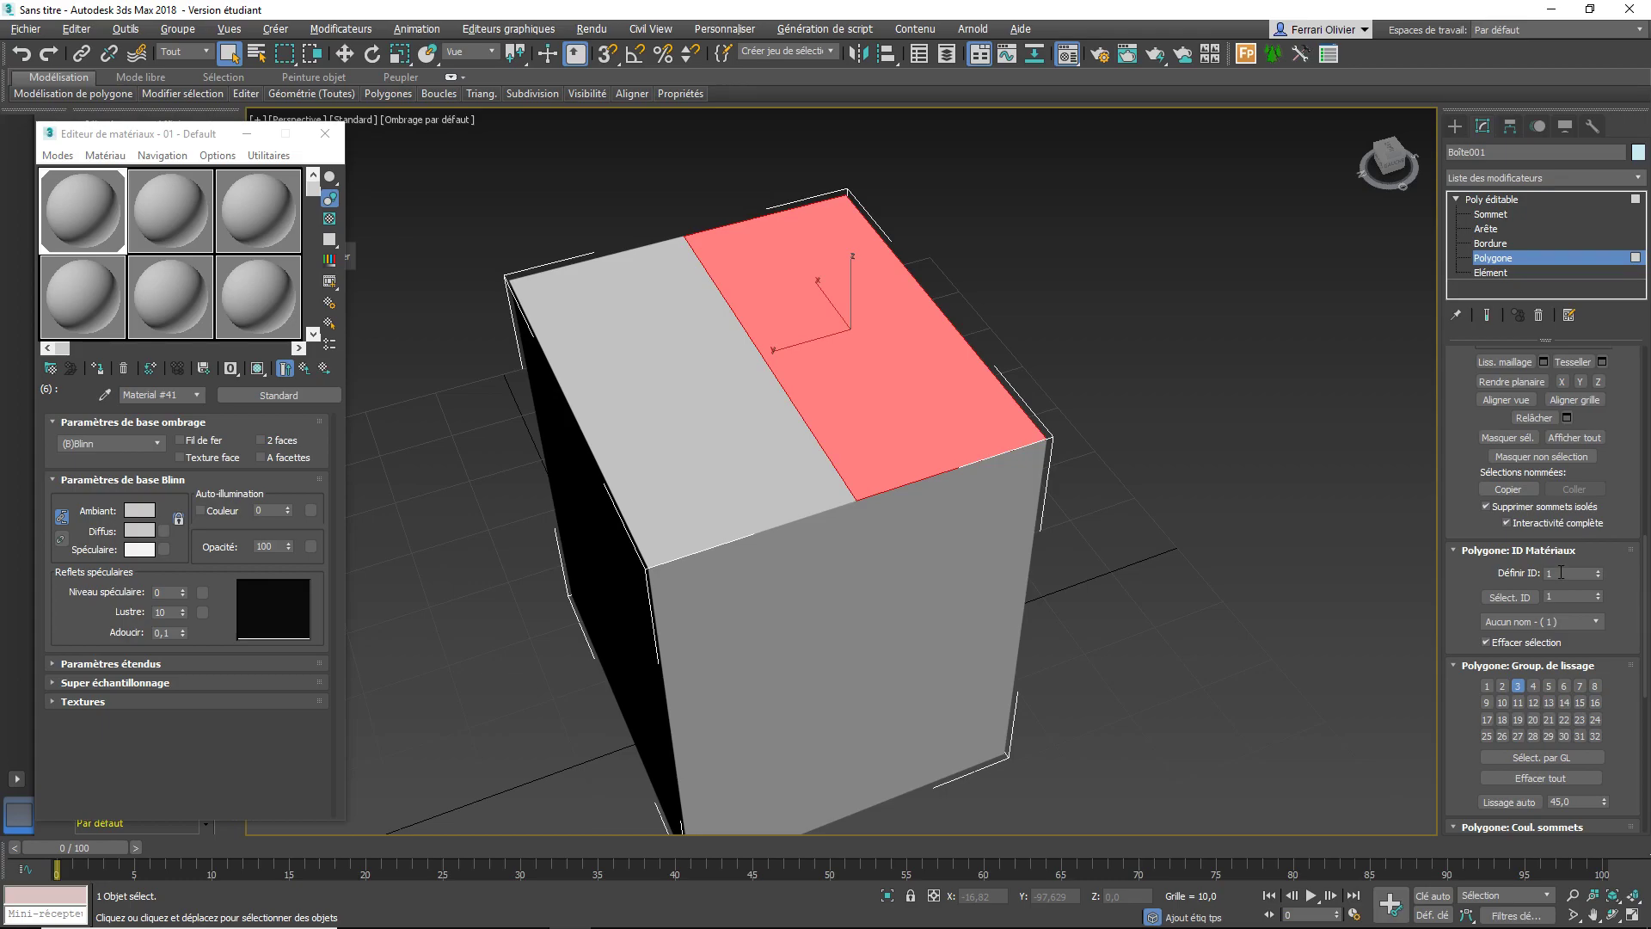
{"action": "left_click", "coordinate": [1559, 573]}
{"action": "left_click", "coordinate": [1121, 525]}
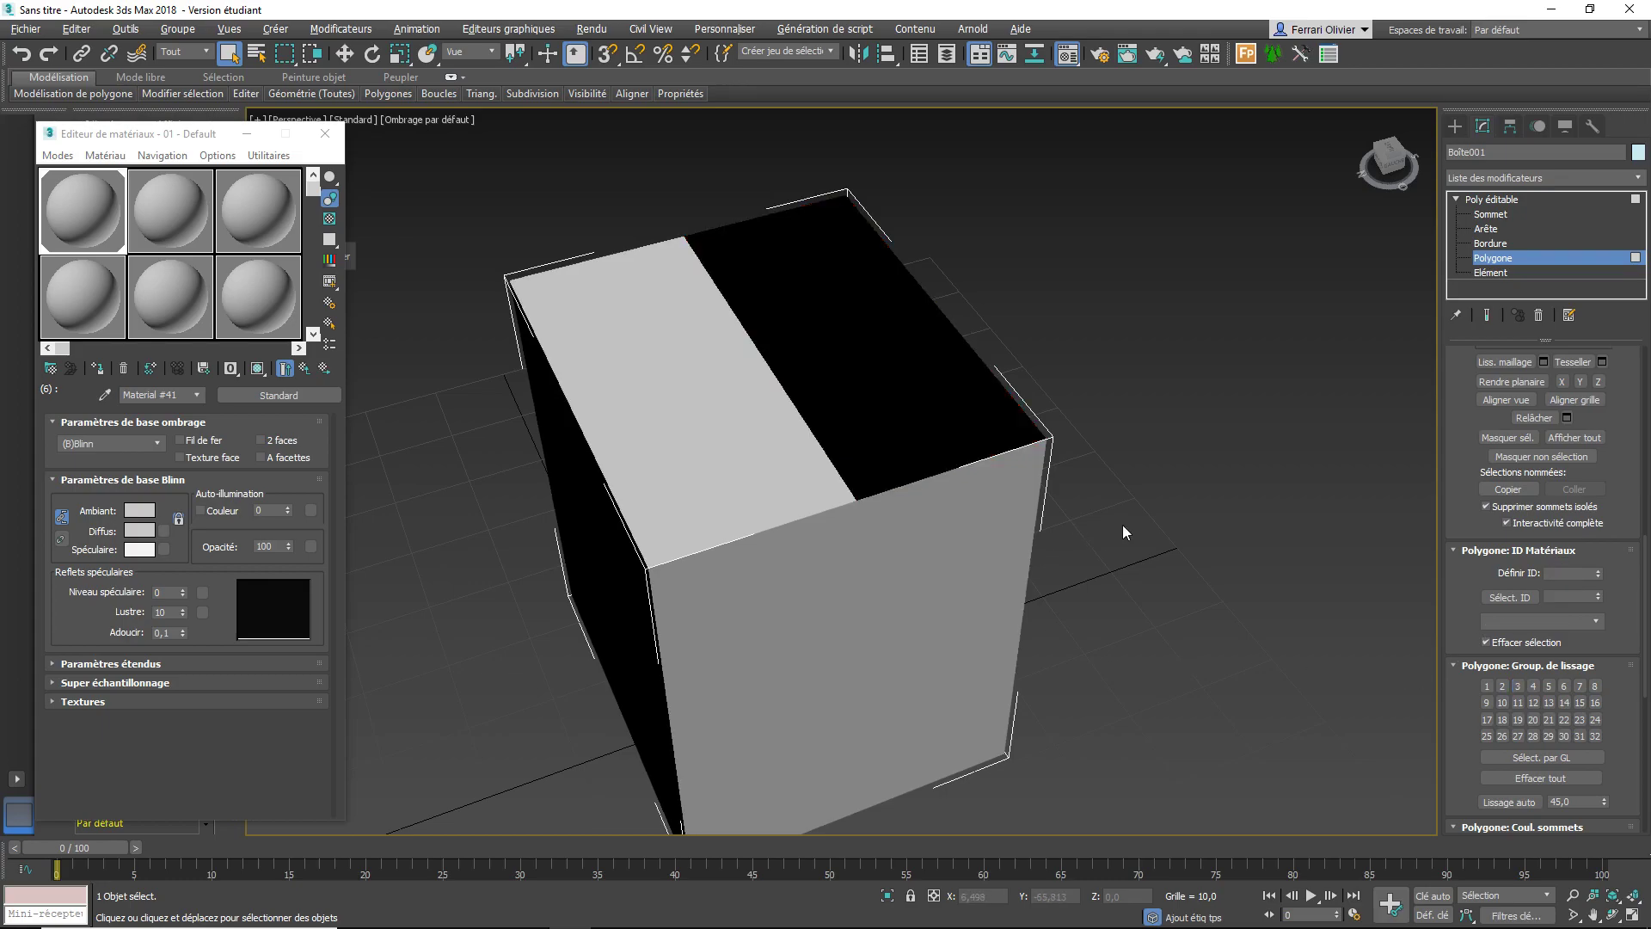
Raise the multi/sub-object material's sub-material count to 7
{"action": "left_click", "coordinate": [1503, 200]}
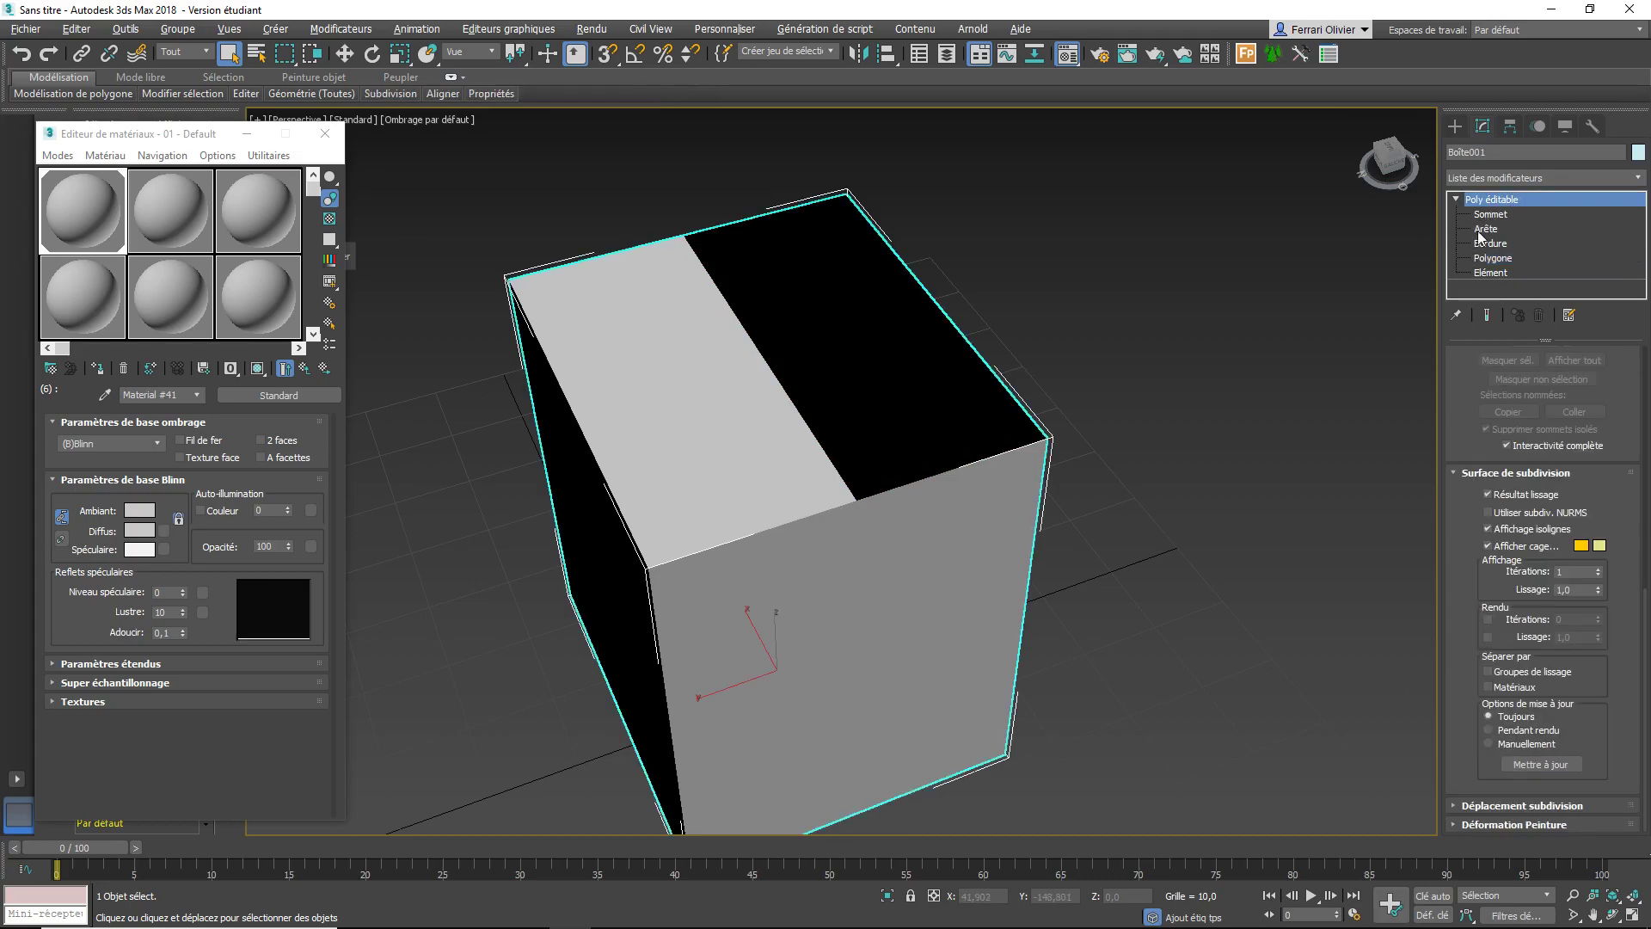
{"action": "left_click", "coordinate": [100, 246]}
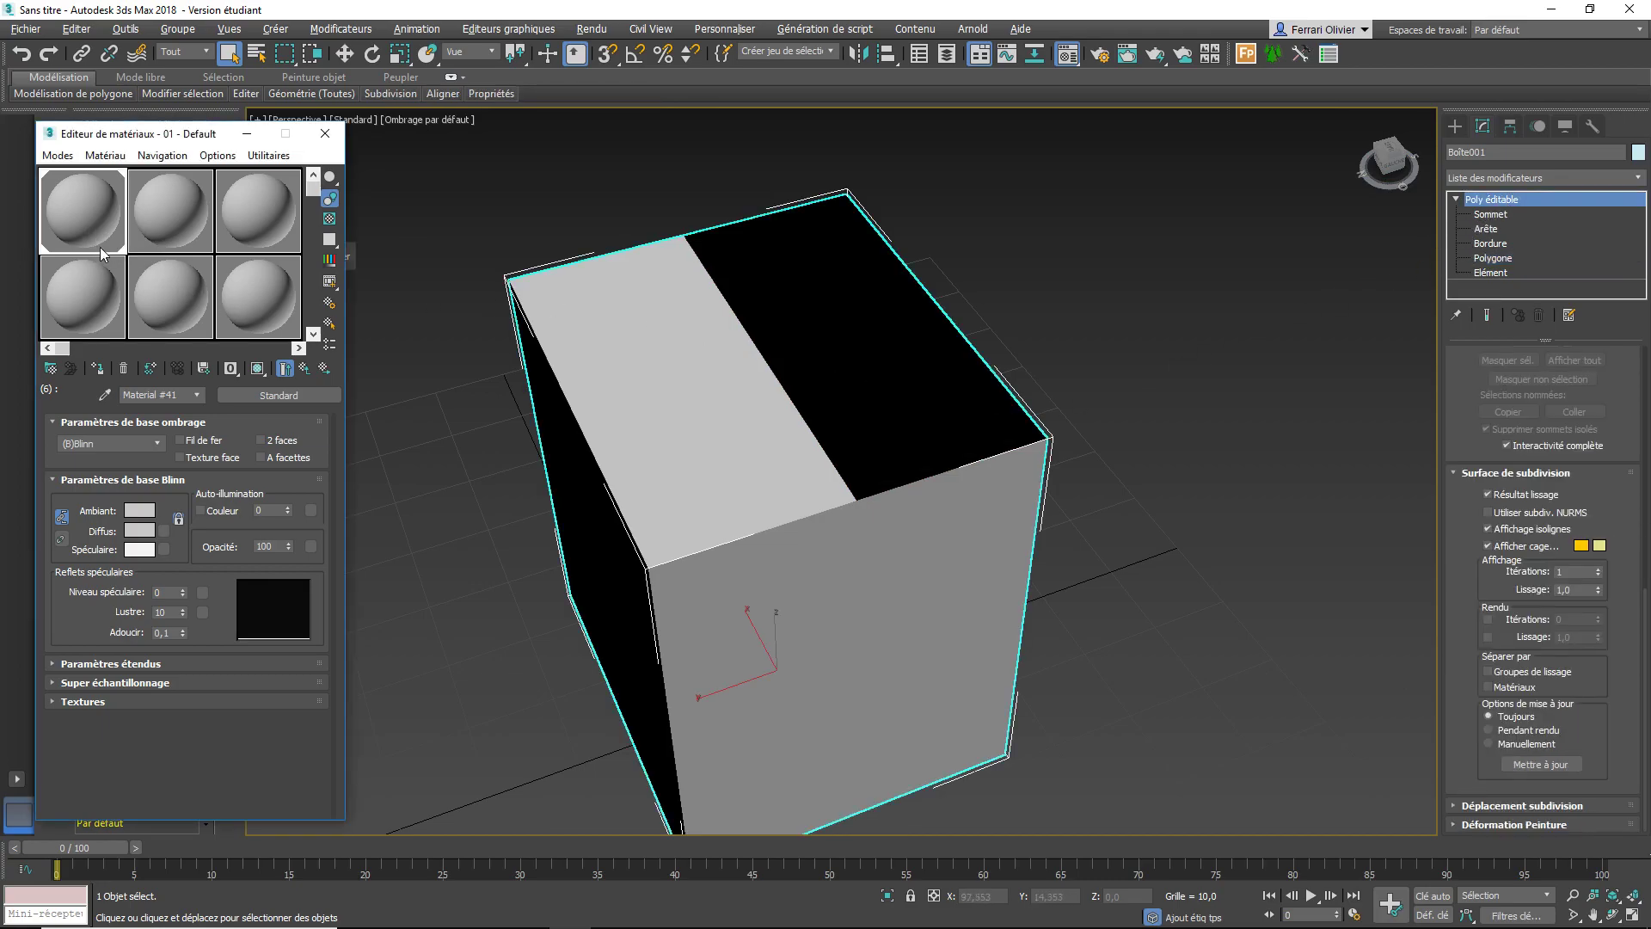
{"action": "left_click", "coordinate": [285, 368]}
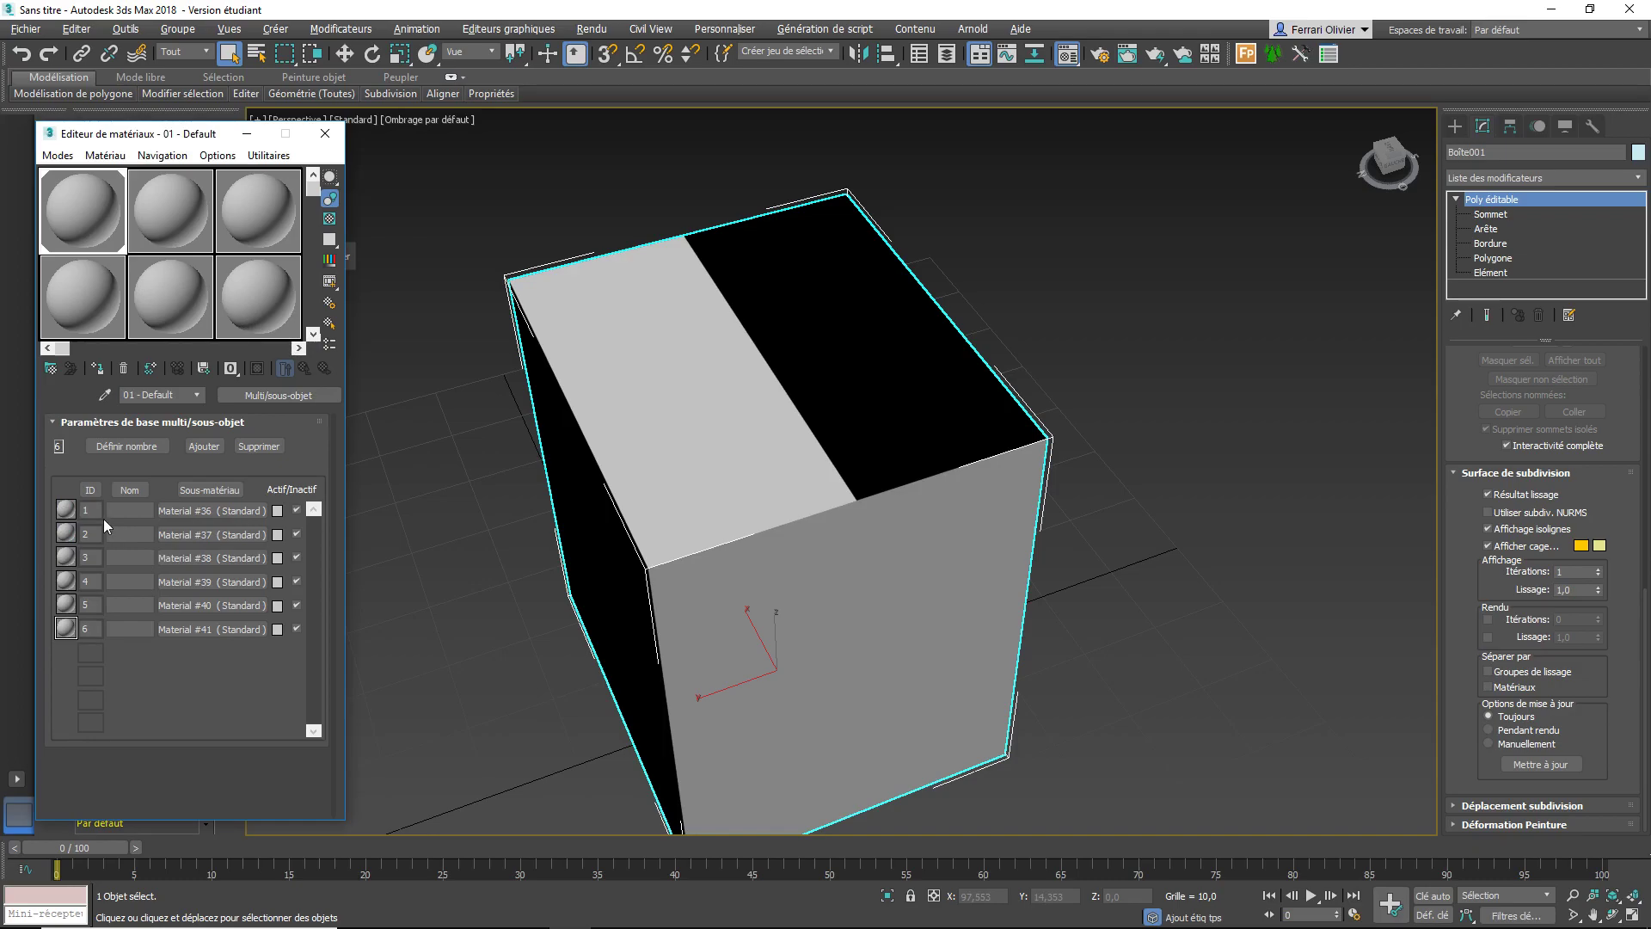
{"action": "left_click", "coordinate": [118, 447]}
{"action": "type", "text": "7"}
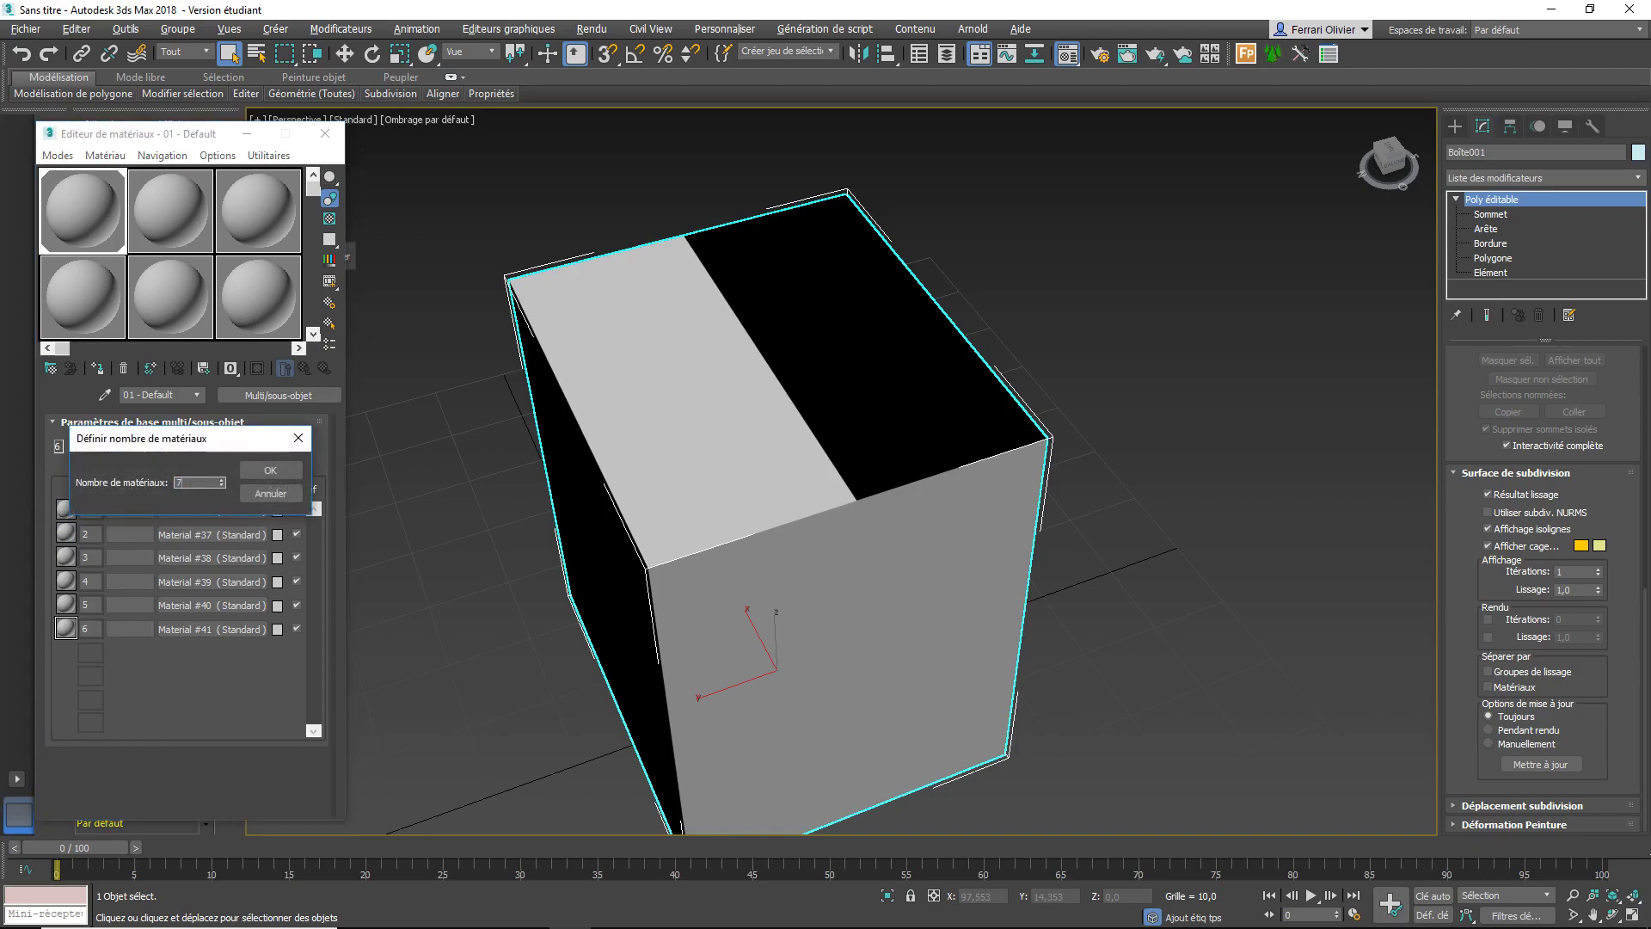
{"action": "left_click", "coordinate": [270, 469]}
{"action": "left_click", "coordinate": [210, 653]}
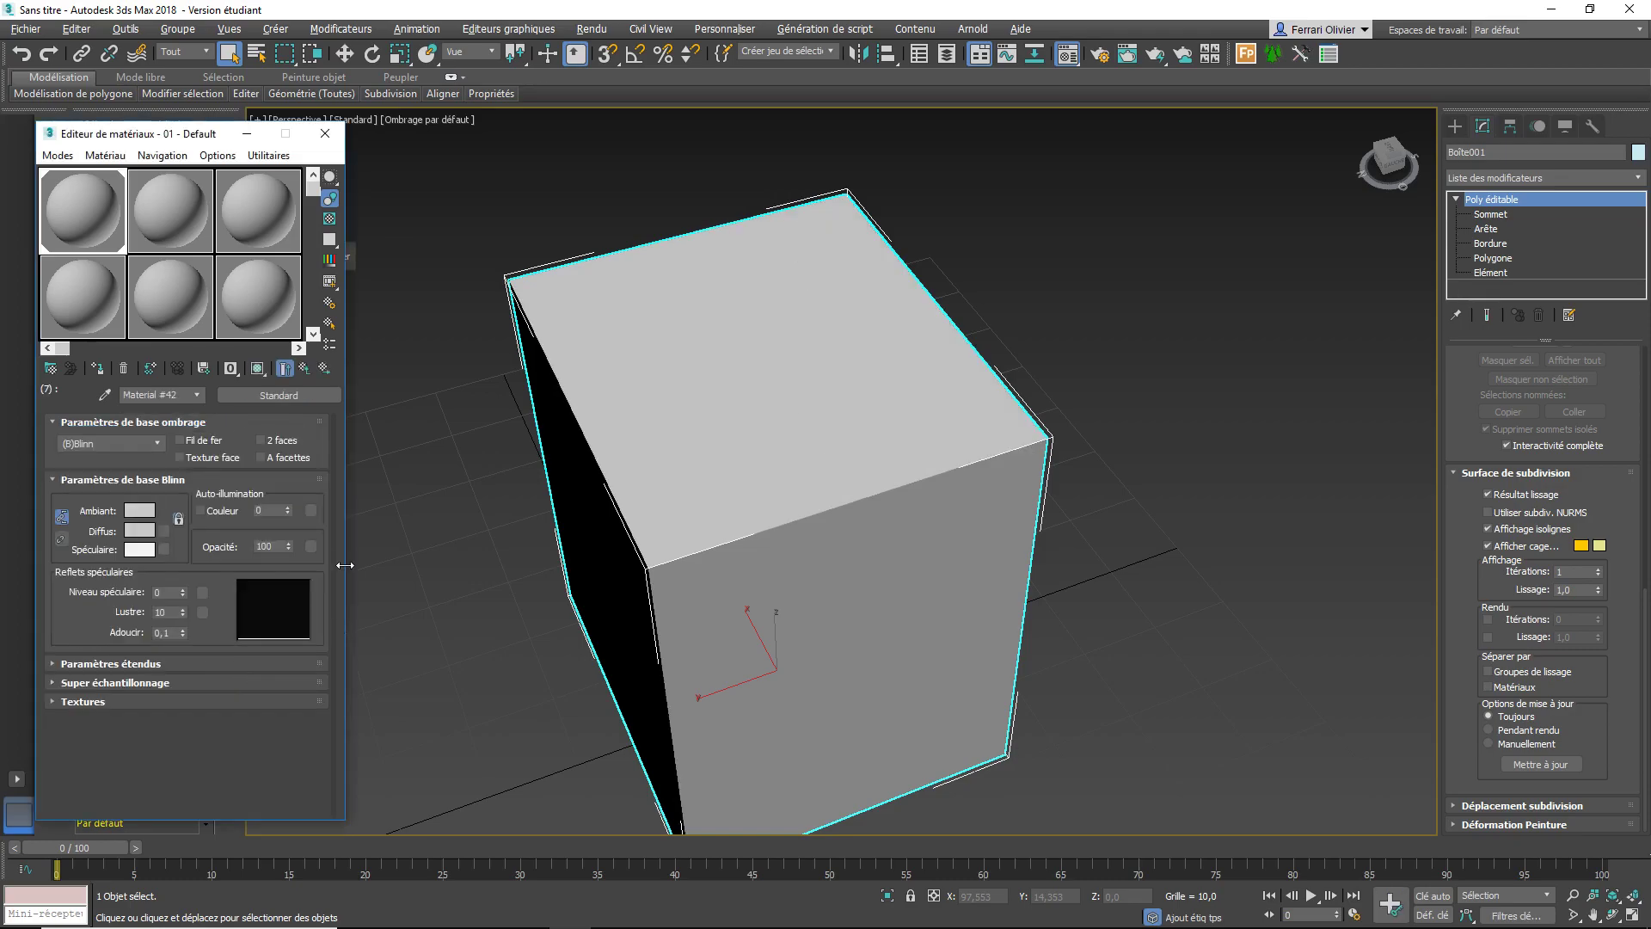
Keep the new Material #42 as a Standard material and open the File menu
{"action": "left_click", "coordinate": [308, 398]}
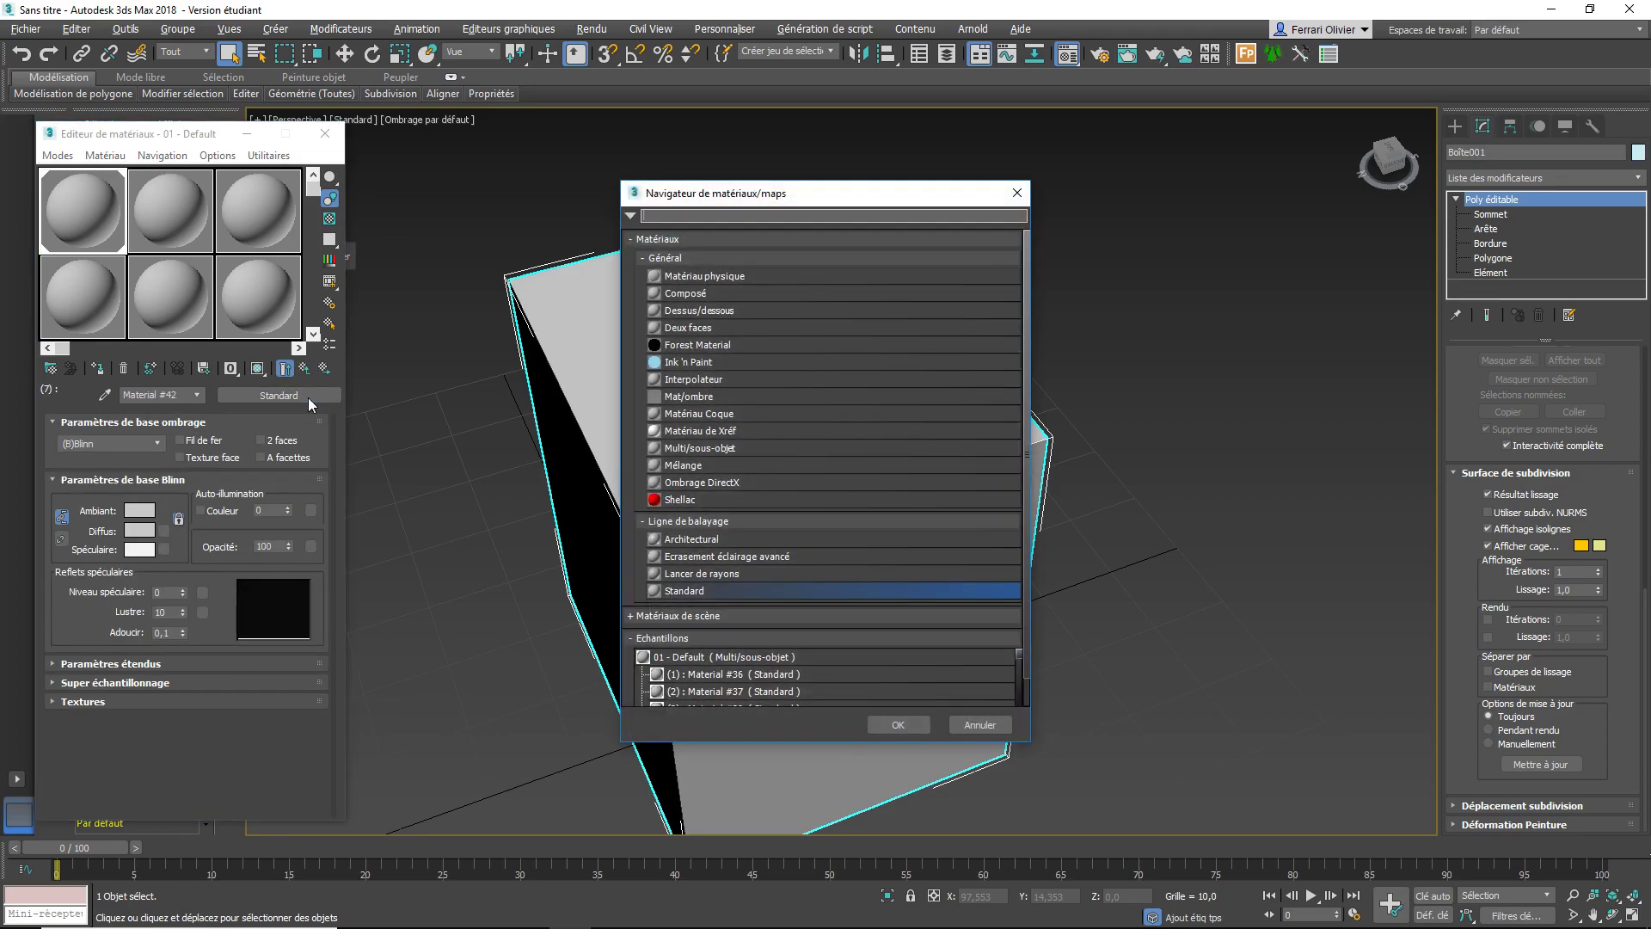
{"action": "double_click", "coordinate": [695, 591]}
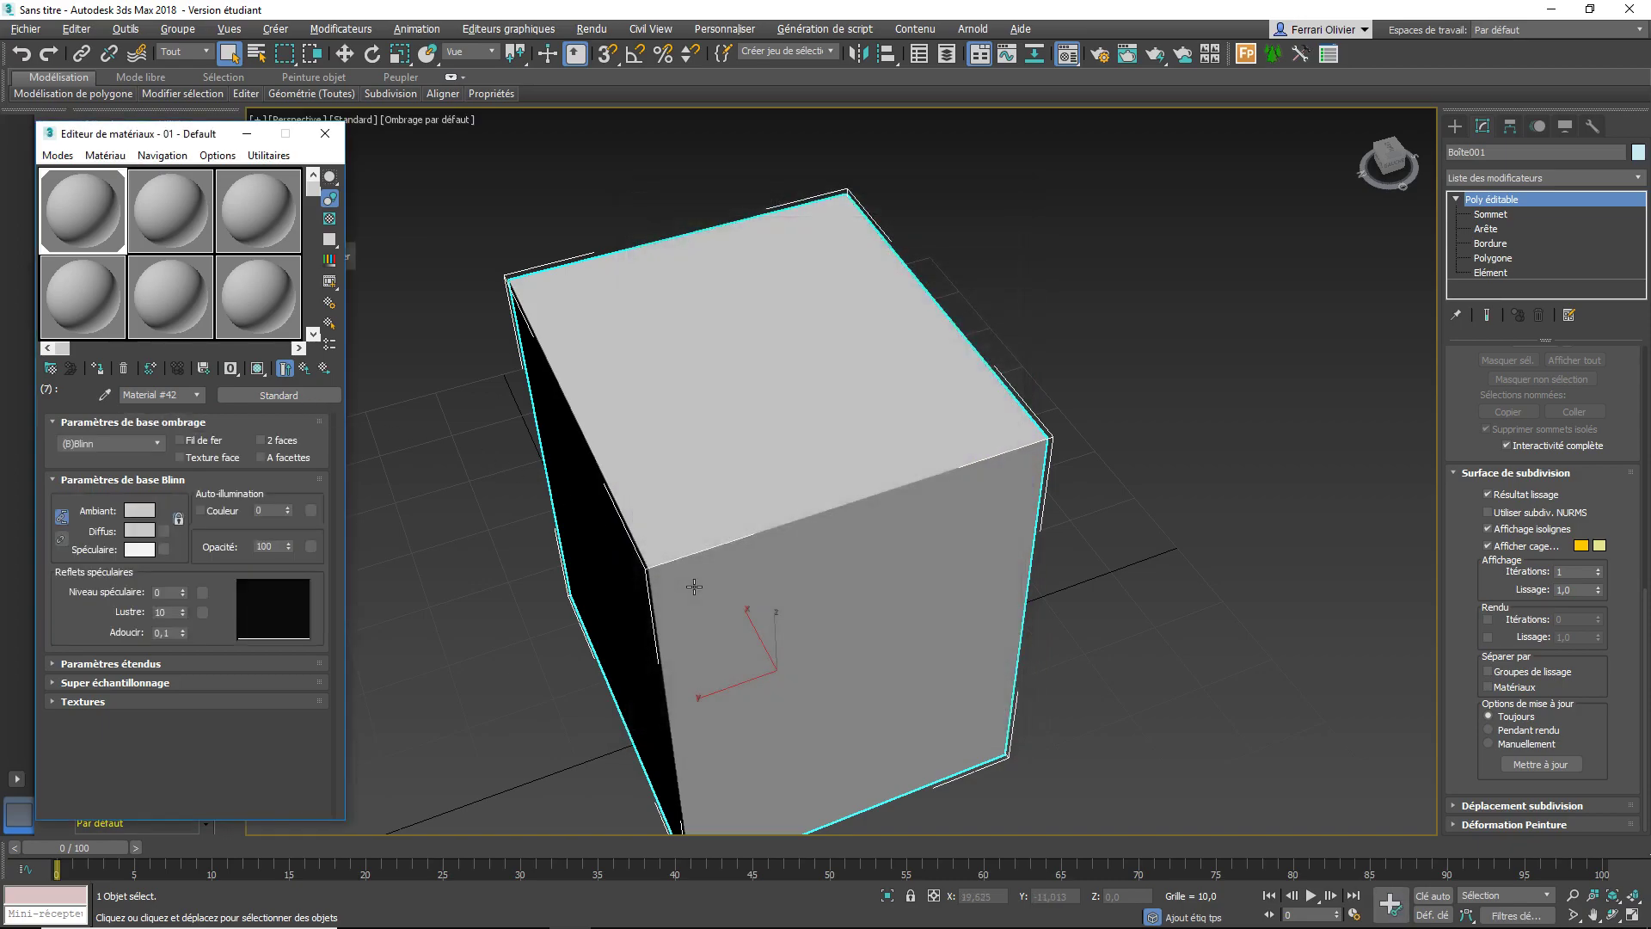
{"action": "left_click", "coordinate": [28, 30]}
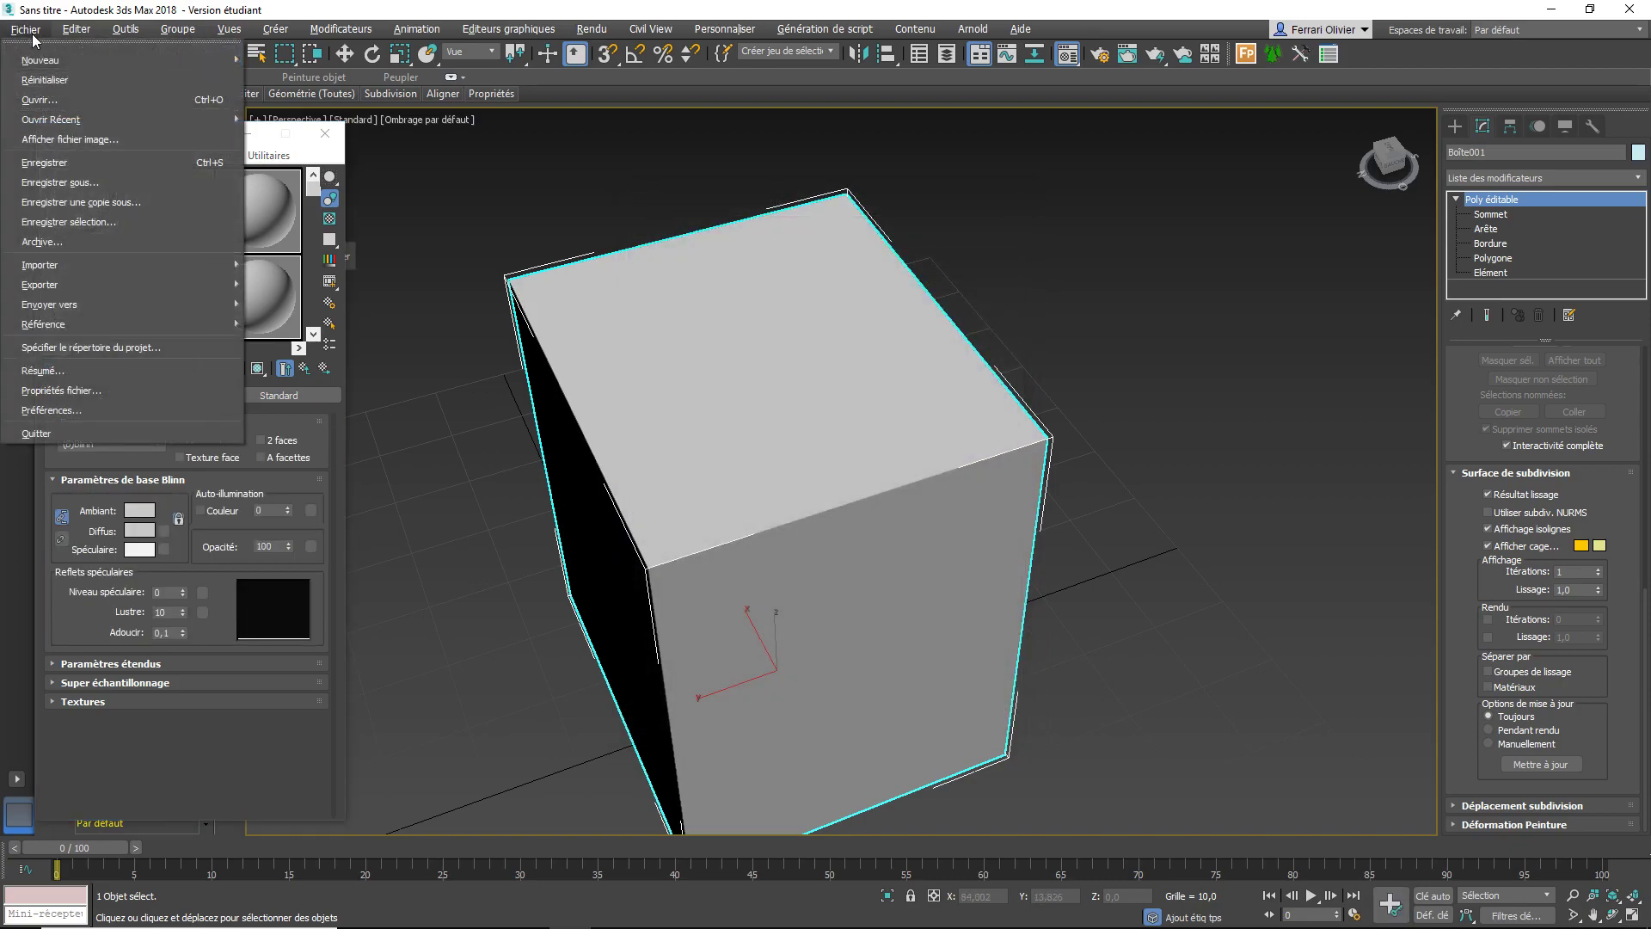
{"action": "mouse_move", "coordinate": [39, 284]}
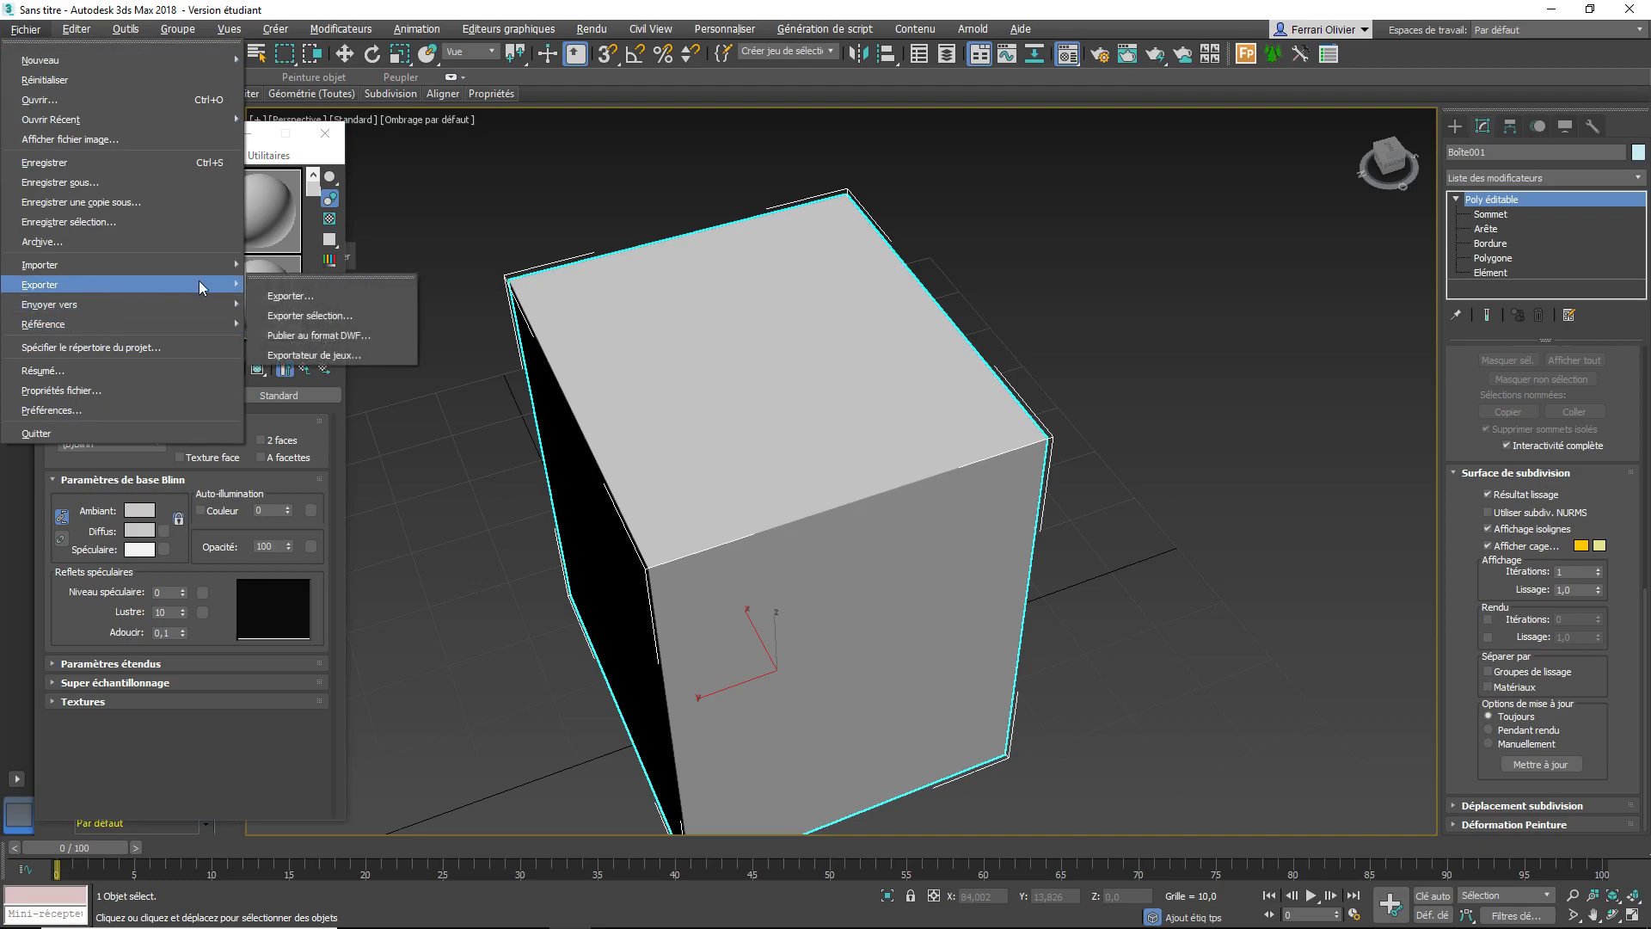
Export Boîte001 as OBJ, overwriting teste e3d.obj with the default export options
{"action": "left_click", "coordinate": [283, 297]}
{"action": "left_click", "coordinate": [172, 263]}
{"action": "double_click", "coordinate": [172, 263]}
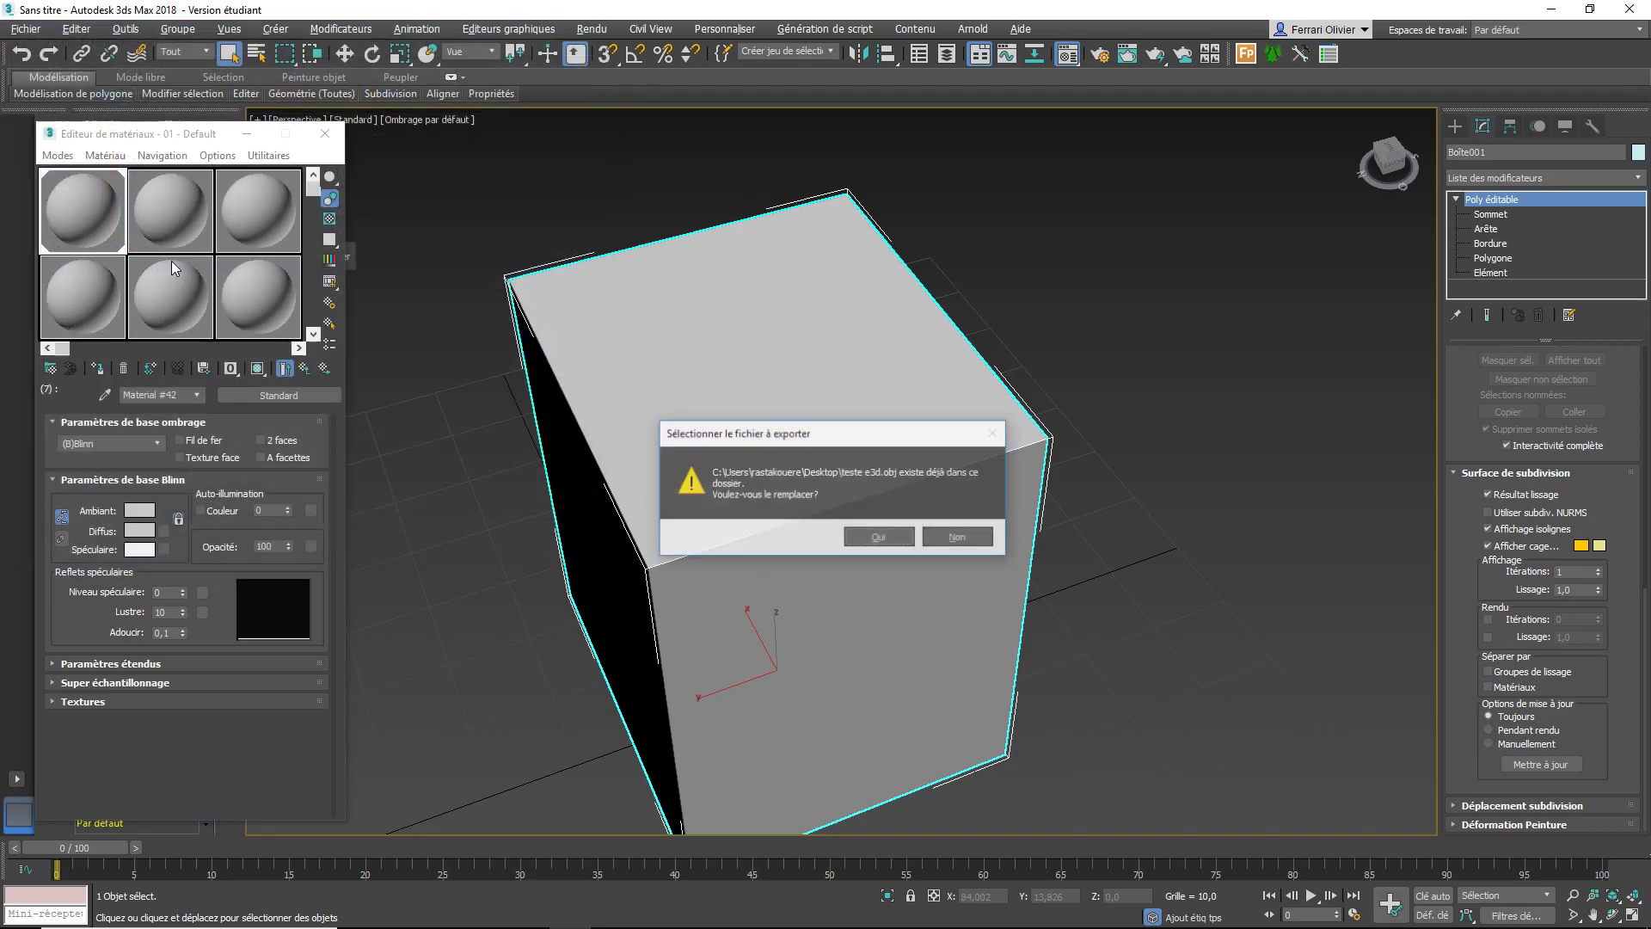
{"action": "left_click", "coordinate": [877, 537]}
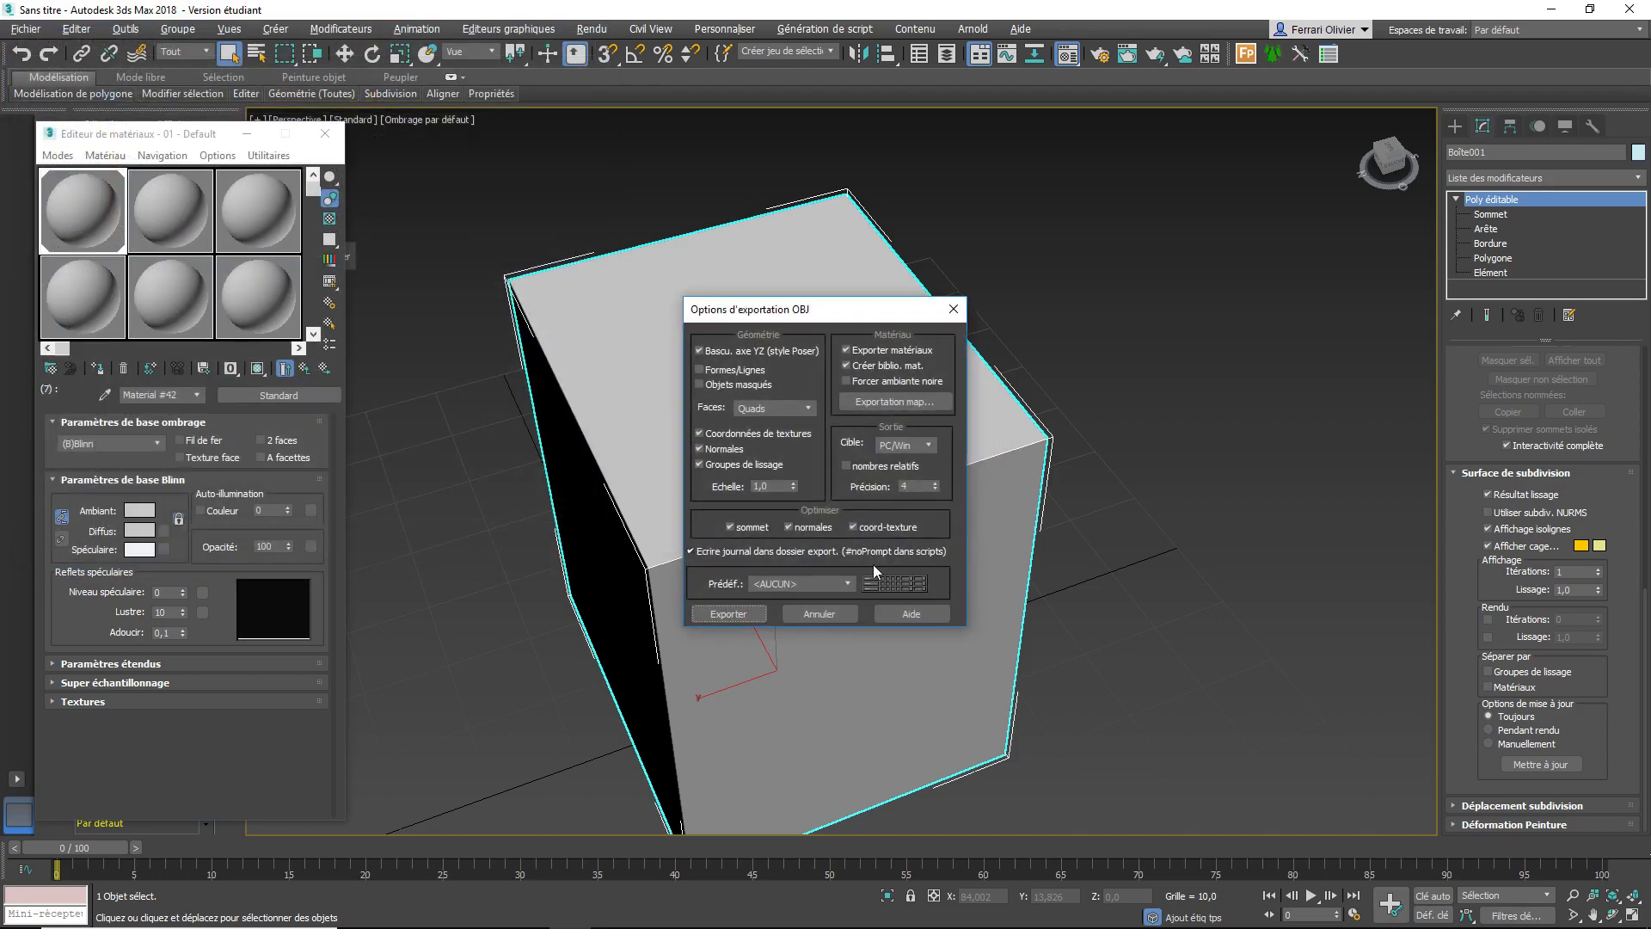
{"action": "left_click", "coordinate": [760, 614]}
{"action": "left_click", "coordinate": [976, 608]}
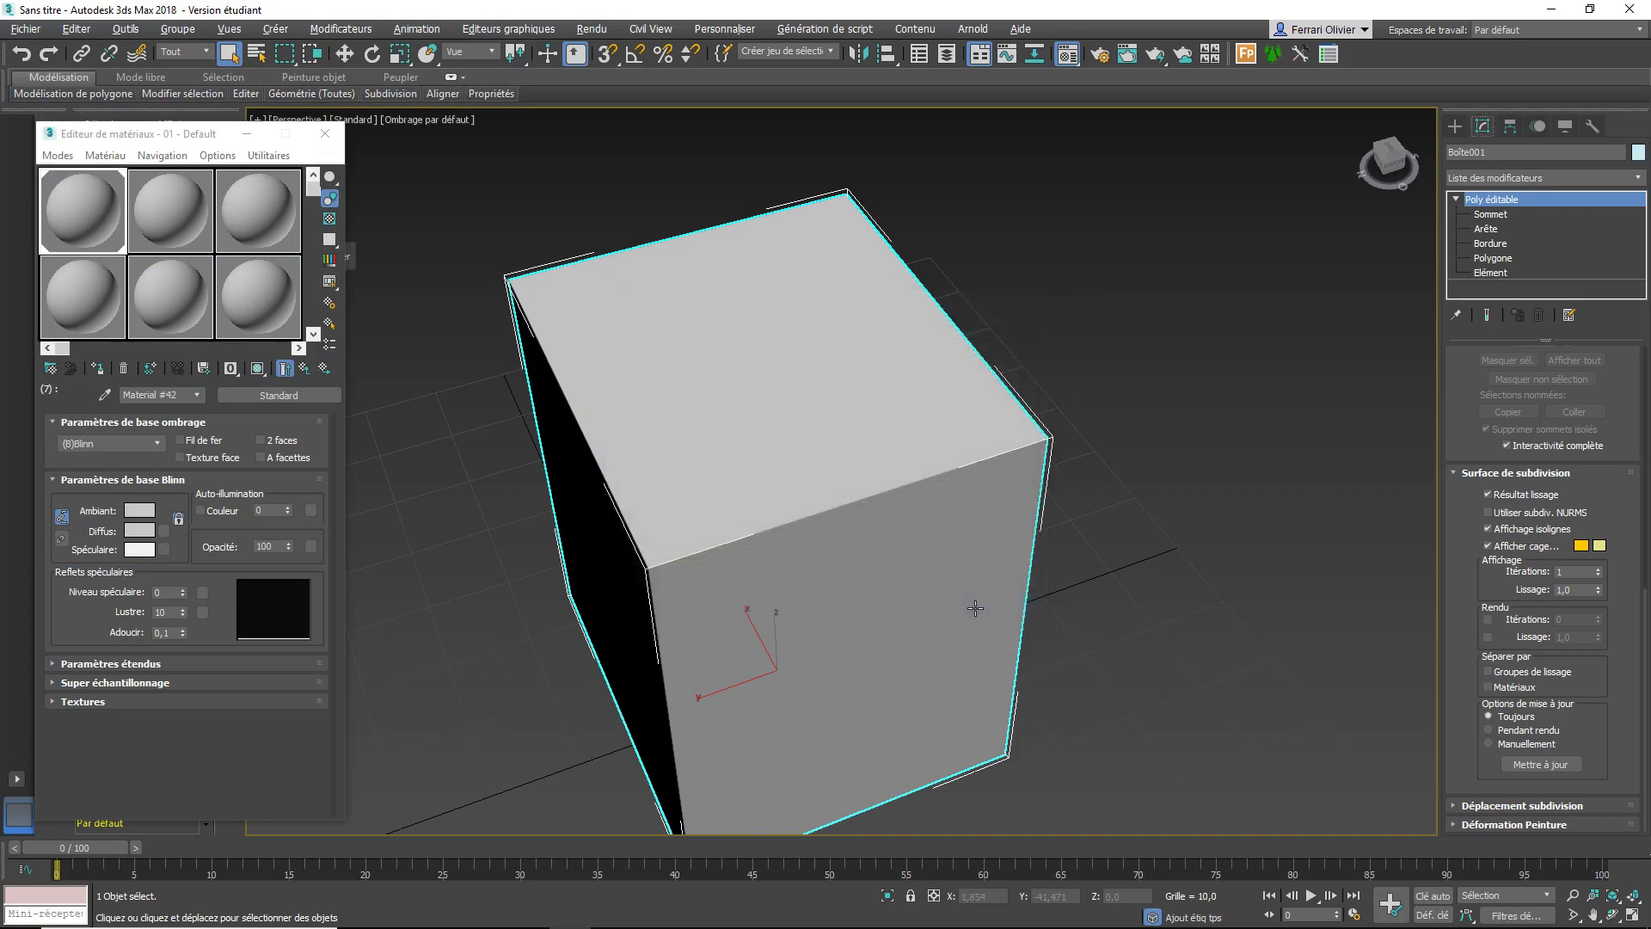
Import teste e3d.obj into Element 3D Scene Setup and expand it to show seven materials
{"action": "left_click", "coordinate": [697, 910]}
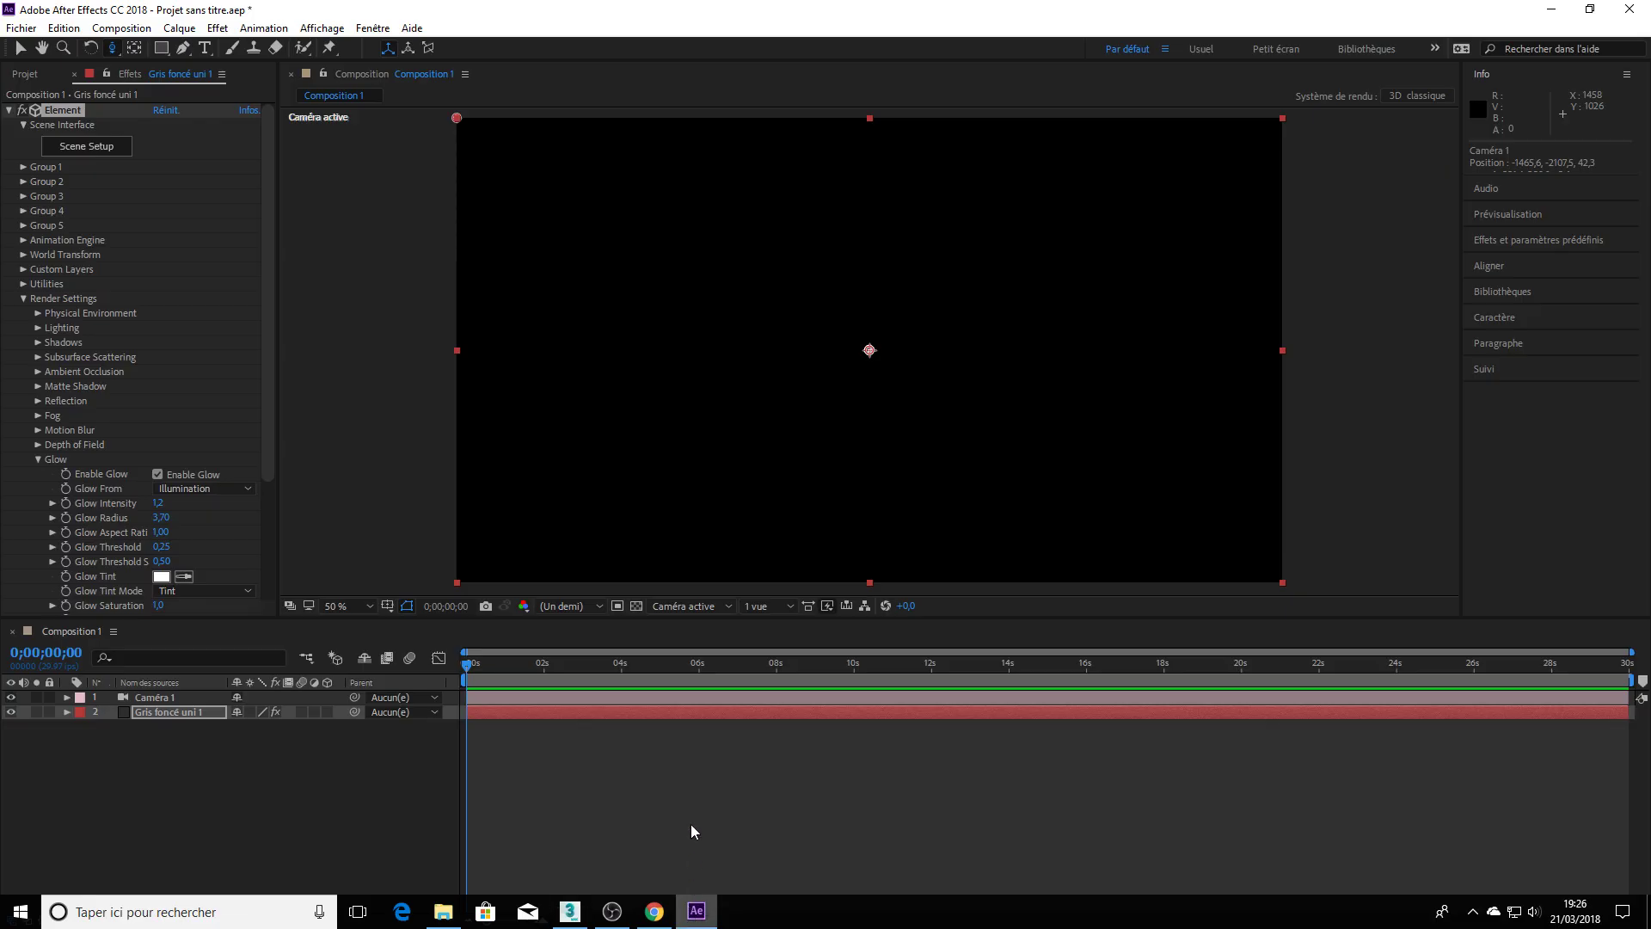
{"action": "left_click", "coordinate": [87, 149]}
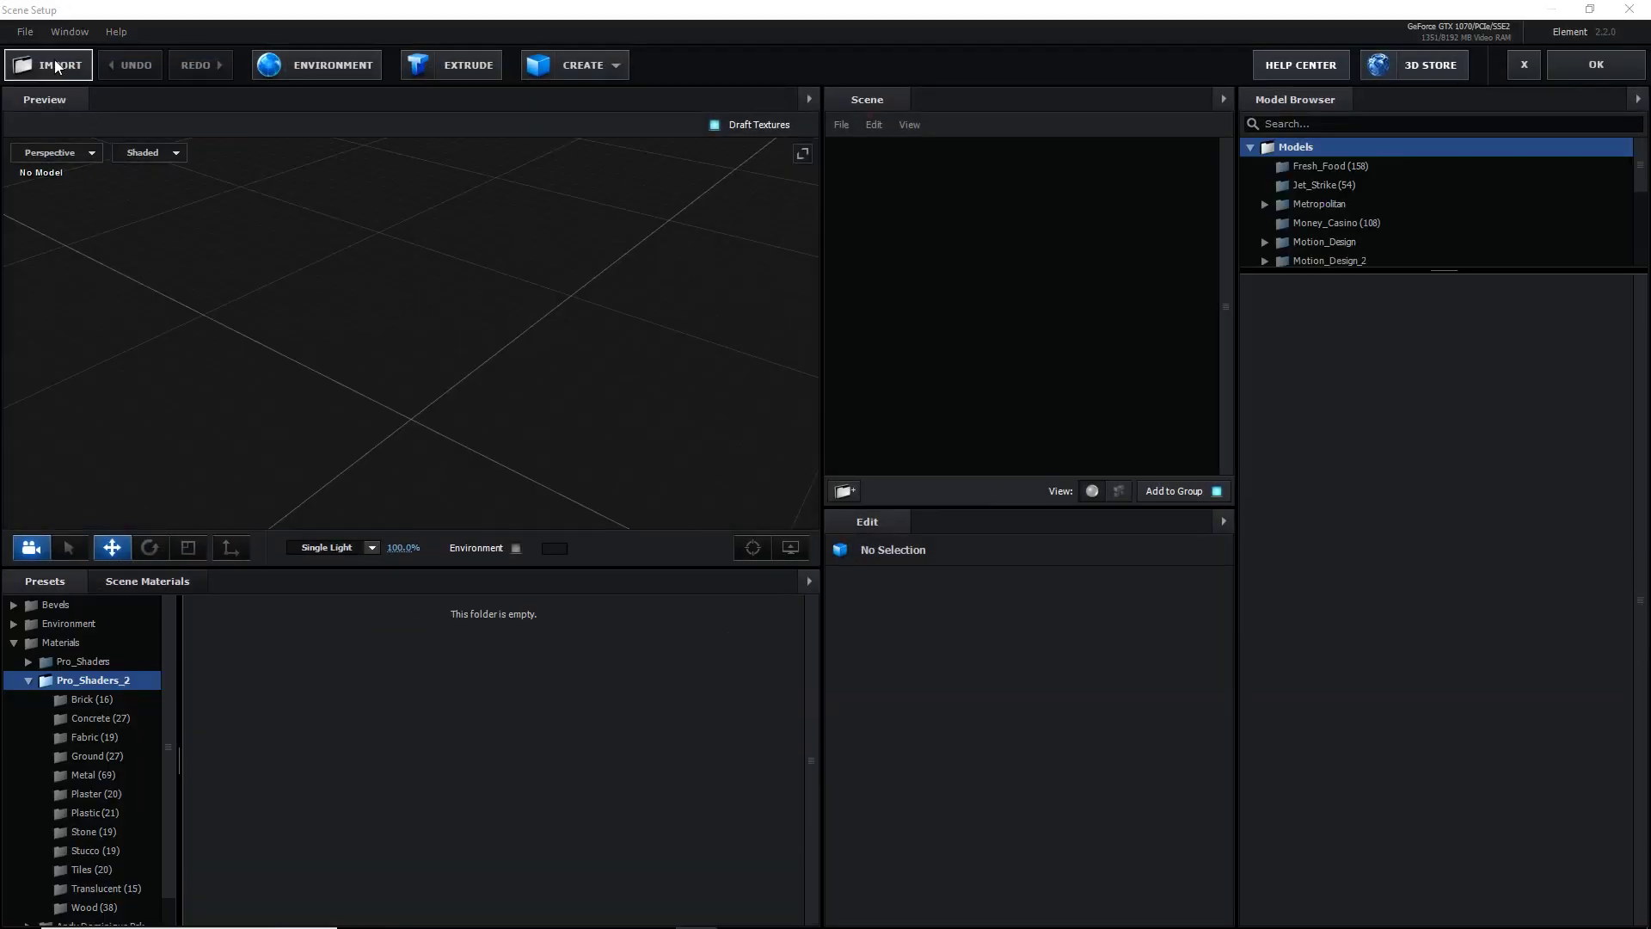
{"action": "left_click", "coordinate": [47, 64]}
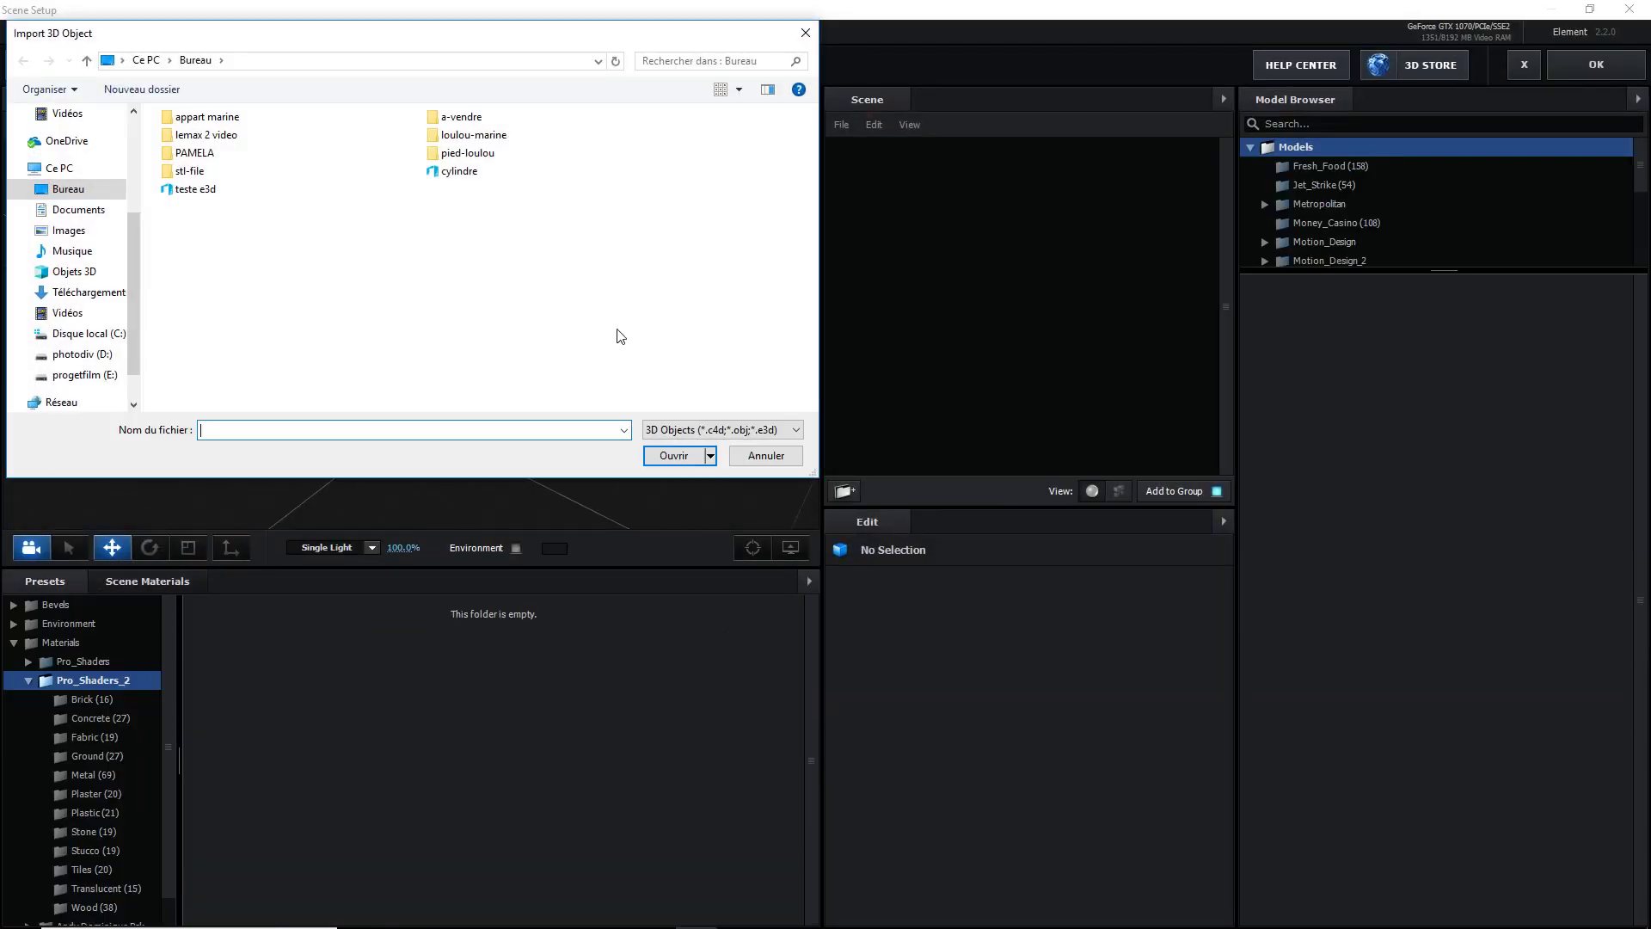
{"action": "double_click", "coordinate": [232, 189]}
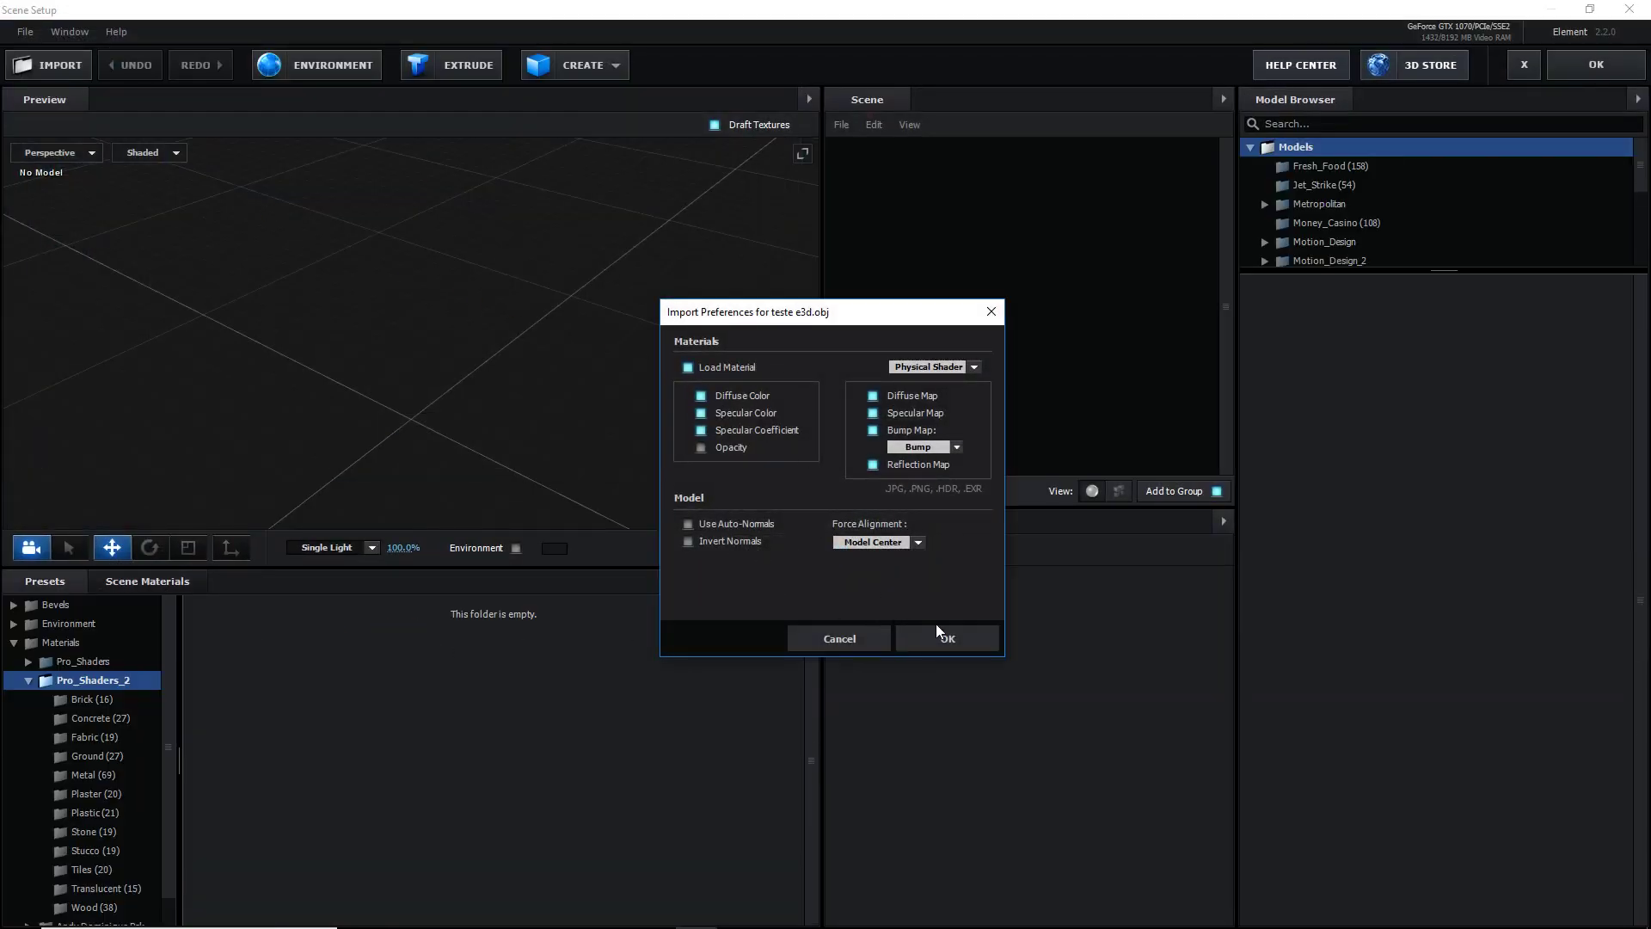
{"action": "left_click", "coordinate": [937, 633]}
{"action": "left_click", "coordinate": [857, 170]}
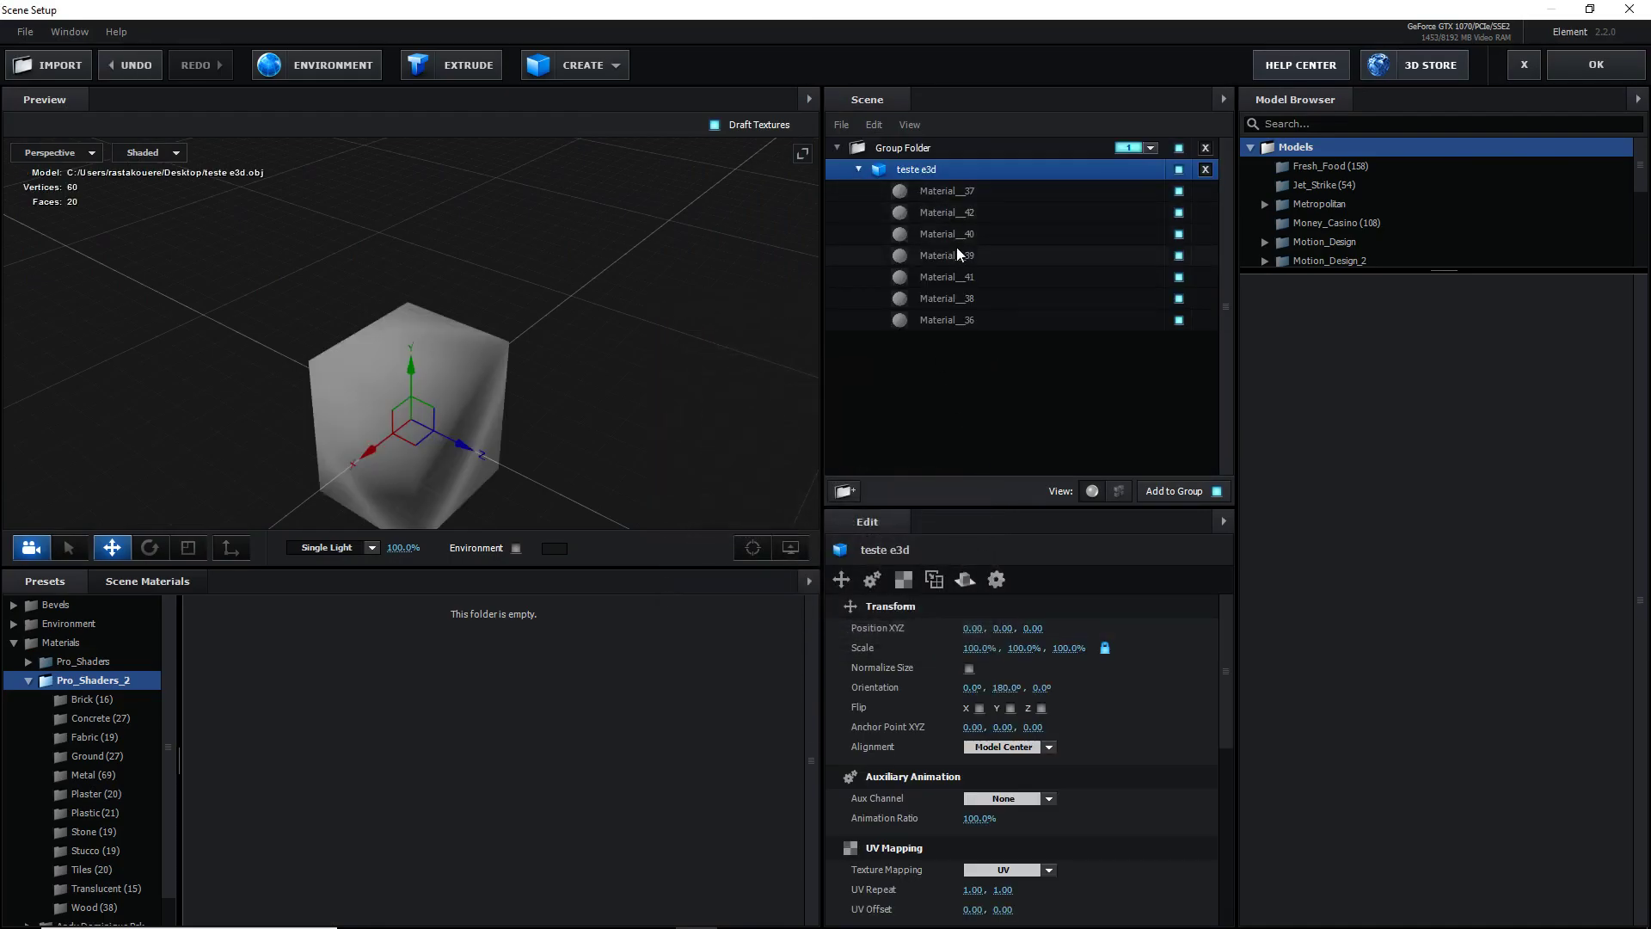
Toggle visibility of Materials 36, 38, 41, 37 and 42 to identify the top faces
{"action": "left_click", "coordinate": [1178, 321]}
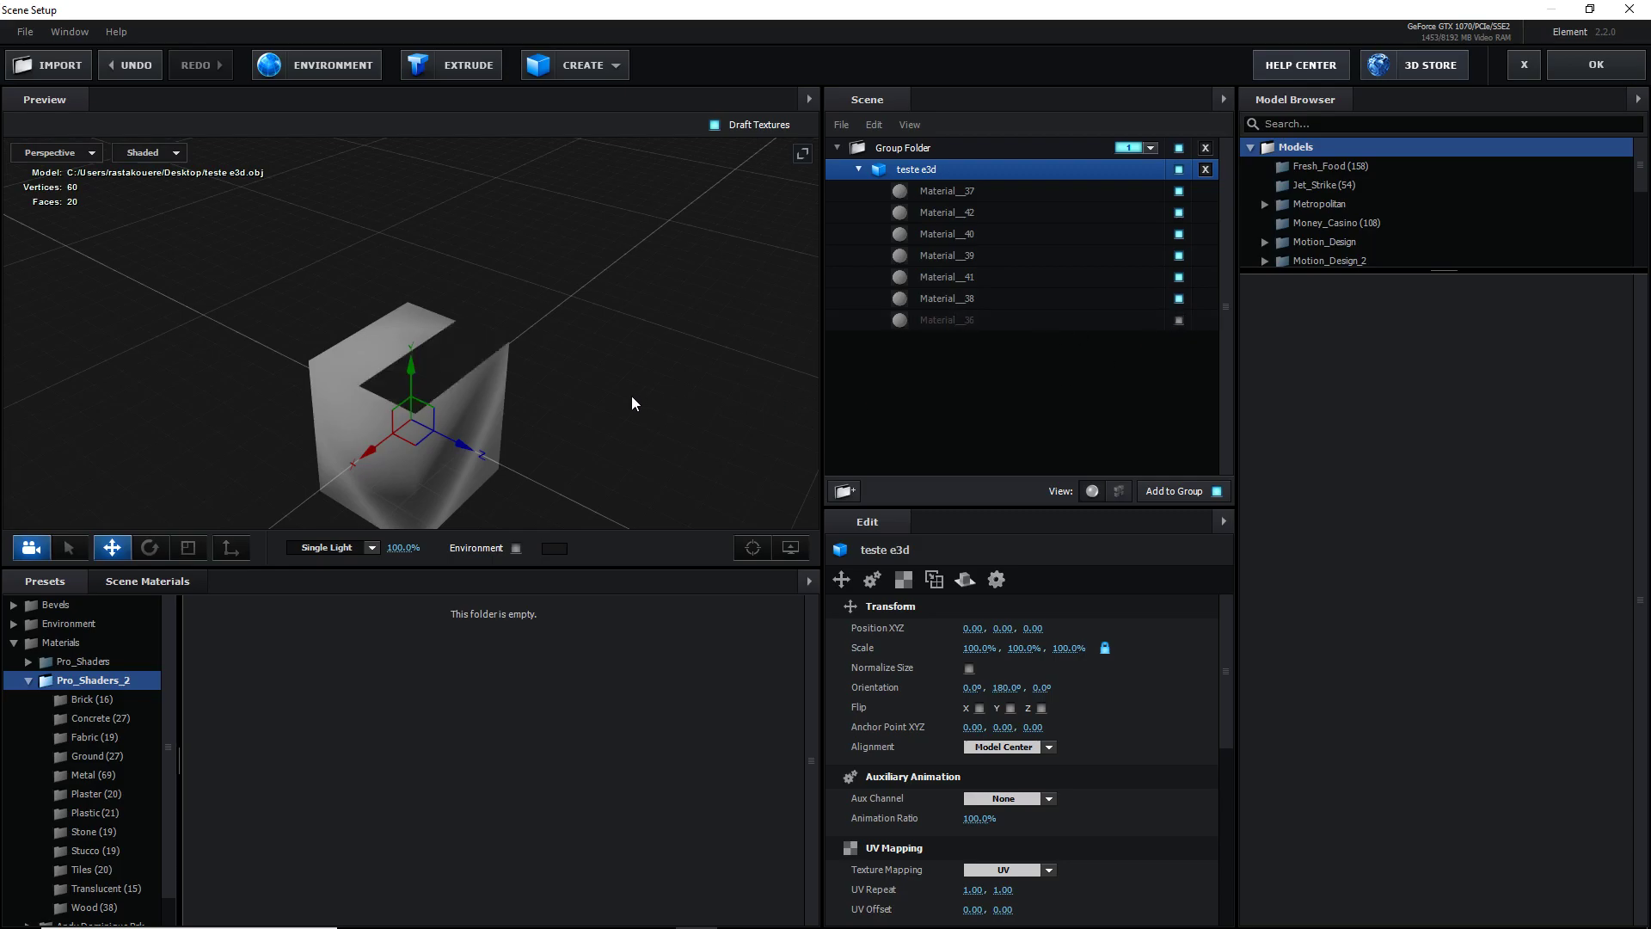
{"action": "left_click", "coordinate": [1180, 322]}
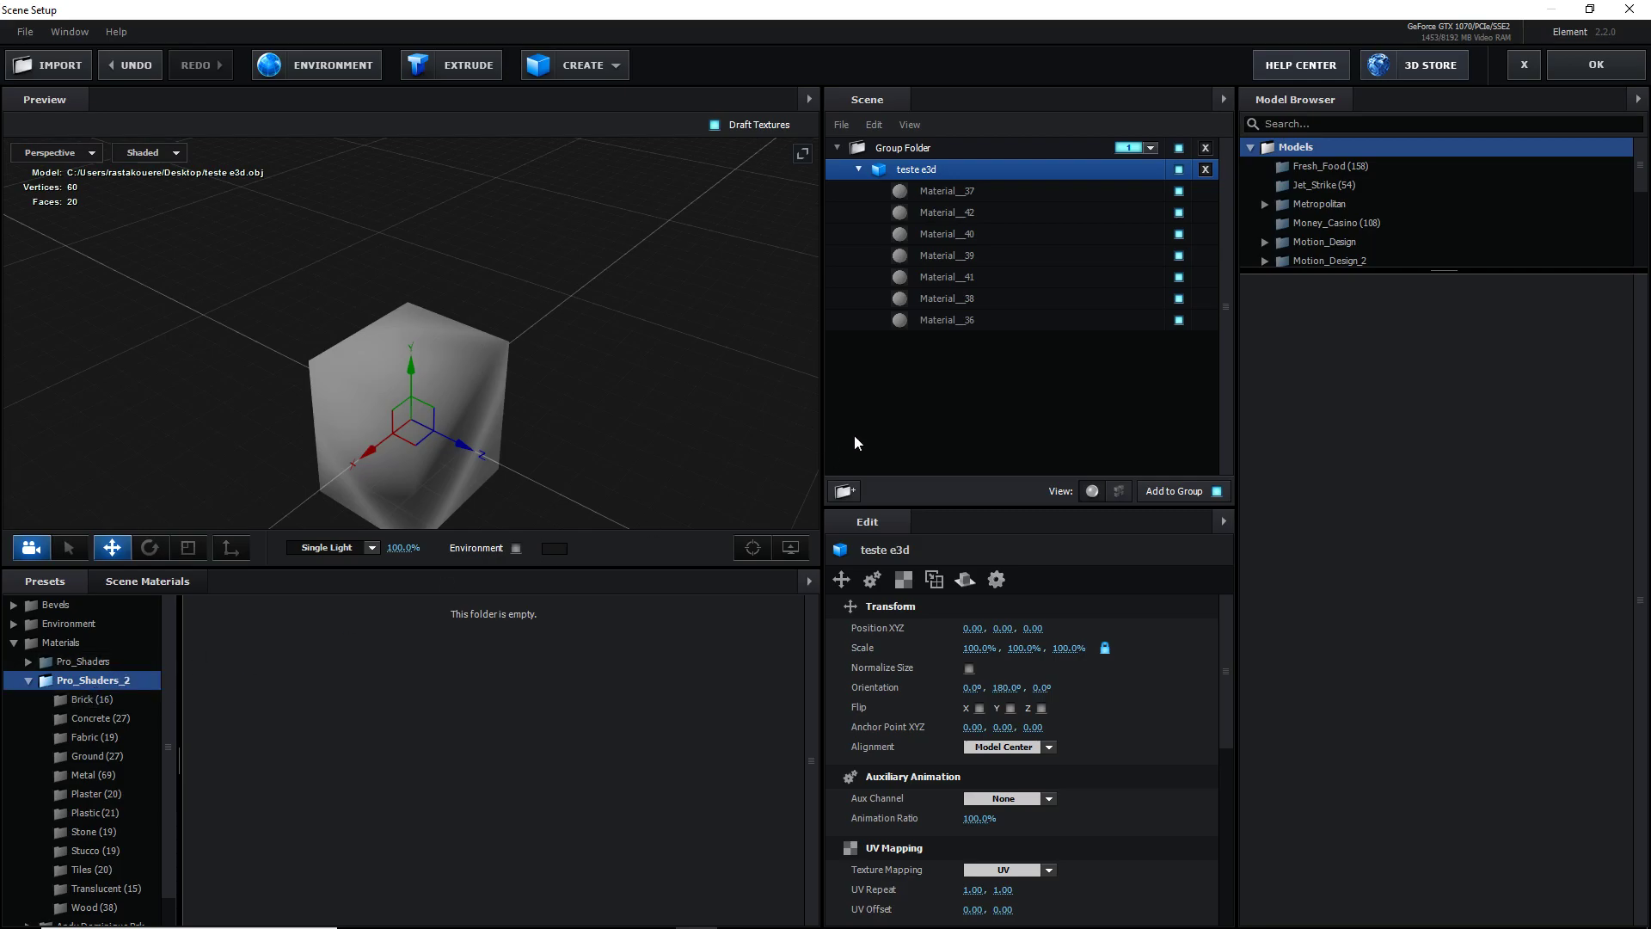
{"action": "left_click", "coordinate": [1179, 299]}
{"action": "left_click", "coordinate": [1179, 277]}
{"action": "left_click", "coordinate": [1179, 277]}
{"action": "left_click", "coordinate": [1179, 191]}
{"action": "left_click", "coordinate": [1179, 212]}
{"action": "left_click", "coordinate": [1179, 212]}
Apply the concrete_scrap_01 concrete preset to Material_42
{"action": "left_click", "coordinate": [1119, 212]}
{"action": "left_click", "coordinate": [71, 714]}
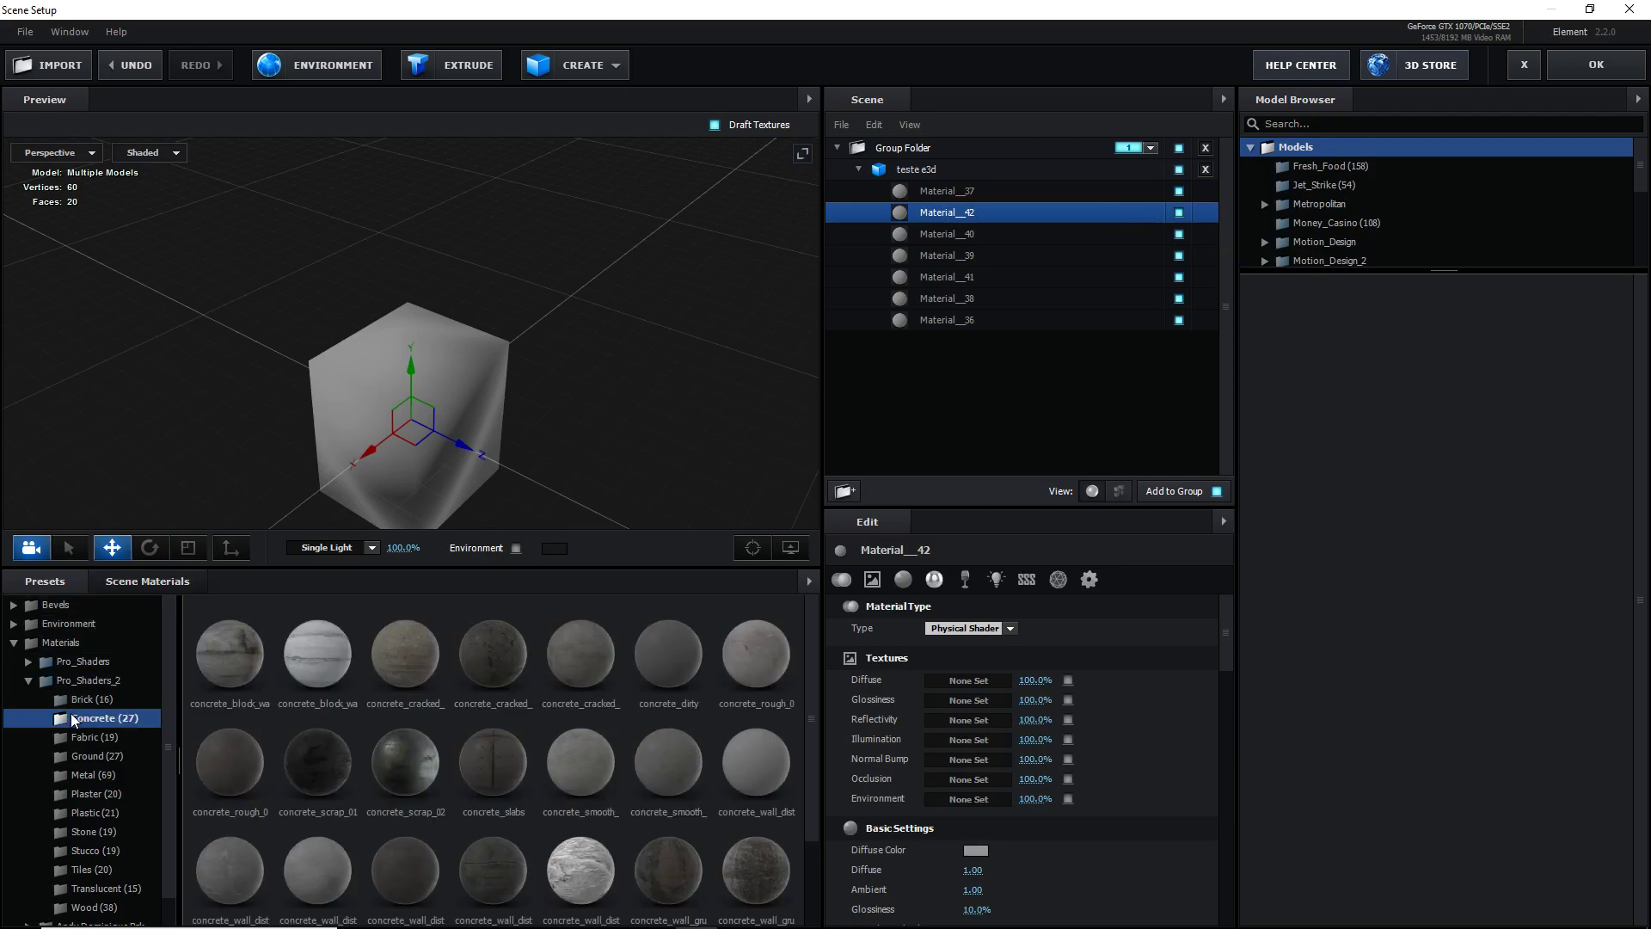
{"action": "left_click", "coordinate": [307, 730]}
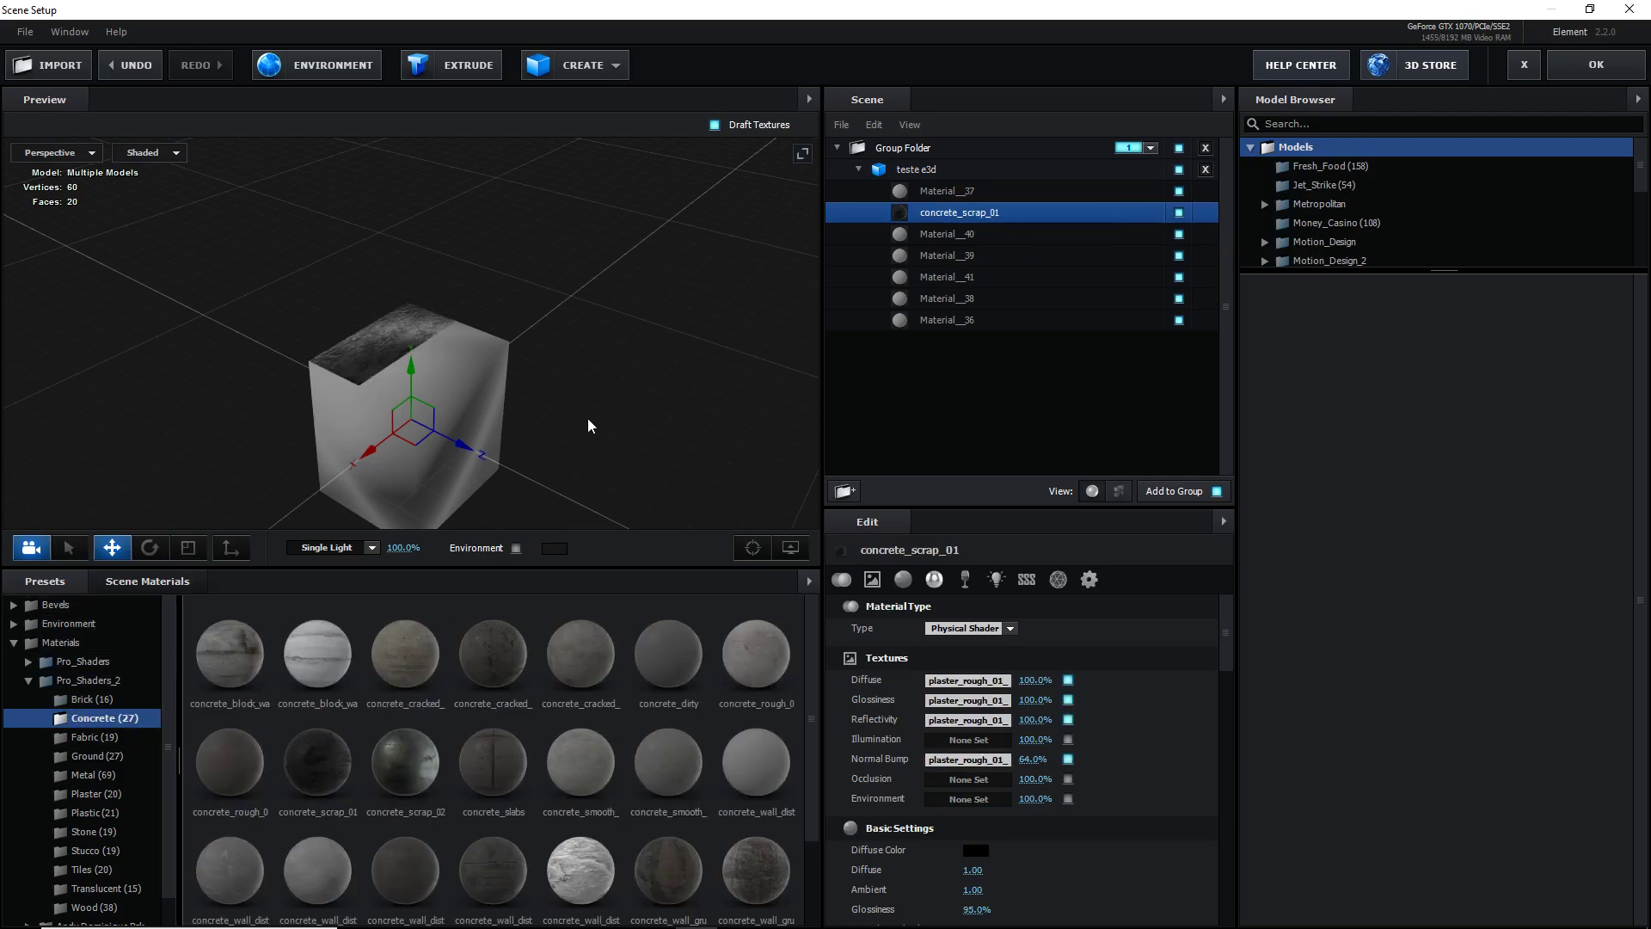
Apply the clean gold metal preset to Material_36 and check it in the preview
{"action": "left_click", "coordinate": [1009, 320]}
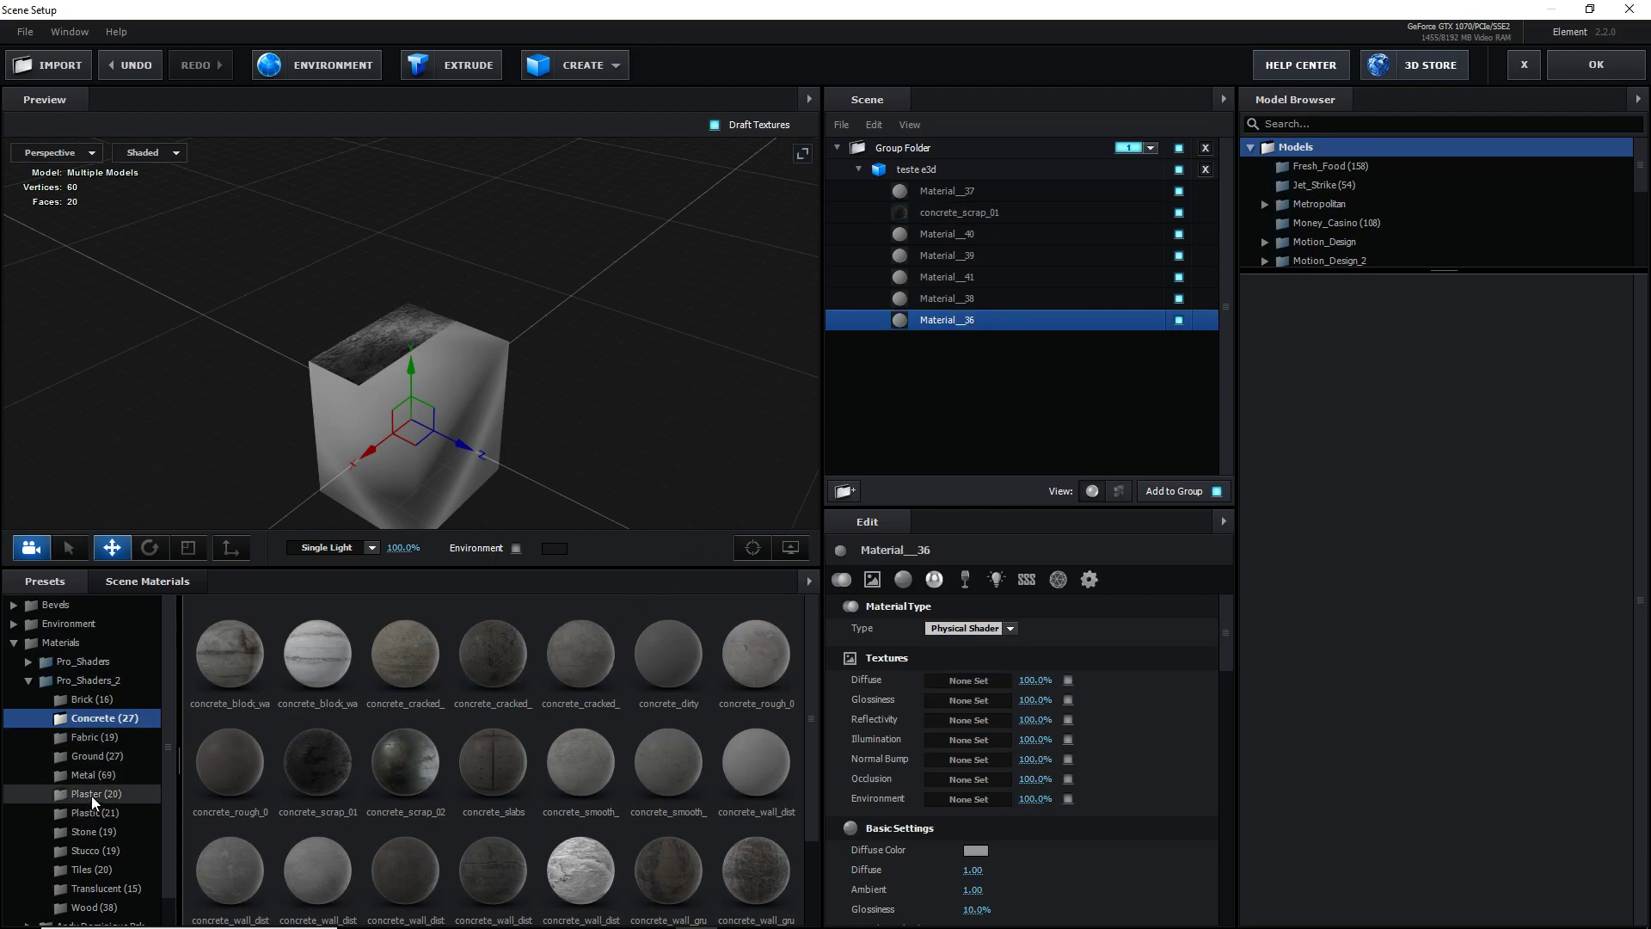
{"action": "left_click", "coordinate": [108, 773]}
{"action": "left_click", "coordinate": [242, 748]}
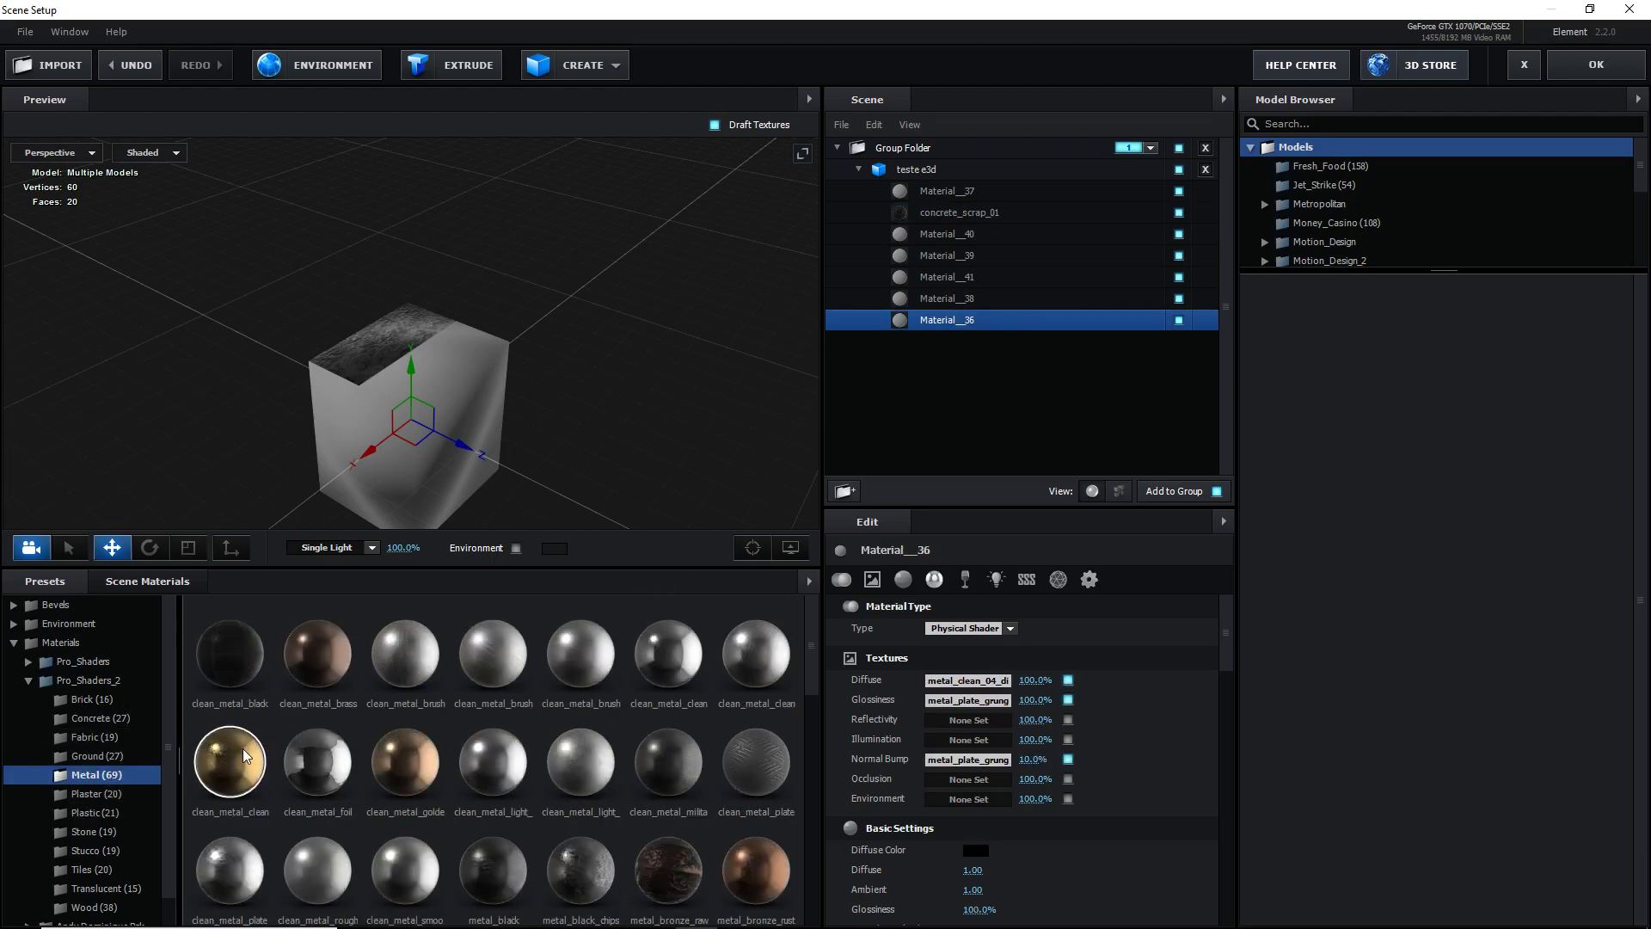
{"action": "mouse_move", "coordinate": [588, 280]}
{"action": "left_mouse_down"}
{"action": "mouse_move", "coordinate": [554, 399]}
{"action": "mouse_move", "coordinate": [606, 445]}
{"action": "mouse_move", "coordinate": [694, 427]}
{"action": "mouse_move", "coordinate": [662, 514]}
{"action": "mouse_move", "coordinate": [535, 447]}
{"action": "mouse_move", "coordinate": [394, 440]}
{"action": "mouse_move", "coordinate": [388, 349]}
{"action": "mouse_move", "coordinate": [410, 339]}
{"action": "mouse_move", "coordinate": [391, 365]}
{"action": "mouse_move", "coordinate": [417, 386]}
{"action": "mouse_move", "coordinate": [445, 327]}
{"action": "mouse_move", "coordinate": [447, 311]}
{"action": "mouse_move", "coordinate": [411, 301]}
{"action": "left_mouse_up"}
{"action": "scroll", "coordinate": [410, 339], "scroll_direction": "up", "scroll_amount": 2}
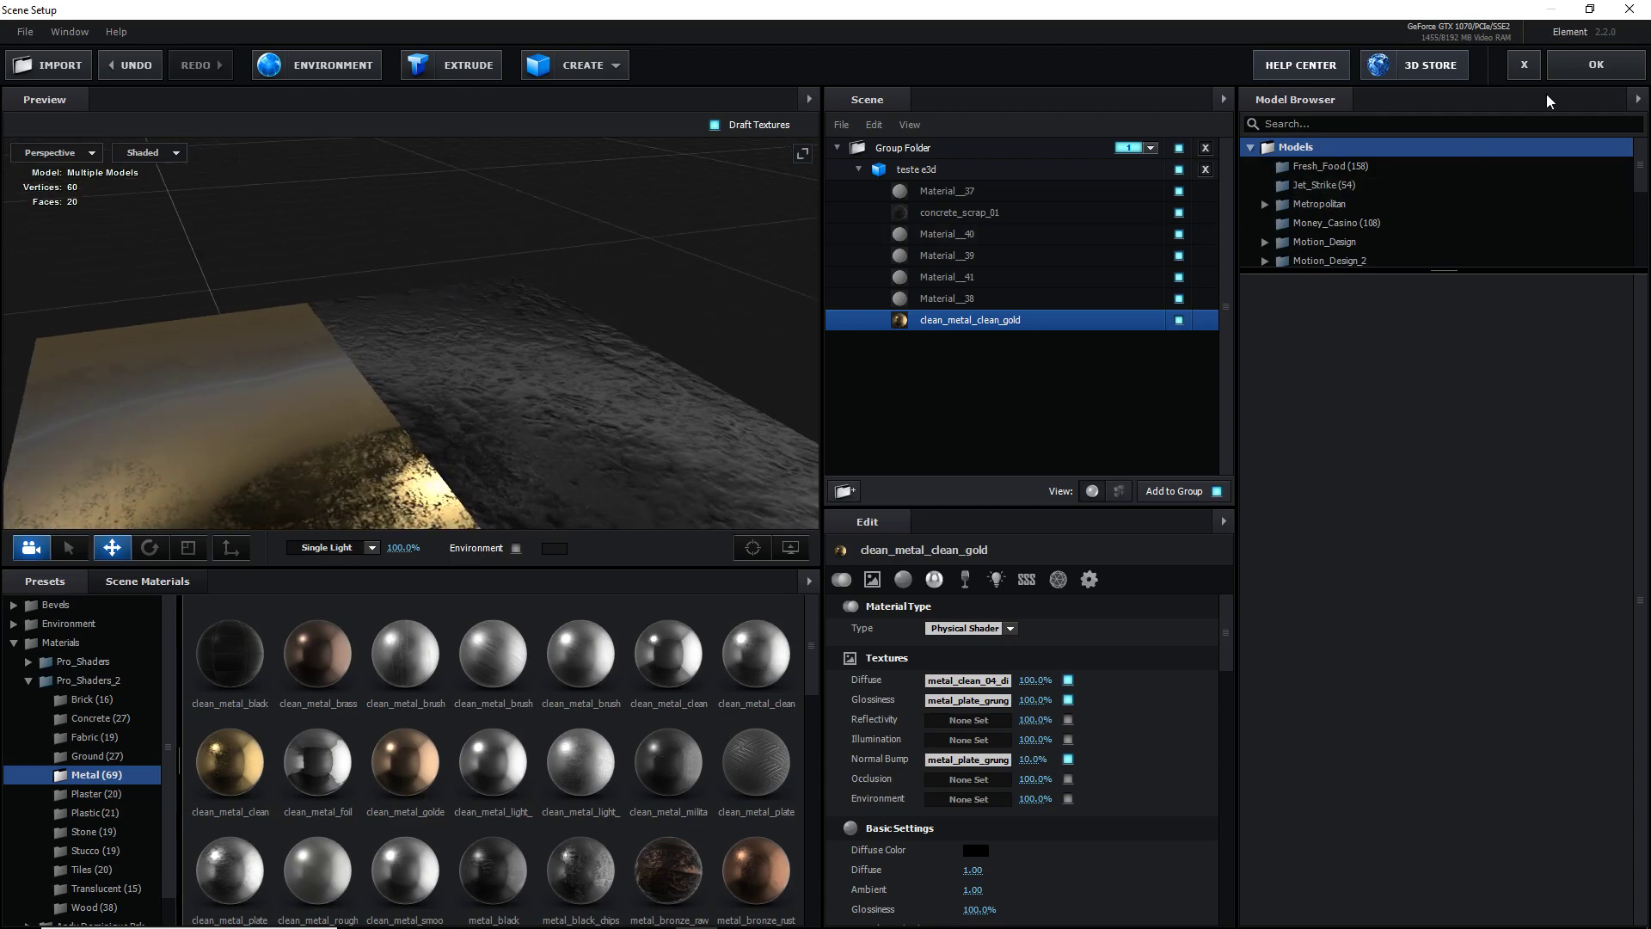
Dolly and orbit Camera 1 close over the box top so the gold and concrete halves fill the frame
{"action": "left_click", "coordinate": [1565, 71]}
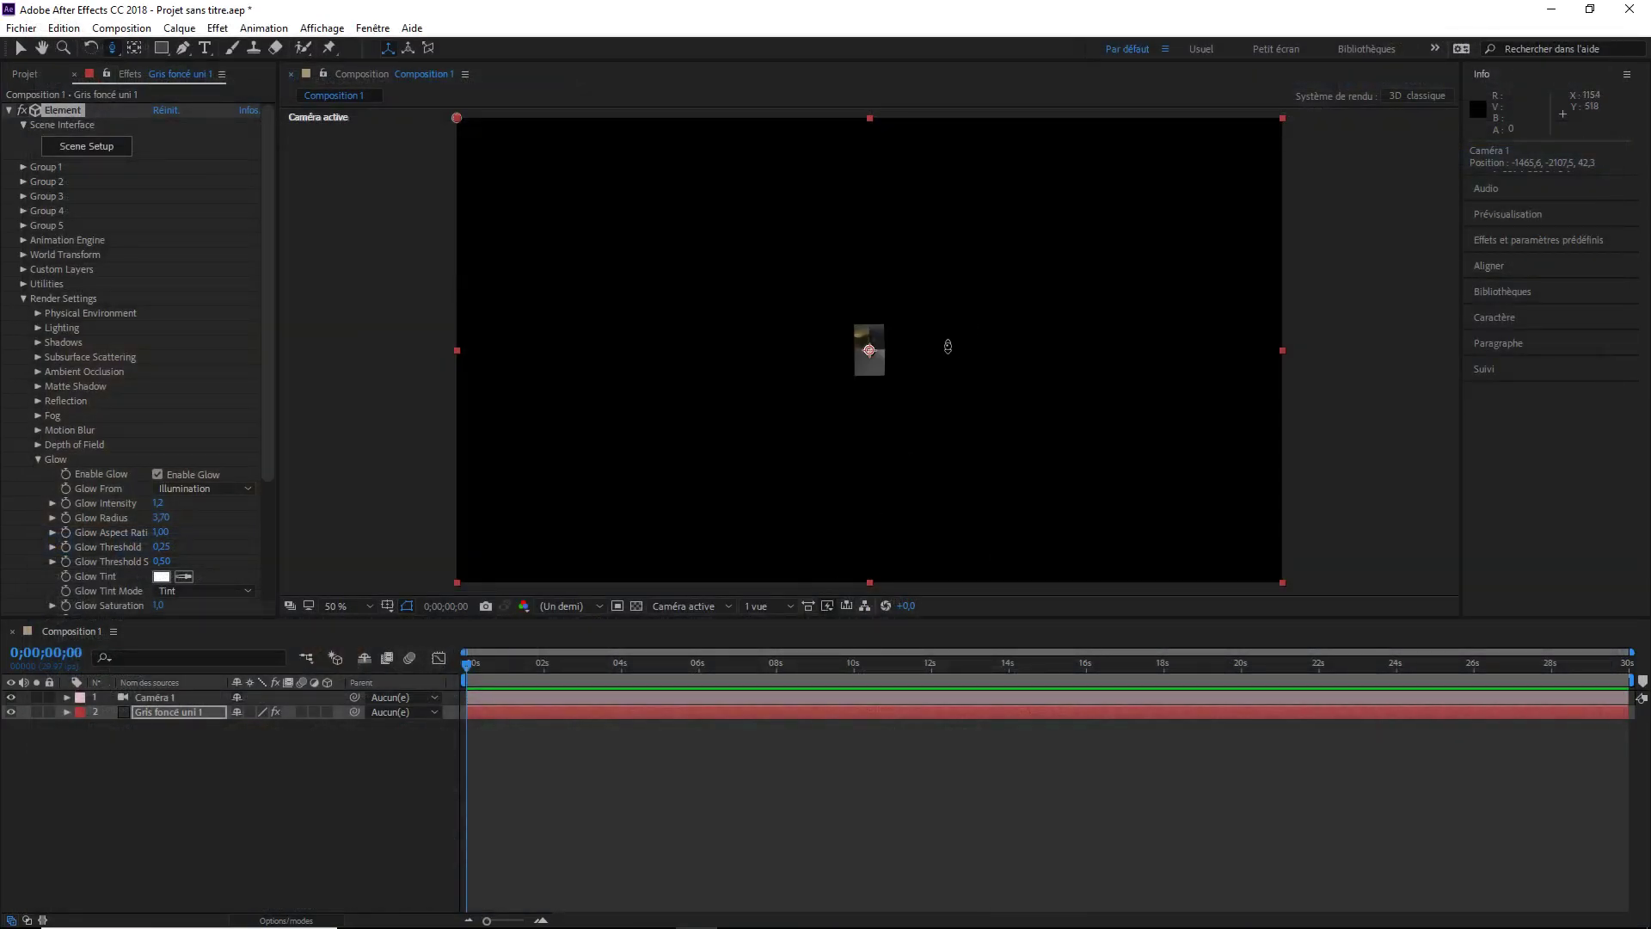
{"action": "right_click_drag", "start_coordinate": [991, 172], "coordinate": [848, 417]}
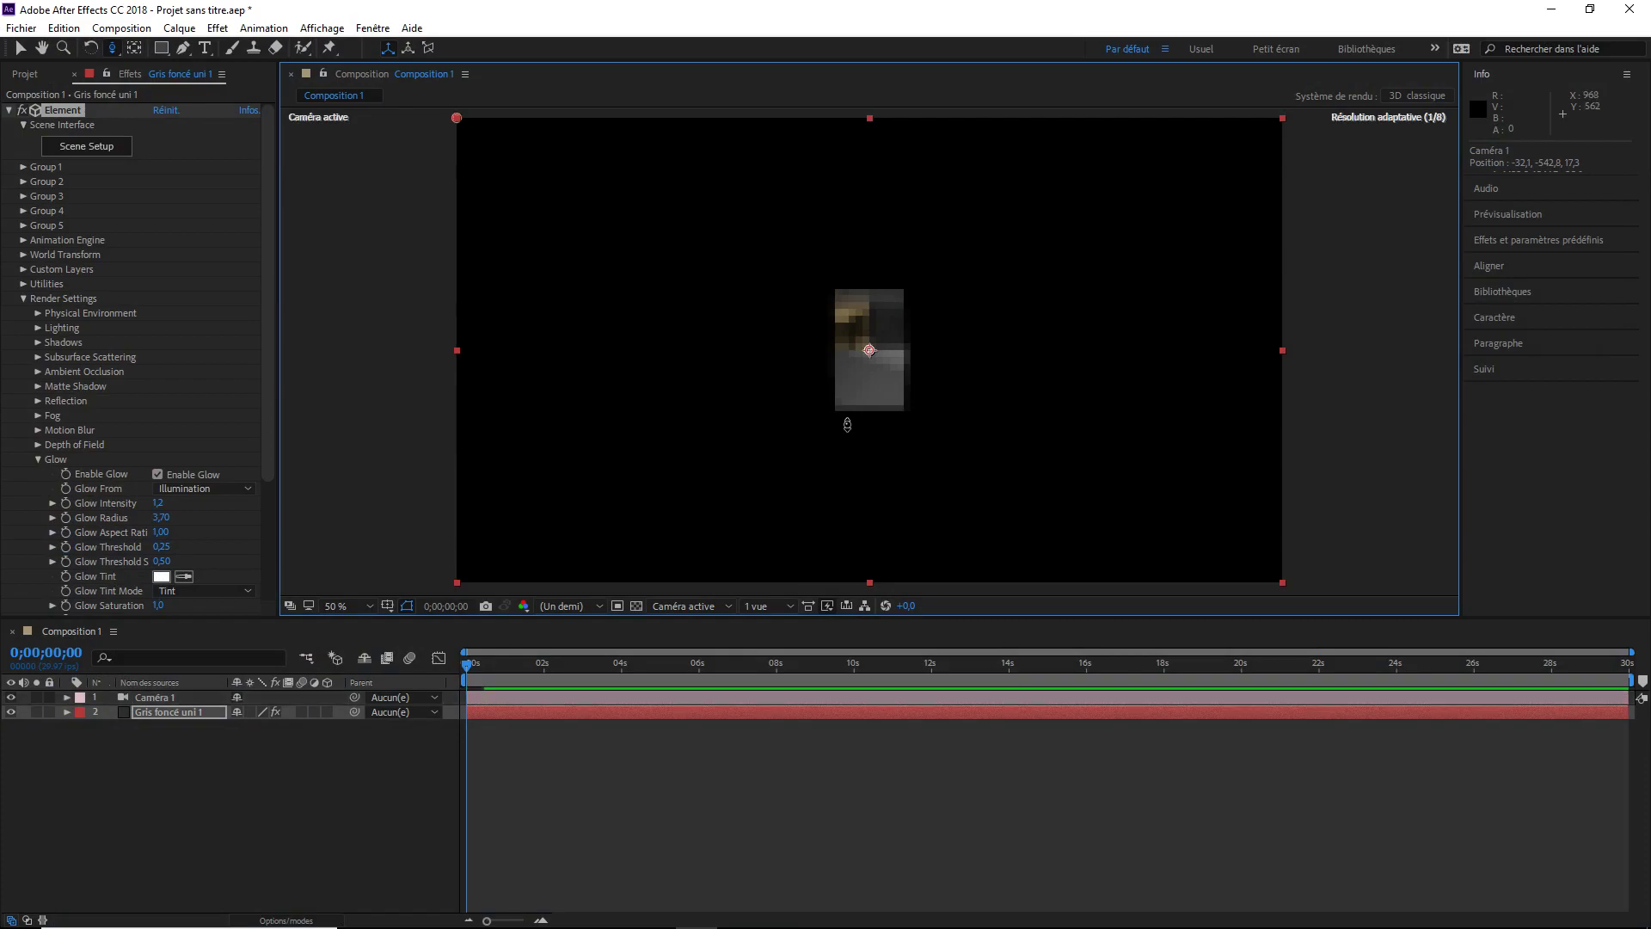
{"action": "right_click_drag", "start_coordinate": [918, 372], "coordinate": [1006, 160]}
{"action": "left_click_drag", "start_coordinate": [1006, 161], "coordinate": [988, 206]}
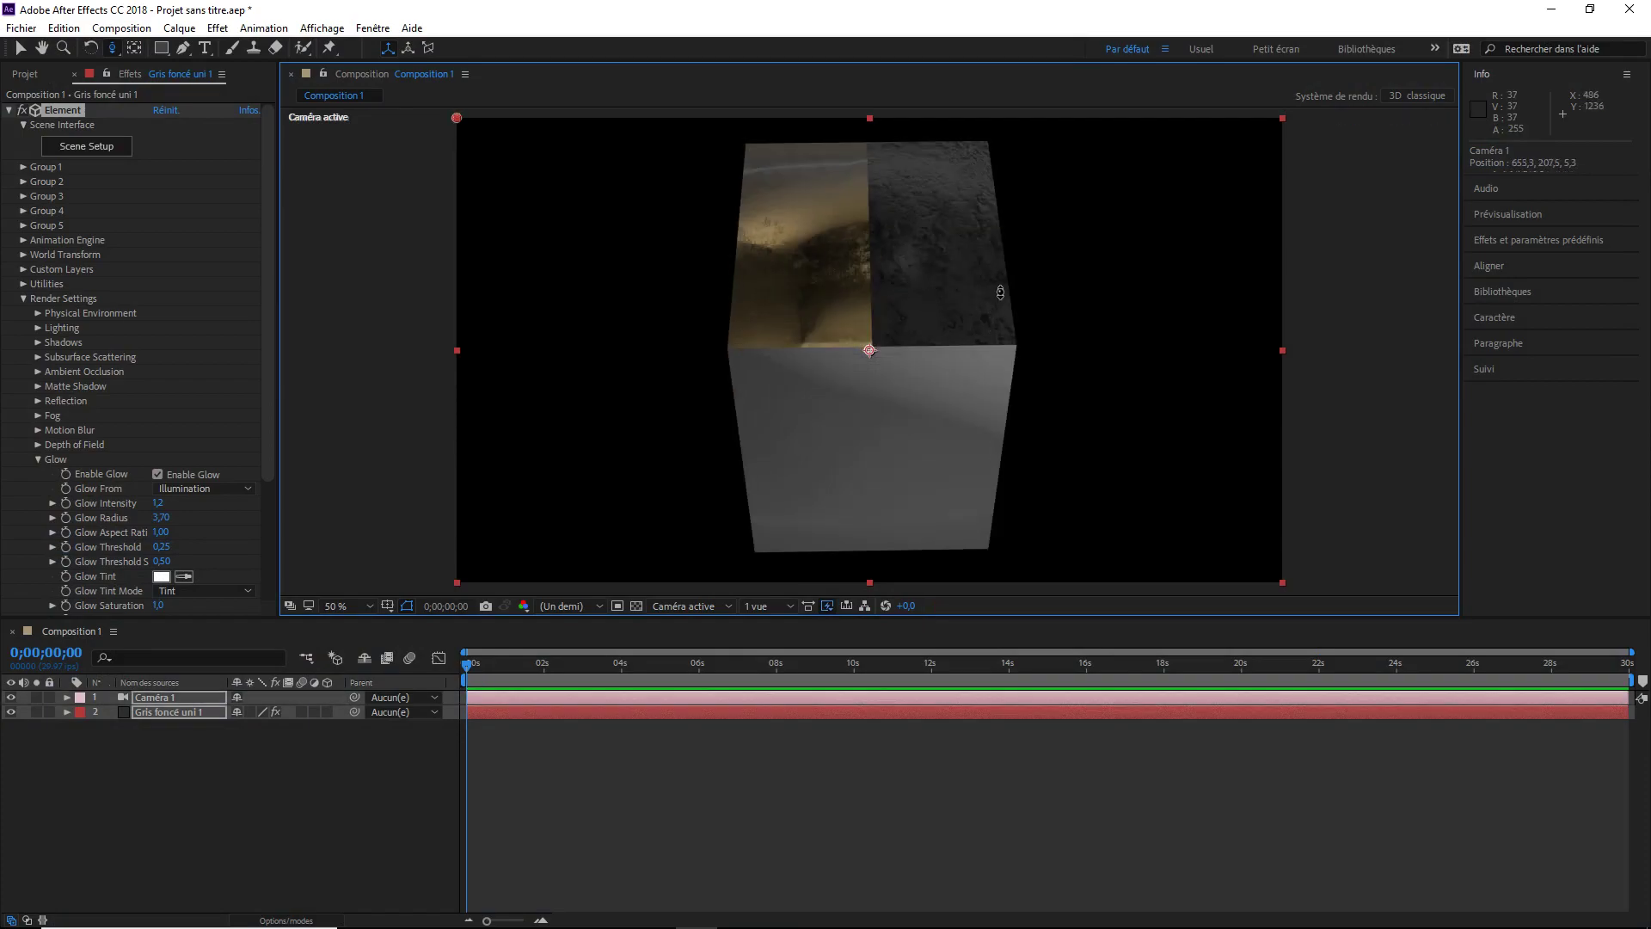
{"action": "mouse_move", "coordinate": [989, 206]}
{"action": "right_mouse_down"}
{"action": "mouse_move", "coordinate": [1013, 255]}
{"action": "mouse_move", "coordinate": [998, 262]}
{"action": "right_mouse_up"}
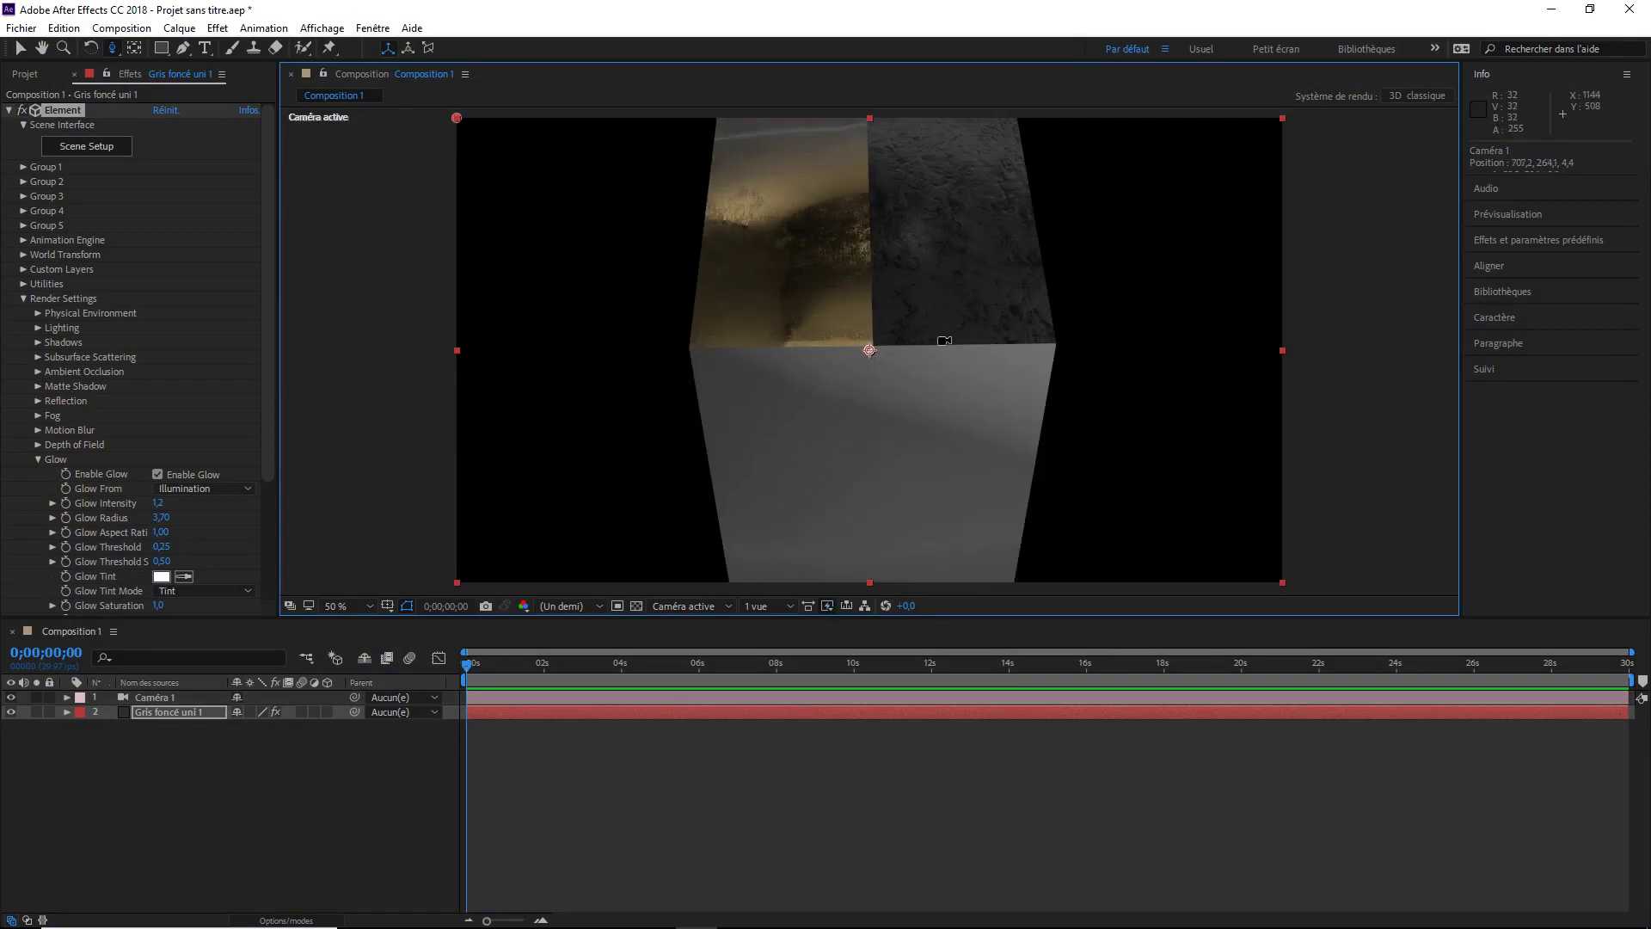
{"action": "mouse_move", "coordinate": [940, 341]}
{"action": "left_mouse_down"}
{"action": "mouse_move", "coordinate": [976, 318]}
{"action": "mouse_move", "coordinate": [921, 410]}
{"action": "left_mouse_up"}
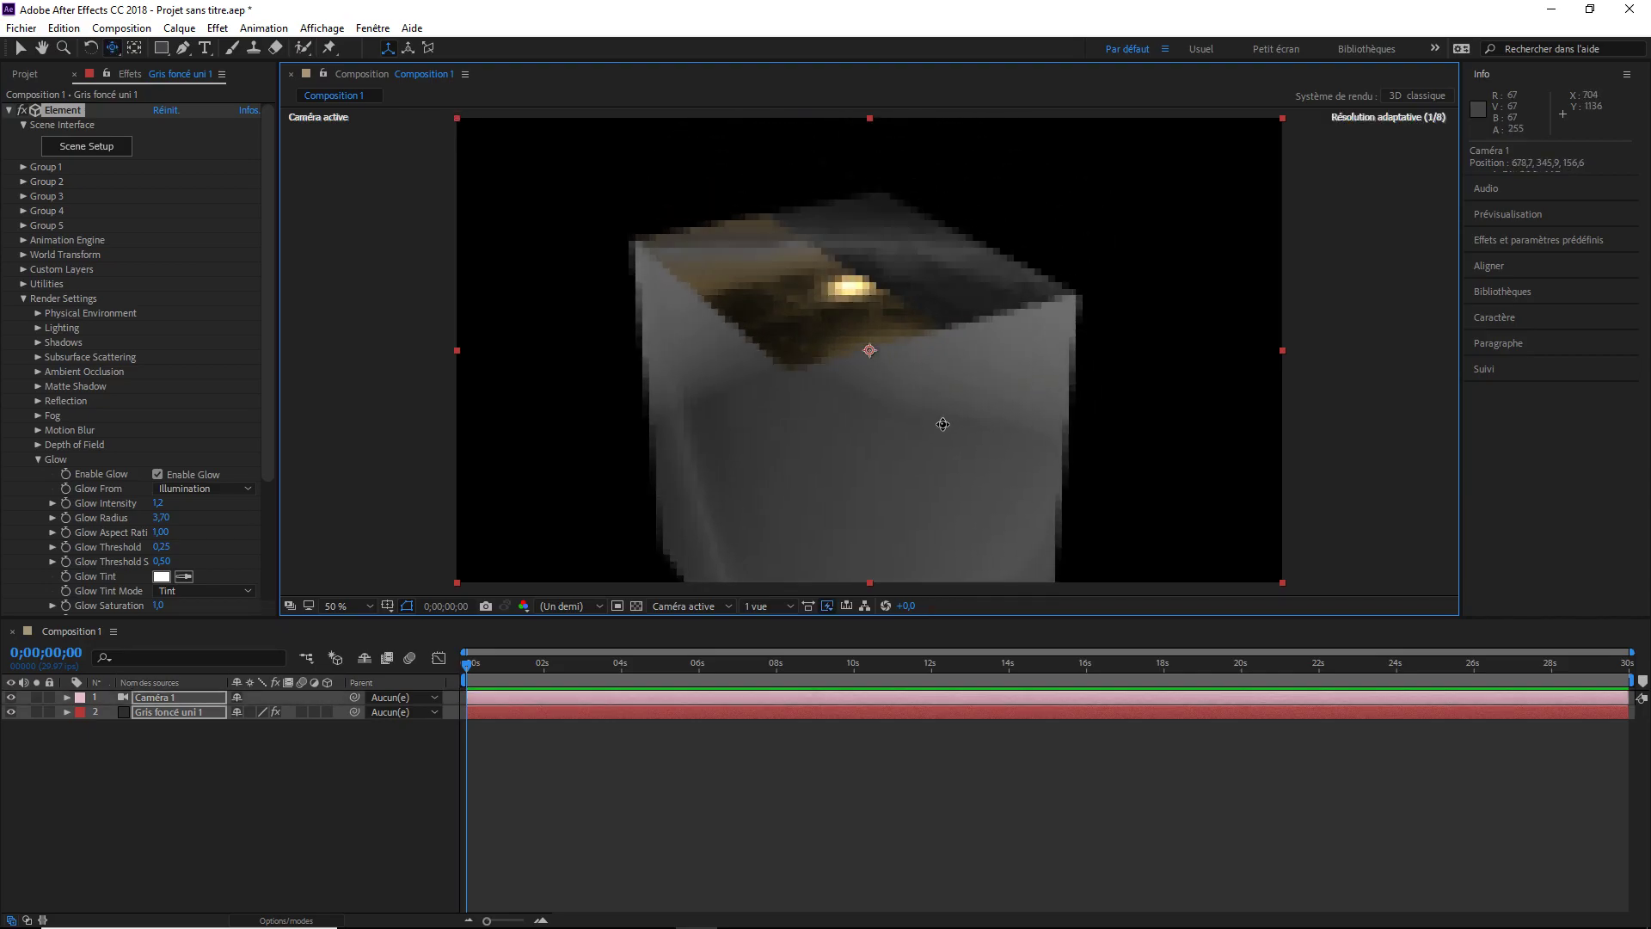
{"action": "right_click_drag", "start_coordinate": [919, 411], "coordinate": [1006, 287]}
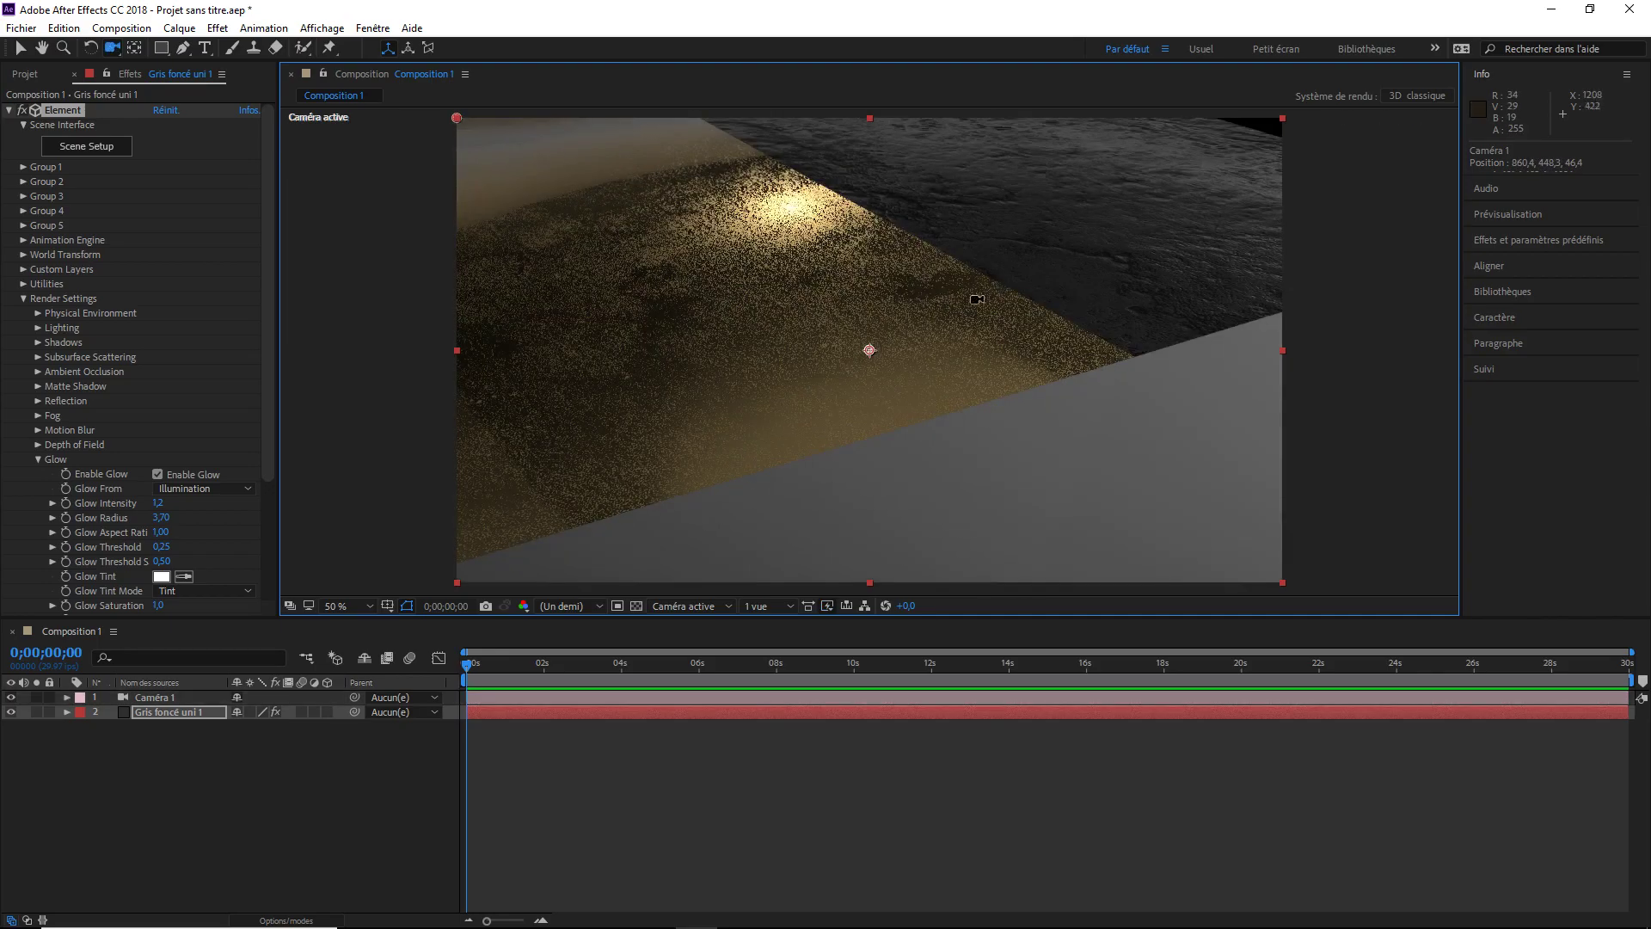
{"action": "mouse_move", "coordinate": [977, 302]}
{"action": "left_mouse_down"}
{"action": "mouse_move", "coordinate": [983, 377]}
{"action": "mouse_move", "coordinate": [1096, 406]}
{"action": "mouse_move", "coordinate": [978, 419]}
{"action": "mouse_move", "coordinate": [997, 413]}
{"action": "left_mouse_up"}
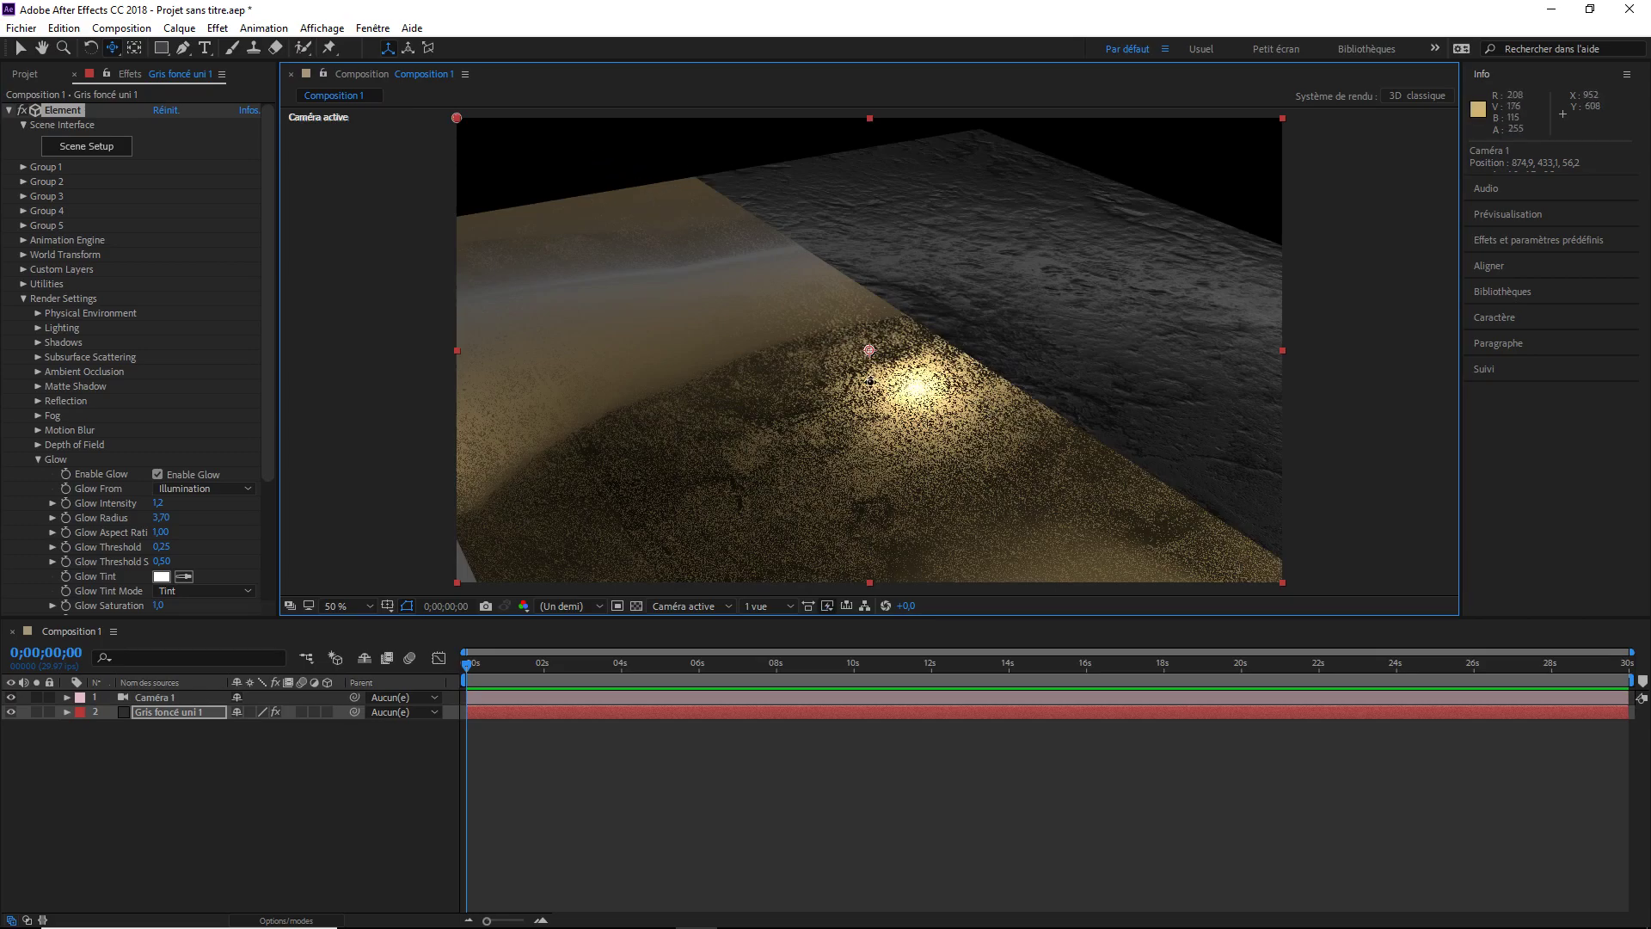
{"action": "left_click_drag", "start_coordinate": [870, 381], "coordinate": [851, 356]}
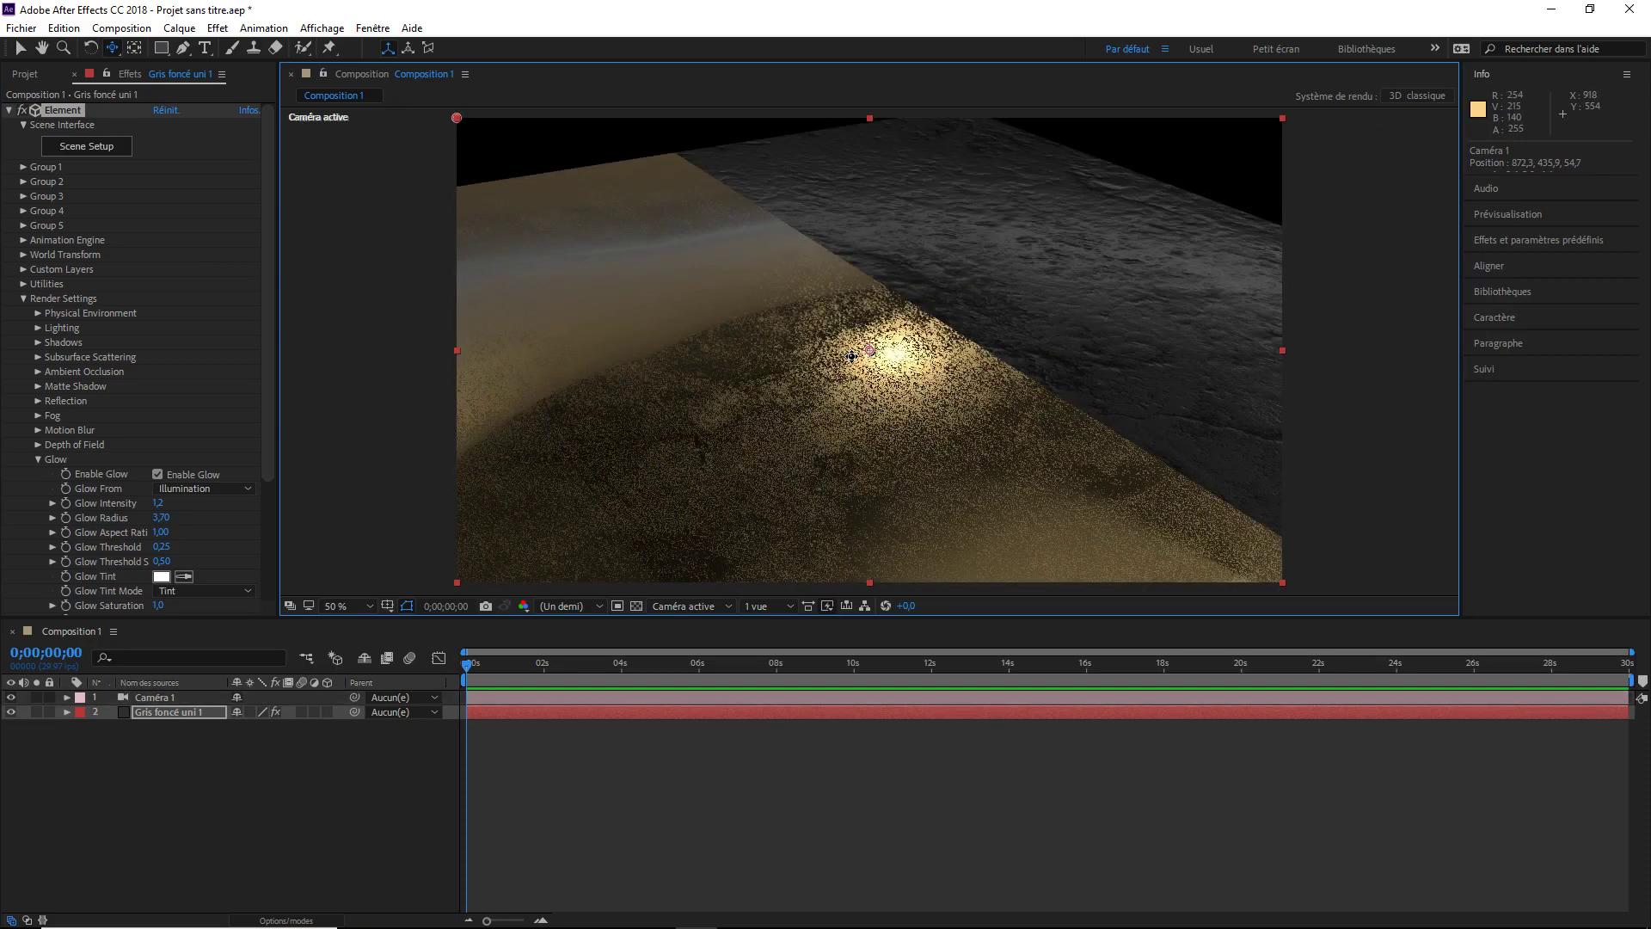